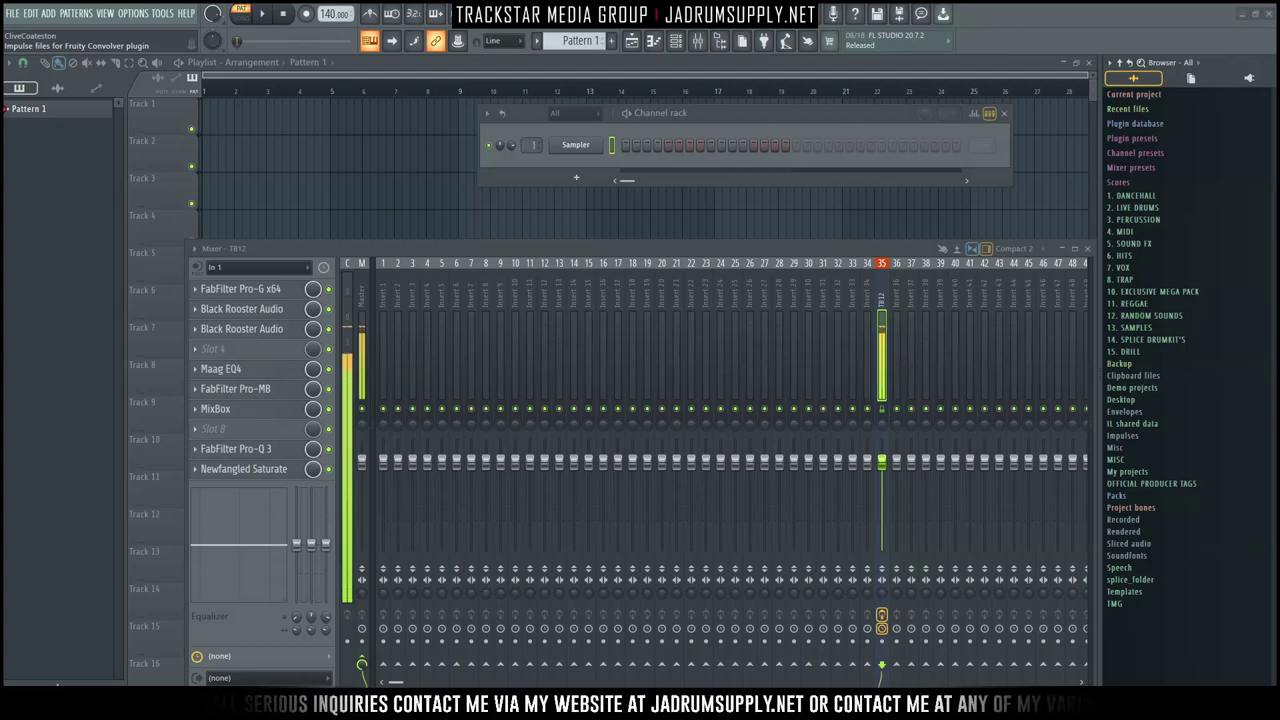
Step: Add an Arcade instrument channel to the channel rack, reduce the size of its interface and close its window
click(576, 177)
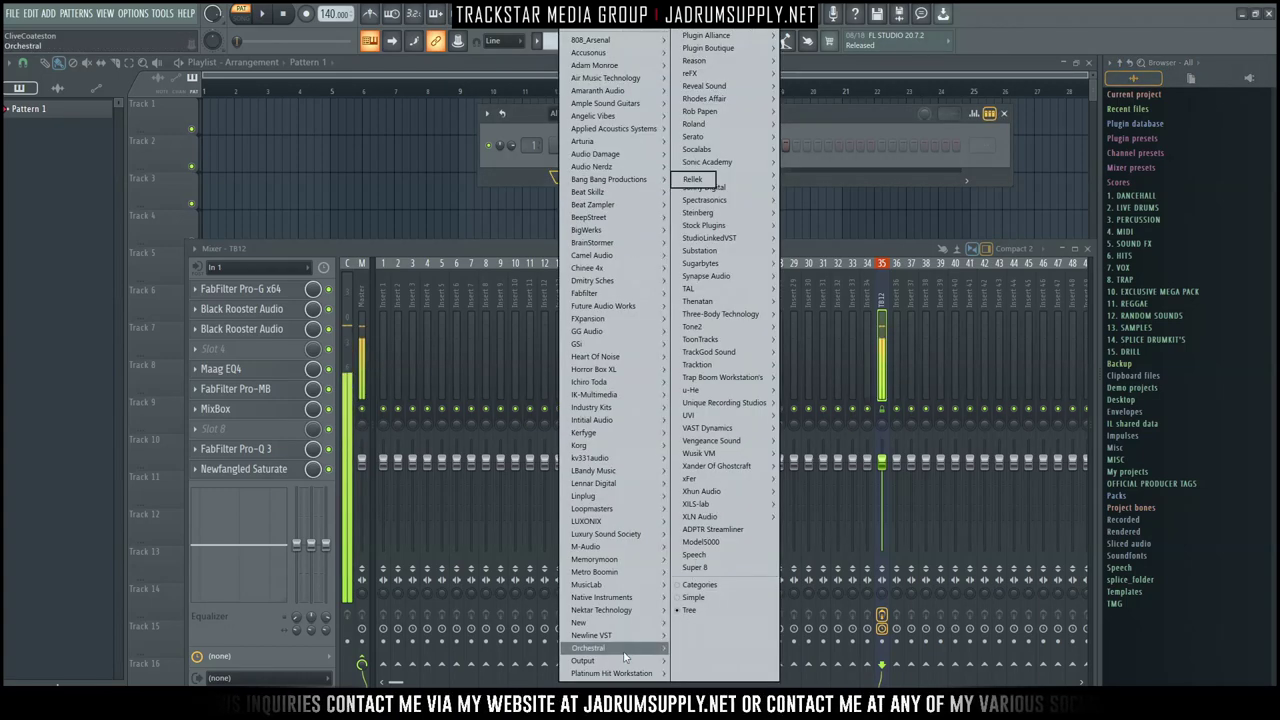
click(694, 660)
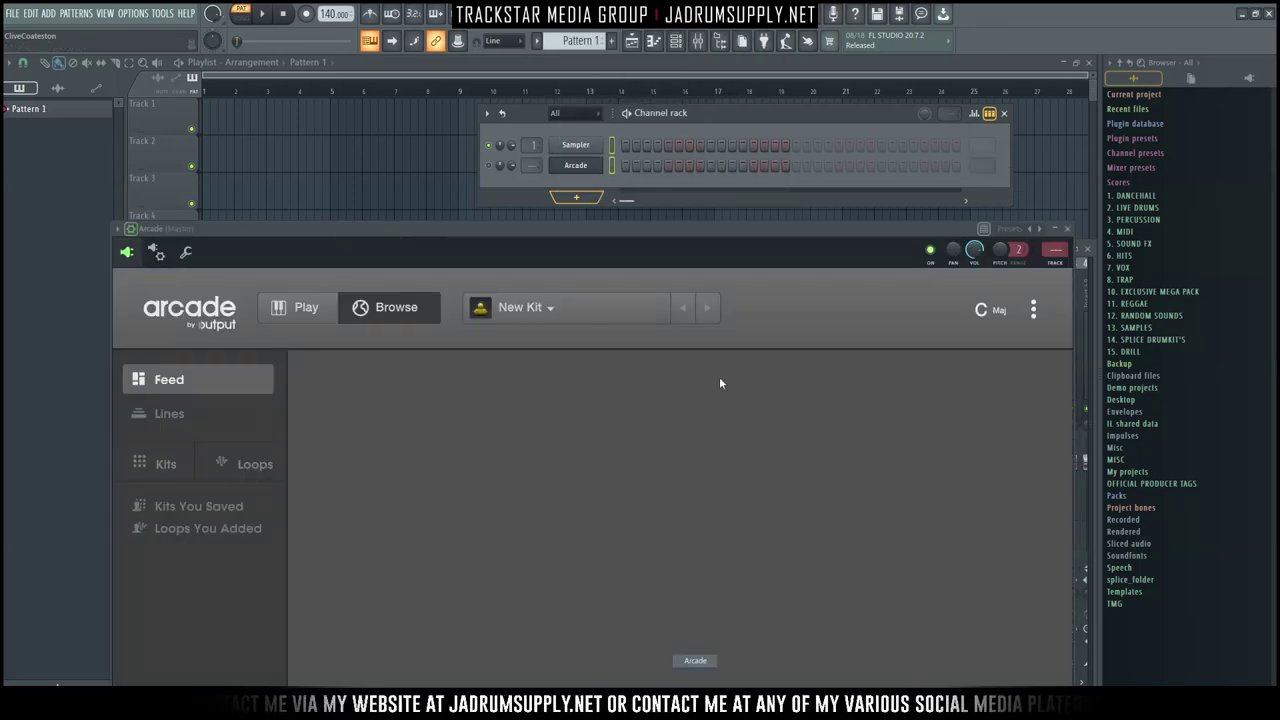
click(1031, 310)
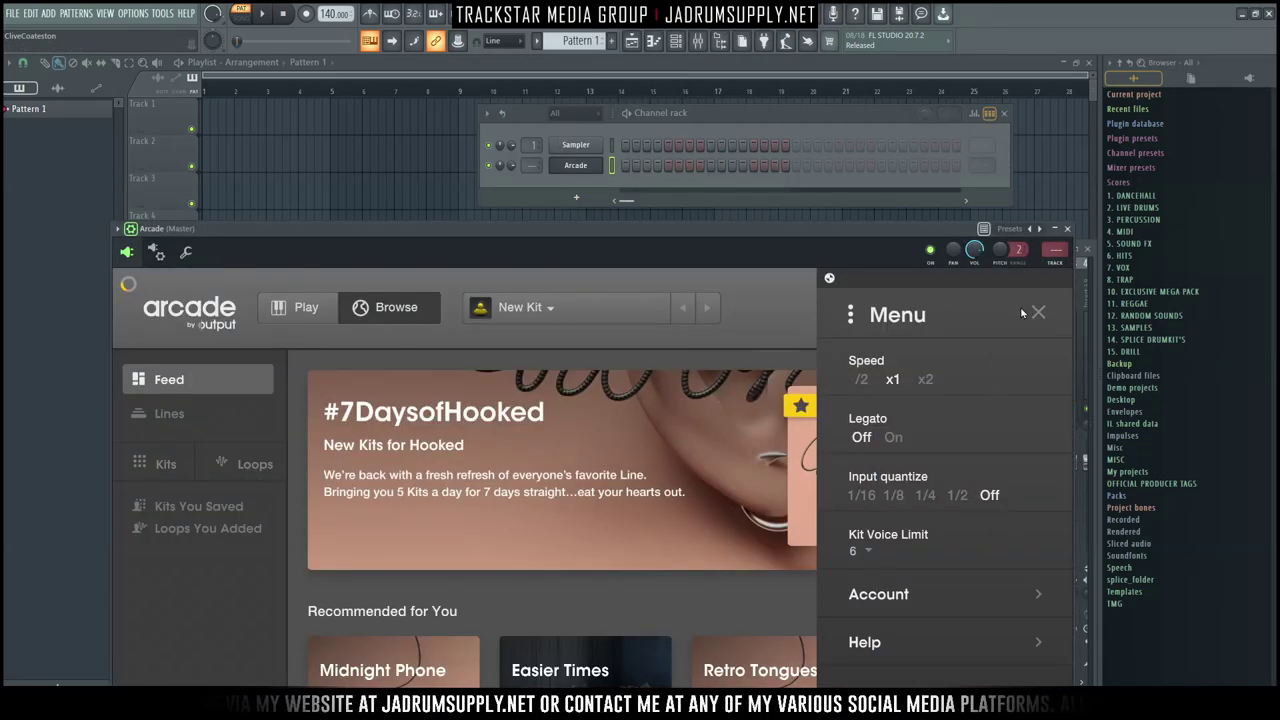
click(829, 277)
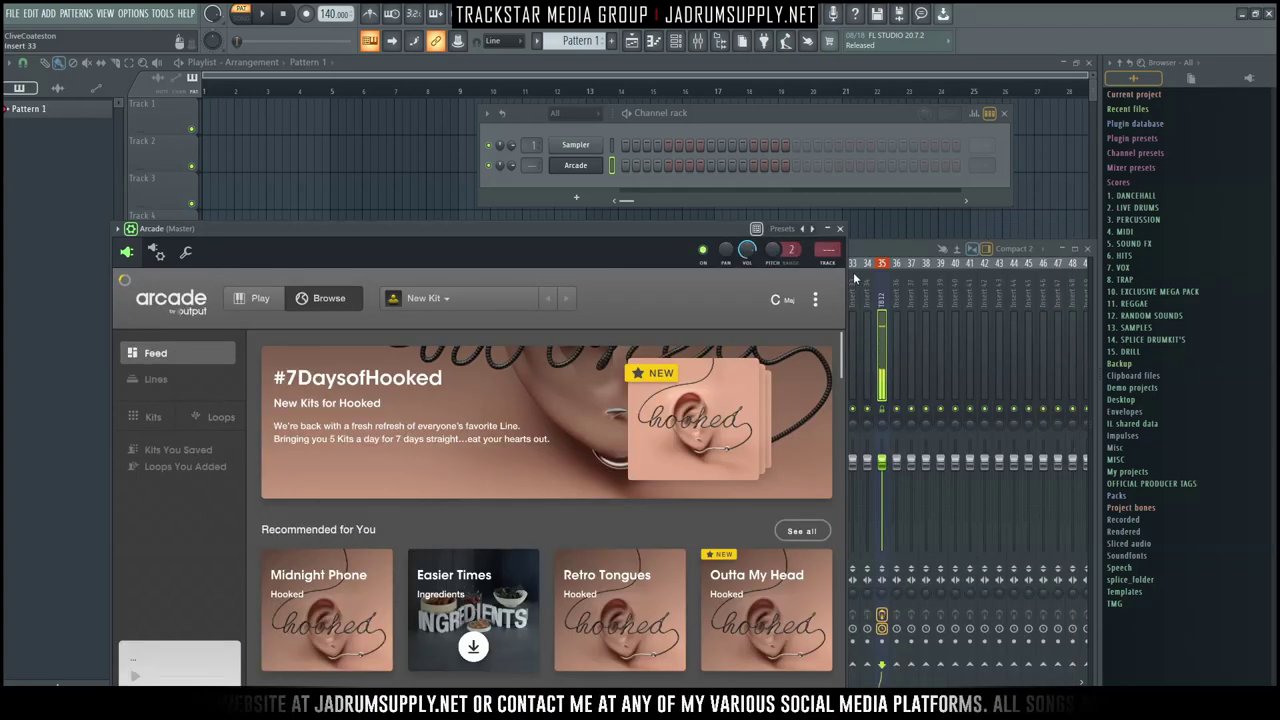
drag(702, 229, 846, 144)
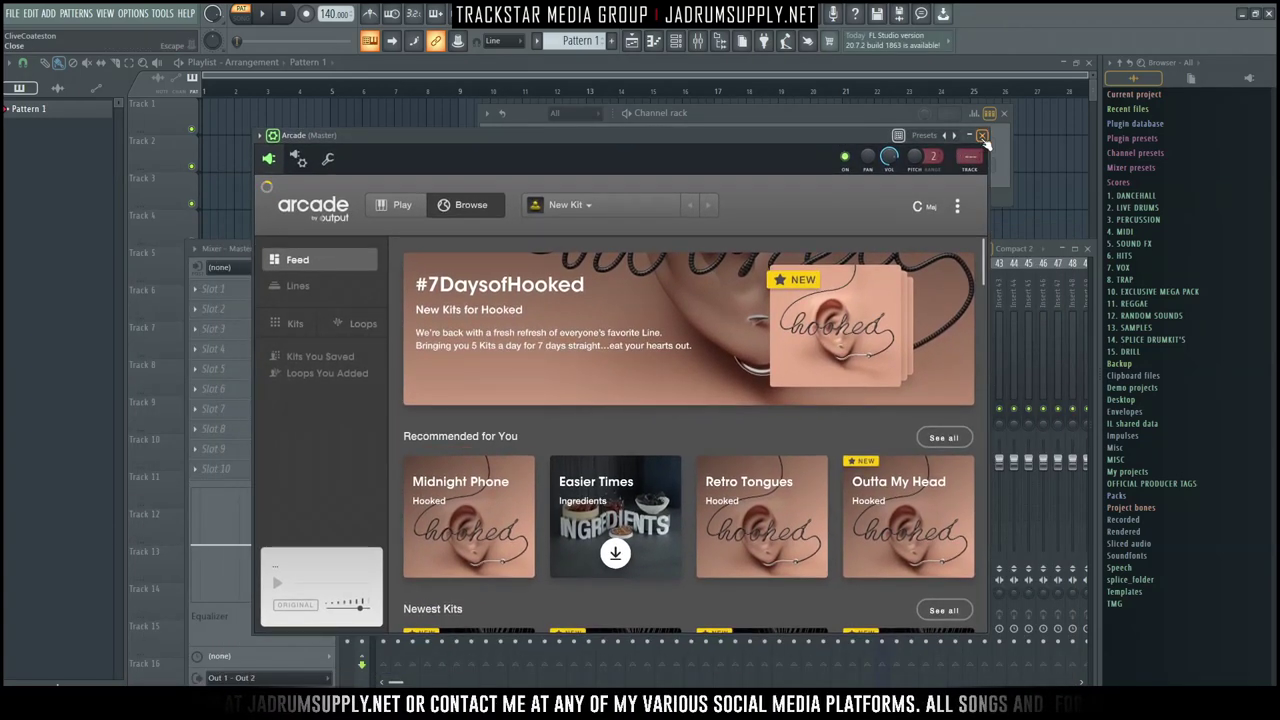
click(984, 136)
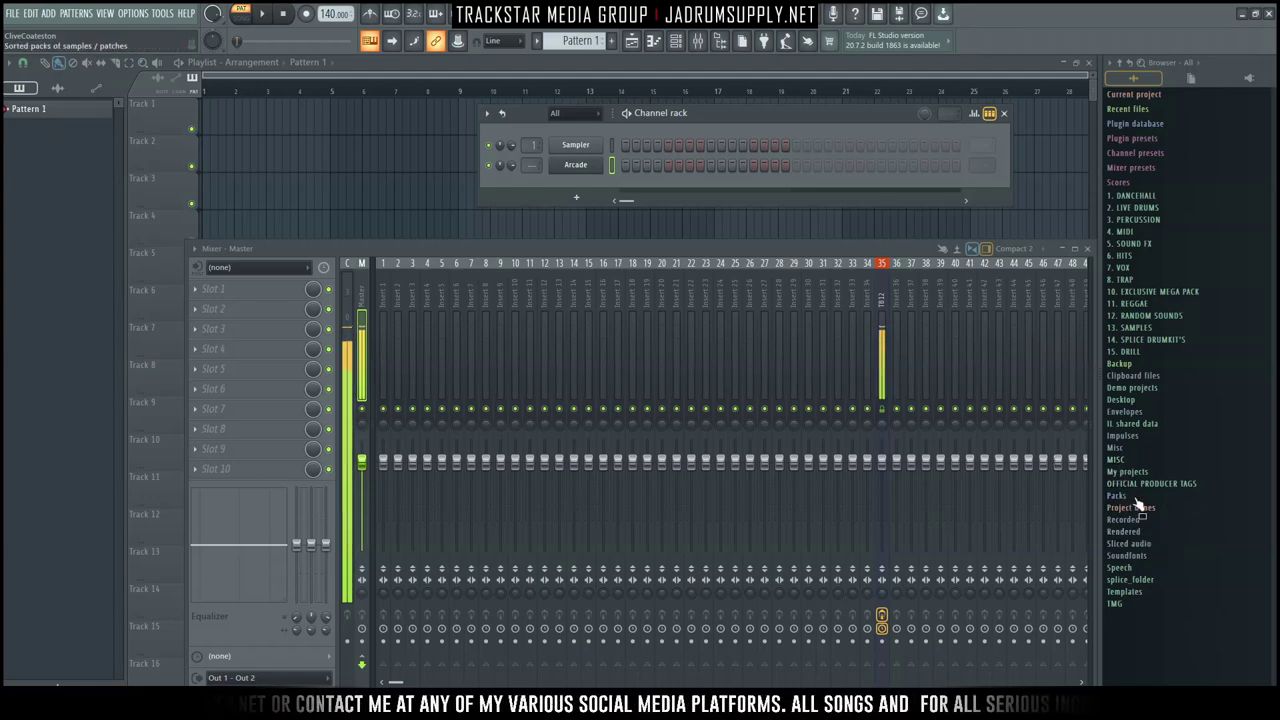
Step: Browse splice_folder's sample packs to Contemporary Pop and expand its piano and synth loops to audition them
click(1130, 580)
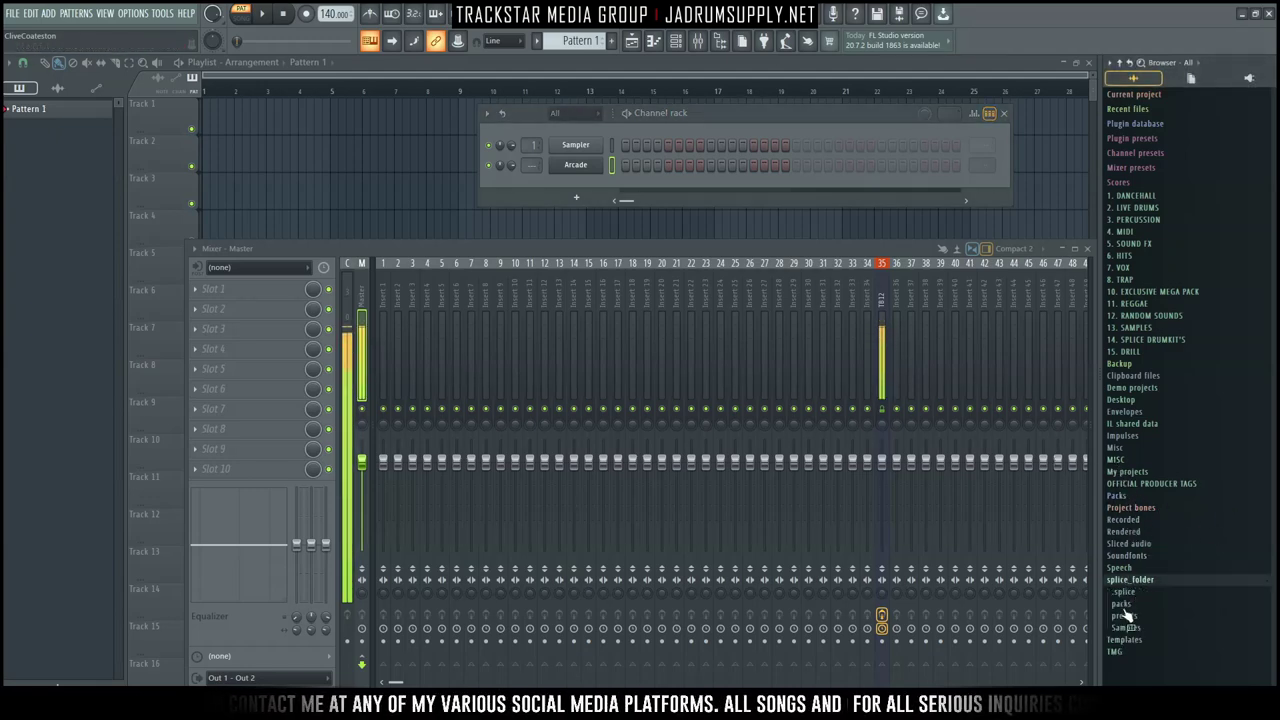
click(1130, 628)
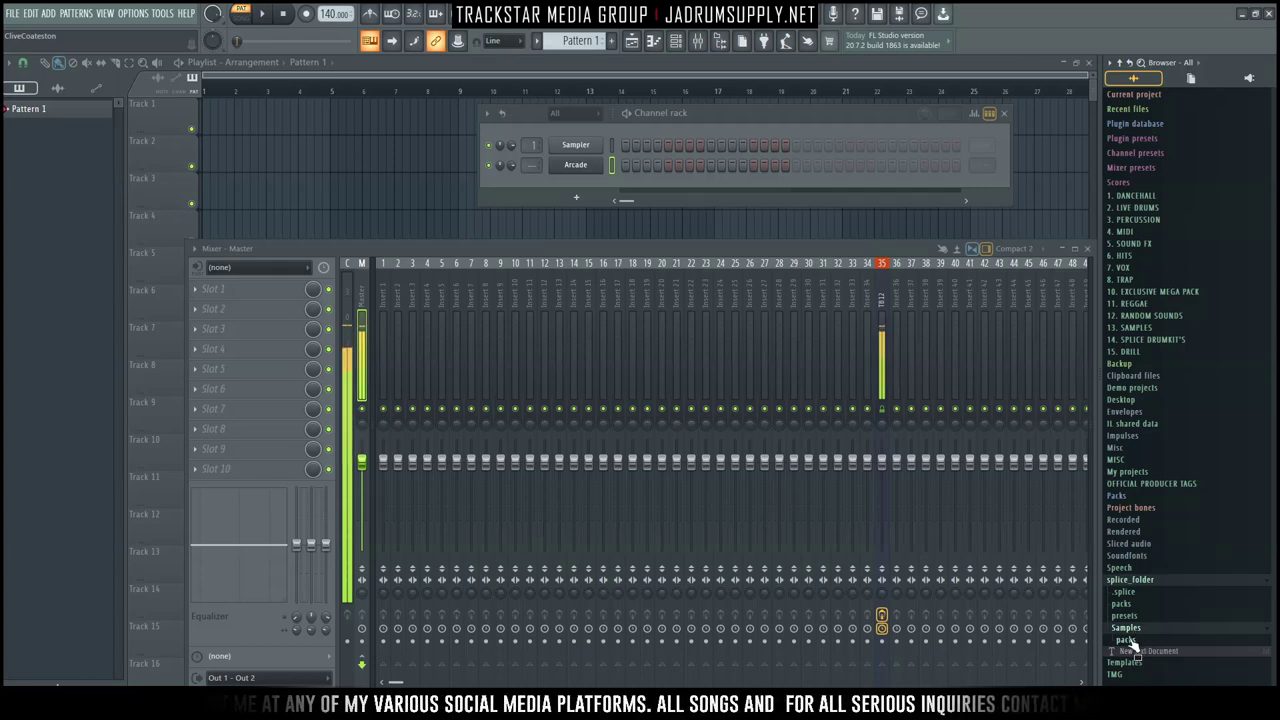
click(1127, 639)
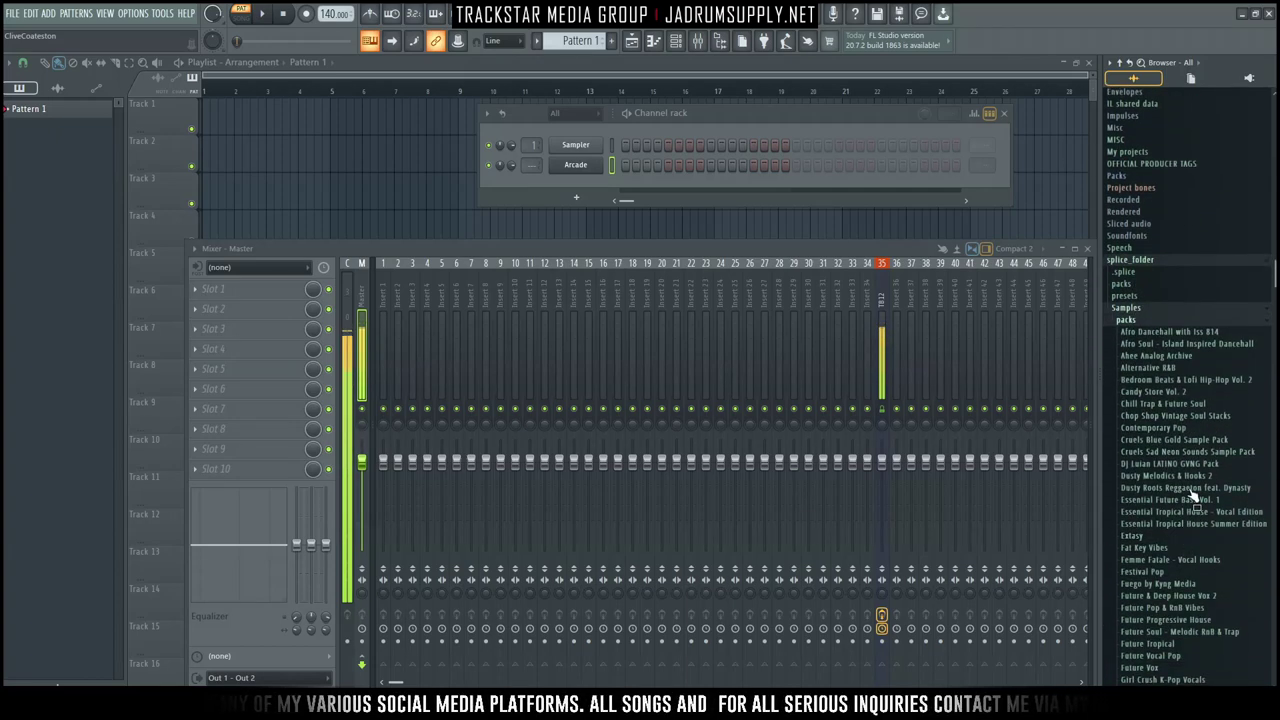
click(1150, 428)
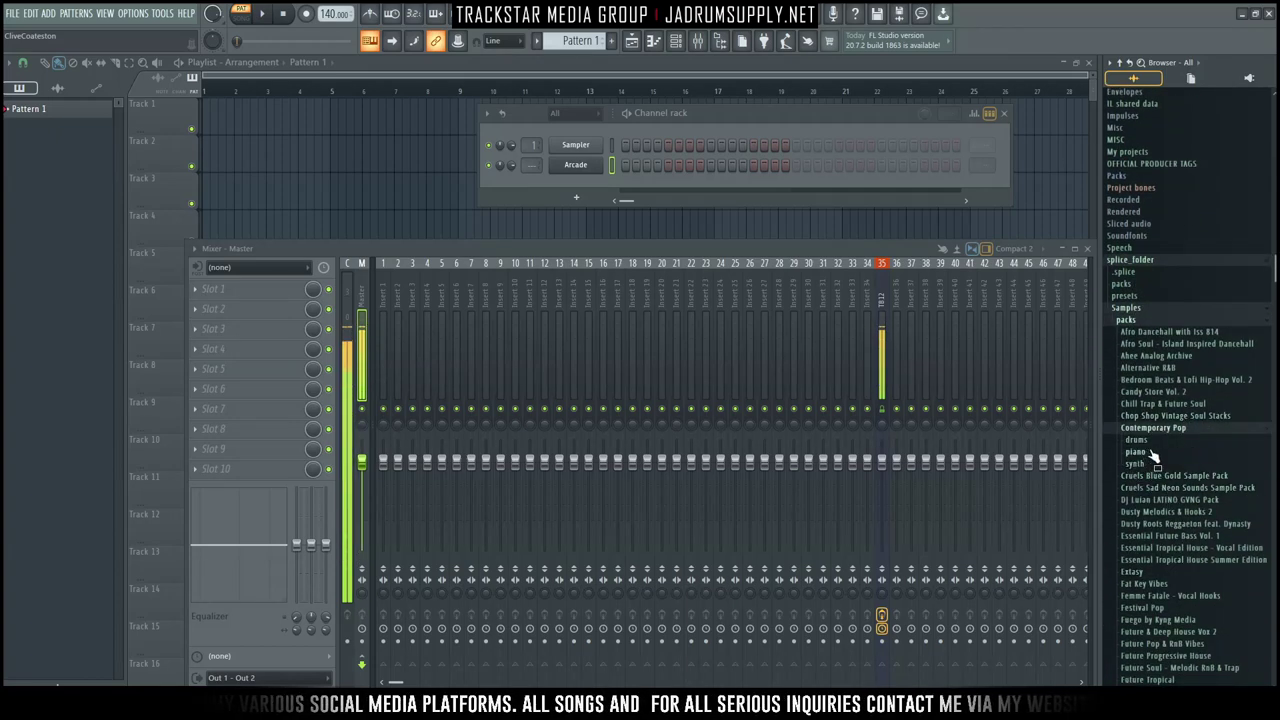
click(1138, 452)
click(1141, 464)
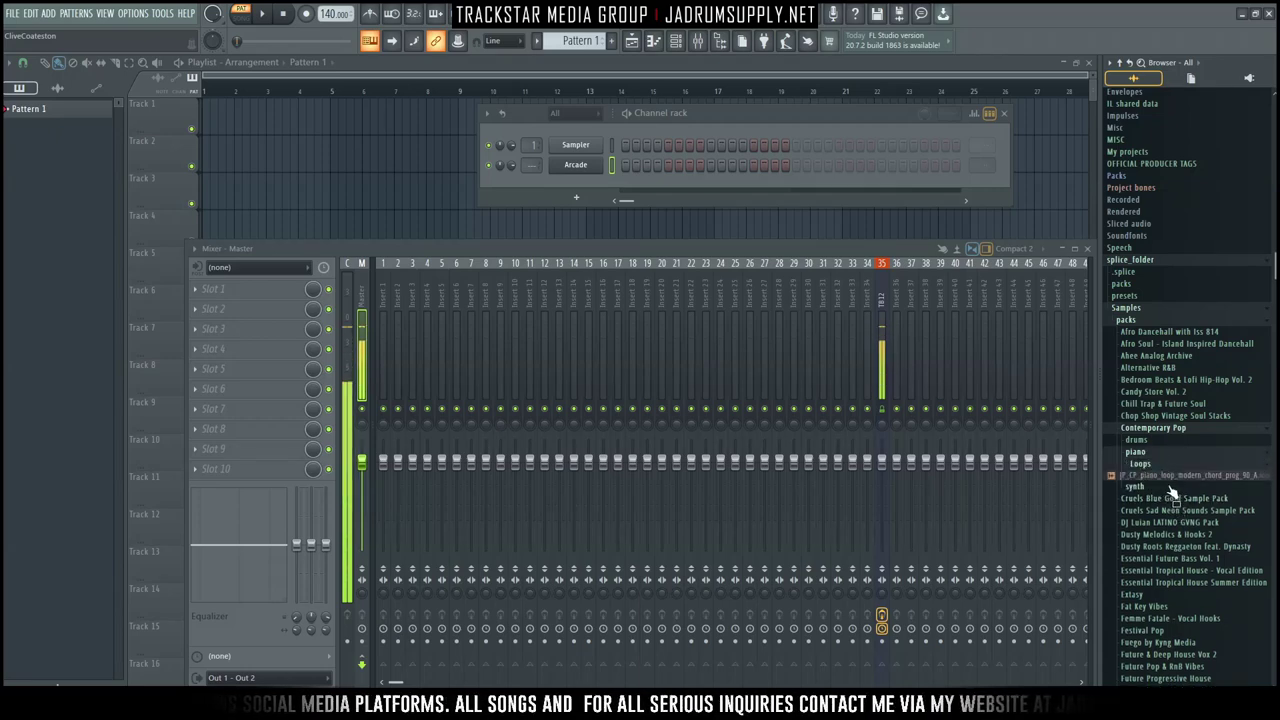
click(1135, 487)
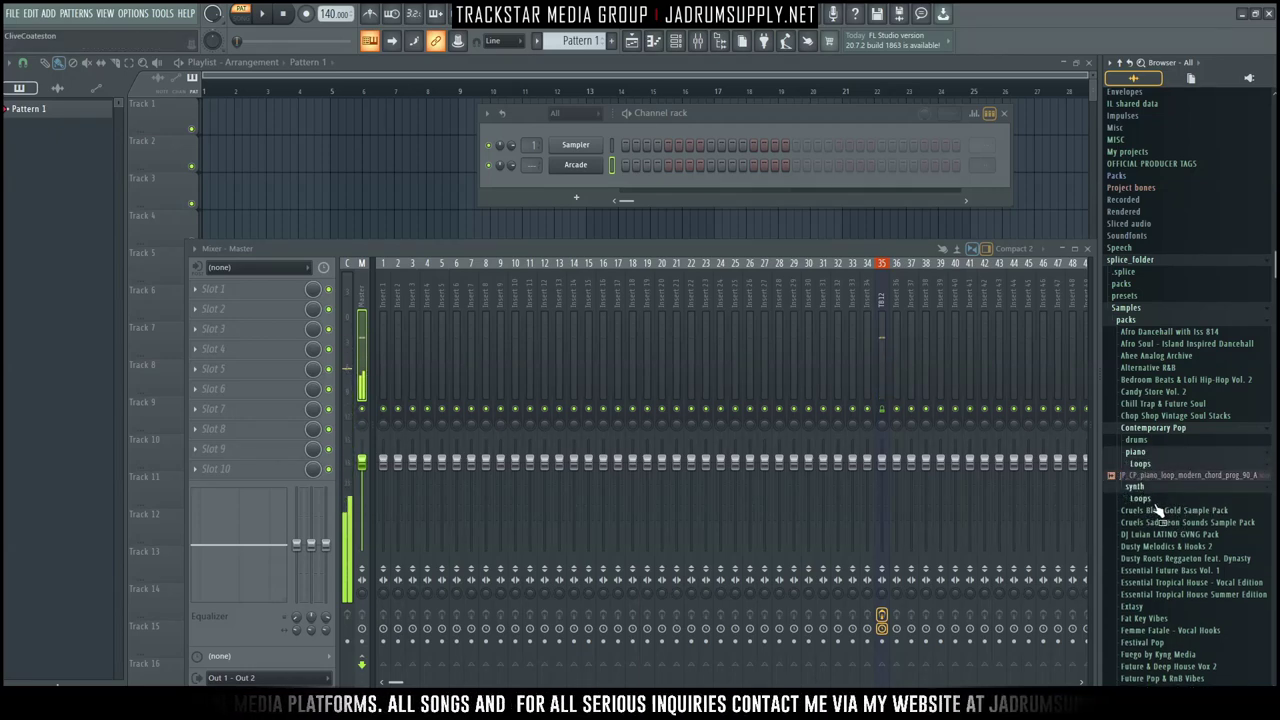
click(1141, 499)
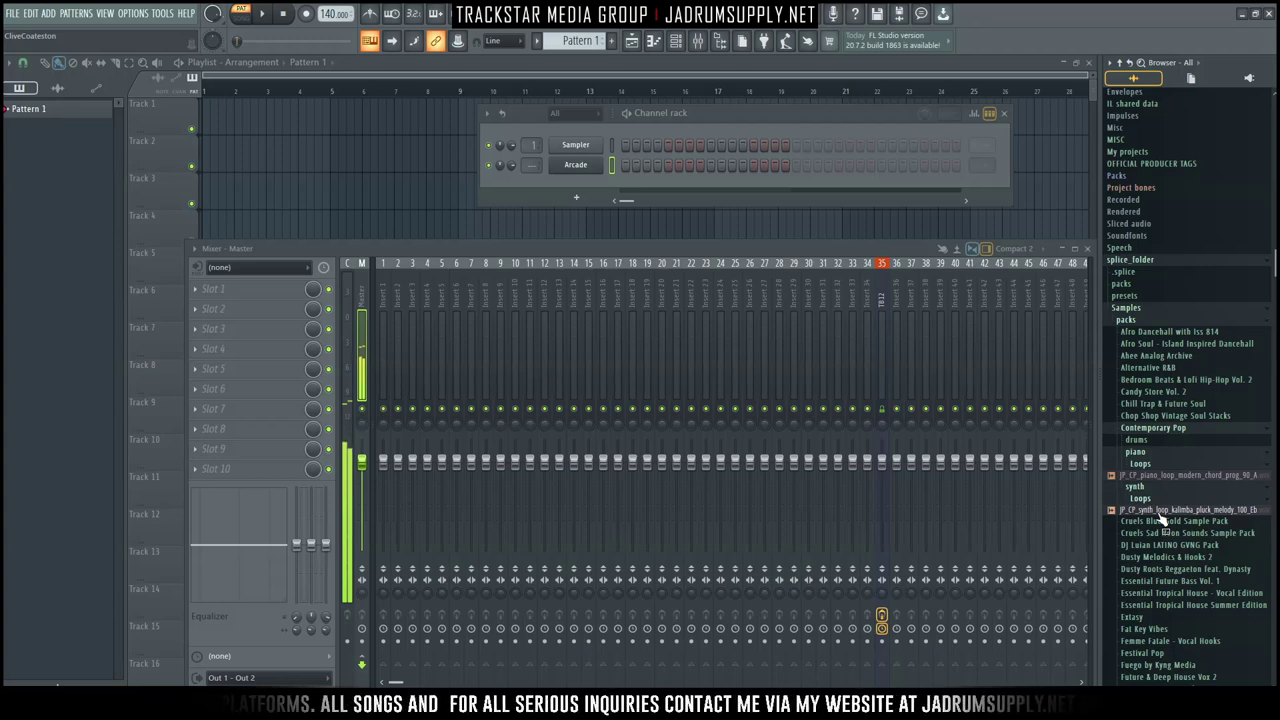
Step: Place the JP_CP_piano_loop_modern_chord_prog_90_A loop at bar 1 of Track 1 and switch playback to song mode
drag(1161, 518, 331, 190)
drag(425, 191, 286, 116)
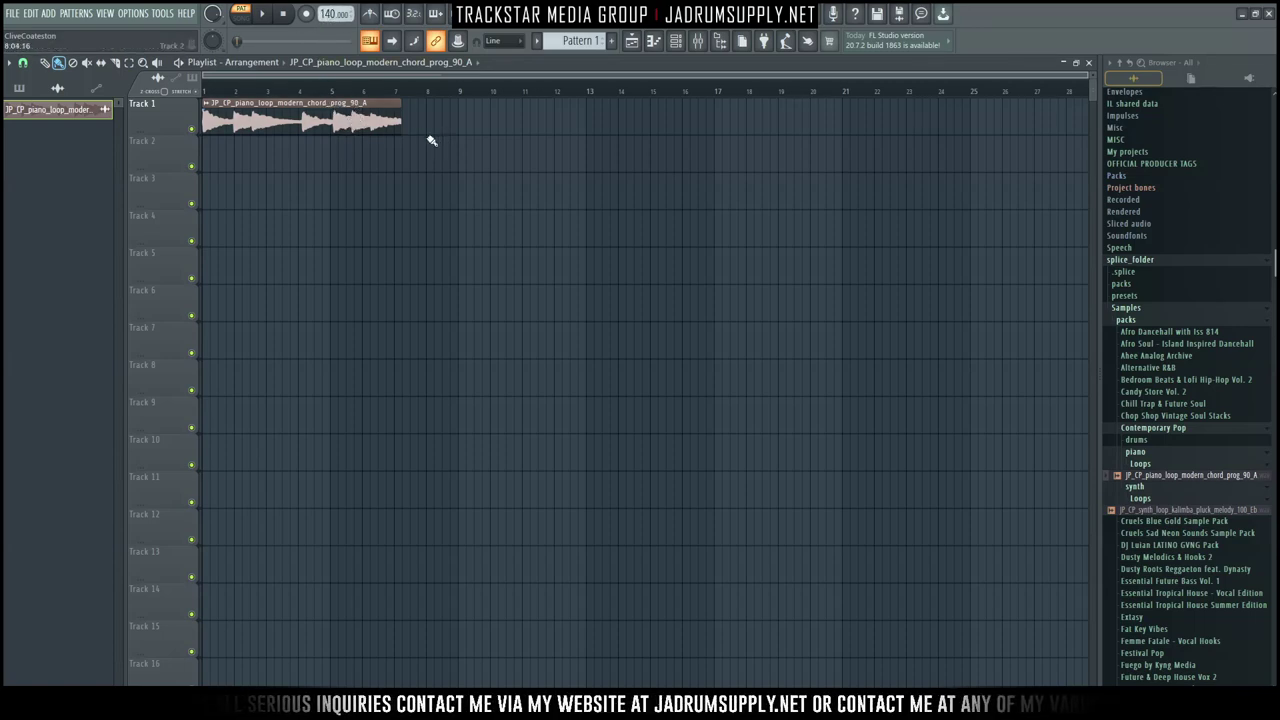
double_click(365, 121)
scroll(248, 78, up, 3)
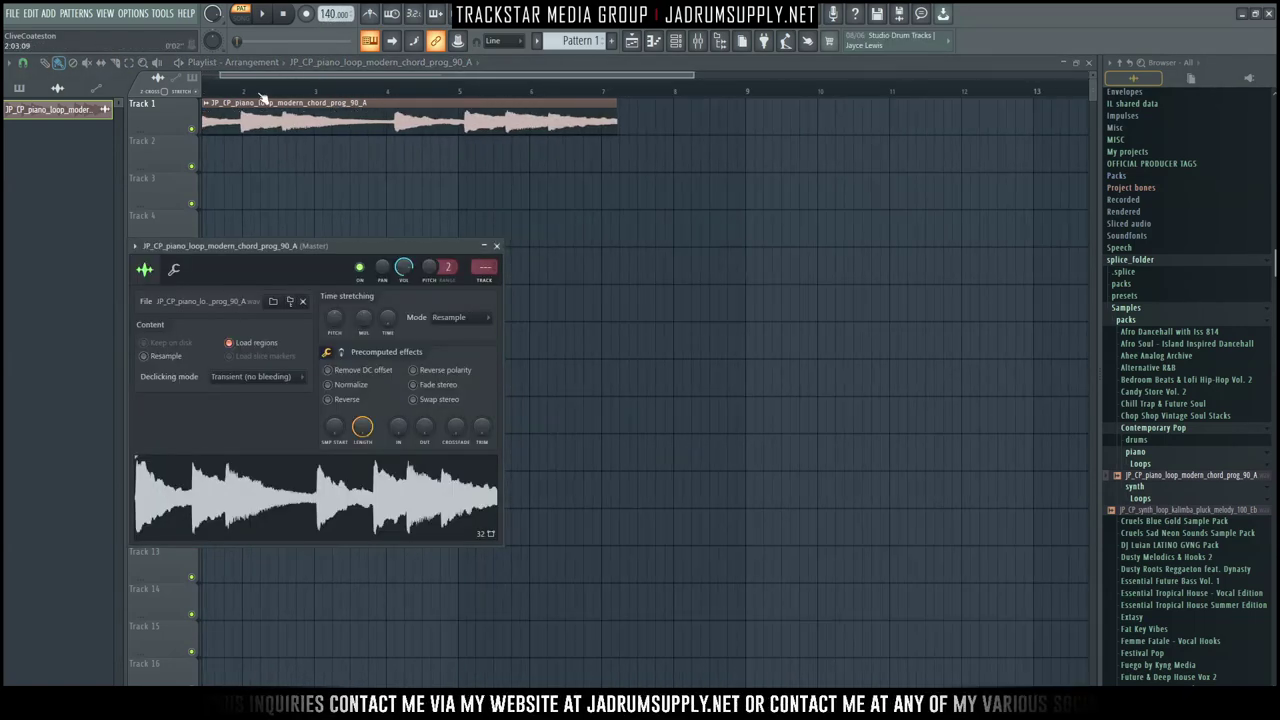
click(204, 86)
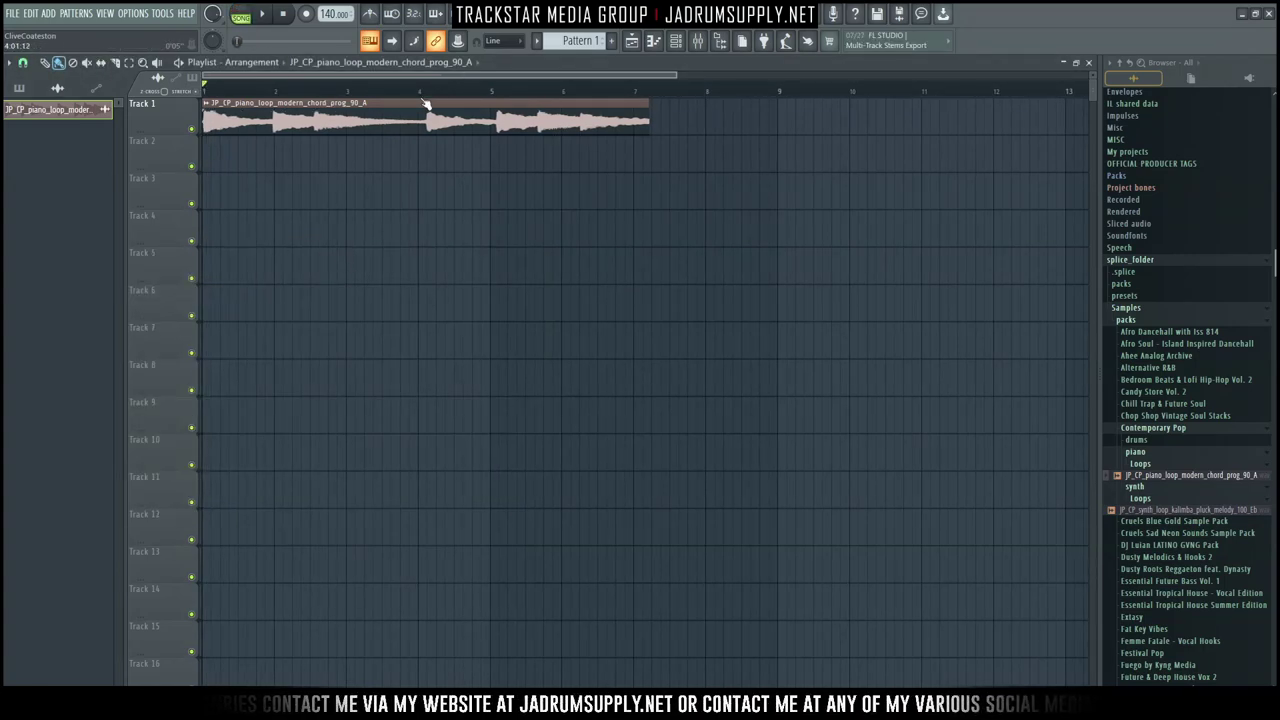
Step: Set the piano loop's time stretching to Auto mode with a length of 4 bars and audition the result
double_click(210, 110)
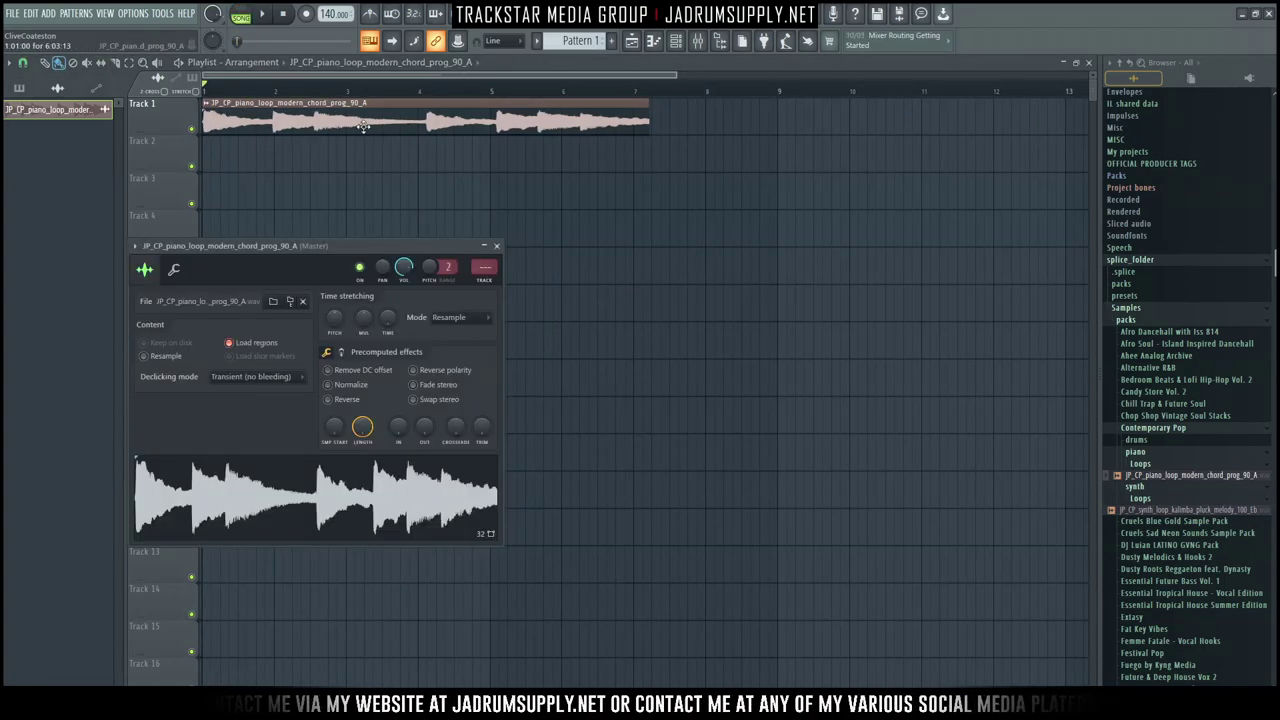
click(478, 318)
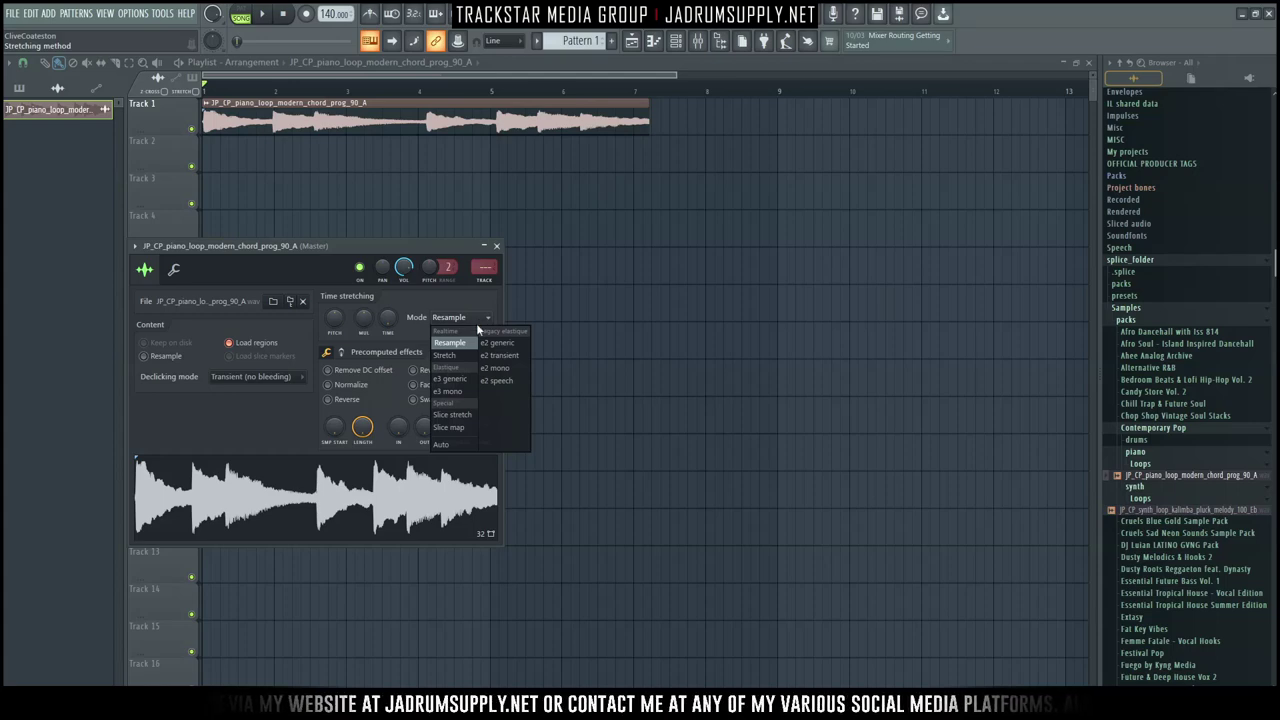
click(440, 443)
right_click(390, 317)
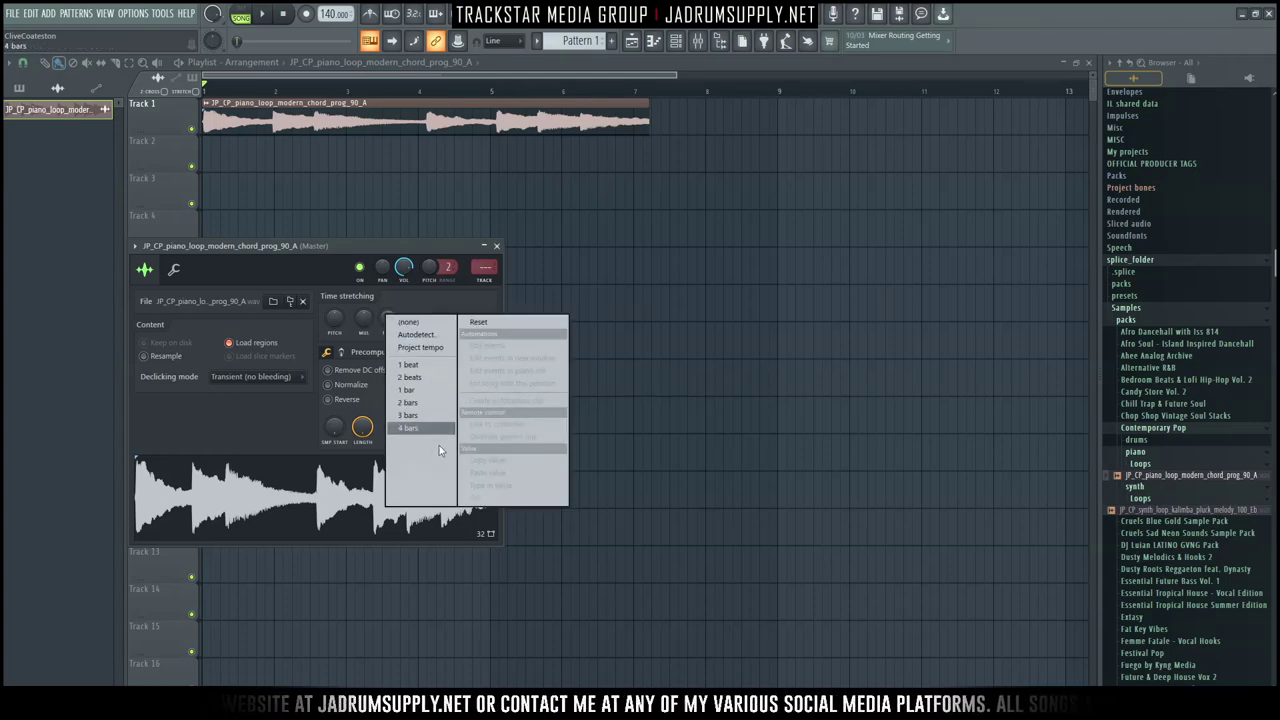
click(410, 428)
key(Escape)
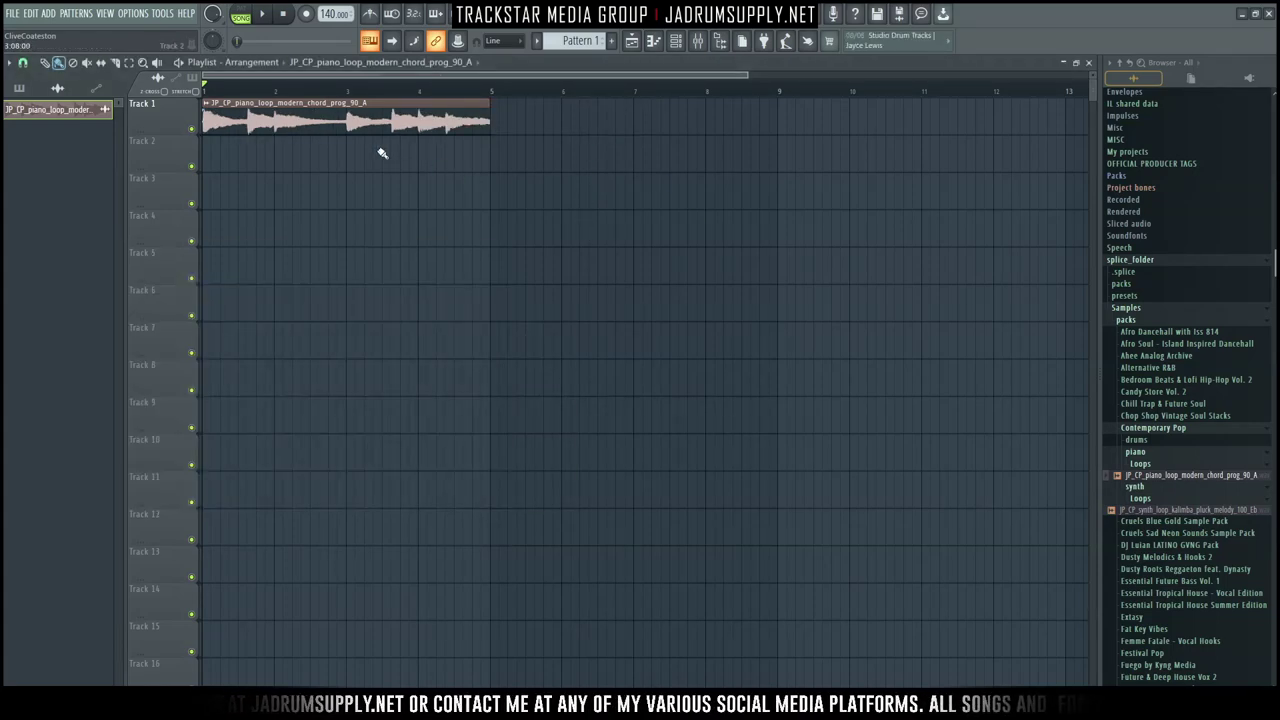
key(space)
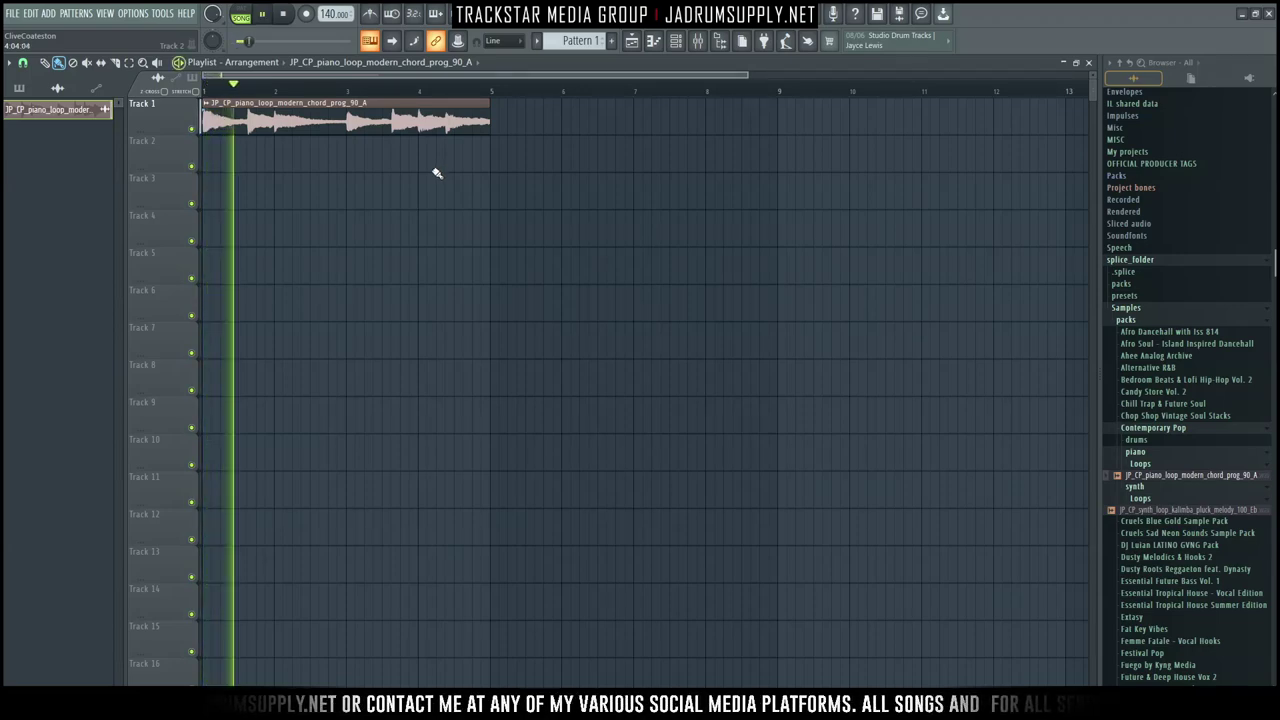
key(space)
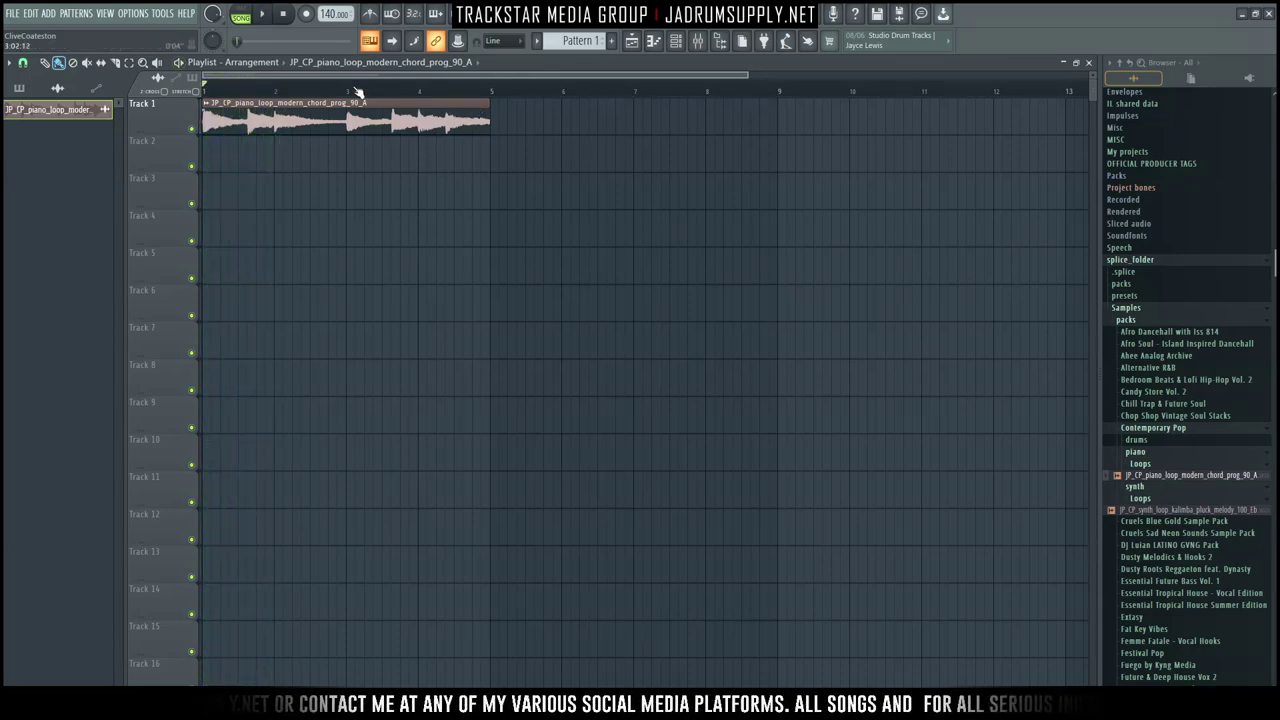
Step: Set the project tempo to 90 BPM and raise it to 92 BPM, restretching all channels
right_click(330, 15)
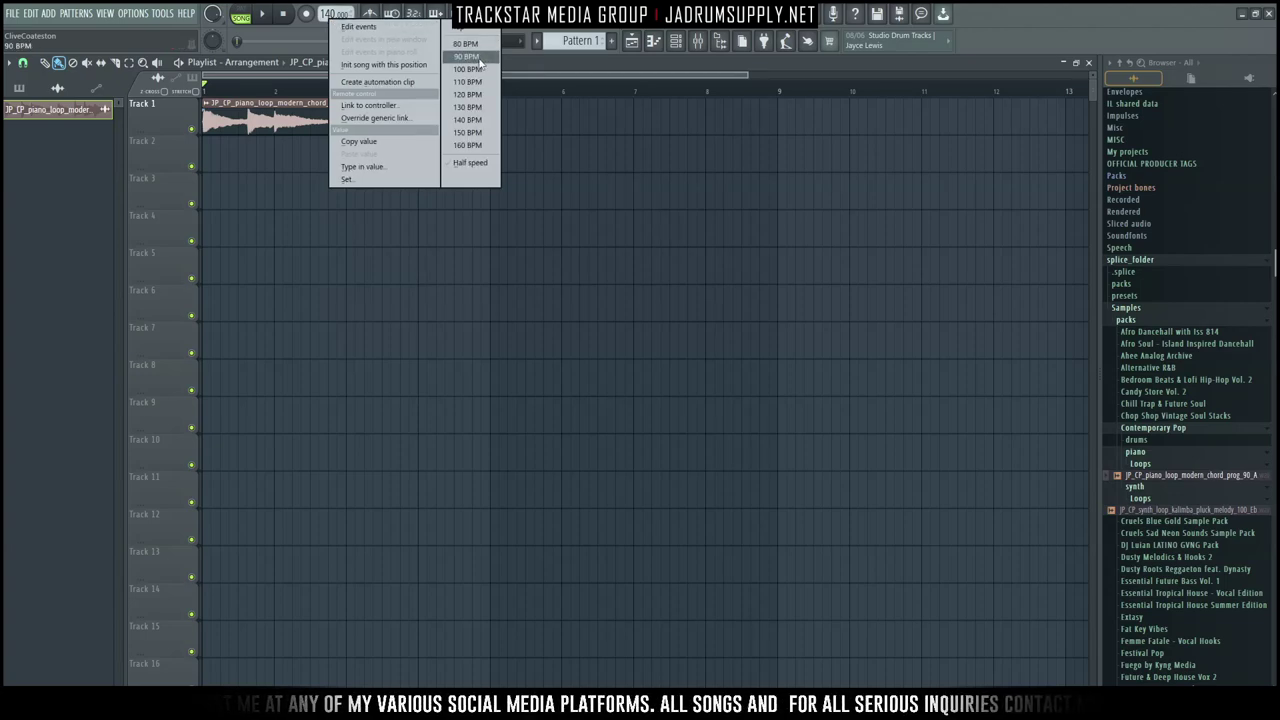
click(468, 56)
click(668, 394)
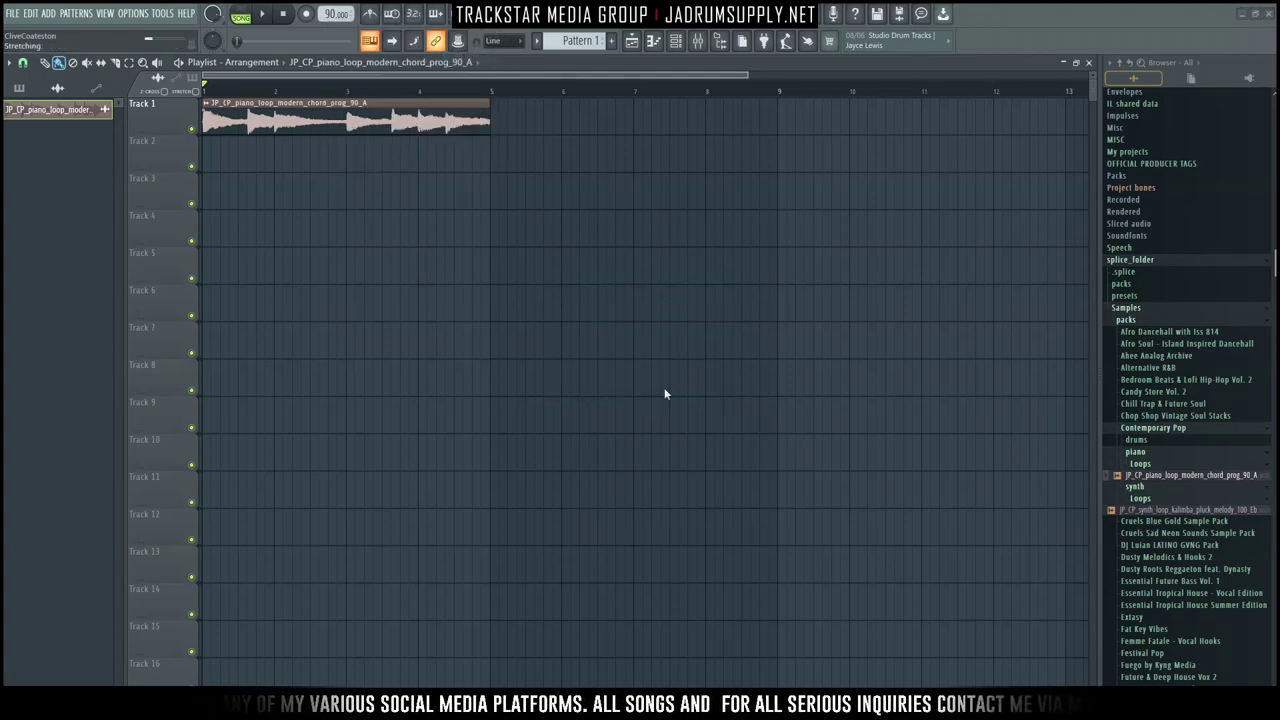
drag(329, 15, 329, 7)
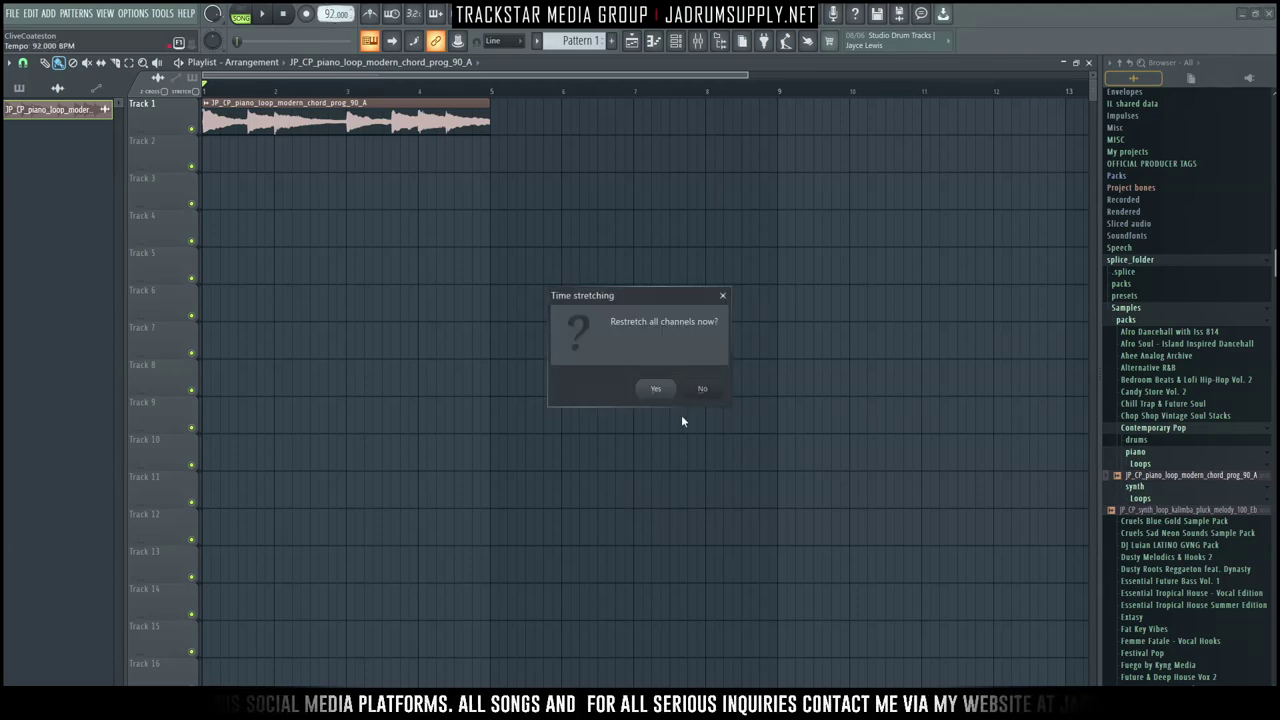
click(656, 390)
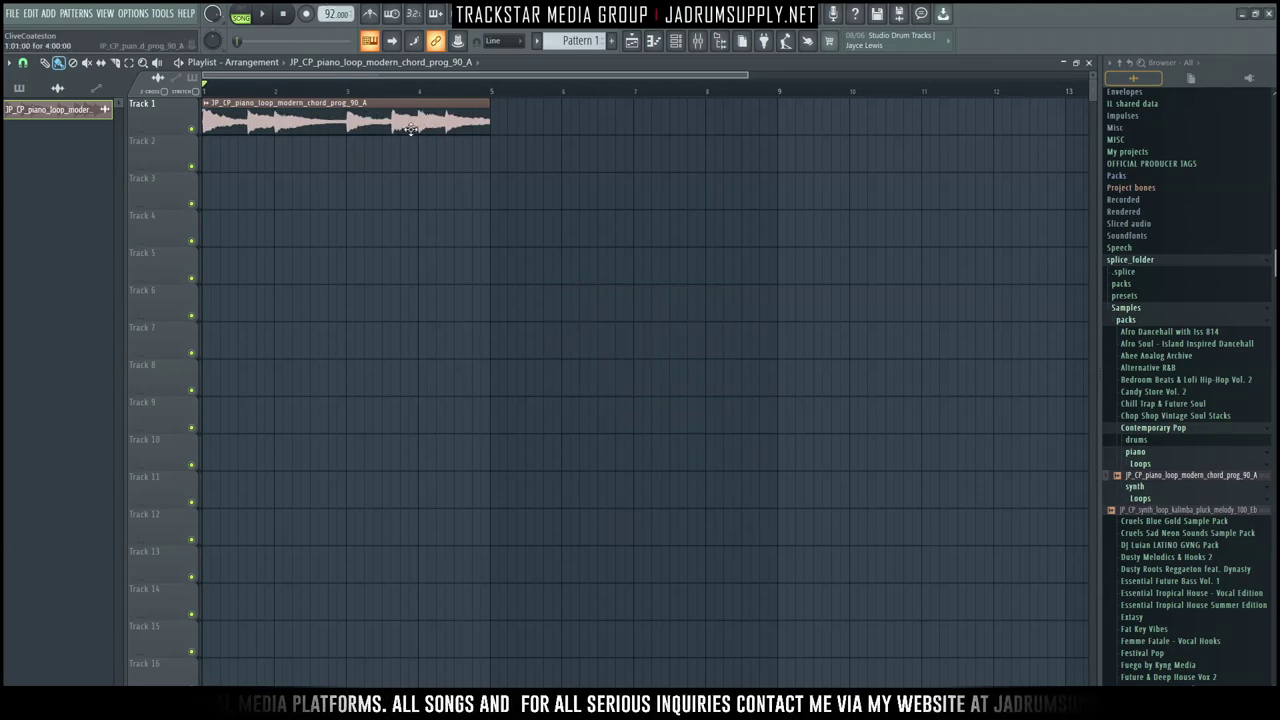
Step: Play the piano loop through and examine how its waveform lines up with the bar grid
key(shift+4)
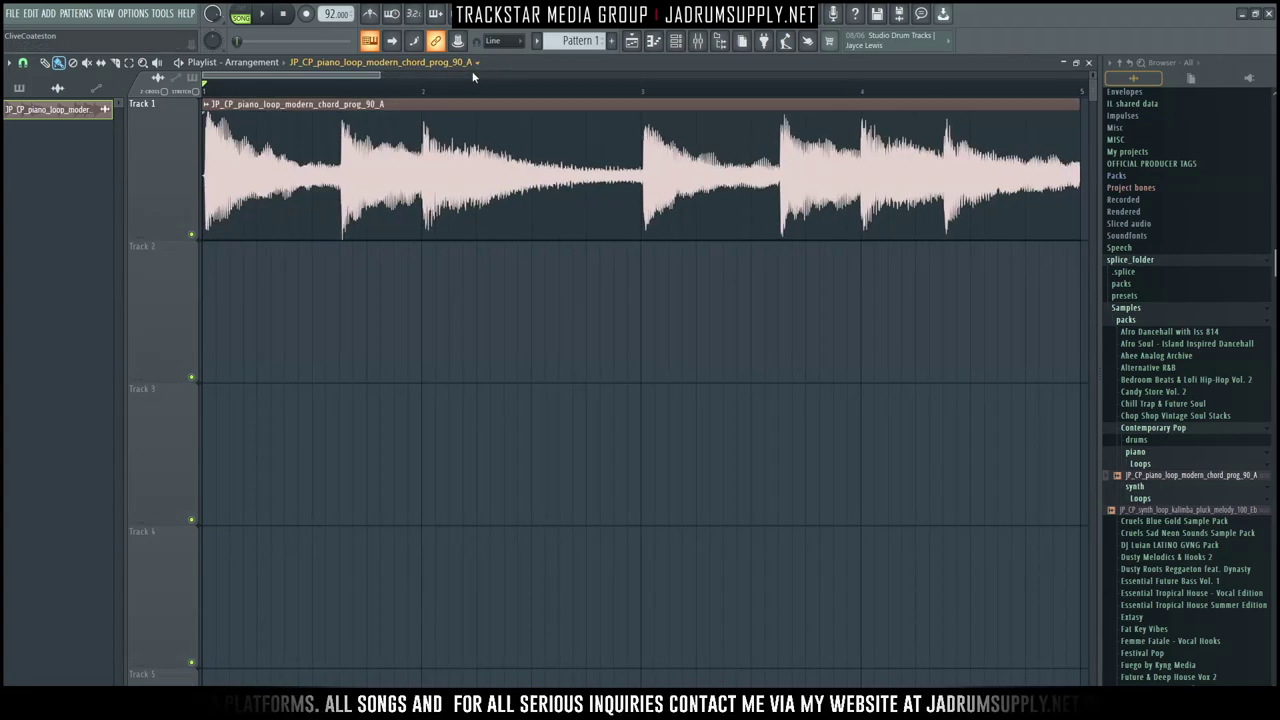
key(space)
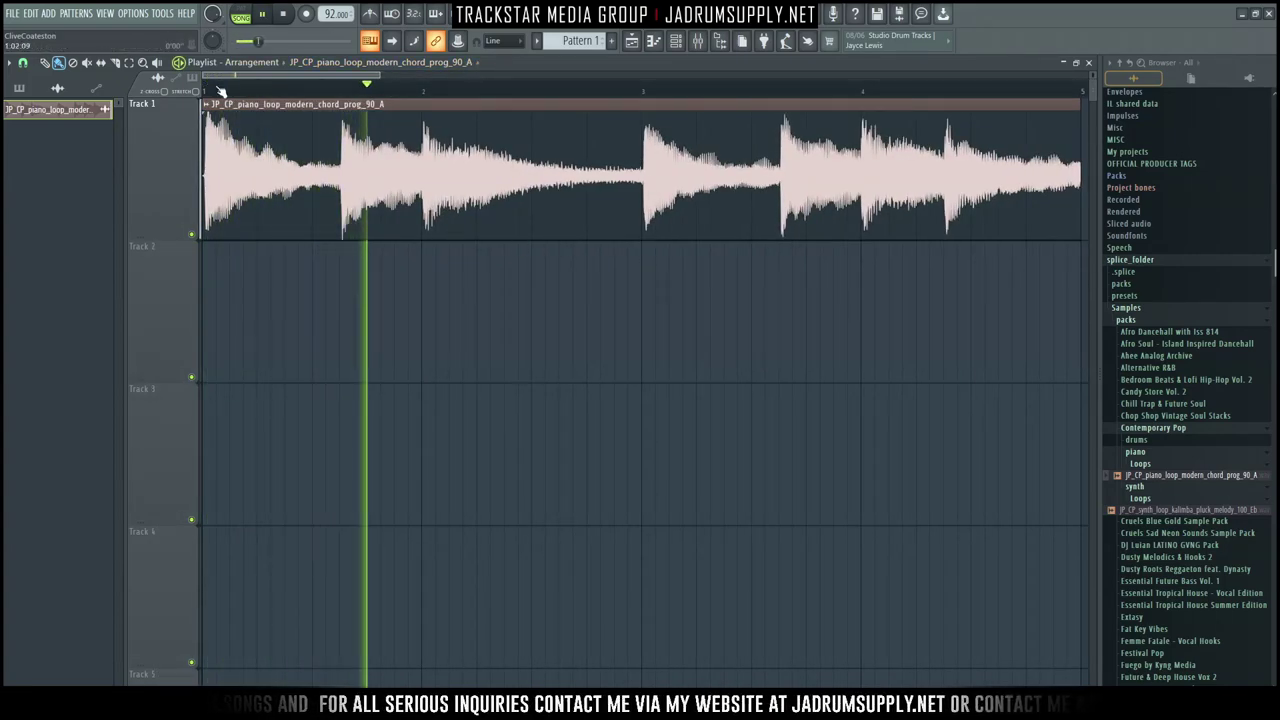
scroll(262, 91, up, 3)
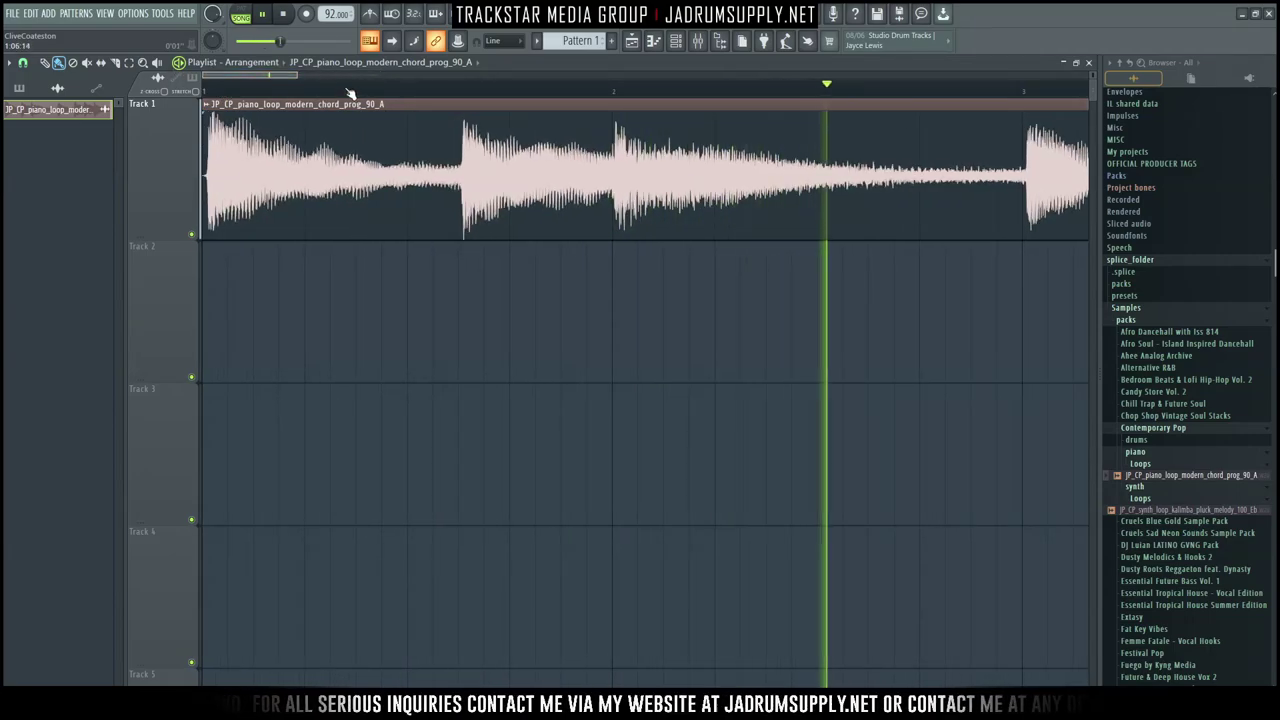
scroll(352, 93, down, 3)
scroll(352, 93, up, 2)
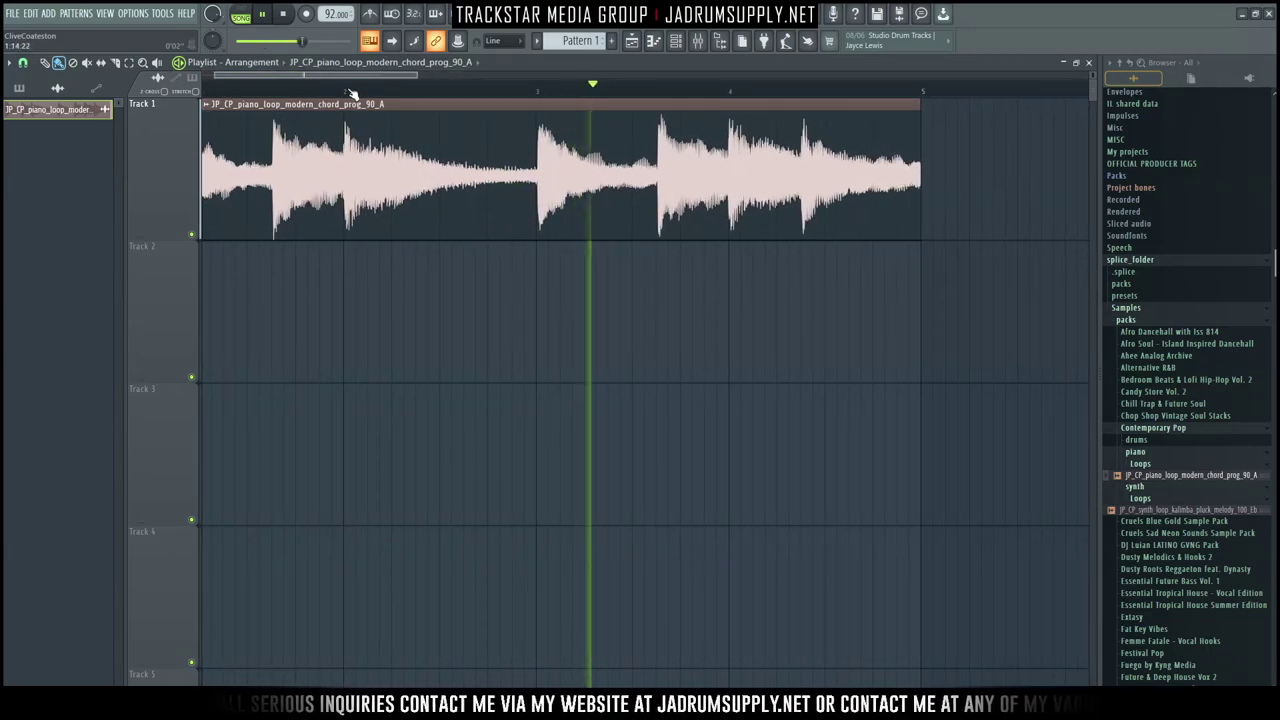
scroll(352, 93, down, 2)
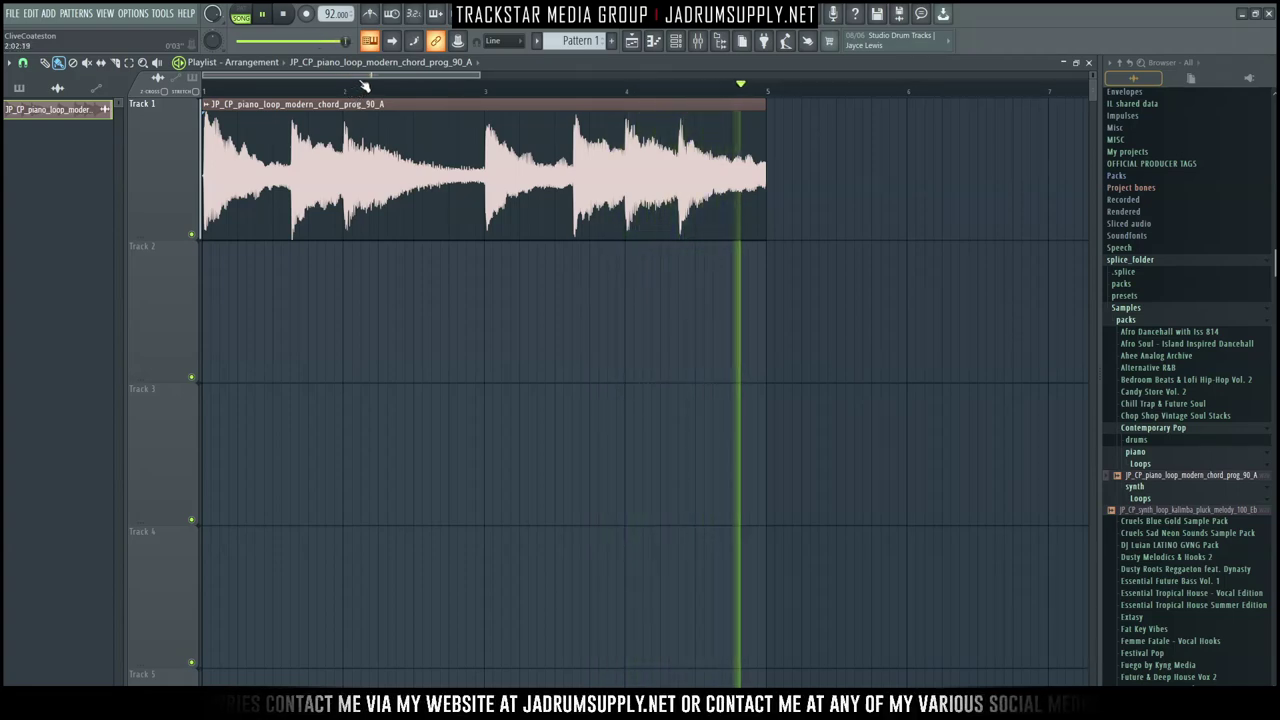
key(space)
Step: Open the piano loop's sample in the audio editor and place the editor window beside the channel settings
scroll(211, 82, up, 4)
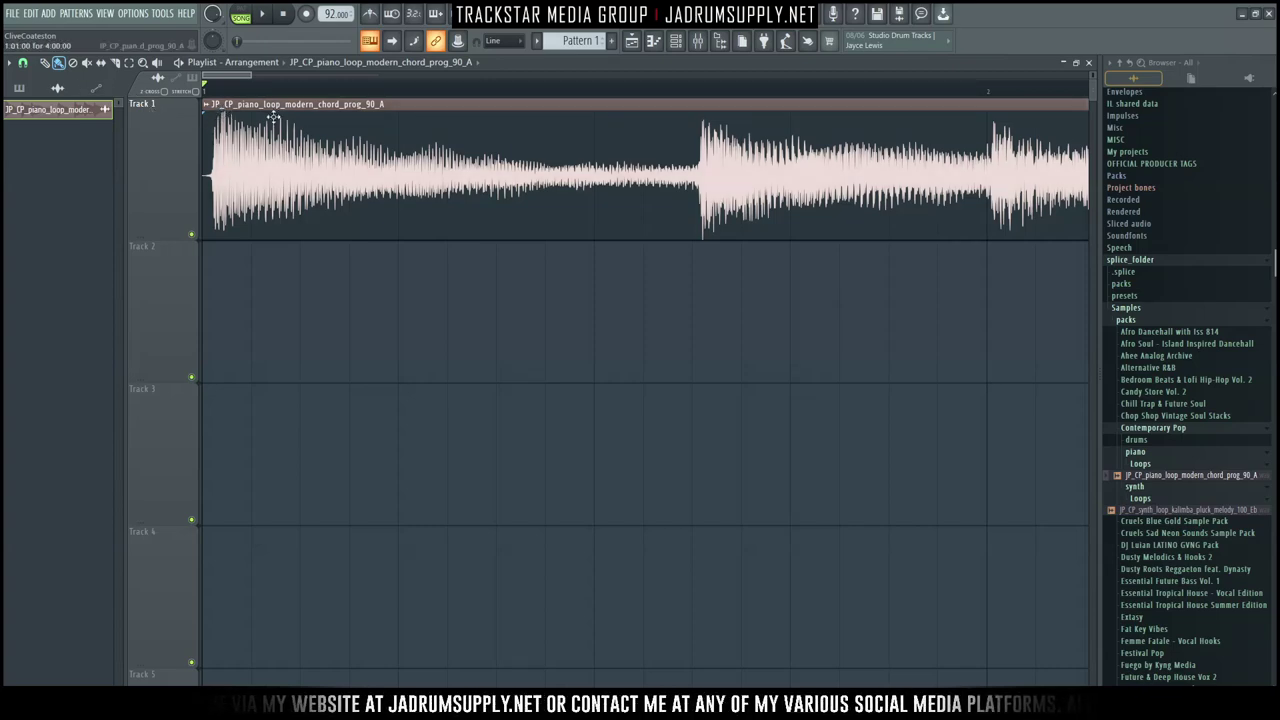
double_click(226, 114)
right_click(282, 495)
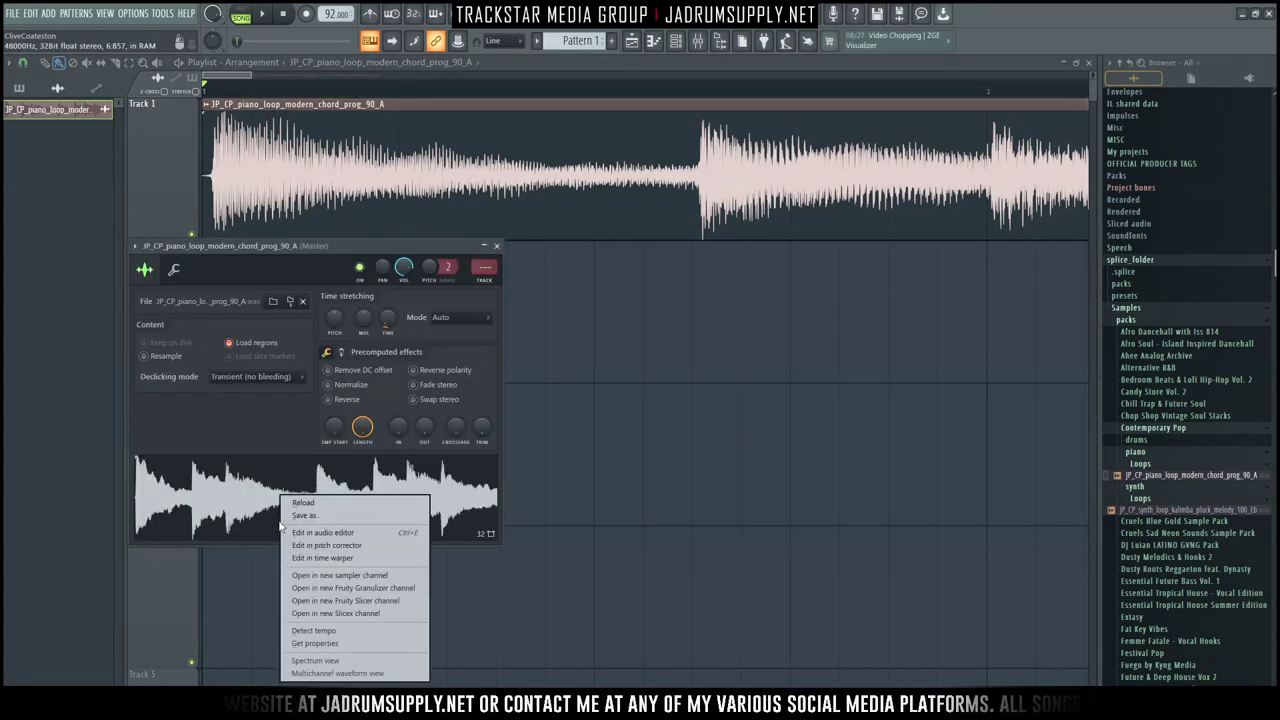
click(338, 535)
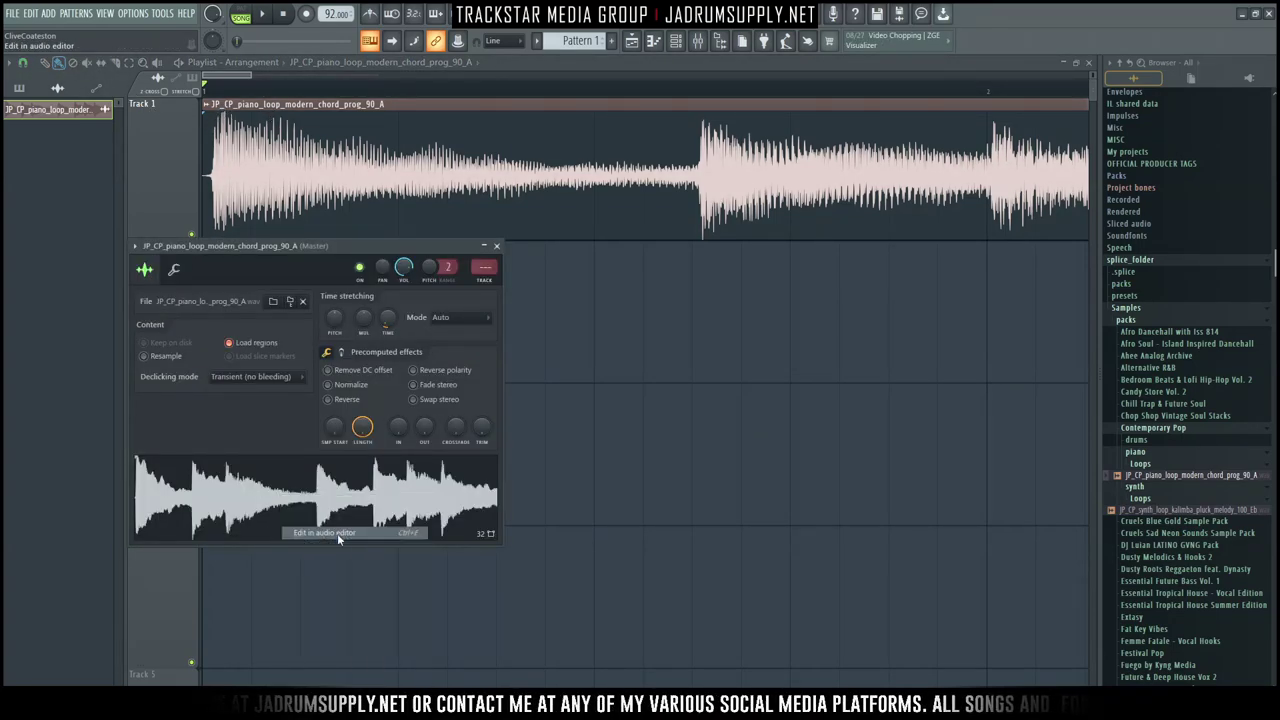
drag(338, 161, 866, 188)
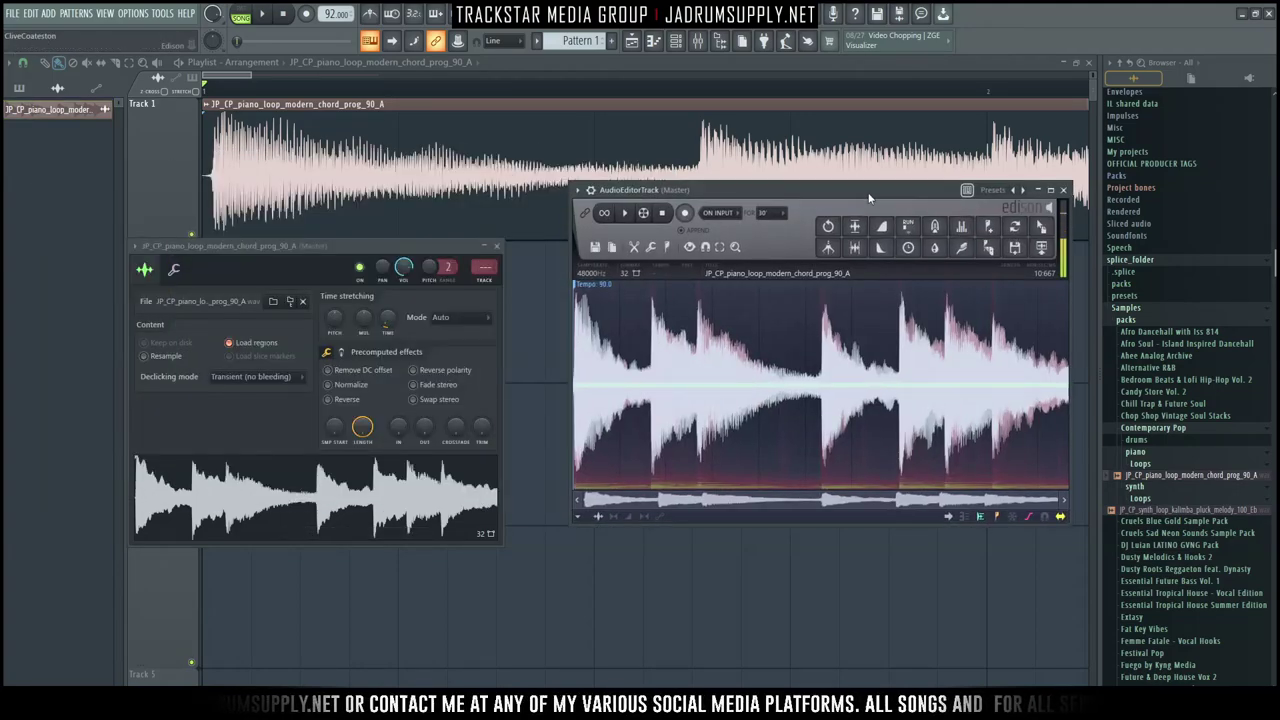
Step: Maximize the audio editor and delete the 90 BPM tempo marker at the start of the piano sample
double_click(866, 188)
scroll(58, 386, up, 6)
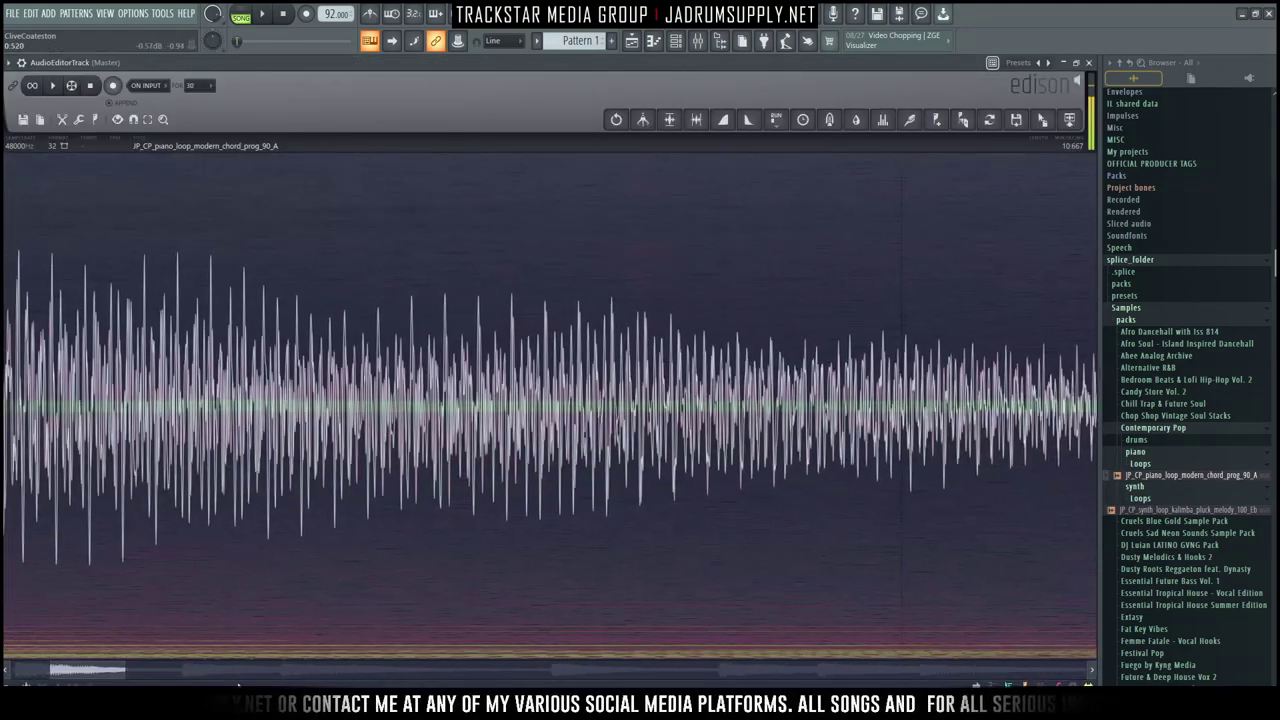
click(17, 163)
click(30, 175)
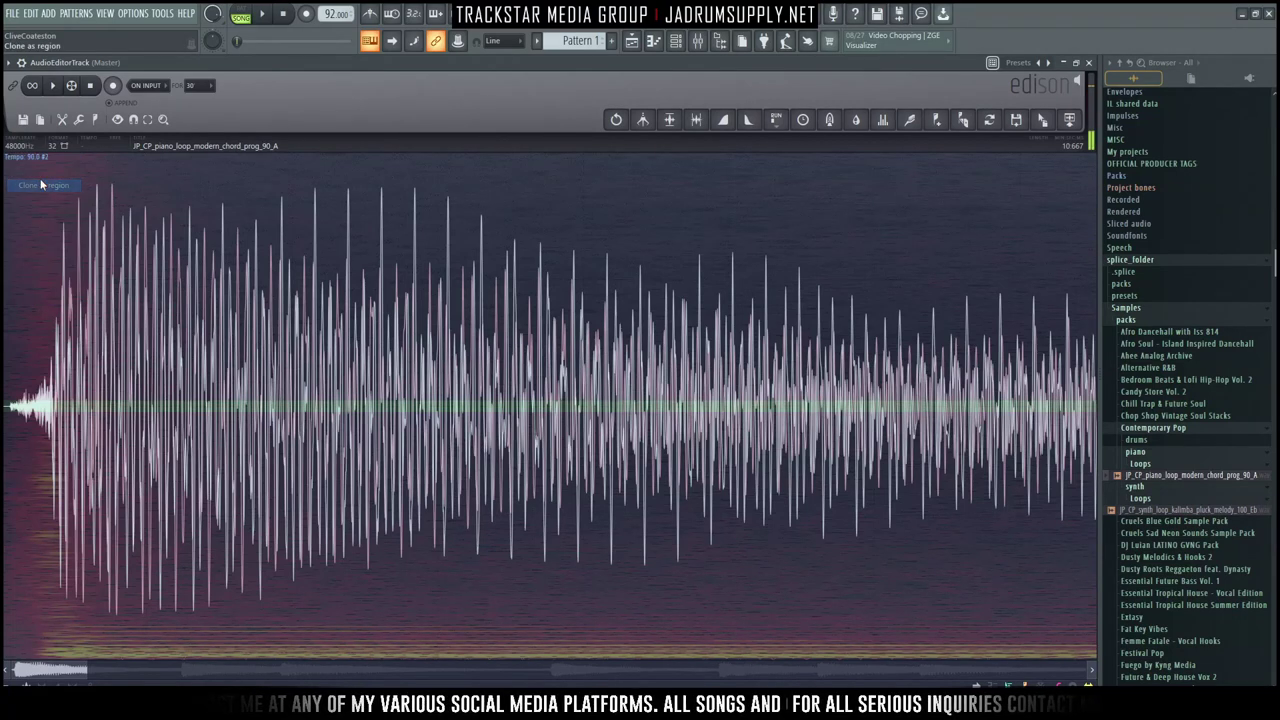
click(10, 160)
click(30, 187)
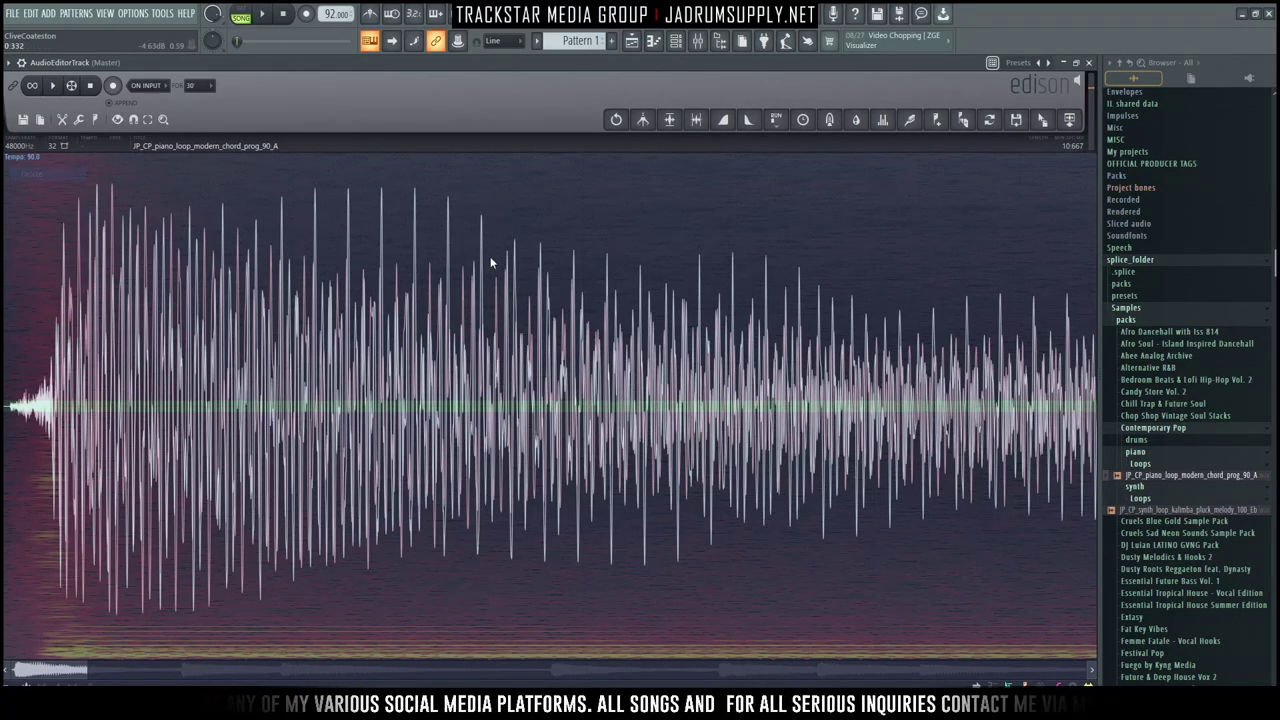
right_click(4, 161)
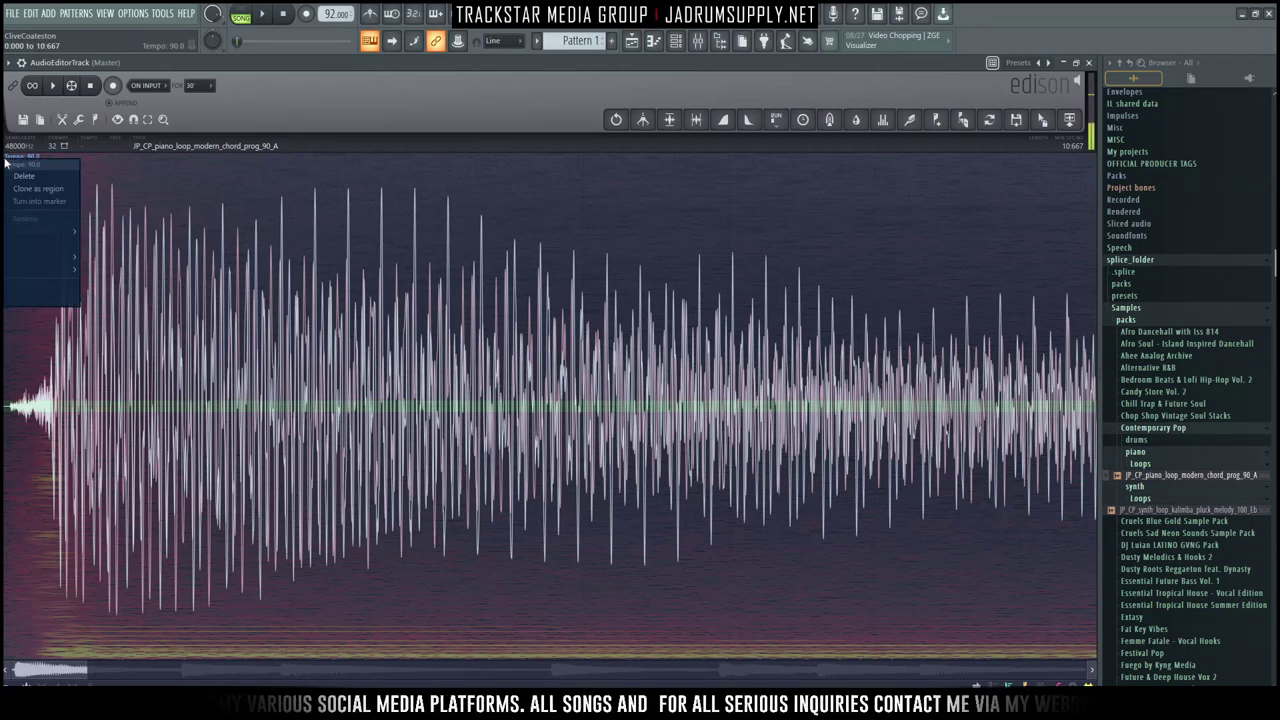
click(29, 176)
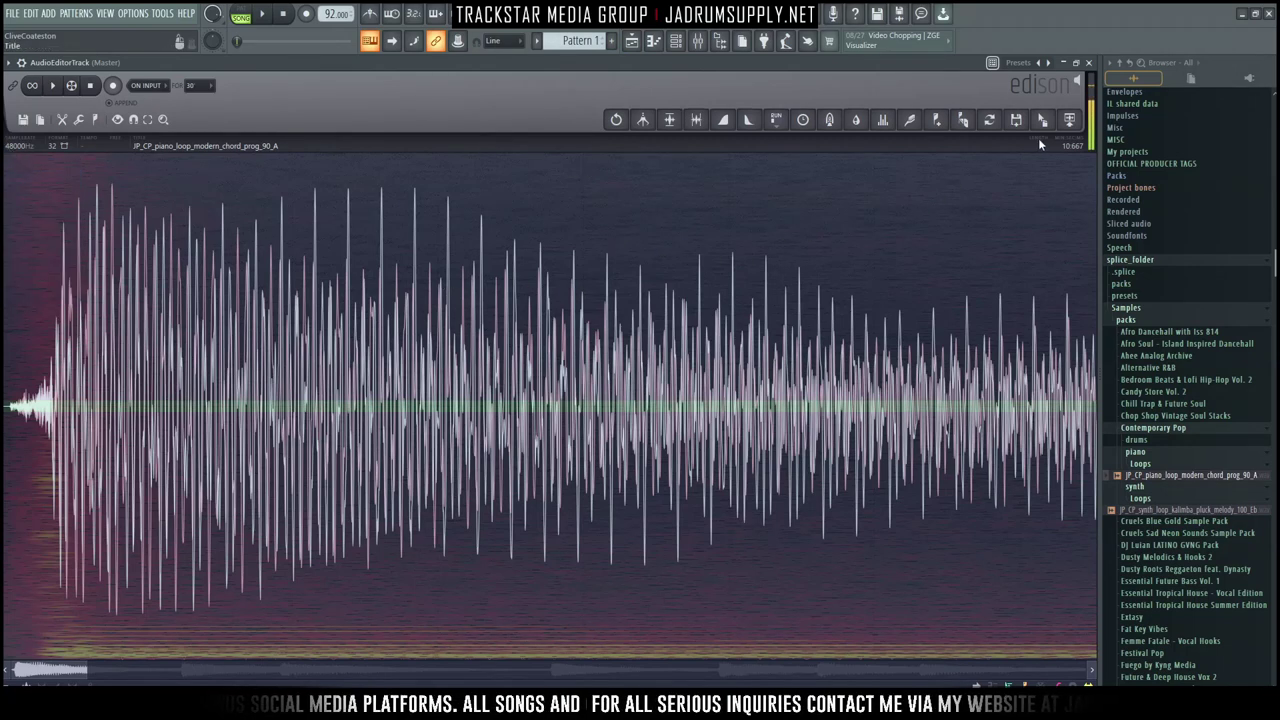
Step: Load the edited sample back into the piano loop's channel and close the channel settings and audio editor
double_click(954, 62)
drag(1041, 228, 310, 505)
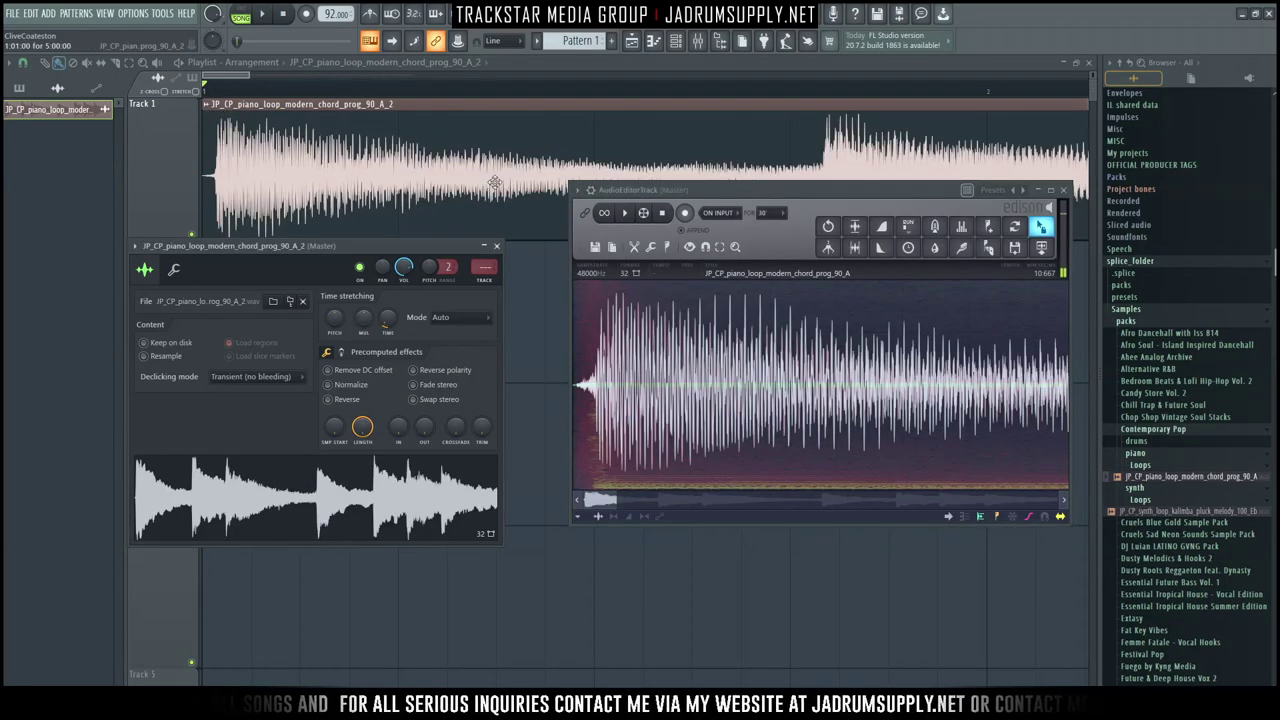
click(496, 245)
click(1063, 189)
key(F9)
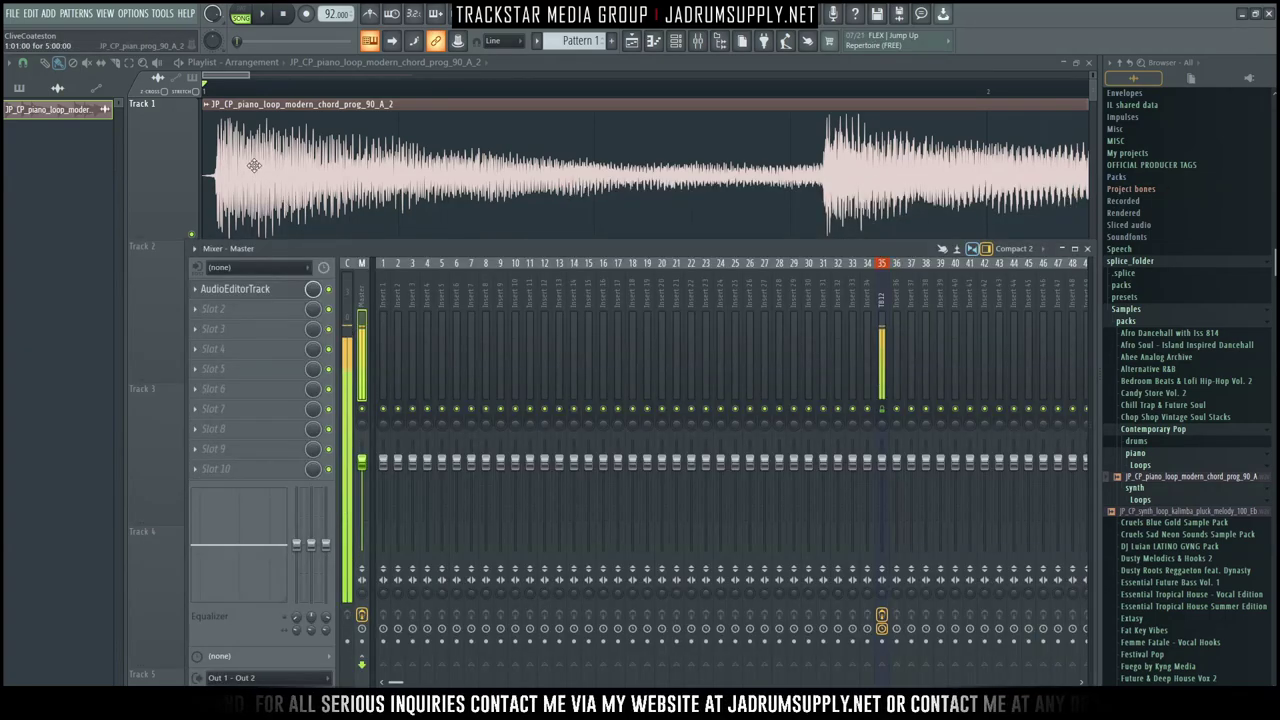
key(F9)
Step: Slip the audio inside the piano clip so the first note's attack starts exactly on bar 1
scroll(222, 98, up, 3)
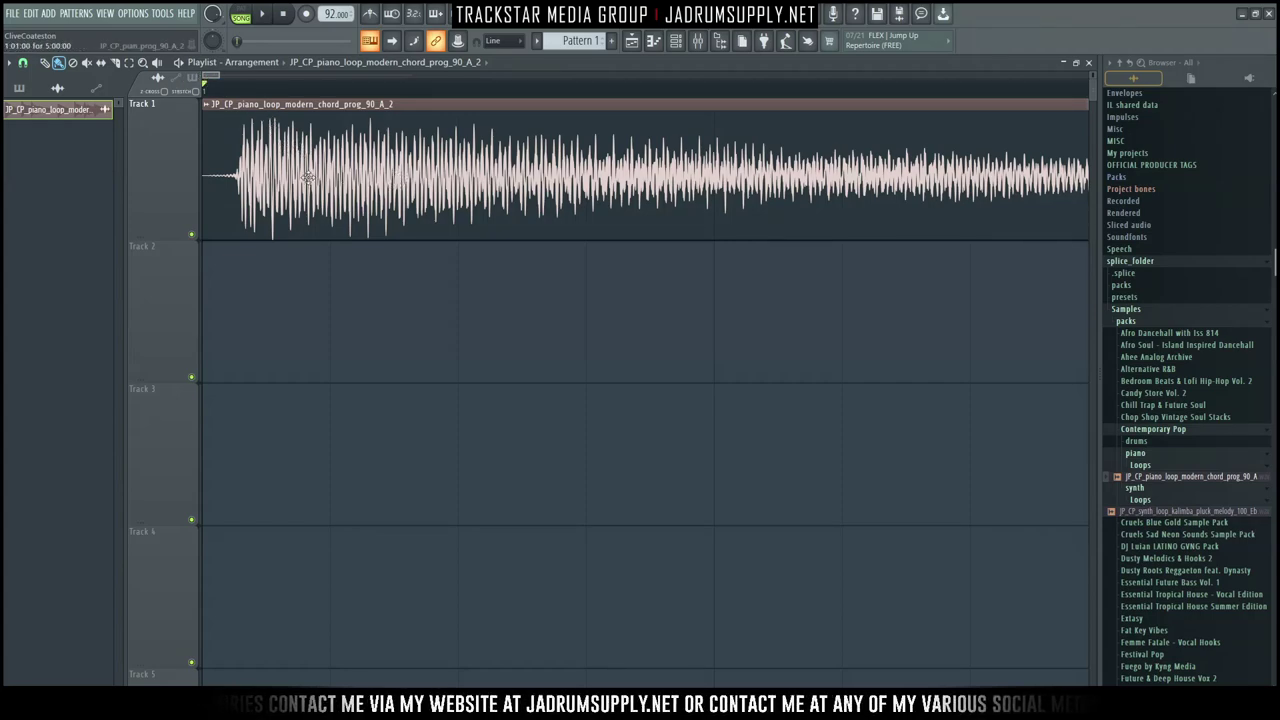
scroll(300, 175, down, 5)
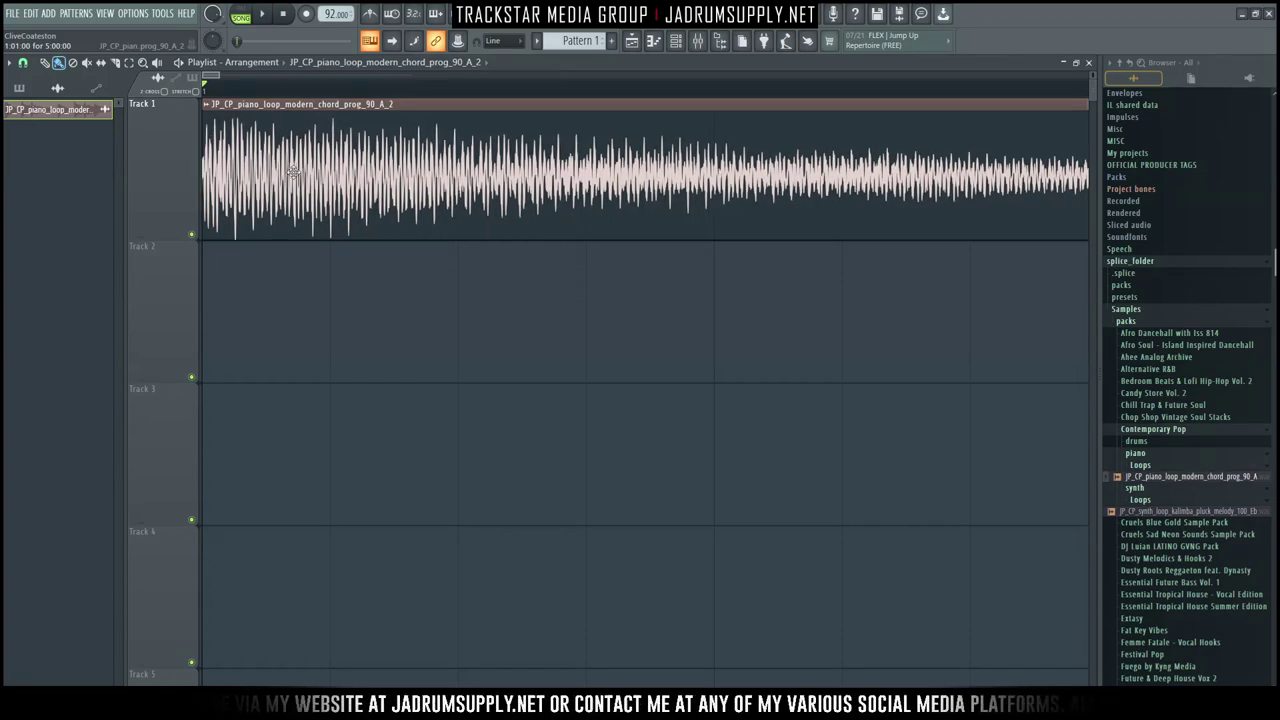
scroll(338, 99, down, 10)
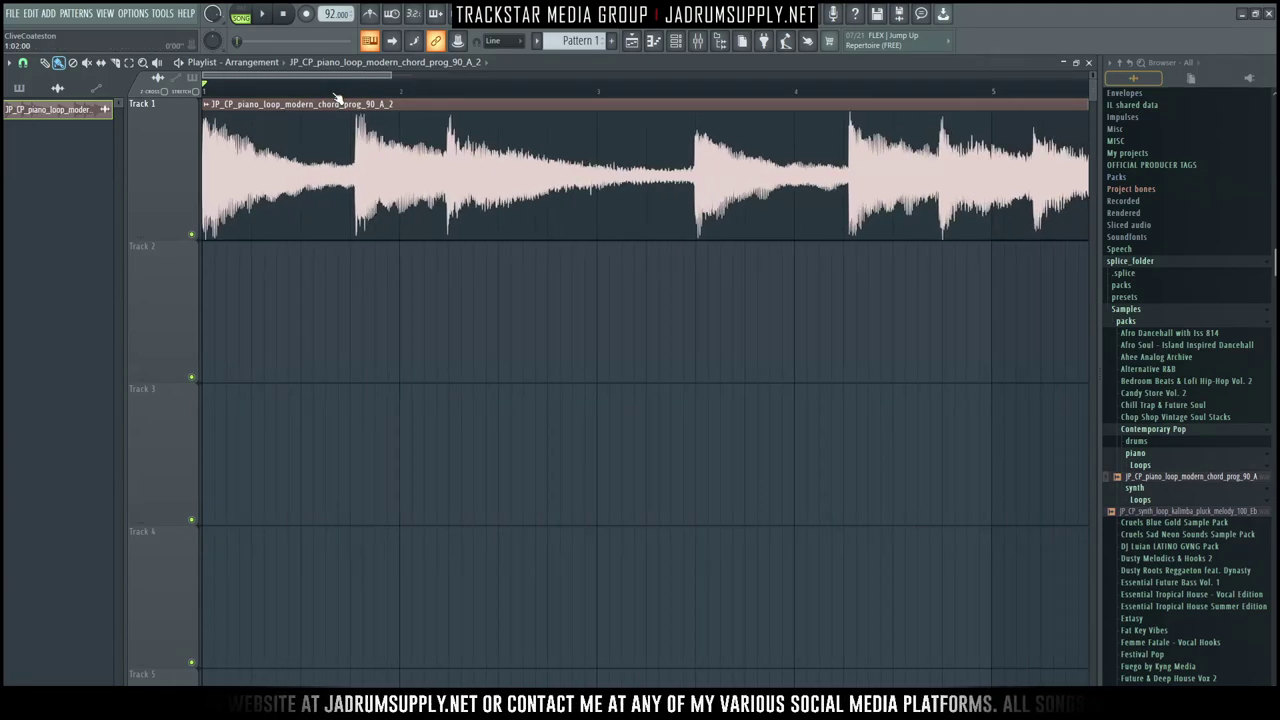
scroll(420, 95, up, 10)
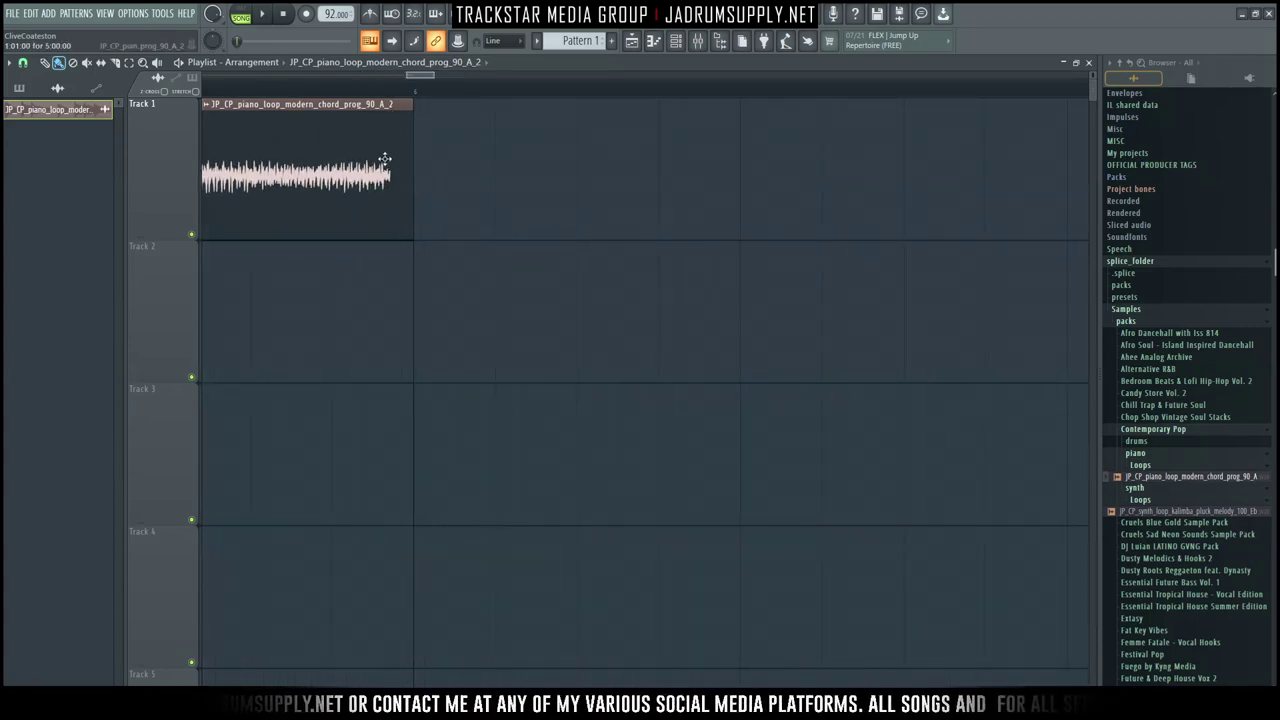
Step: Switch the piano loop's declicking mode to Transient (bleeding), change it to Generic (bleeding) and close the channel settings
double_click(394, 123)
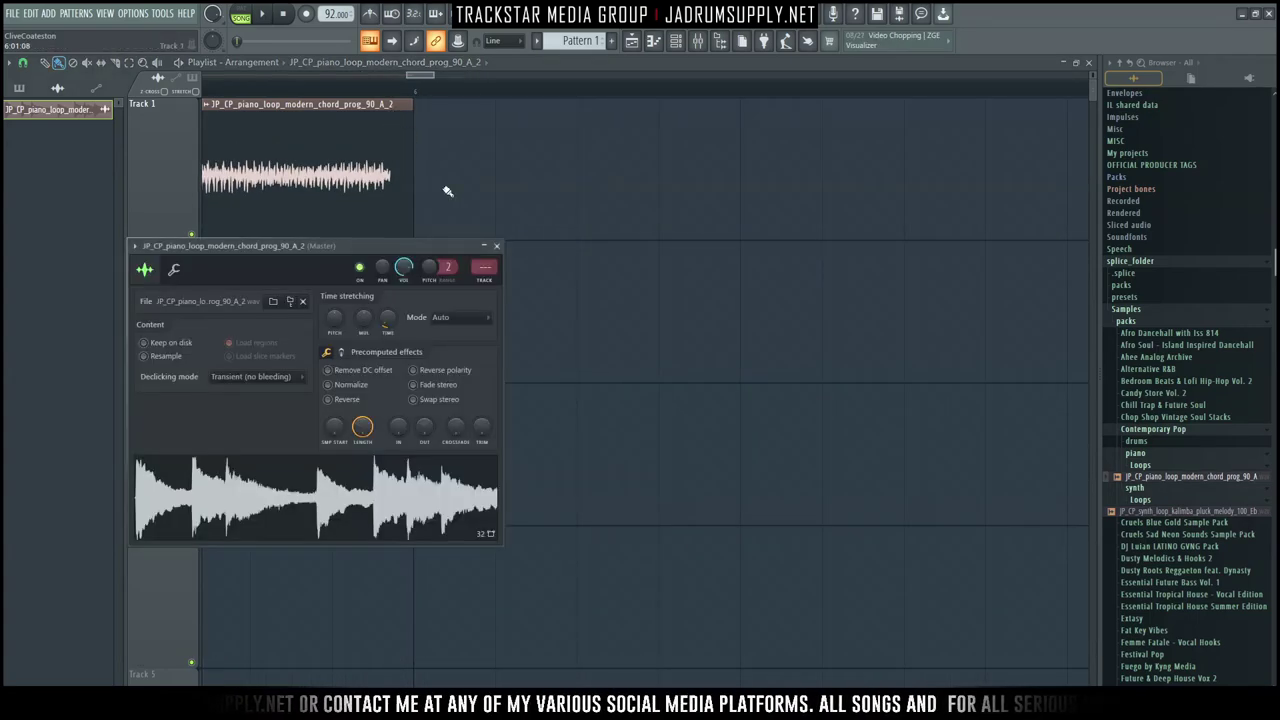
click(291, 376)
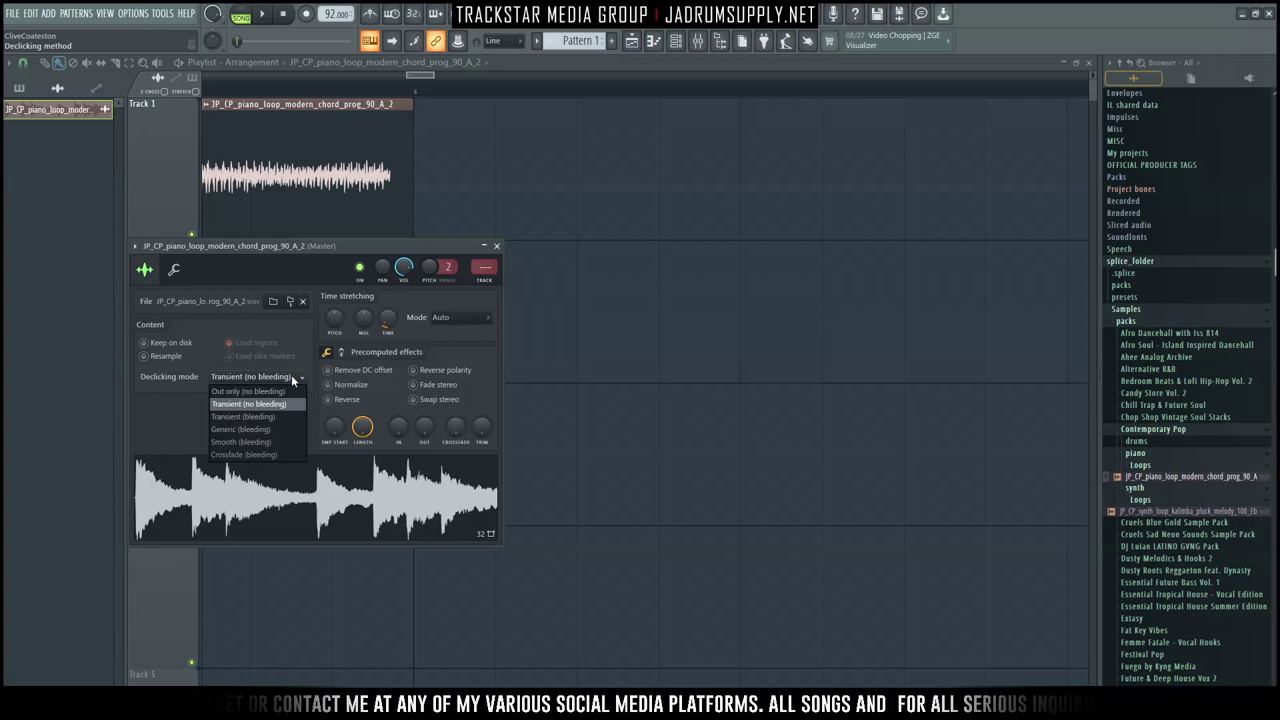
click(259, 416)
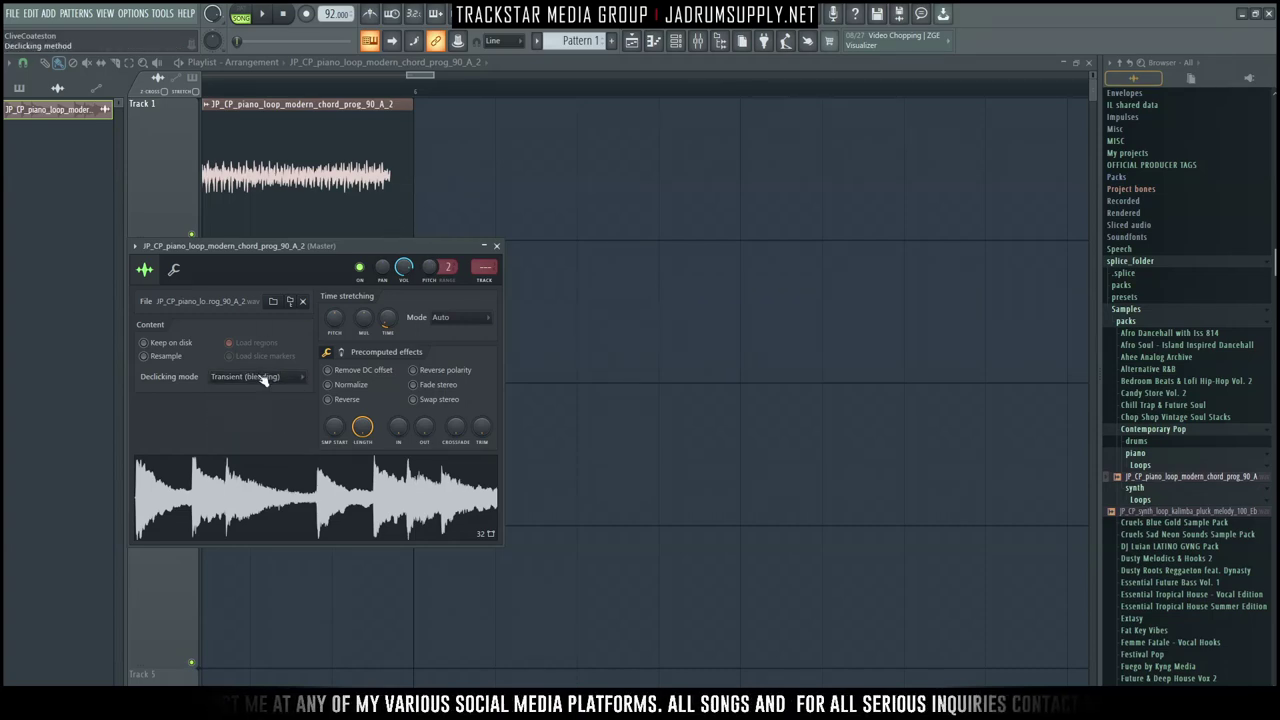
click(262, 378)
click(255, 430)
click(496, 245)
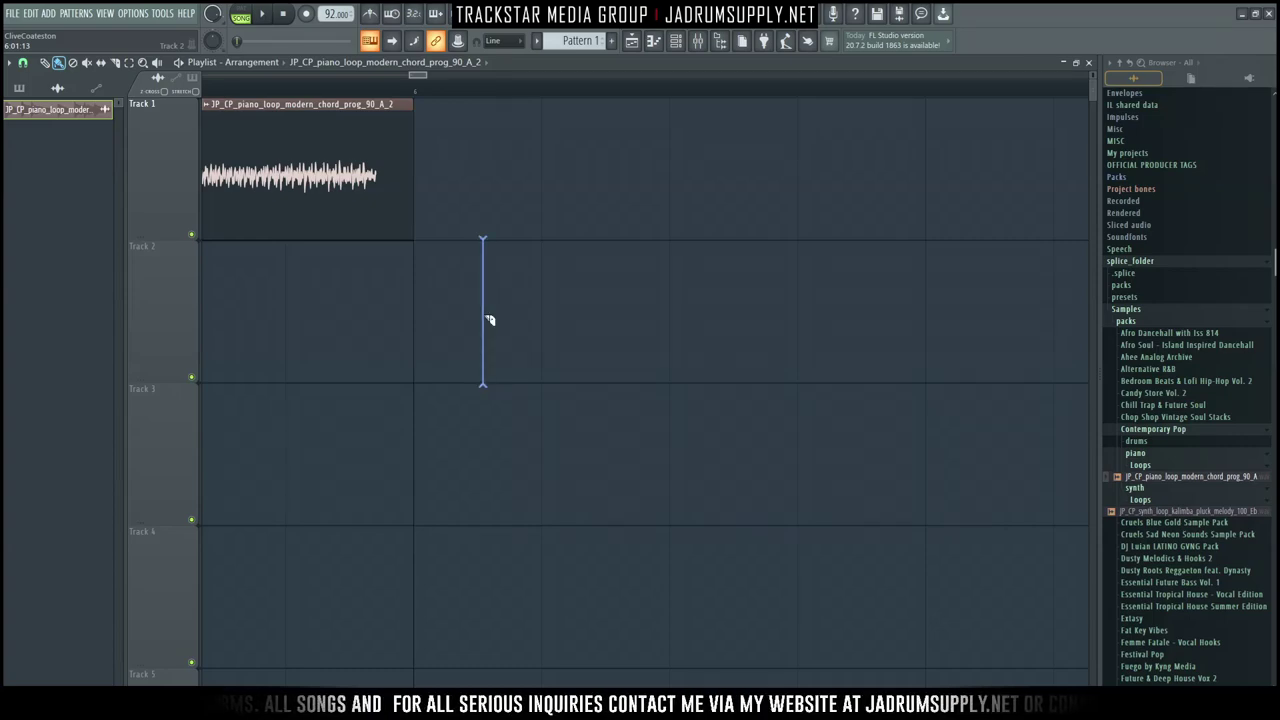
Step: Trim the empty tail off the piano clip and stretch its end to bar 6
drag(485, 318, 379, 174)
right_click(400, 183)
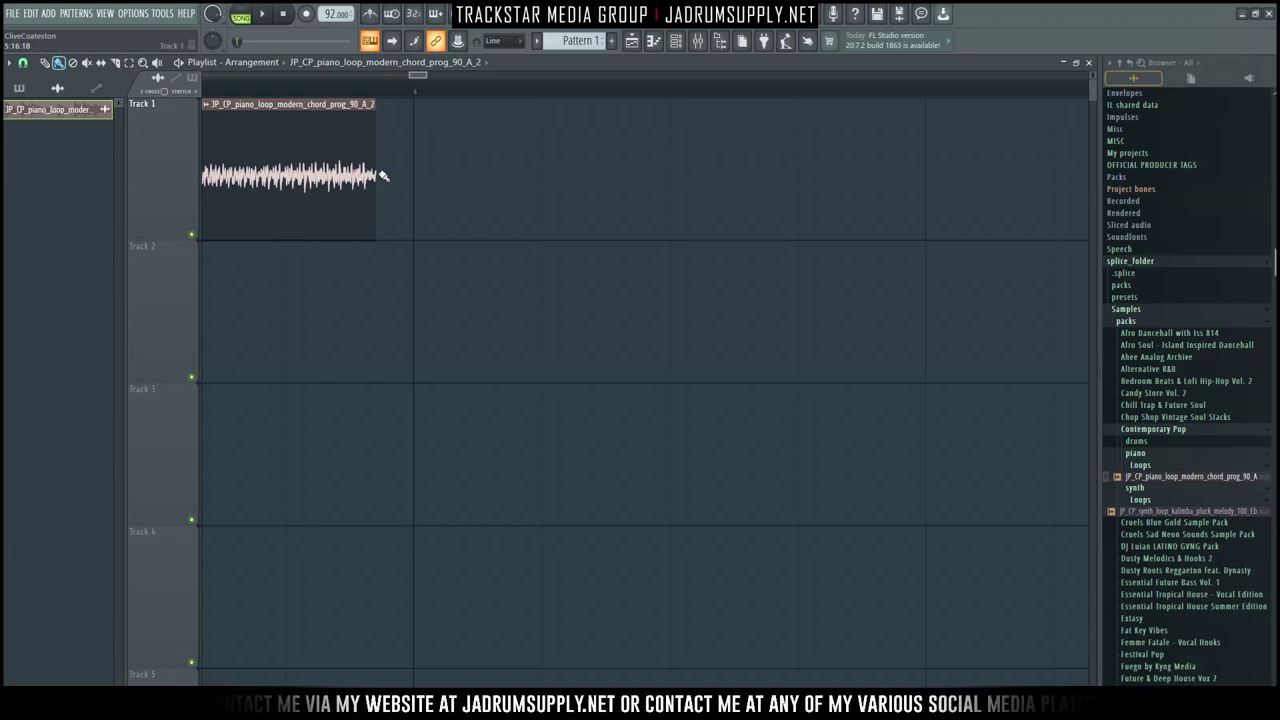
drag(377, 176, 416, 174)
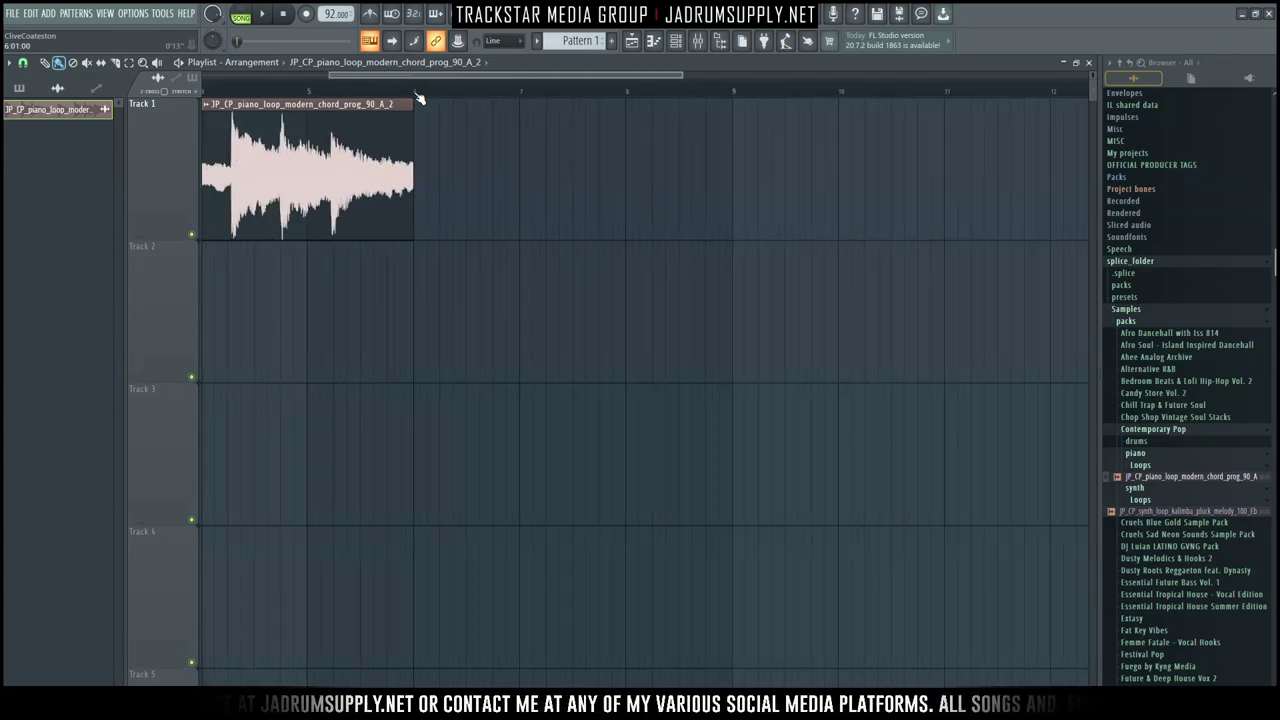
Step: Set the piano loop's time-stretch length to 4 bars and close its channel settings
scroll(418, 98, down, 3)
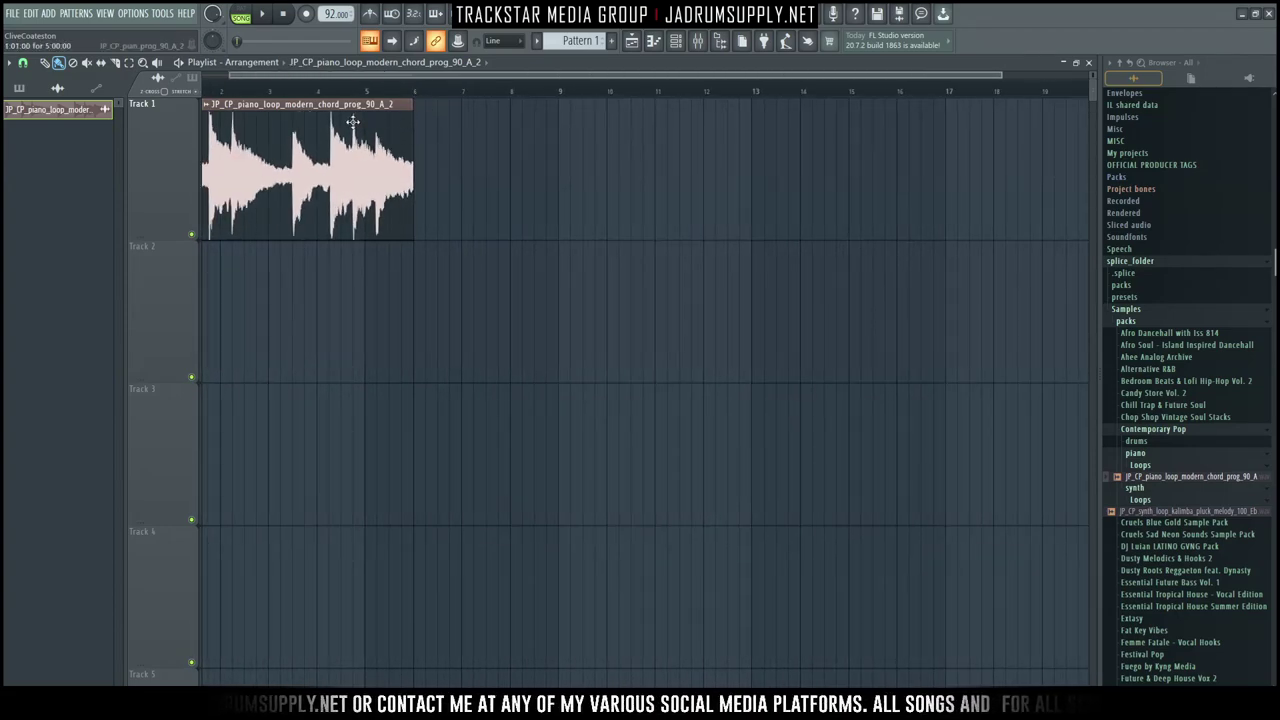
scroll(343, 95, down, 1)
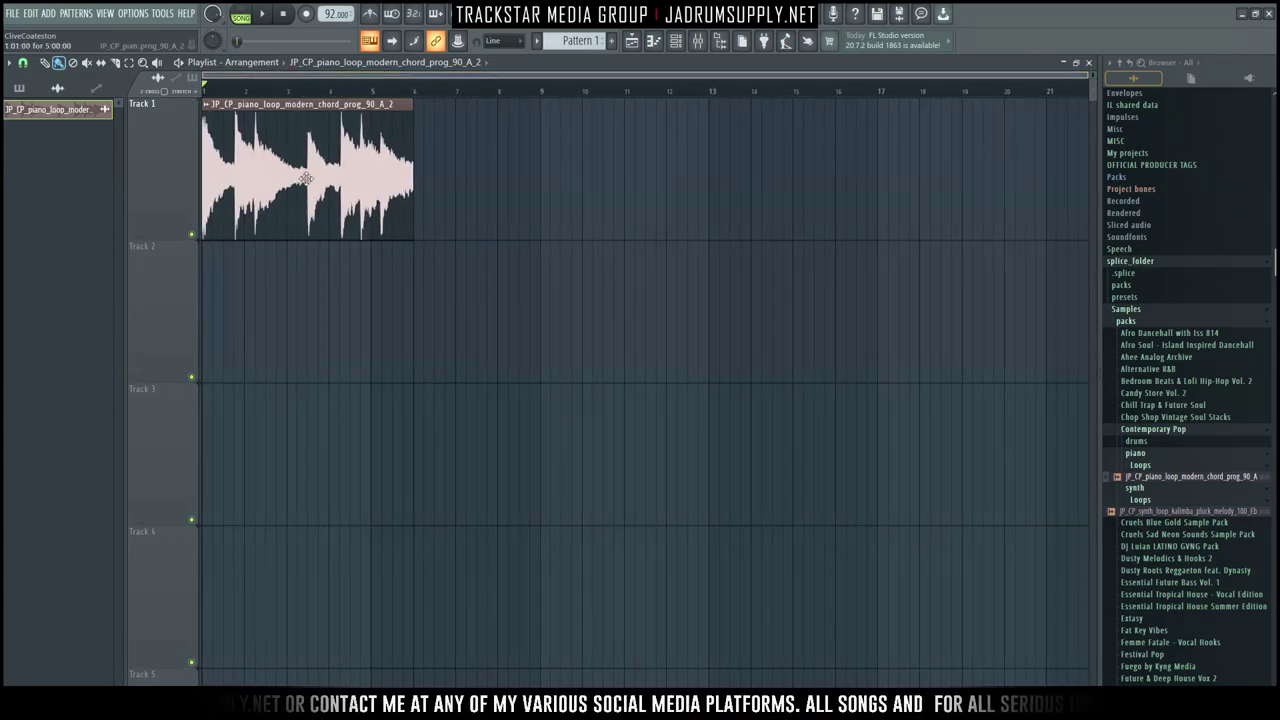
double_click(332, 220)
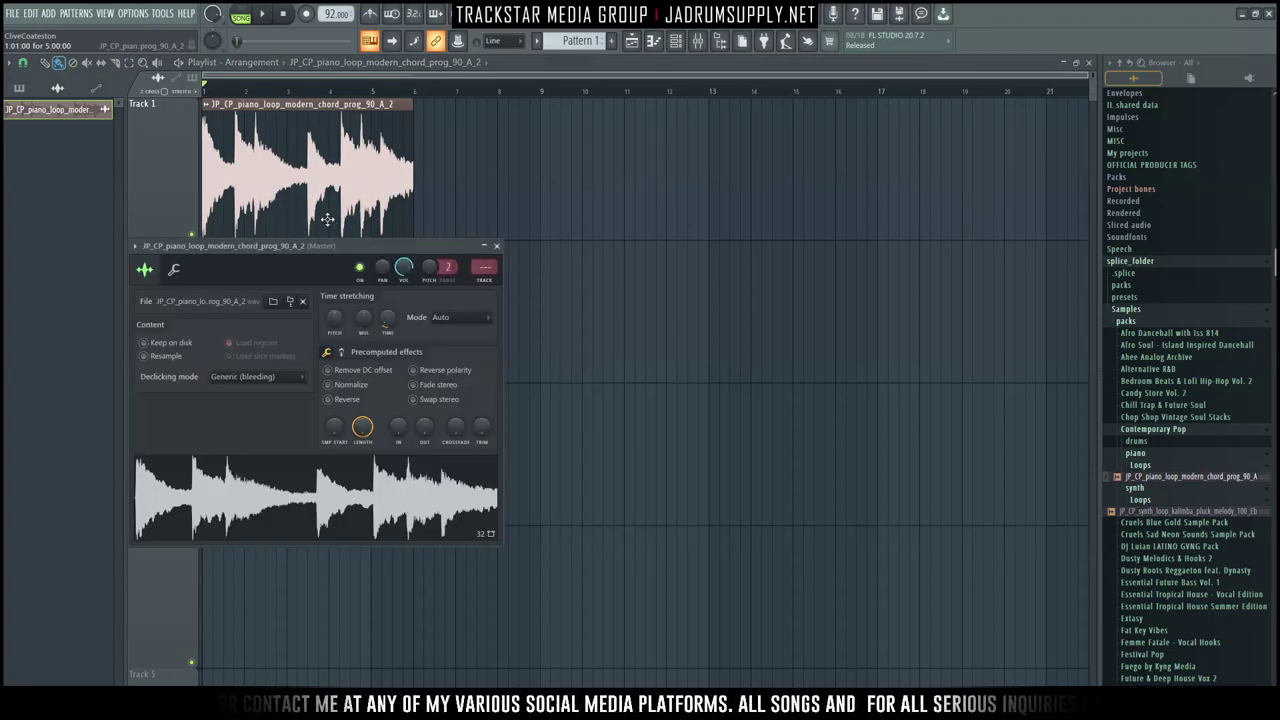
right_click(387, 326)
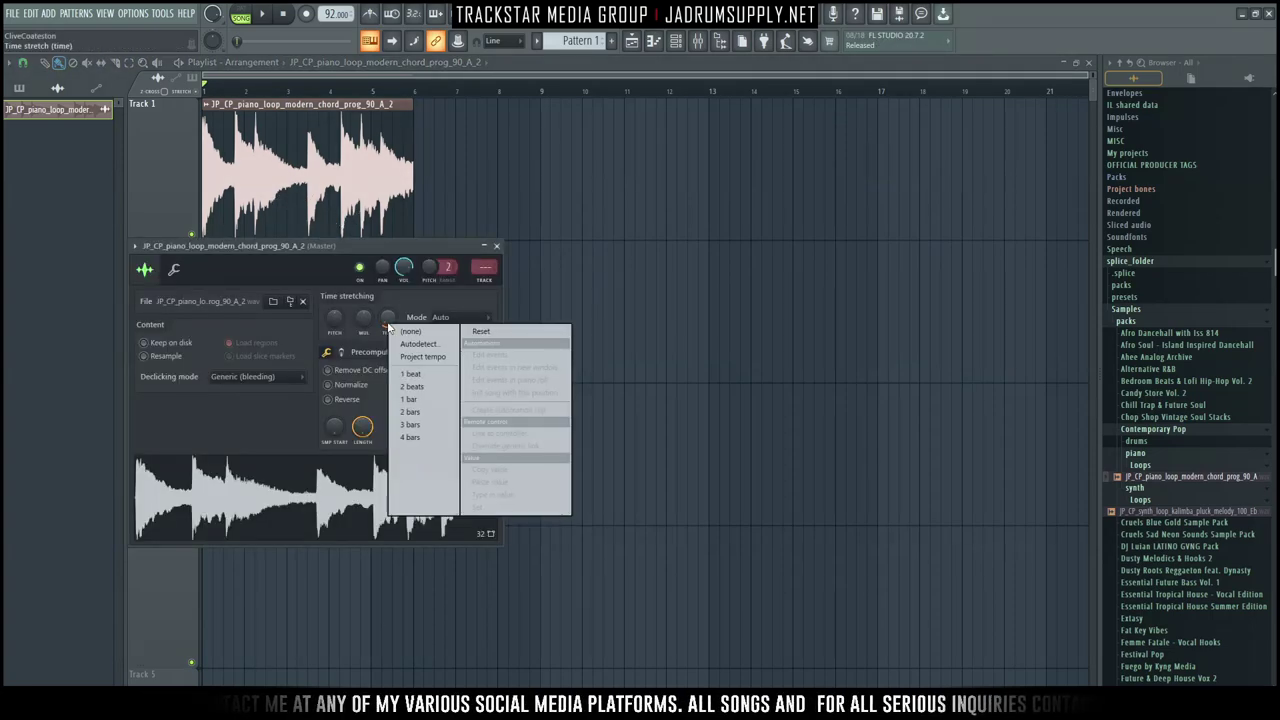
click(418, 438)
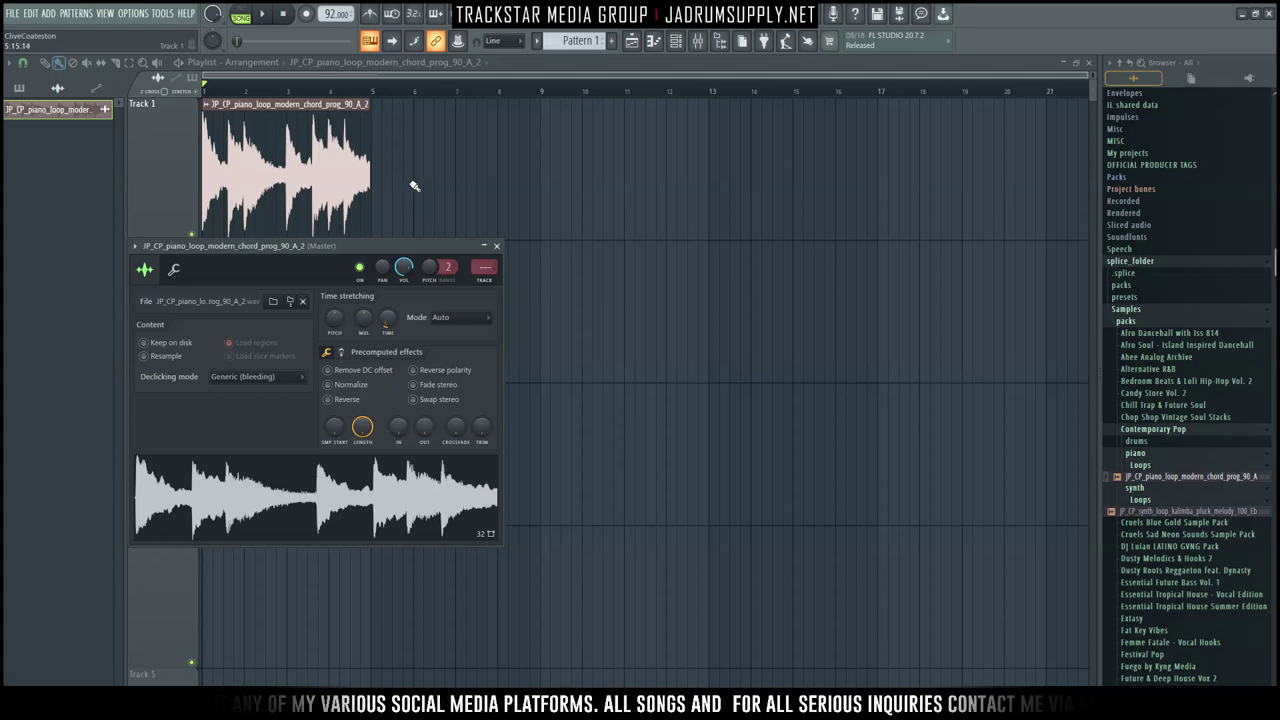
key(Escape)
Step: Stretch the end of the piano clip to the start of bar 5 and fit the clip in view
scroll(374, 92, up, 7)
scroll(605, 89, up, 3)
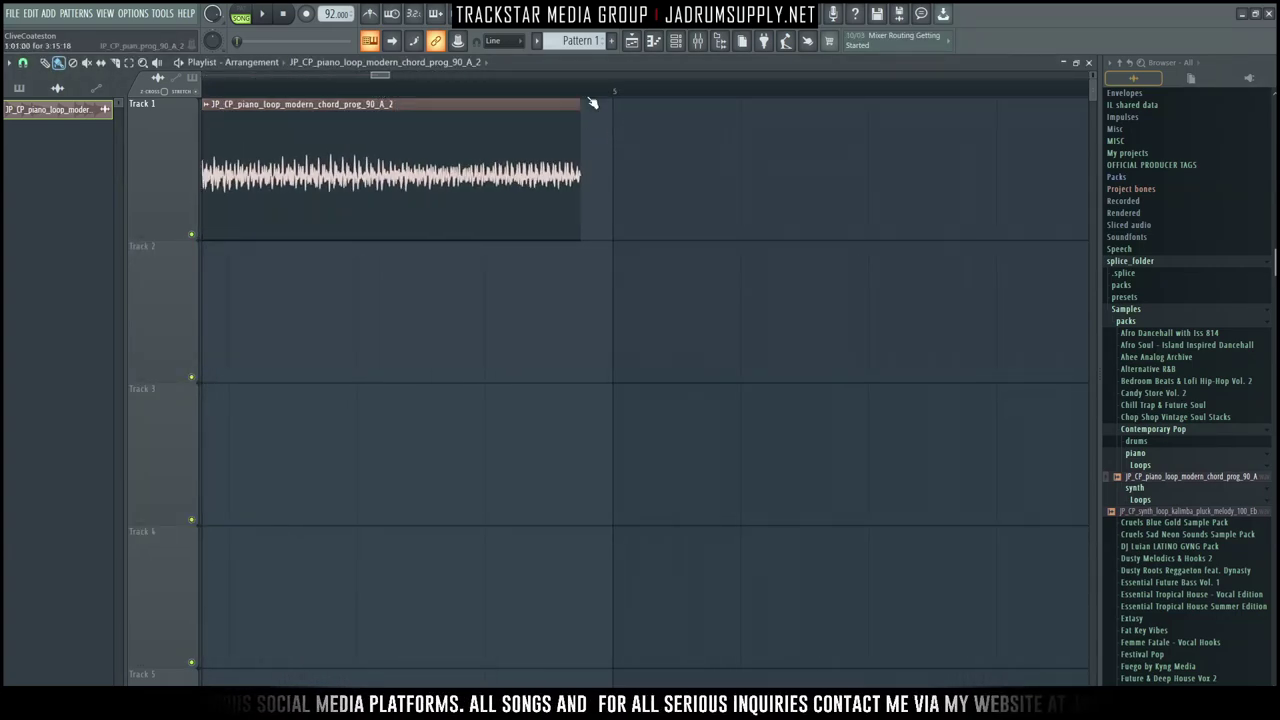
drag(579, 131, 607, 132)
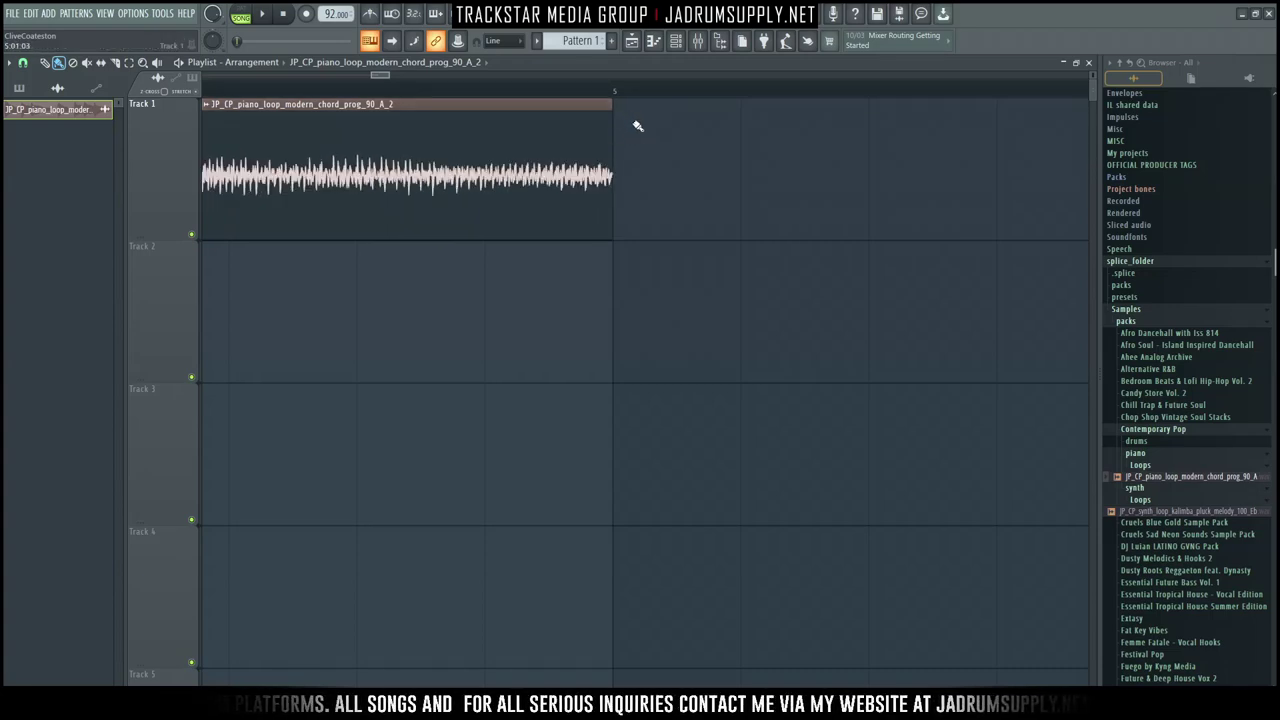
ctrl+right_click(648, 142)
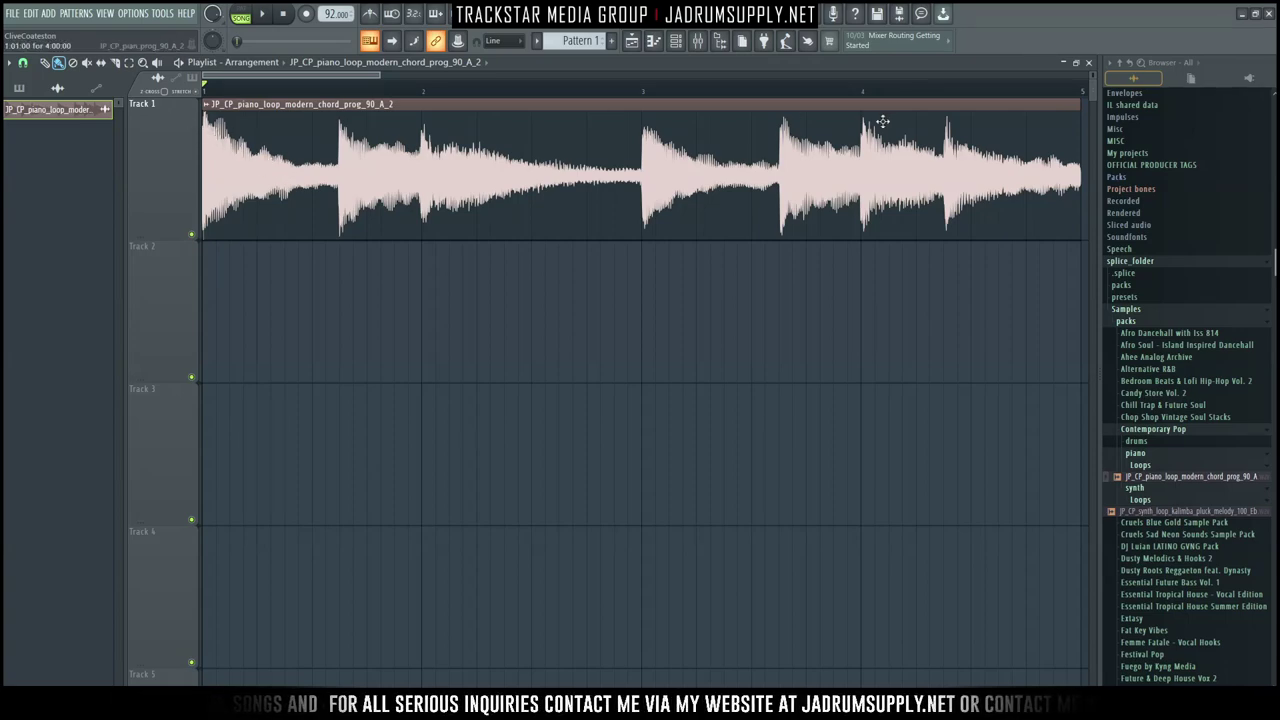
Step: Play the piano loop and add a short fade-out at the end of its clip
key(space)
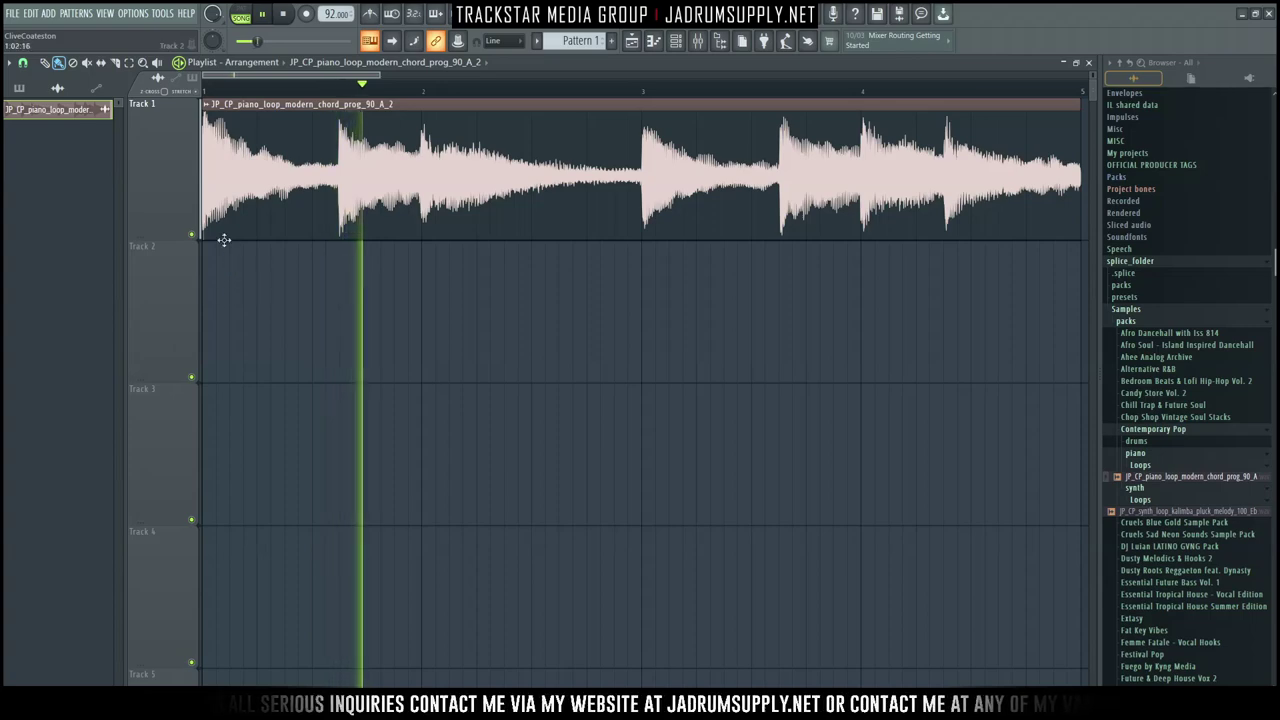
key(space)
key(space)
scroll(1086, 92, up, 6)
drag(1080, 104, 1034, 140)
Step: Set the piano loop's declicking mode to Transient (no bleeding) and close the channel settings
double_click(1034, 140)
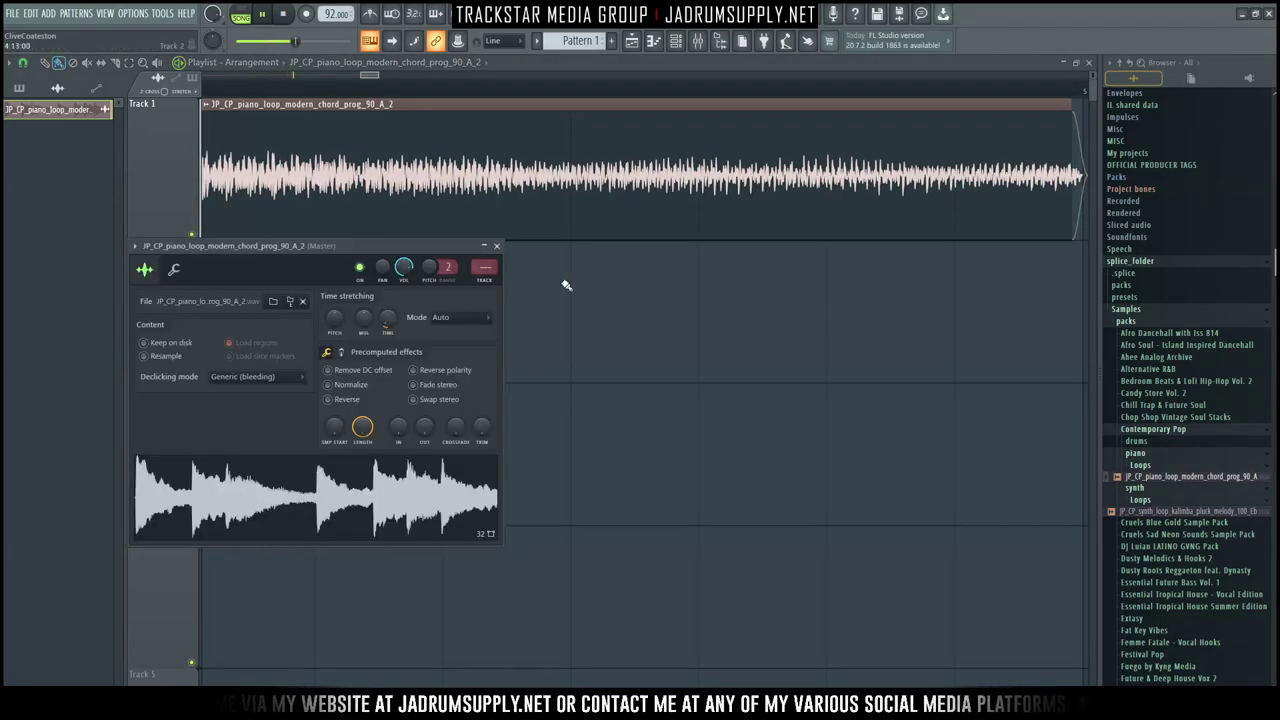
click(255, 378)
click(251, 443)
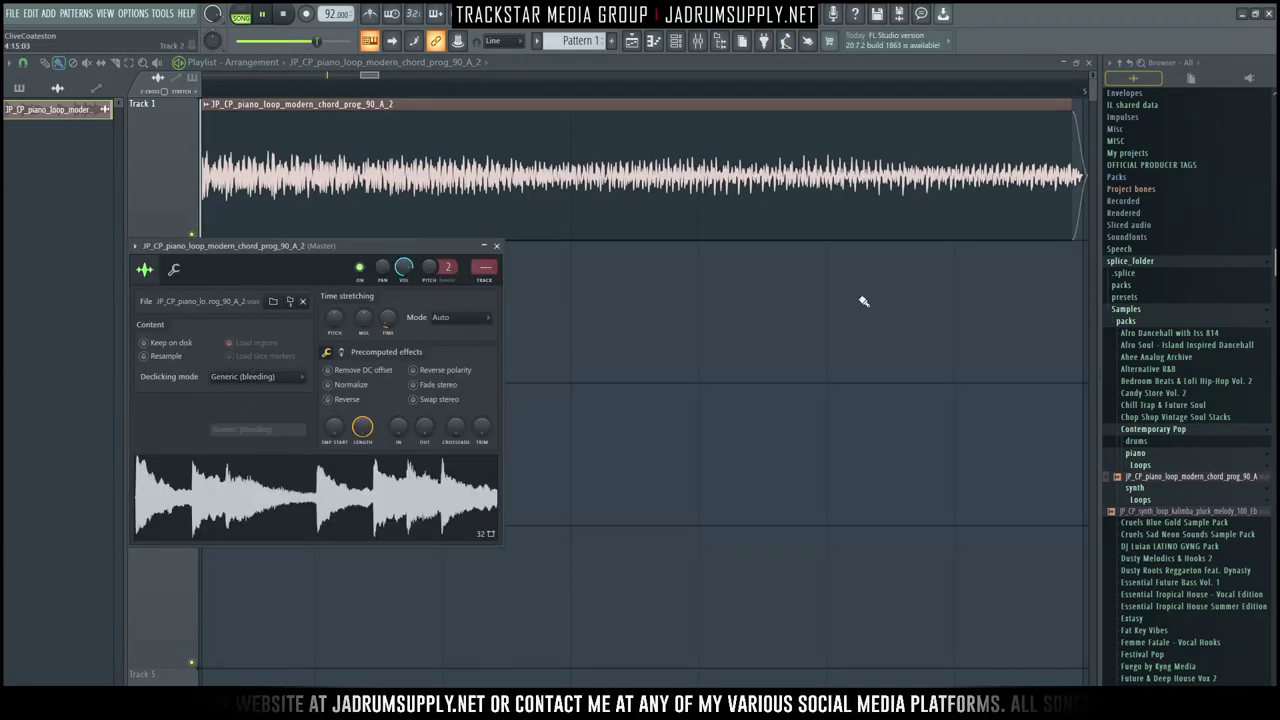
click(277, 382)
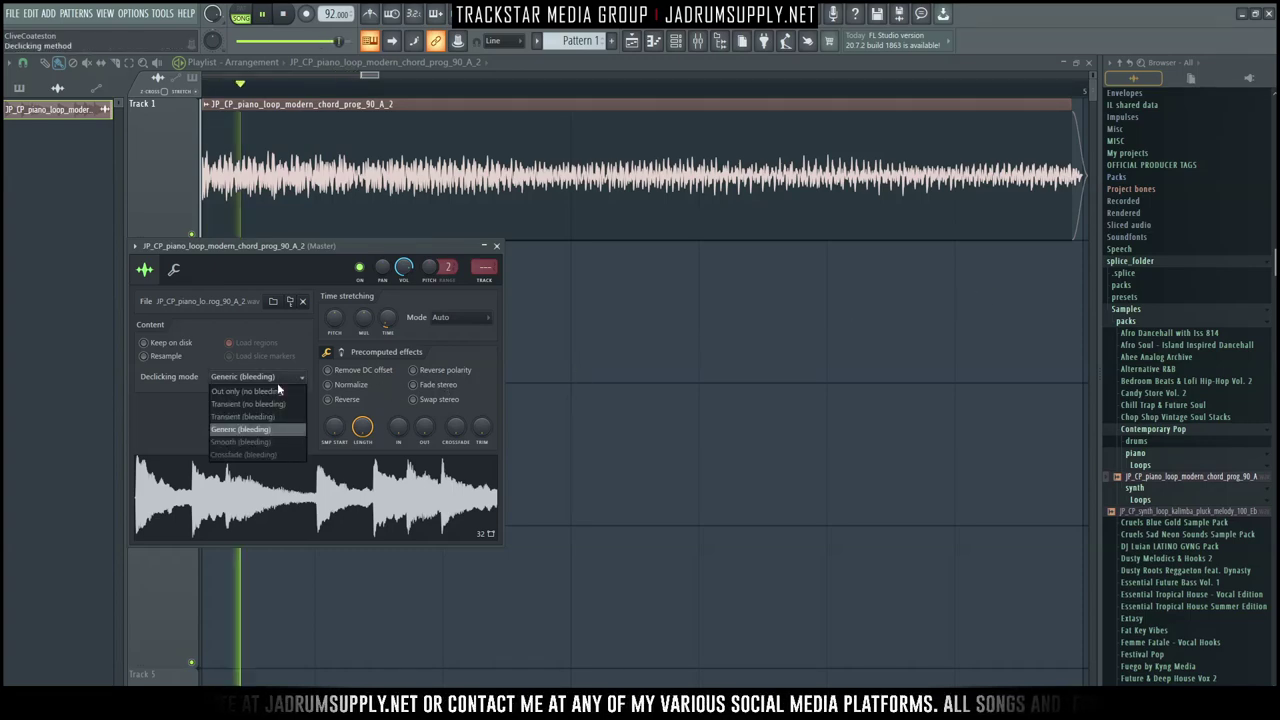
click(266, 409)
key(Escape)
Step: Remove the short fade-out from the end of the piano clip and audition the loop
drag(1070, 215, 1083, 219)
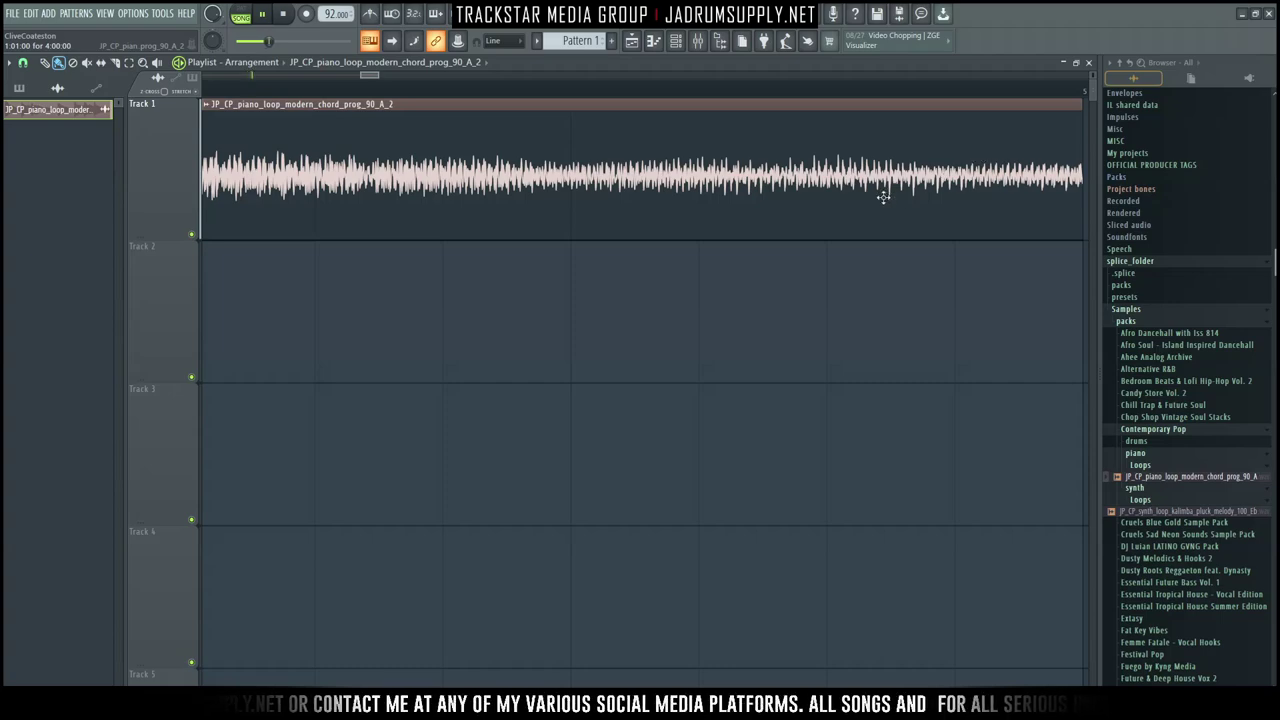
scroll(860, 206, down, 4)
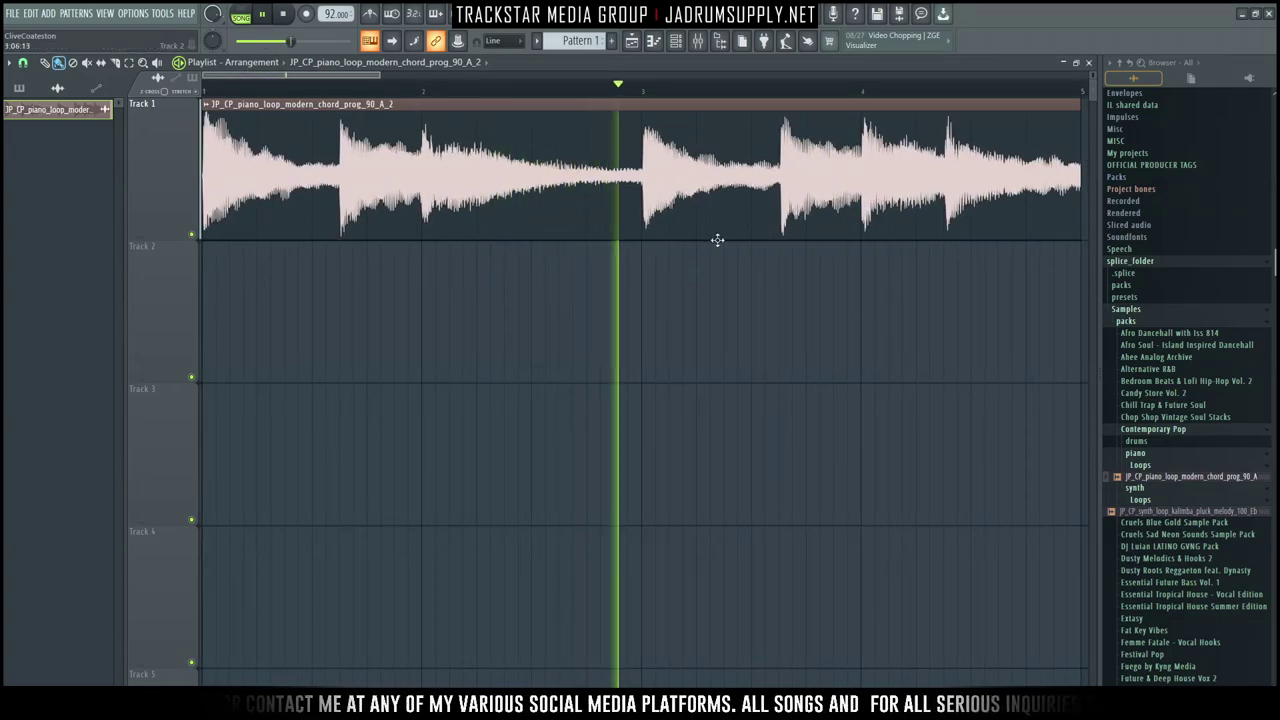
key(space)
Step: Open the channel rack and mixer and browse the effect plugins available for the first slot of Insert 1
click(675, 40)
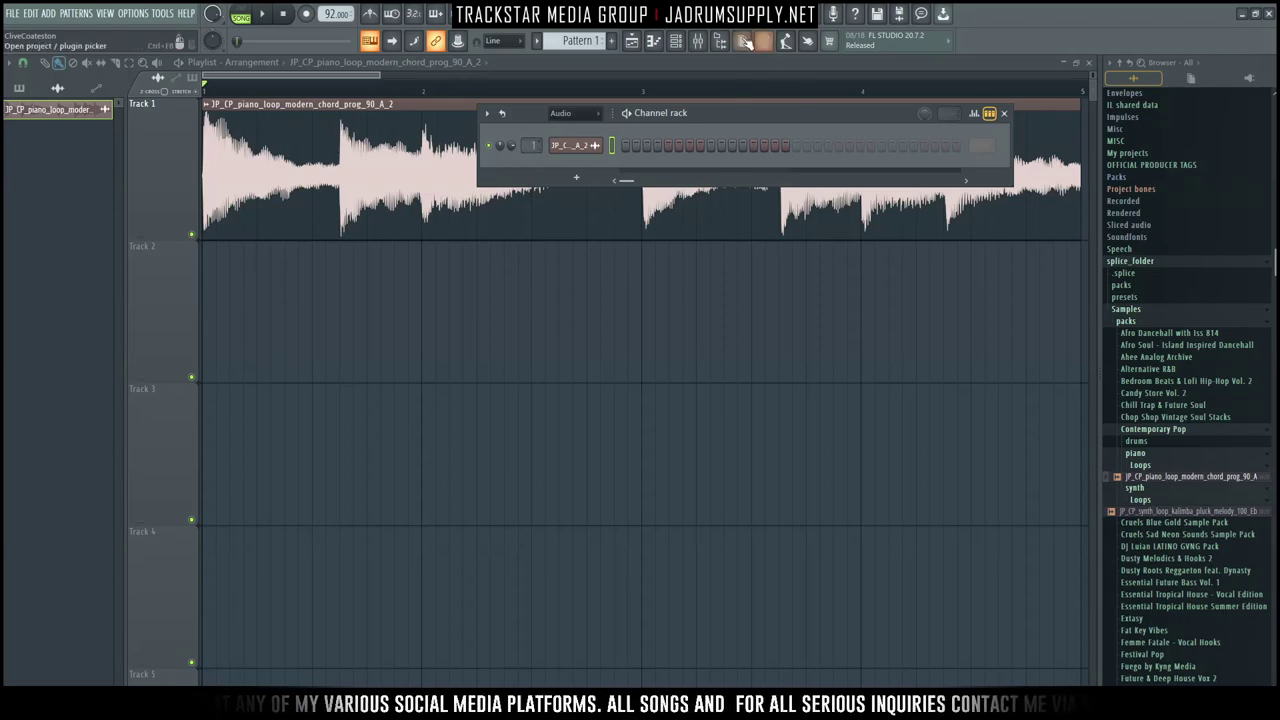
click(698, 40)
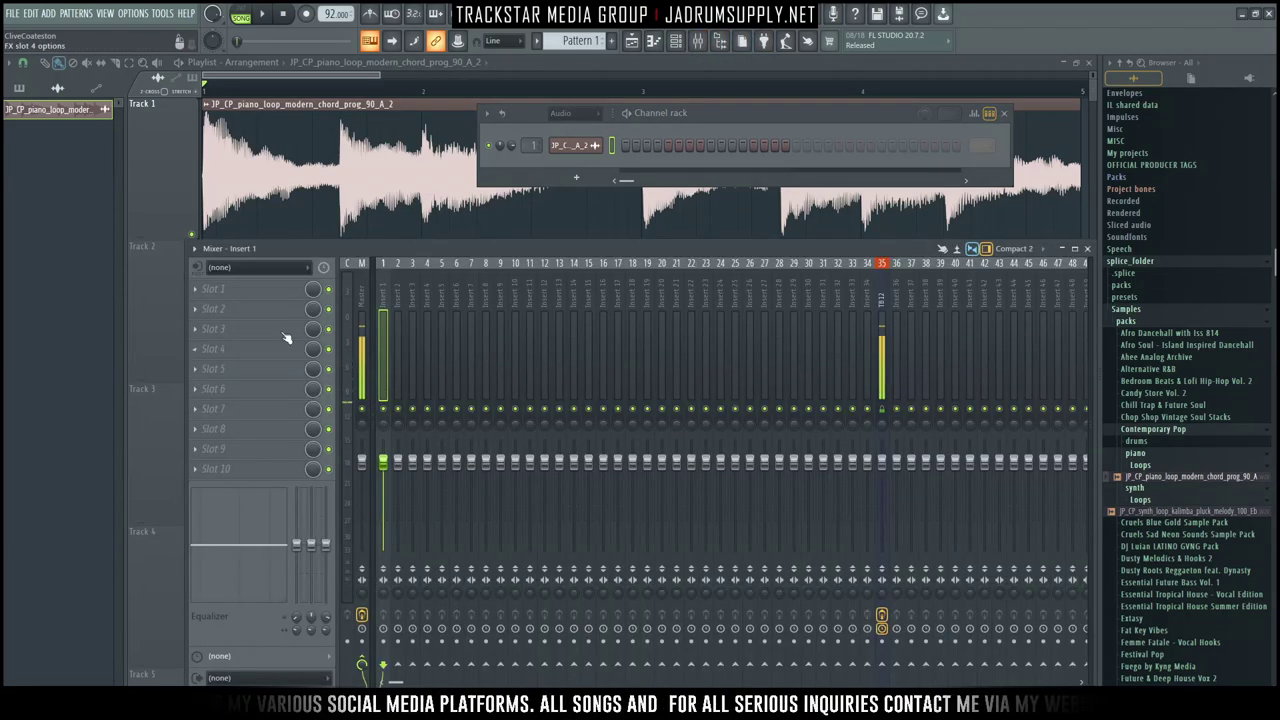
click(253, 290)
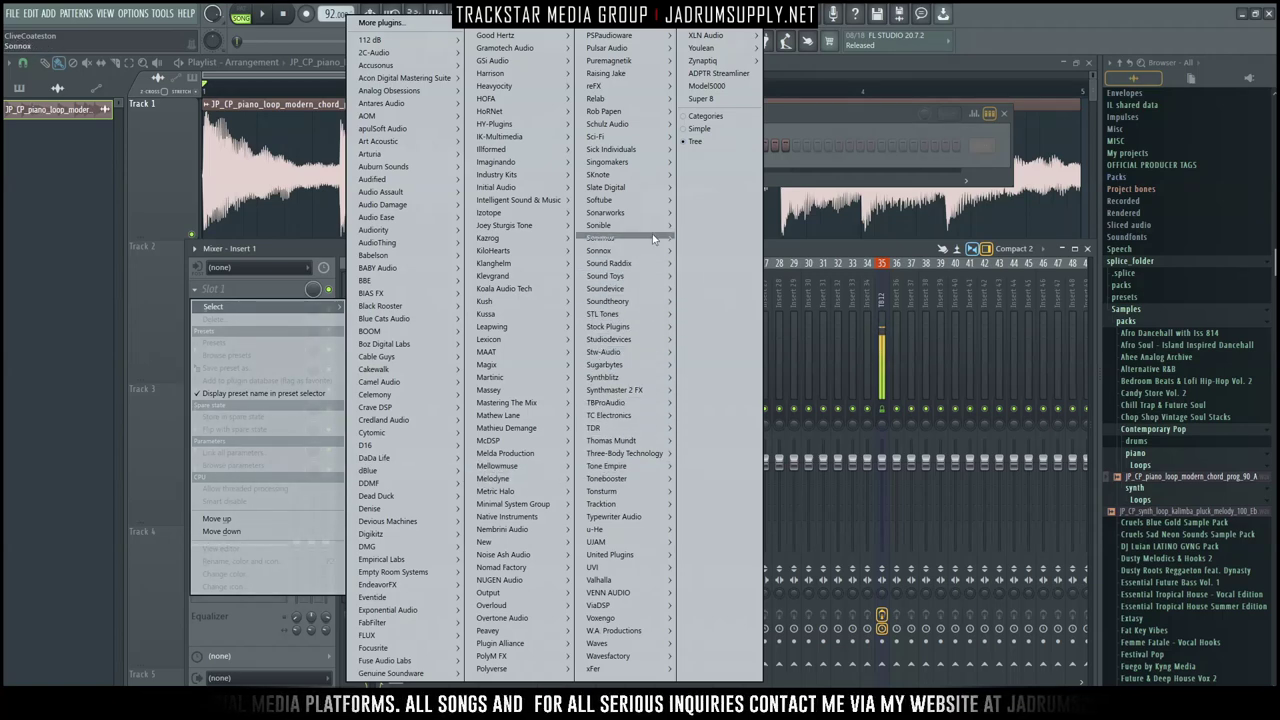
key(Escape)
click(1016, 332)
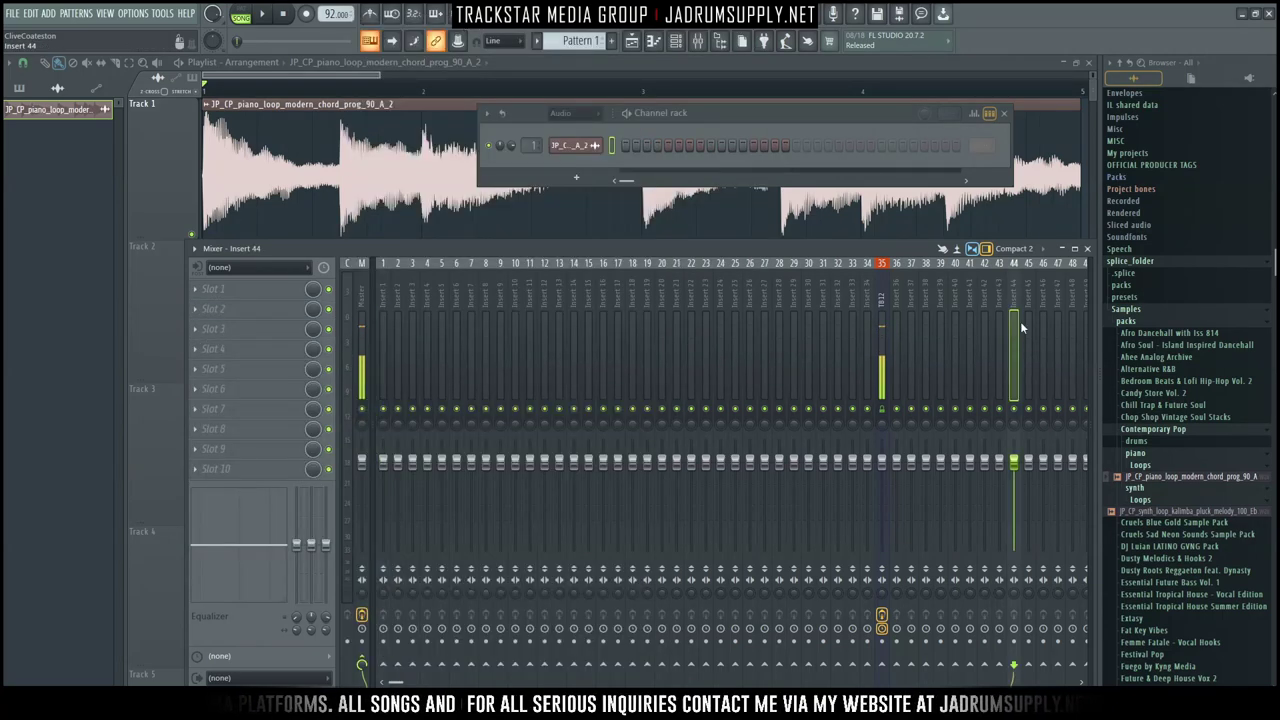
Step: Rename mixer track Insert 45 to "Neoverb" and colour it purple
click(1028, 330)
right_click(1030, 280)
click(1125, 285)
text(Reve)
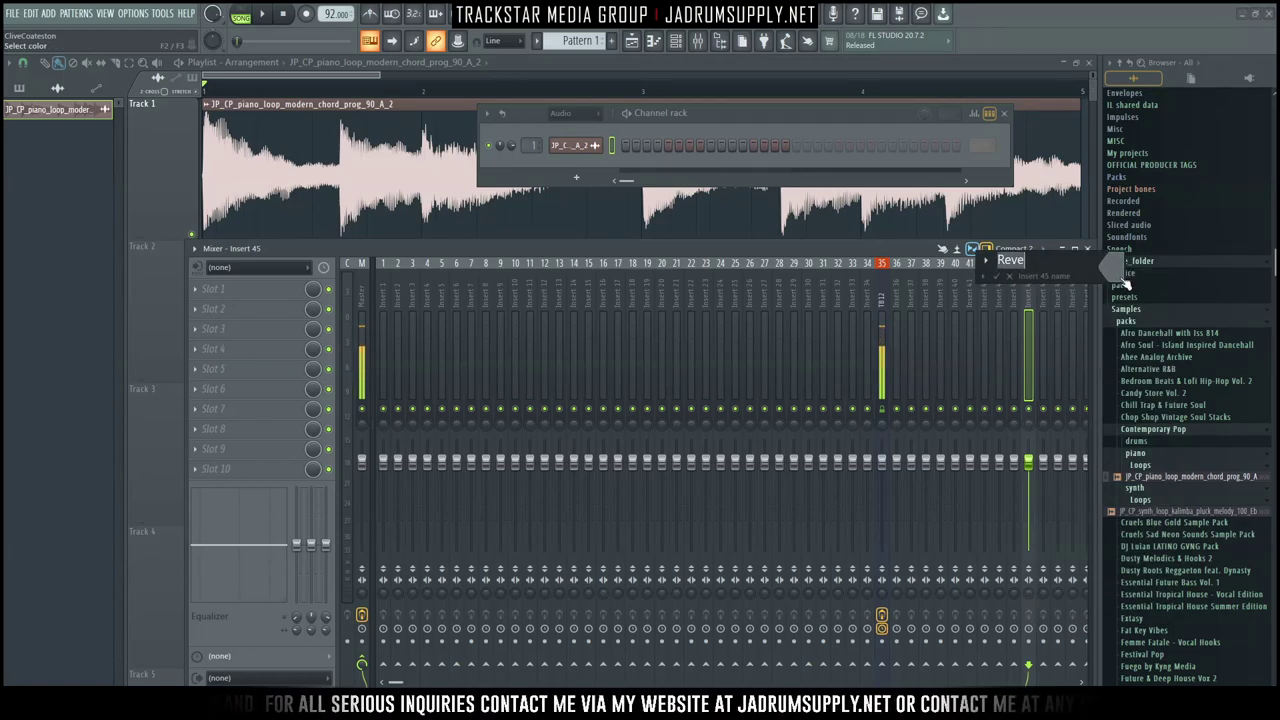
text(ove)
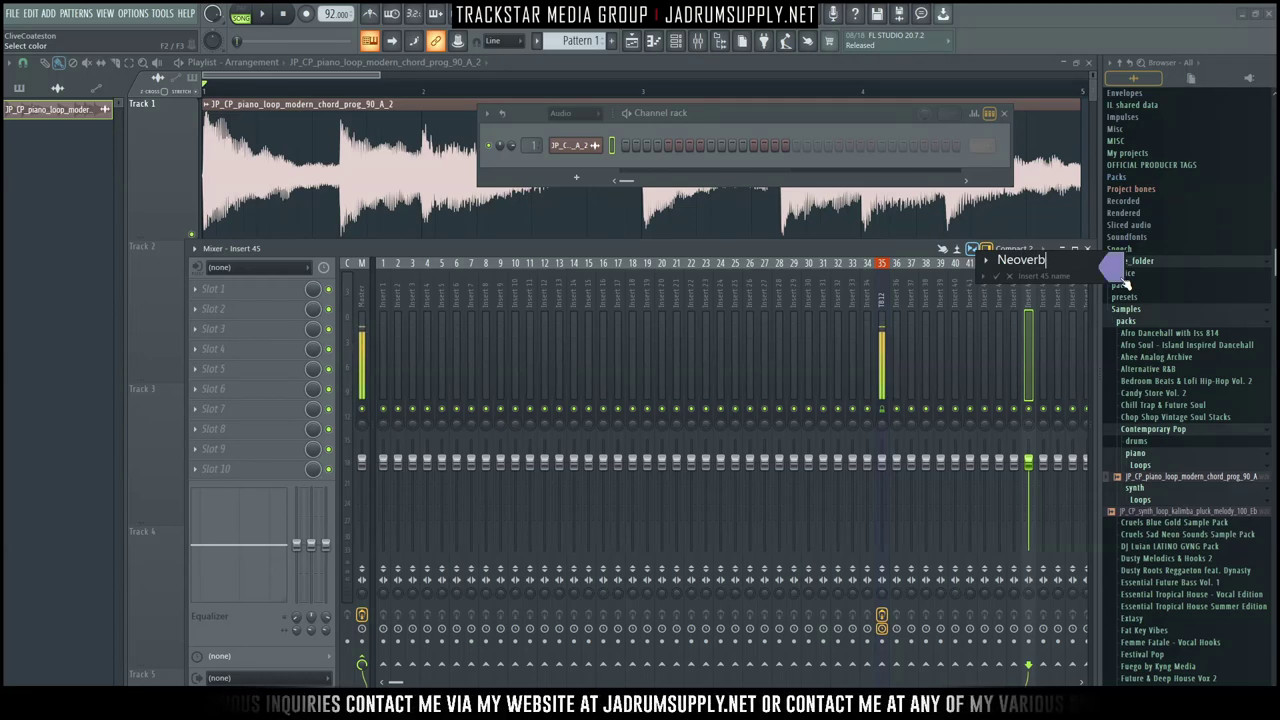
text(rb)
key(Return)
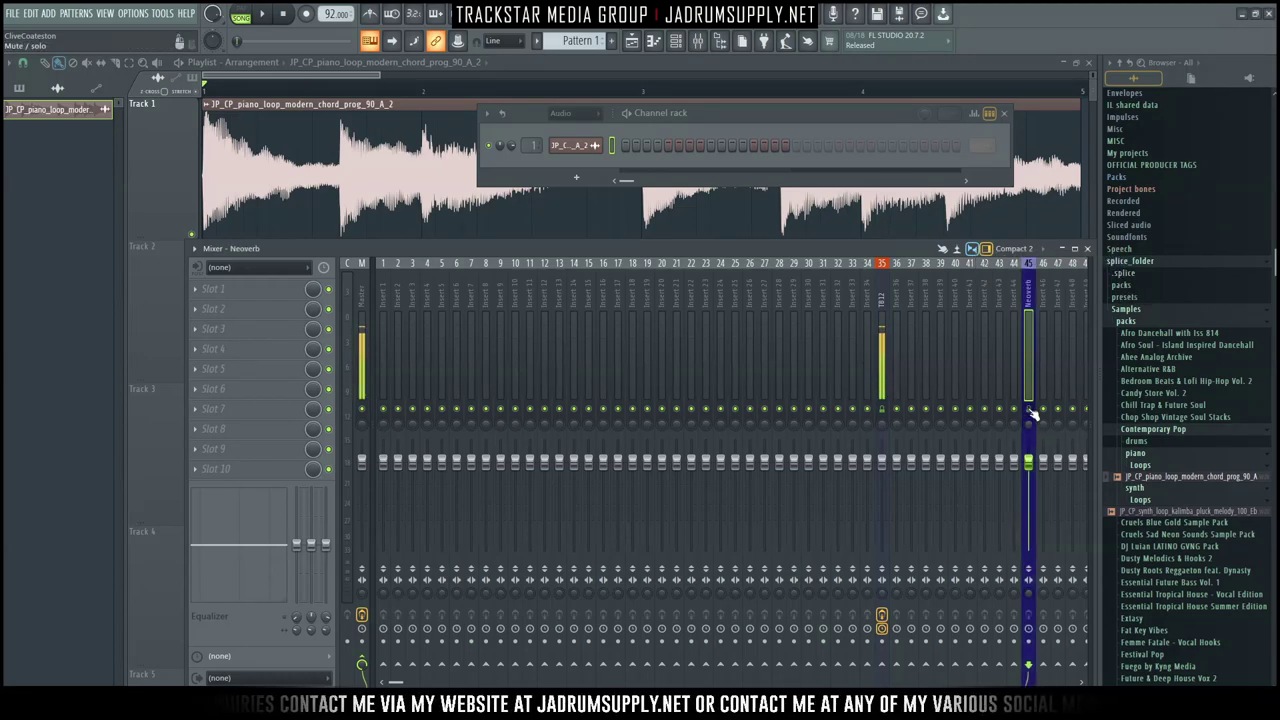
Step: Load the iZotope Neoverb reverb into the first effect slot of the Neoverb mixer track
click(247, 307)
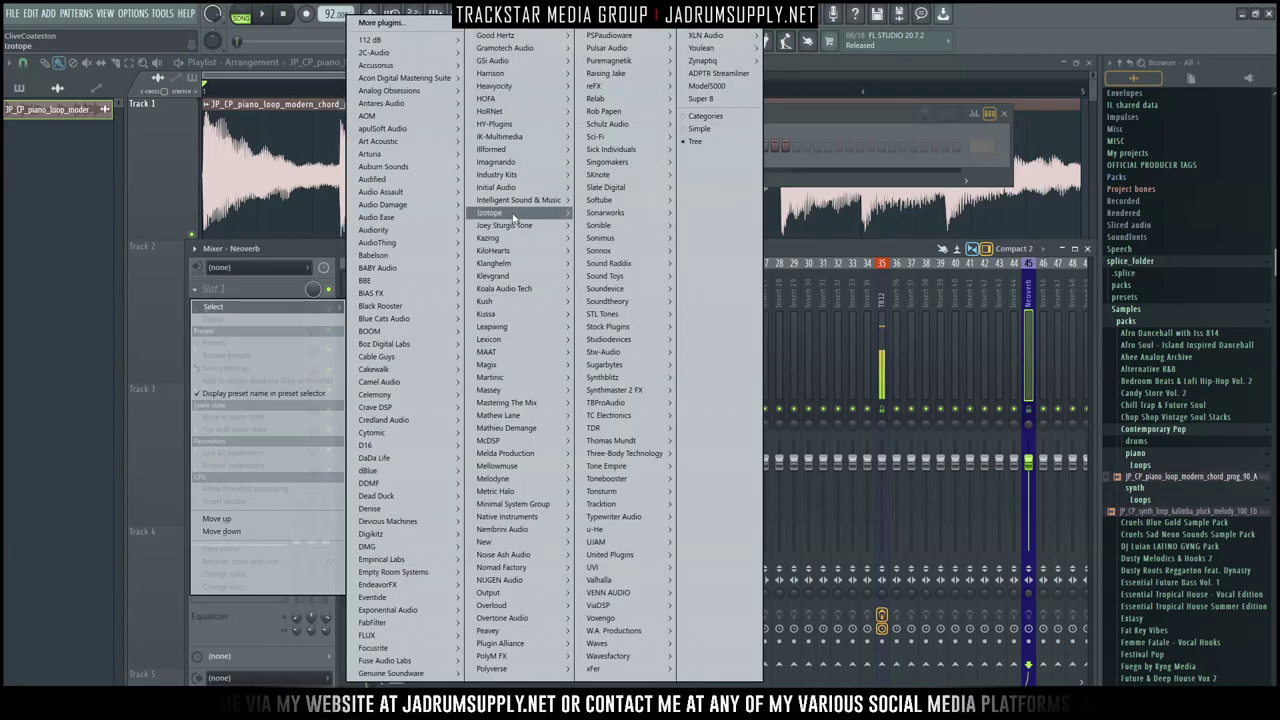
mouse_move(495, 213)
mouse_move(610, 364)
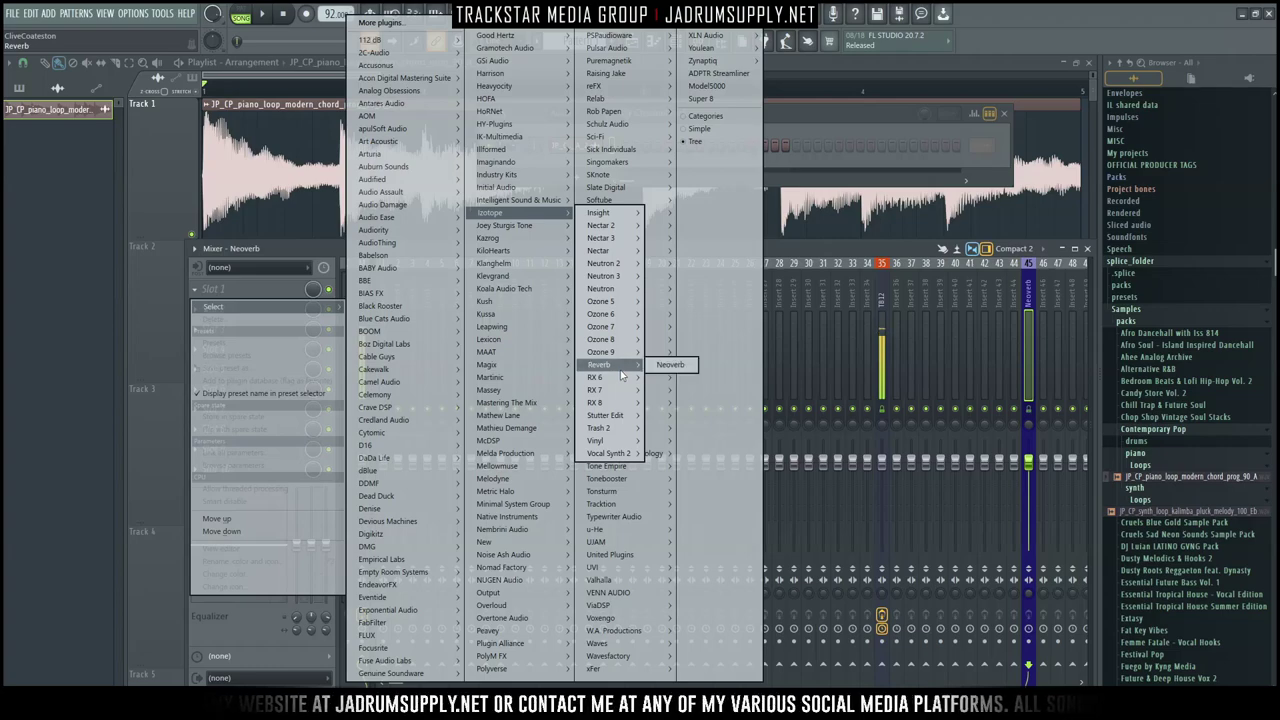
click(672, 366)
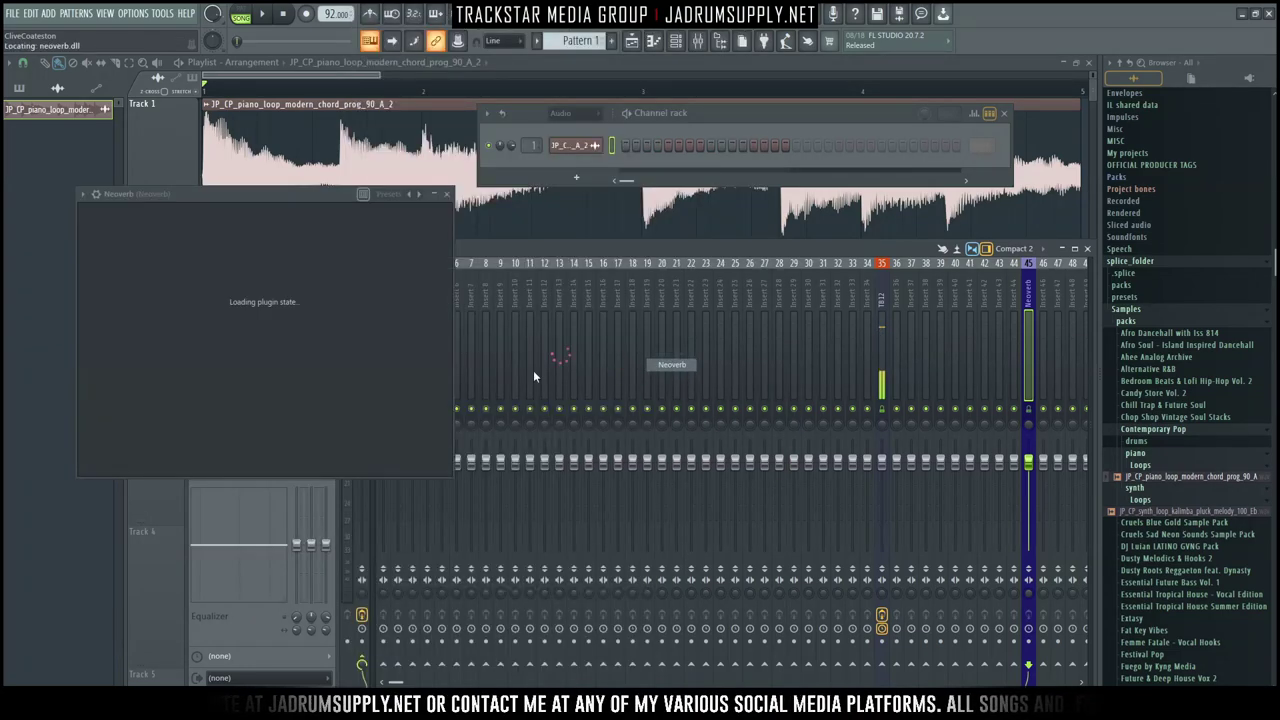
drag(498, 199, 848, 153)
Step: Start the Reverb Assistant with a more dramatic style, a raised dry/wet mix, size L and the Clean tone
click(690, 183)
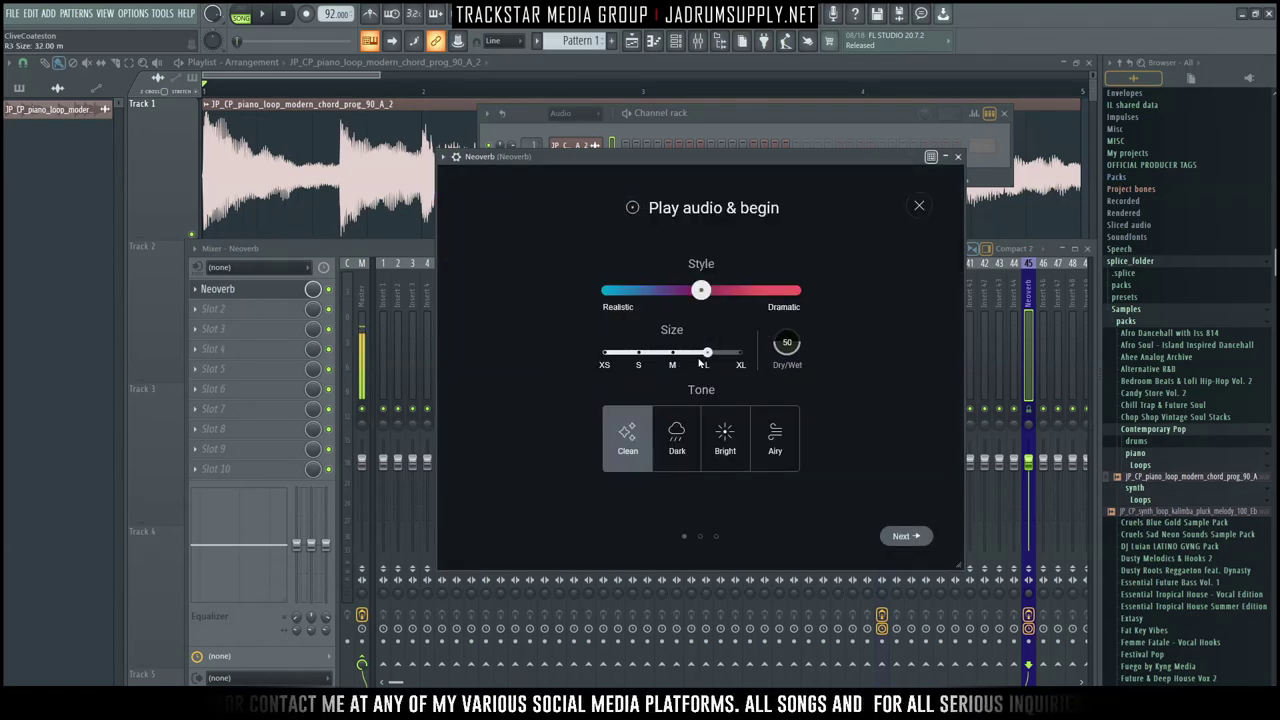
drag(701, 290, 745, 296)
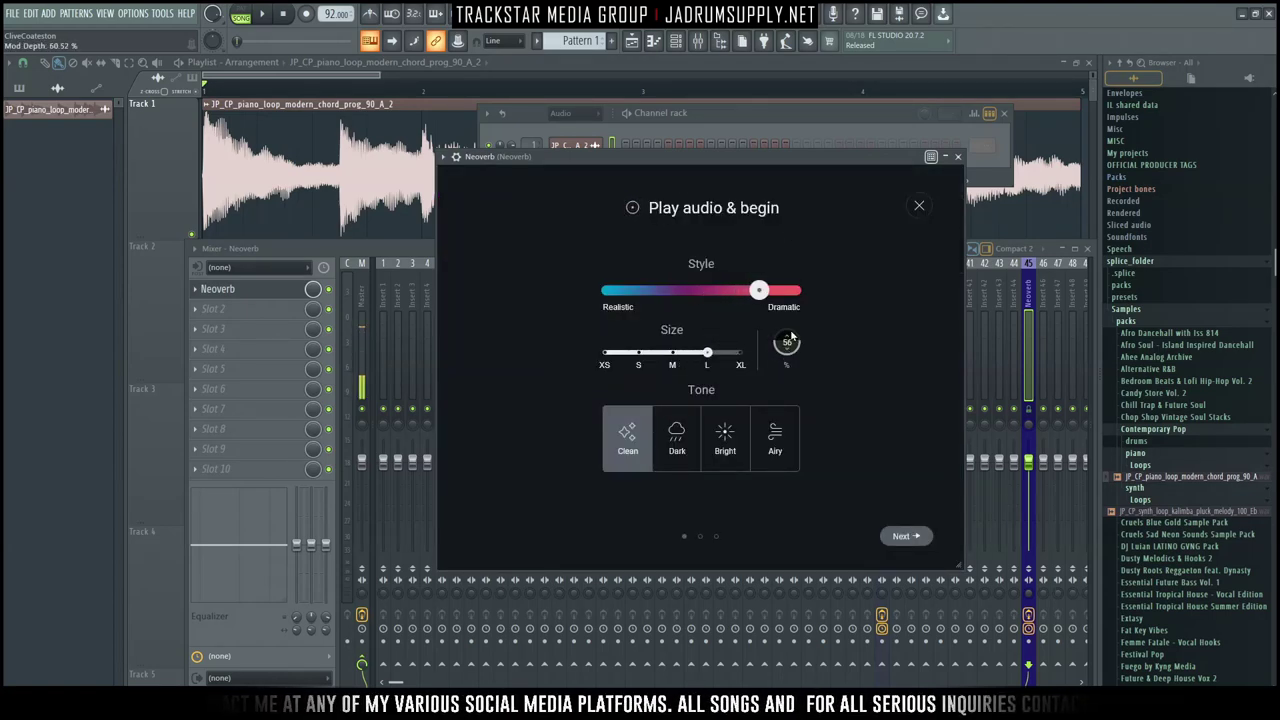
click(903, 535)
key(space)
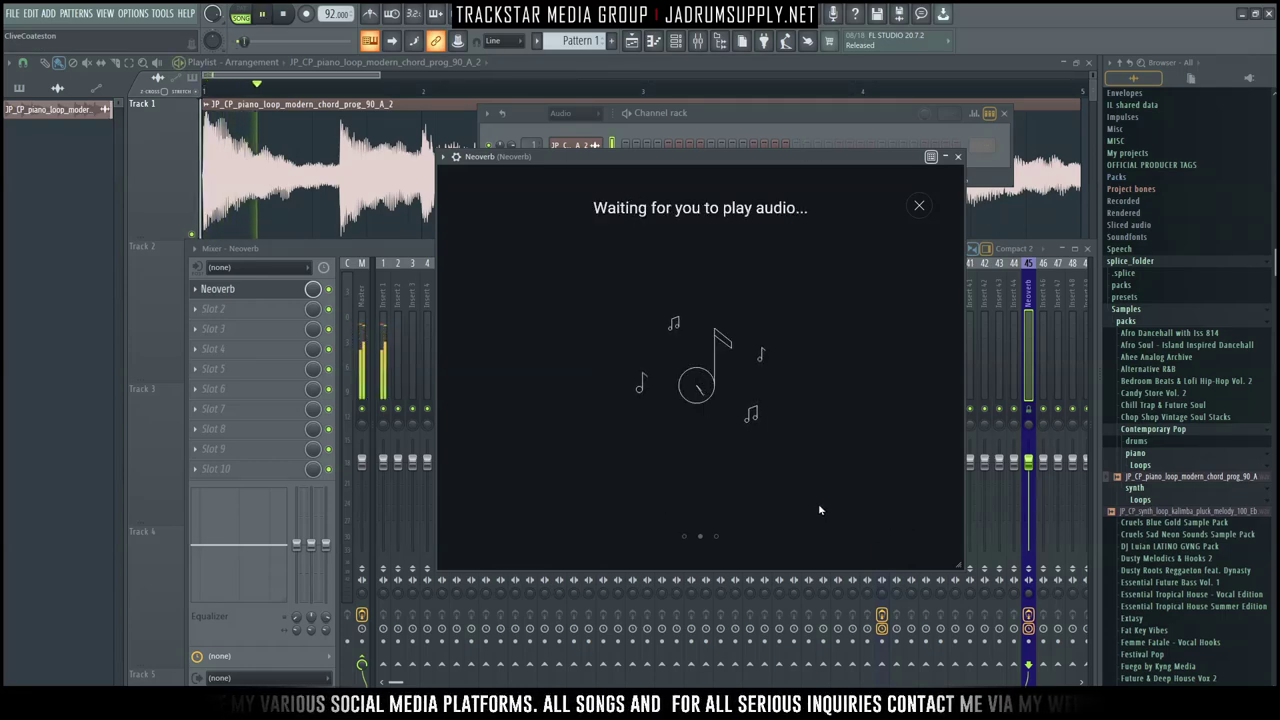
key(space)
Step: Send Insert 1 to the Neoverb track, play the piano loop for the Reverb Assistant's analysis, and accept its result
click(384, 371)
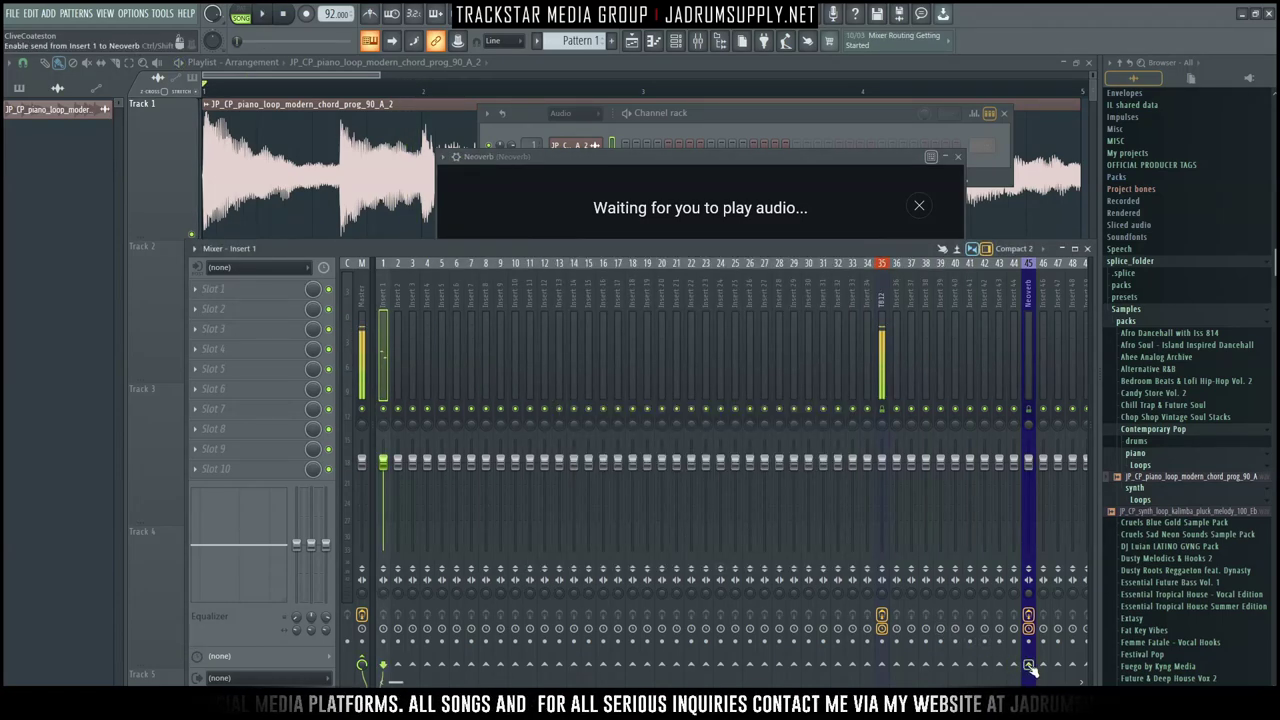
click(841, 208)
key(space)
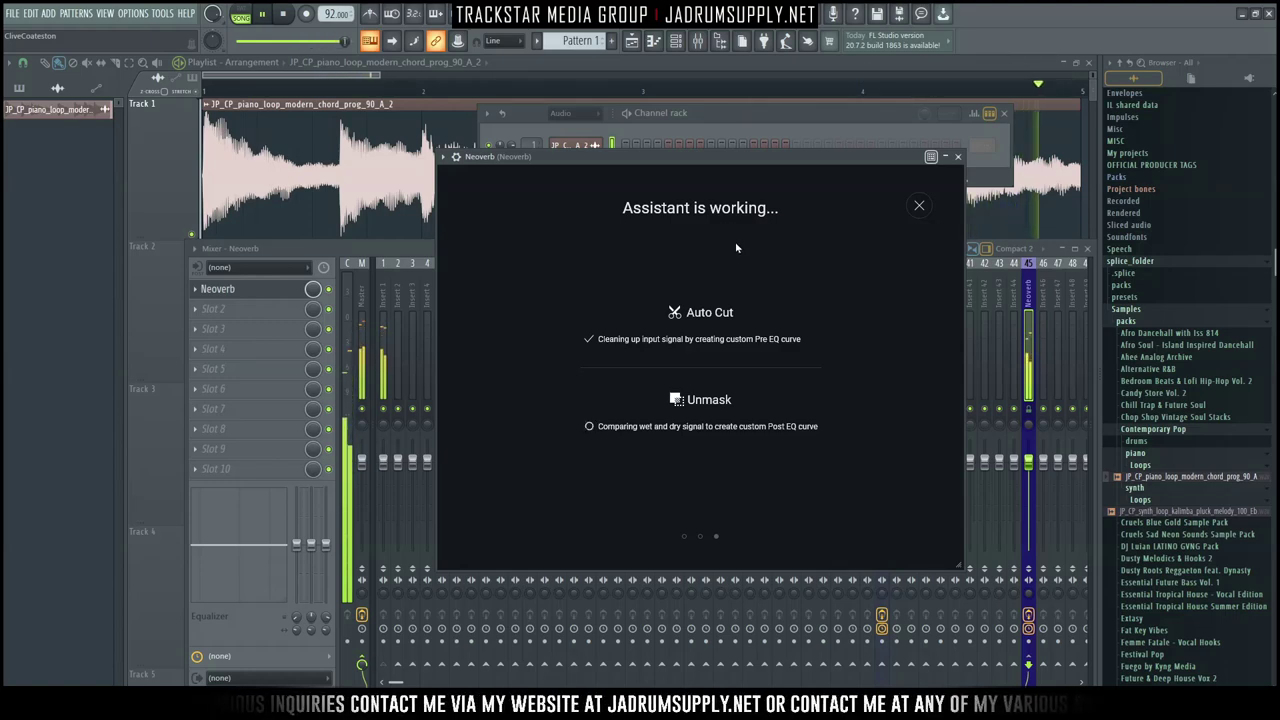
click(702, 538)
key(space)
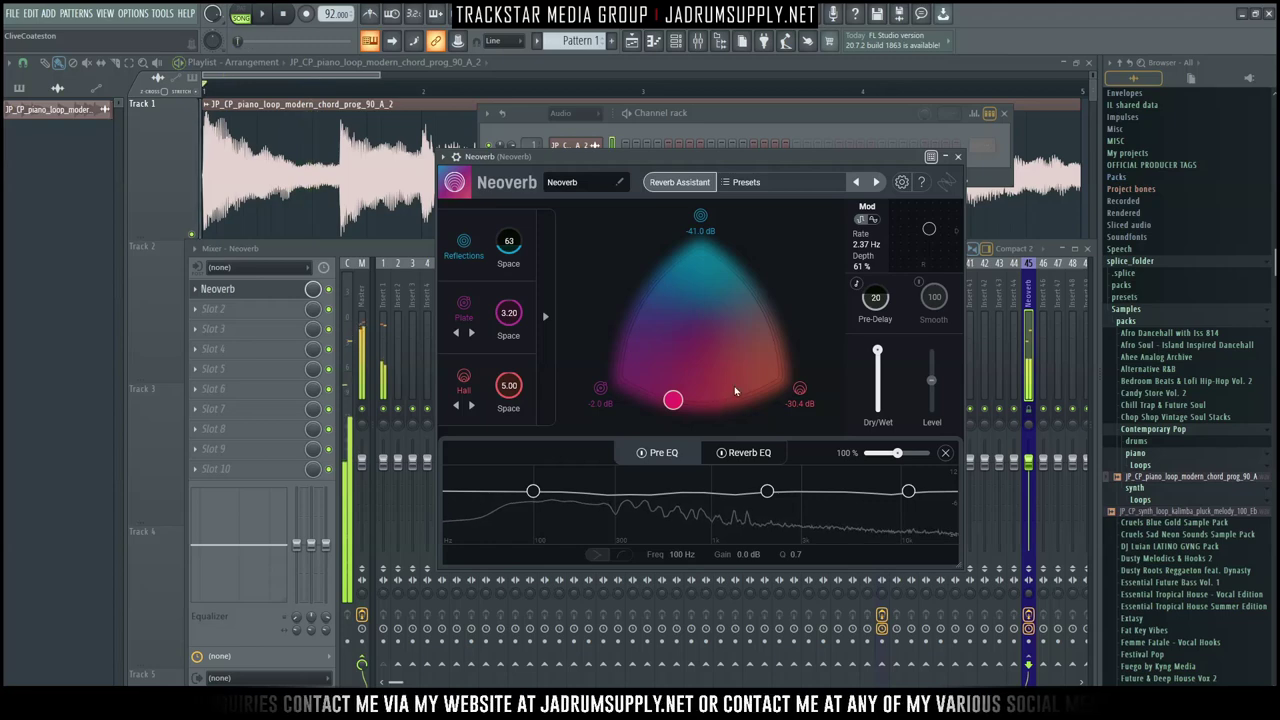
Step: Raise Neoverb's Pre EQ amount to 200 %, view the Reverb EQ, and shift the reverb blend between Reflections and Hall
drag(897, 452, 1048, 471)
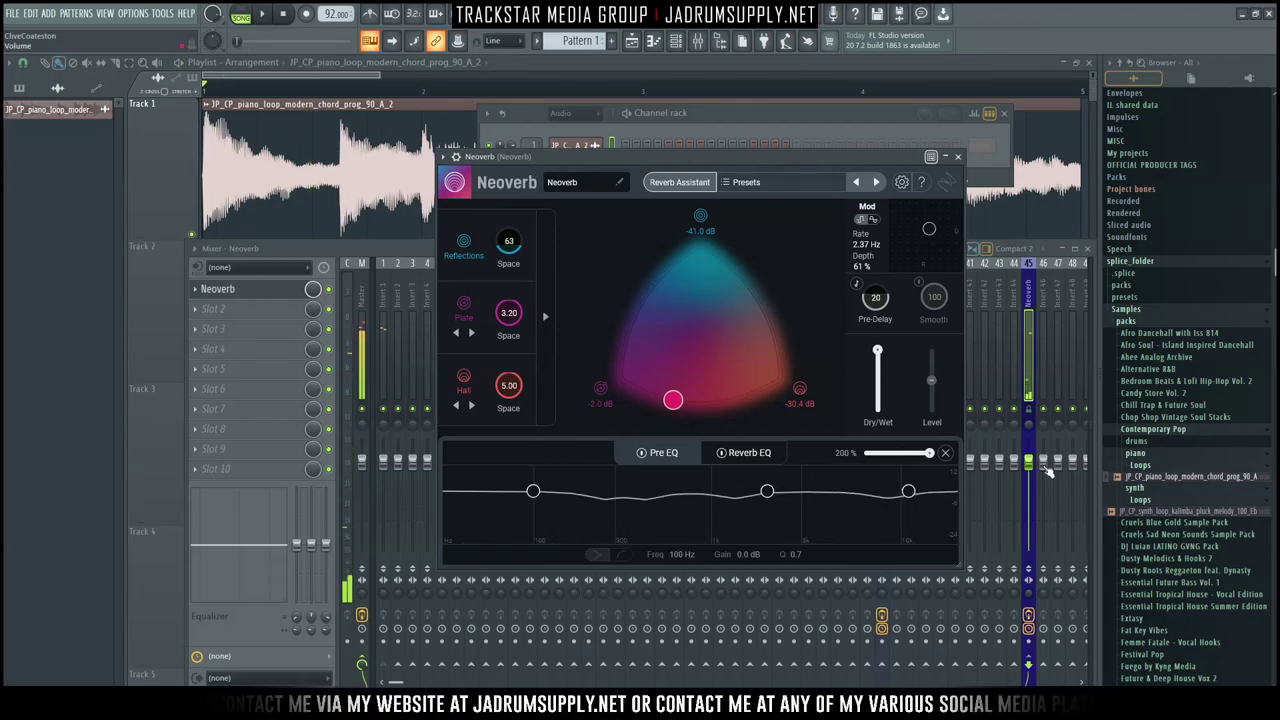
click(771, 456)
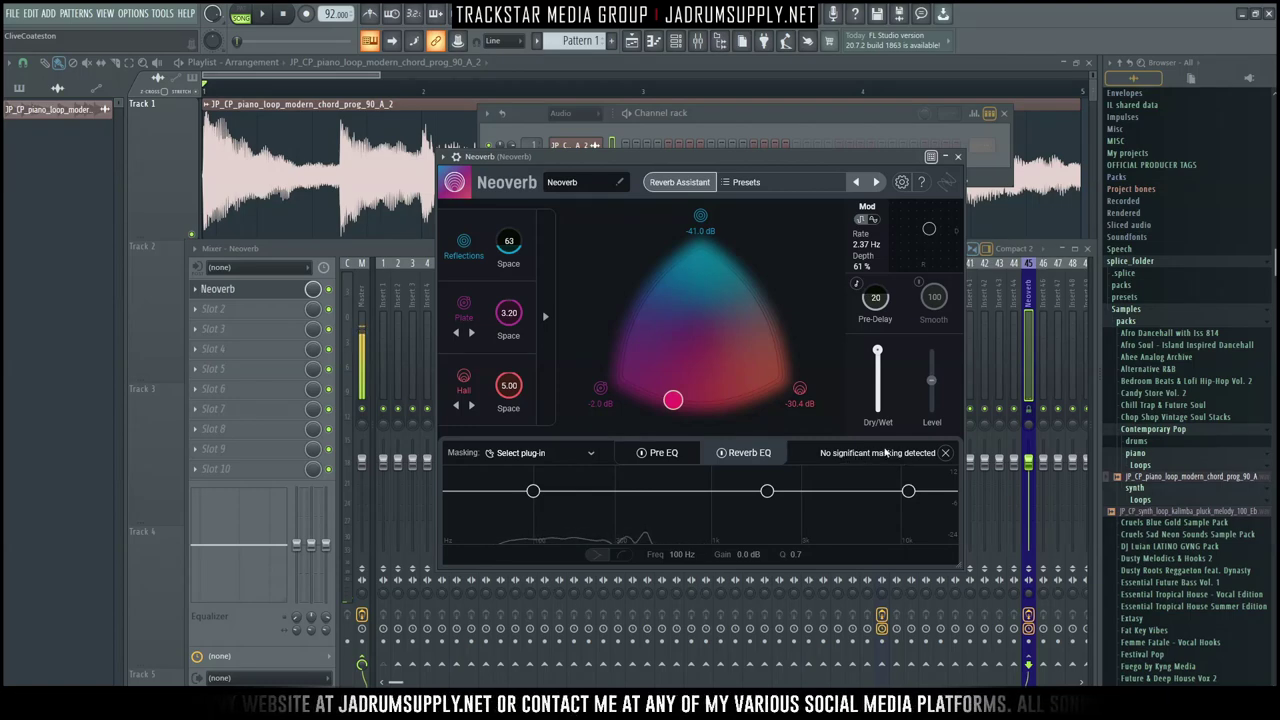
drag(672, 400, 788, 266)
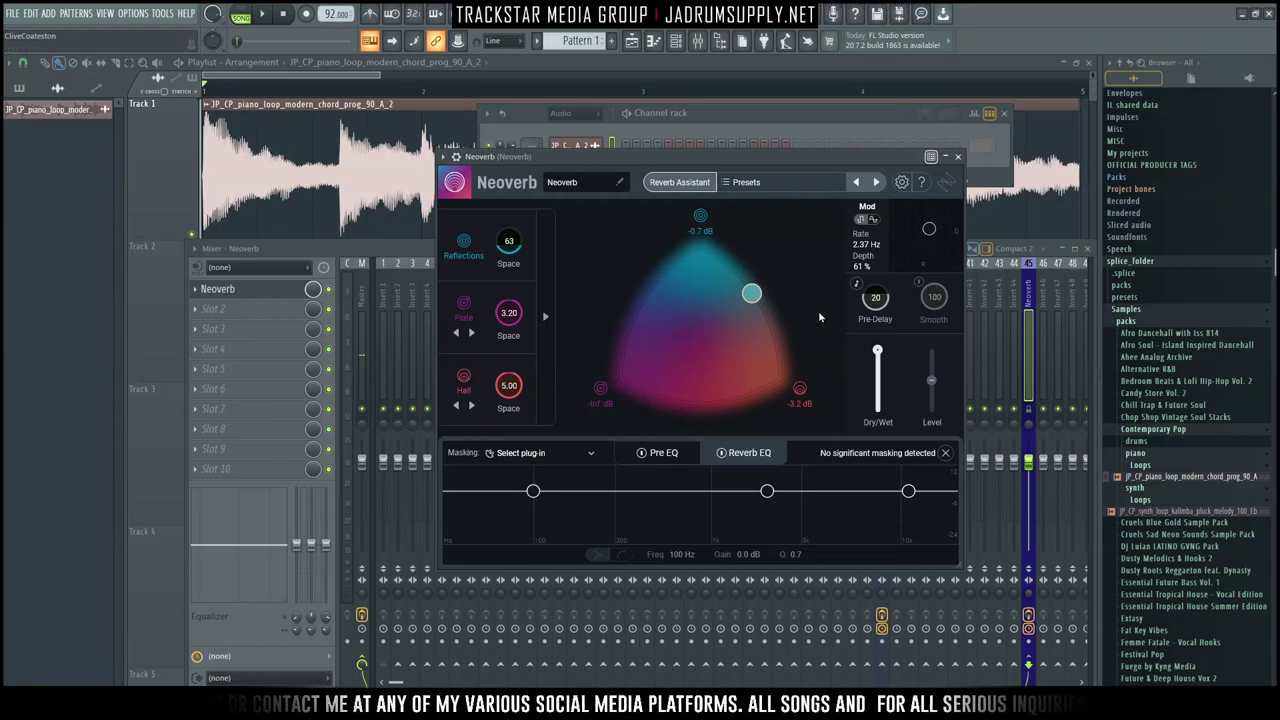
key(ctrl+z)
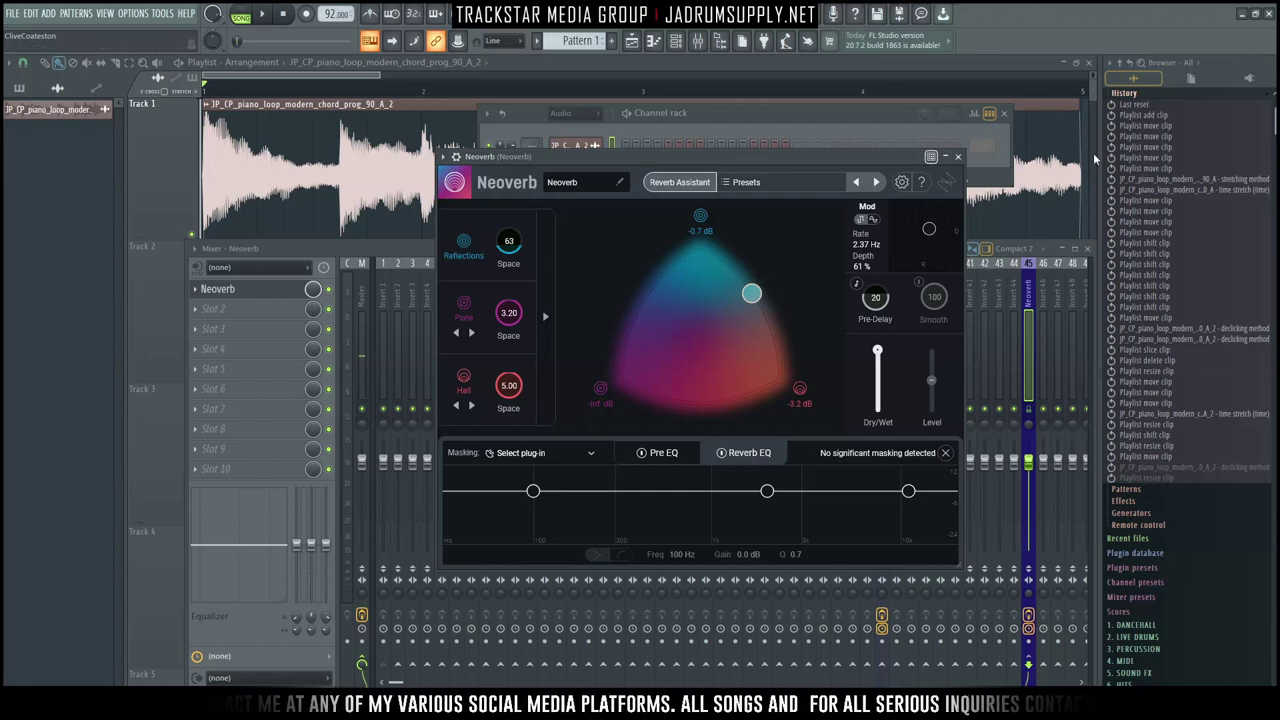
click(1156, 485)
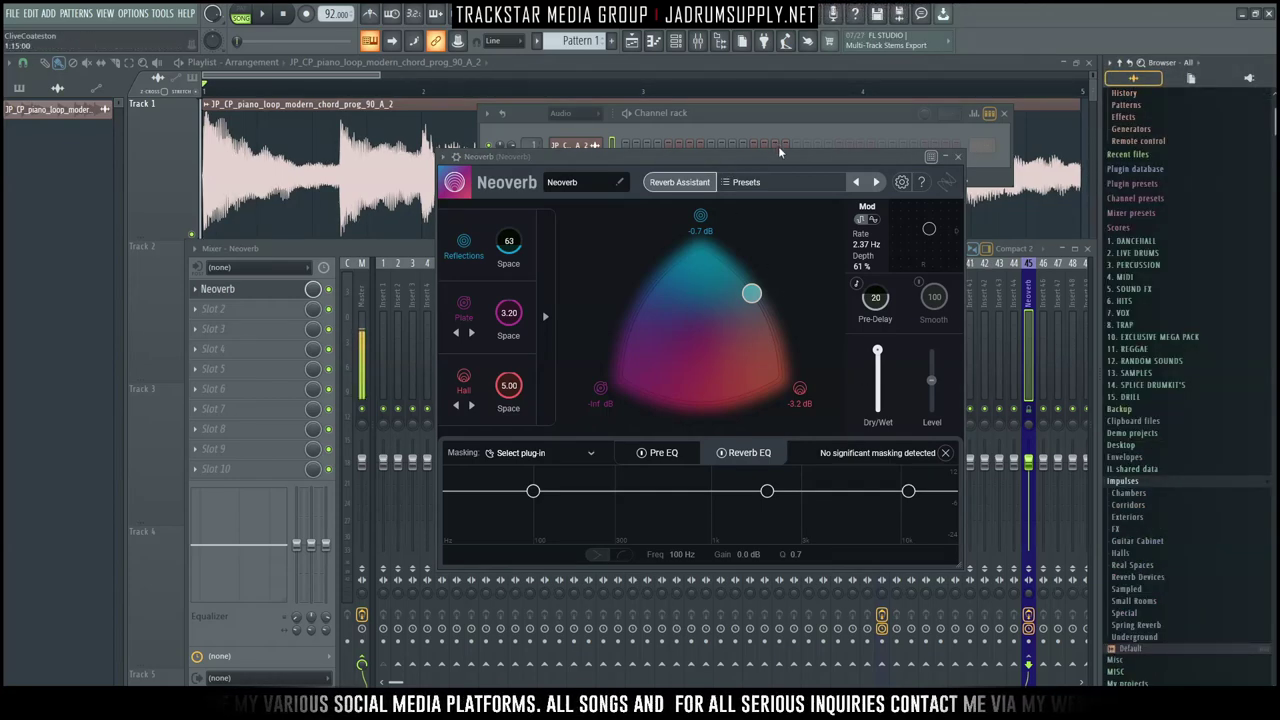
Step: Set Insert 1's send level to the Neoverb track to about 46 % while the loop plays
drag(790, 166, 770, 160)
click(1025, 678)
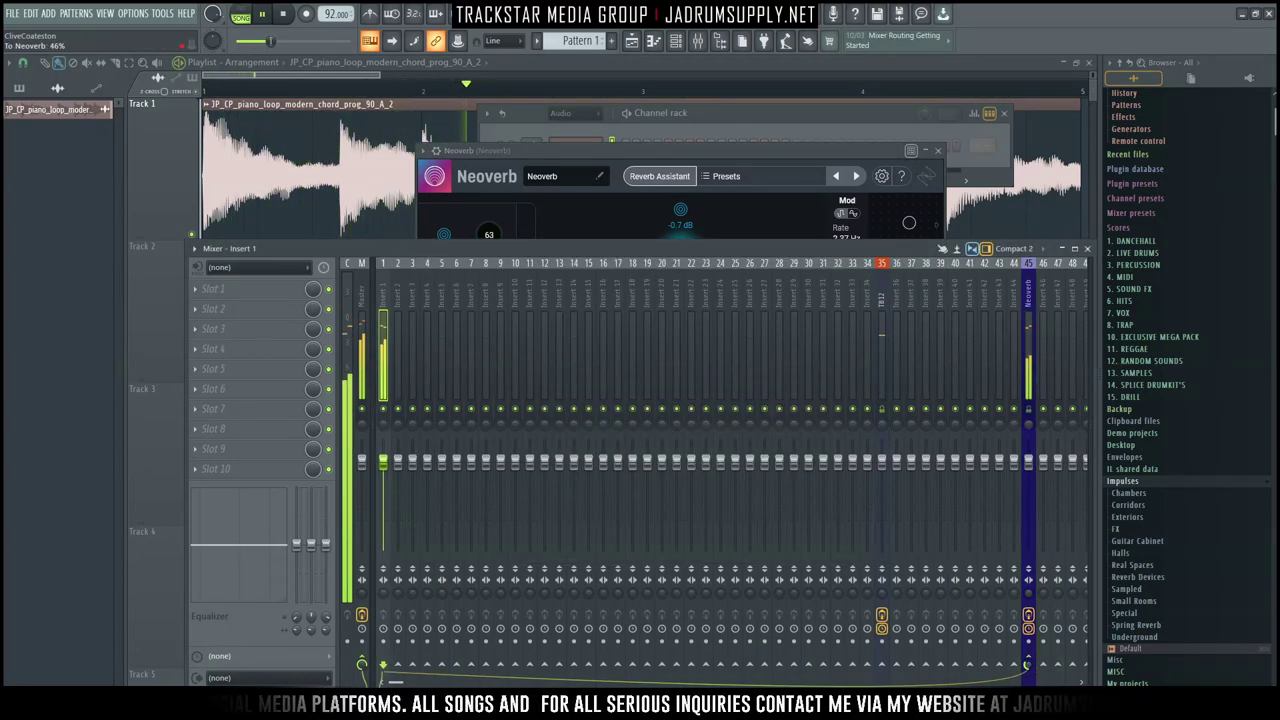
key(space)
click(726, 130)
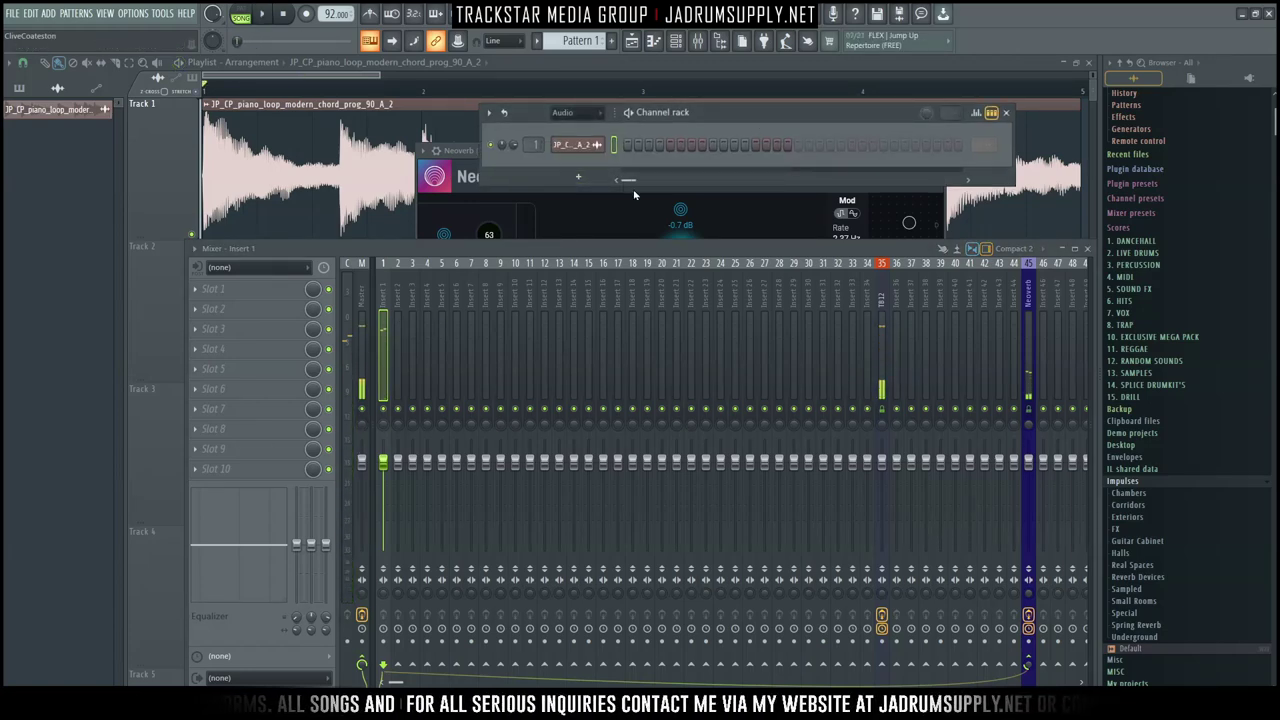
click(770, 111)
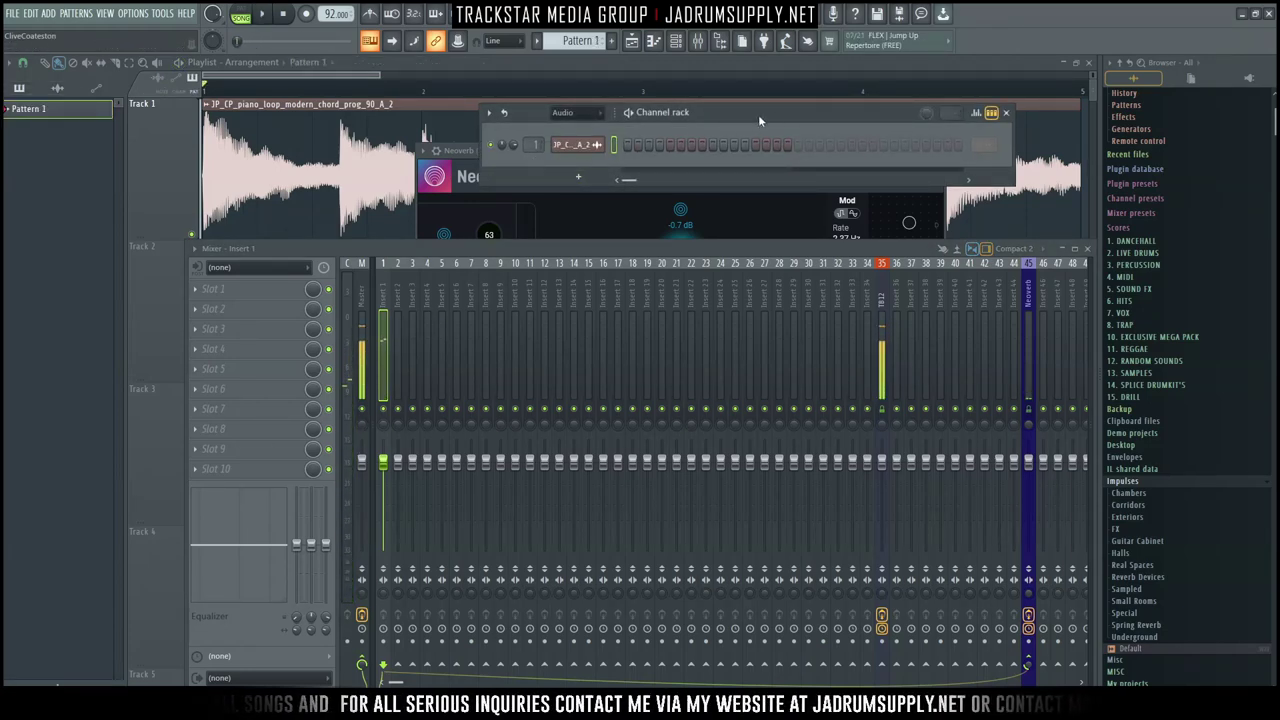
key(KP_1)
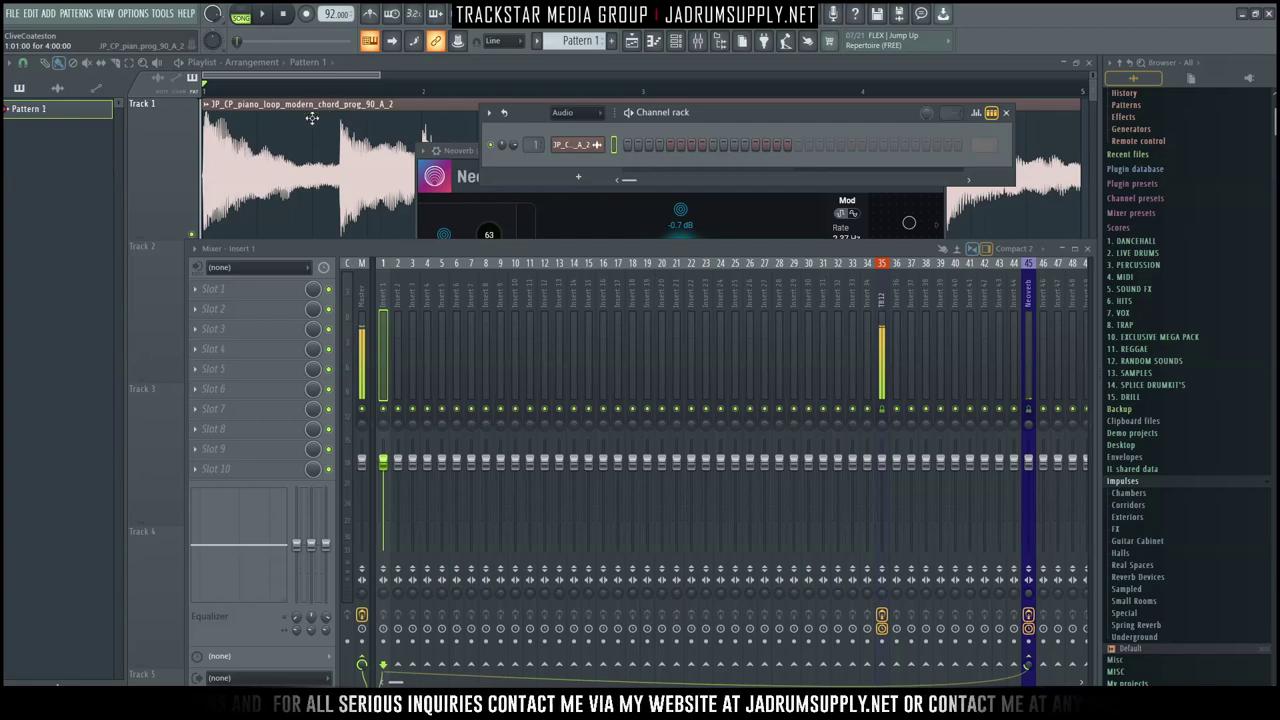
scroll(1193, 452, down, 15)
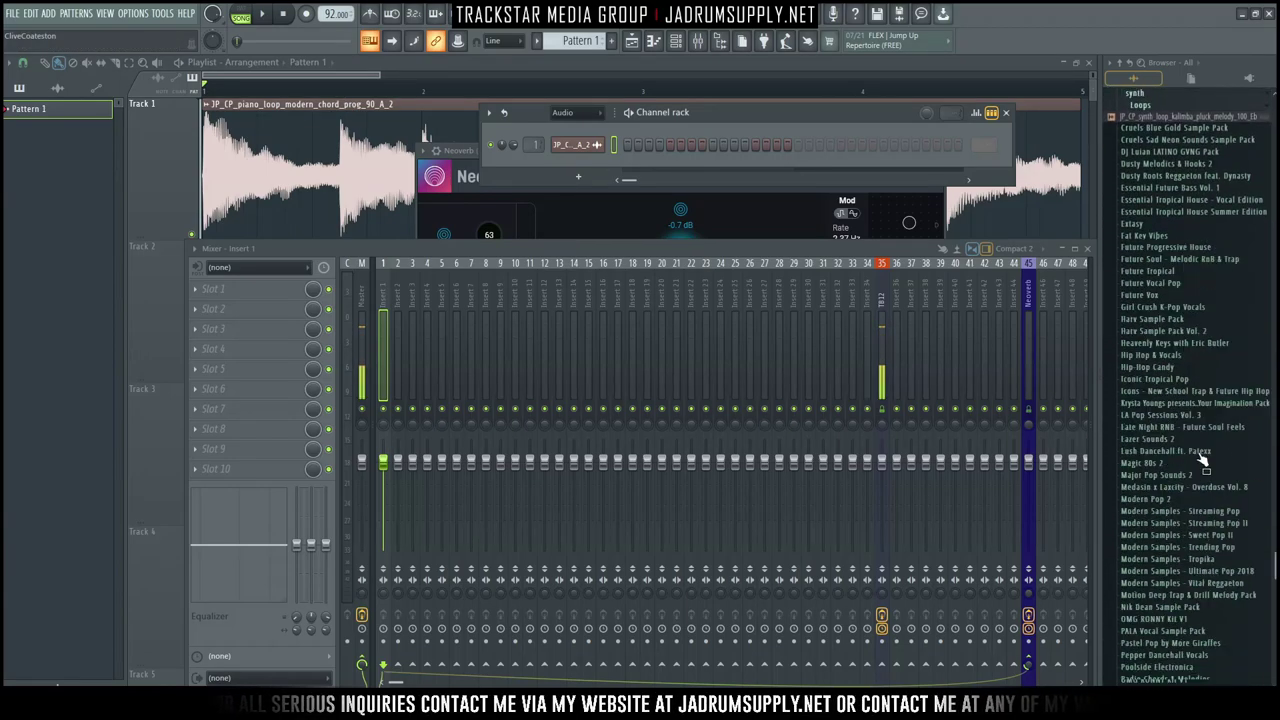
scroll(1190, 440, up, 7)
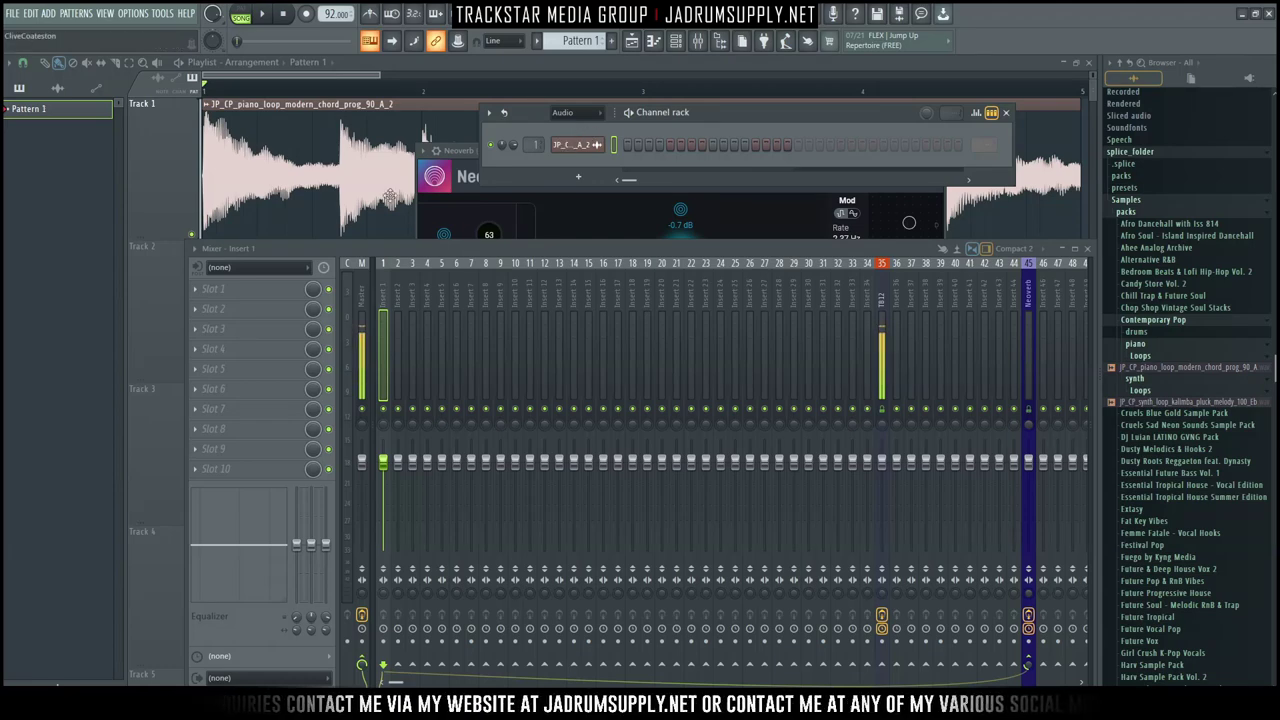
Step: Open the piano loop's channel settings and add the Arcade instrument to the channel rack
double_click(357, 169)
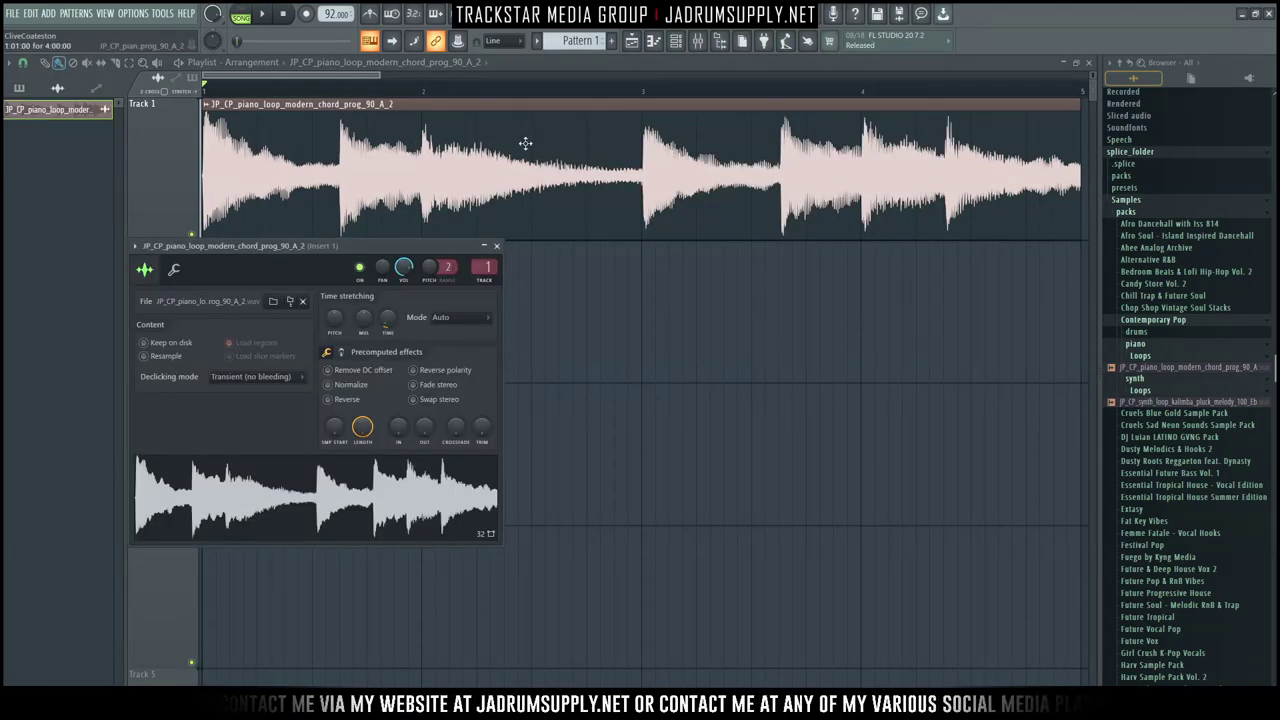
click(683, 43)
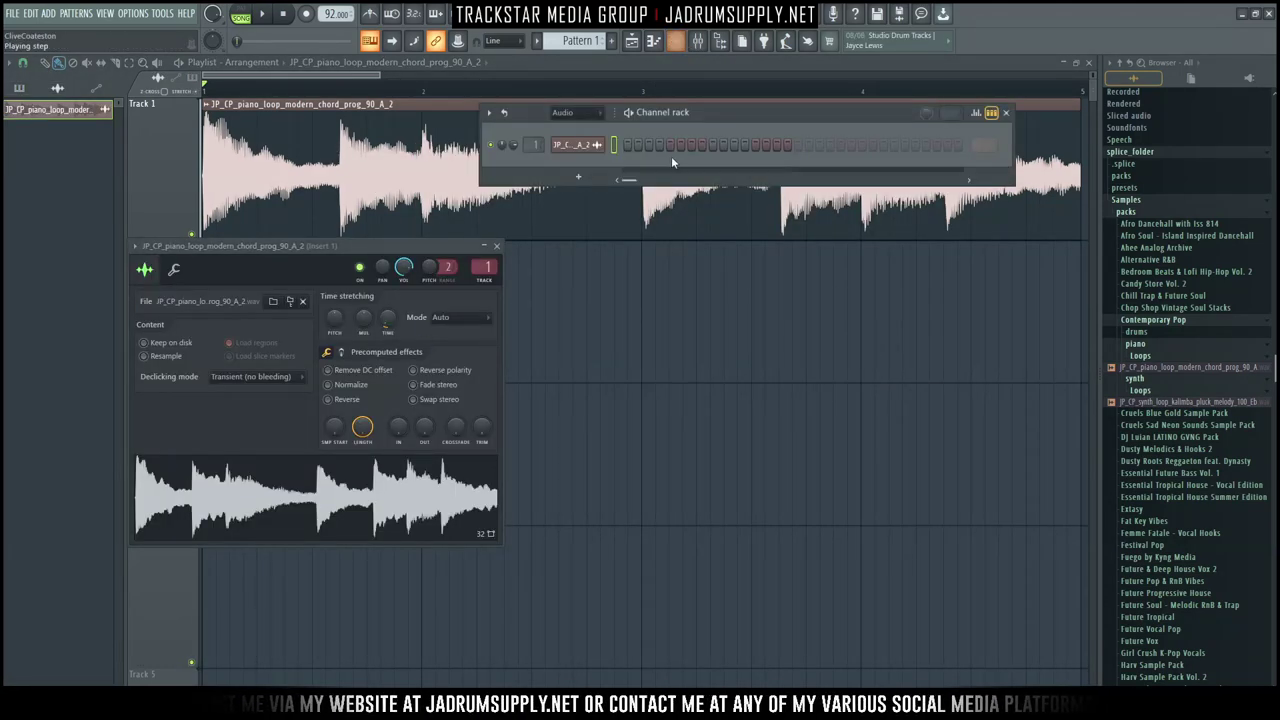
click(749, 123)
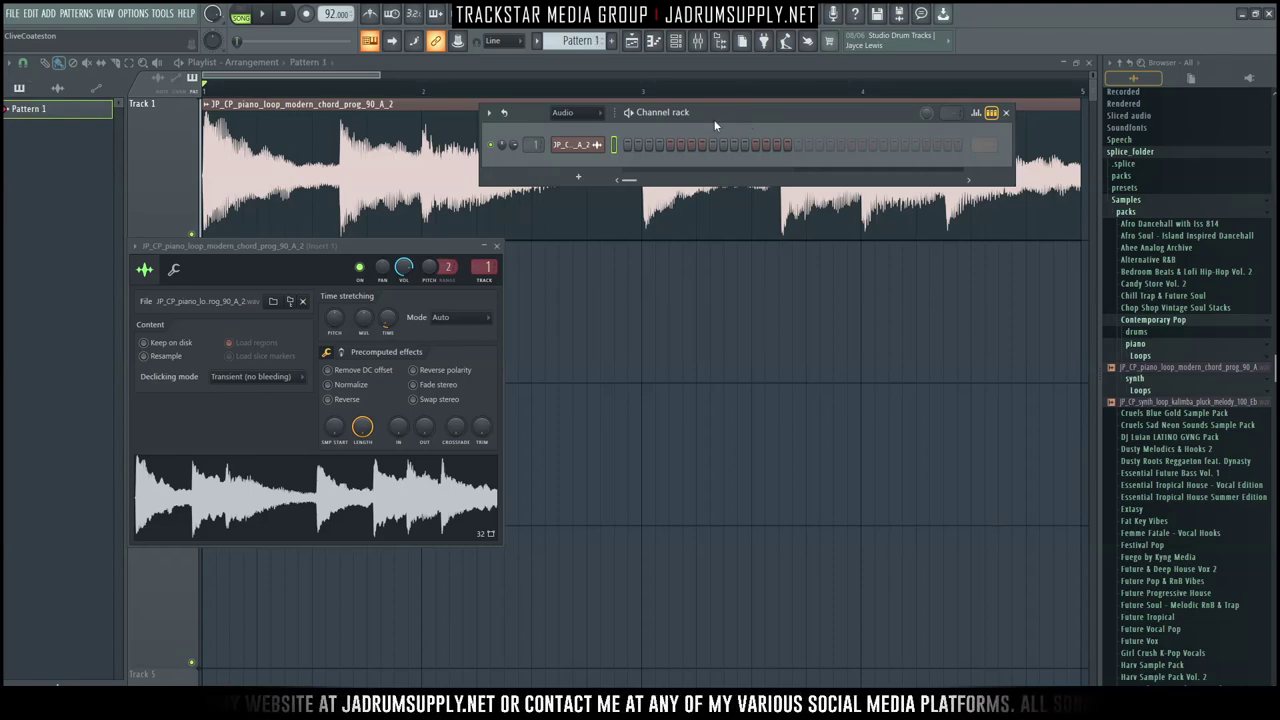
click(590, 114)
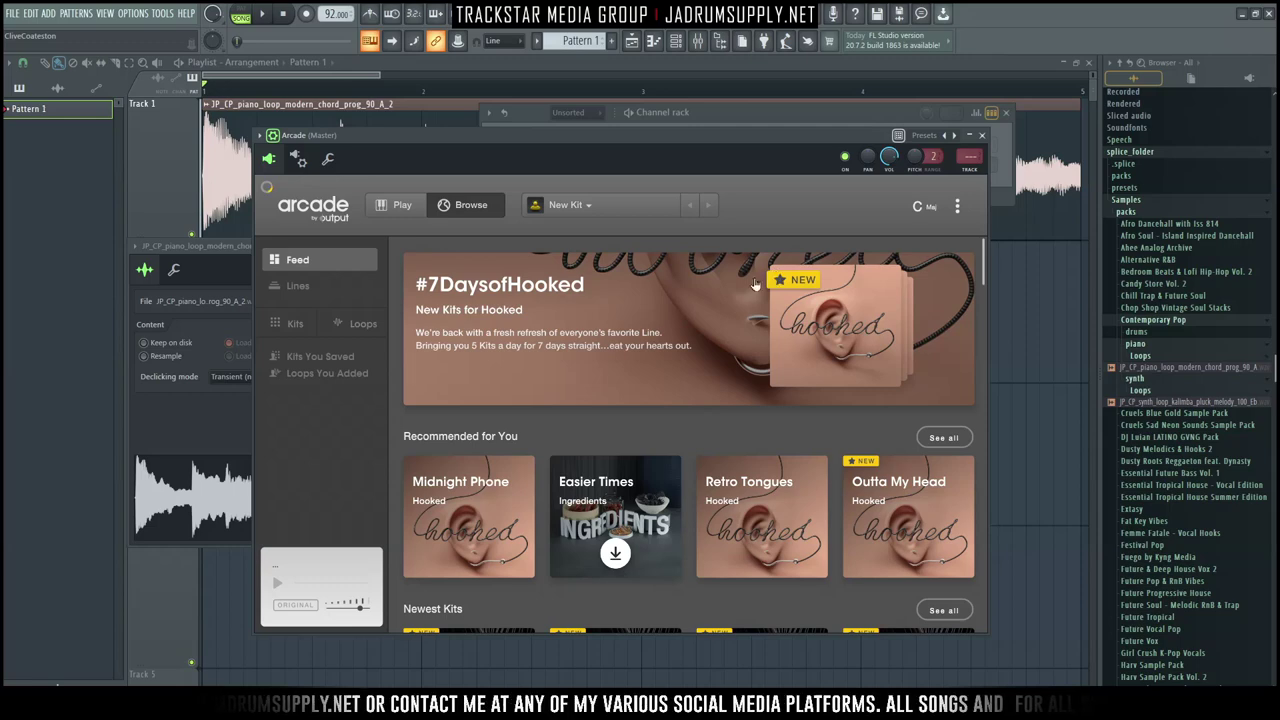
Step: Open Arcade's Hooked line and load the Clandestine vocal kit
click(727, 304)
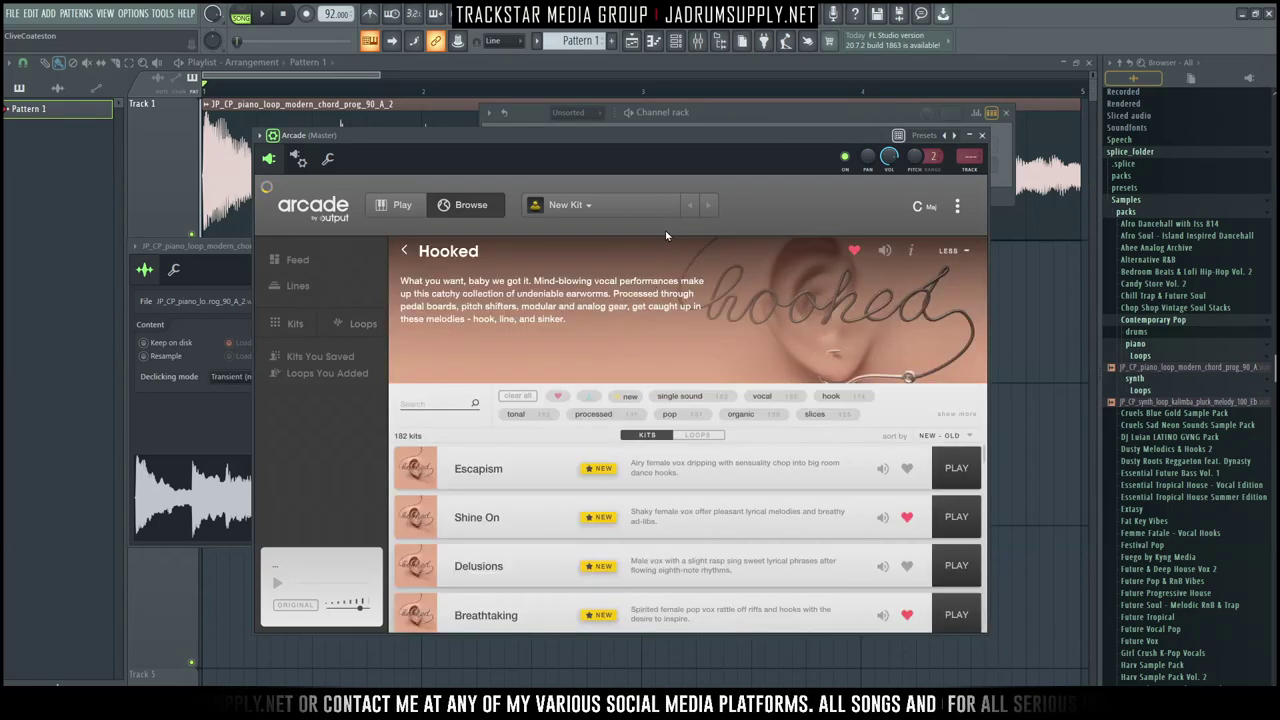
drag(745, 156, 777, 91)
scroll(485, 485, down, 10)
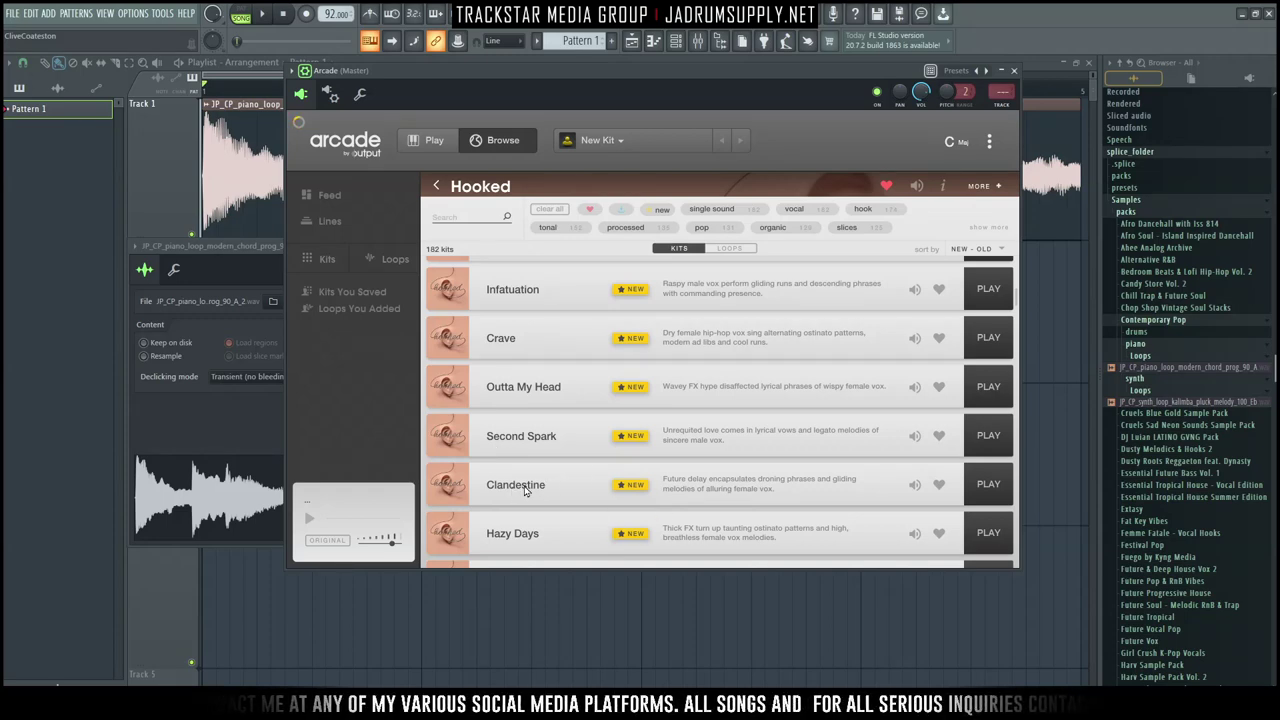
click(929, 506)
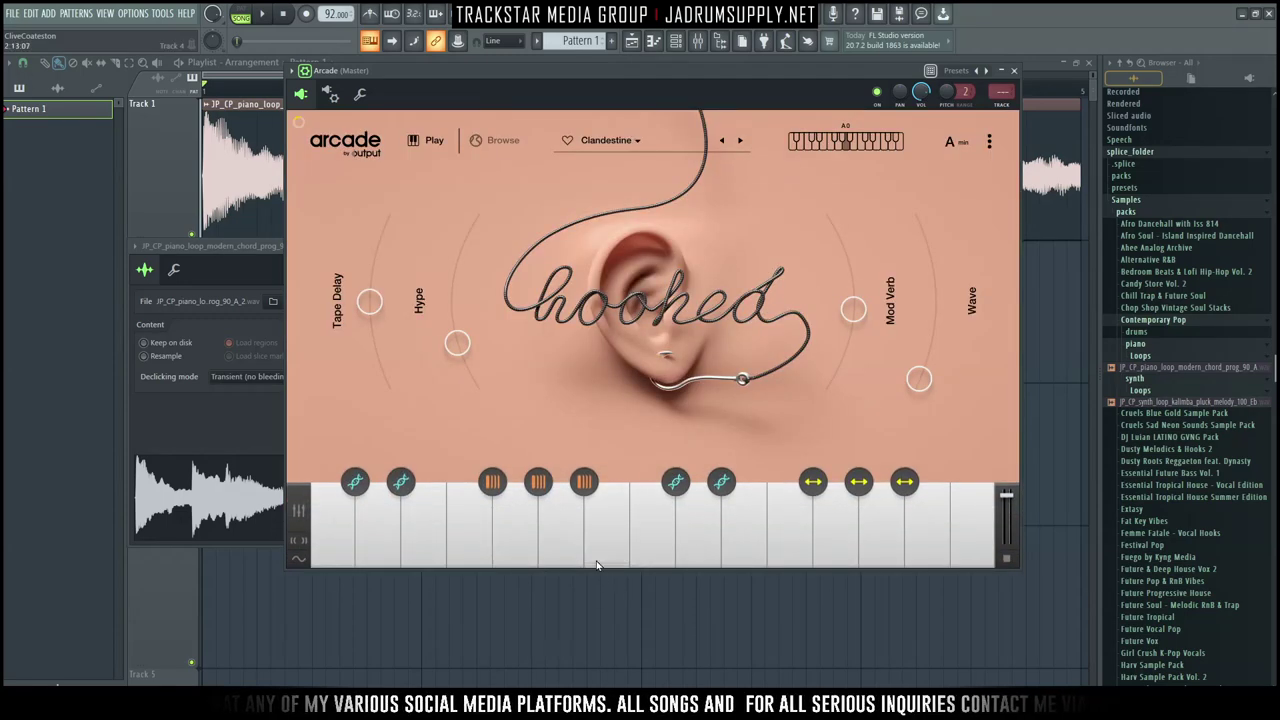
click(957, 146)
drag(800, 77, 828, 192)
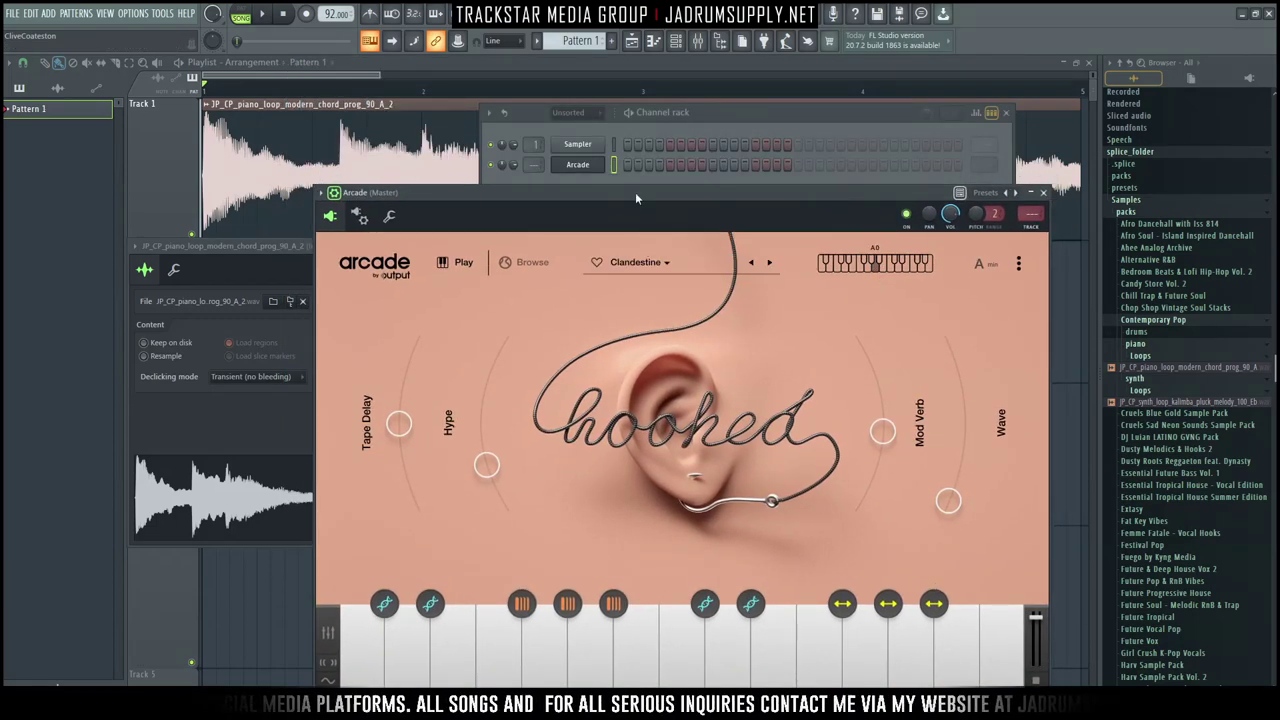
Step: Open the mixer and show all channels in the channel rack
click(767, 118)
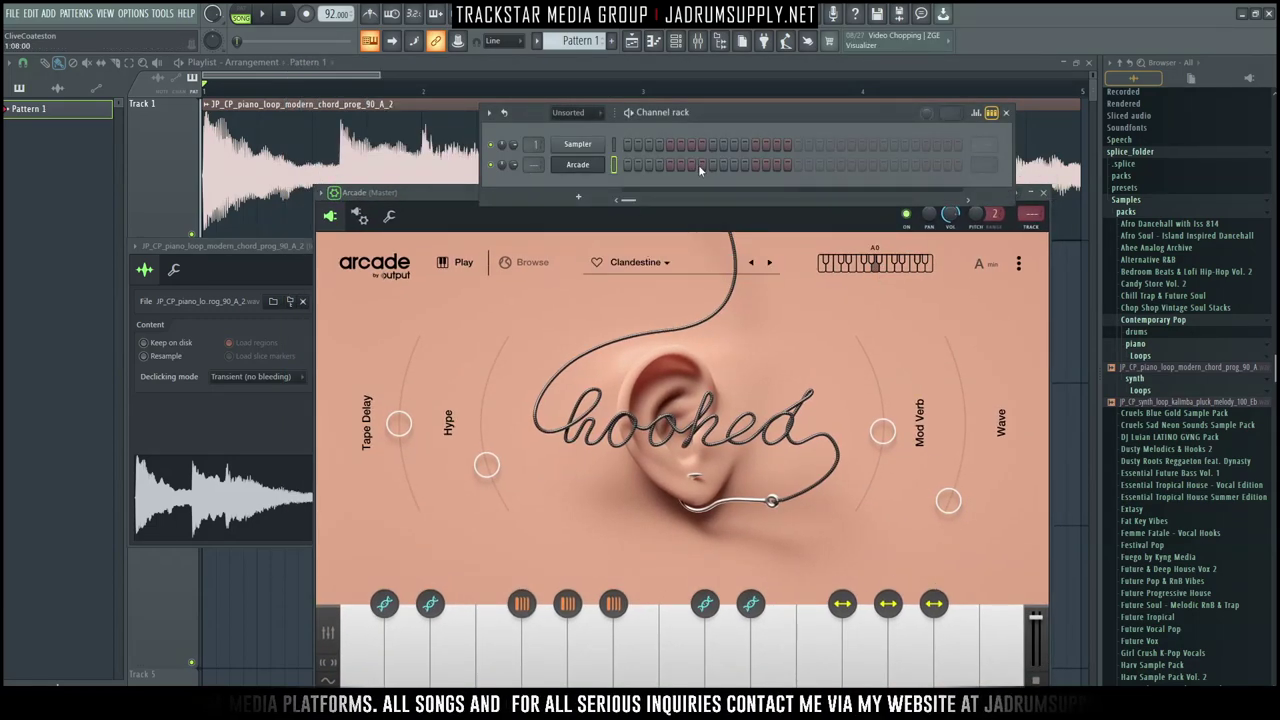
click(698, 40)
scroll(573, 118, up, 1)
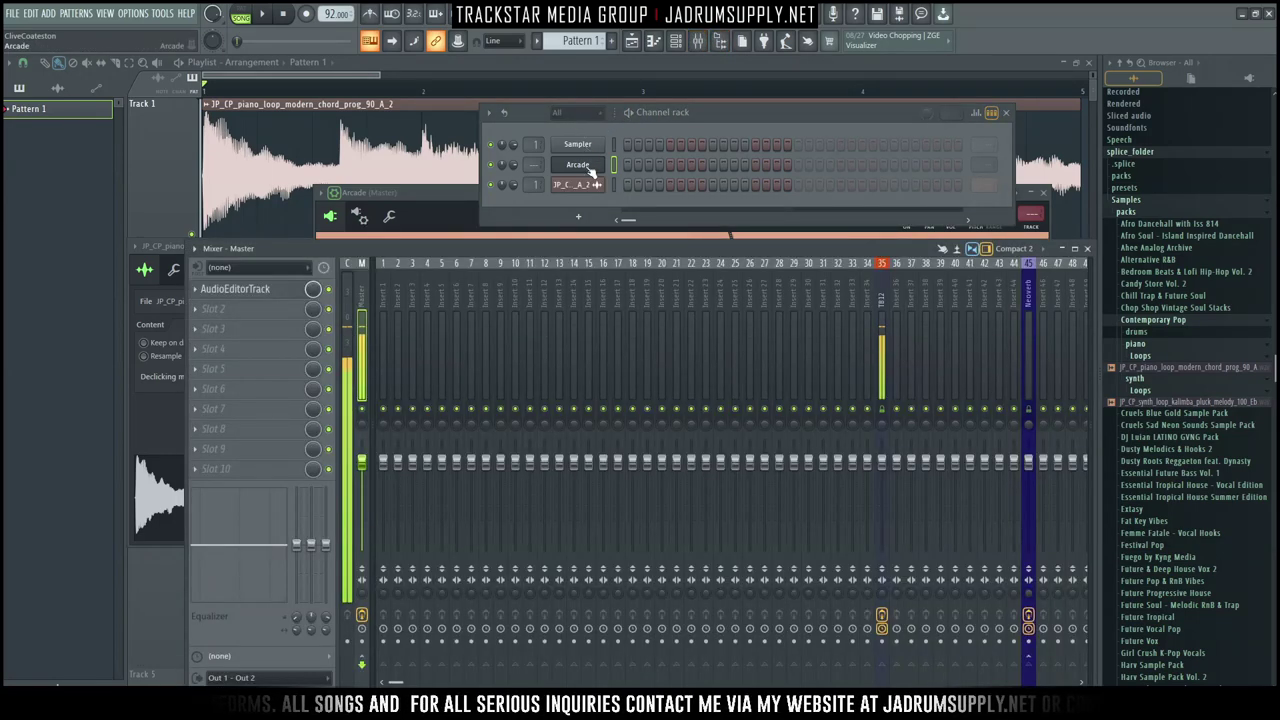
Step: Load the Key Detective mixer track state onto Insert 1
click(380, 342)
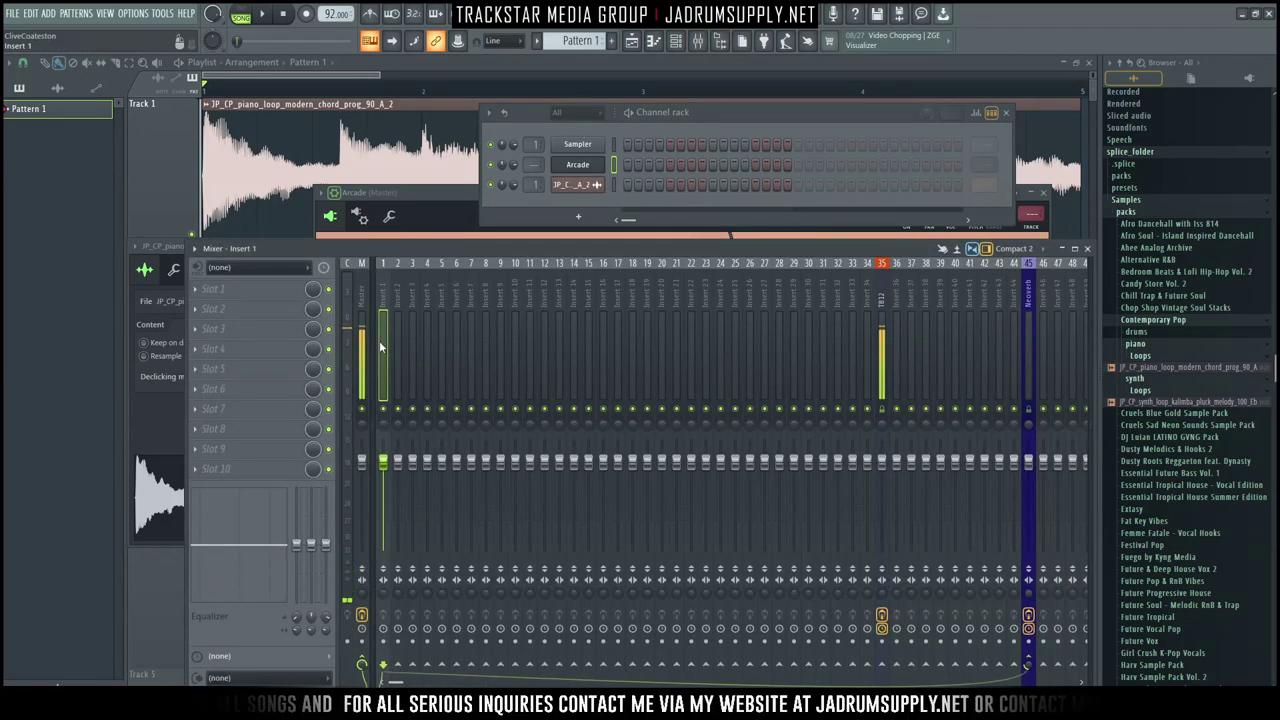
right_click(390, 258)
mouse_move(480, 330)
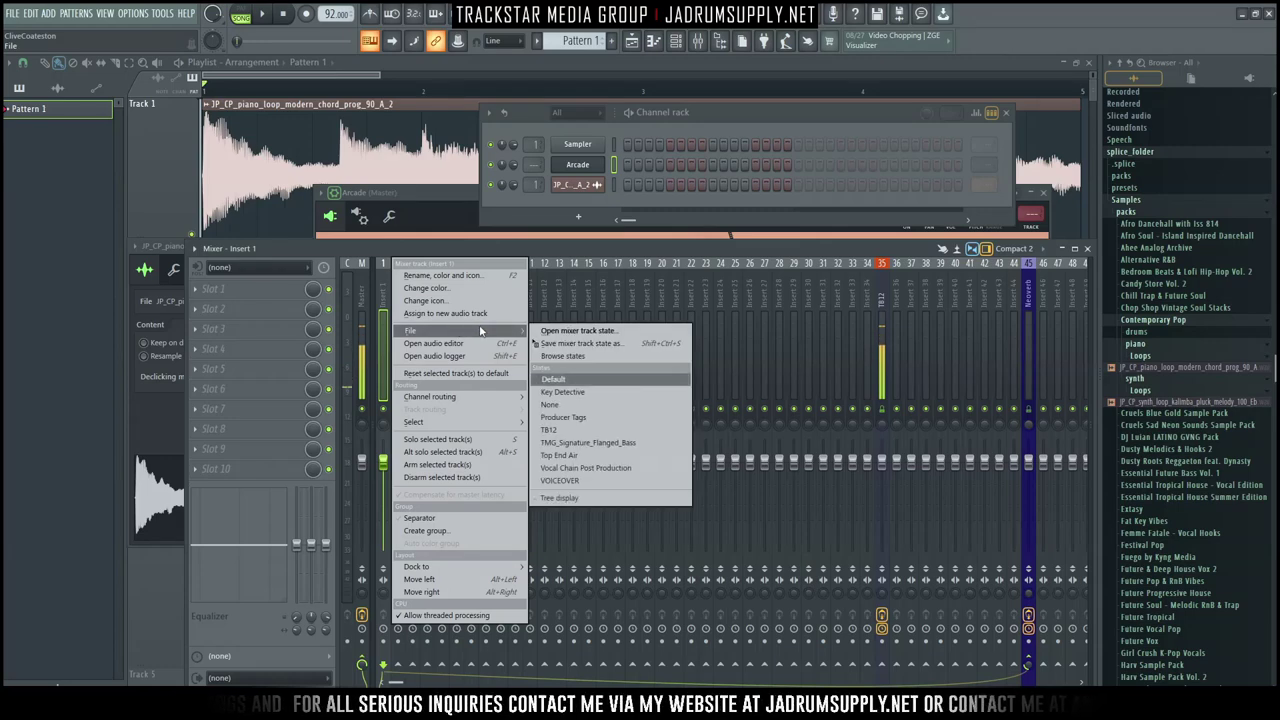
click(600, 398)
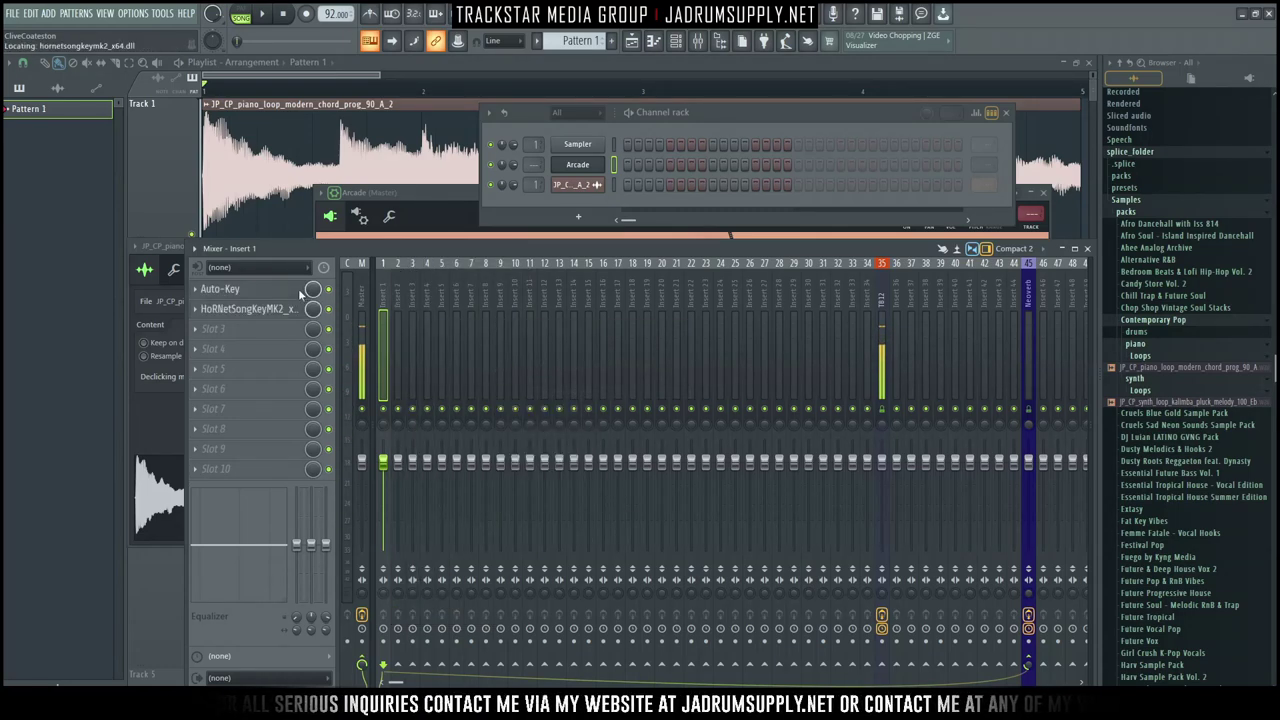
Step: Play the piano loop and check its key in HoRNet SongKey MKII and Auto-Key
key(space)
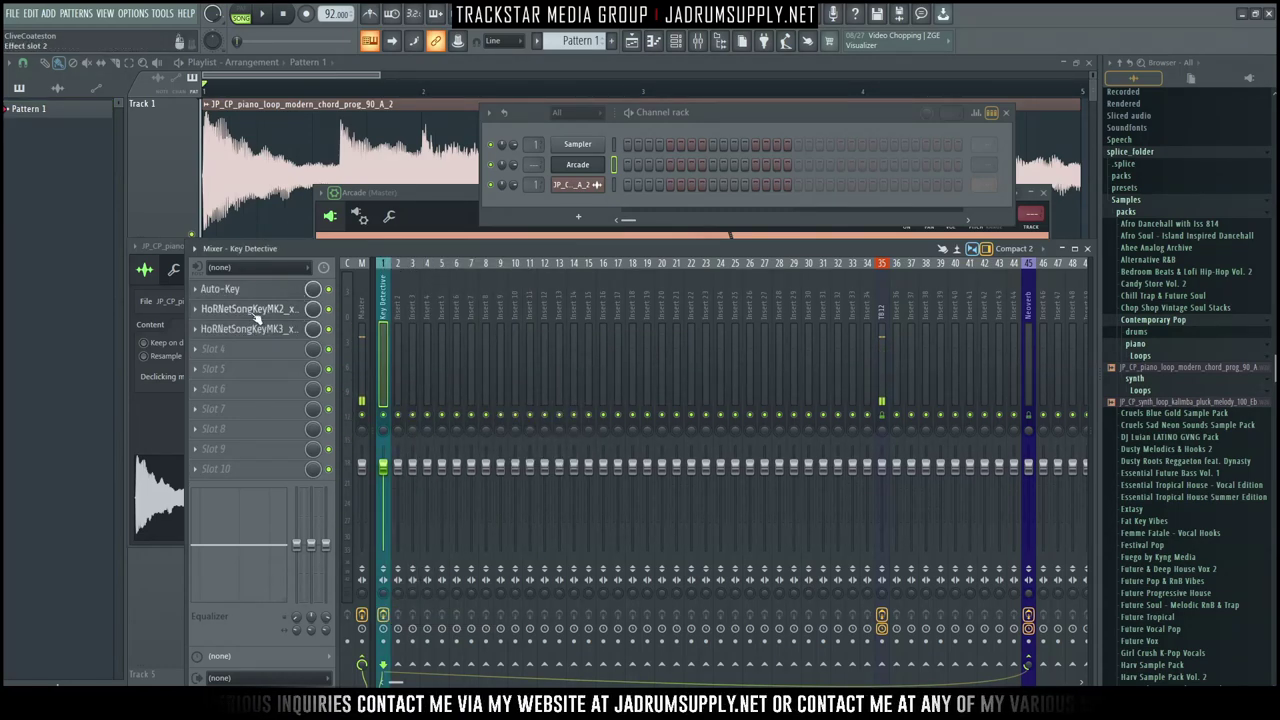
click(250, 310)
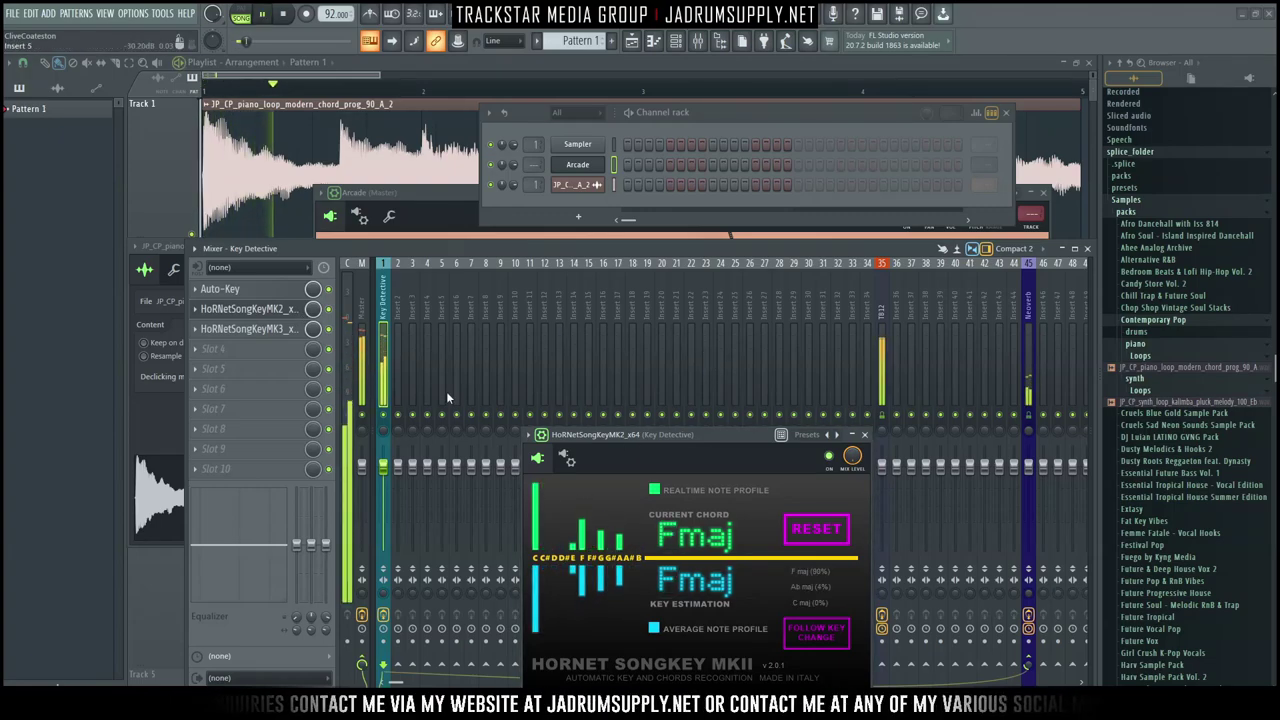
click(250, 288)
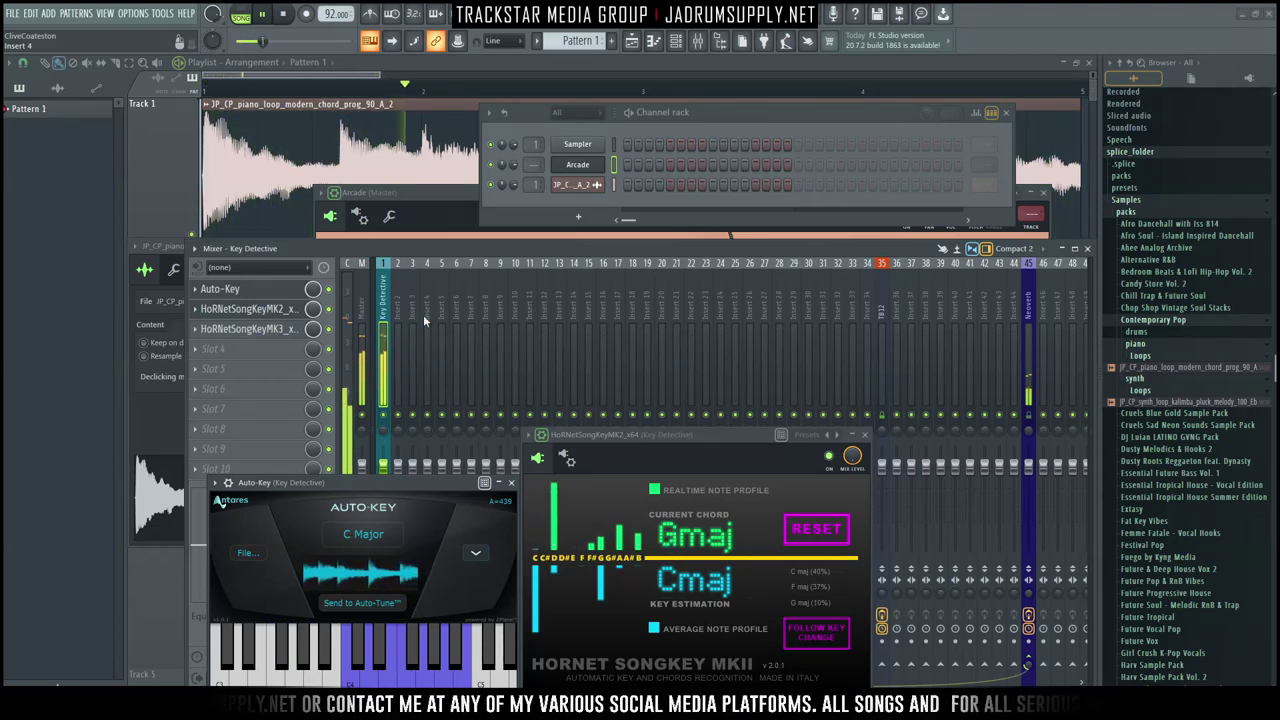
key(space)
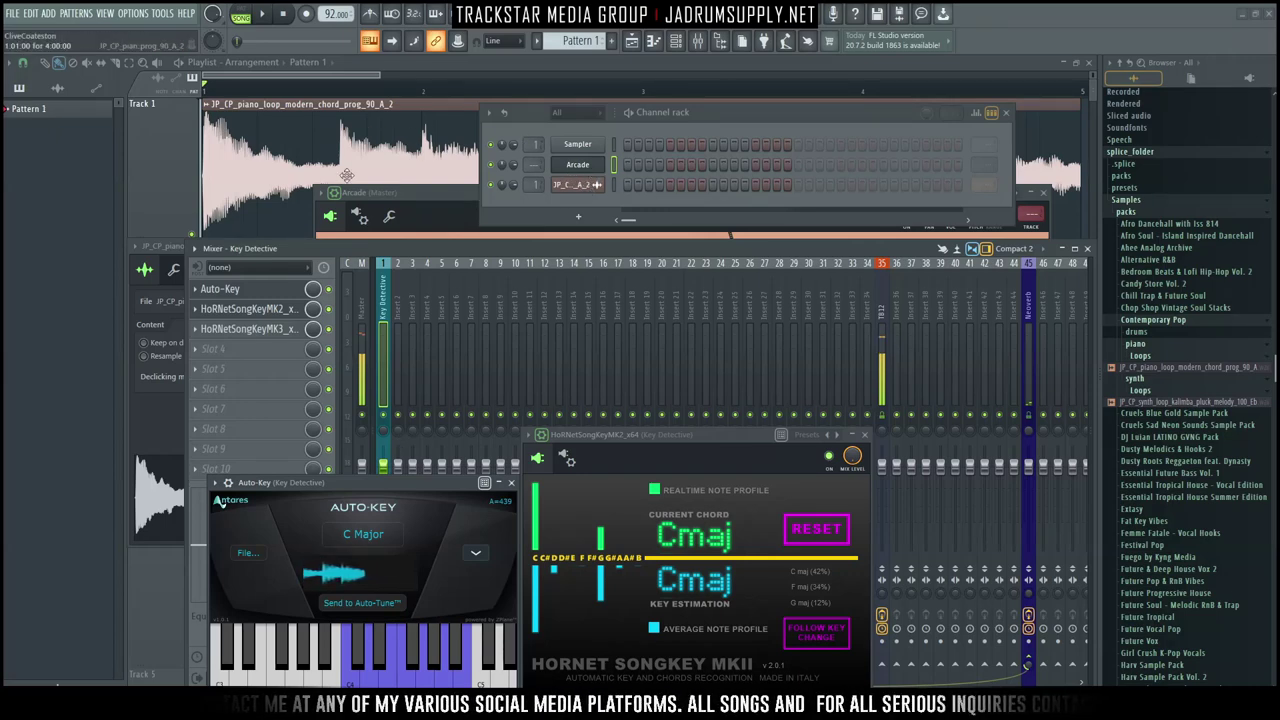
Step: Open the Arcade window, close the key-detection plugin and the mixer, and move Arcade into full view
click(600, 166)
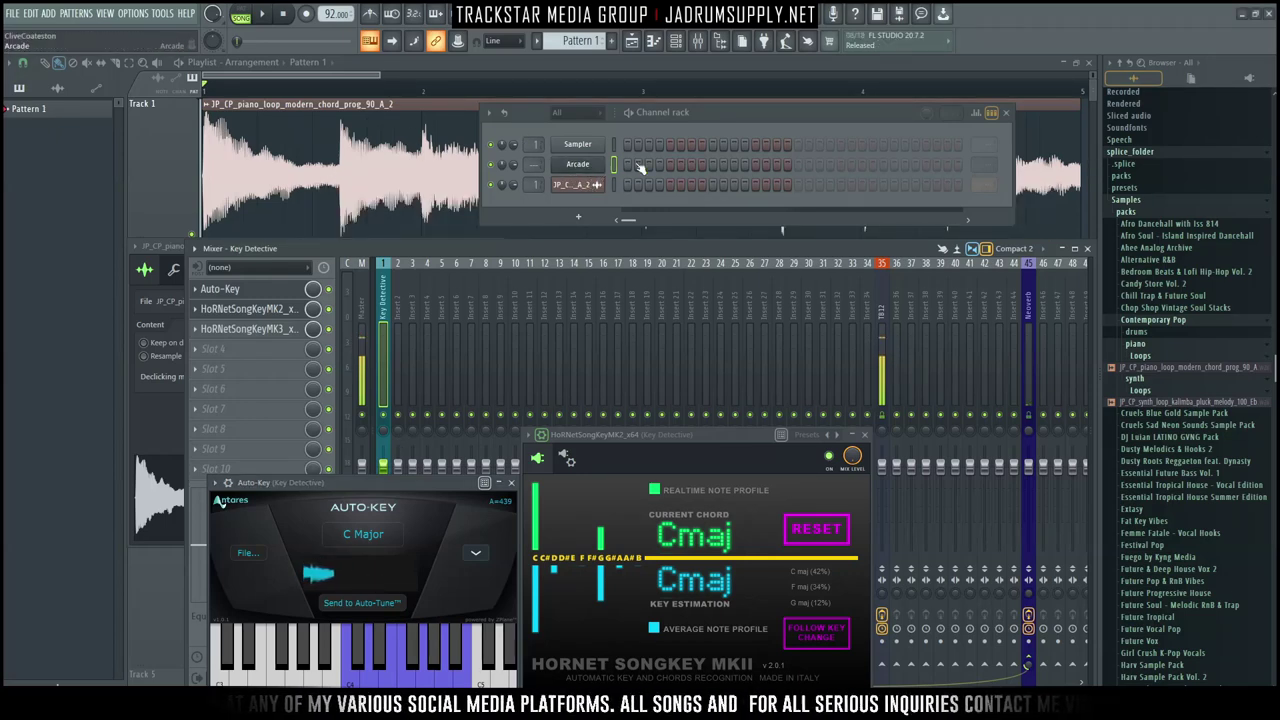
click(866, 436)
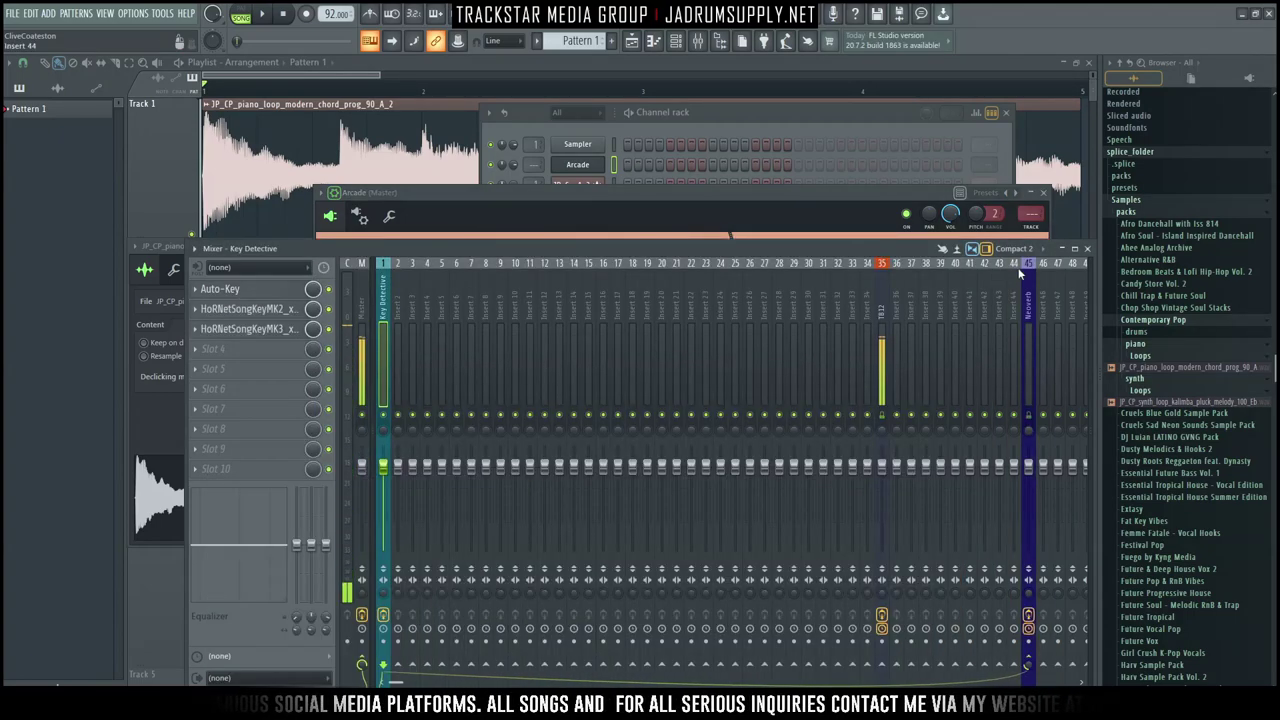
click(1088, 248)
drag(772, 192, 734, 100)
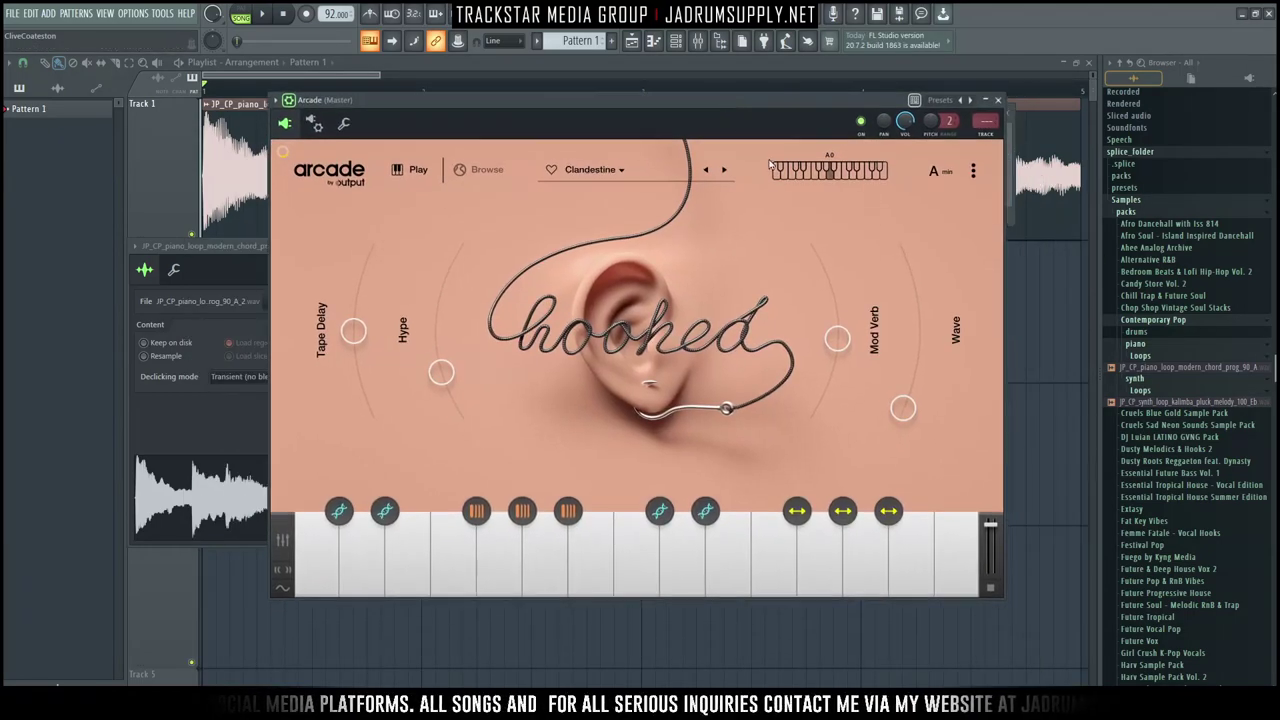
Step: Audition the Clandestine kit's vocal keys in Arcade over the playing piano loop
click(743, 562)
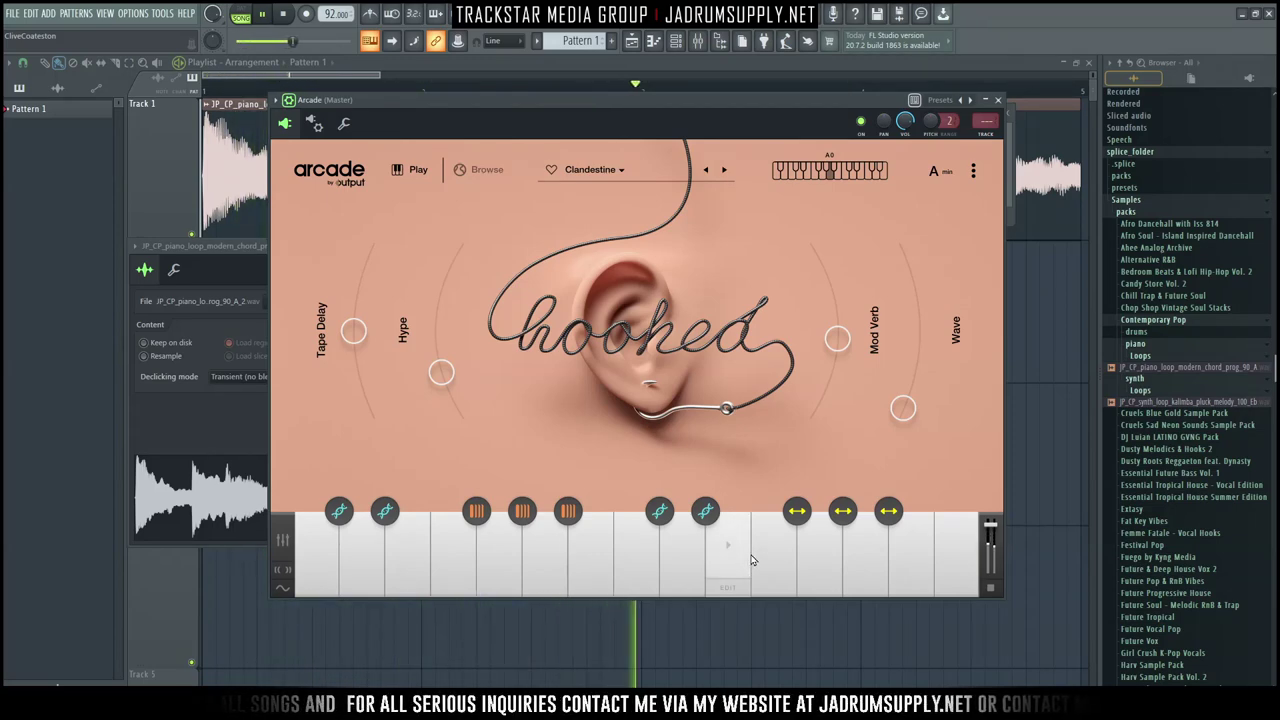
click(768, 557)
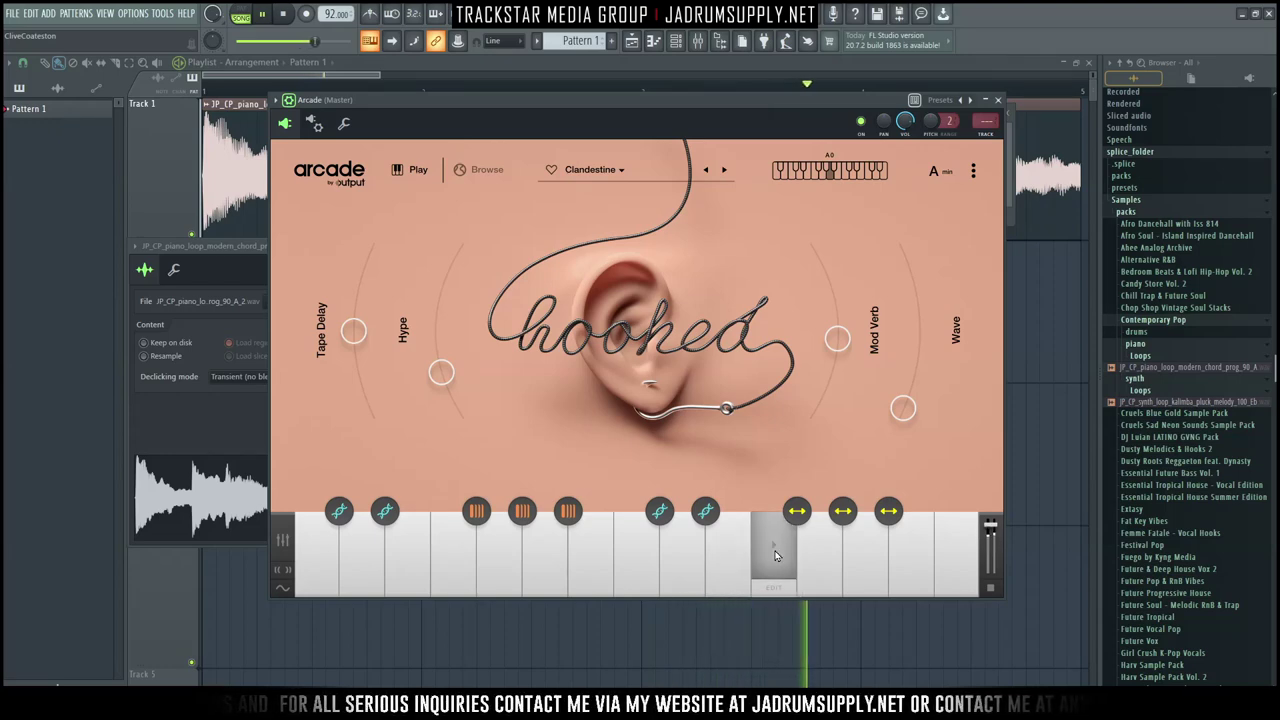
key(space)
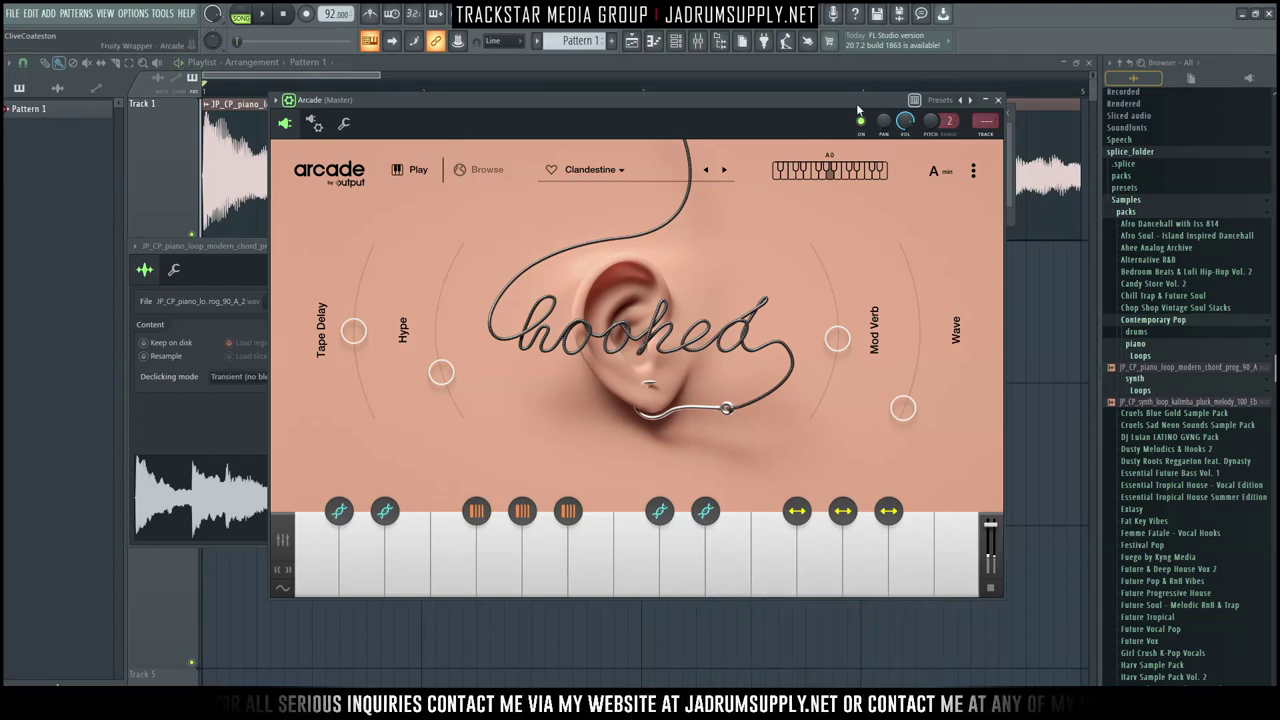
Step: Open Arcade's piano roll, then place Pattern 1 on playlist Track 2 and extend it to four bars
drag(839, 113, 830, 306)
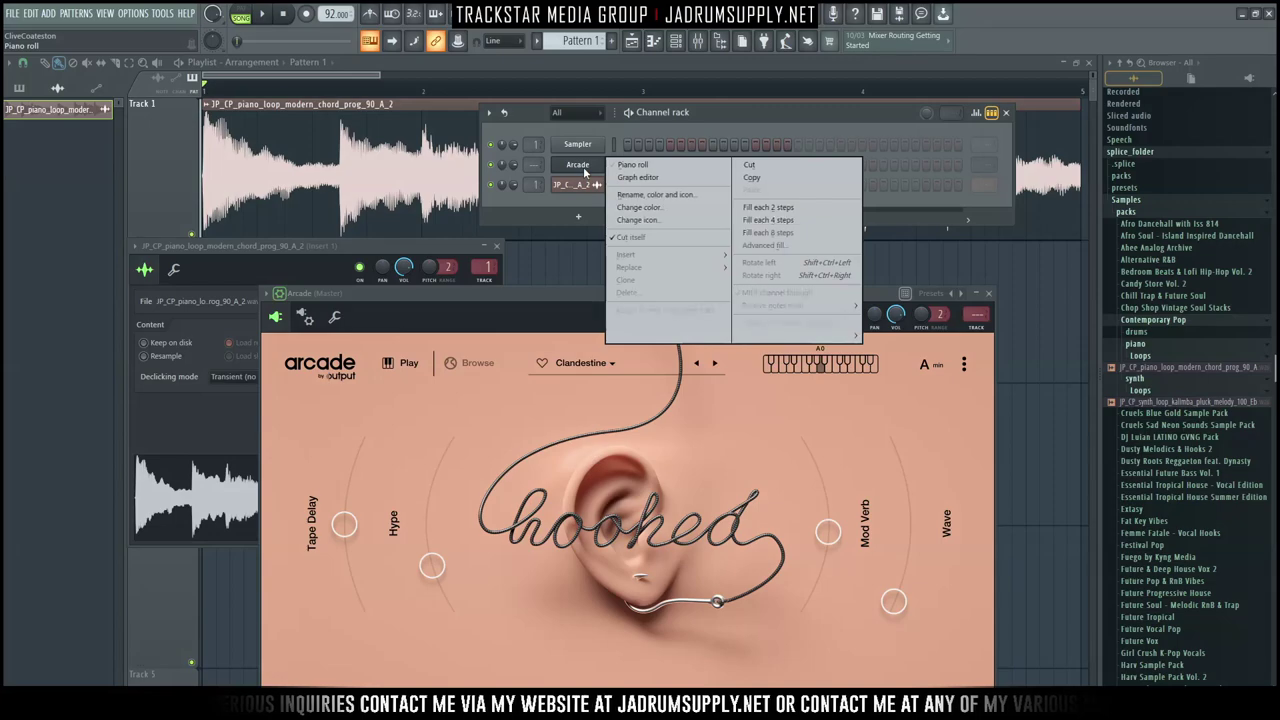
click(630, 185)
click(640, 43)
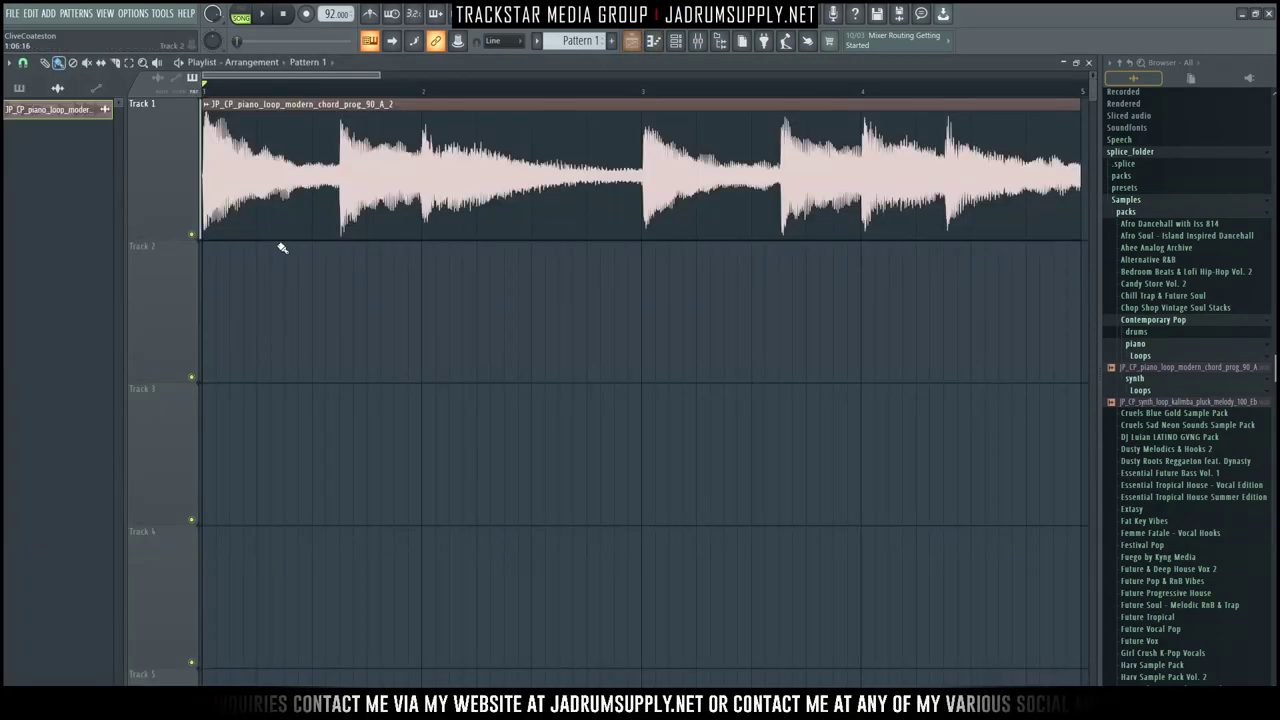
click(294, 277)
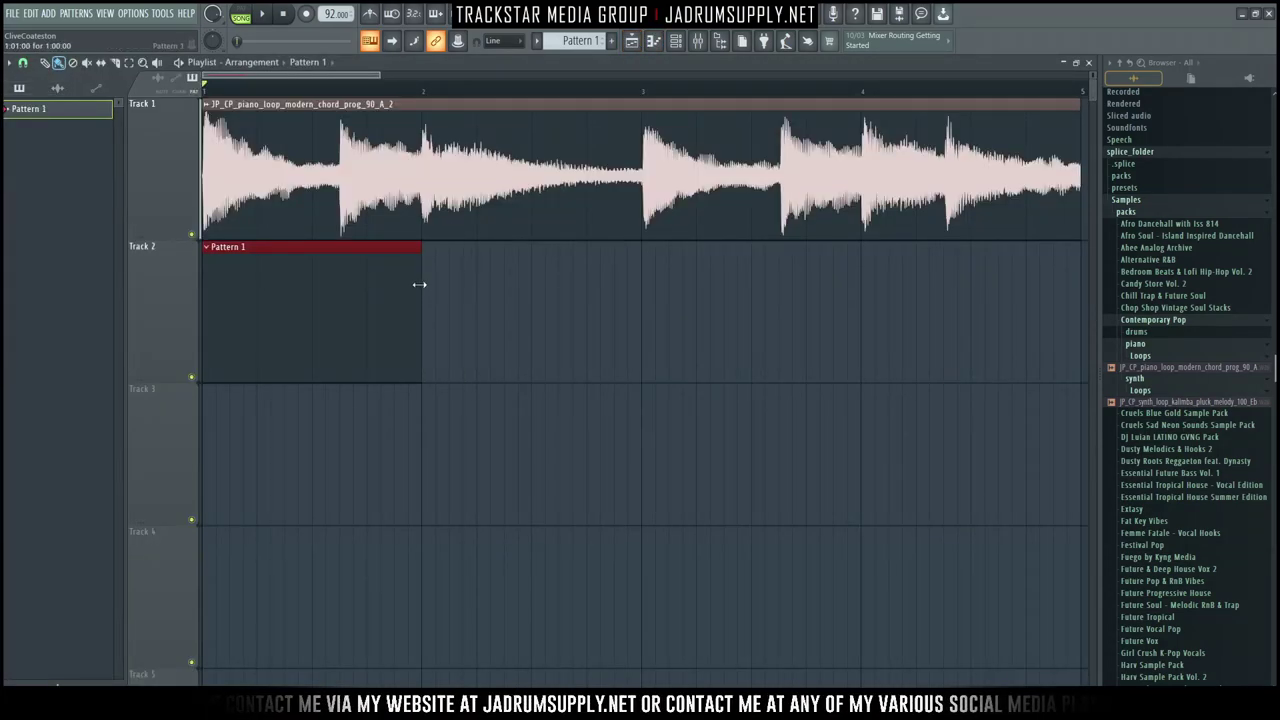
scroll(408, 293, up, 4)
scroll(391, 280, down, 6)
scroll(388, 281, up, 2)
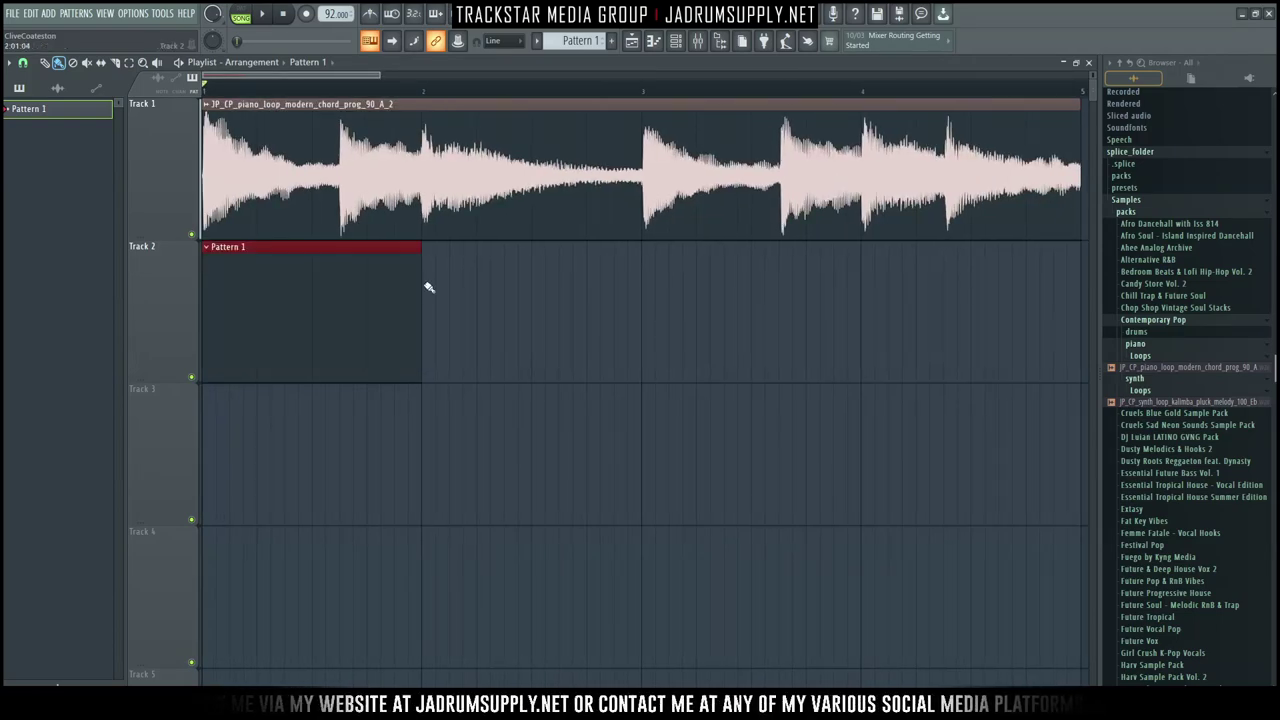
drag(463, 288, 1068, 290)
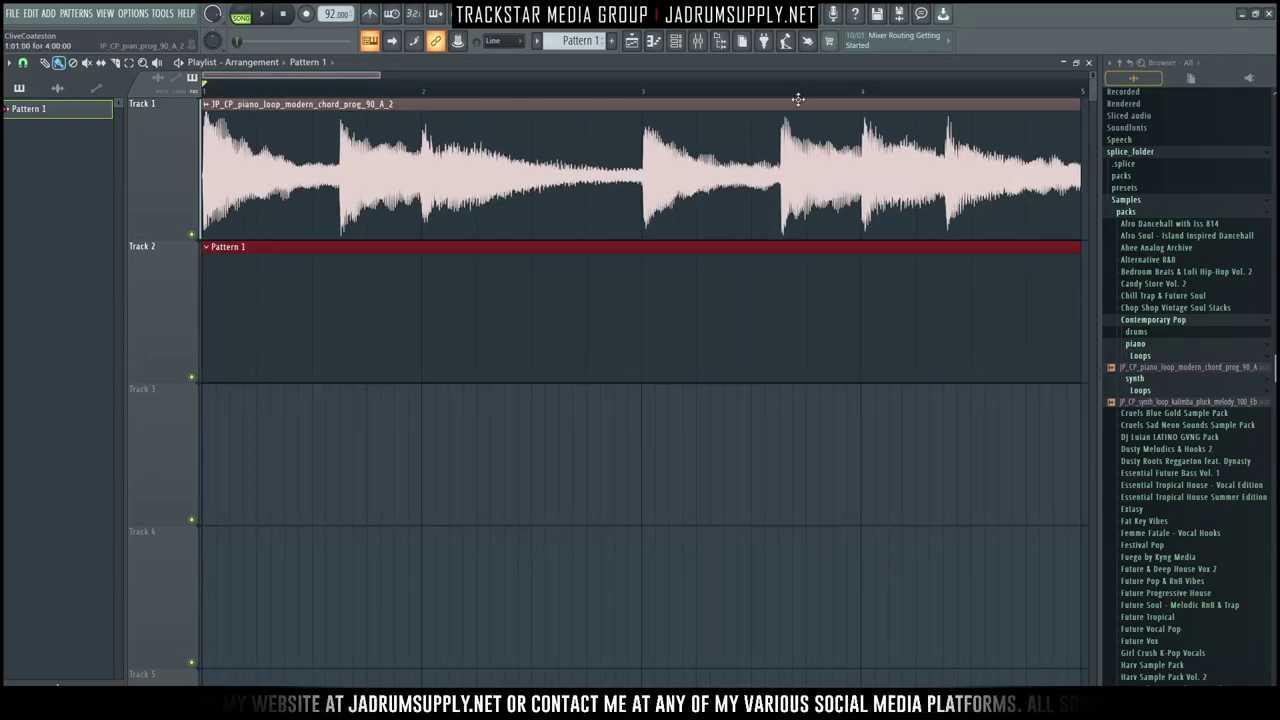
Step: Place an E5 note in Arcade's piano roll, starting at step 4 of bar 1 and lasting two bars
click(1090, 63)
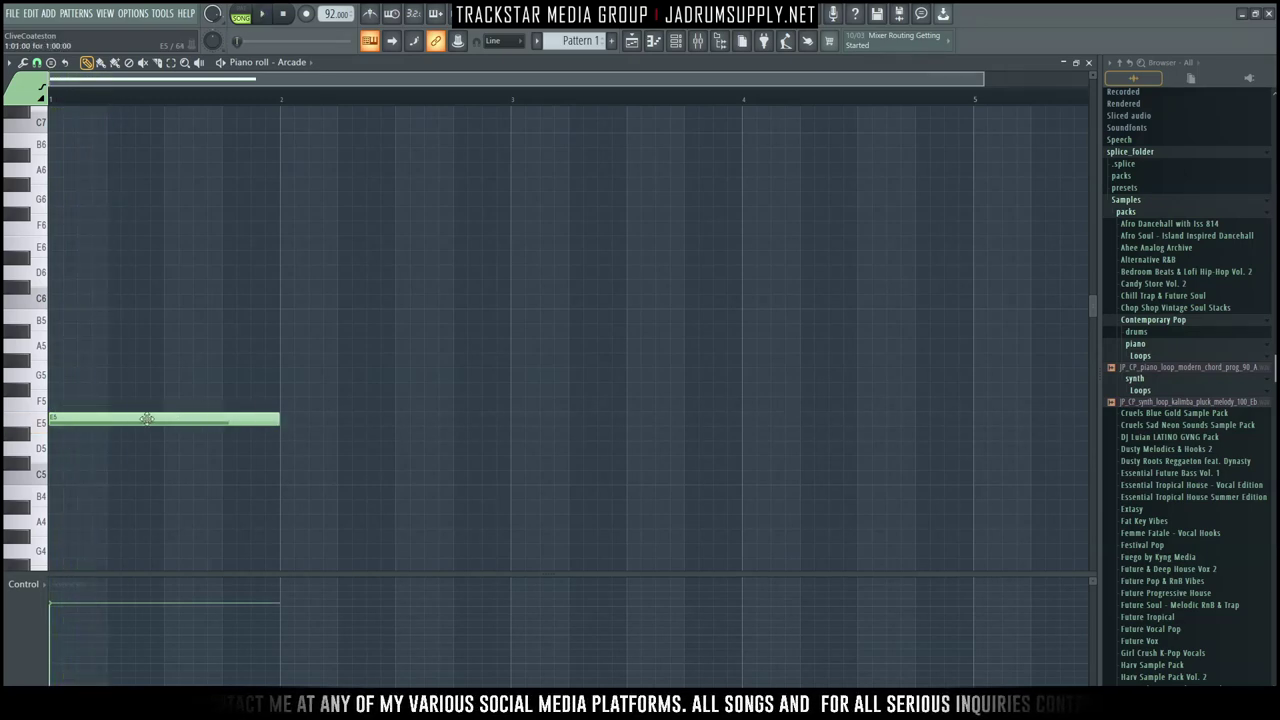
drag(151, 417, 222, 417)
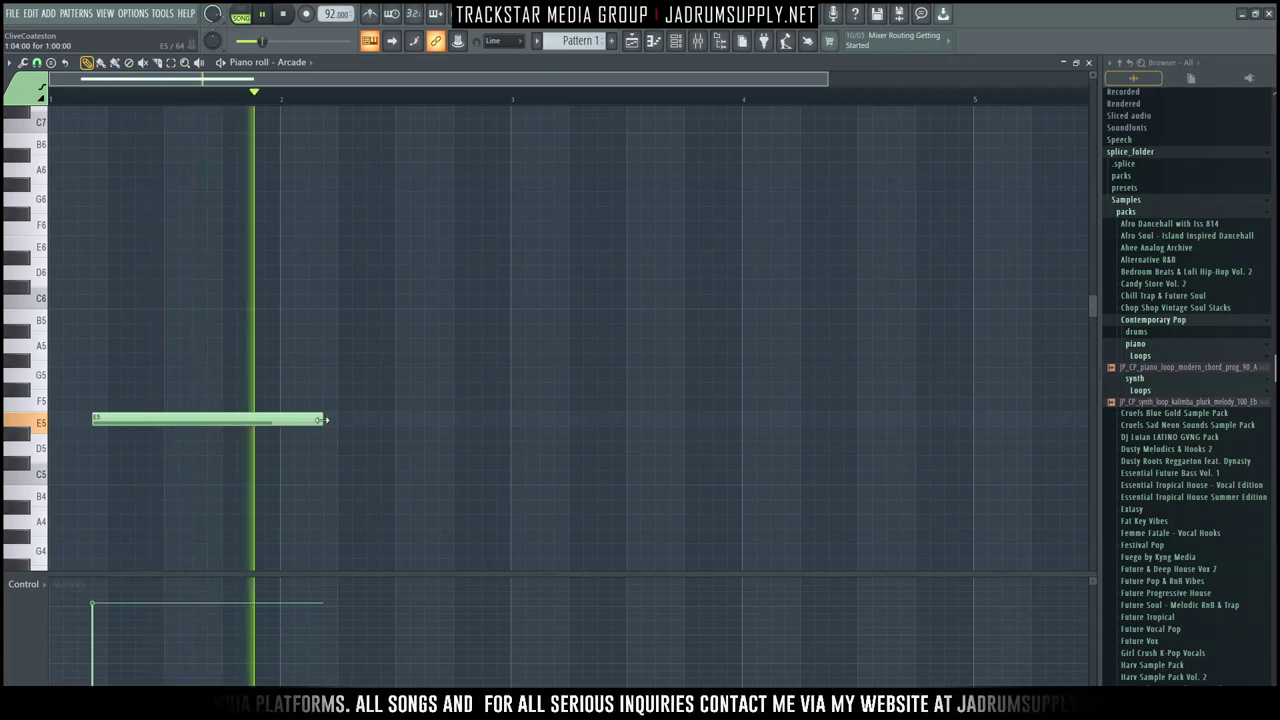
mouse_move(332, 425)
mouse_down()
mouse_move(556, 421)
mouse_move(334, 426)
mouse_up()
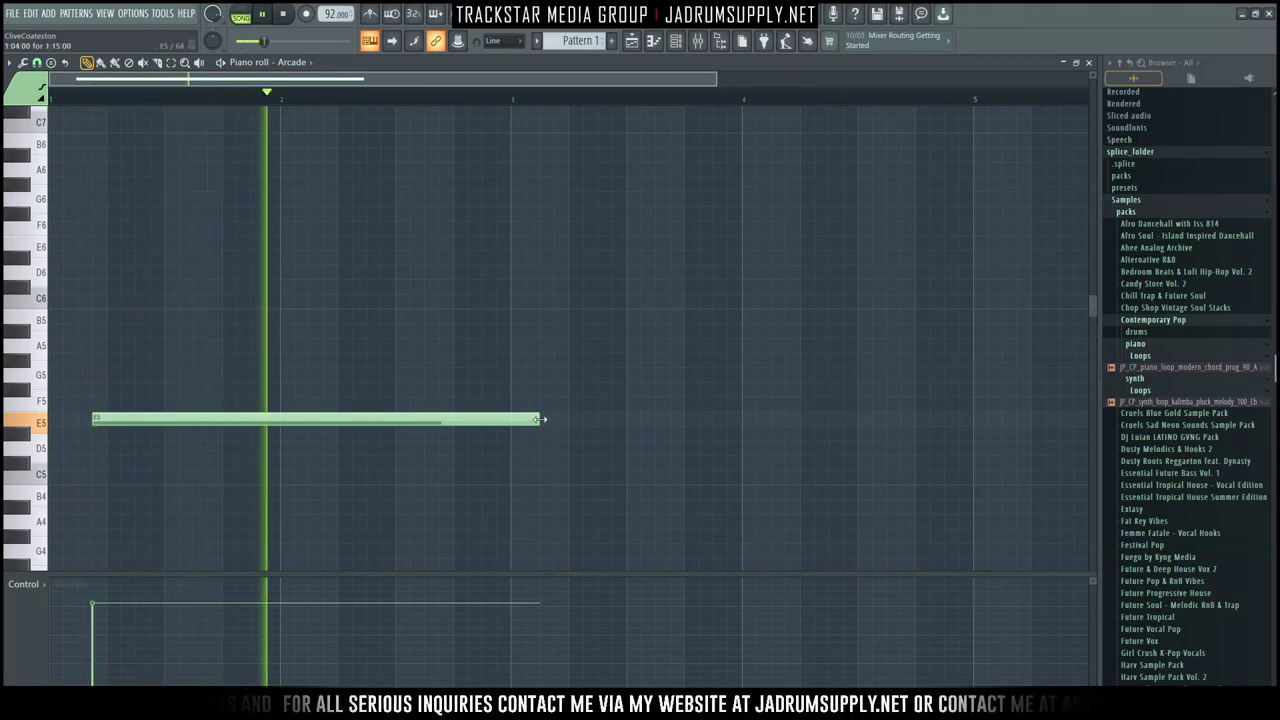
drag(541, 420, 554, 420)
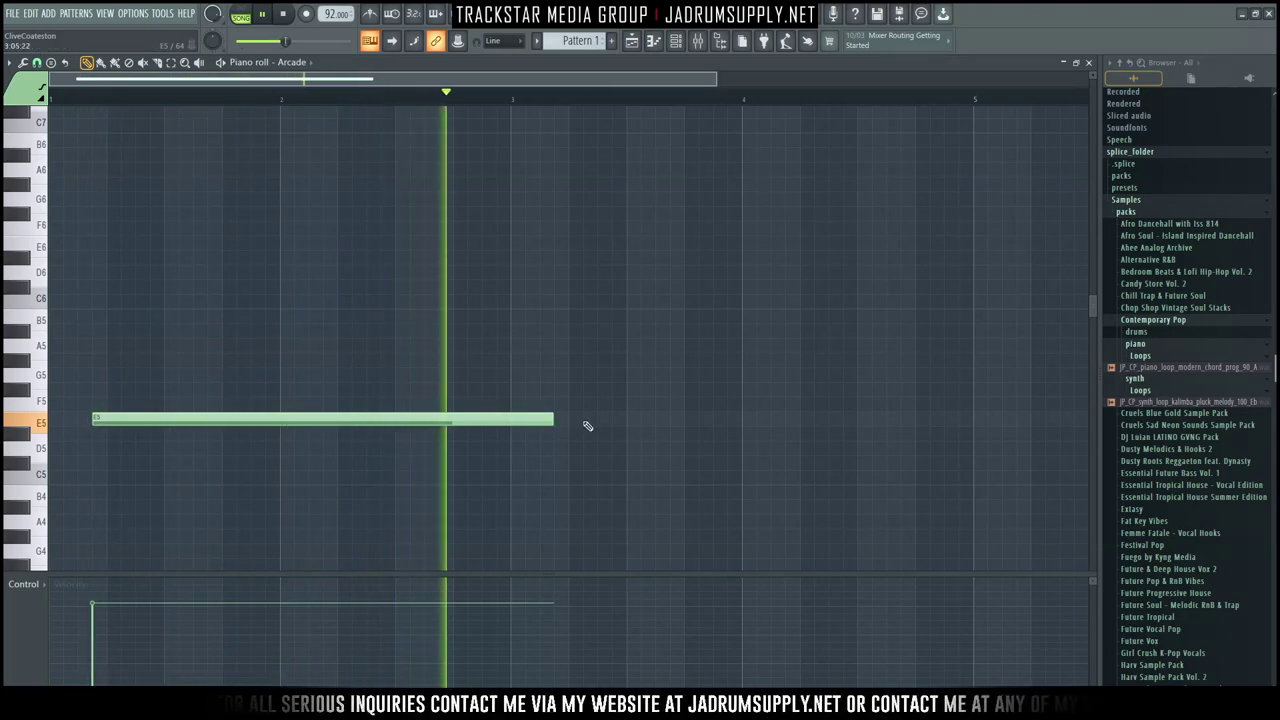
Step: Try a two-bar C5 note directly after the E5 note
scroll(512, 97, down, 2)
scroll(117, 314, down, 2)
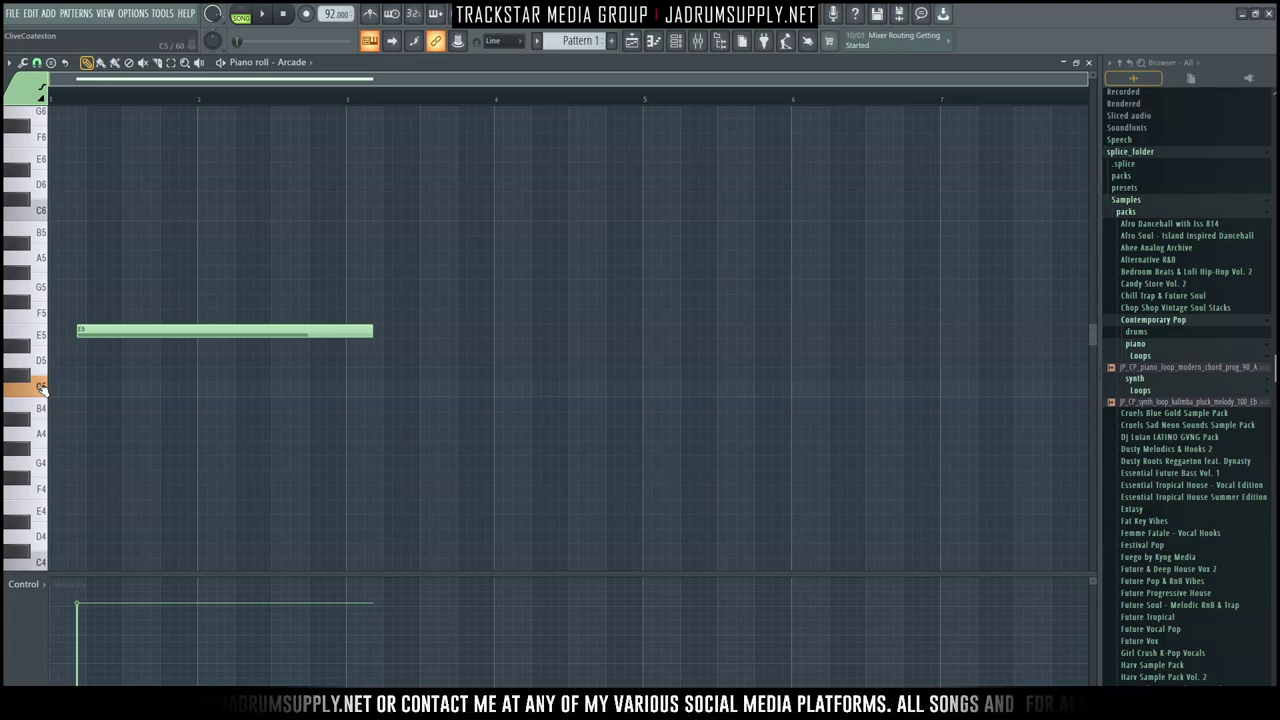
click(383, 396)
key(space)
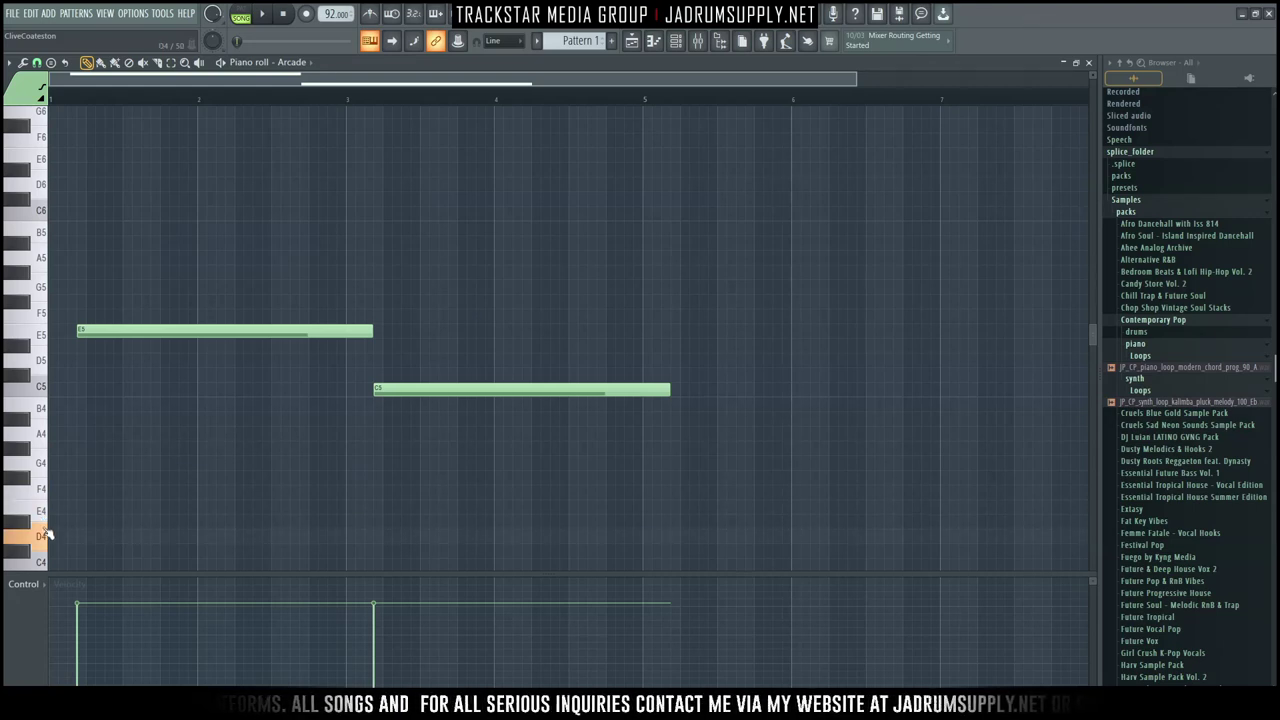
Step: Add a D5 note, cut it to one bar and position it at the start of bar 4
scroll(48, 566, down, 3)
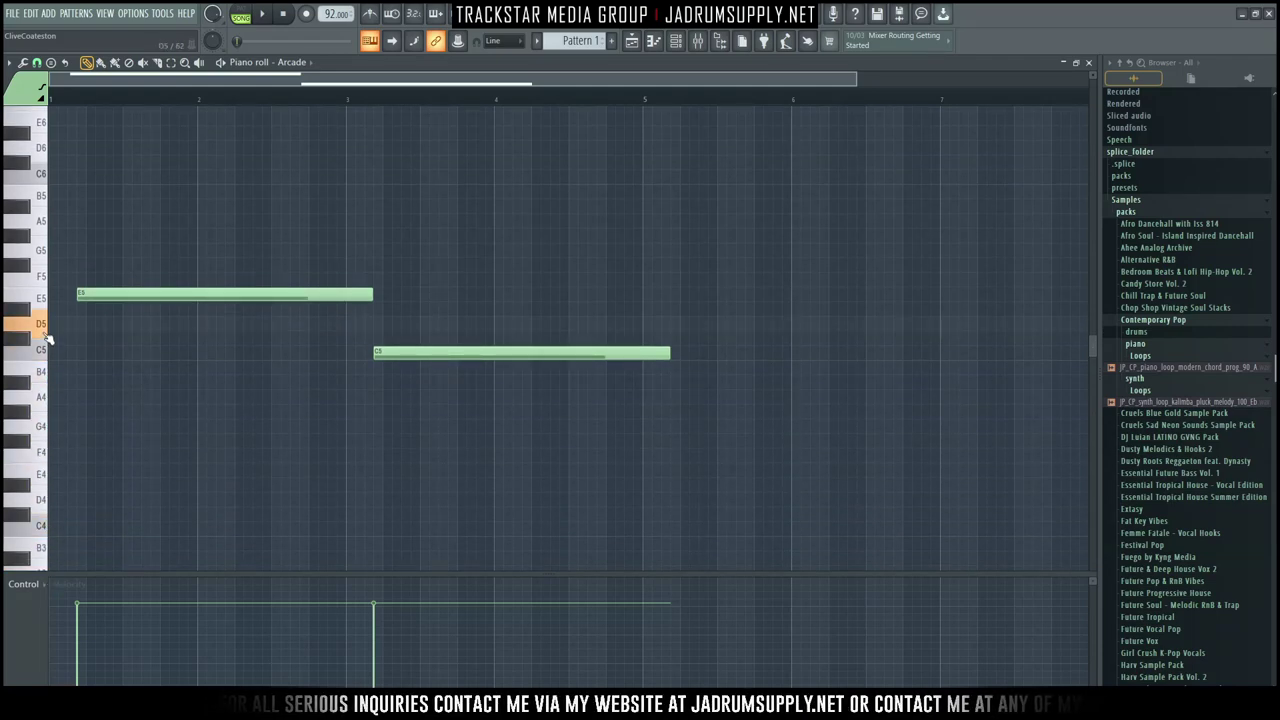
click(787, 322)
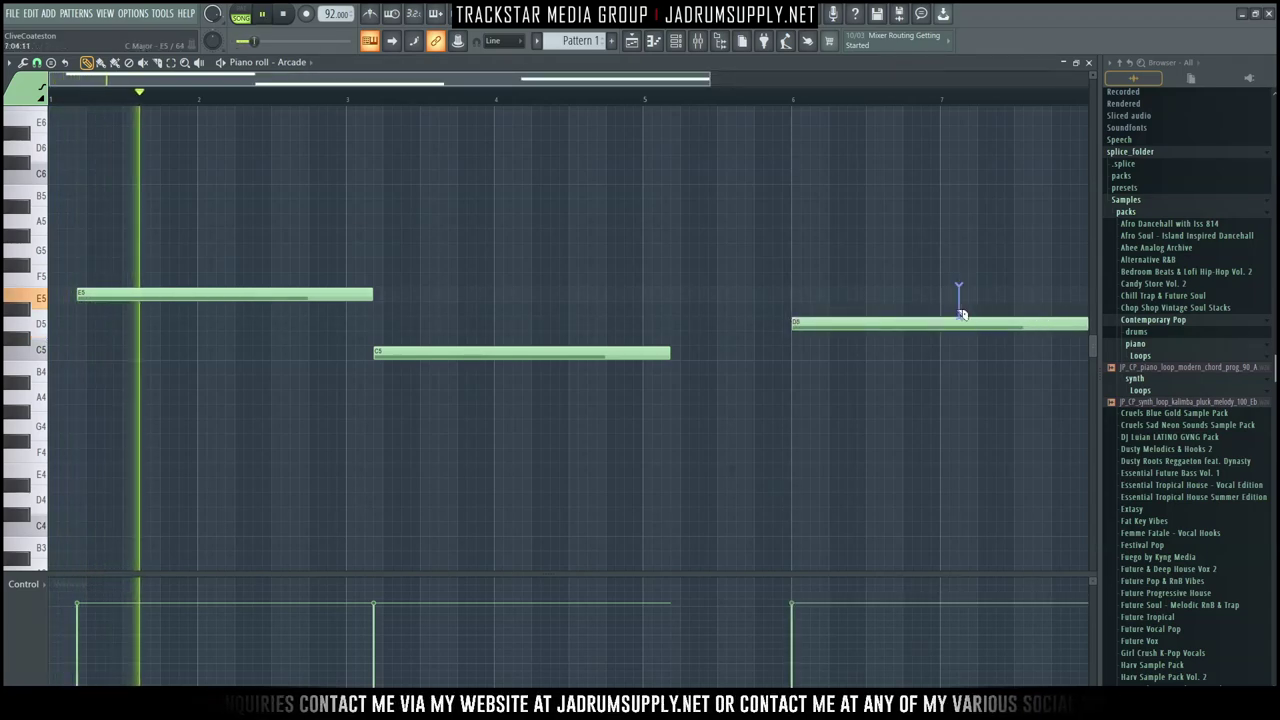
drag(947, 353, 970, 357)
key(Delete)
drag(865, 323, 571, 323)
Step: Replace the C5 note by extending the E5 note to bar 4, and shorten the D5 note to 14 steps
right_click(415, 354)
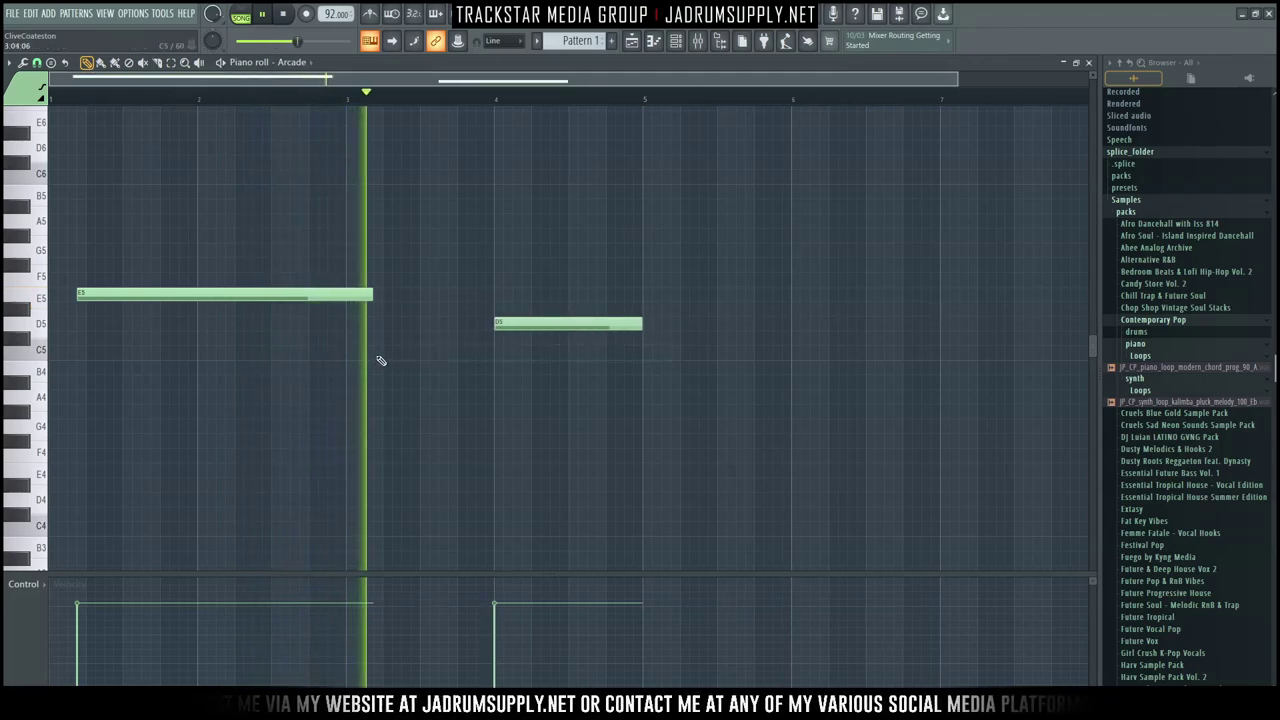
drag(376, 300, 493, 297)
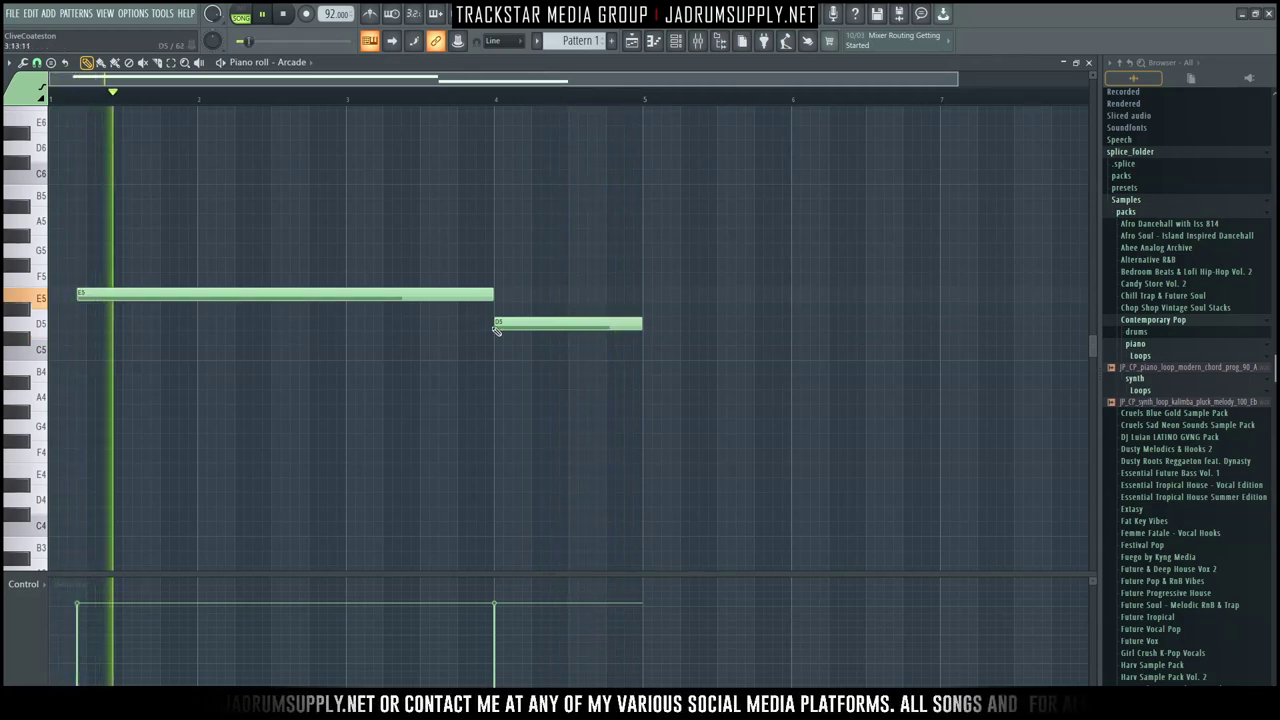
drag(645, 325, 626, 327)
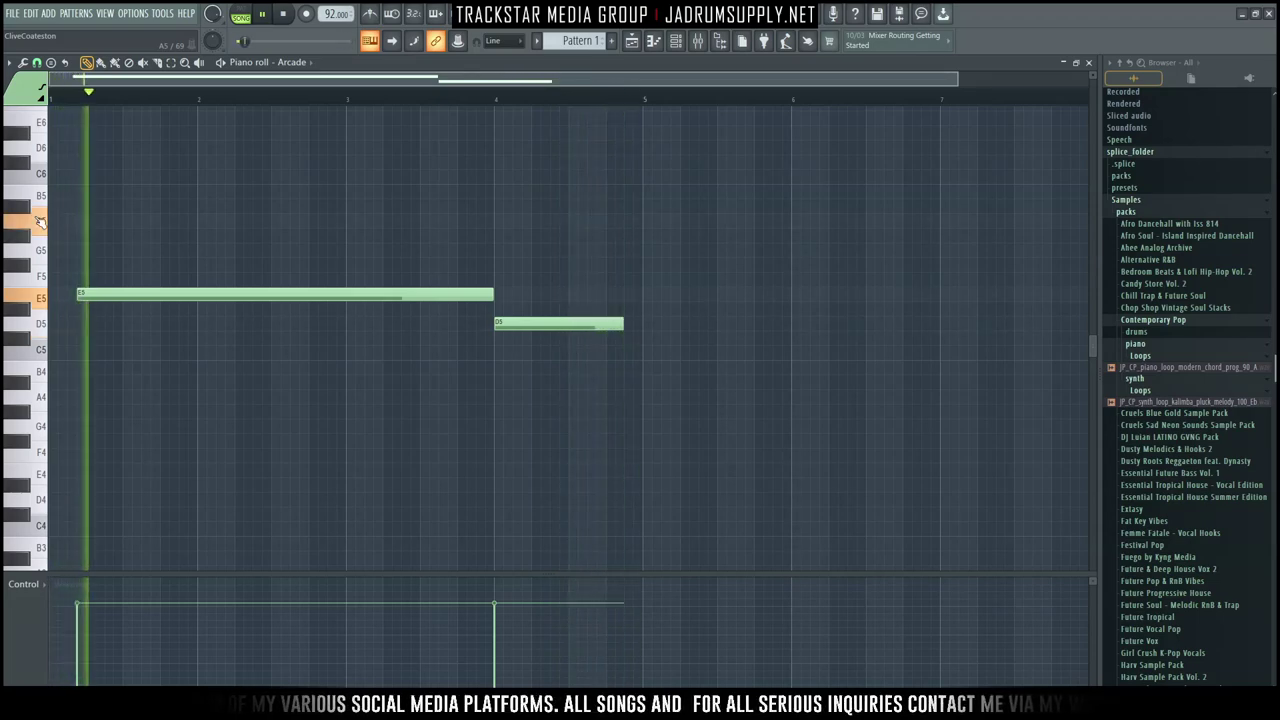
Step: Try an A5 note above the E5 note, starting past the middle of bar 1
key(space)
key(space)
click(143, 221)
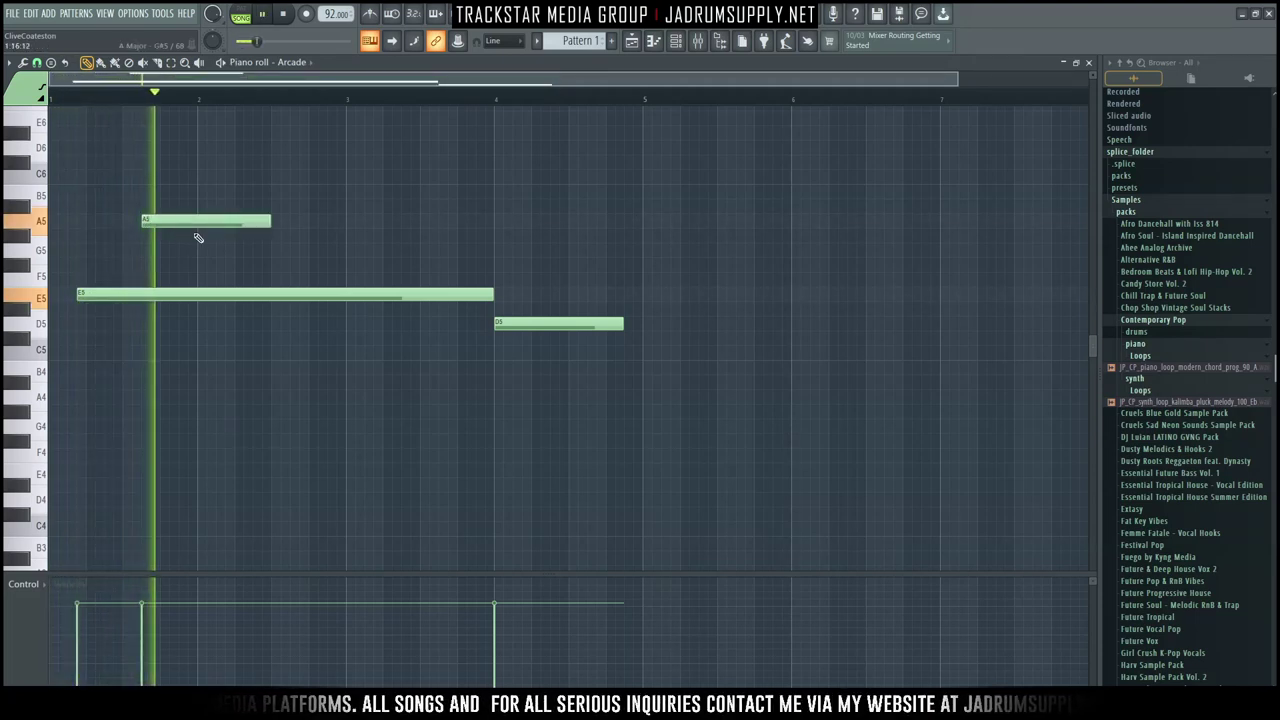
key(space)
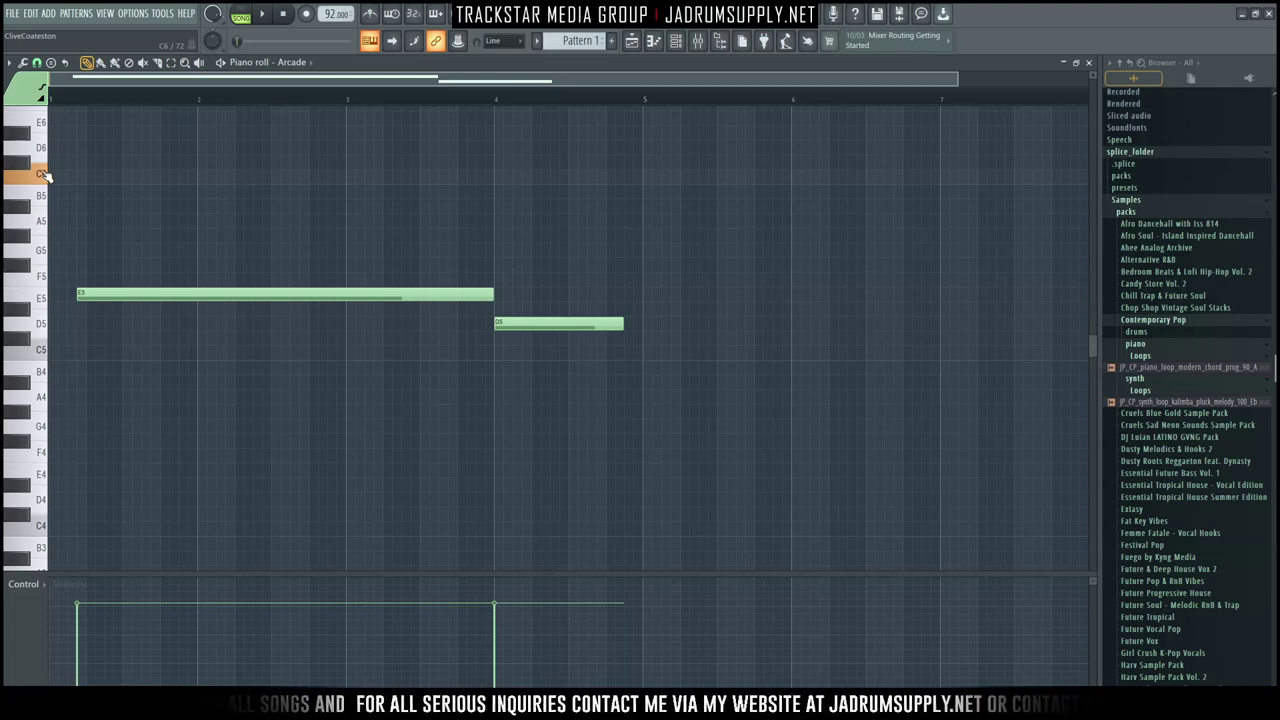
Step: Place a one-bar C6 note at bar 3 and shorten the E5 note to end at the start of bar 3
key(space)
click(478, 178)
right_click(482, 180)
drag(474, 178, 497, 196)
drag(493, 296, 347, 297)
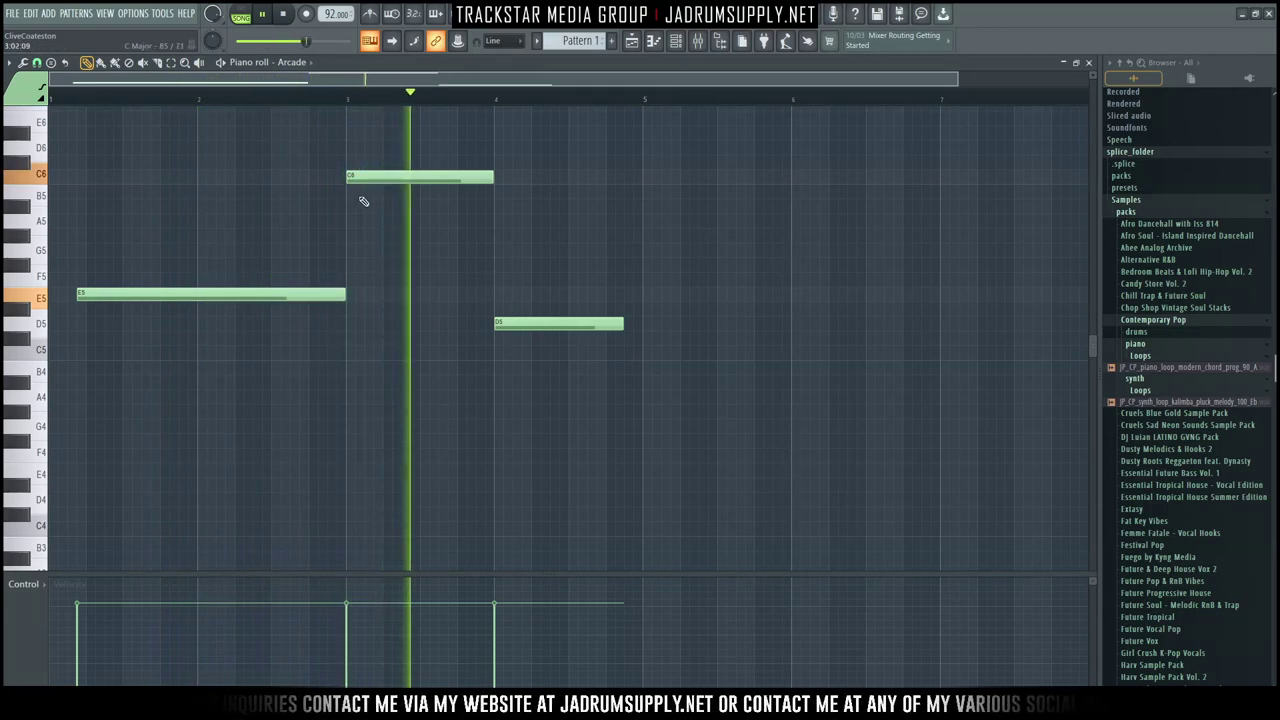
Step: Replace the C6 note with a one-bar G5 note at bar 3 and delete the extra C6 note in bar 1
key(space)
key(space)
drag(370, 174, 389, 175)
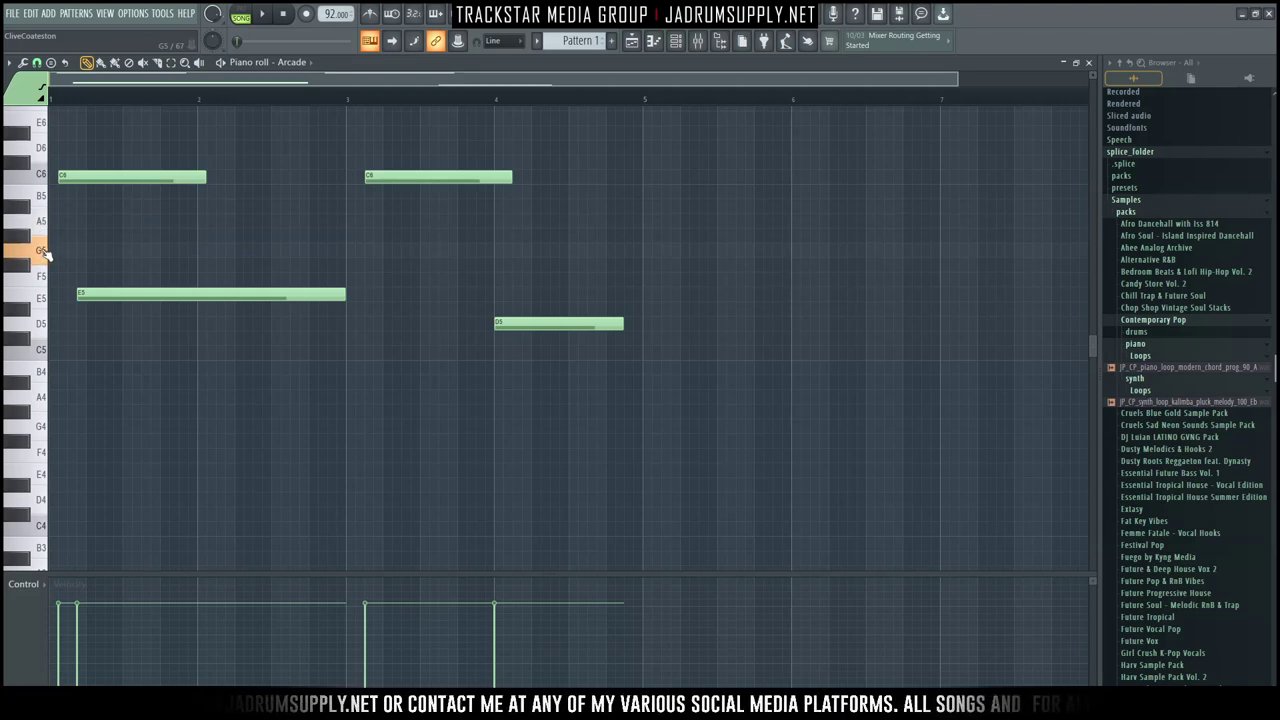
right_click(470, 177)
key(space)
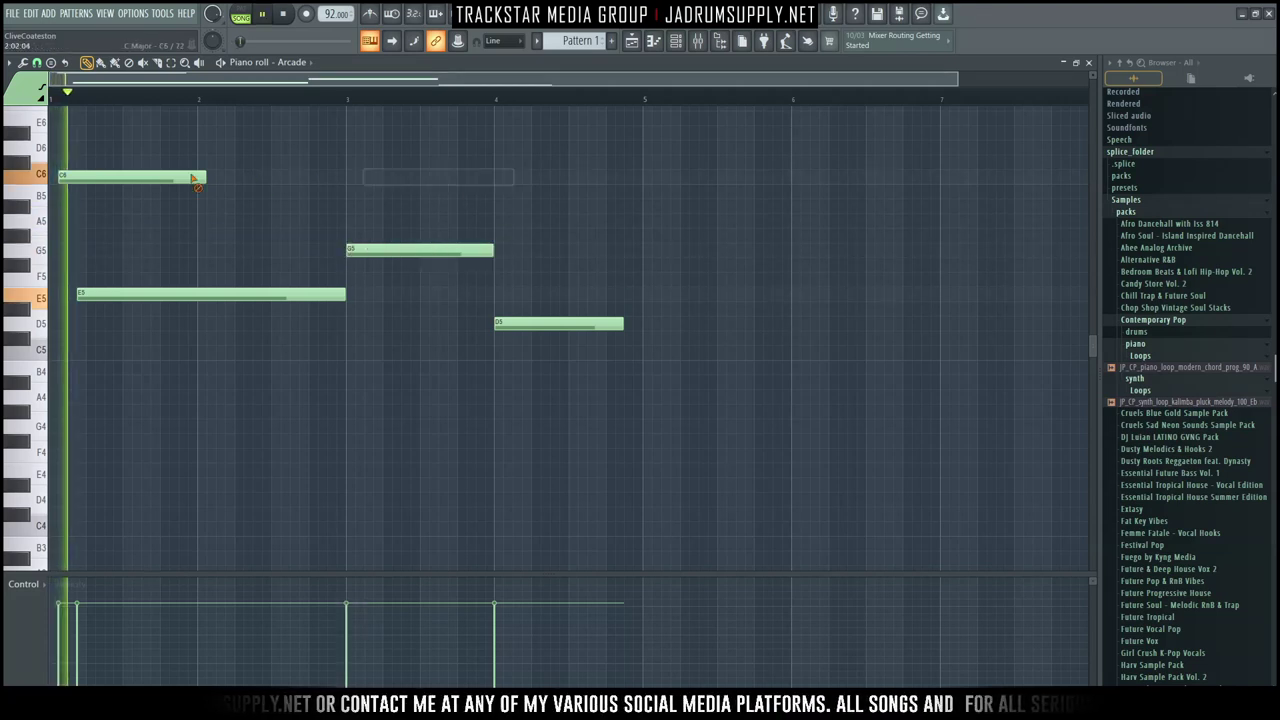
right_click(160, 178)
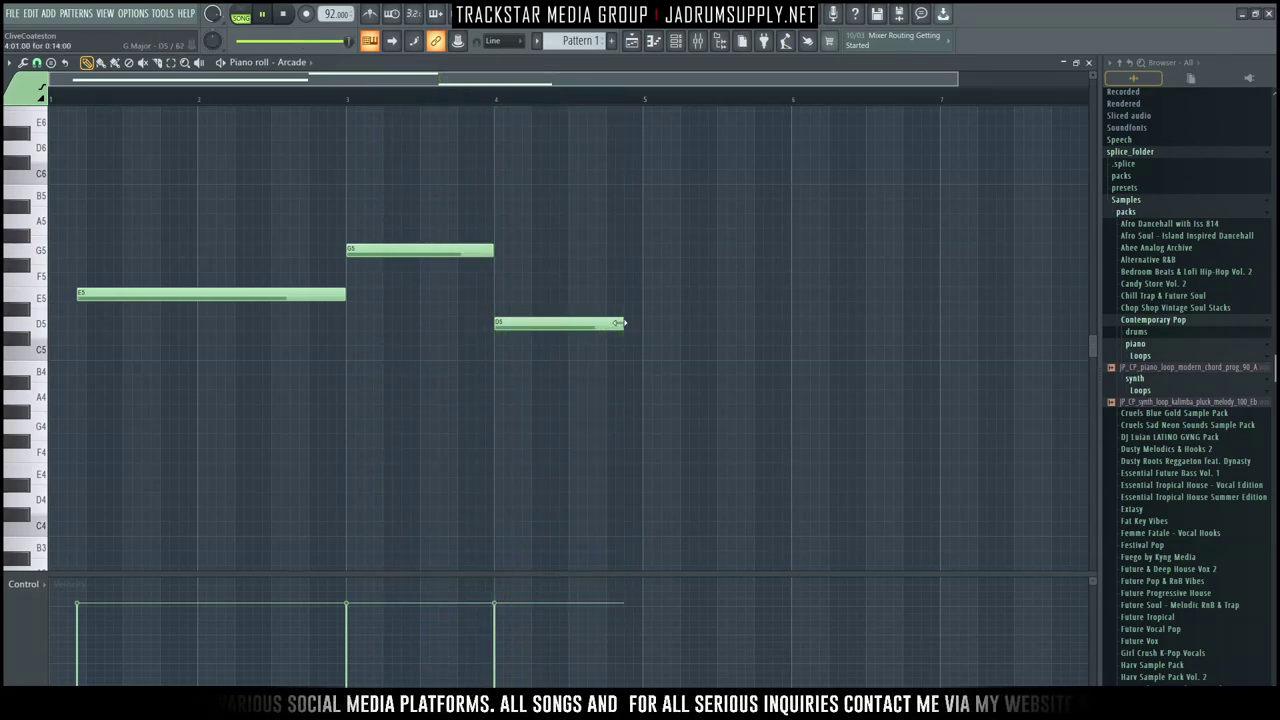
Step: Extend the D5 note to bar 5 and start the G5 note two steps after bar 3, with its end at bar 4
drag(619, 322, 641, 323)
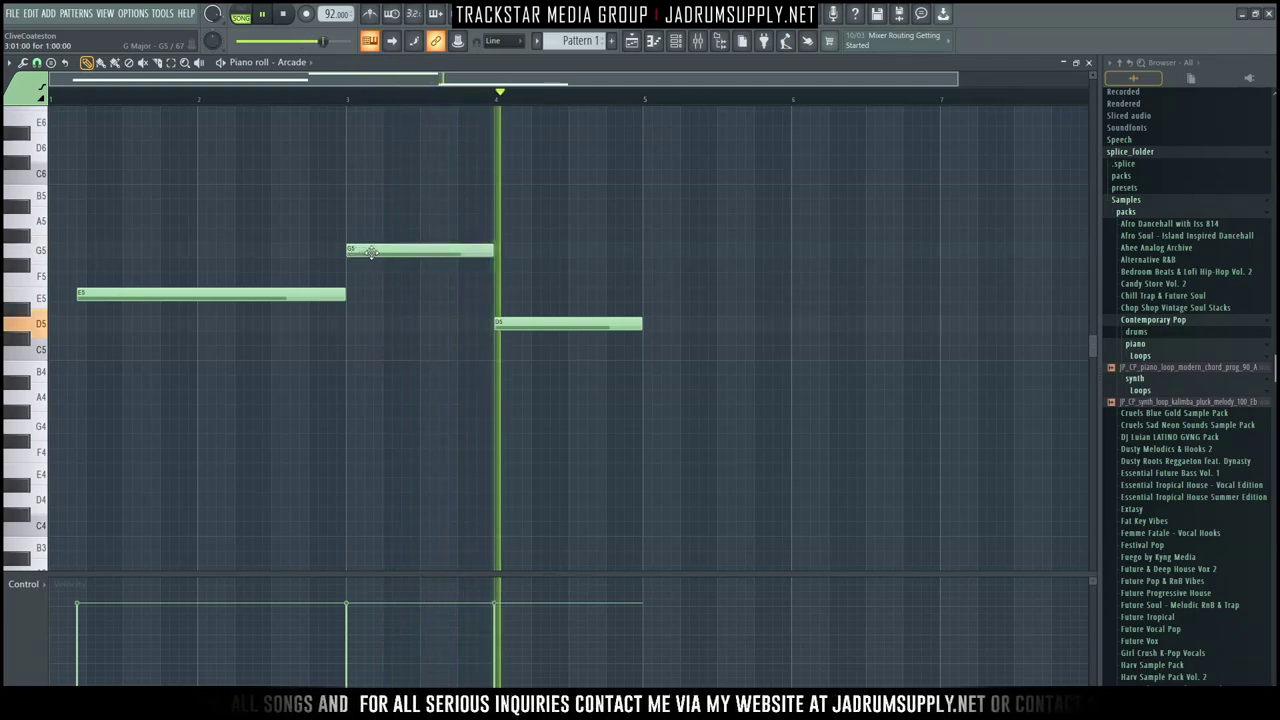
drag(371, 252, 390, 252)
drag(510, 248, 493, 248)
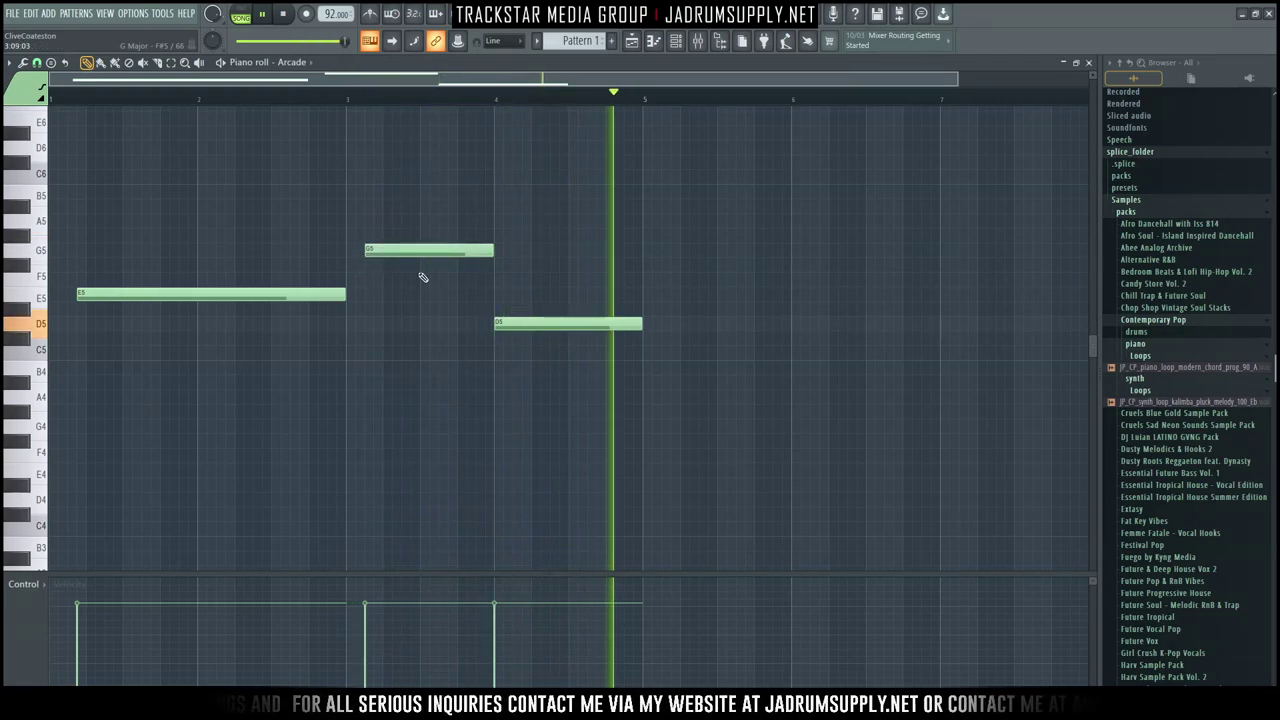
Step: Start the G5 note four steps after bar 3 and end it at bar 4, with the E5 note ending at bar 3
drag(350, 297, 364, 297)
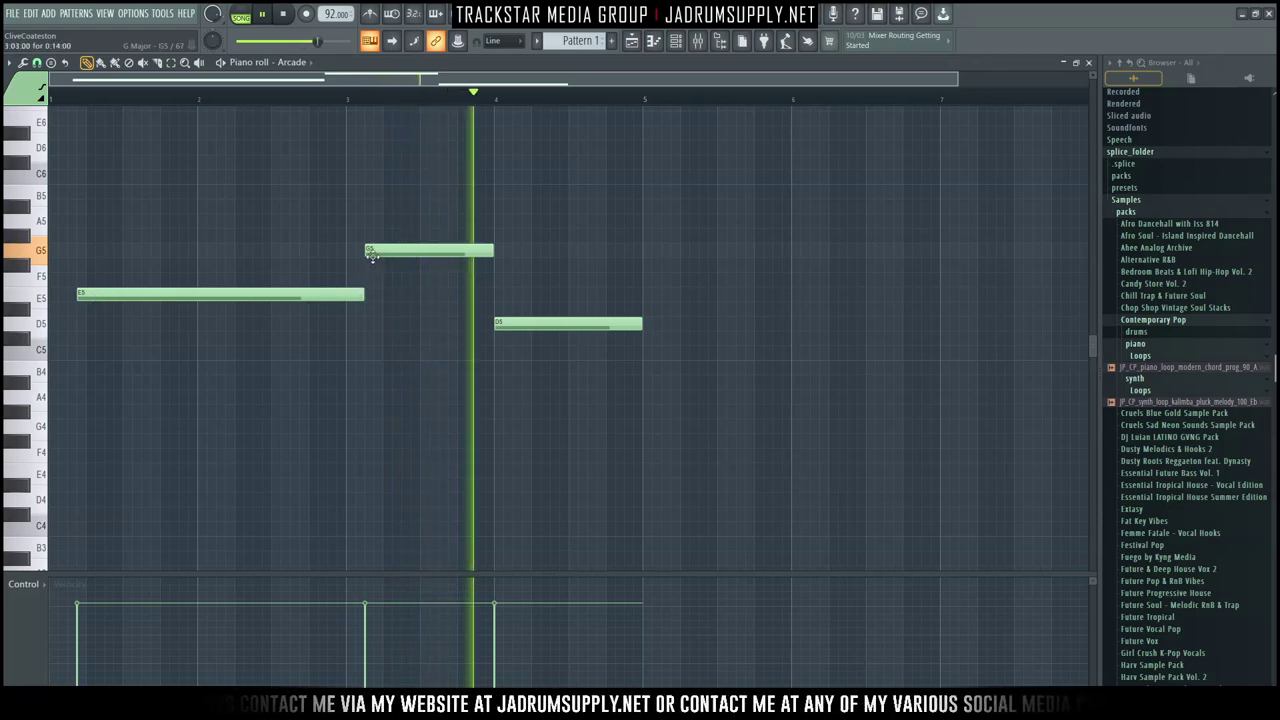
drag(380, 250, 395, 249)
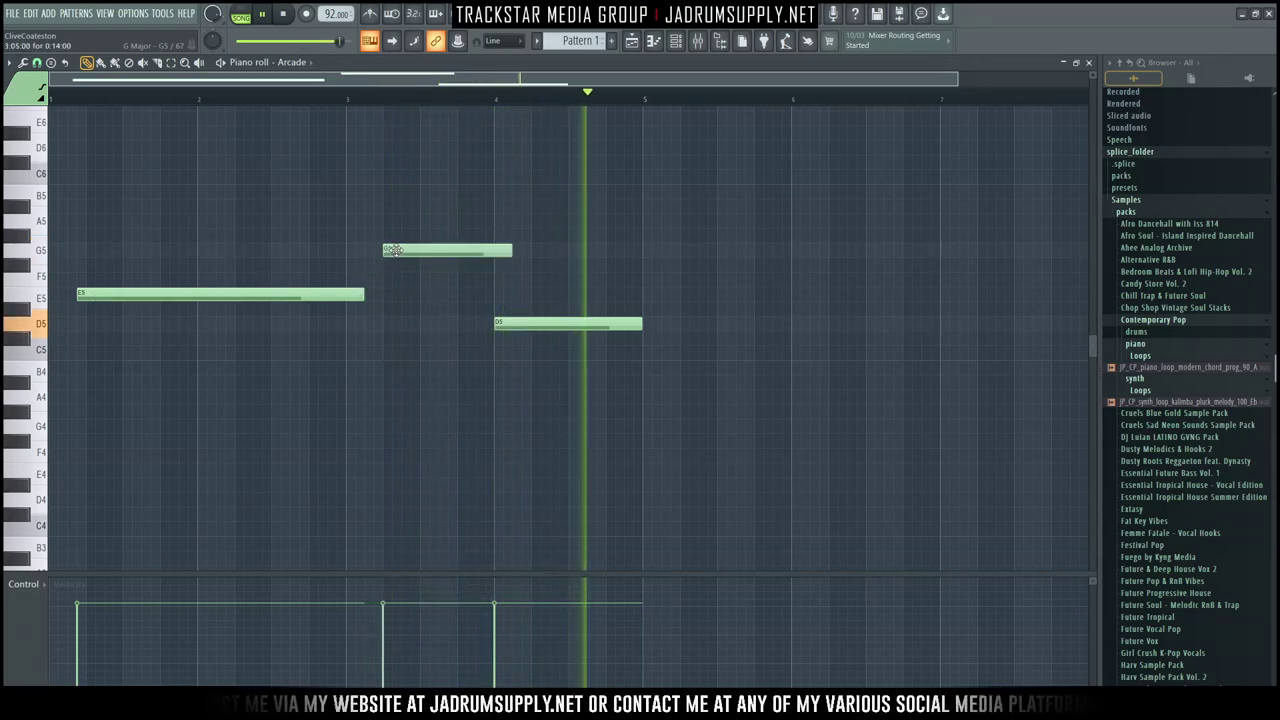
drag(511, 251, 496, 252)
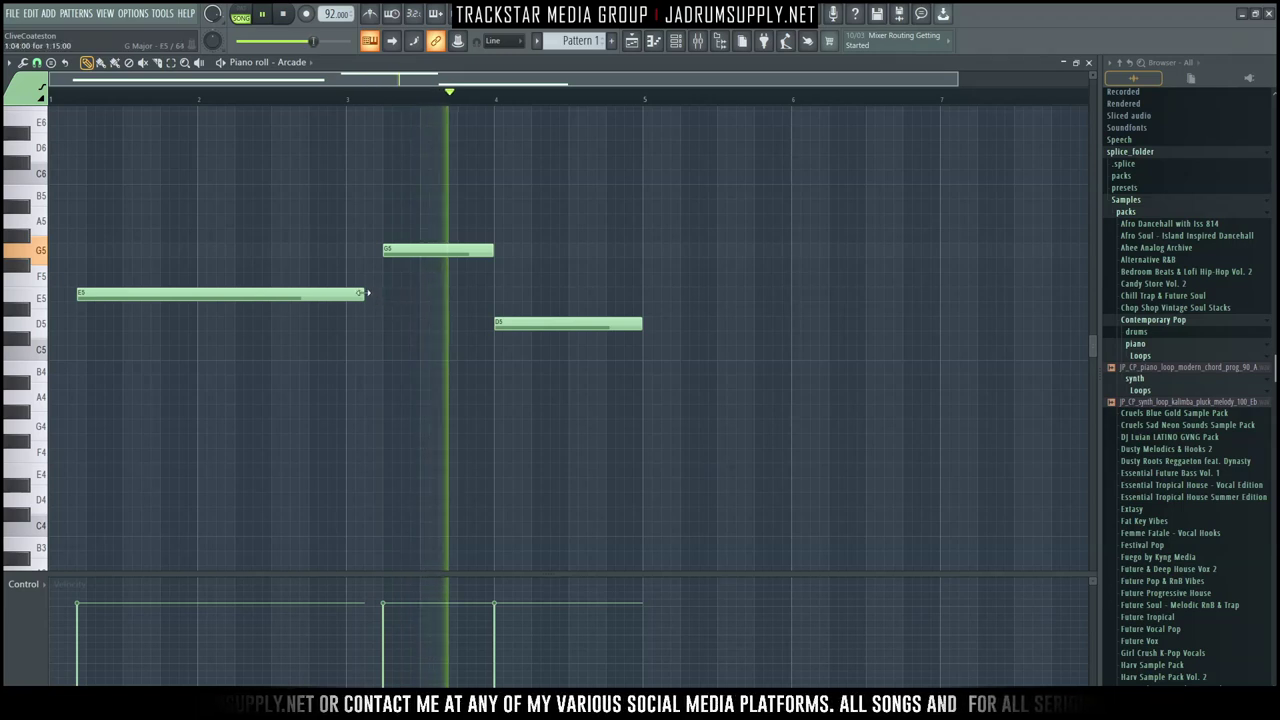
drag(364, 294, 345, 293)
key(space)
Step: Add an F5 note at bar 3 and shorten it to four steps, ending where the G5 note starts
click(349, 191)
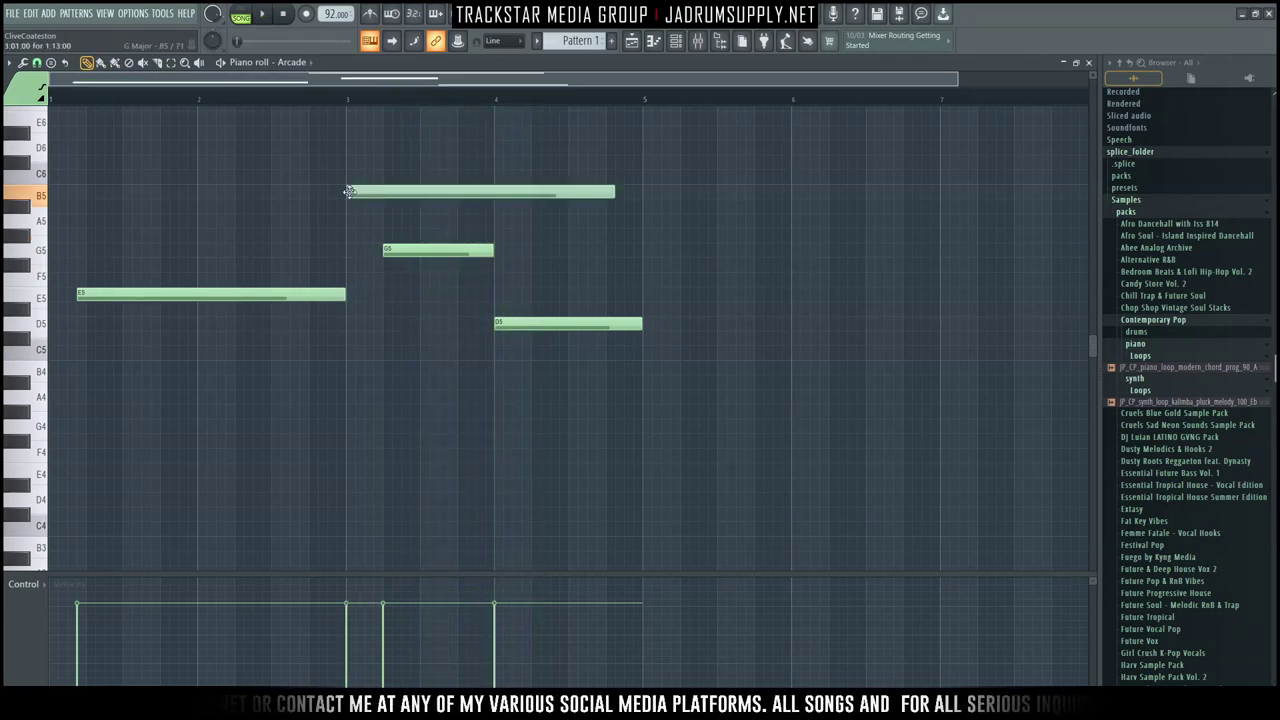
drag(349, 191, 359, 287)
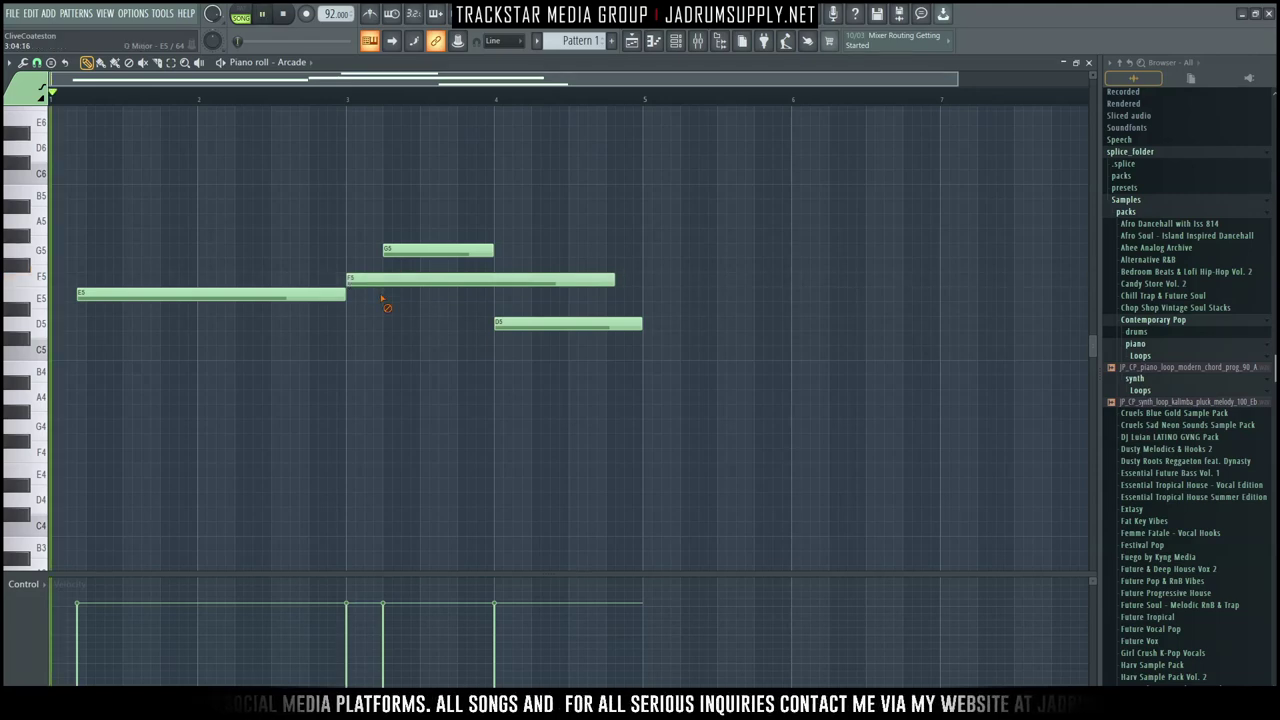
right_click(387, 283)
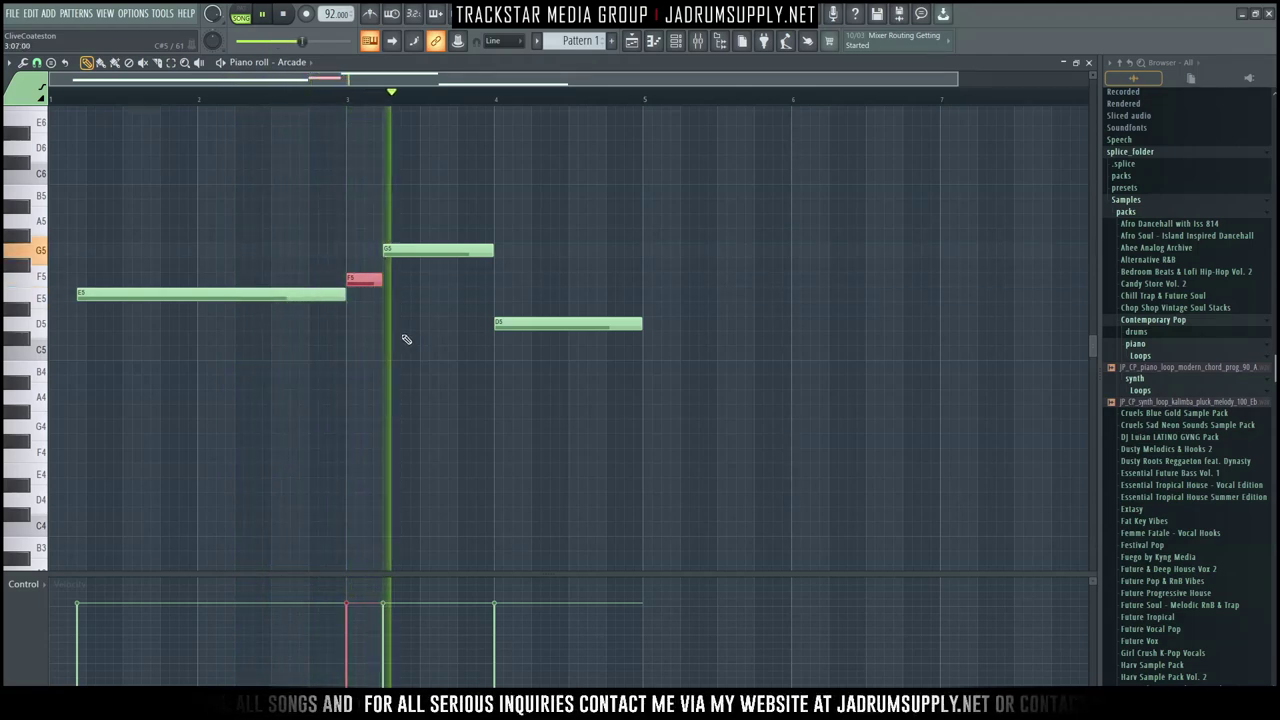
Step: Try an extra two-step G5 note directly before the existing G5 note and delete it again
click(372, 251)
drag(477, 254, 385, 253)
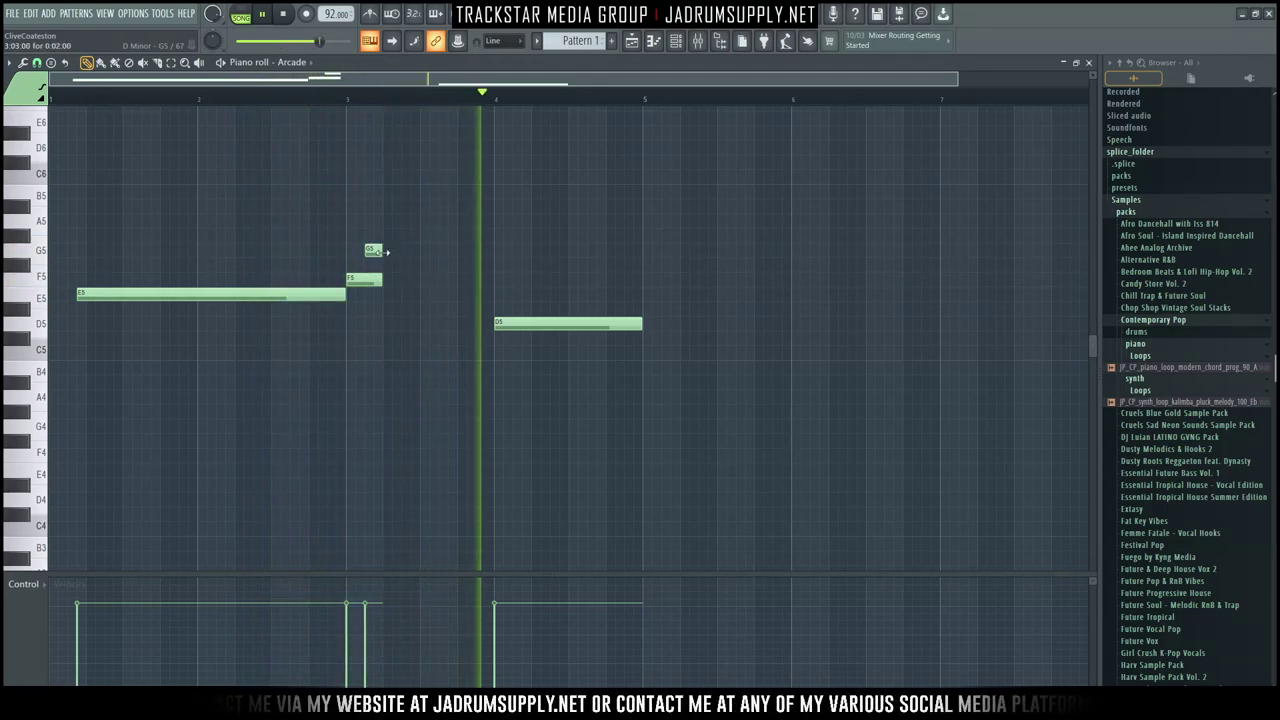
click(385, 251)
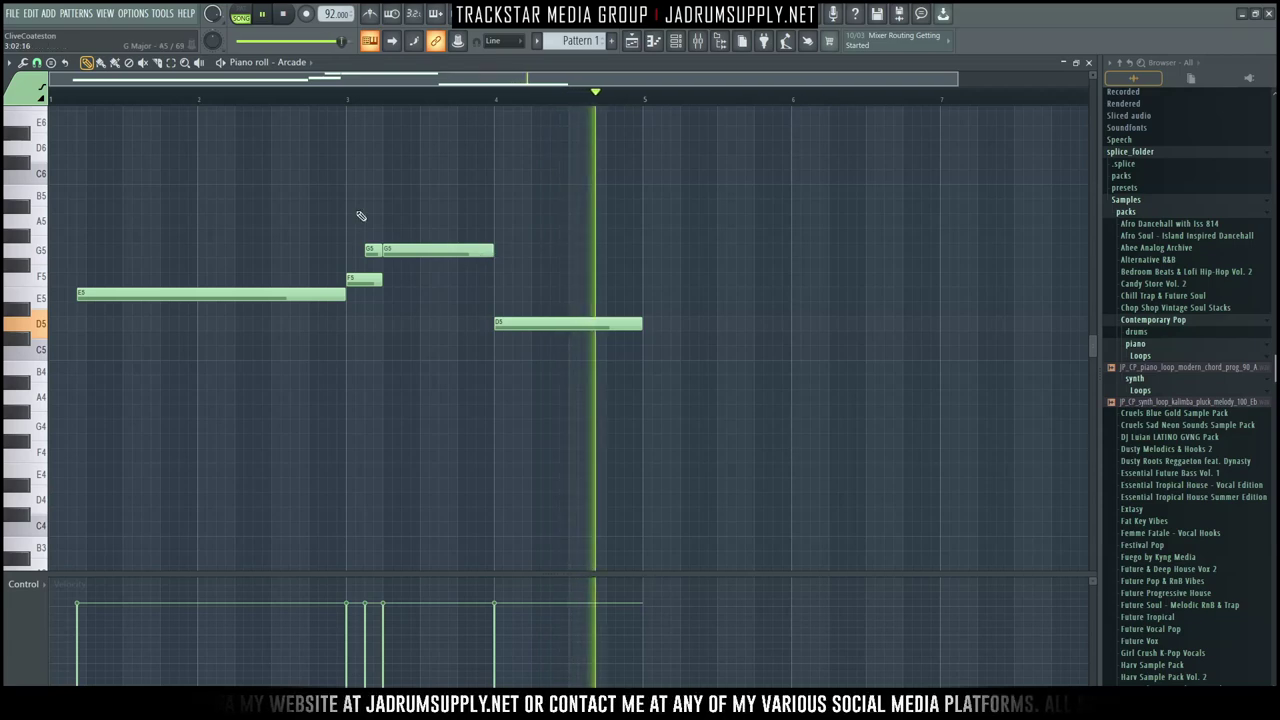
click(251, 94)
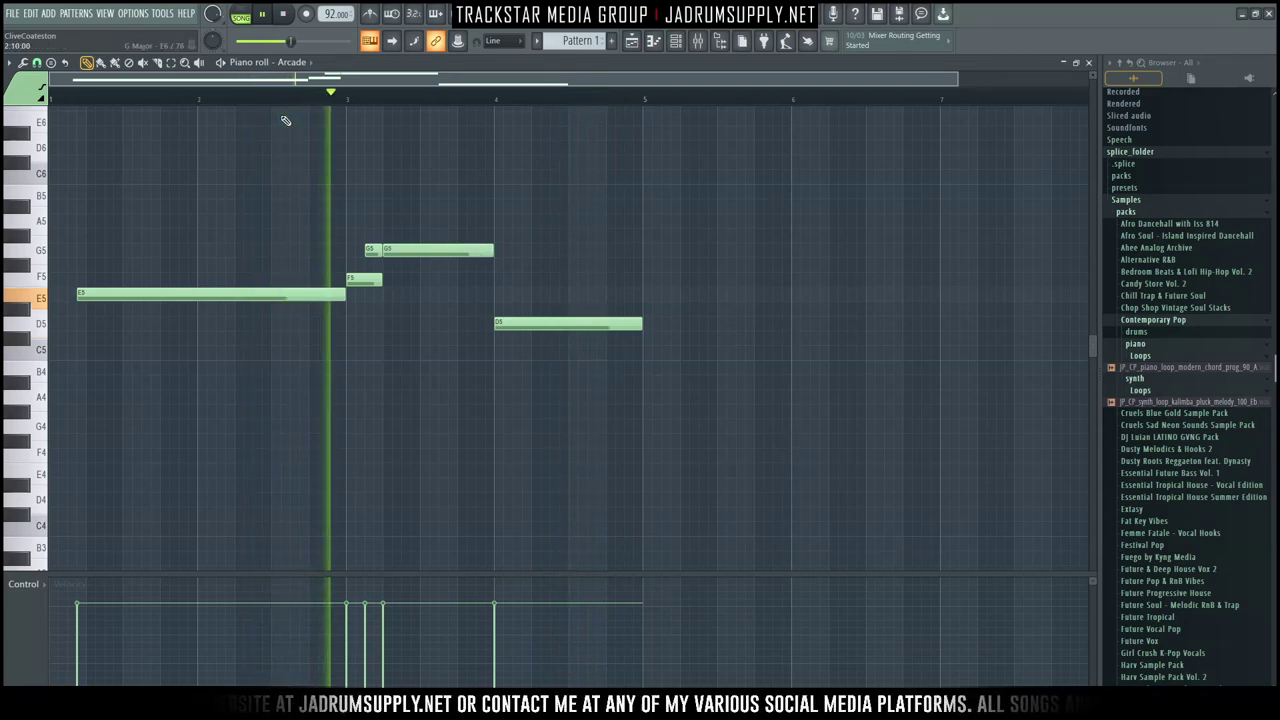
right_click(373, 249)
click(349, 94)
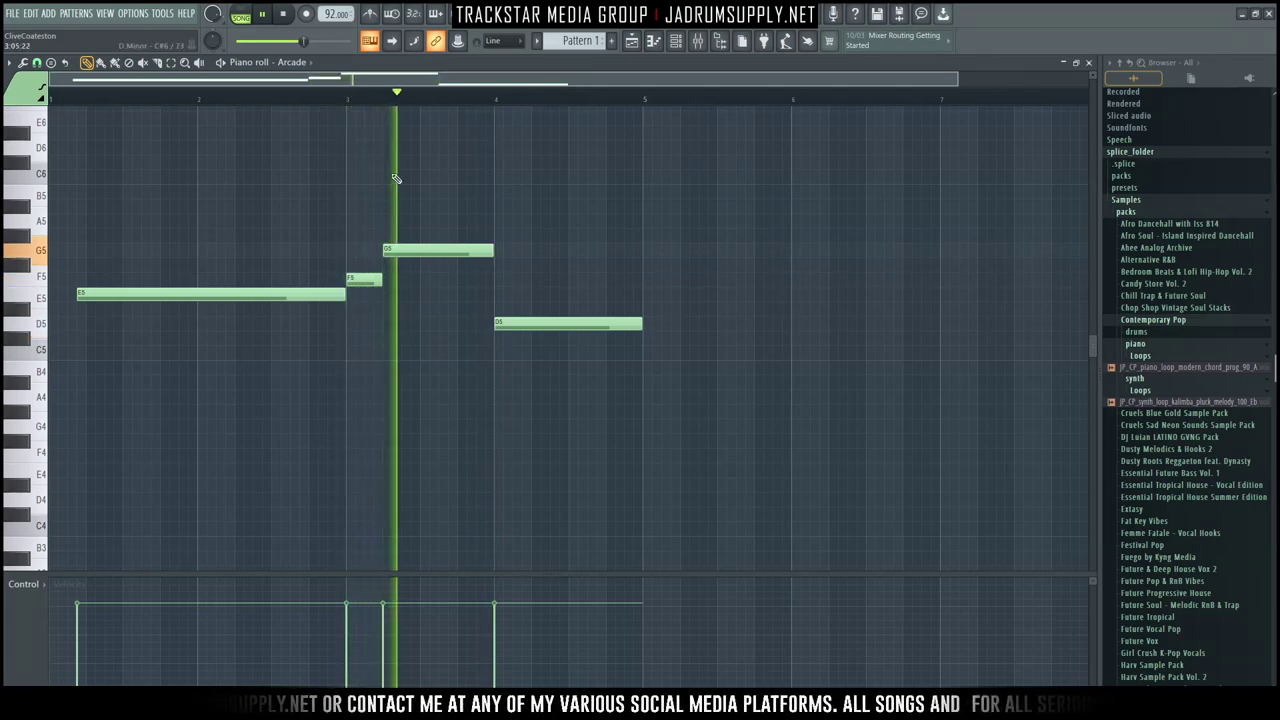
Step: Try starting the G5 note six steps after bar 3, then three steps after it, adjusting the F5 note's length
drag(381, 279, 426, 257)
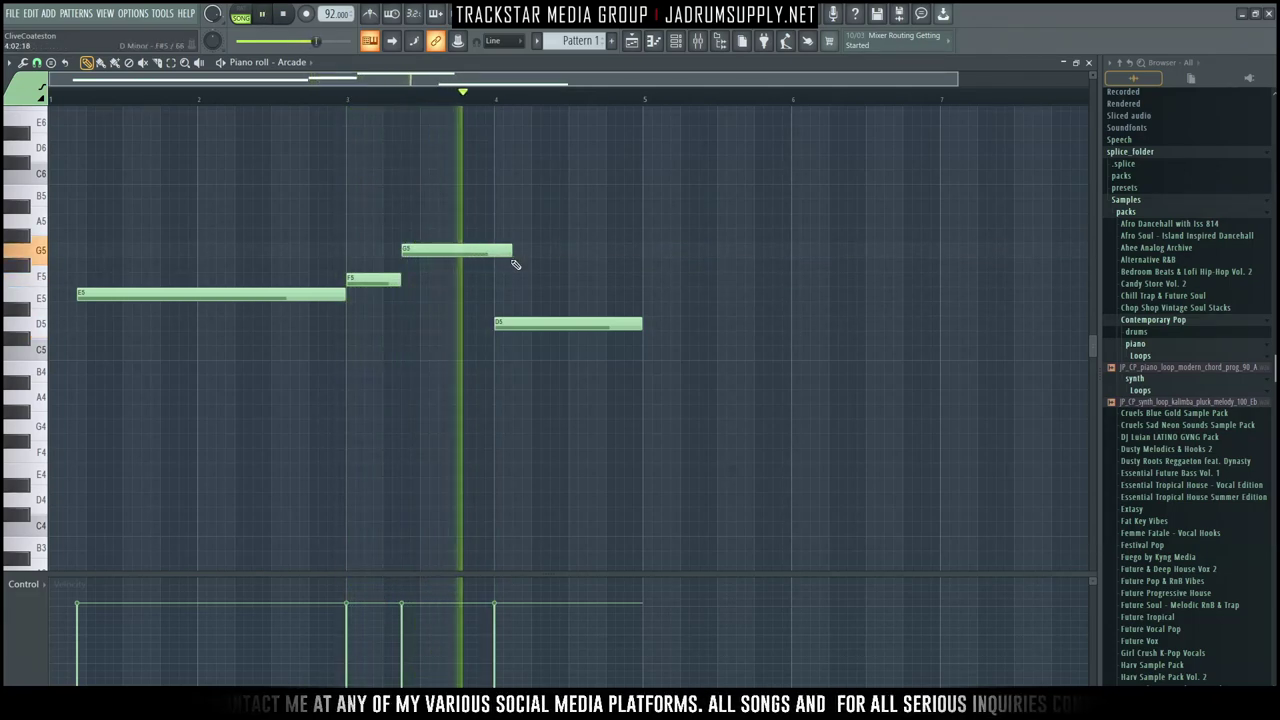
drag(511, 252, 490, 252)
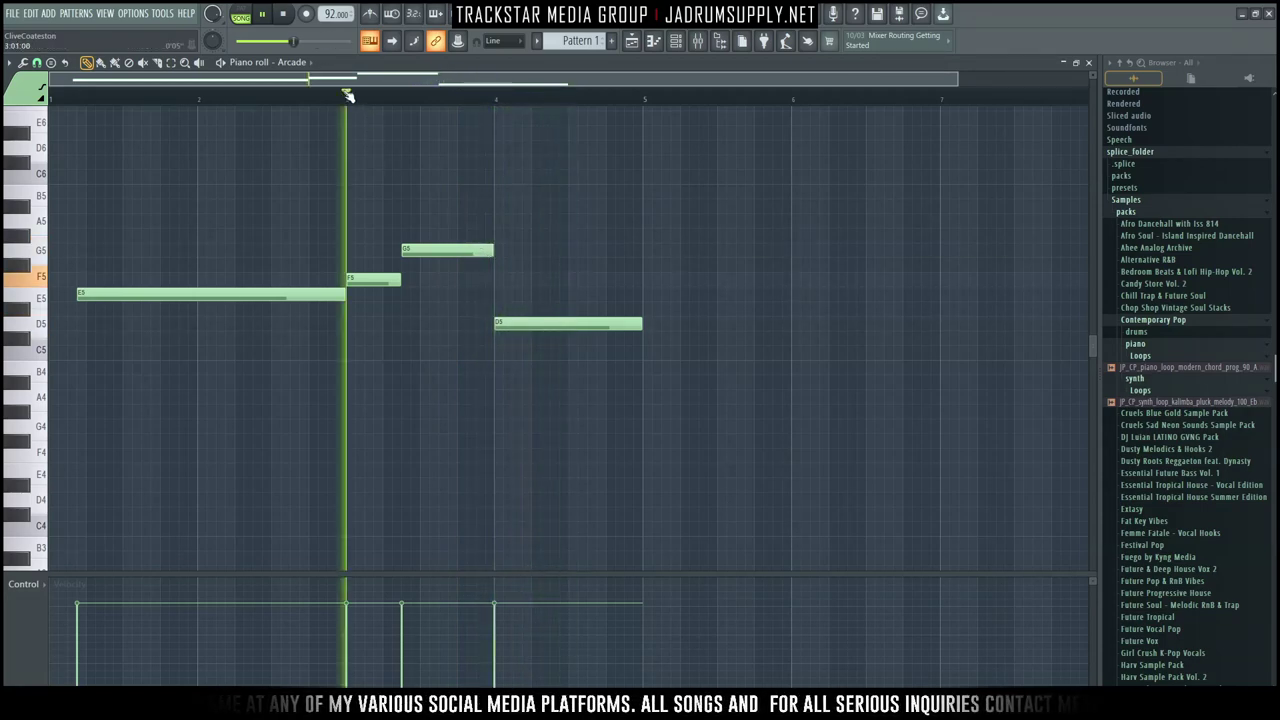
mouse_move(397, 229)
mouse_down()
mouse_move(385, 280)
mouse_move(392, 249)
mouse_up()
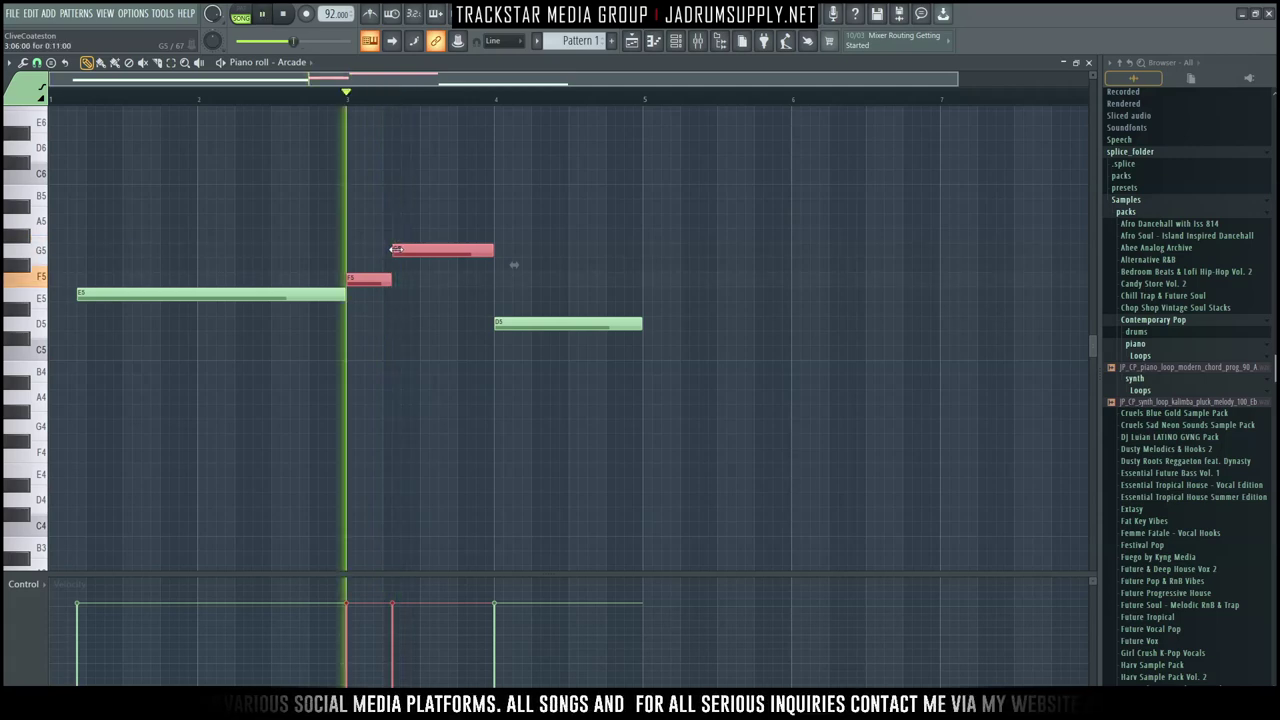
mouse_move(396, 249)
mouse_down()
mouse_move(385, 281)
mouse_move(376, 249)
mouse_up()
key(ctrl+d)
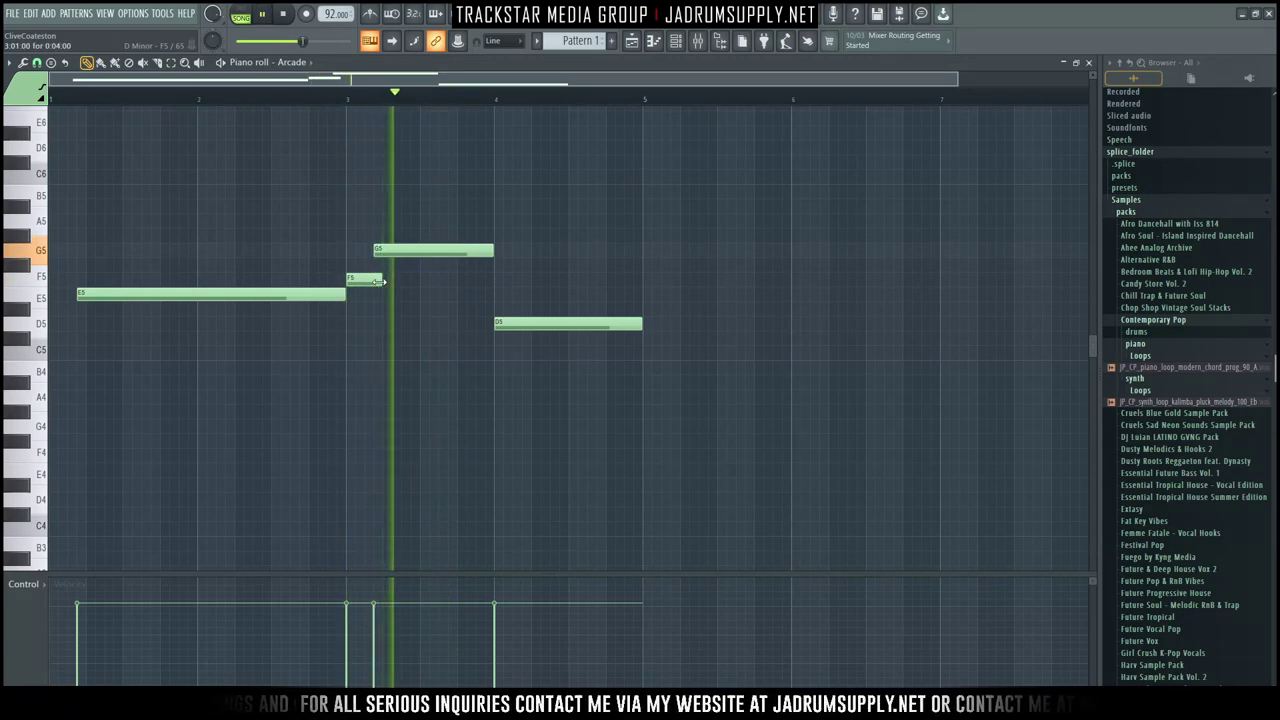
Step: Start the G5 note four steps after bar 3 and lengthen the F5 note to six steps
key(space)
key(space)
drag(373, 250, 419, 279)
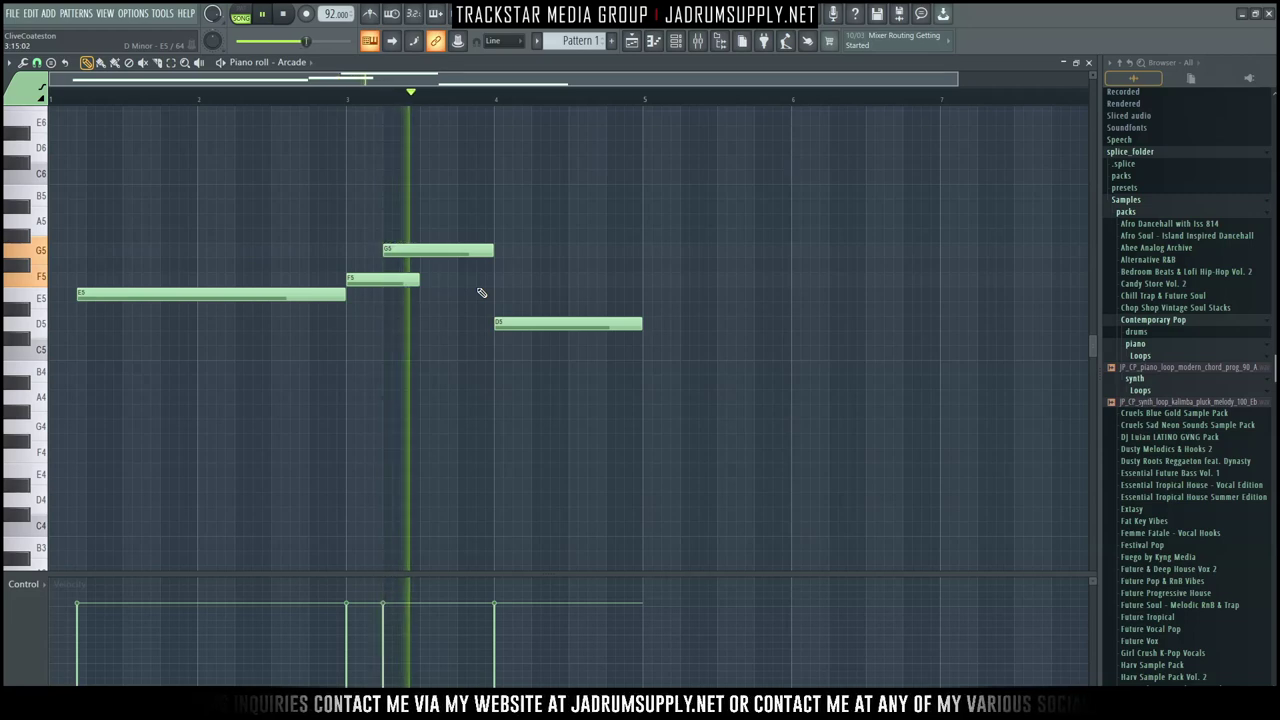
drag(413, 280, 401, 280)
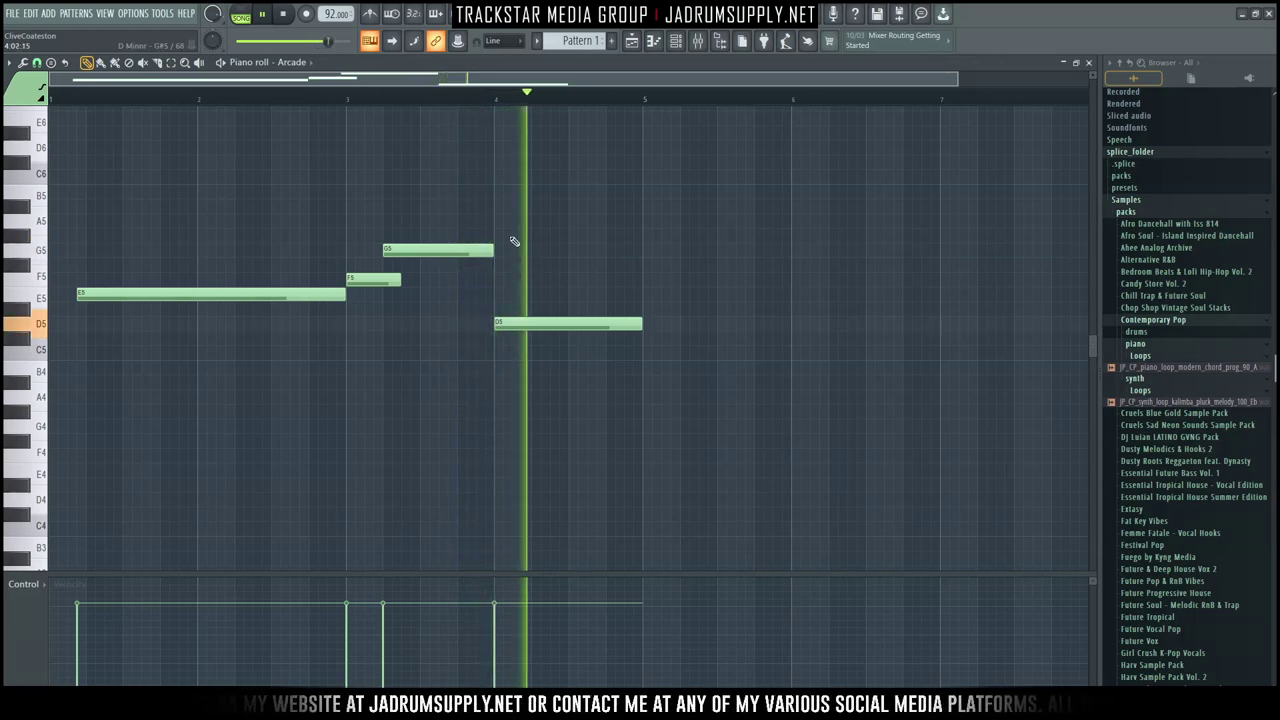
Step: Raise the Tape Delay, Hype and Wave macros of Arcade slightly and set Mod Verb to about 0.65
click(675, 40)
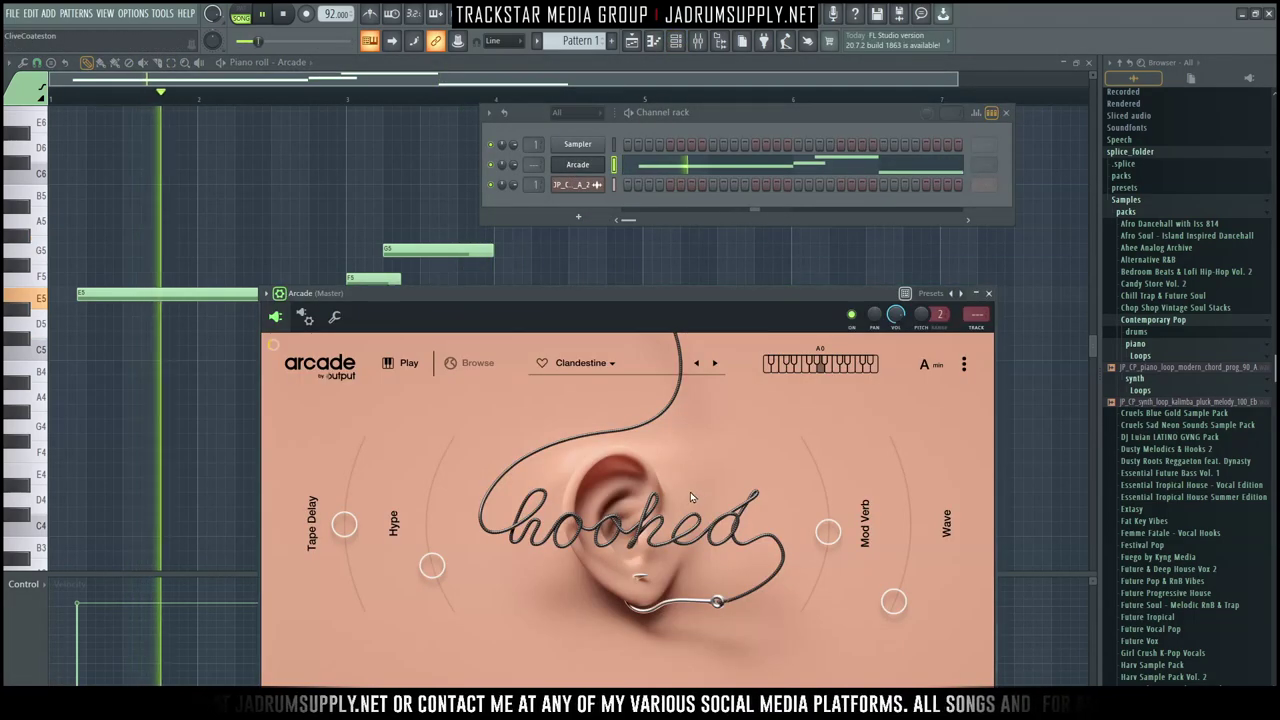
drag(838, 522, 907, 583)
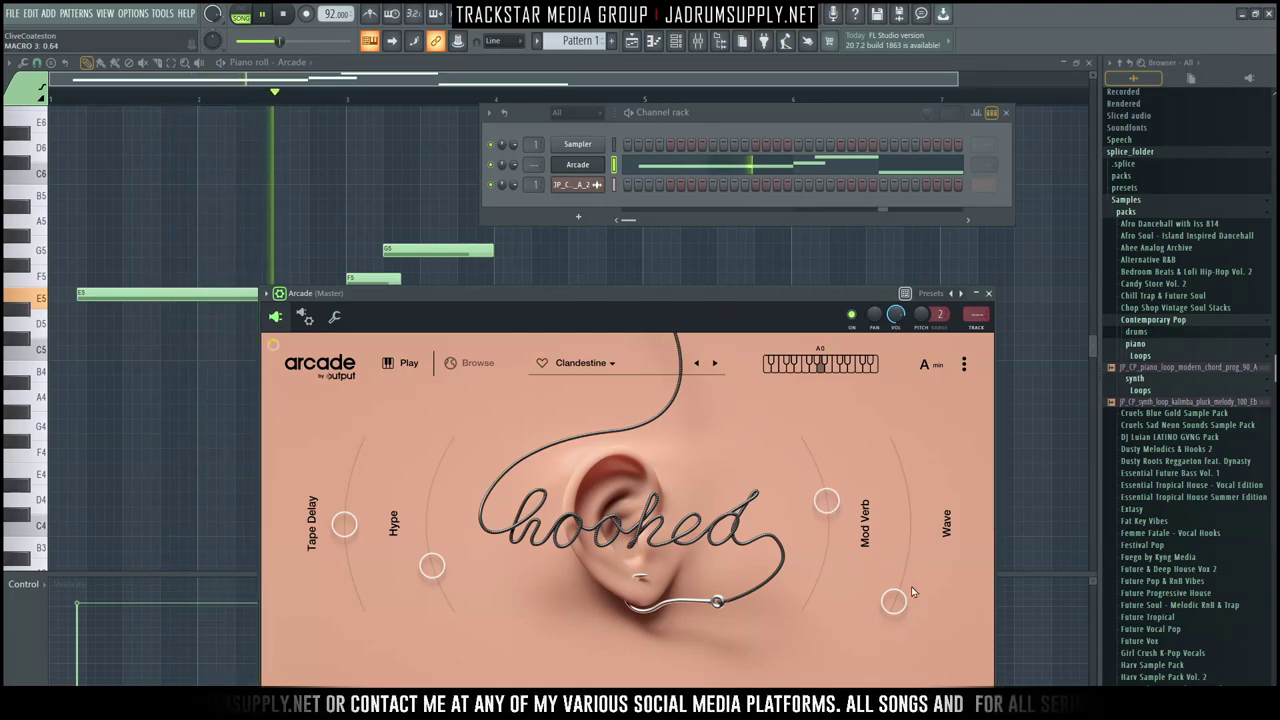
drag(432, 566, 406, 509)
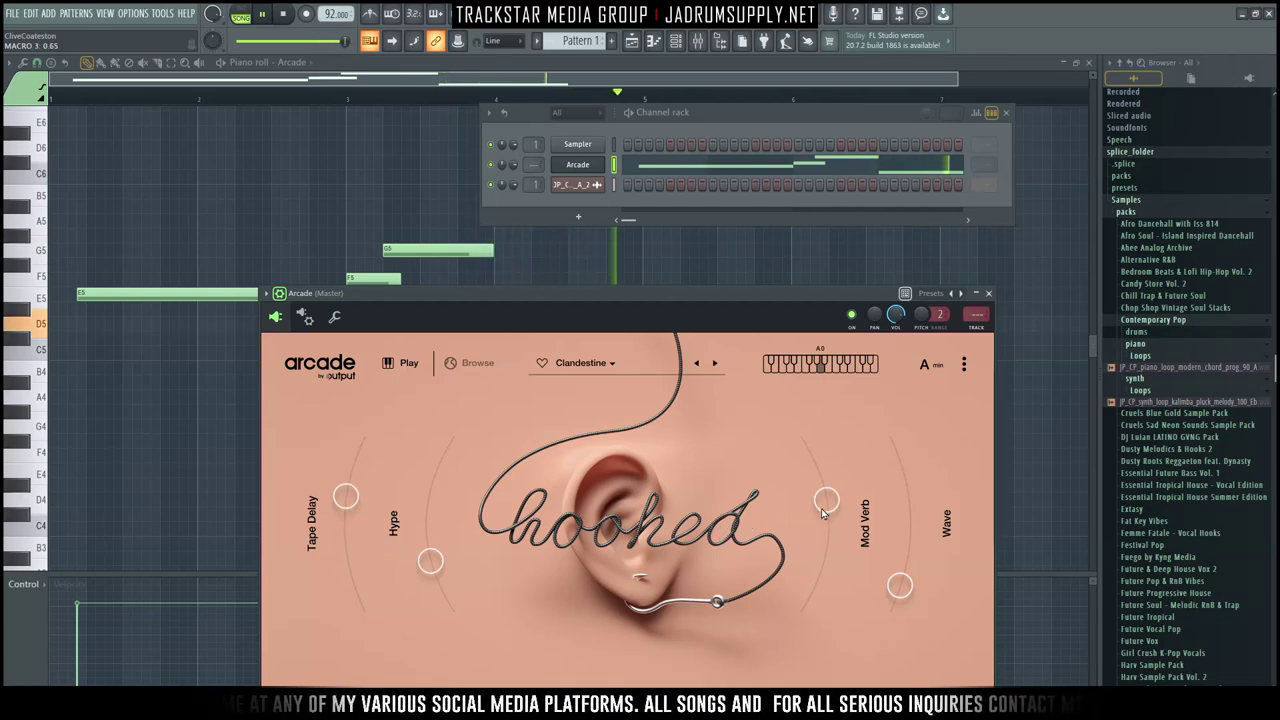
drag(697, 293, 664, 245)
click(577, 164)
Step: Lower the piano loop's channel volume to 72% and stop playback
drag(514, 185, 514, 197)
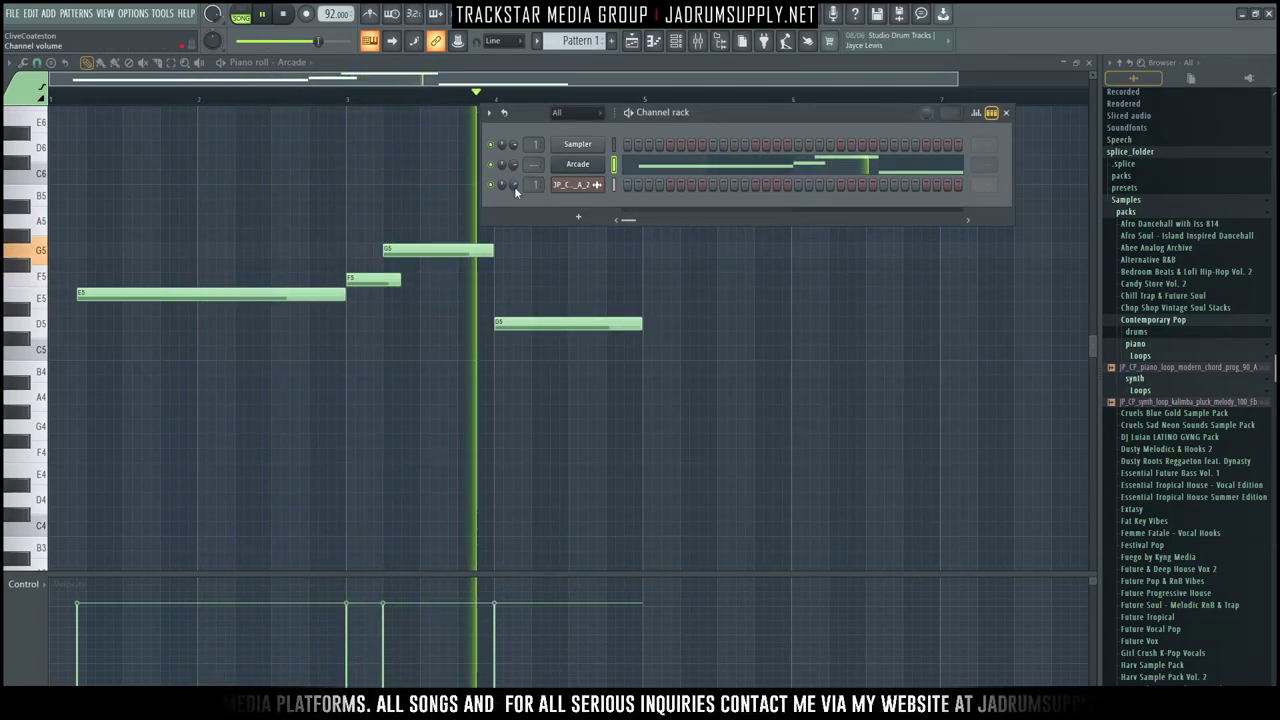
mouse_move(515, 187)
mouse_down()
mouse_move(515, 209)
mouse_move(515, 185)
mouse_up()
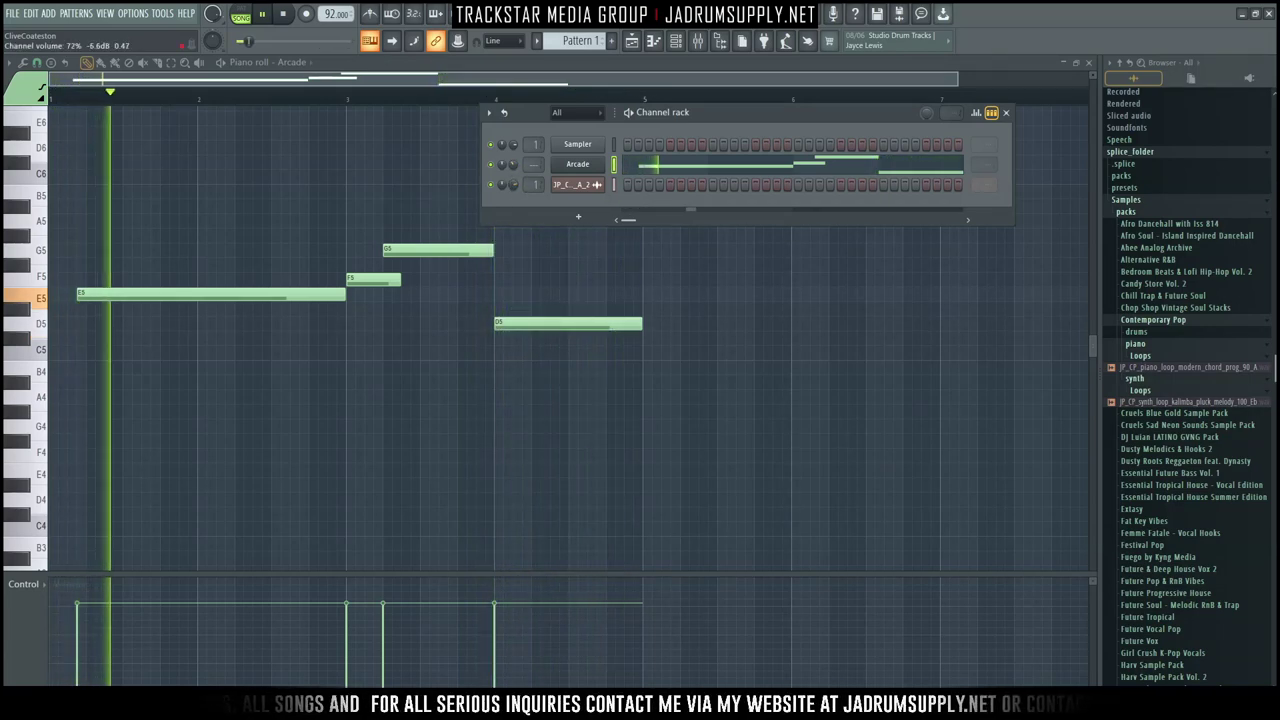
key(space)
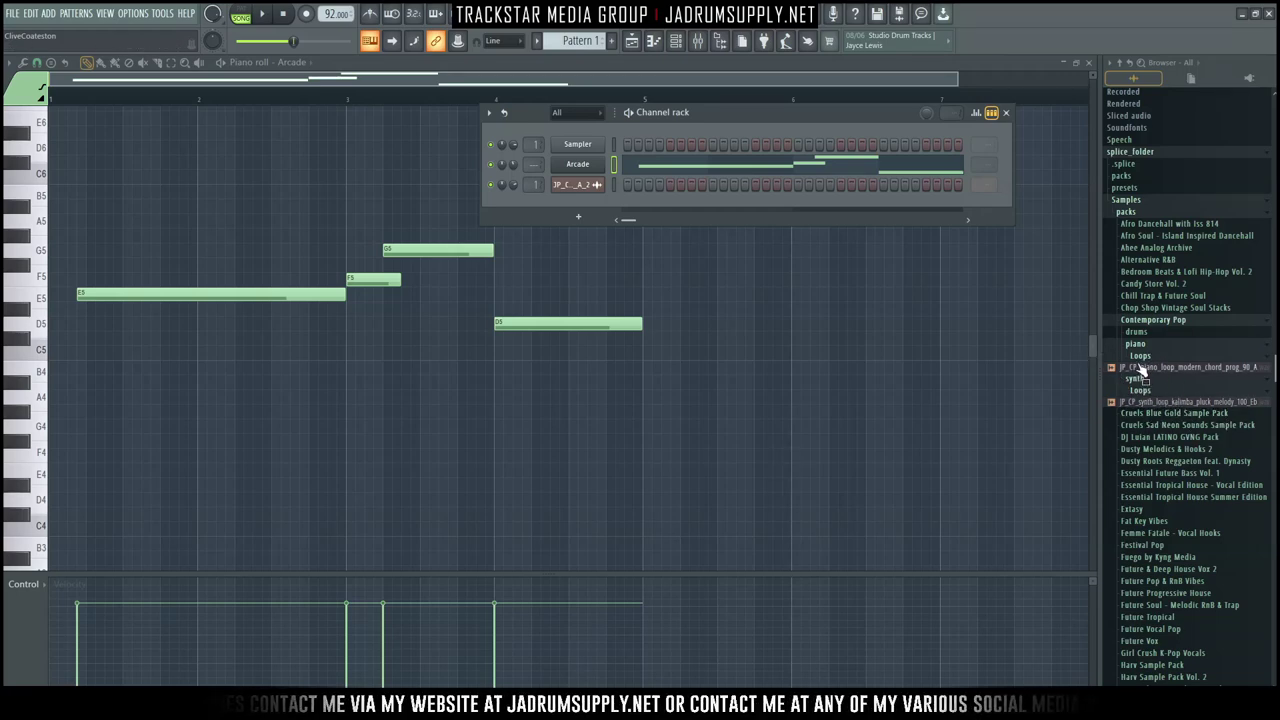
Step: Collapse the Contemporary Pop pack and open the 10. EXCLUSIVE MEGA PACK sample folder
click(1164, 321)
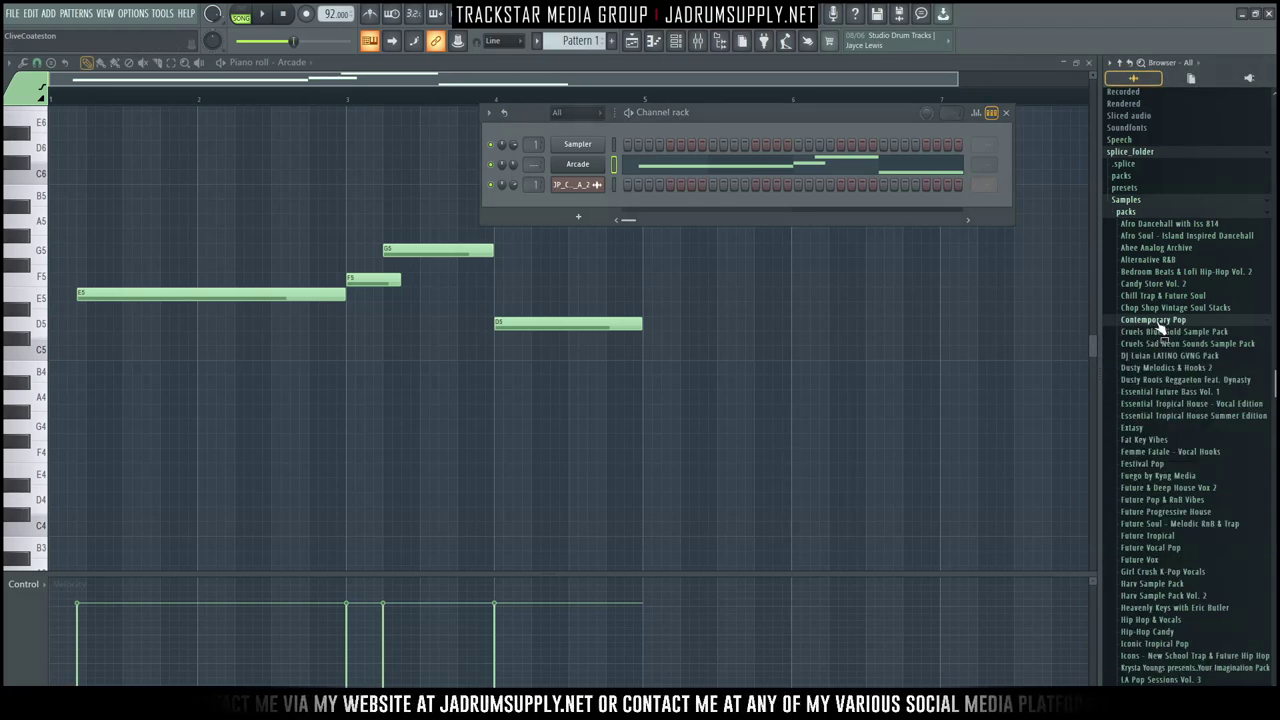
click(1176, 298)
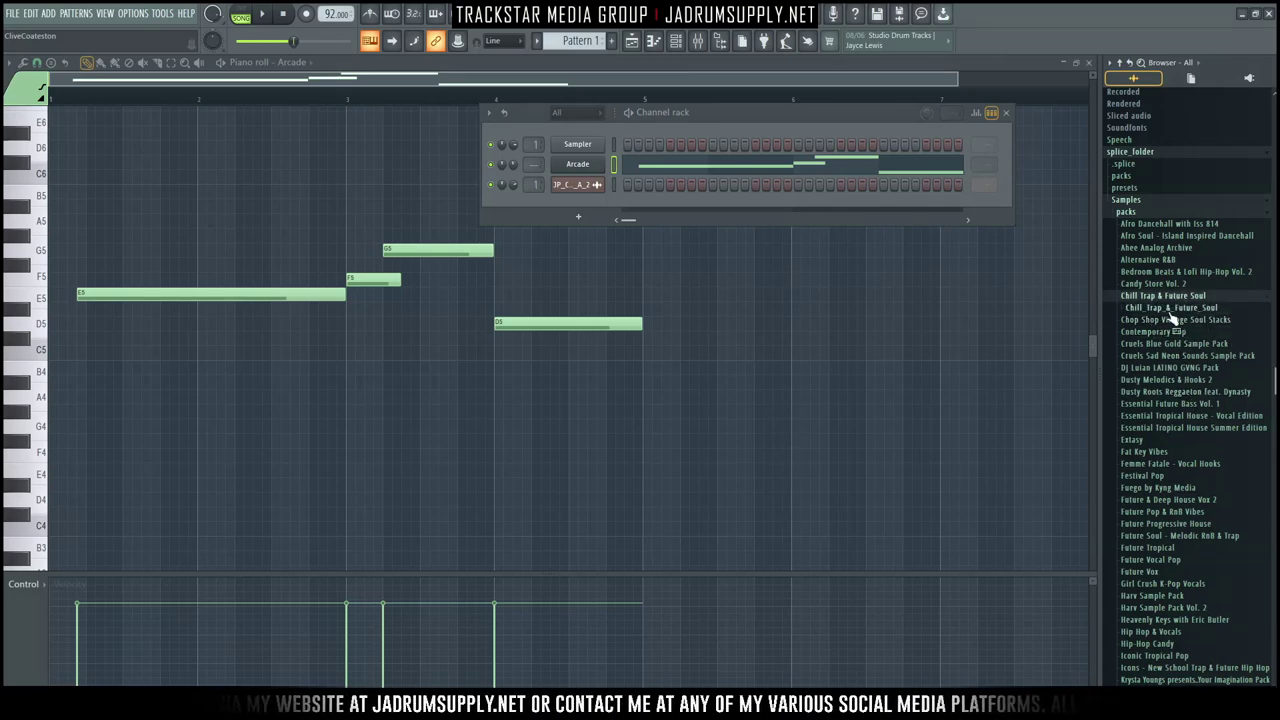
scroll(1130, 202, up, 10)
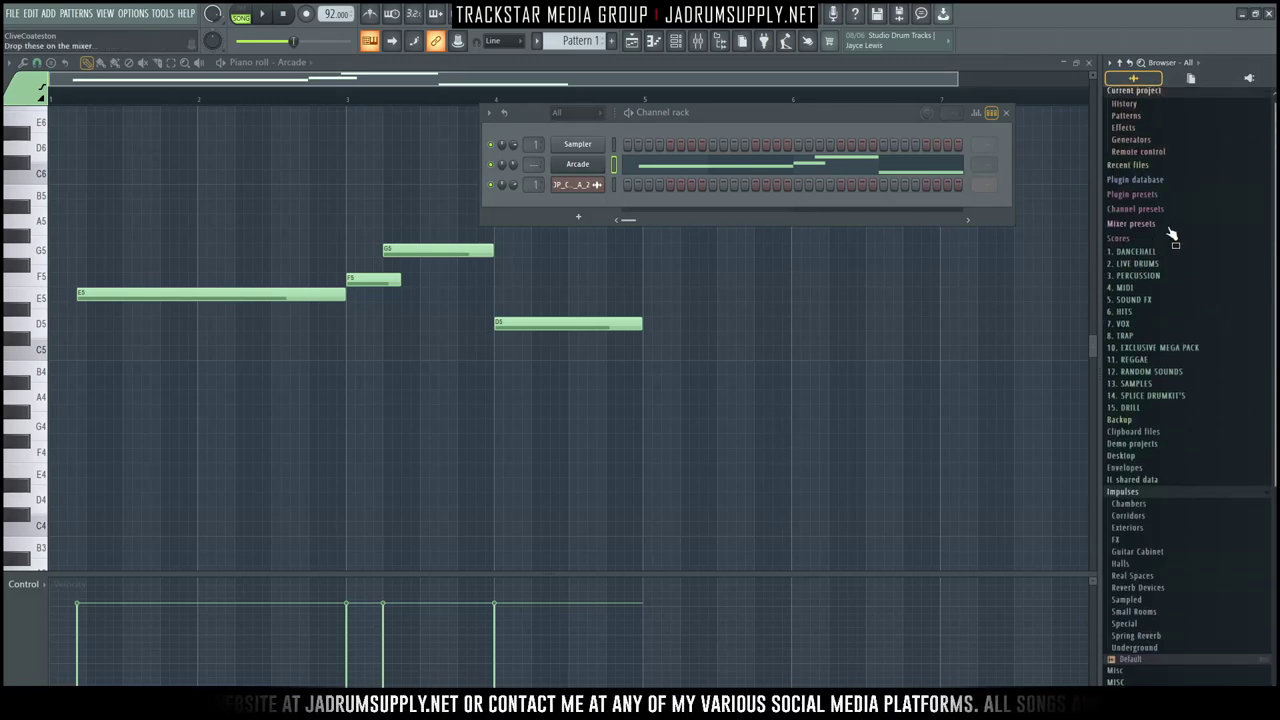
click(1176, 356)
scroll(1195, 377, down, 2)
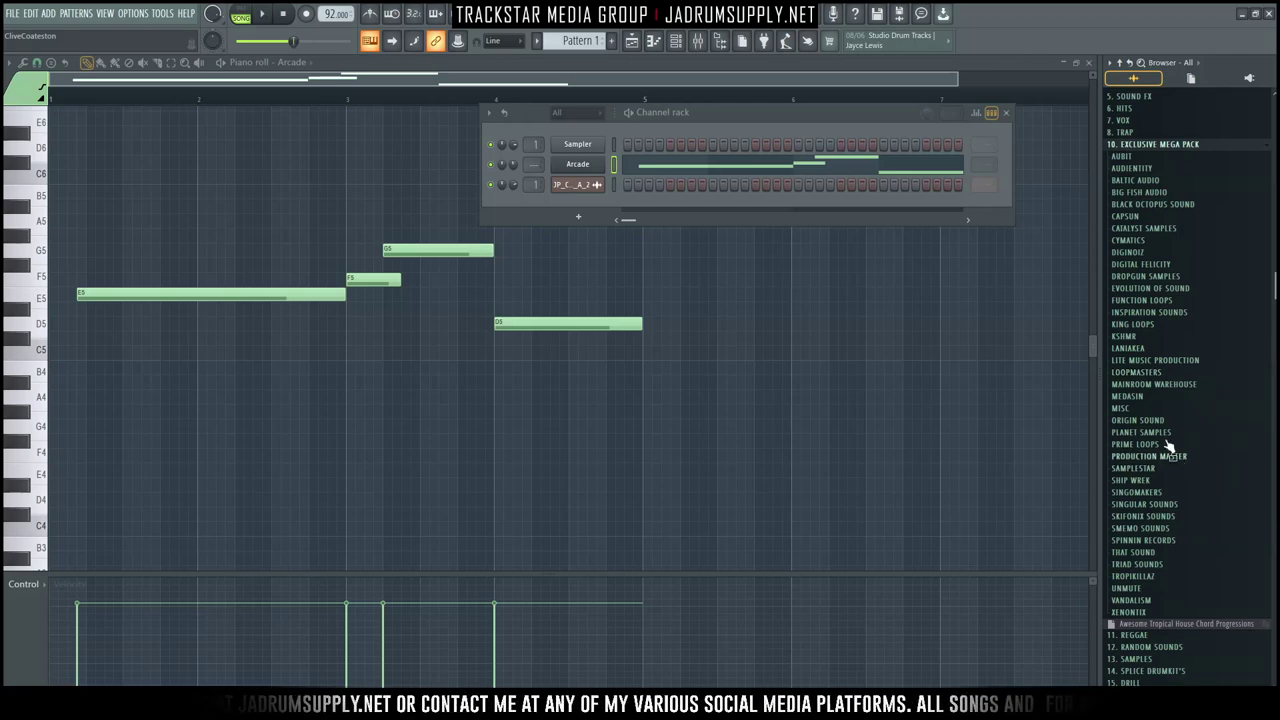
Step: Open the Snare folder among the drum and percussion one-shots of CAPSUN's 420 The Smokers Kit Vol. 2
click(1126, 216)
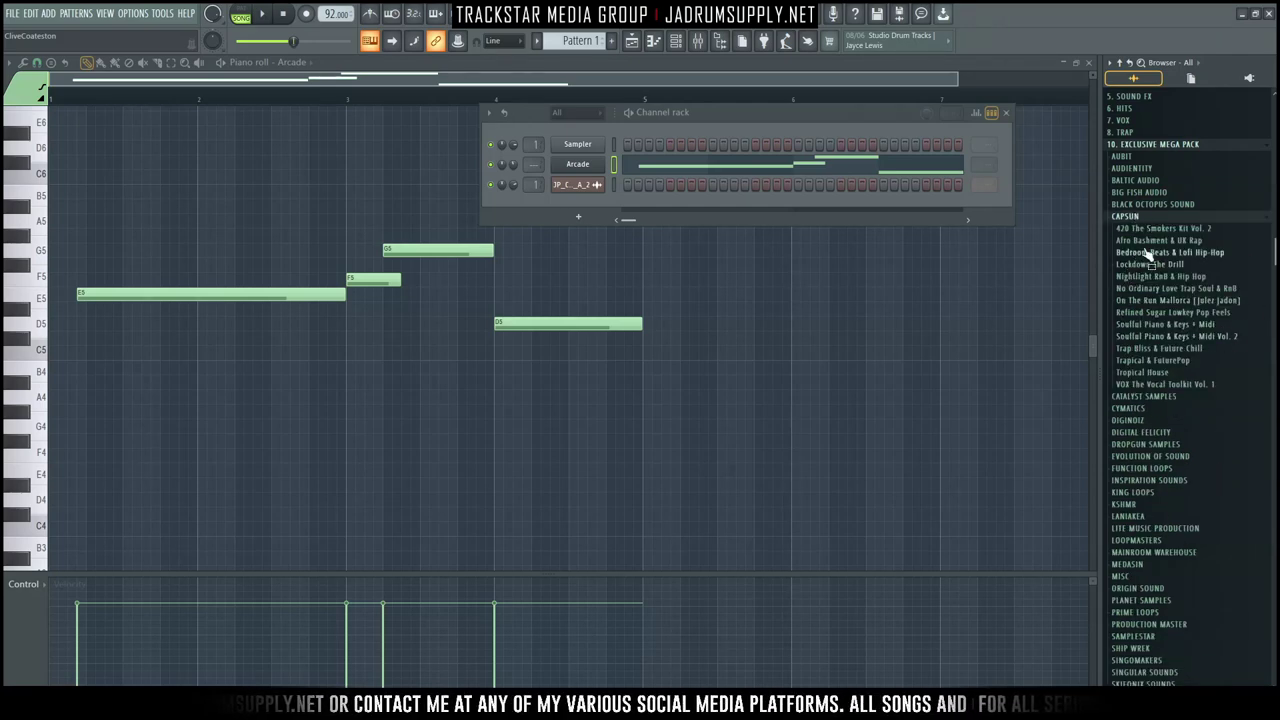
click(1186, 229)
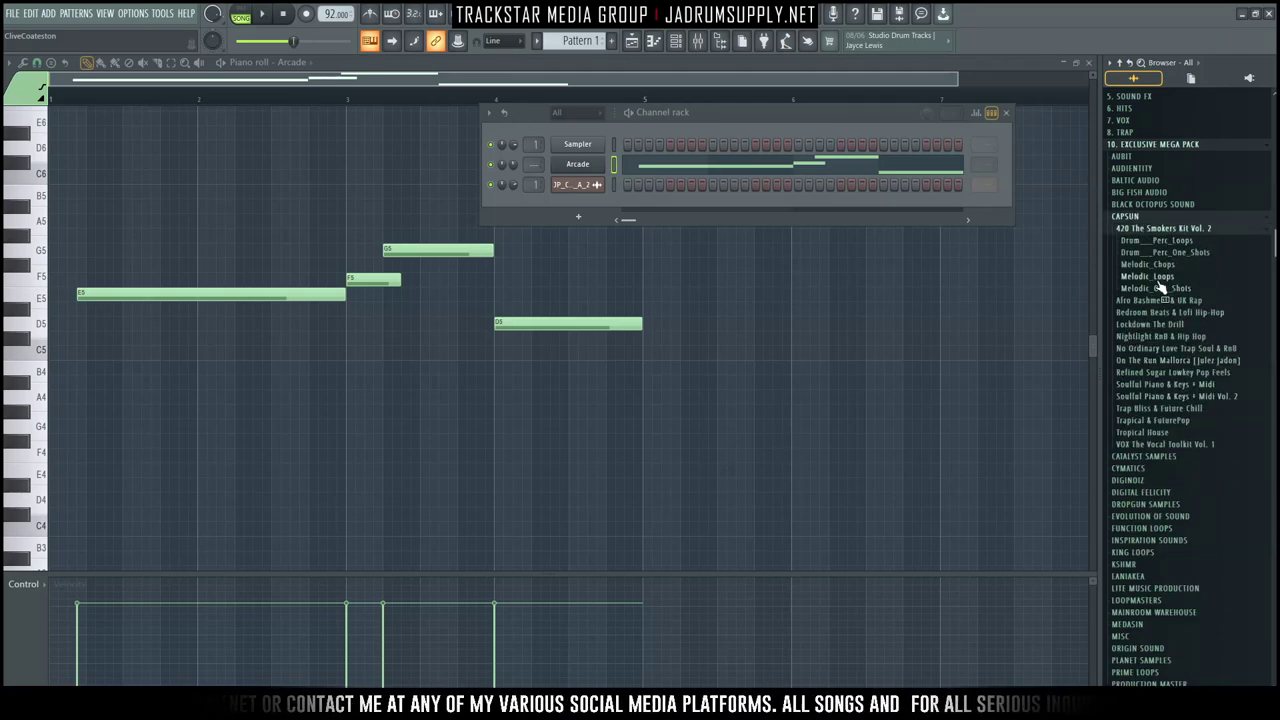
click(1168, 266)
click(1176, 266)
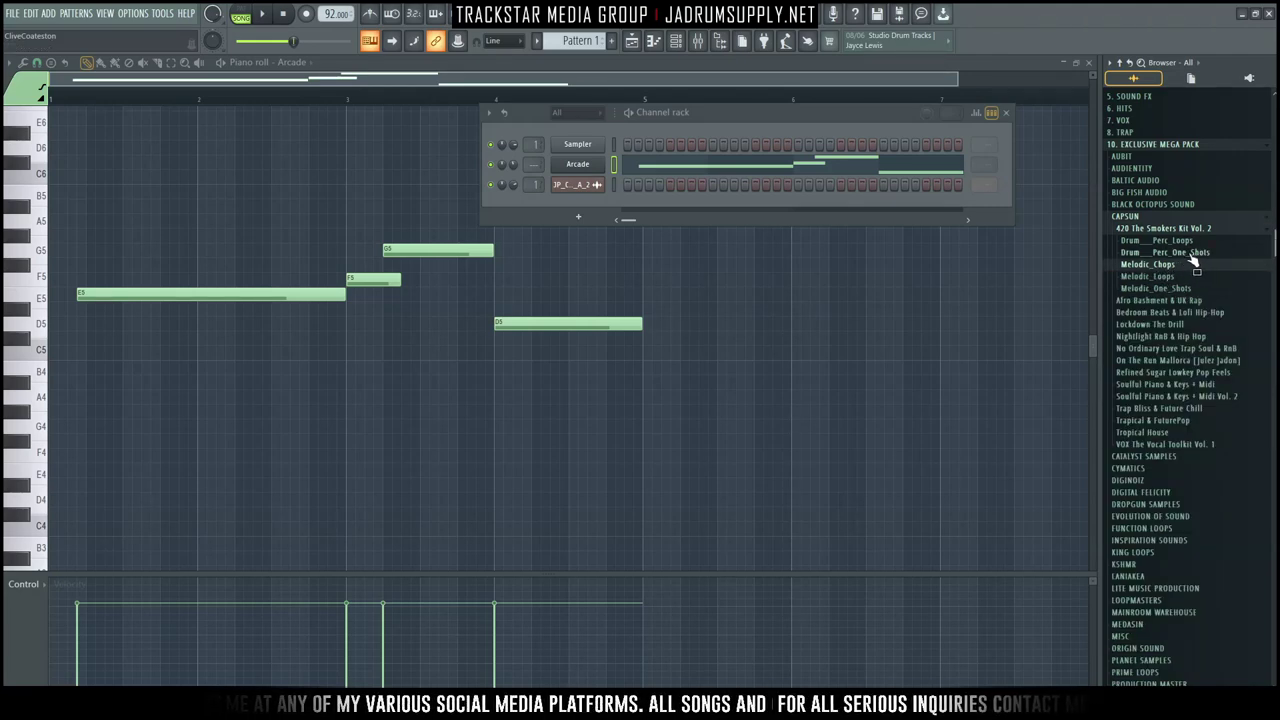
click(1190, 253)
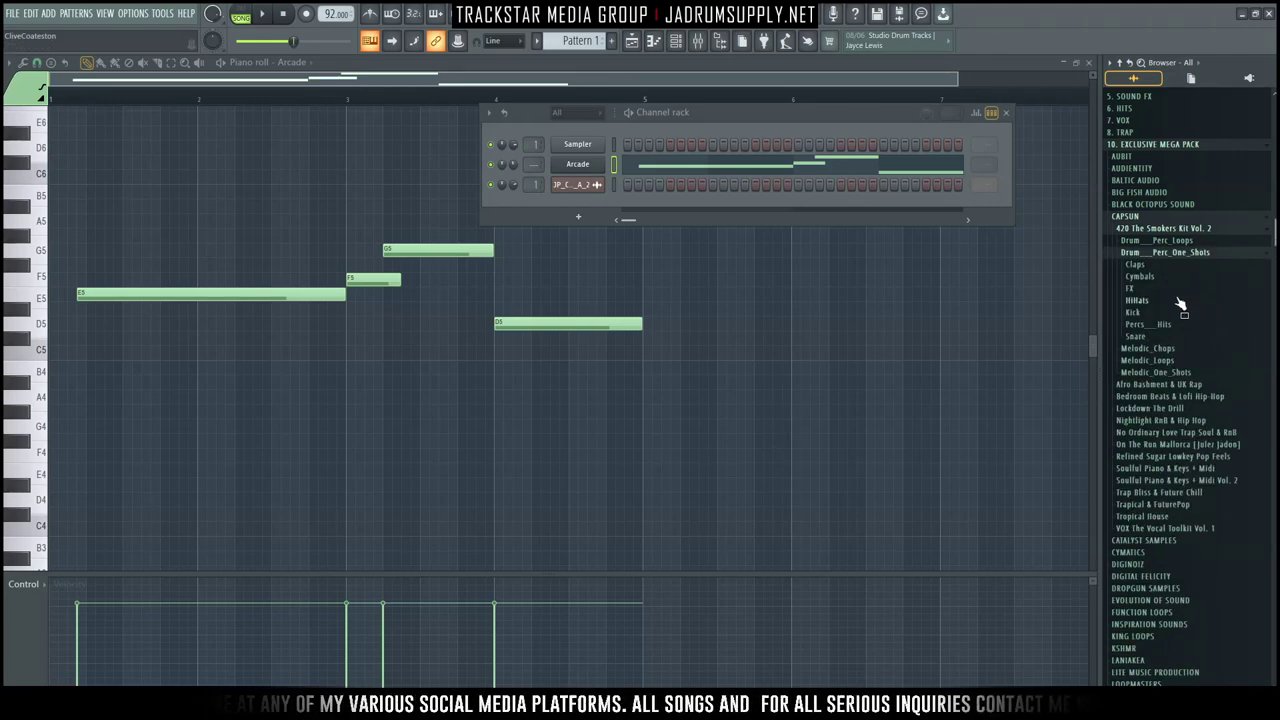
click(1137, 337)
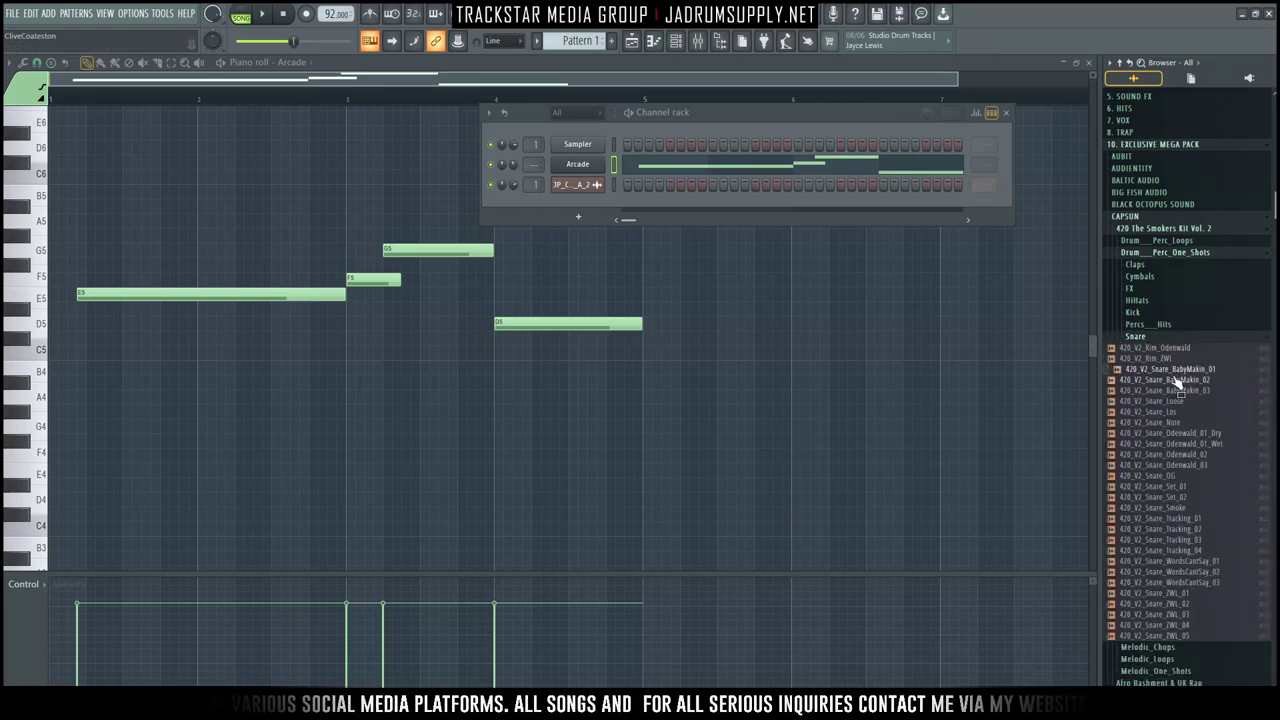
Step: Audition the snare samples and load 420_V2_Rim_ZWL as a new sampler channel
key(space)
right_click(1180, 386)
click(1180, 387)
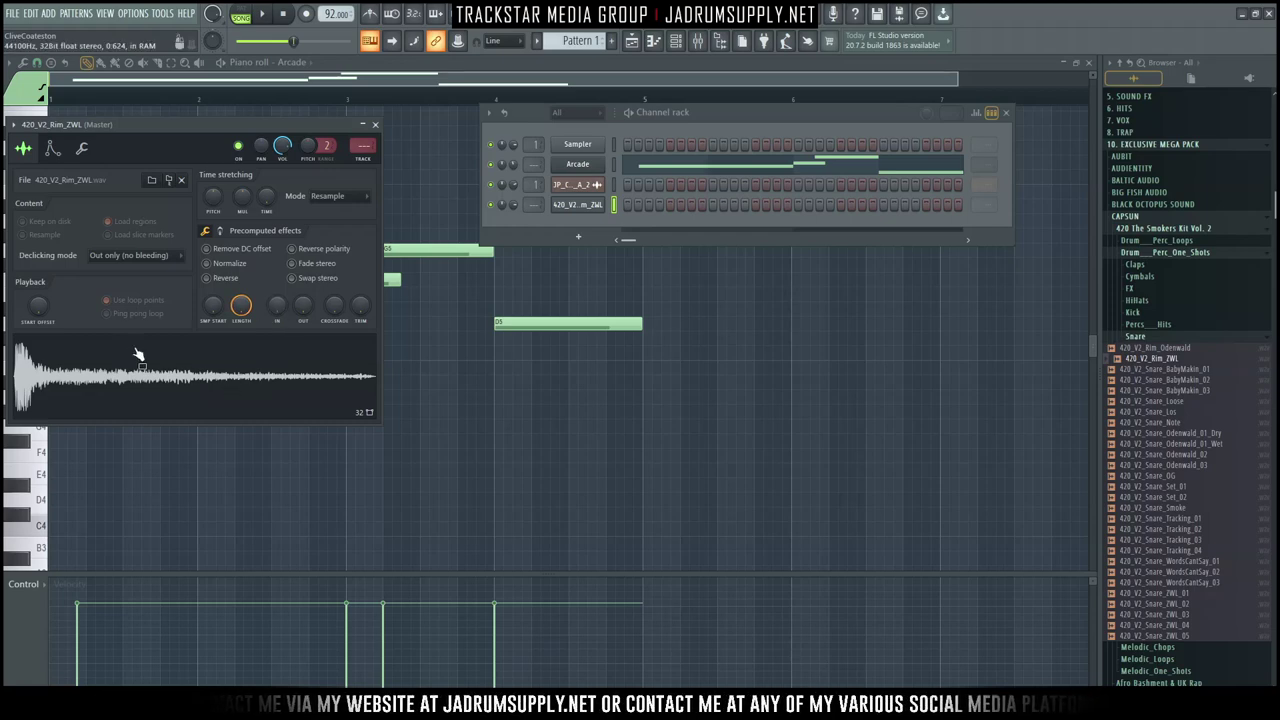
key(space)
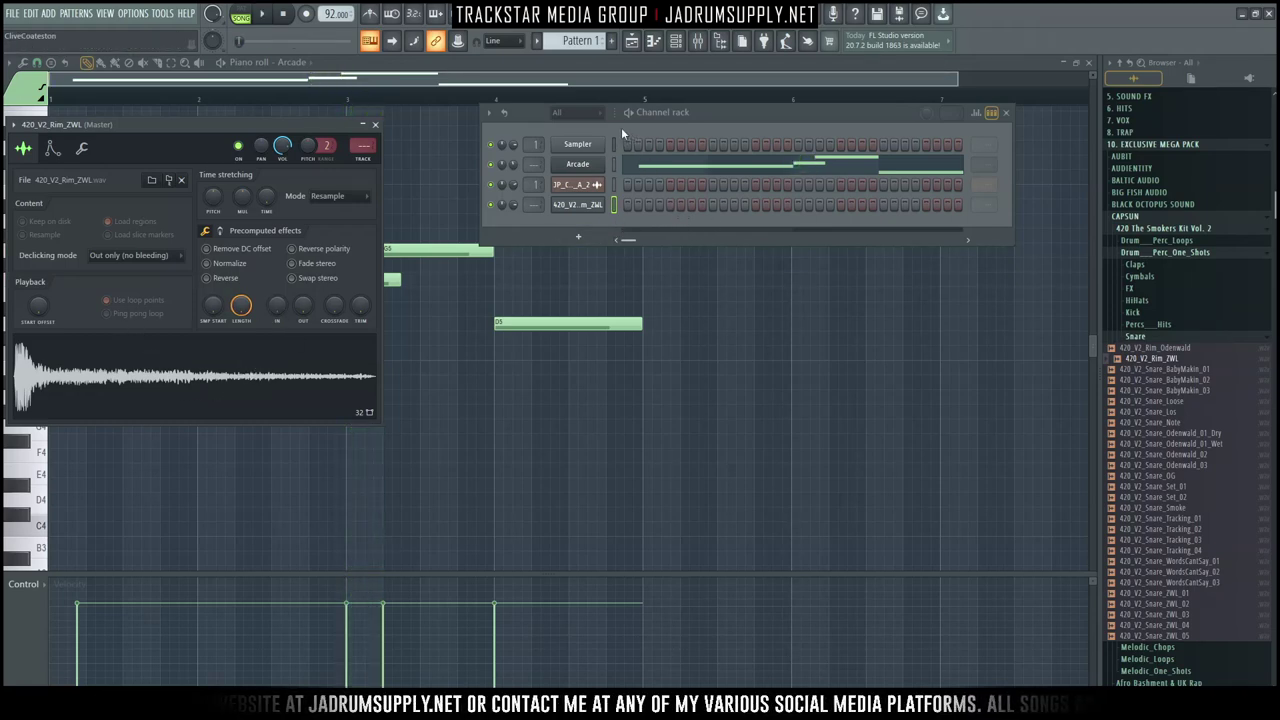
Step: Place 420_V2_Rim_ZWL hits on steps 13 and 29 and turn on channel rack looping with the rim set to Bar
click(756, 208)
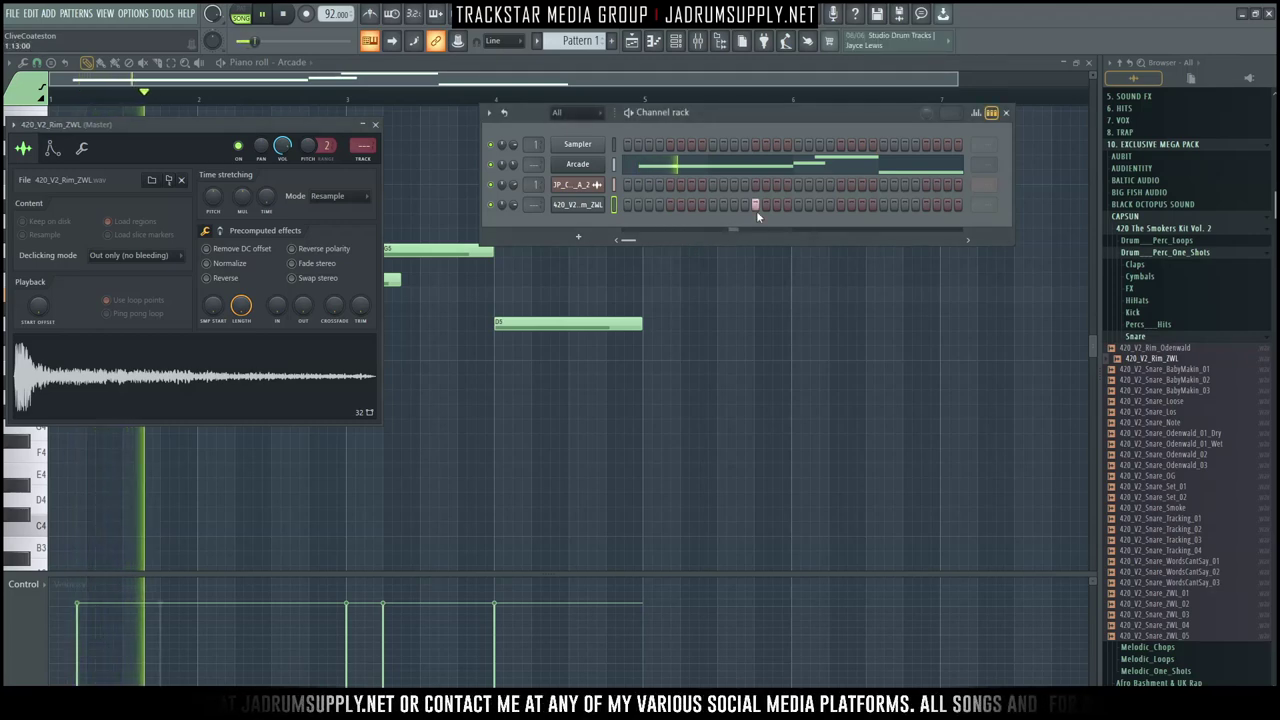
click(922, 206)
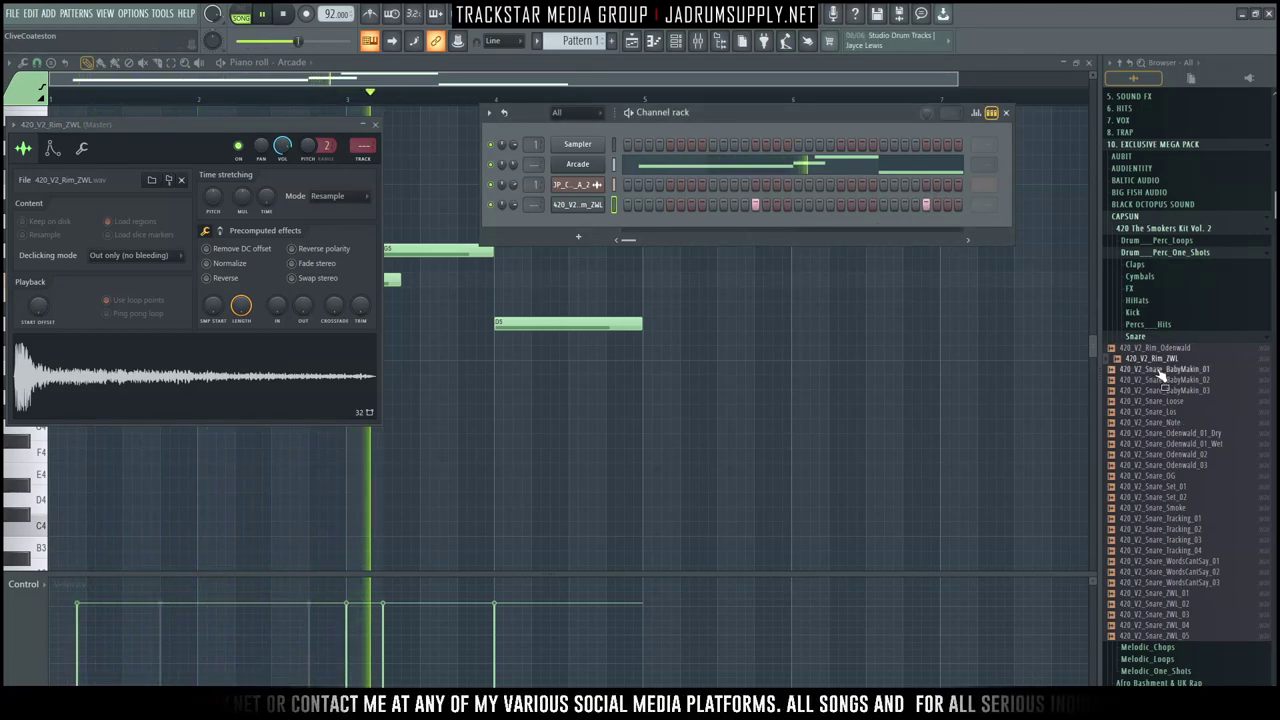
click(506, 113)
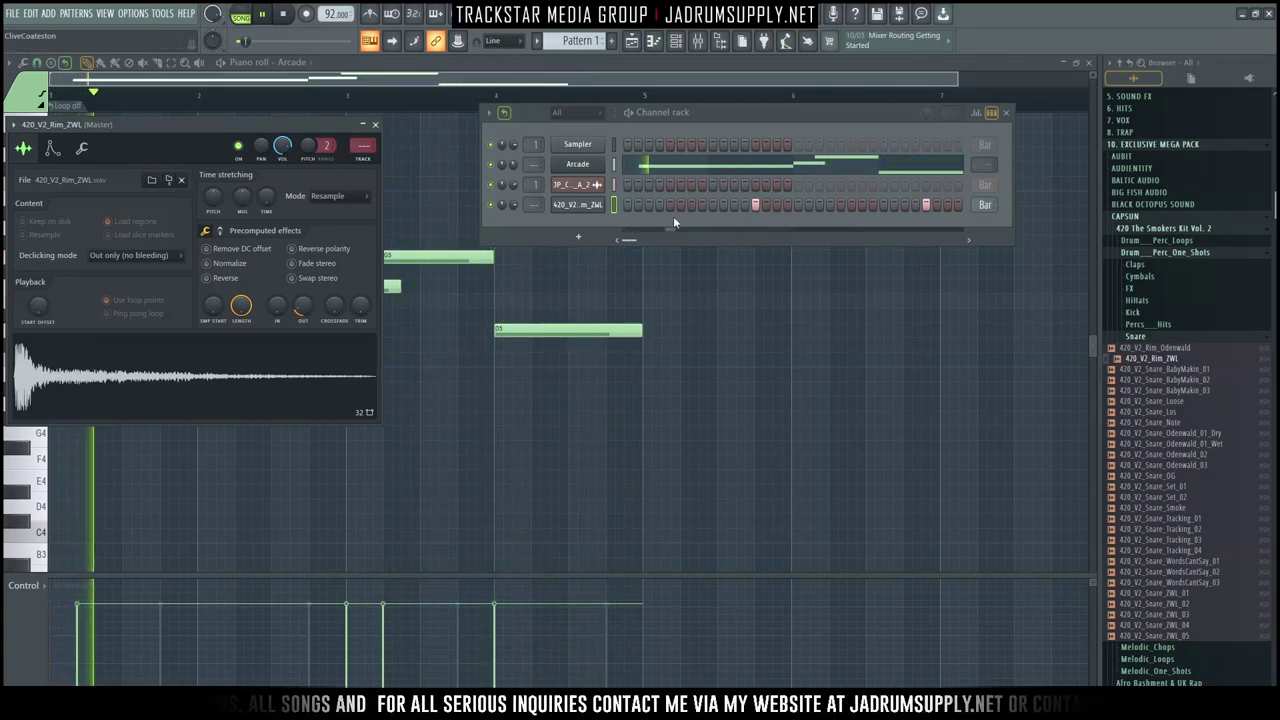
Step: Turn off the Bar loop in the rim channel's piano roll and duplicate its two C5 notes into bars 3 and 4
right_click(580, 206)
click(630, 203)
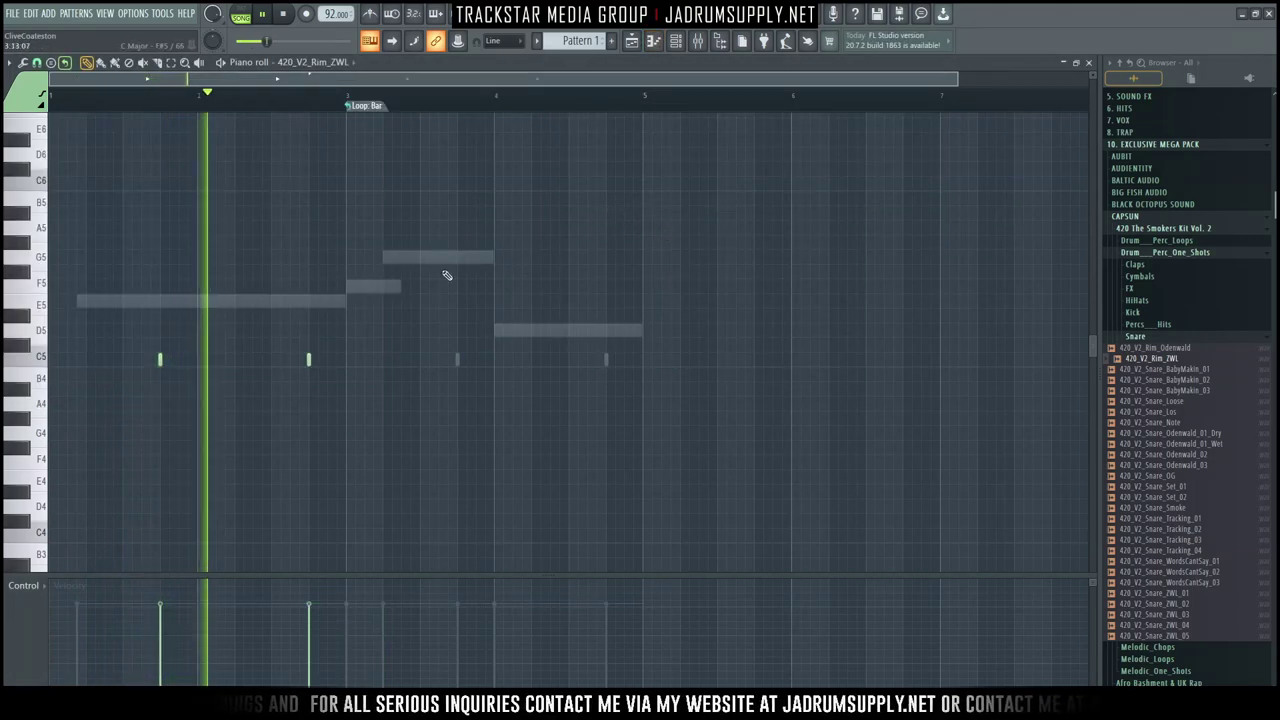
right_click(369, 110)
click(387, 128)
mouse_move(351, 483)
mouse_down()
mouse_move(285, 427)
mouse_move(70, 300)
mouse_up()
key(ctrl+b)
drag(451, 381, 463, 381)
key(ctrl+d)
Step: Lengthen all four rim notes together in the piano roll and clear the selection
key(ctrl+a)
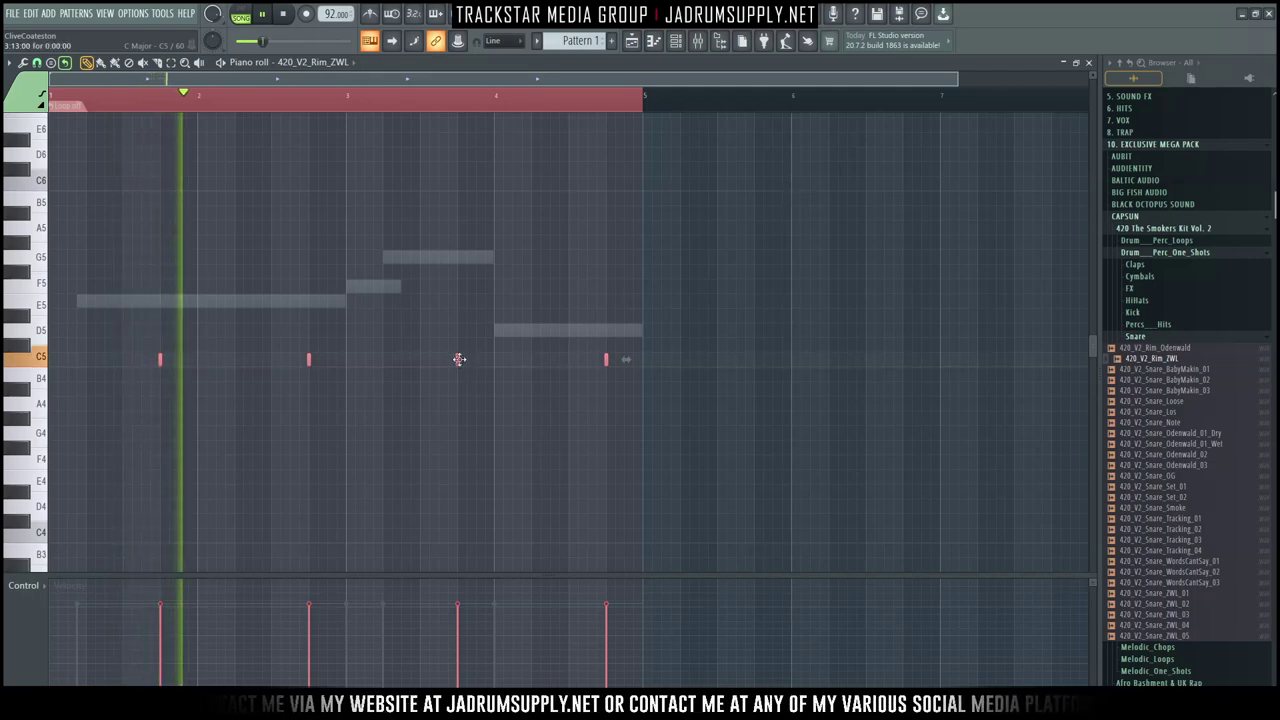
drag(460, 360, 470, 360)
key(ctrl+d)
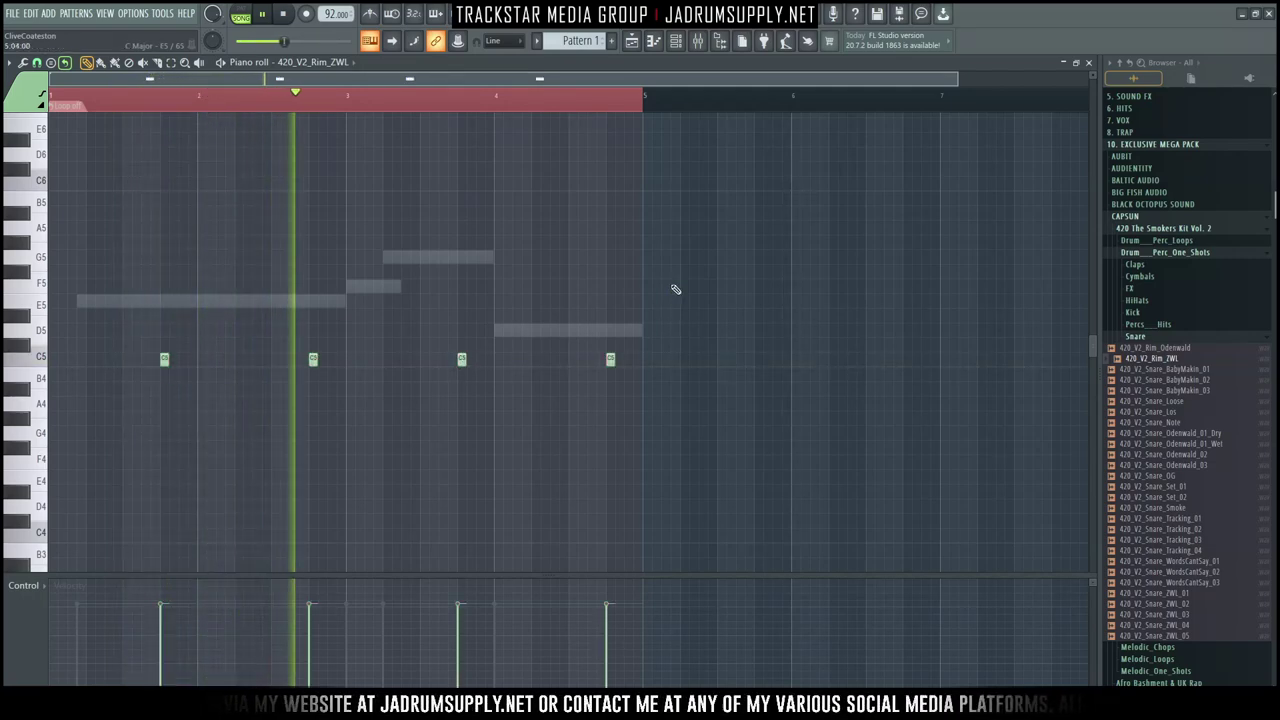
Step: Audition further snare samples against the beat and load 420_V2_Snare_Tracking_02 as a new channel
key(F6)
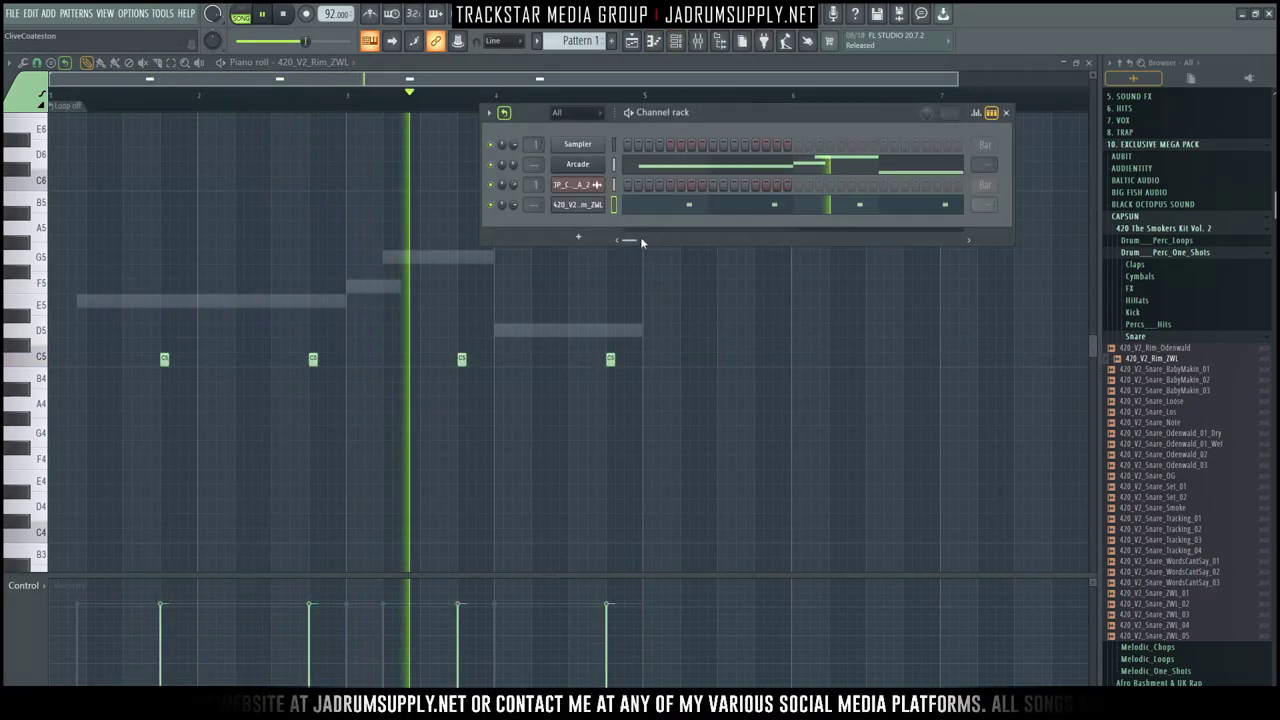
click(1165, 390)
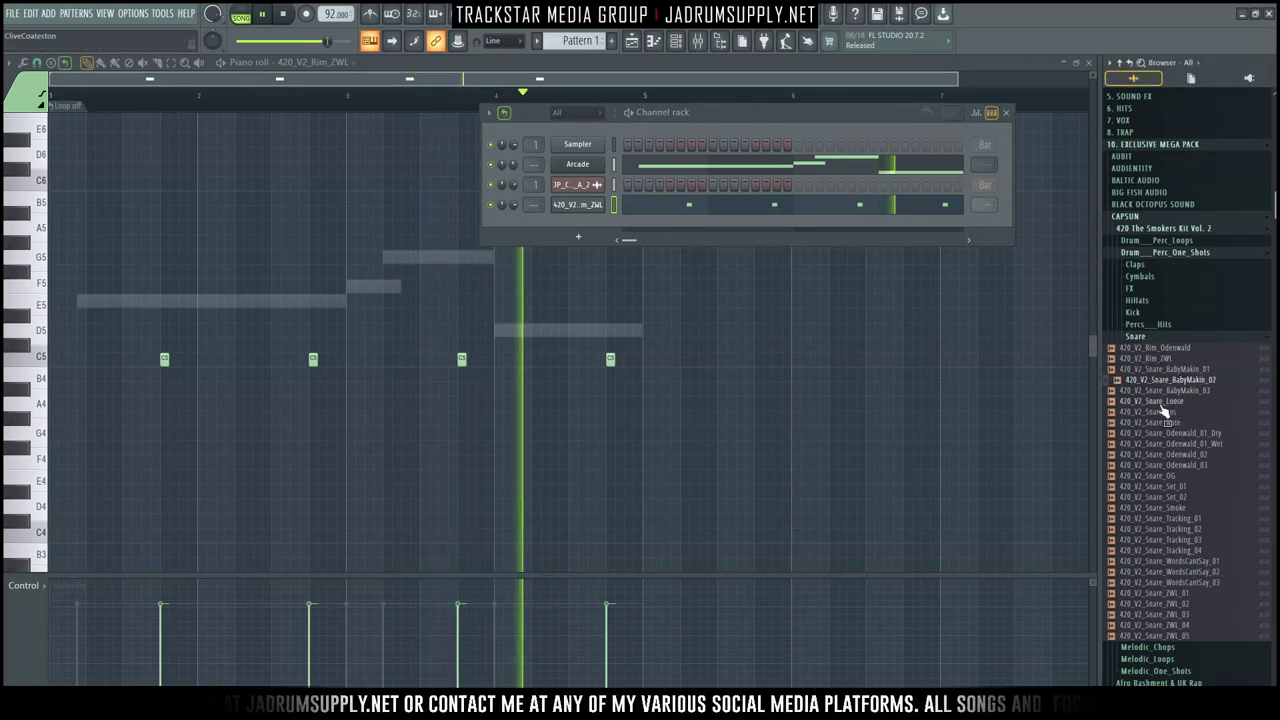
click(1160, 422)
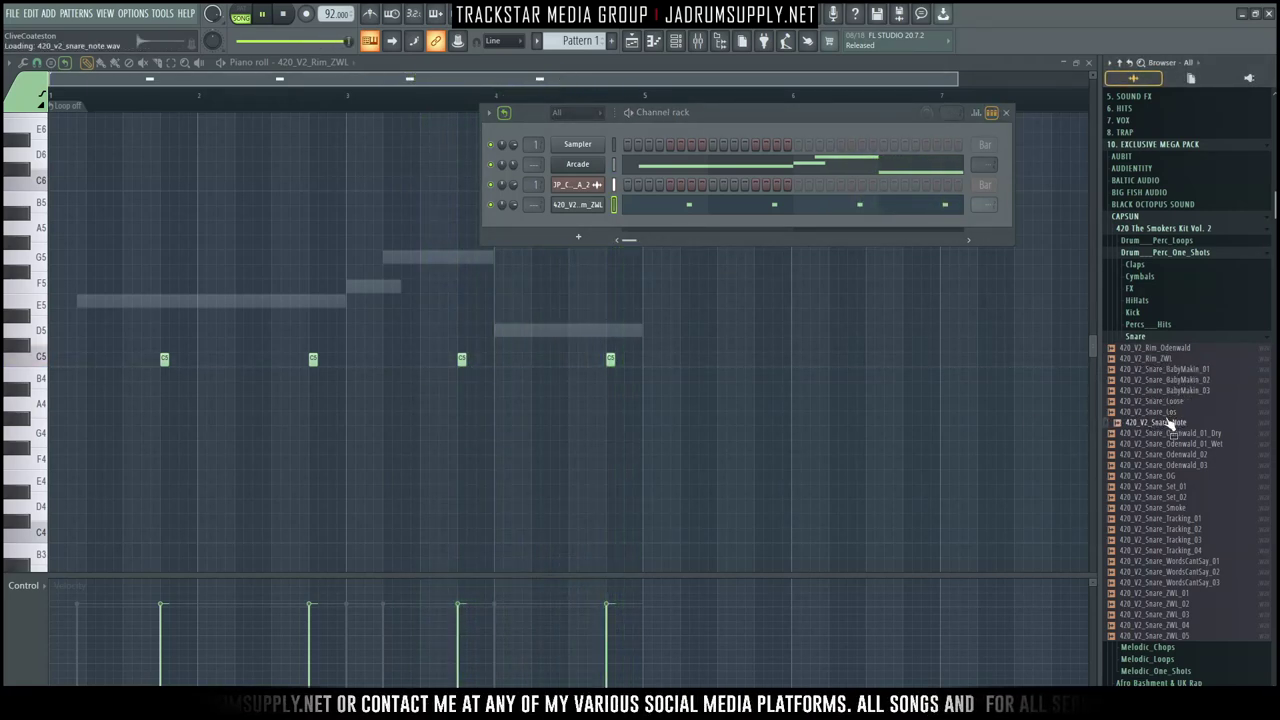
click(1170, 403)
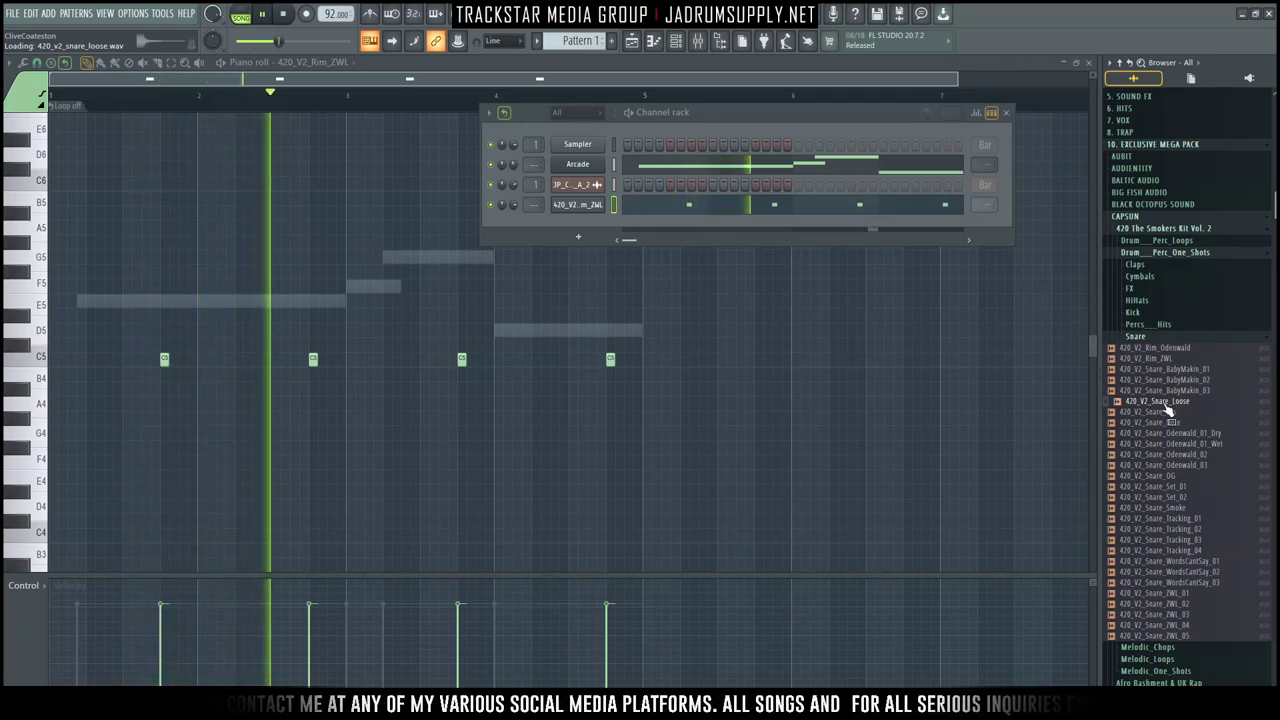
click(1165, 443)
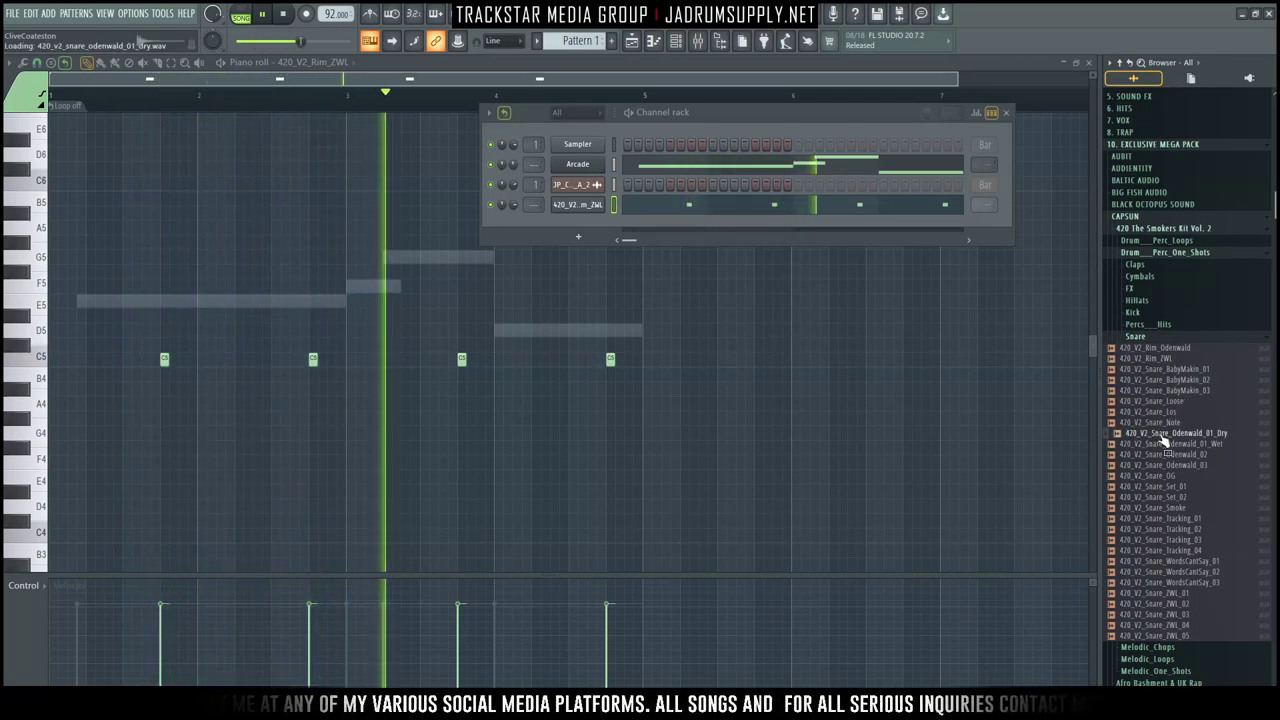
click(1170, 486)
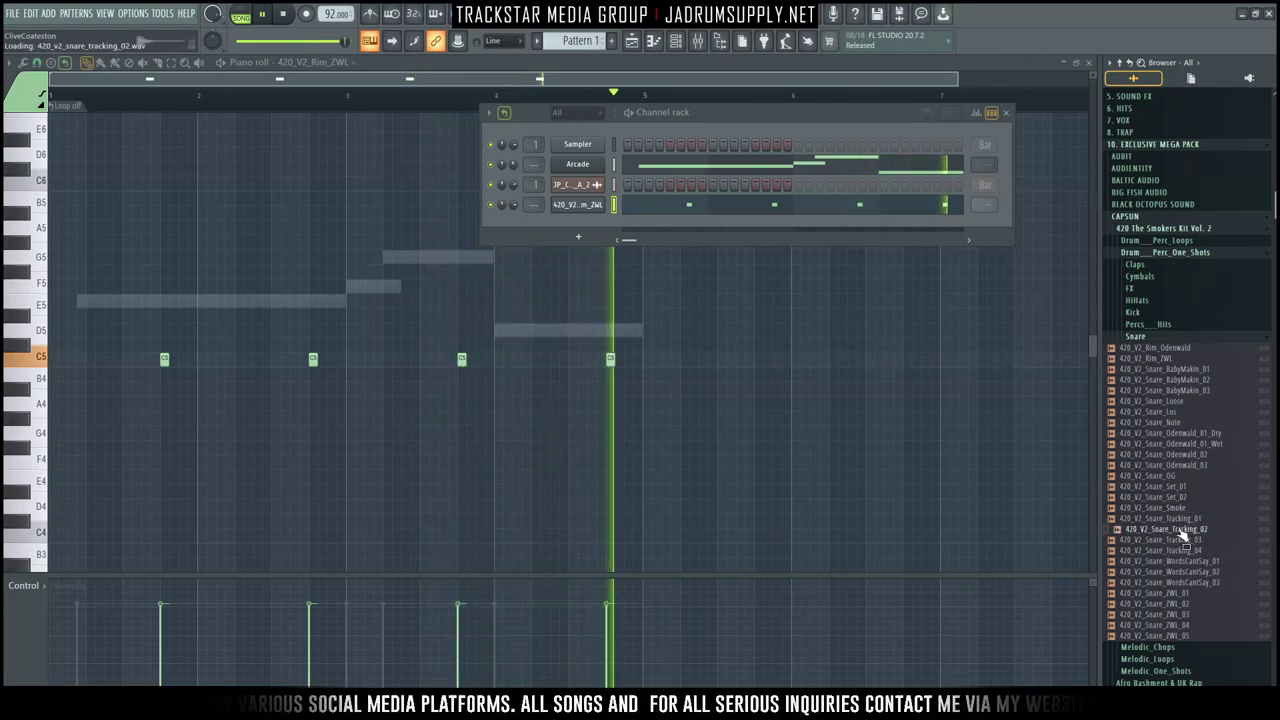
click(1180, 519)
click(1180, 528)
right_click(1185, 530)
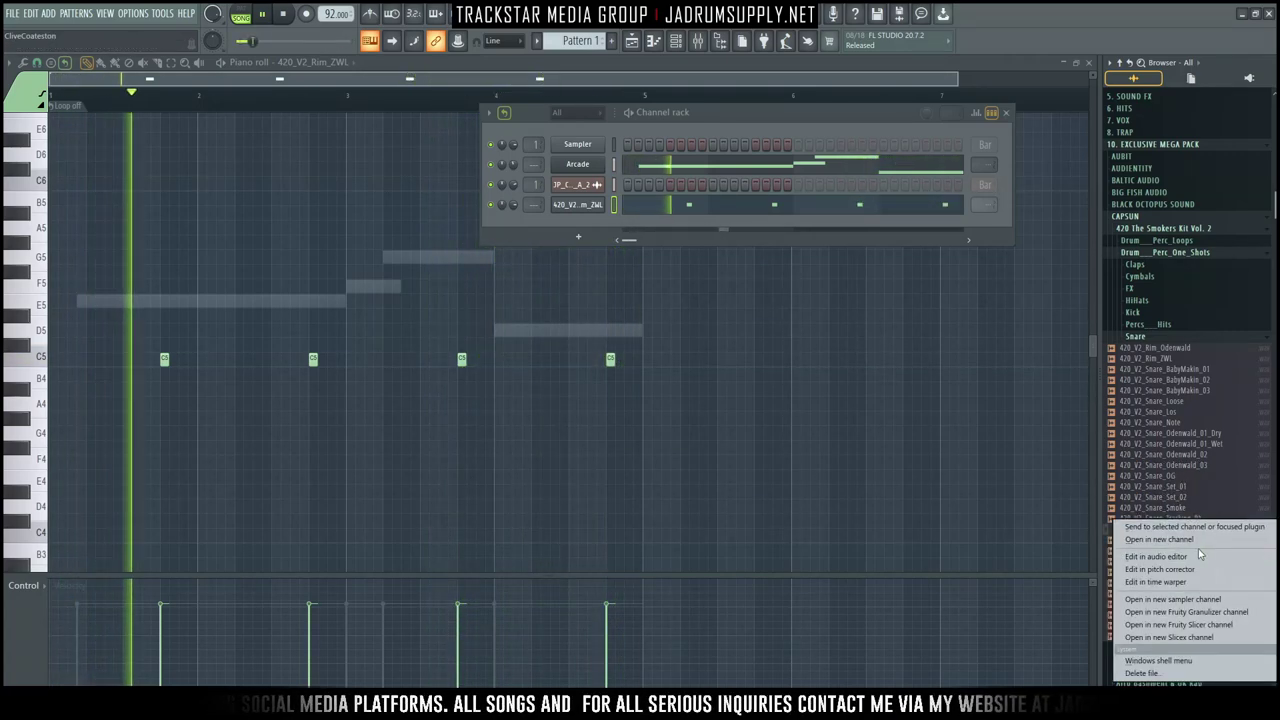
click(1175, 540)
Step: Program 420_V2_Snare_Tracking_02 hits on steps 4, 7, 11, 20, 23 and 27 and set its channel loop to Bar
click(659, 225)
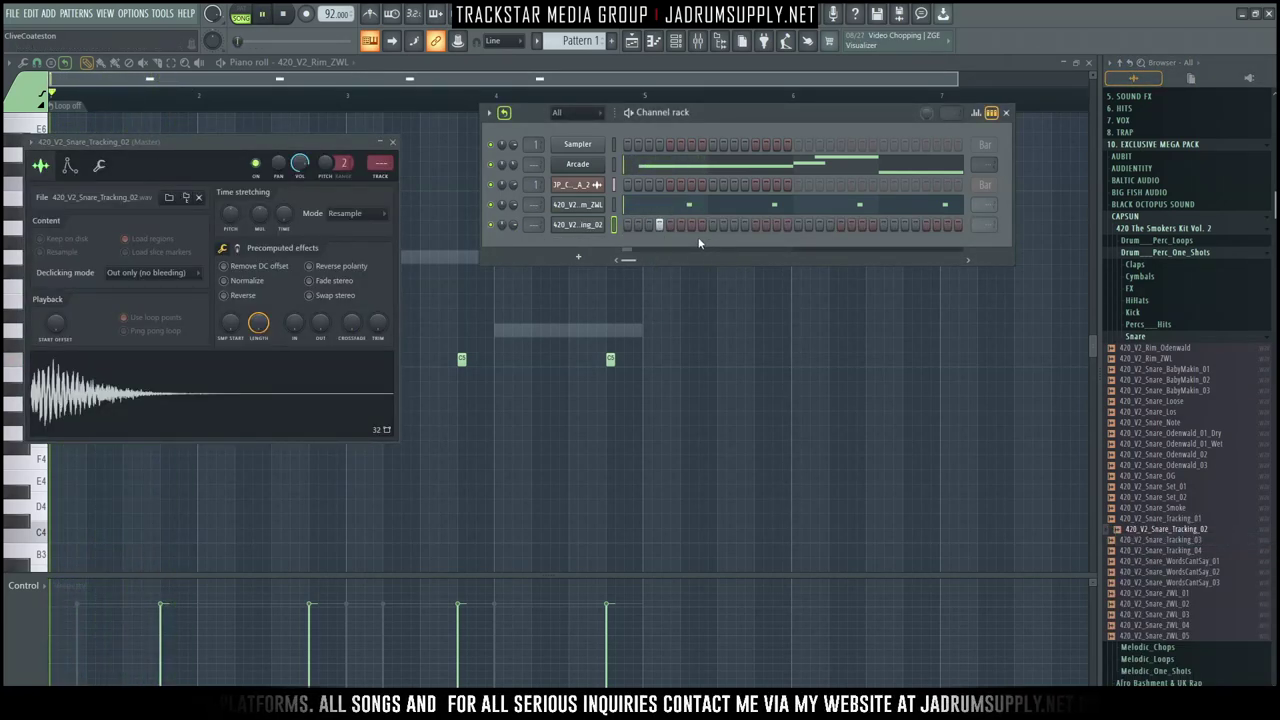
click(713, 225)
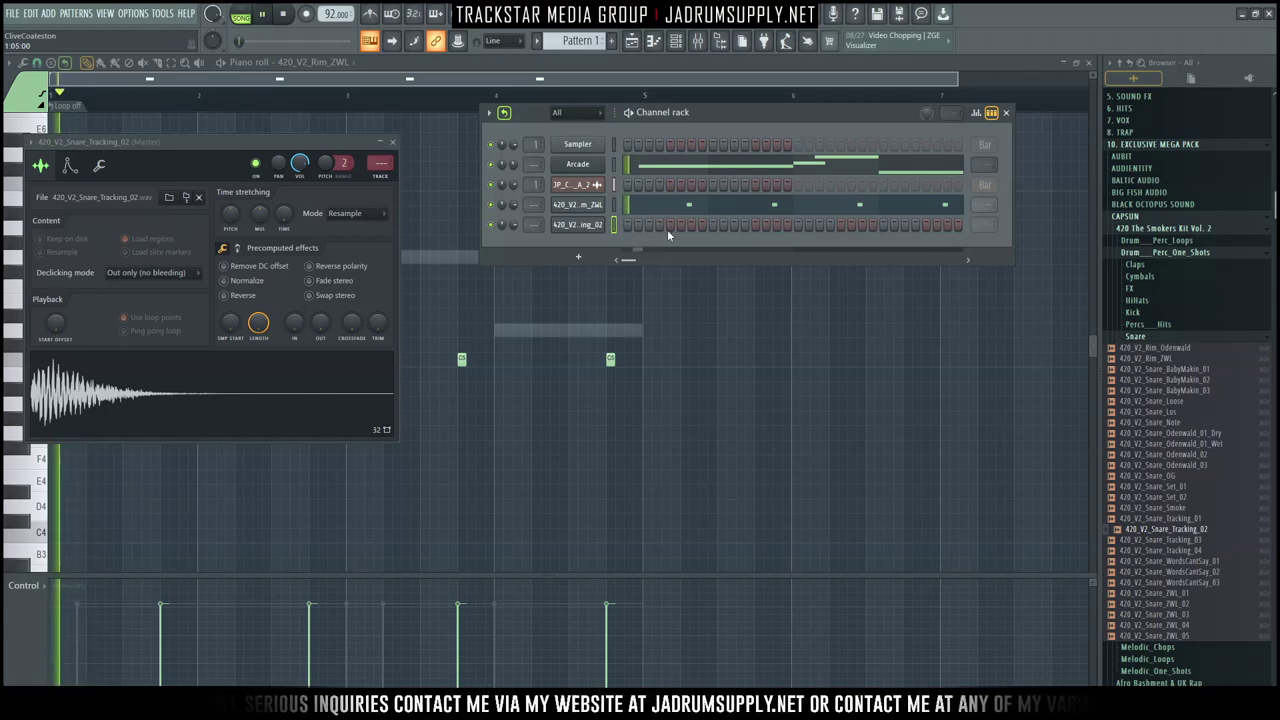
click(689, 227)
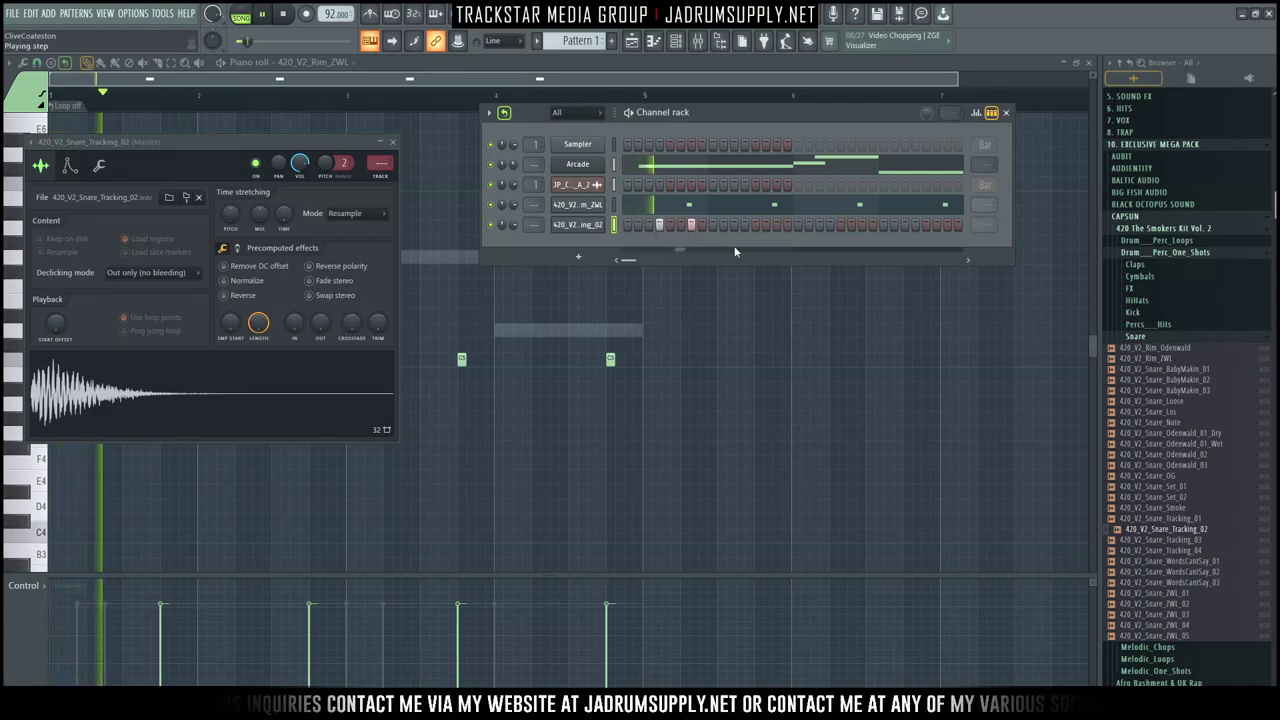
click(735, 224)
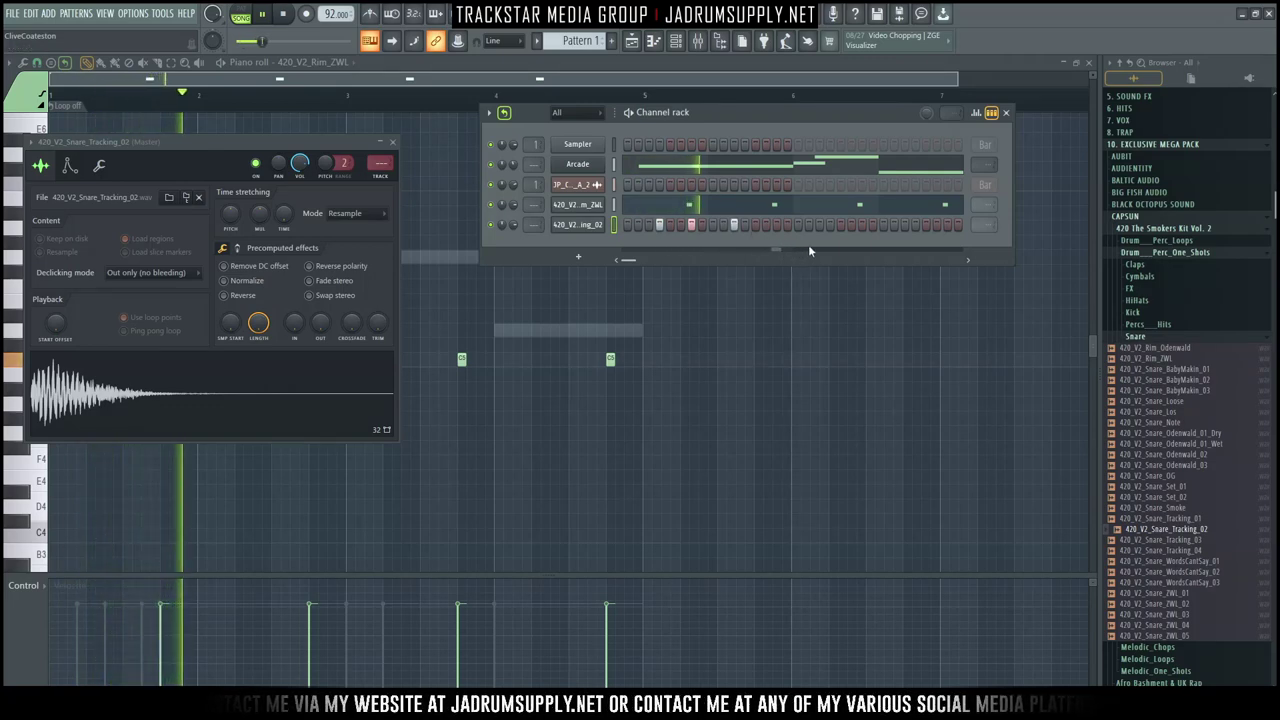
click(906, 224)
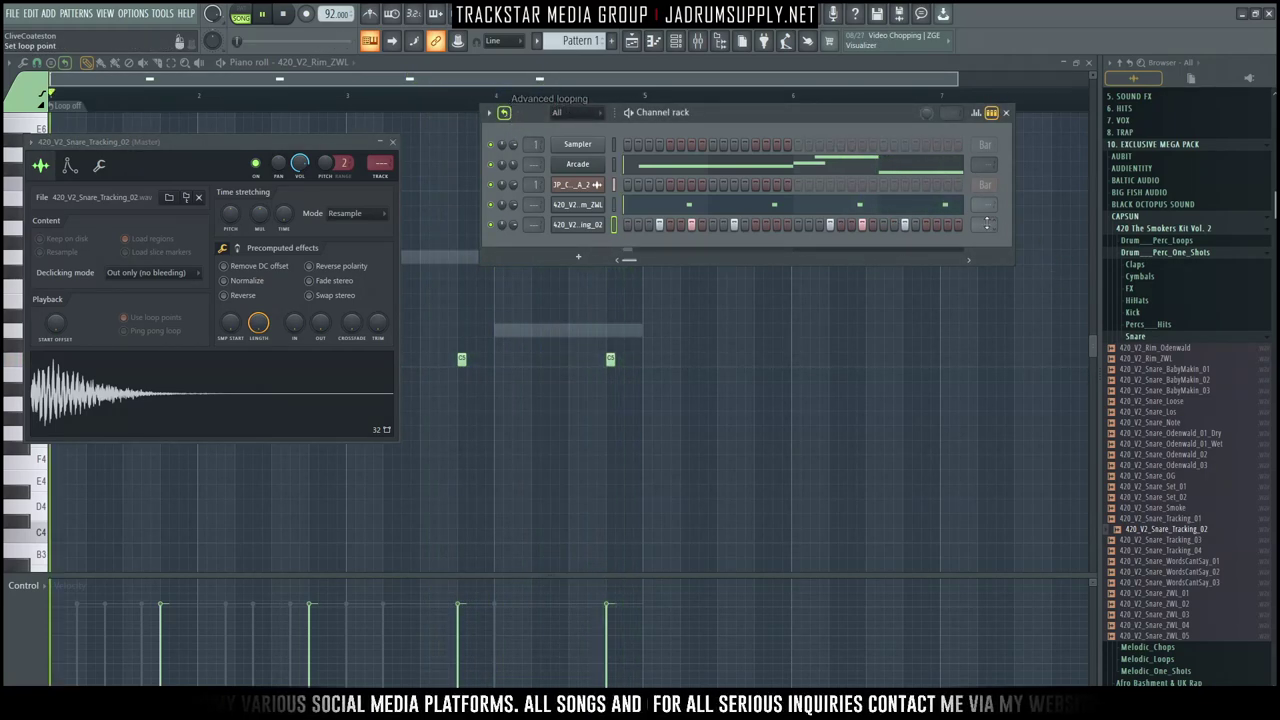
click(985, 224)
click(1011, 285)
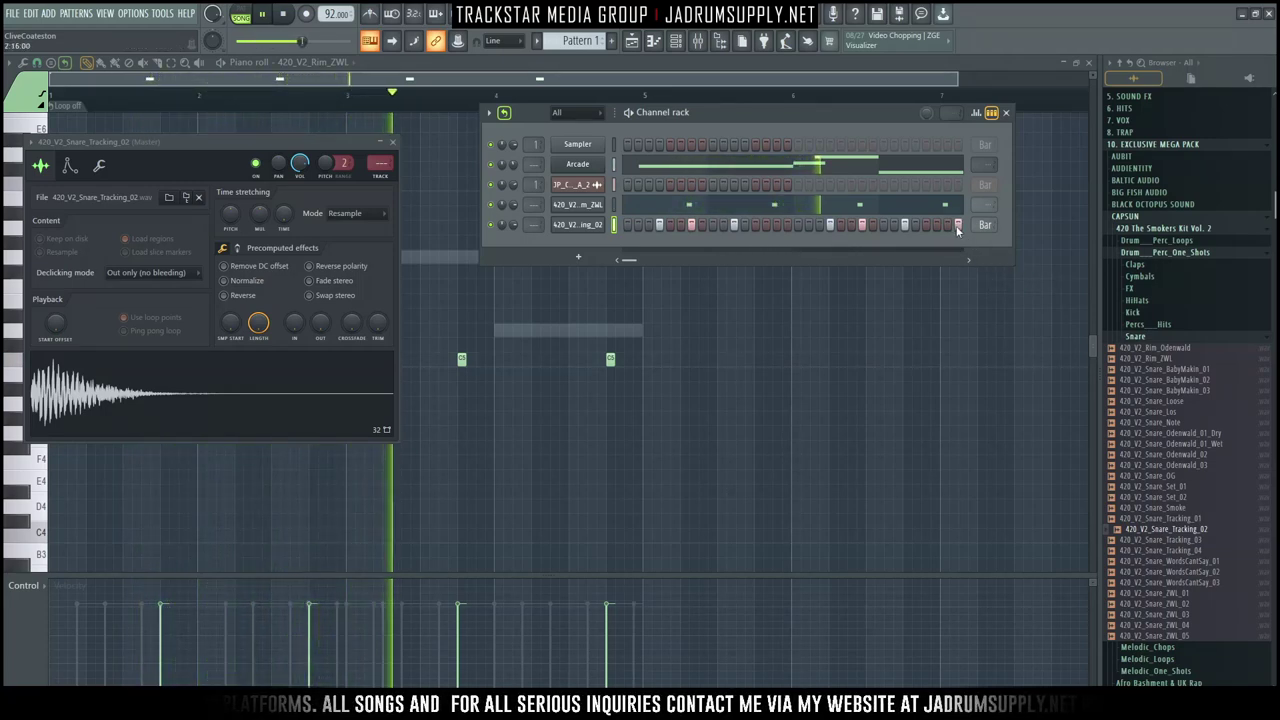
Step: Load 420_V2_Snare_ZWL_03 as a new channel and place hits on steps 15 and 31
right_click(1165, 637)
click(1163, 540)
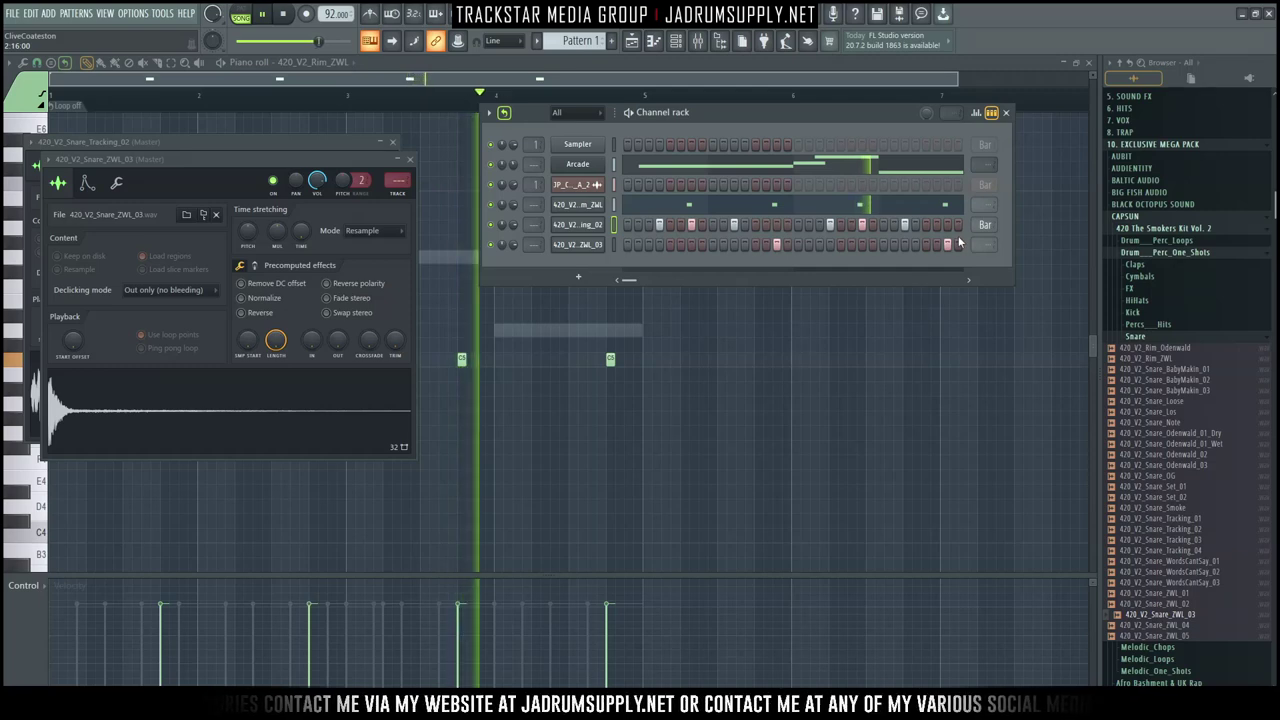
key(space)
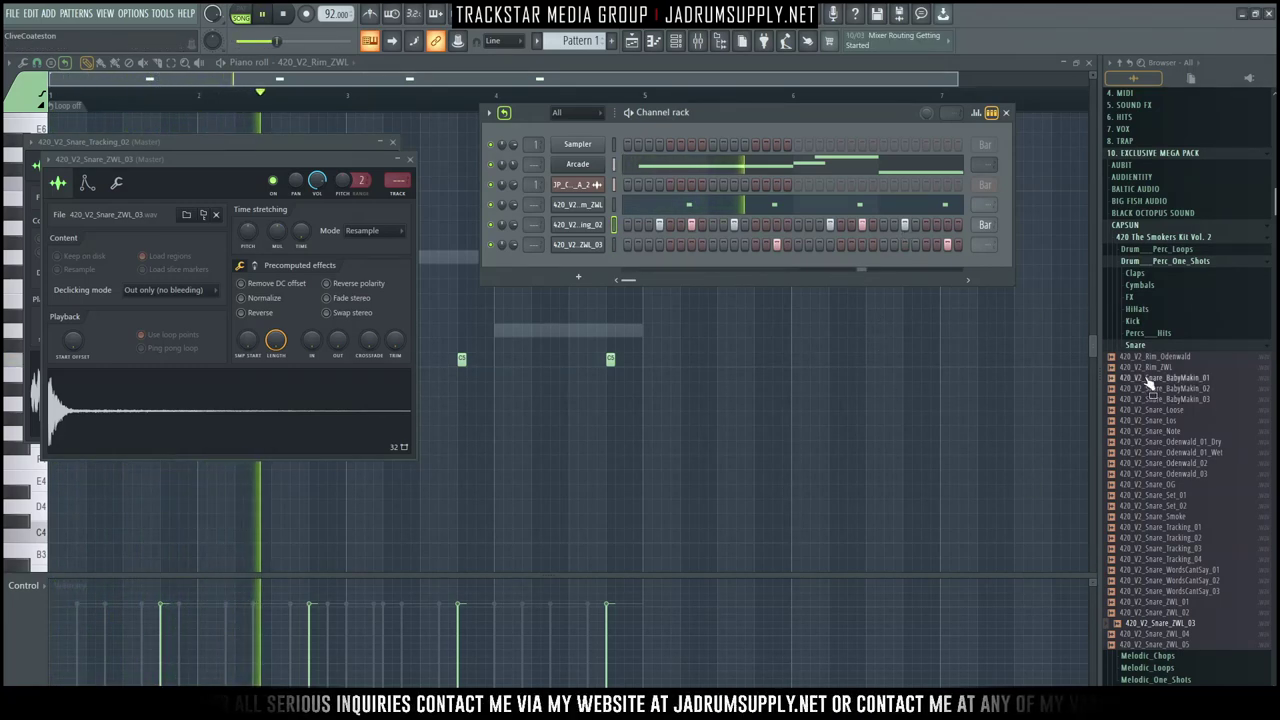
Step: Browse the Melodic_Loops folder of CAPSUN's 420 The Smokers Kit Vol. 2
scroll(1160, 400, down, 4)
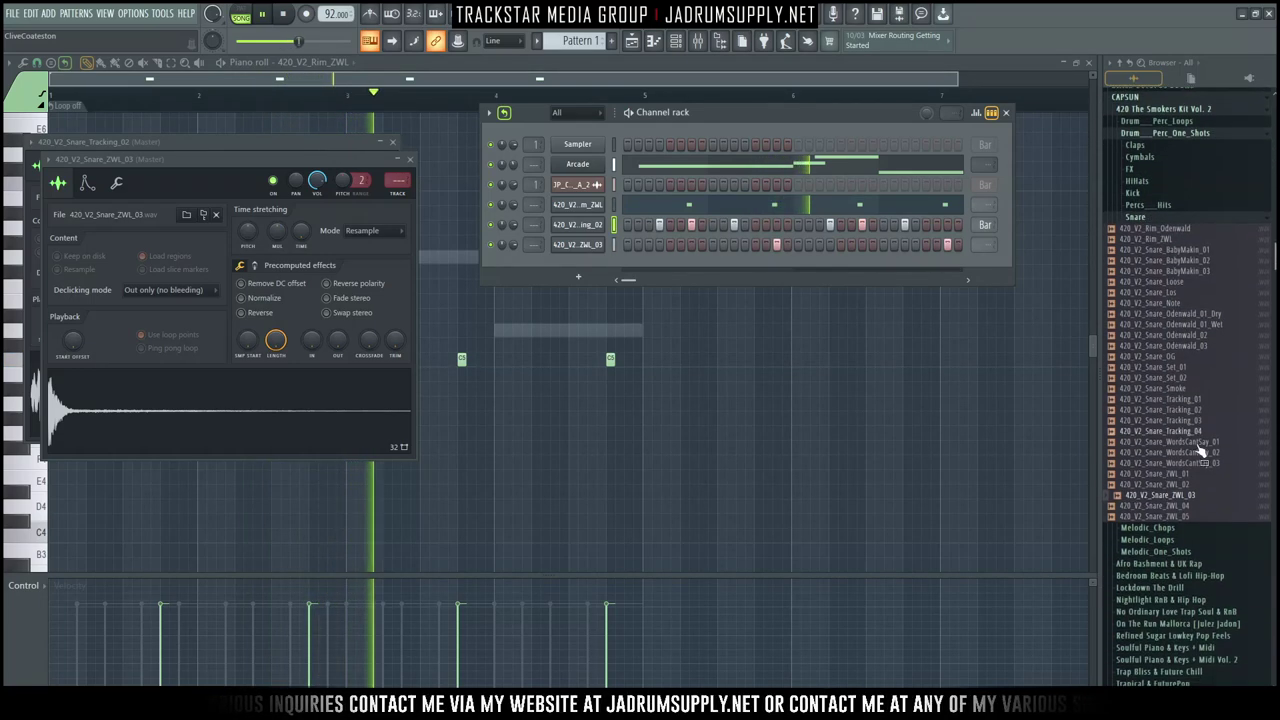
click(1150, 540)
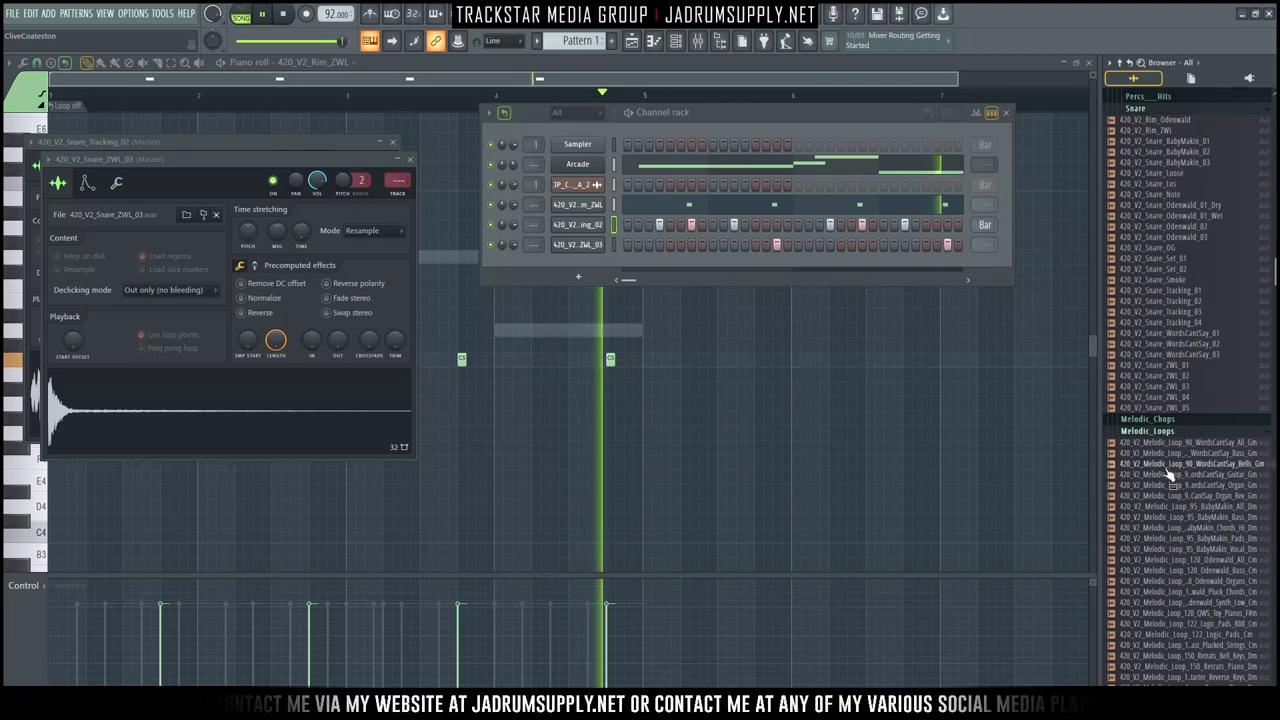
scroll(1180, 522, down, 4)
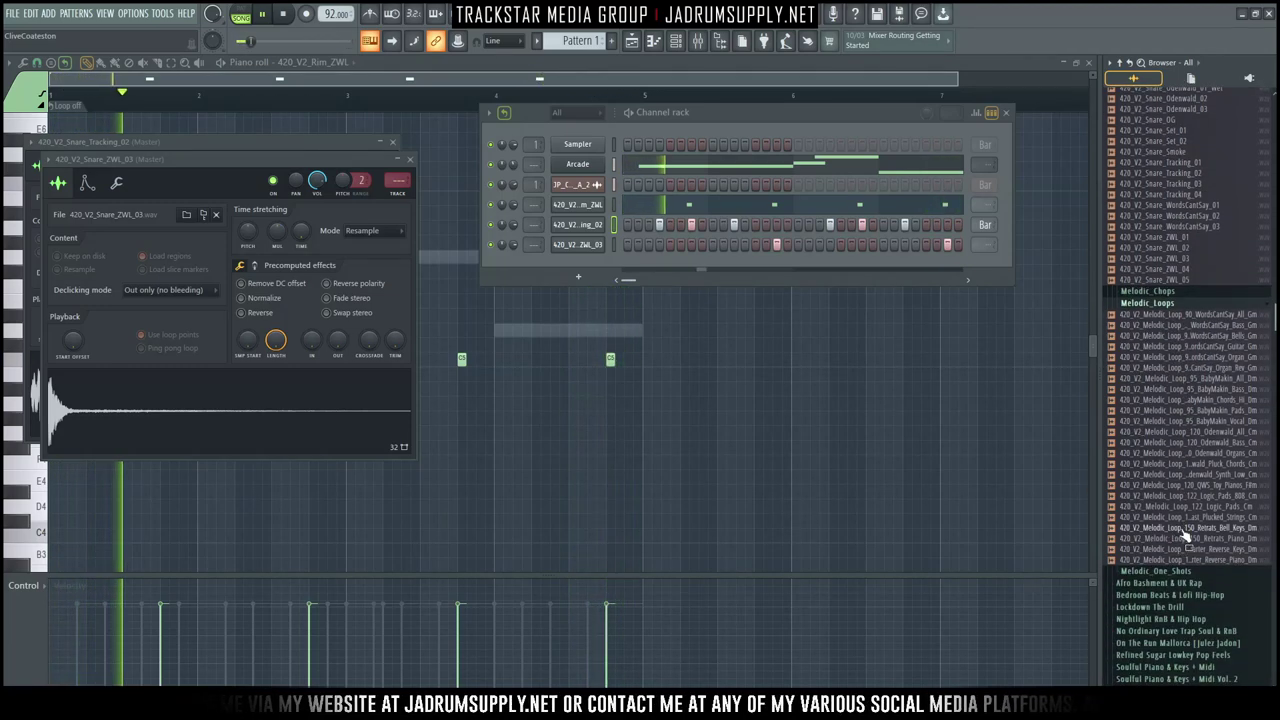
scroll(1170, 556, down, 2)
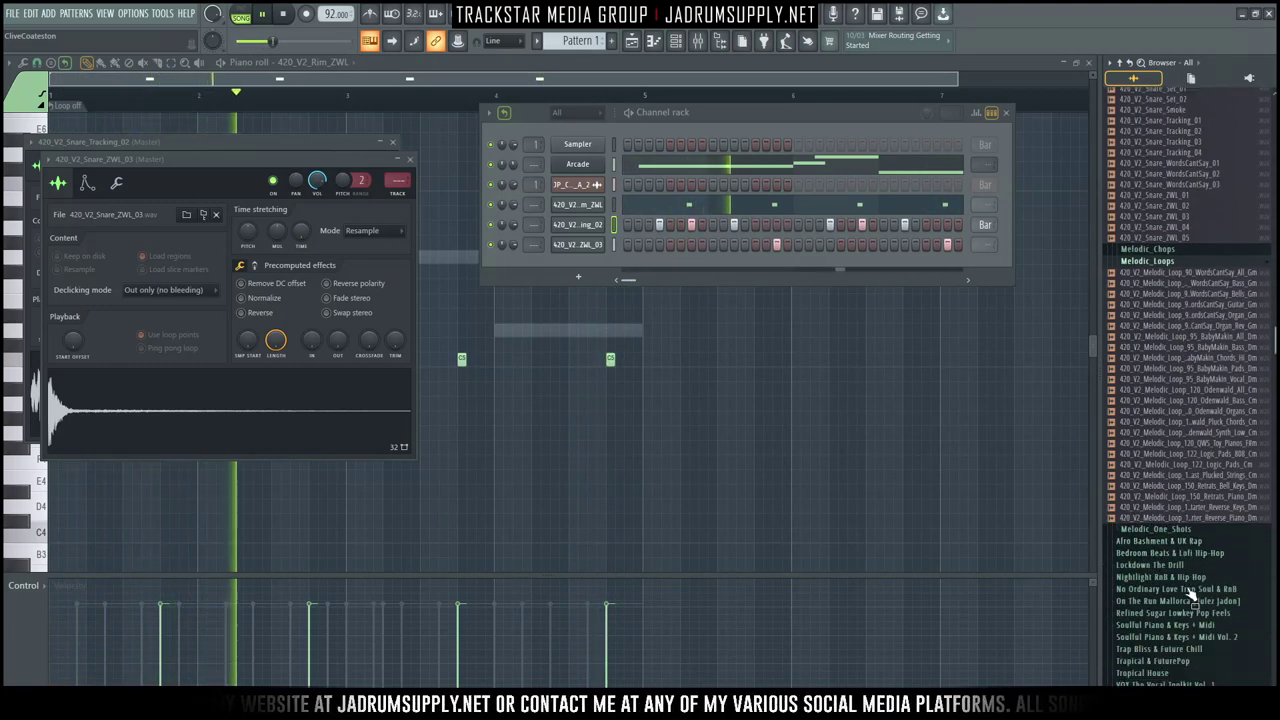
scroll(1170, 500, up, 20)
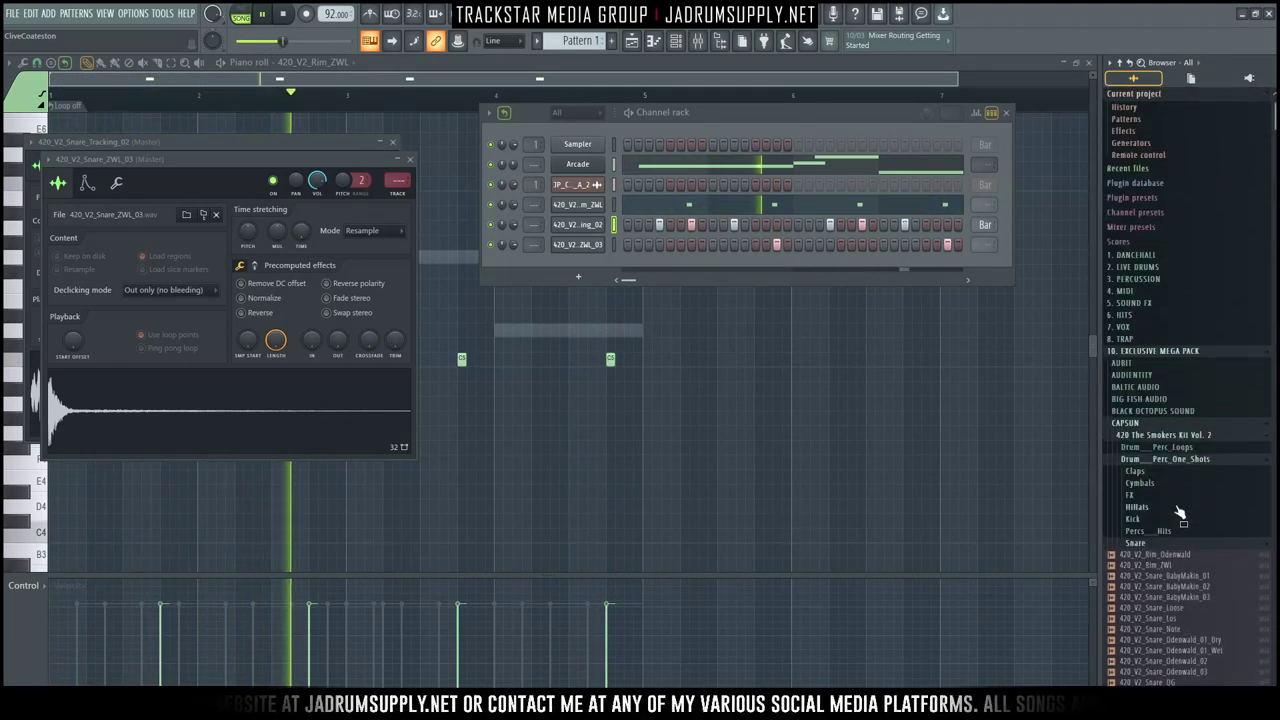
Step: Collapse the 10. EXCLUSIVE MEGA PACK folder and open the Vocoder loops of VOX - LINNEY Vocal Pack under 7. VOX
click(1138, 352)
click(1124, 328)
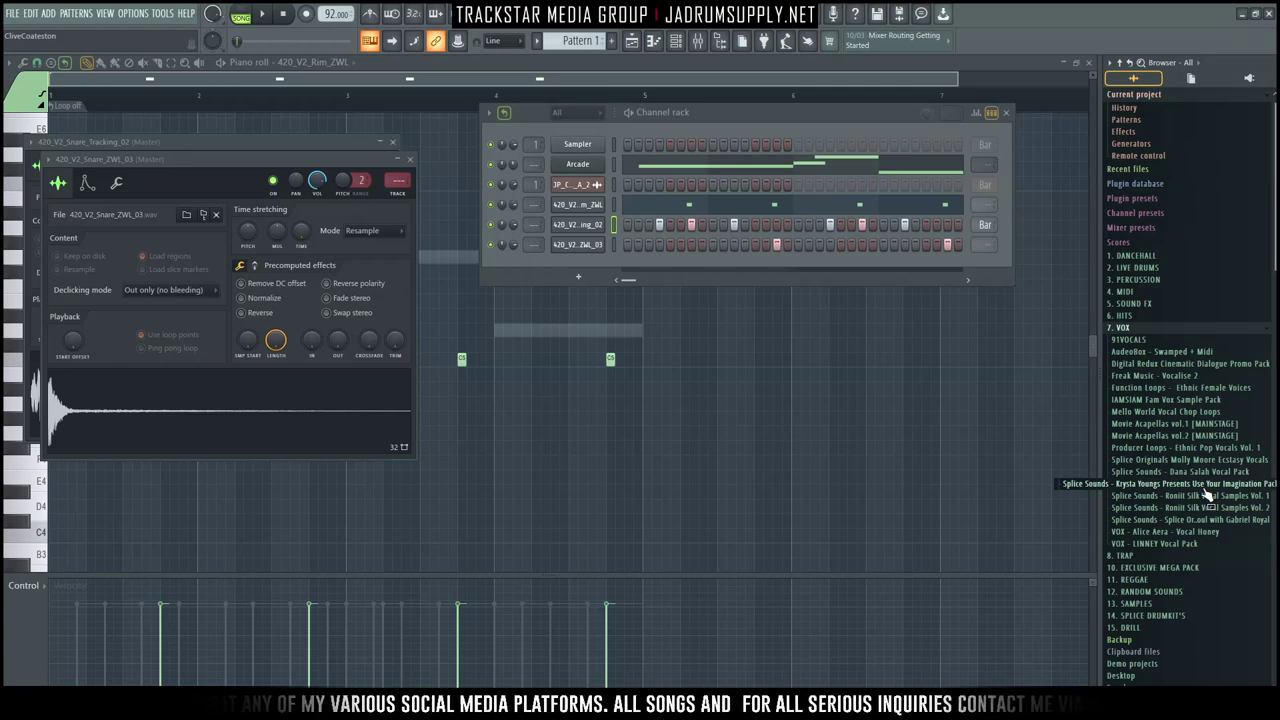
click(1190, 544)
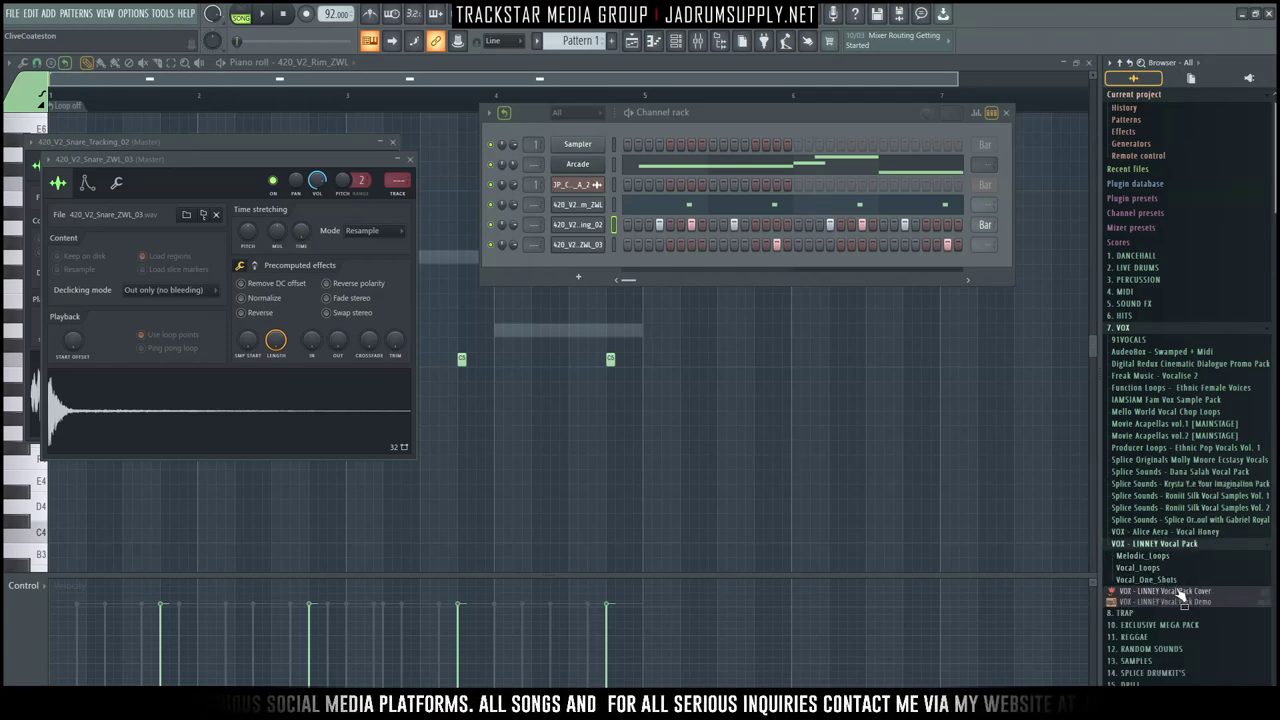
click(1140, 567)
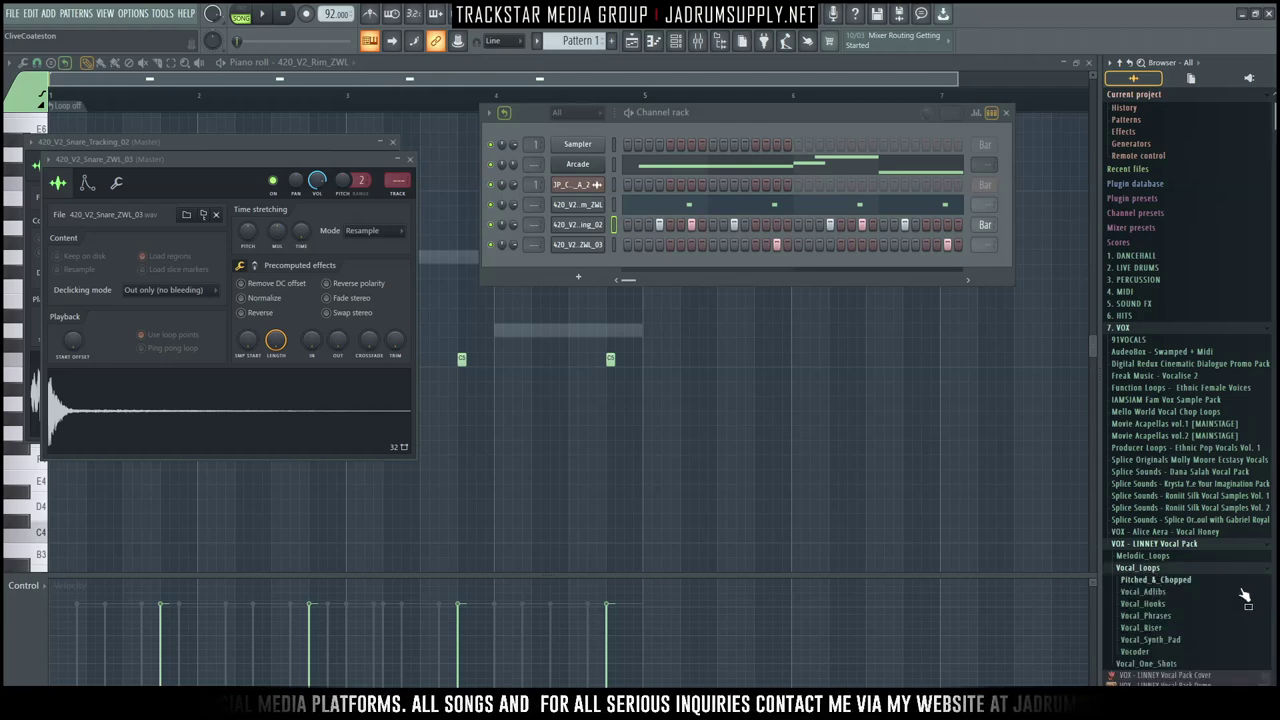
click(1134, 653)
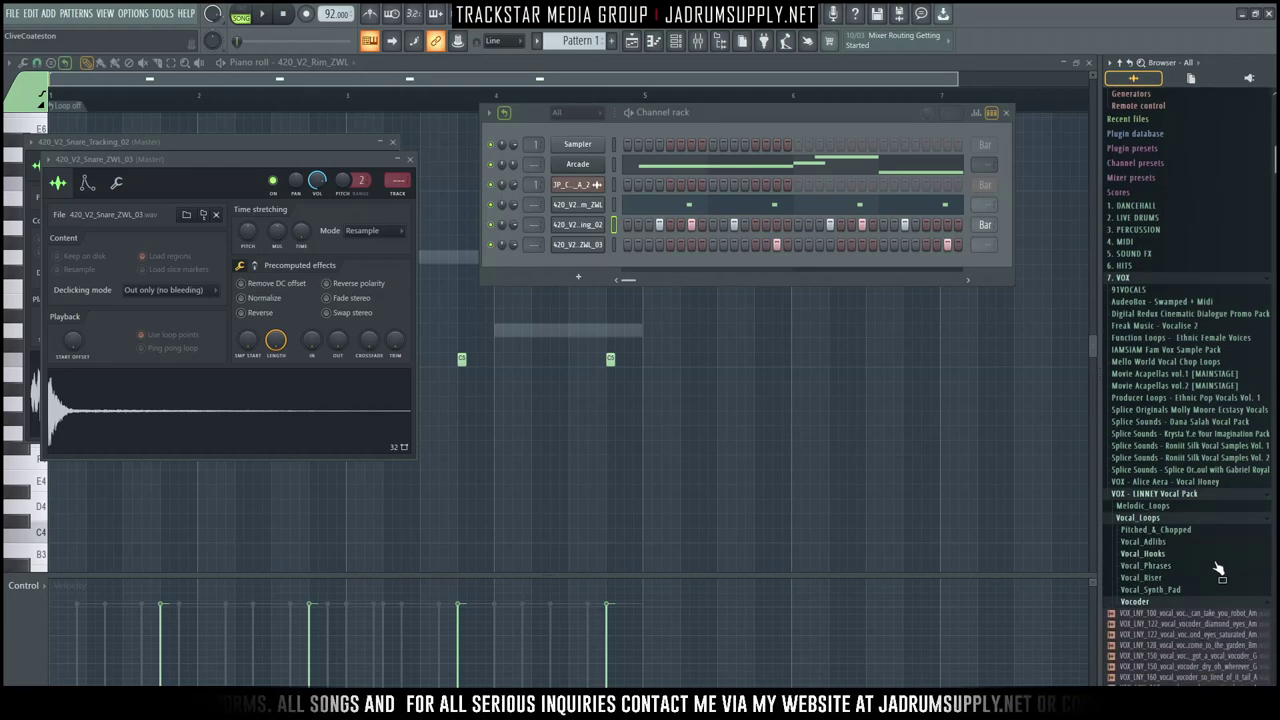
Step: Show the playlist and audition the LINNEY Vocoder loops, including the 100, 122 and 128 BPM ones
scroll(1216, 566, down, 1)
click(1190, 560)
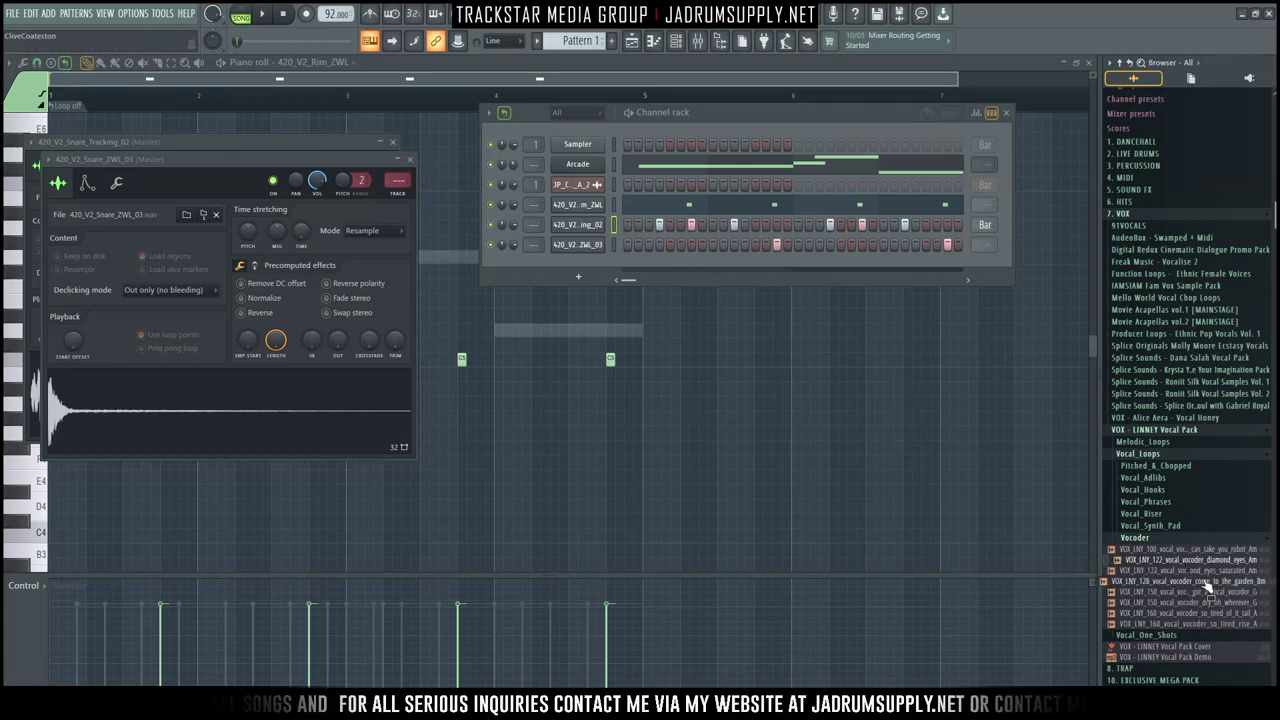
click(638, 44)
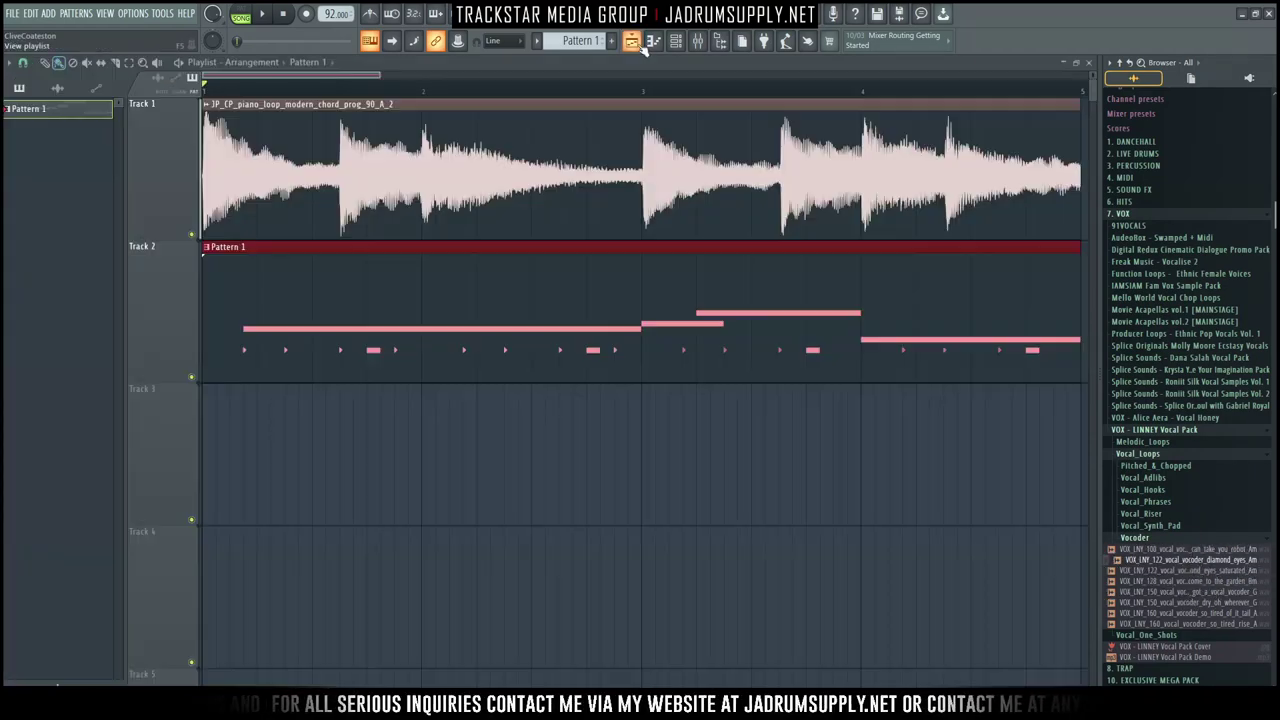
scroll(630, 74, down, 2)
click(1183, 550)
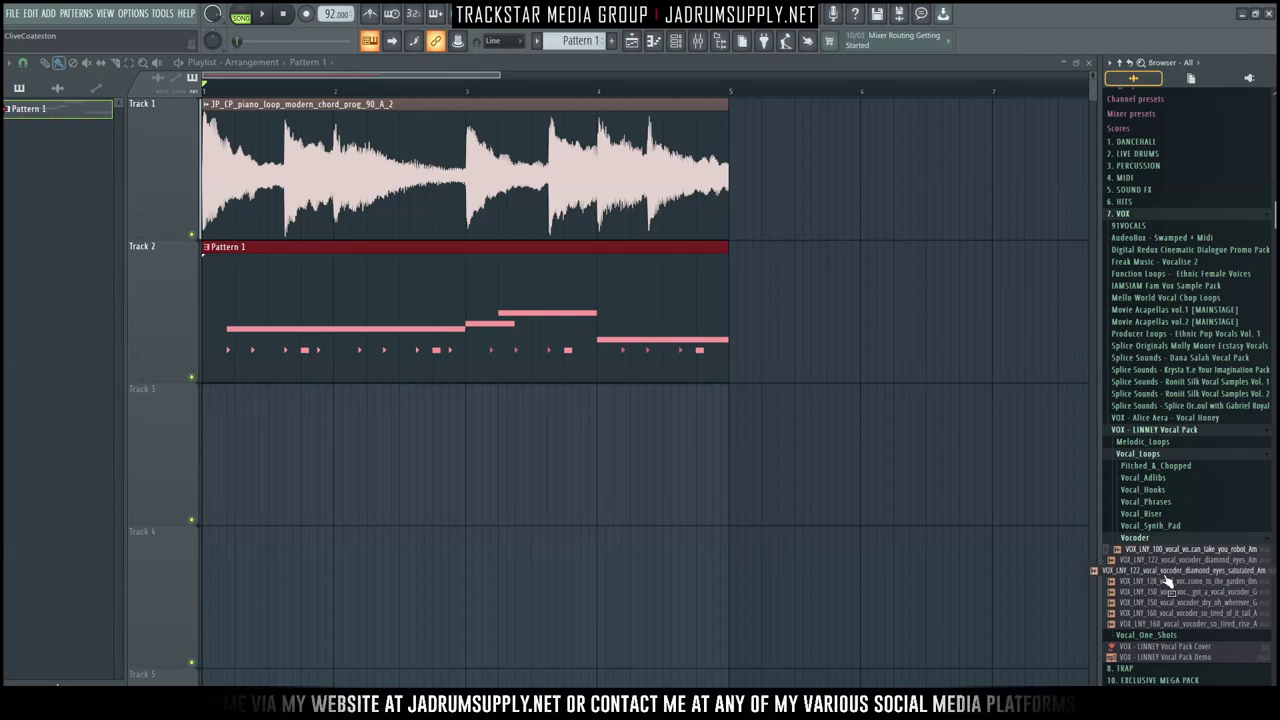
click(1172, 581)
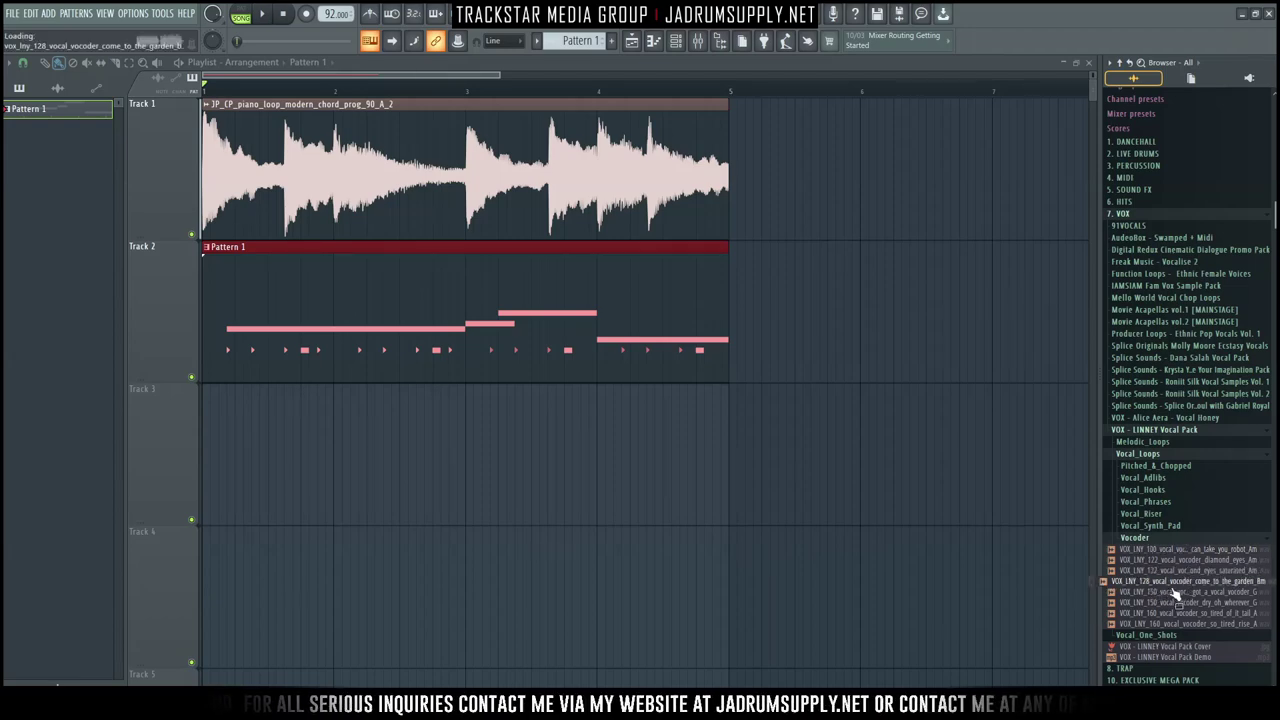
key(Up)
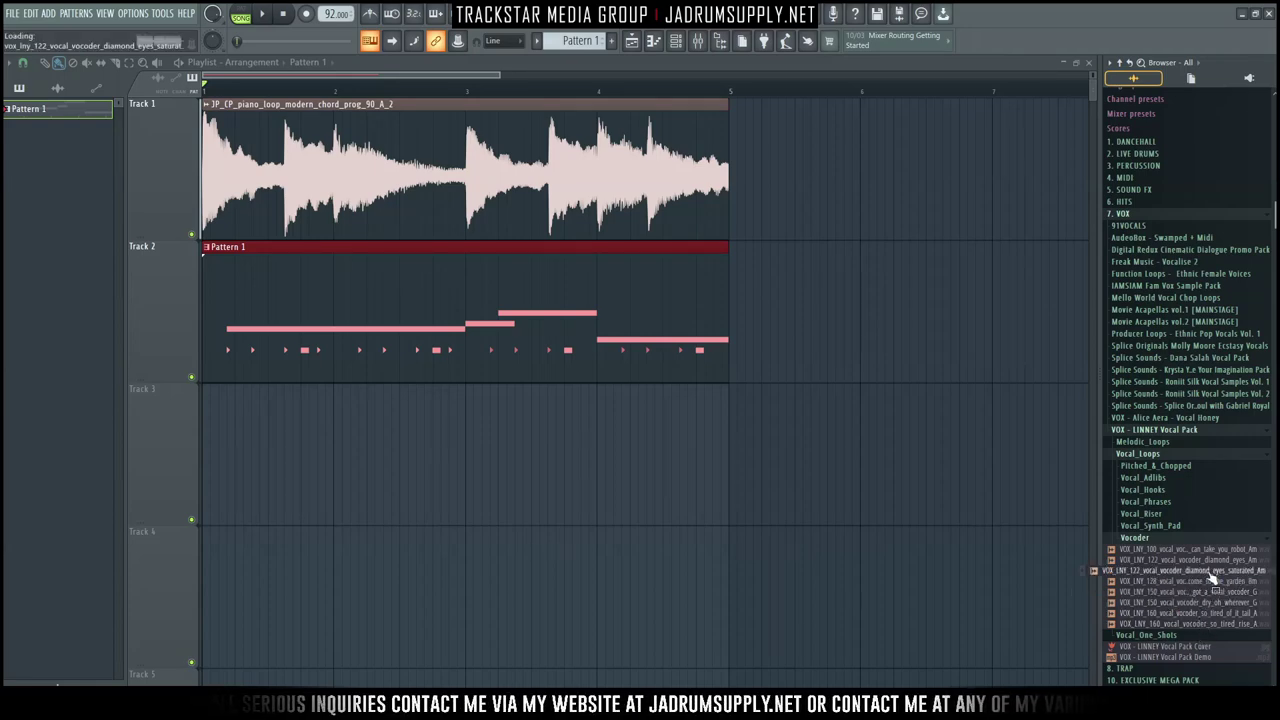
click(1150, 551)
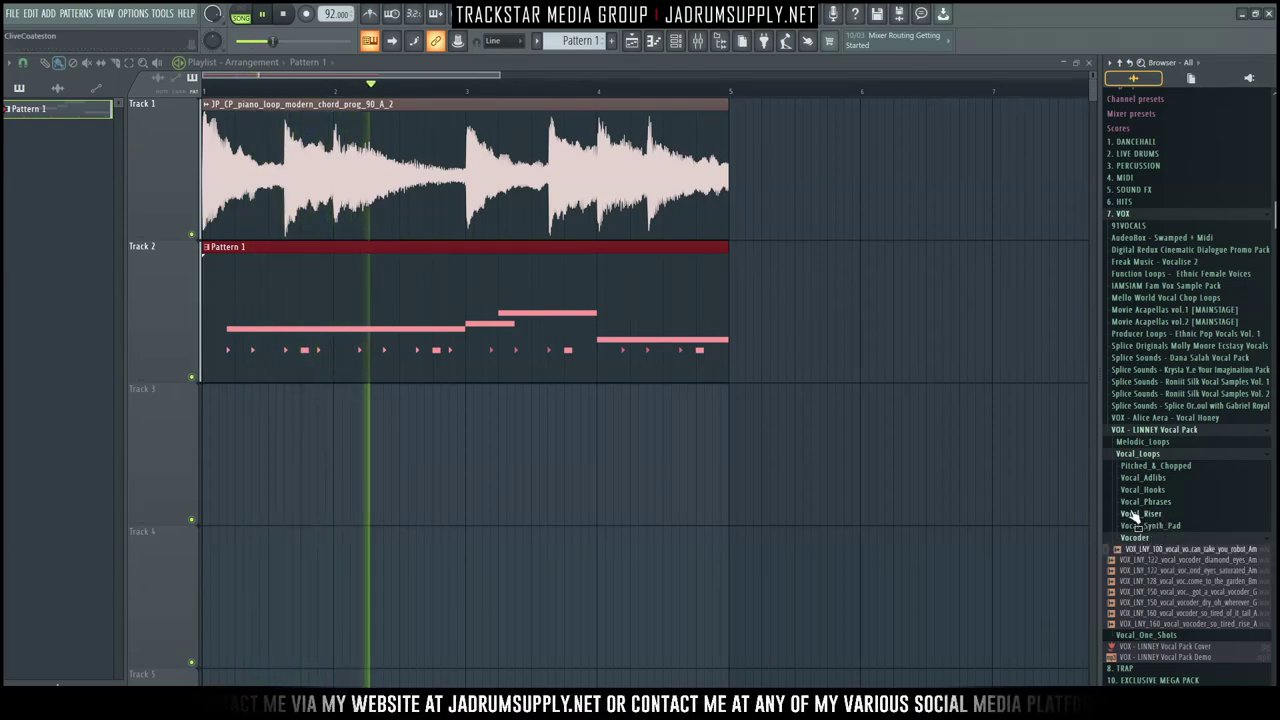
Step: Audition loops from the Vocal_Adlibs and Pitched_&_Chopped folders against the playing beat
click(1142, 477)
click(1162, 499)
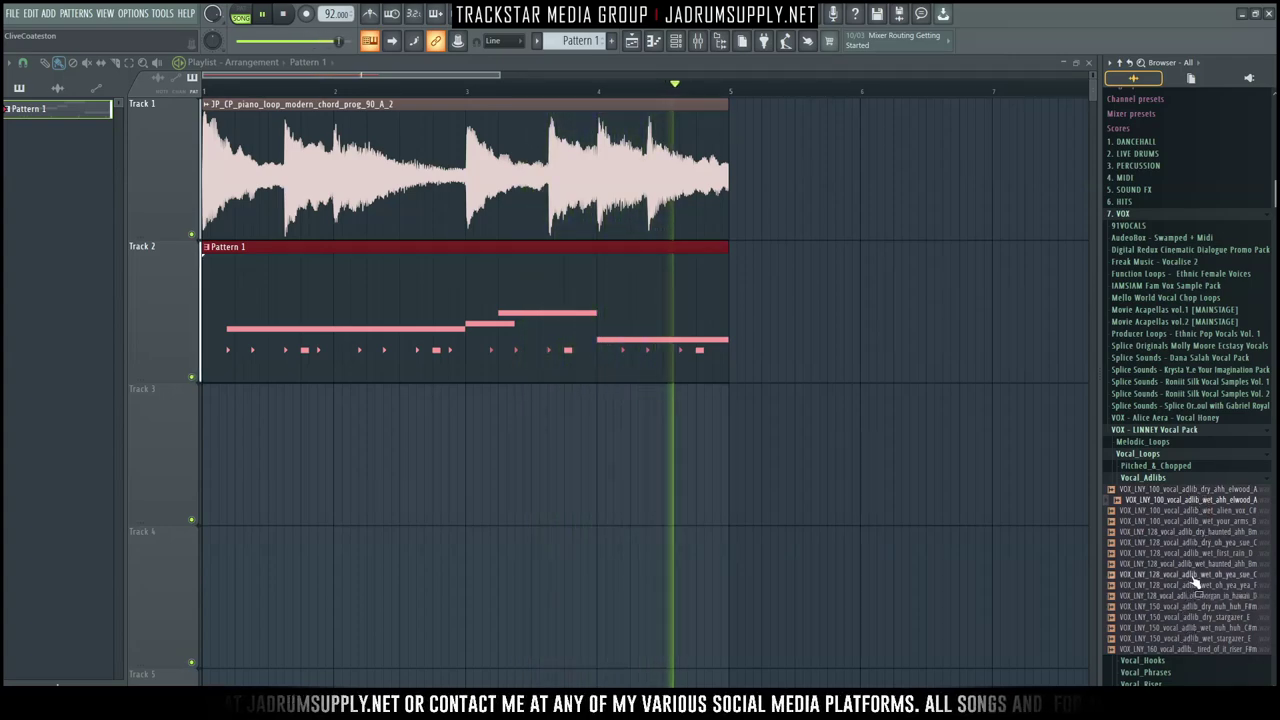
click(1215, 466)
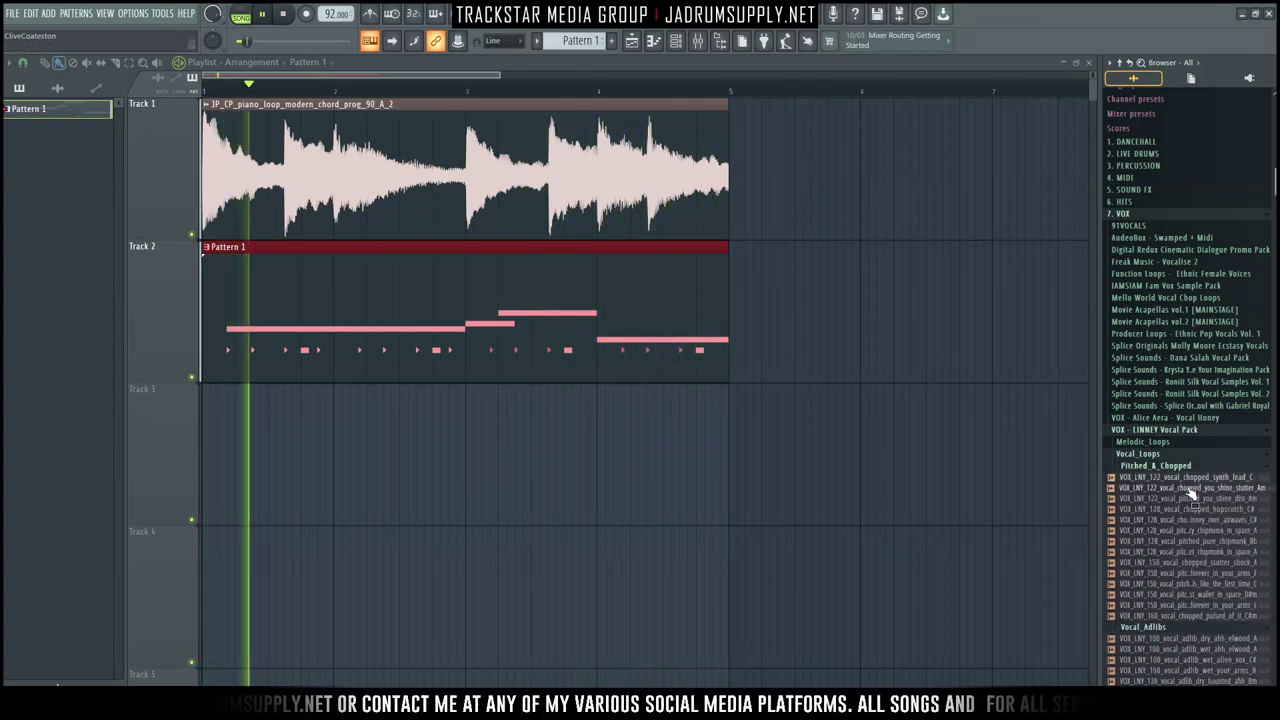
click(1212, 489)
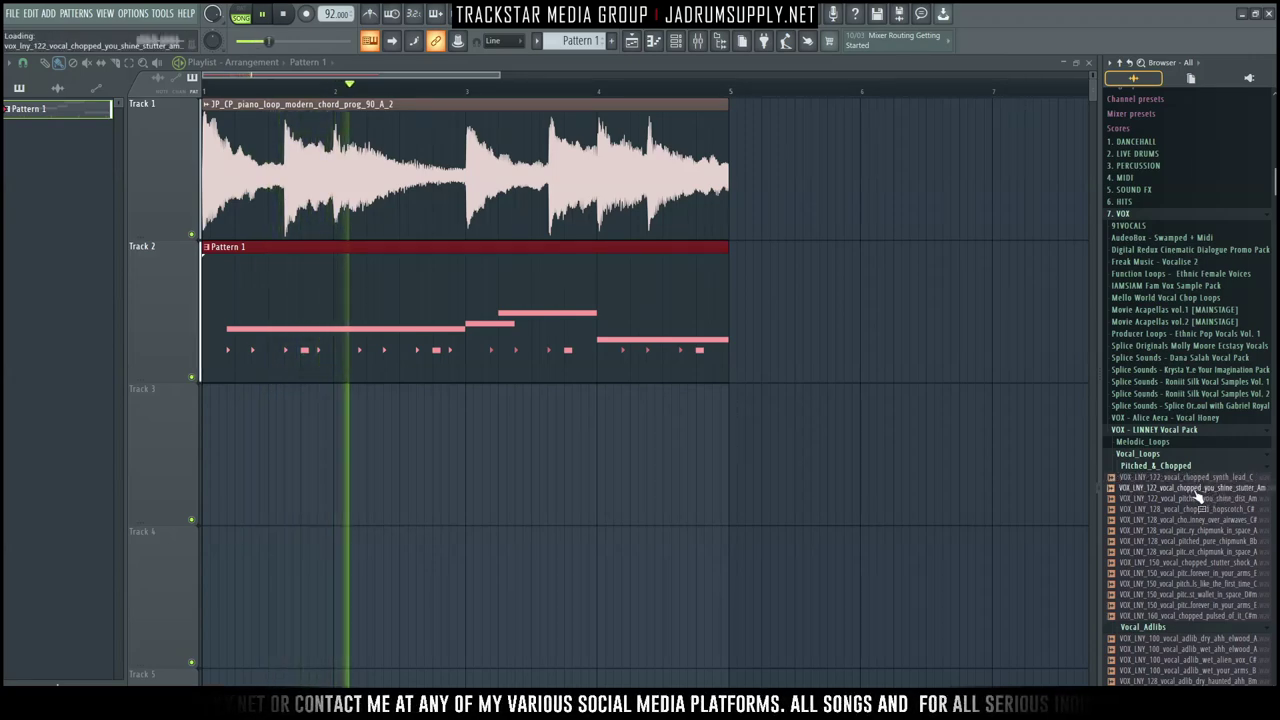
click(1210, 498)
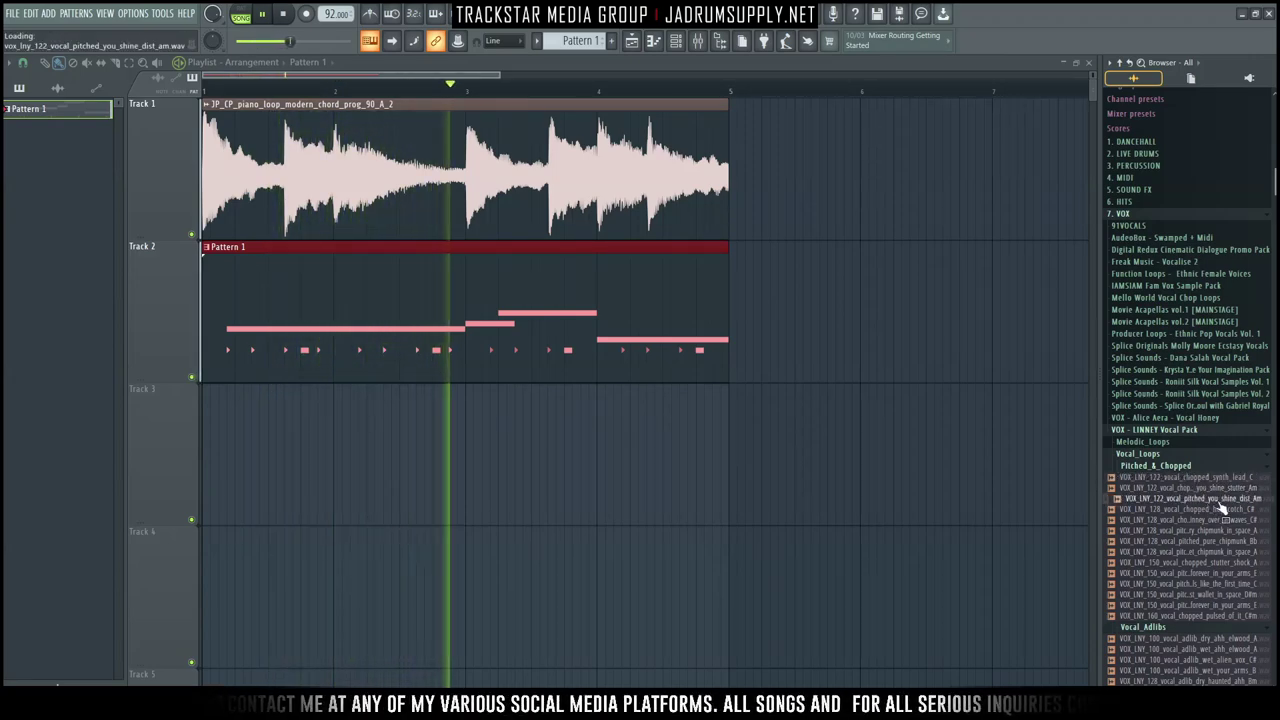
click(1200, 562)
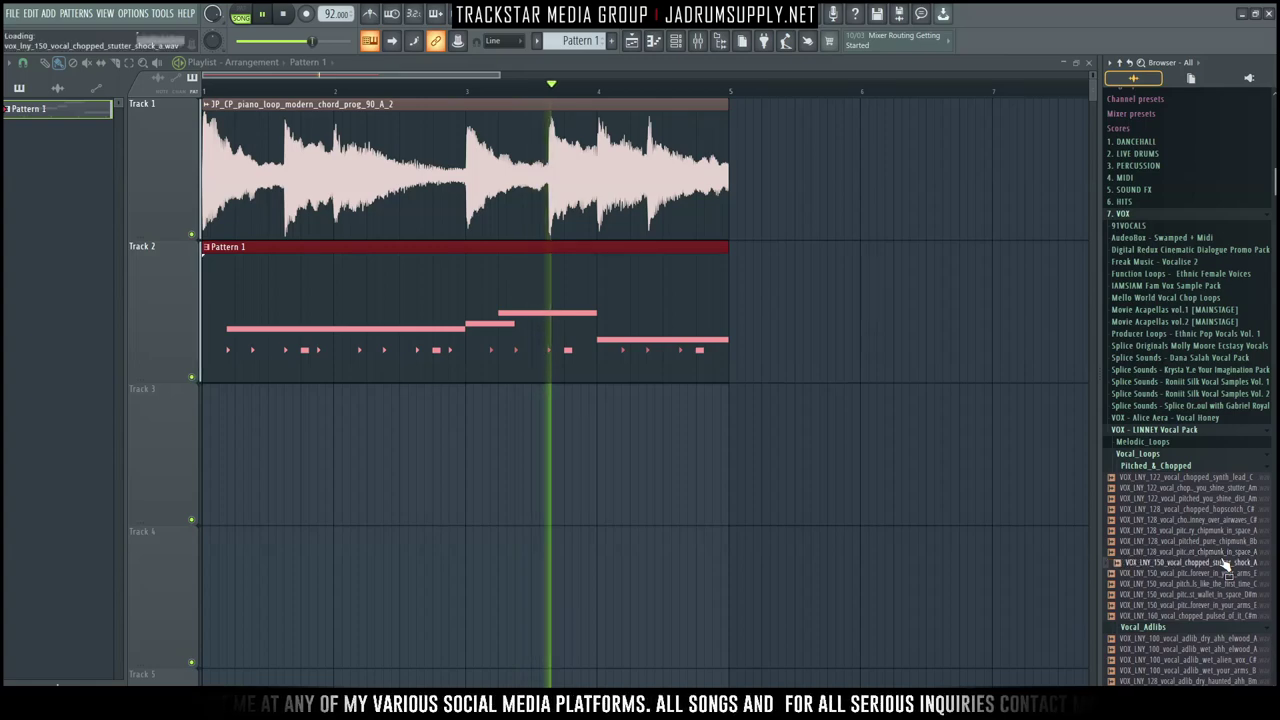
click(1232, 478)
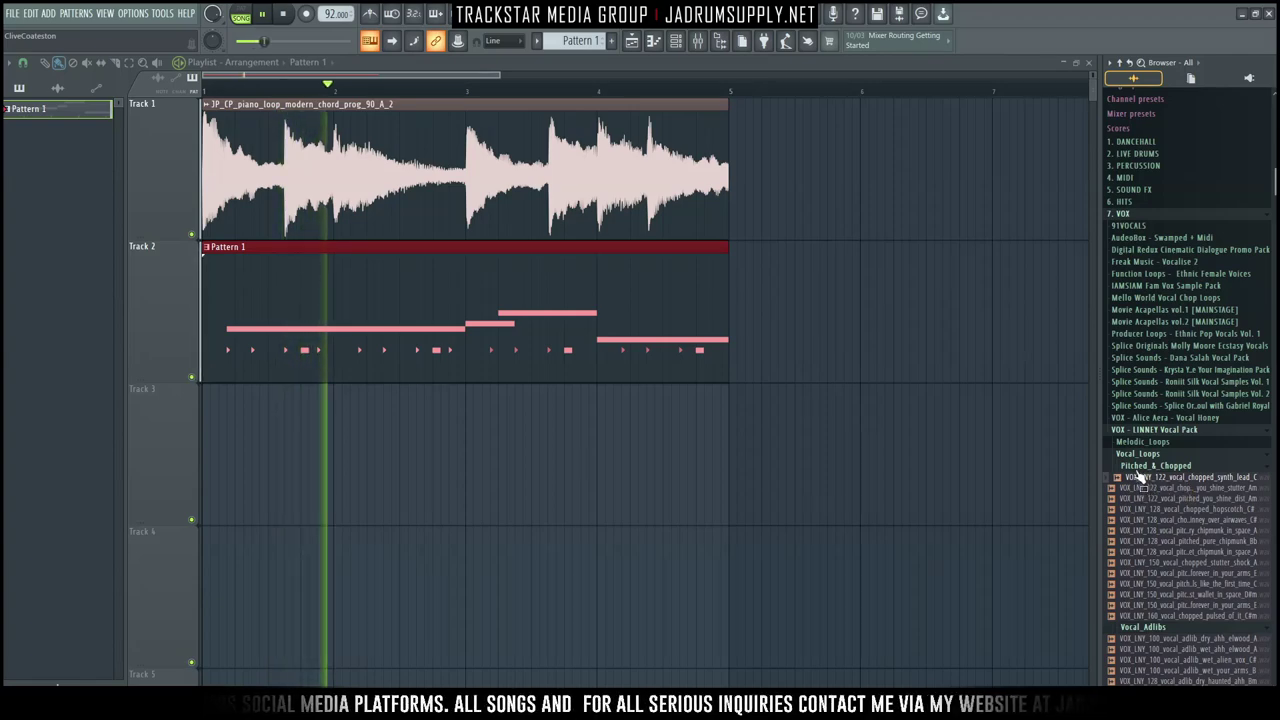
Step: Audition the Shouts in Vocal_One_Shots and place VOX_LNY_vocal_oneshot_shout_wet_no at the start of Track 3
click(1154, 466)
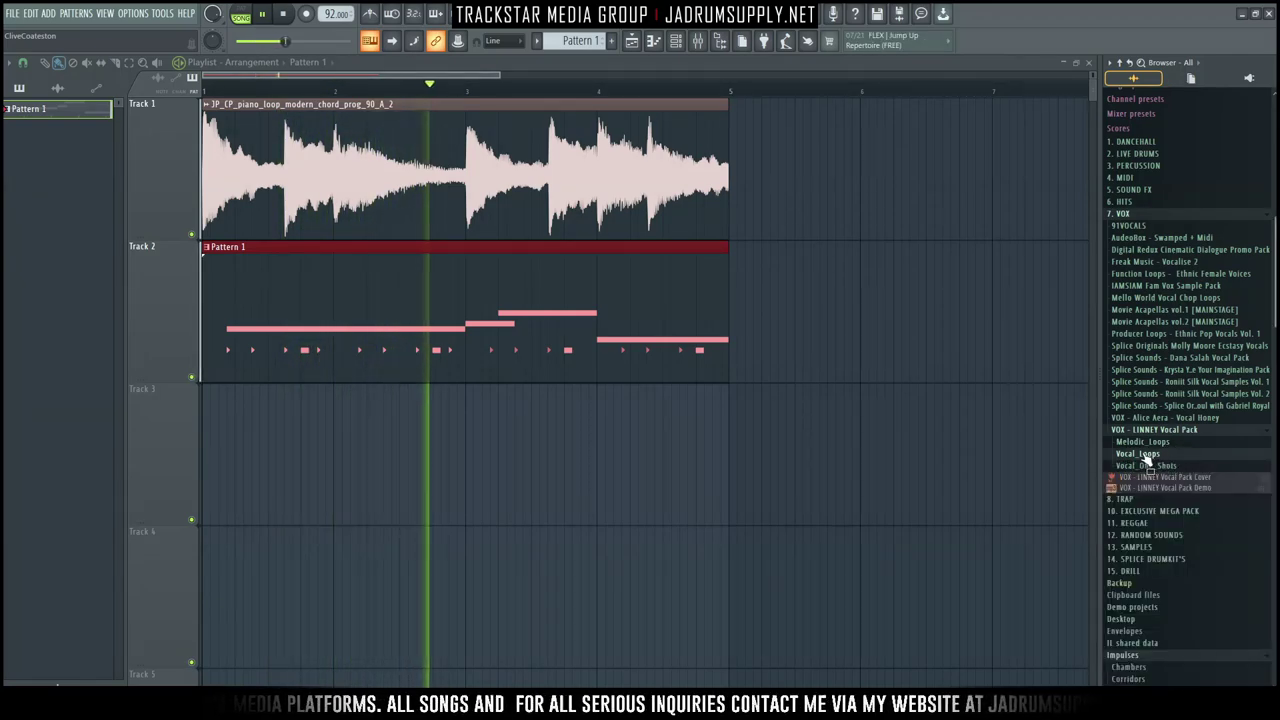
click(1152, 466)
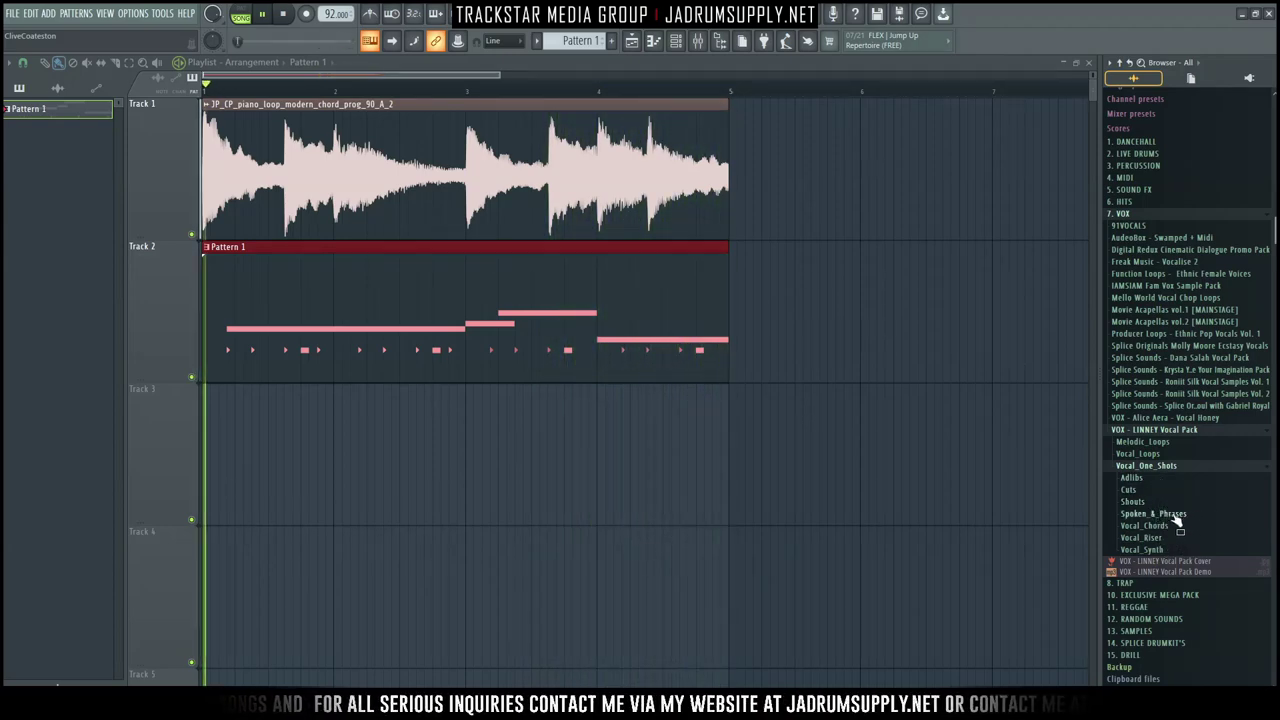
click(1150, 502)
click(1163, 523)
click(1190, 545)
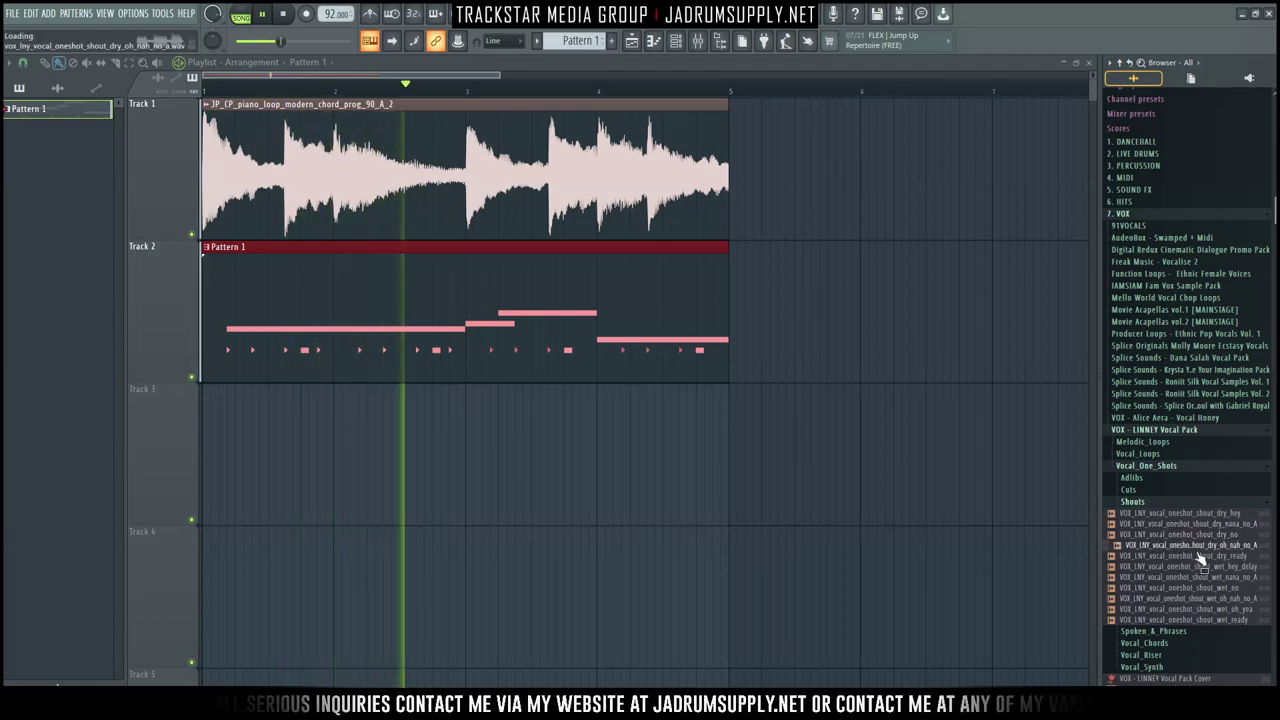
click(1205, 588)
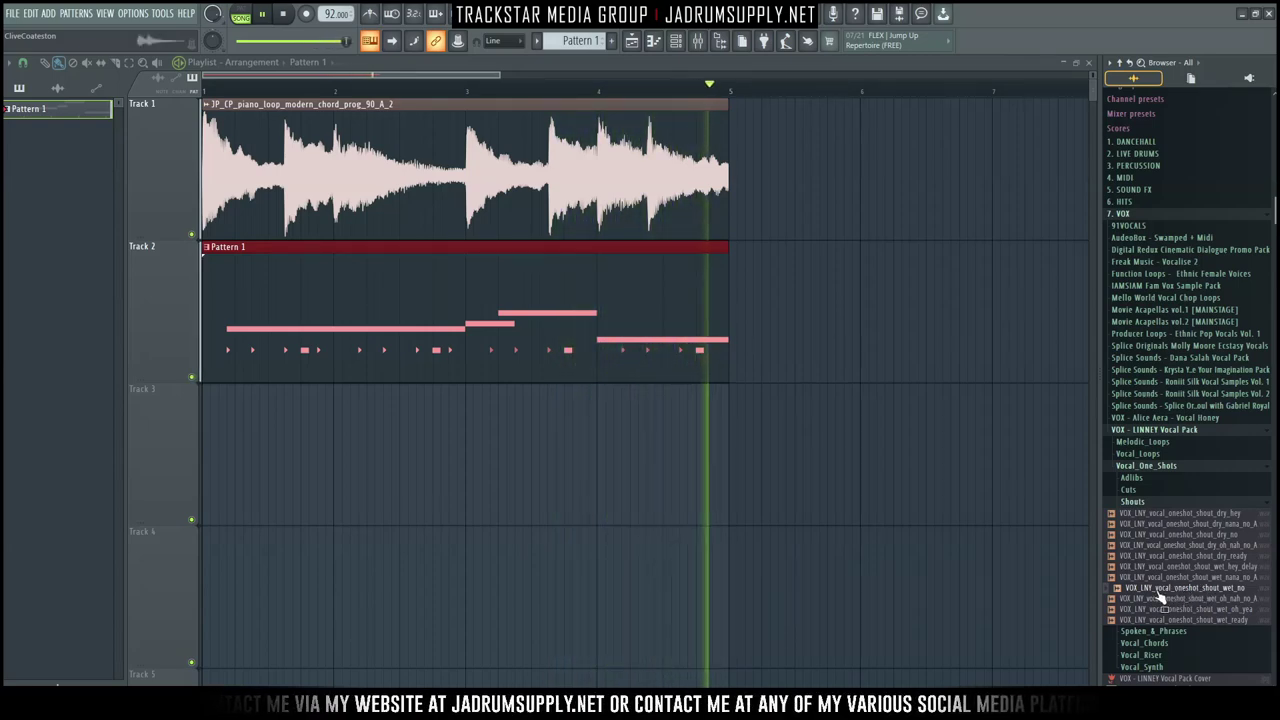
drag(1183, 597, 258, 465)
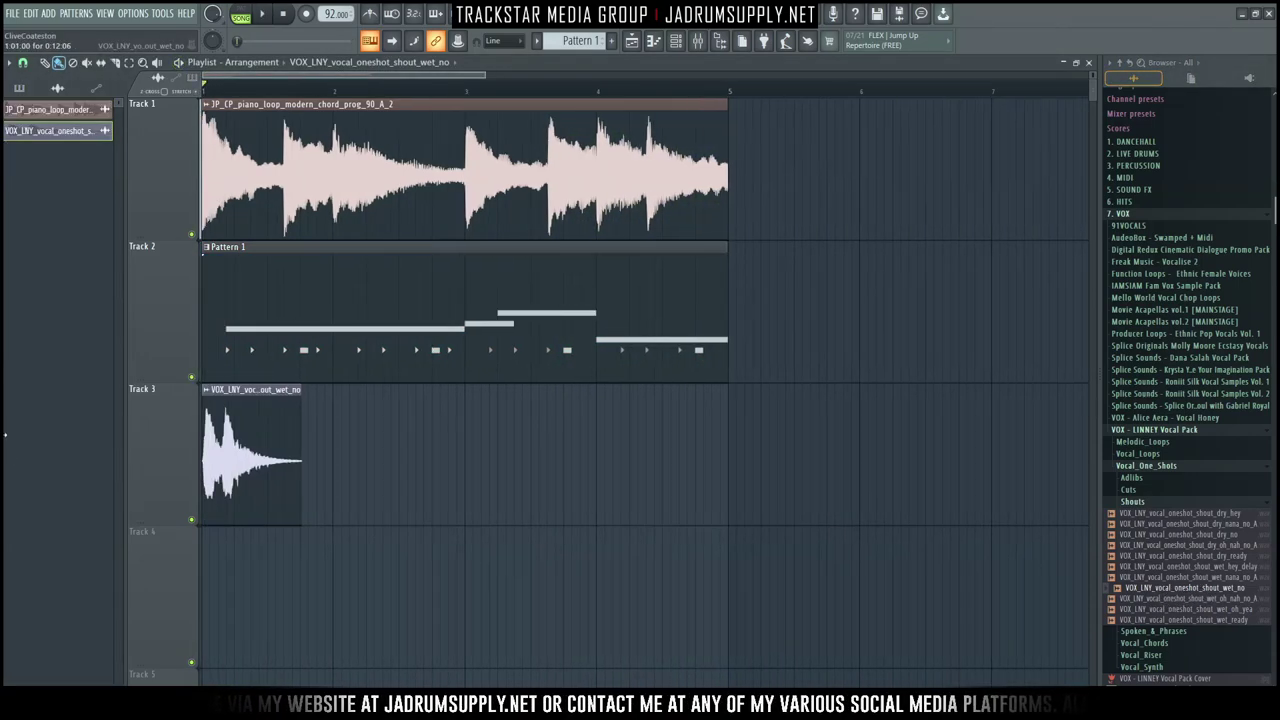
Step: Inspect the shout clip's waveform and sample settings, and play the arrangement with it
scroll(511, 465, up, 2)
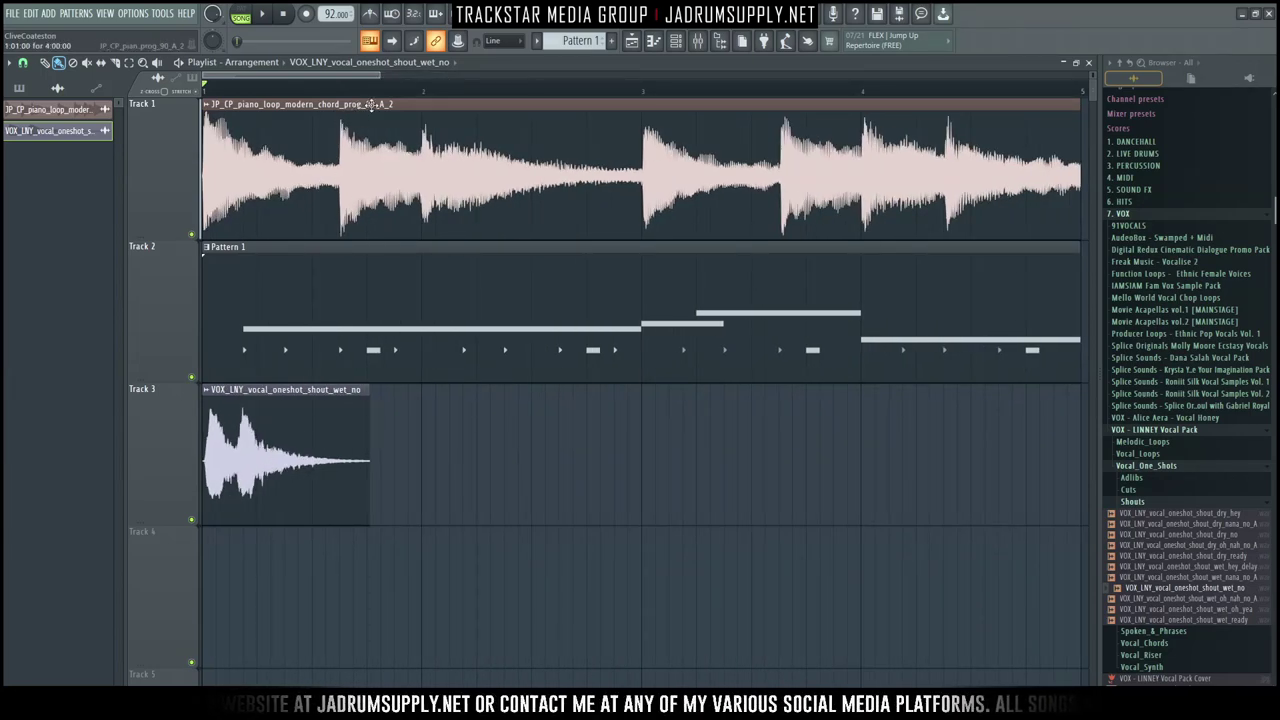
scroll(245, 95, up, 3)
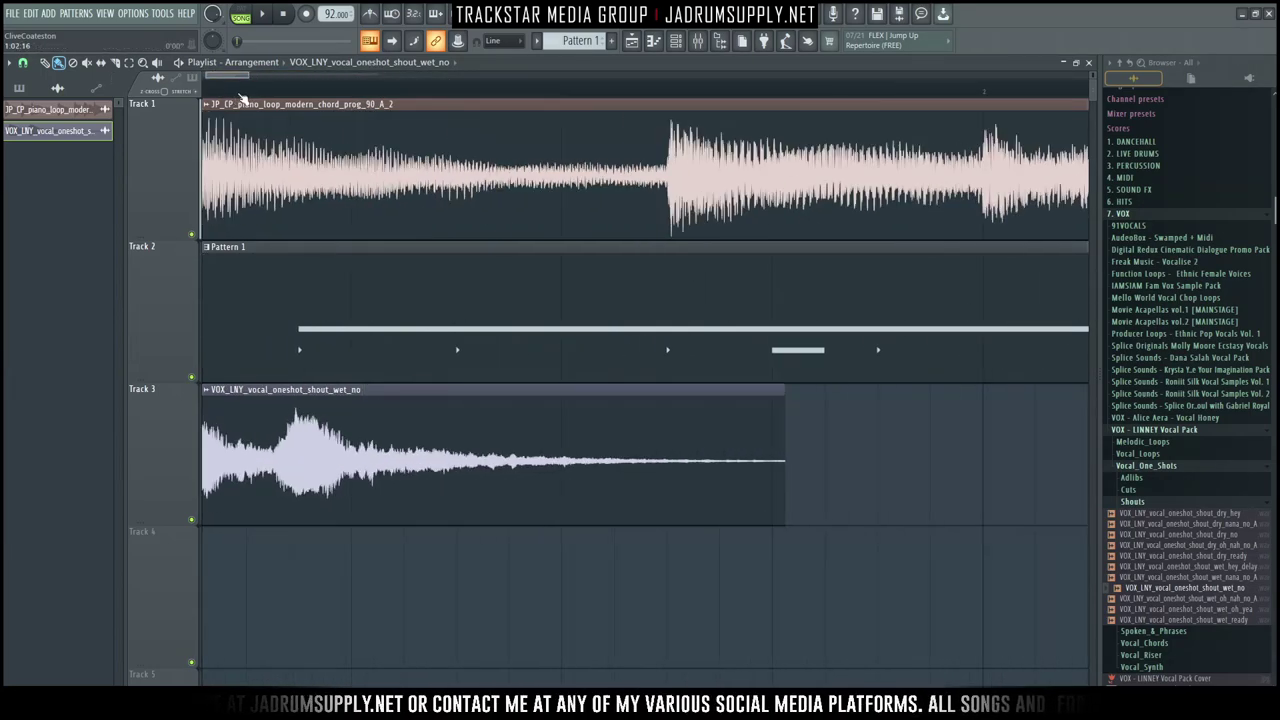
drag(216, 78, 203, 78)
double_click(237, 454)
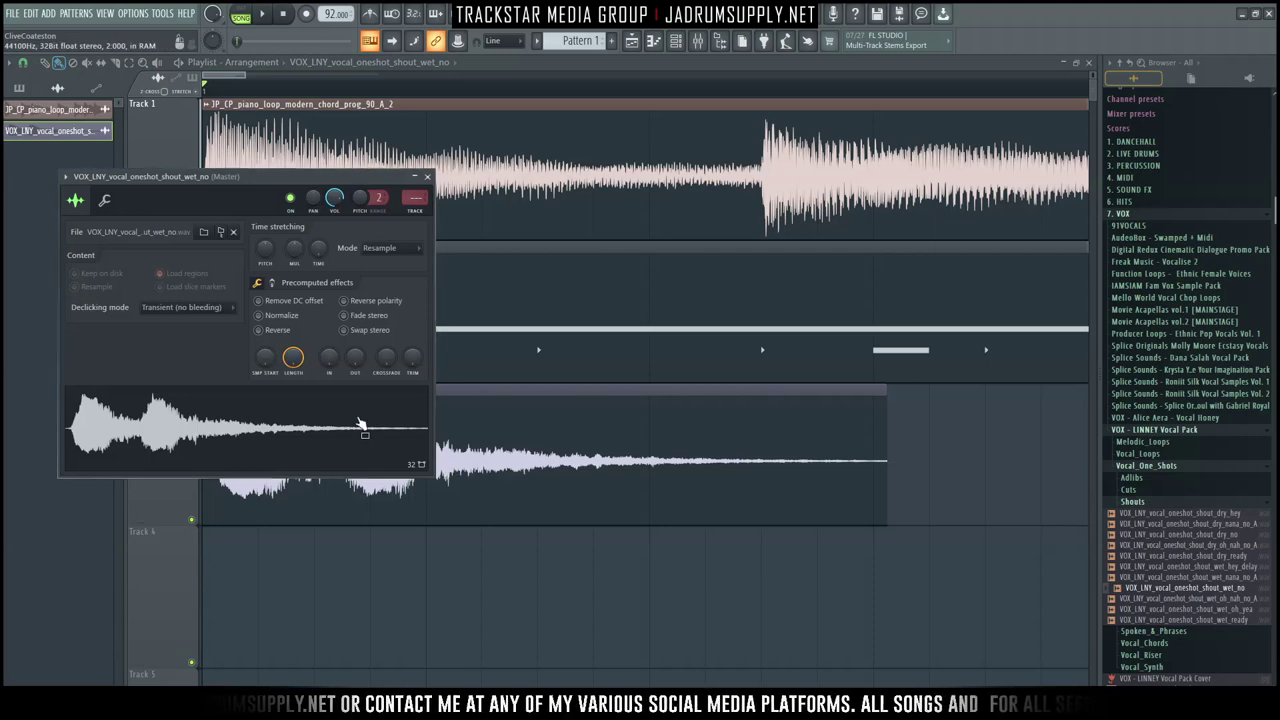
click(427, 177)
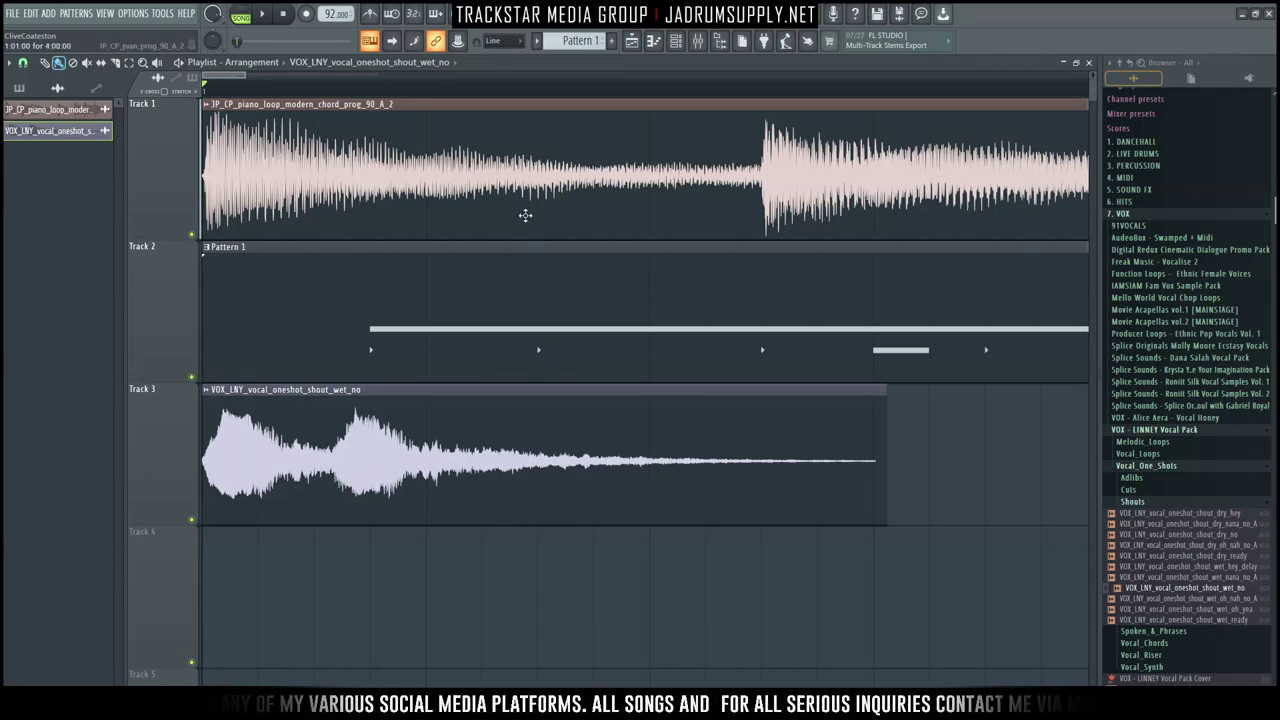
scroll(577, 94, down, 3)
key(space)
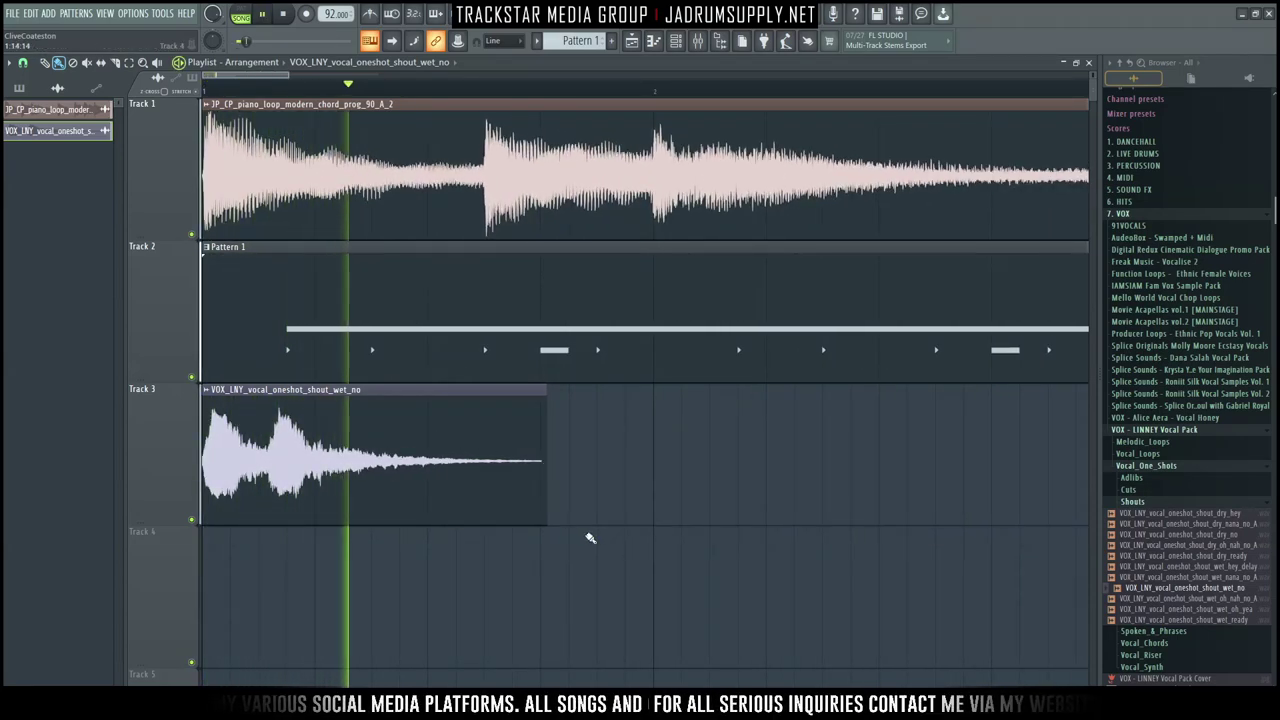
Step: Set the shout sample's stretch time to 1 bar and play the result
double_click(420, 460)
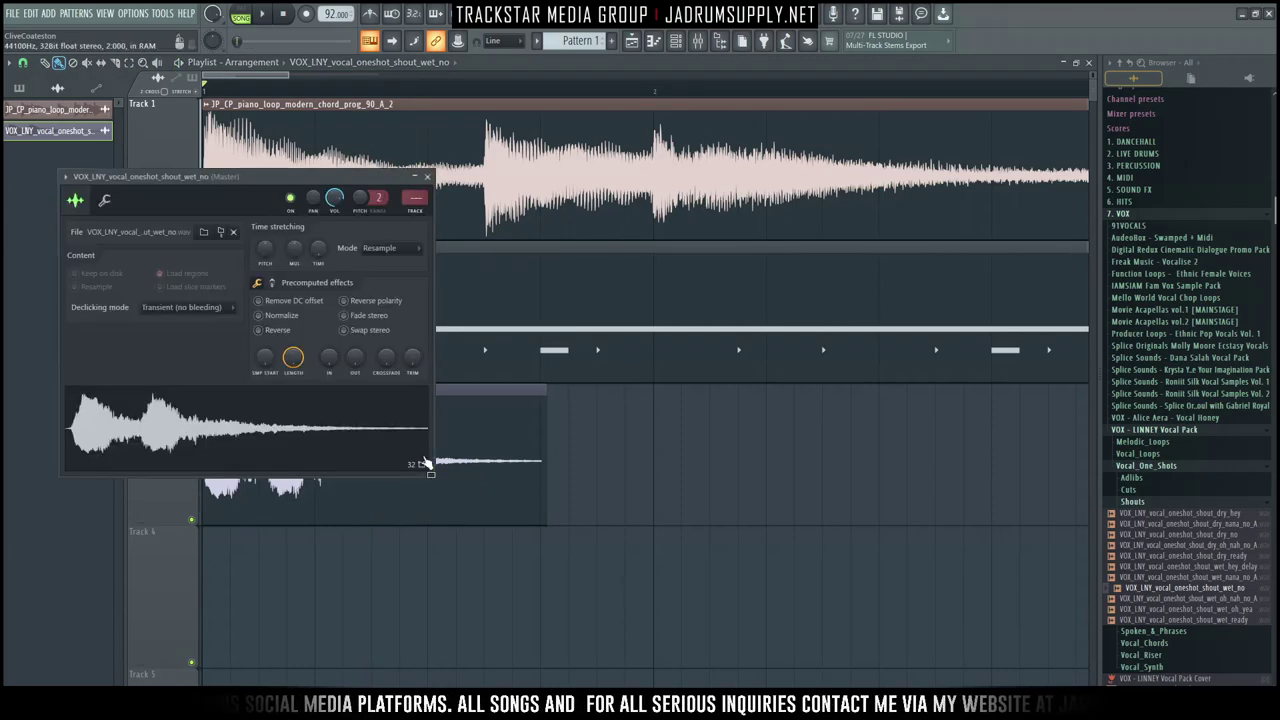
right_click(320, 259)
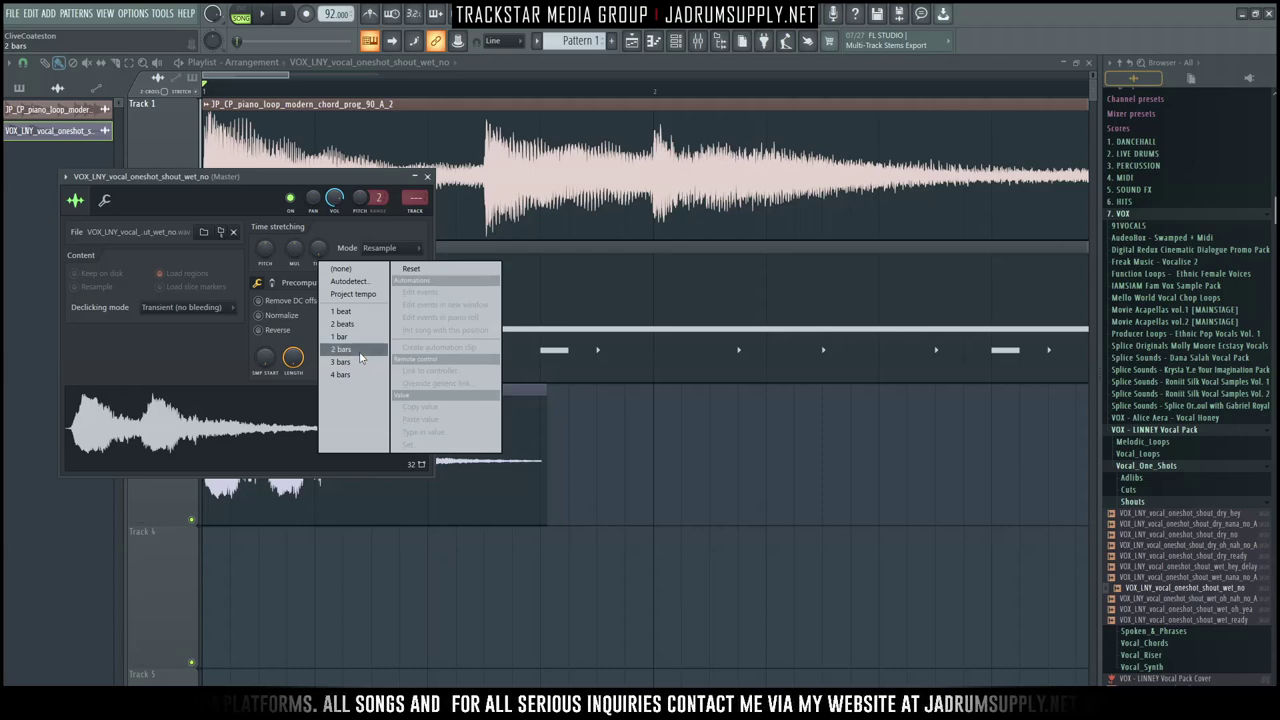
click(358, 350)
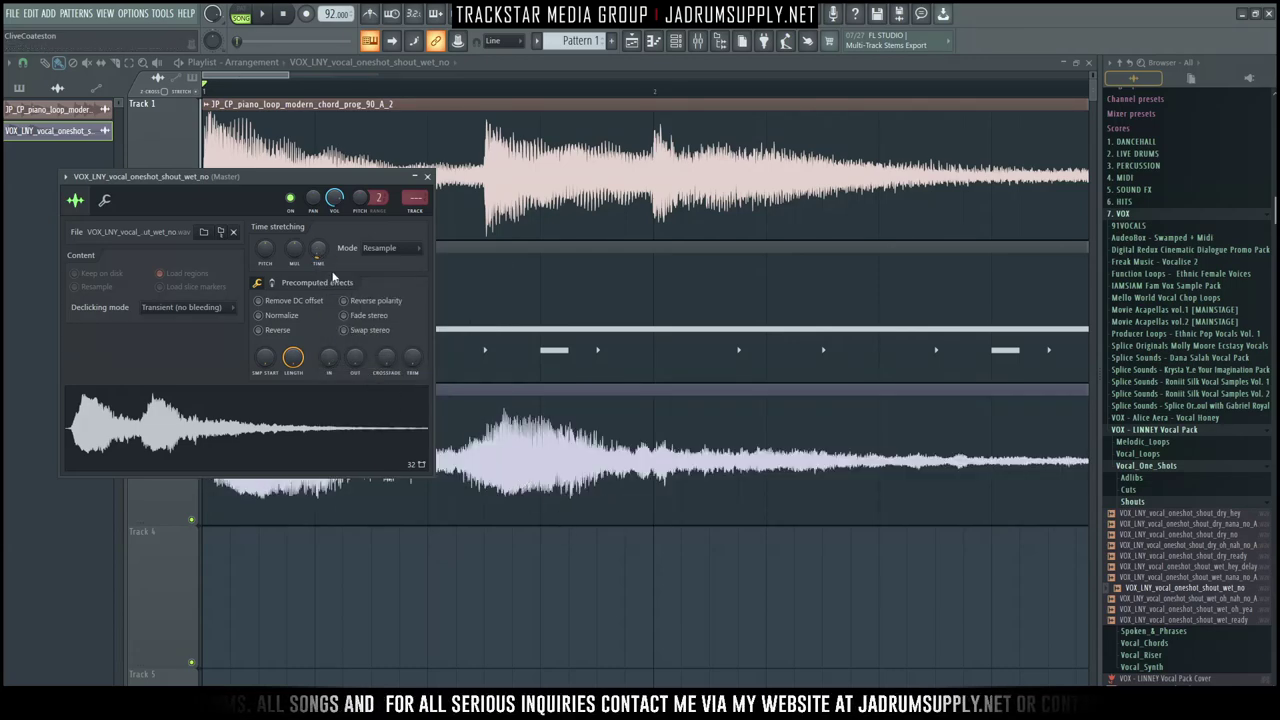
right_click(318, 259)
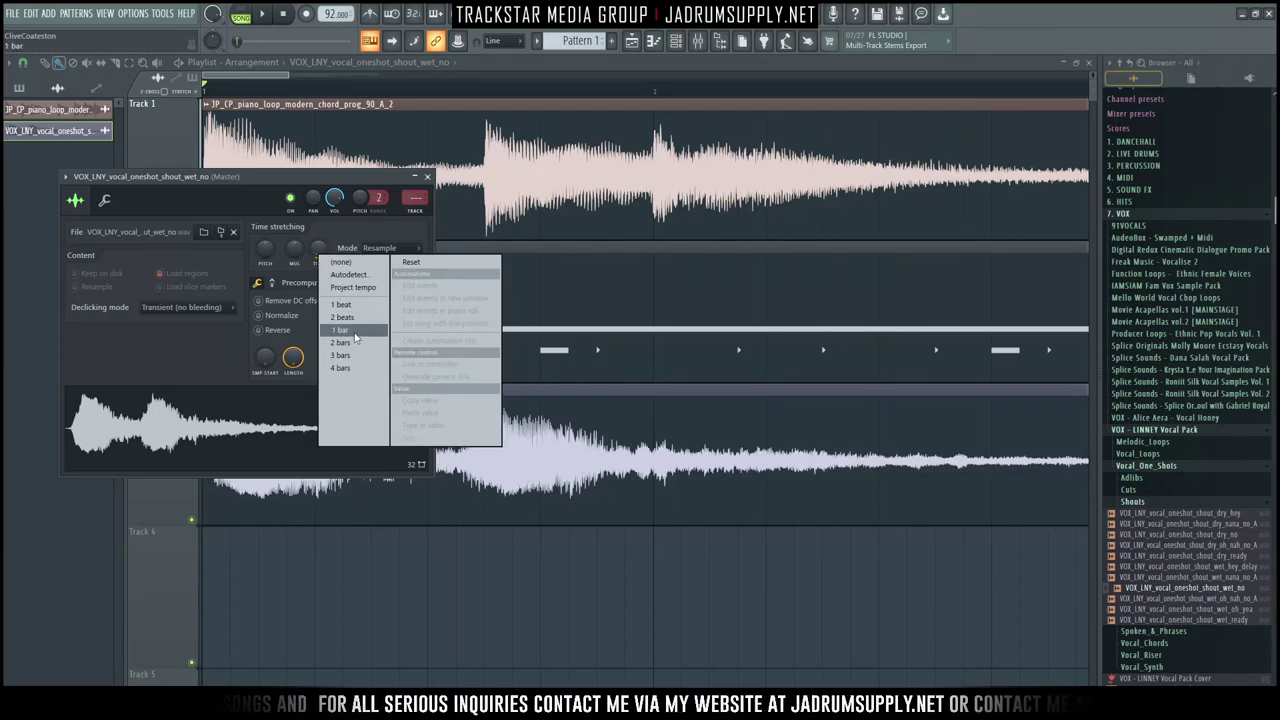
click(354, 332)
key(Escape)
key(space)
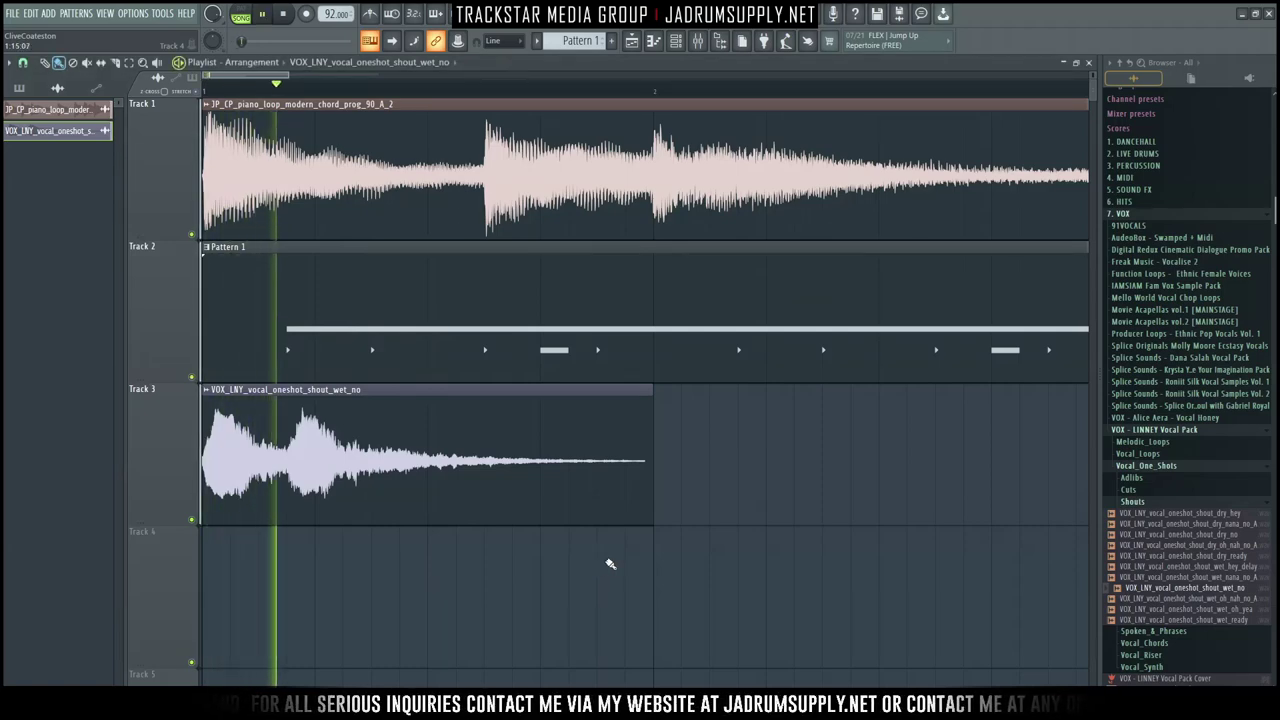
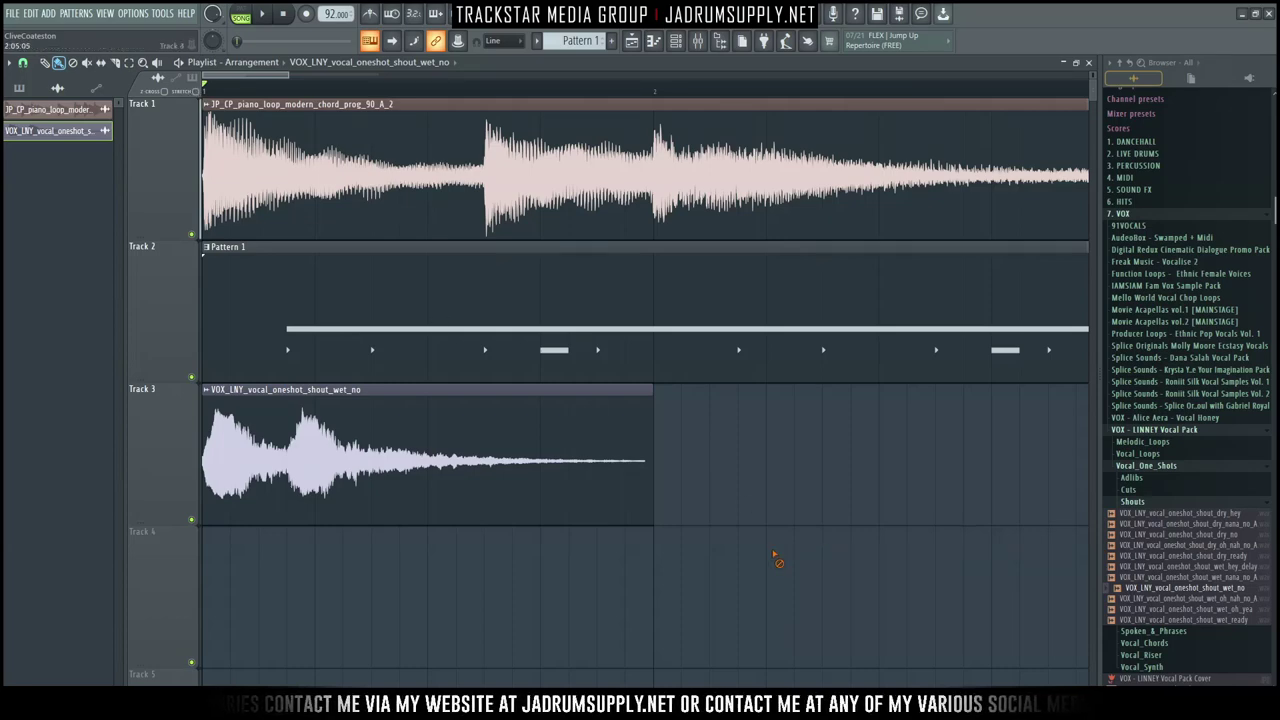
Step: Trim the silent tail of the Track 3 shout clip and stretch its end to bar 2
scroll(700, 455, up, 2)
scroll(602, 440, up, 4)
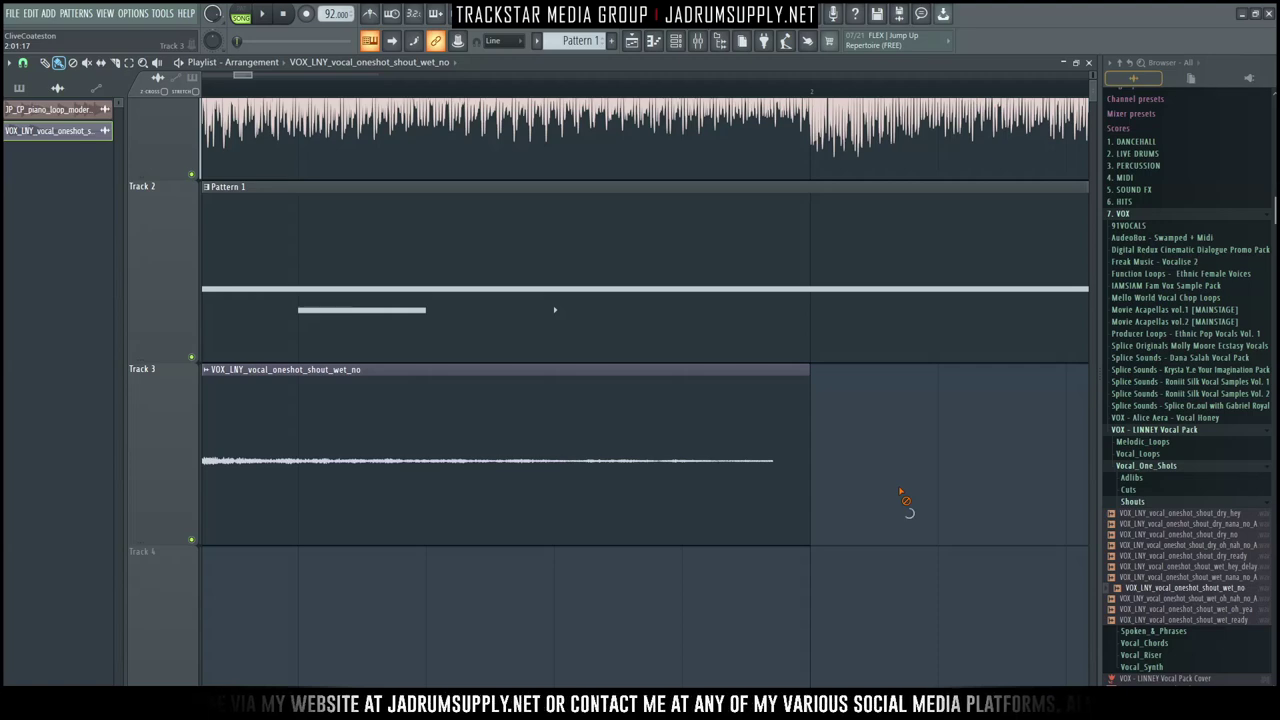
right_click(804, 466)
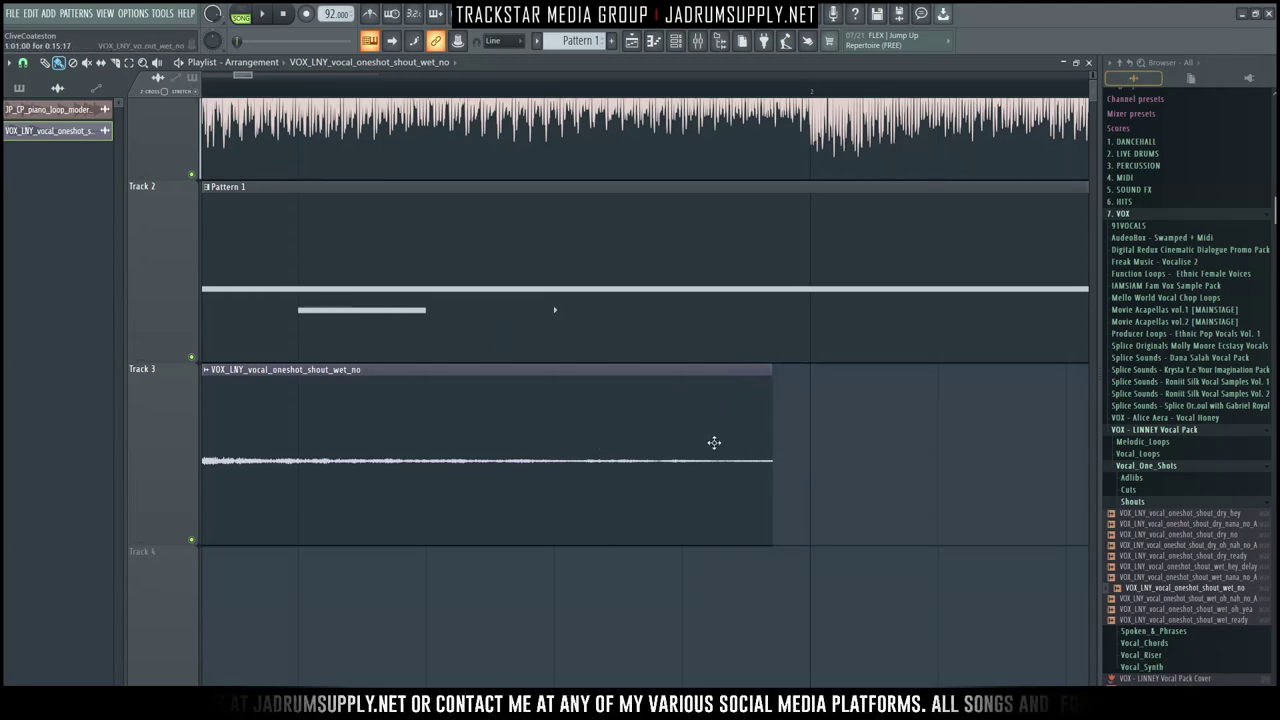
drag(770, 438, 799, 439)
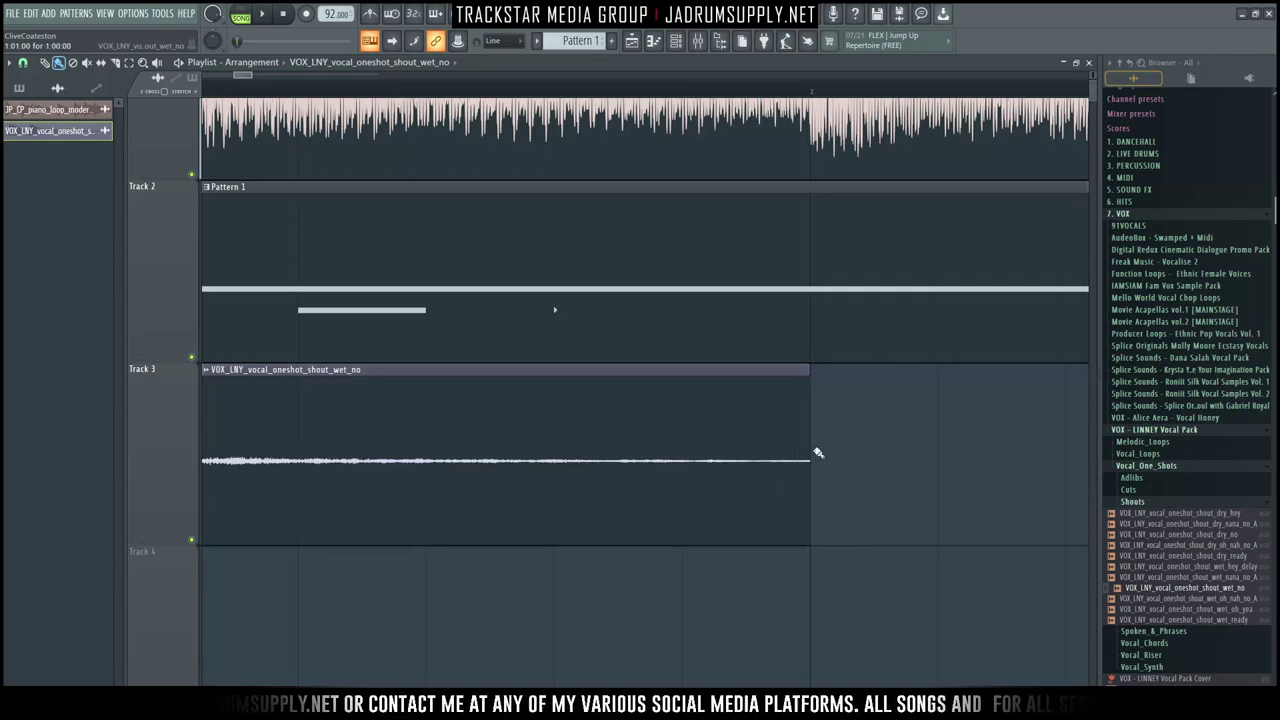
Step: Set the shout sample's time-stretching mode to Auto and play the arrangement
double_click(712, 464)
click(385, 248)
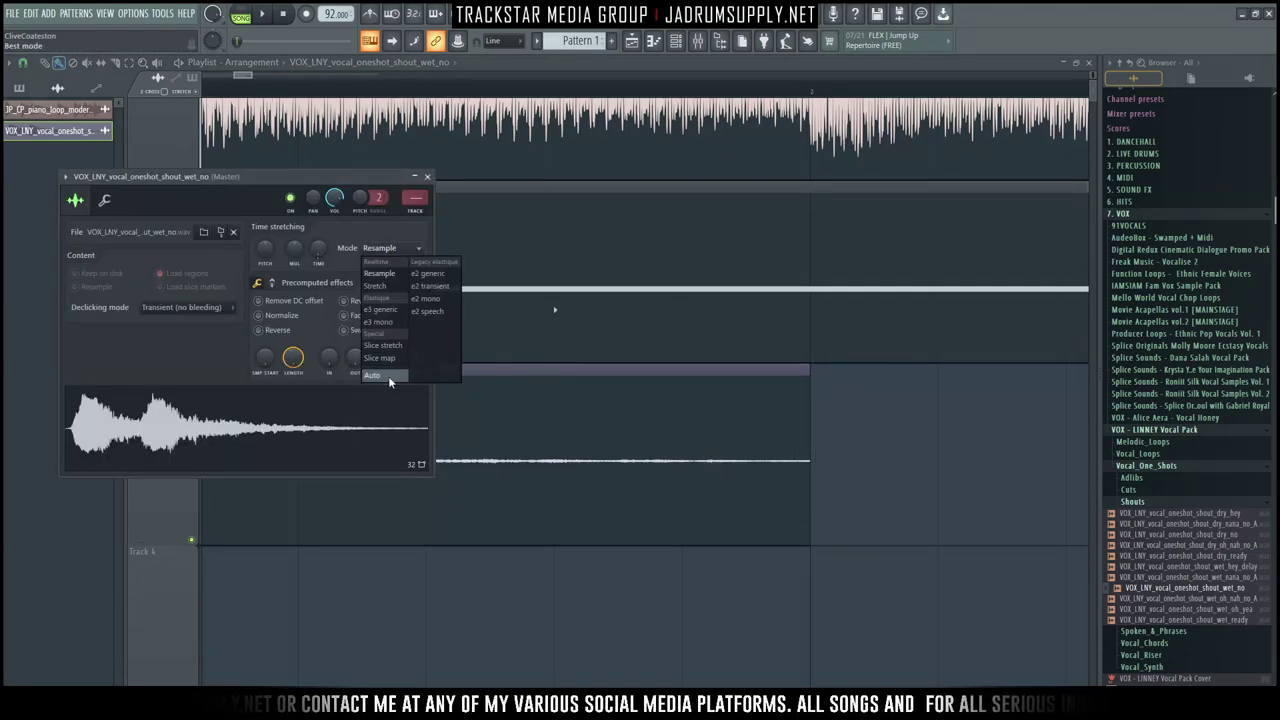
click(388, 377)
key(Escape)
key(space)
ctrl+right_click(514, 583)
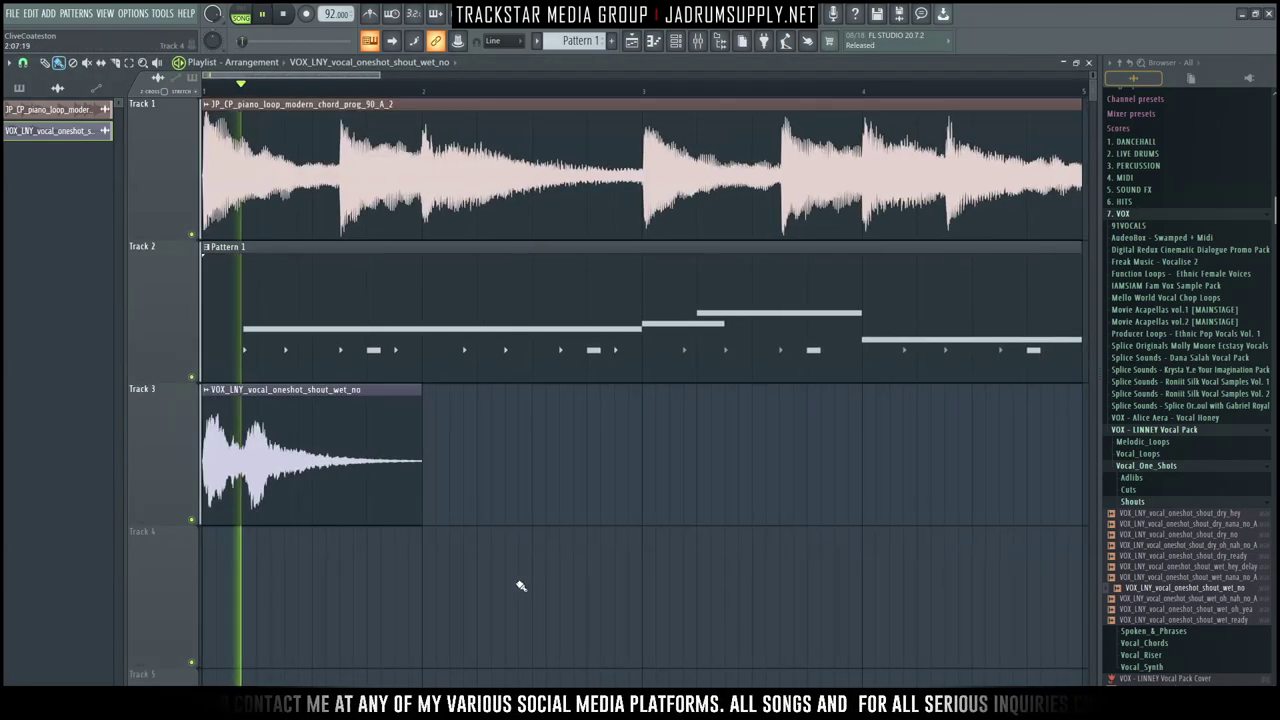
scroll(337, 89, down, 3)
key(space)
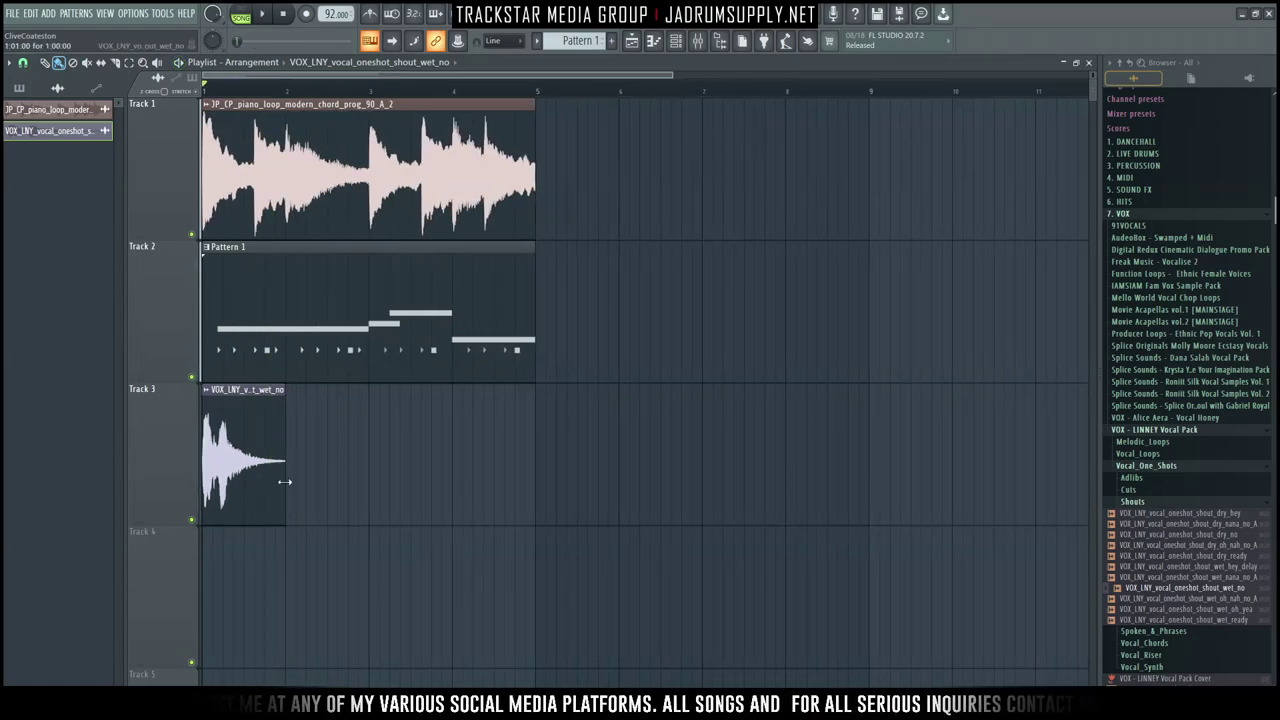
Step: Place a second copy of the shout clip on Track 3 starting at bar 4 and open its sample settings
click(466, 488)
drag(491, 490, 478, 490)
double_click(448, 487)
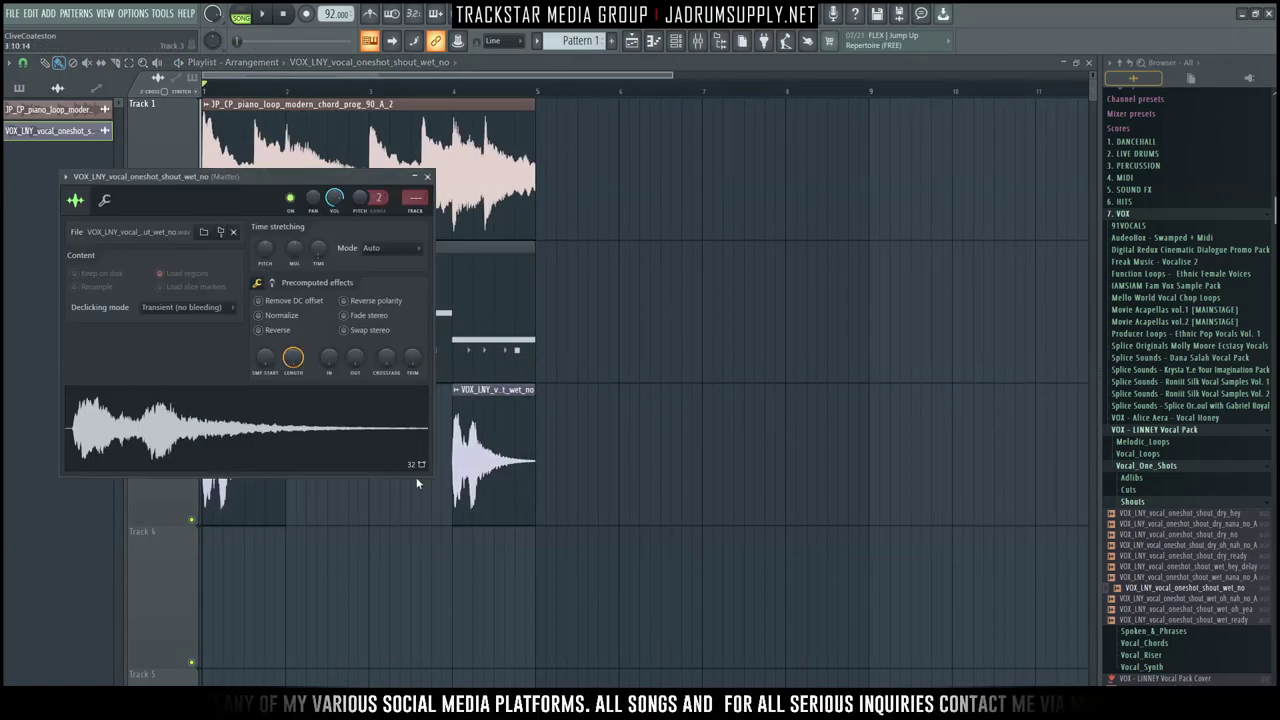
Step: Make the bar 4 shout clip a unique sample, saving it to the Desktop as VOX_LNY_vocal_oneshot_shout_wet_no - Part_1
click(458, 391)
click(613, 416)
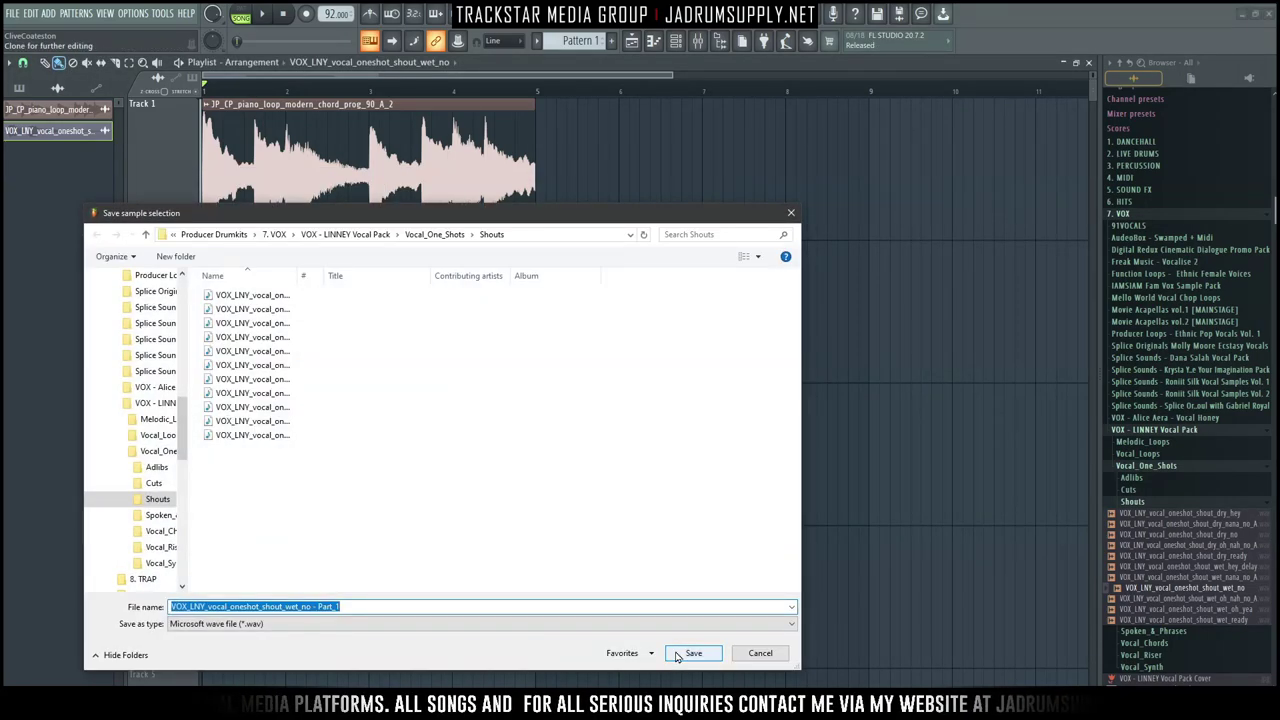
scroll(153, 326, up, 10)
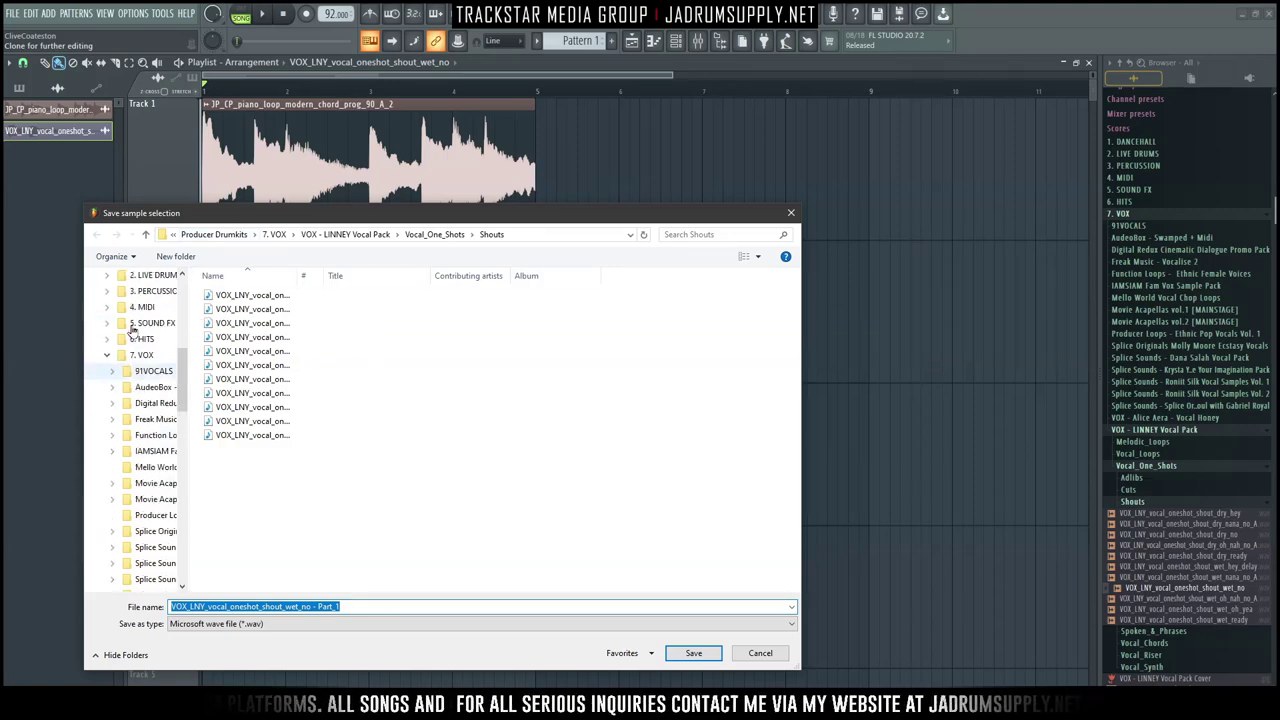
scroll(150, 320, up, 3)
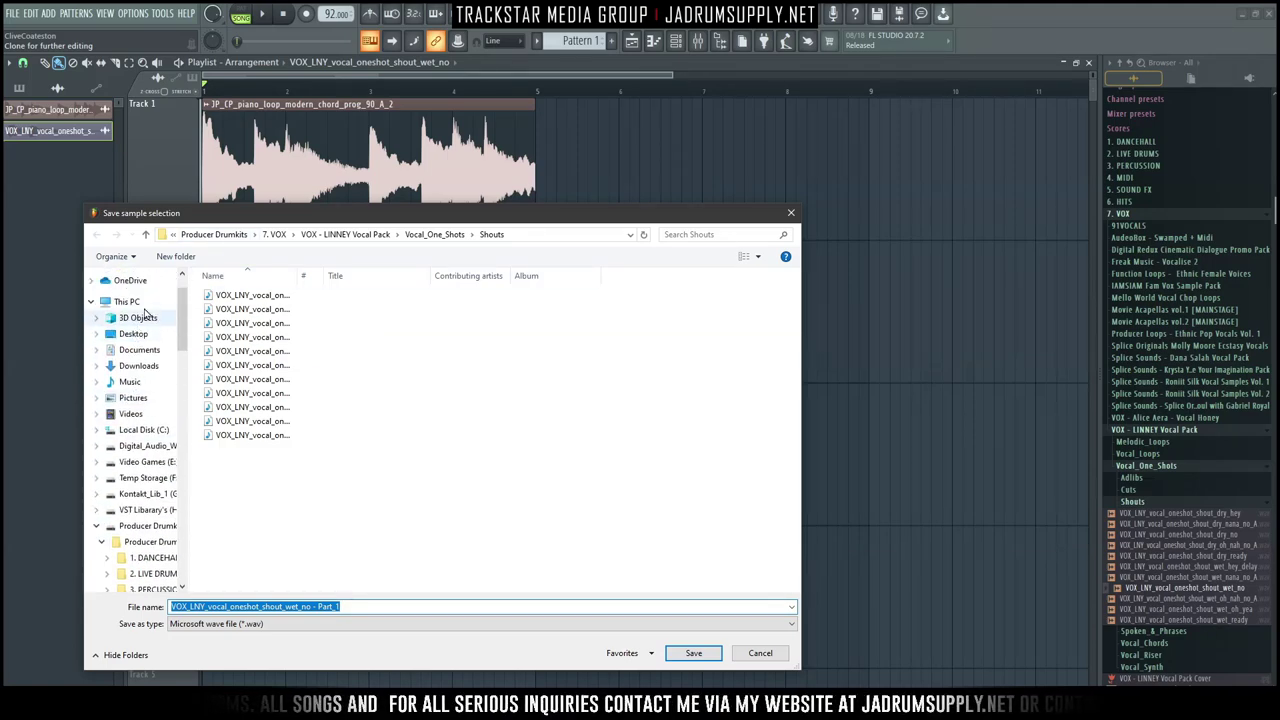
click(133, 334)
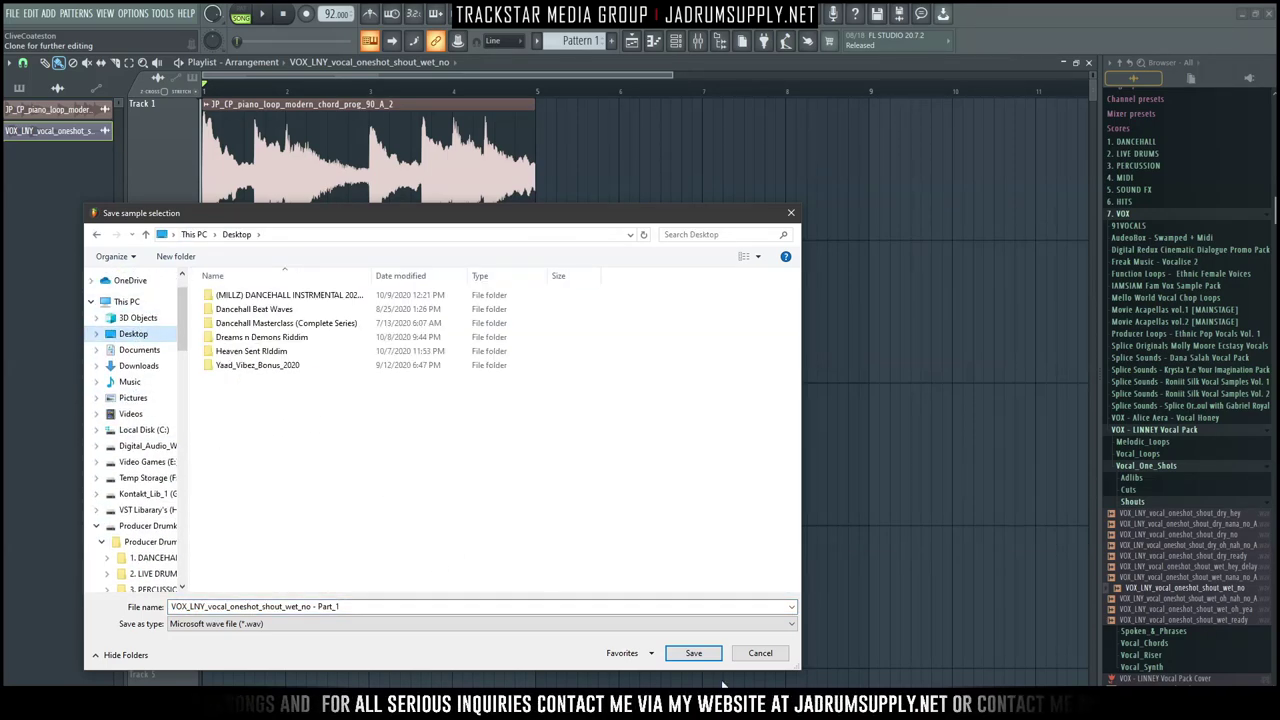
click(693, 653)
Step: Reverse the Part_1 shout sample and move its clip down to Track 4 at bar 4
double_click(503, 491)
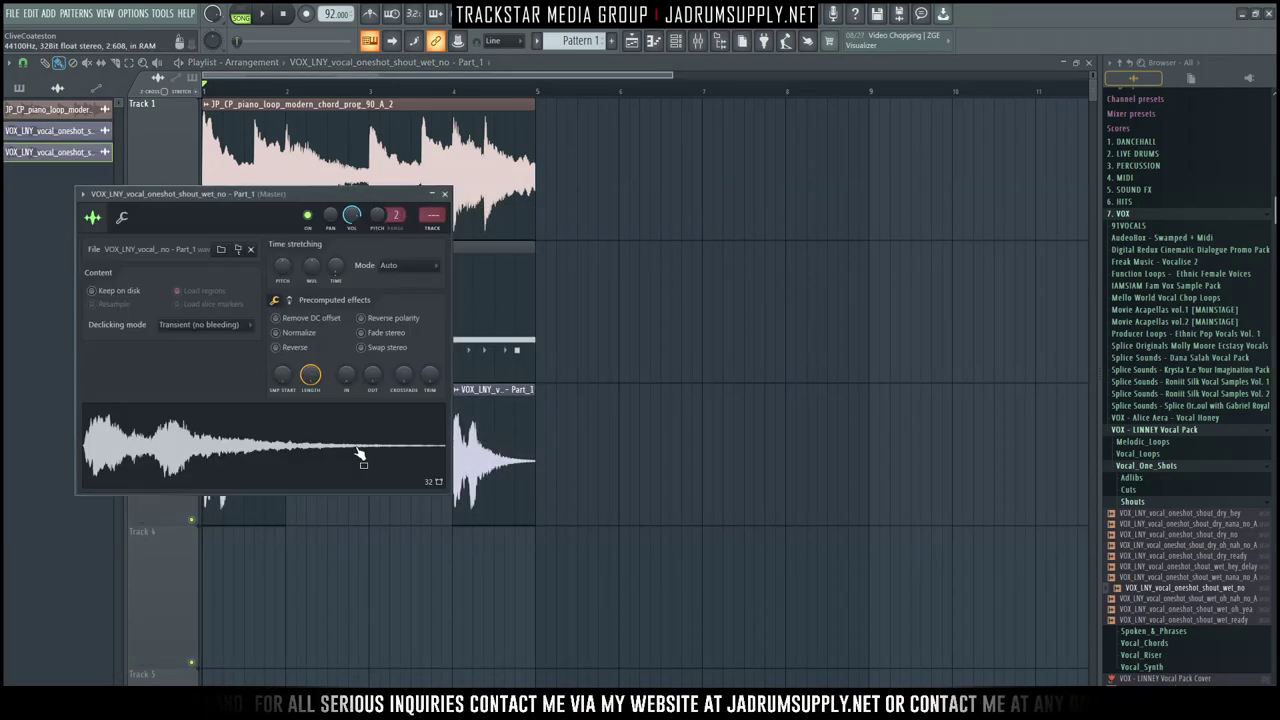
click(277, 347)
click(446, 193)
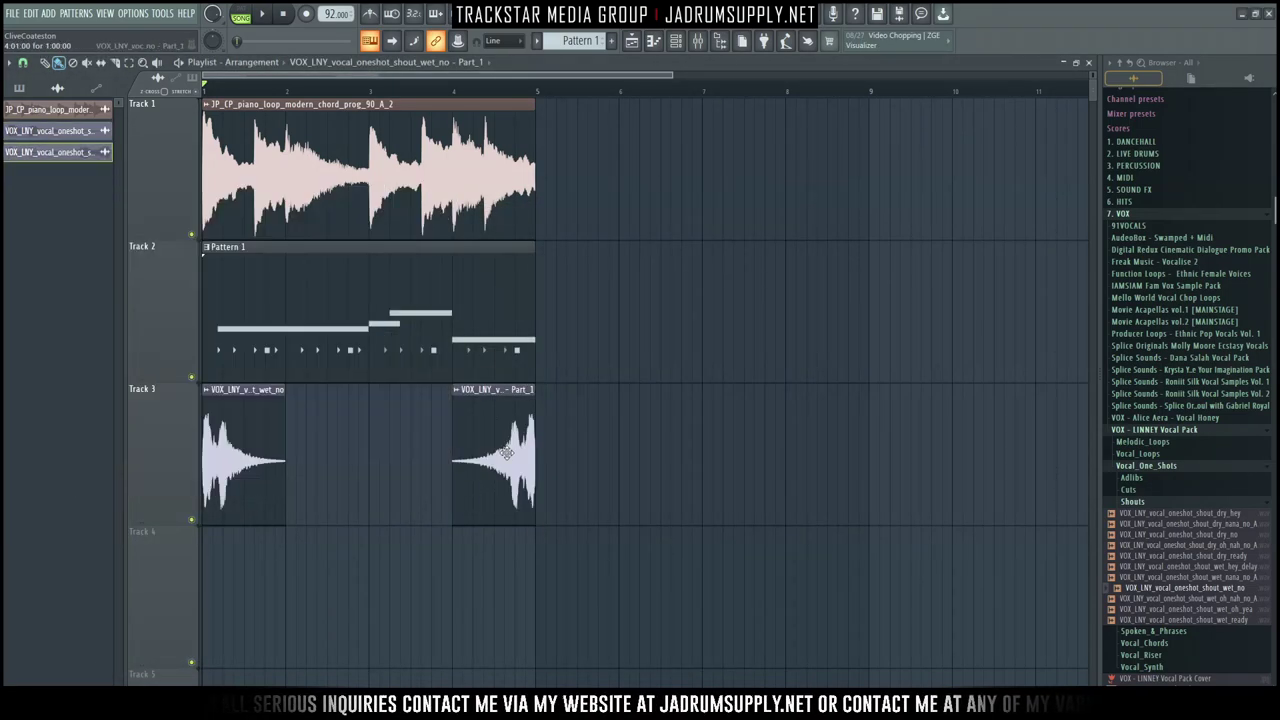
drag(507, 456, 496, 599)
Step: Set the reversed shout's channel volume to 42% and copy that volume to the original shout sample
double_click(503, 604)
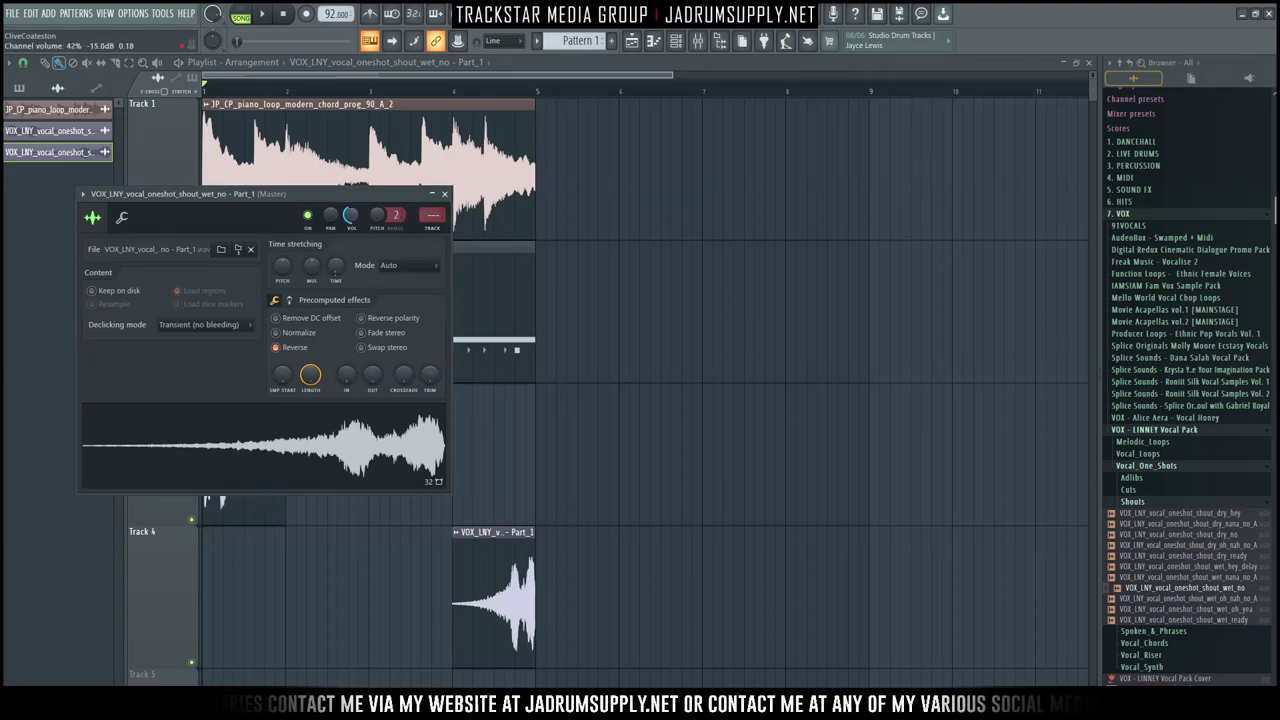
right_click(350, 219)
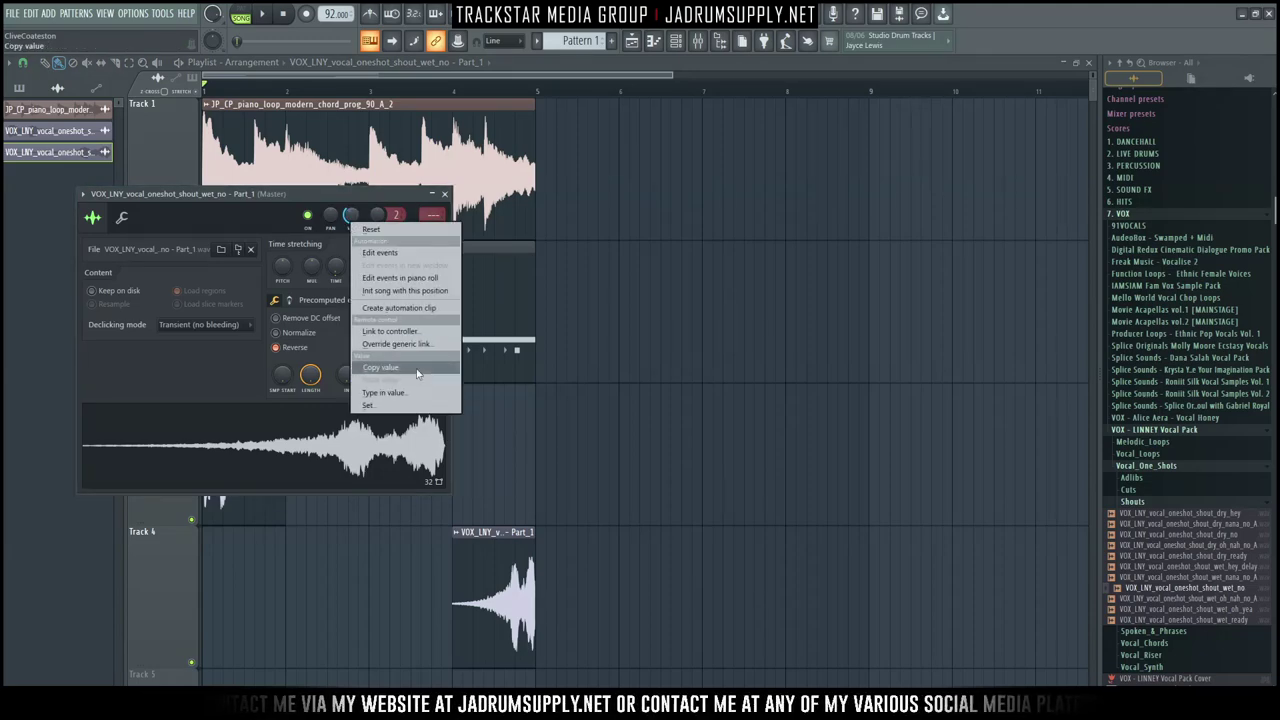
click(390, 368)
double_click(218, 500)
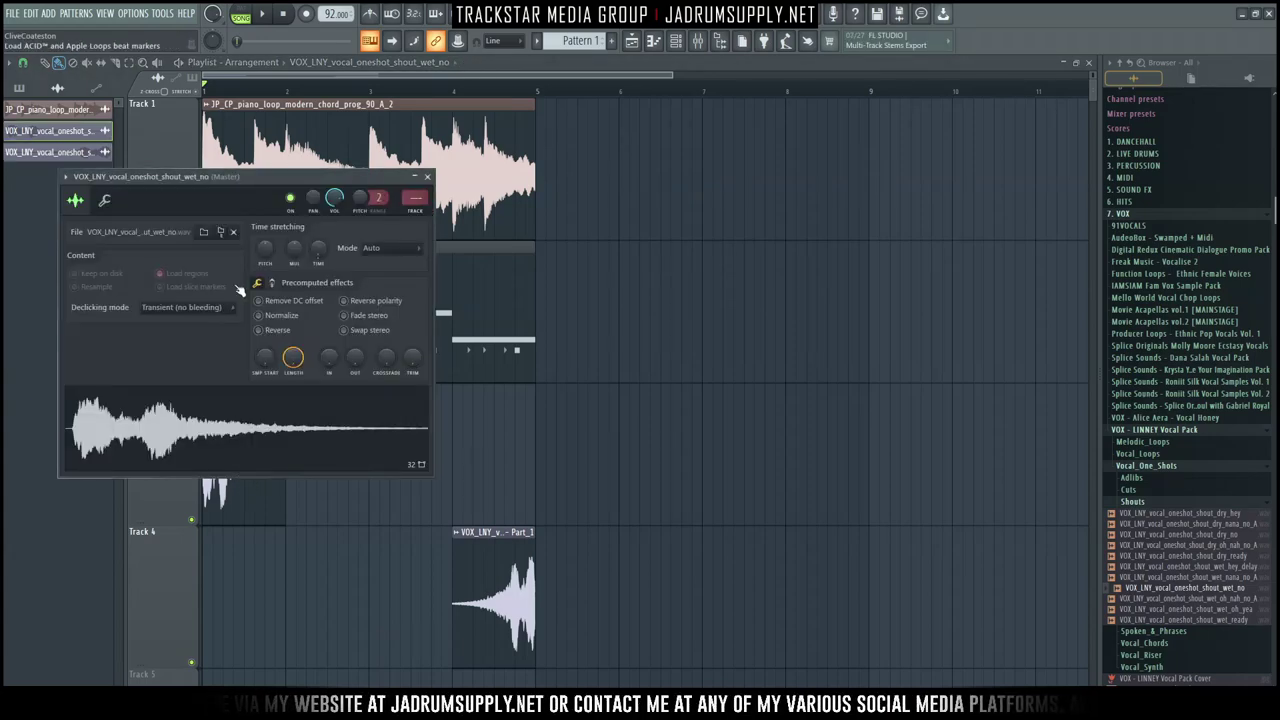
right_click(338, 202)
click(390, 363)
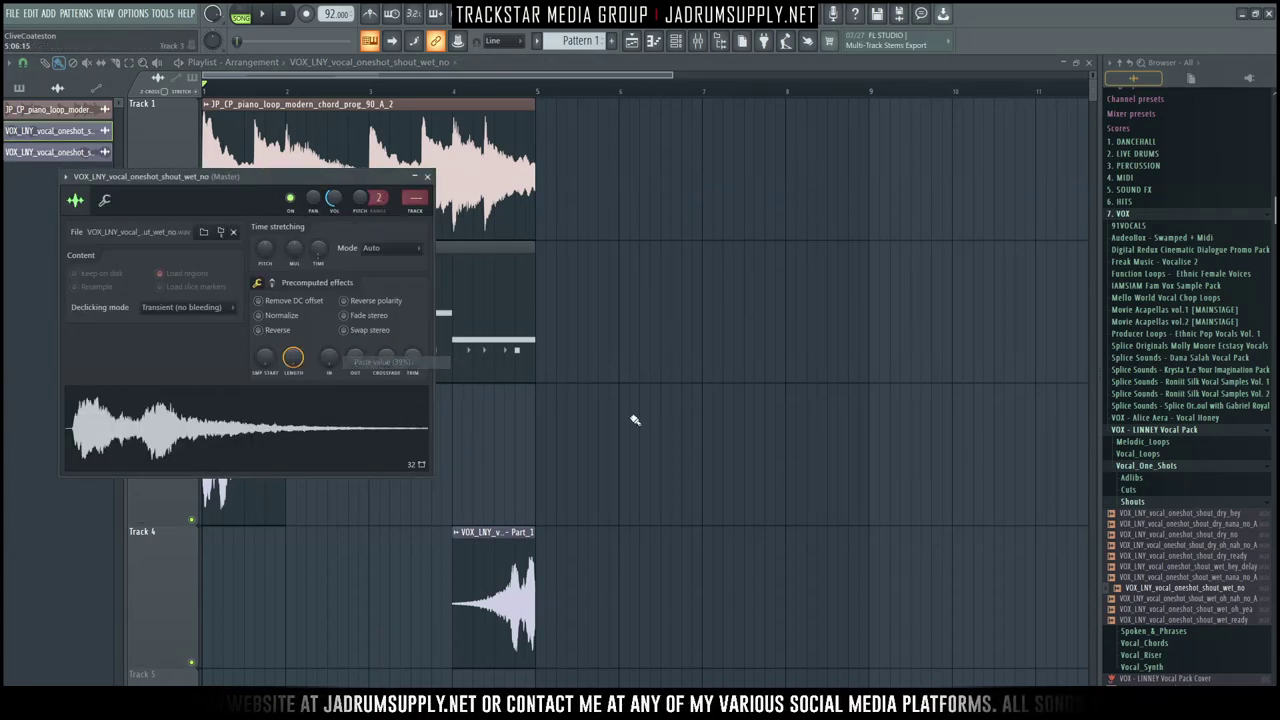
Step: Play the four-bar arrangement and bring up the mixer and channel rack to check the levels
right_click(747, 440)
key(space)
ctrl+right_click(774, 437)
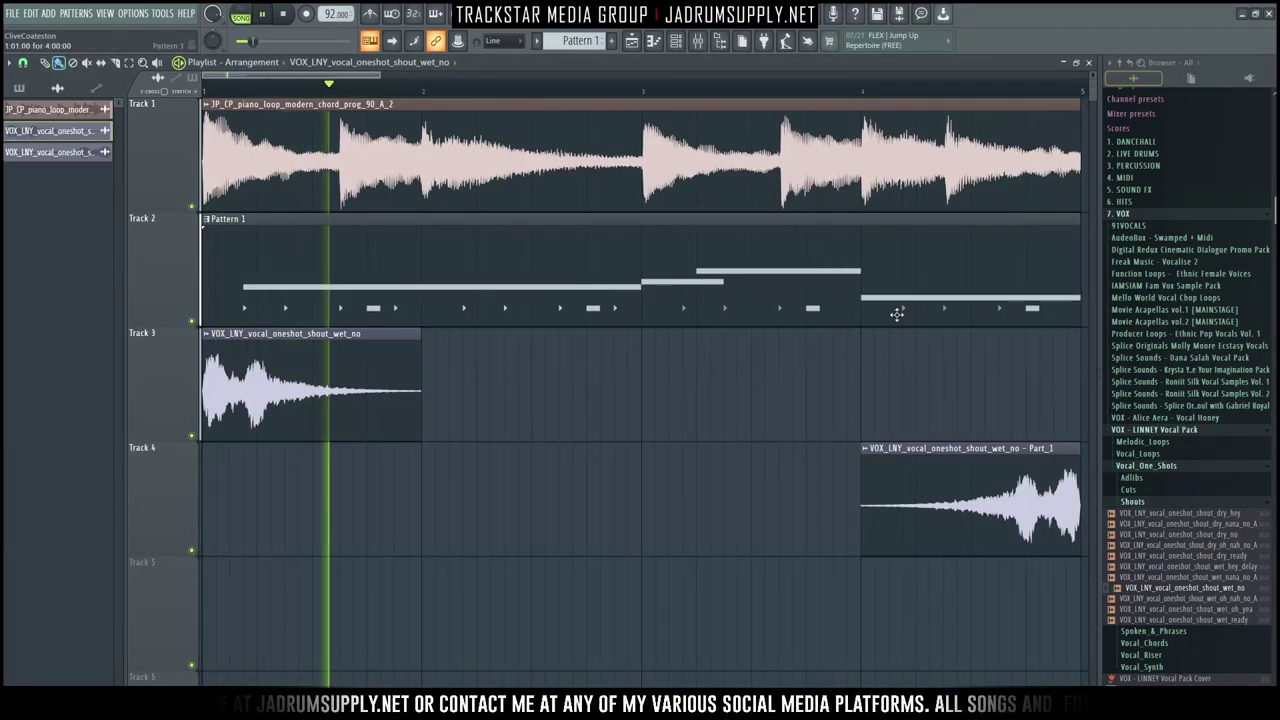
key(F9)
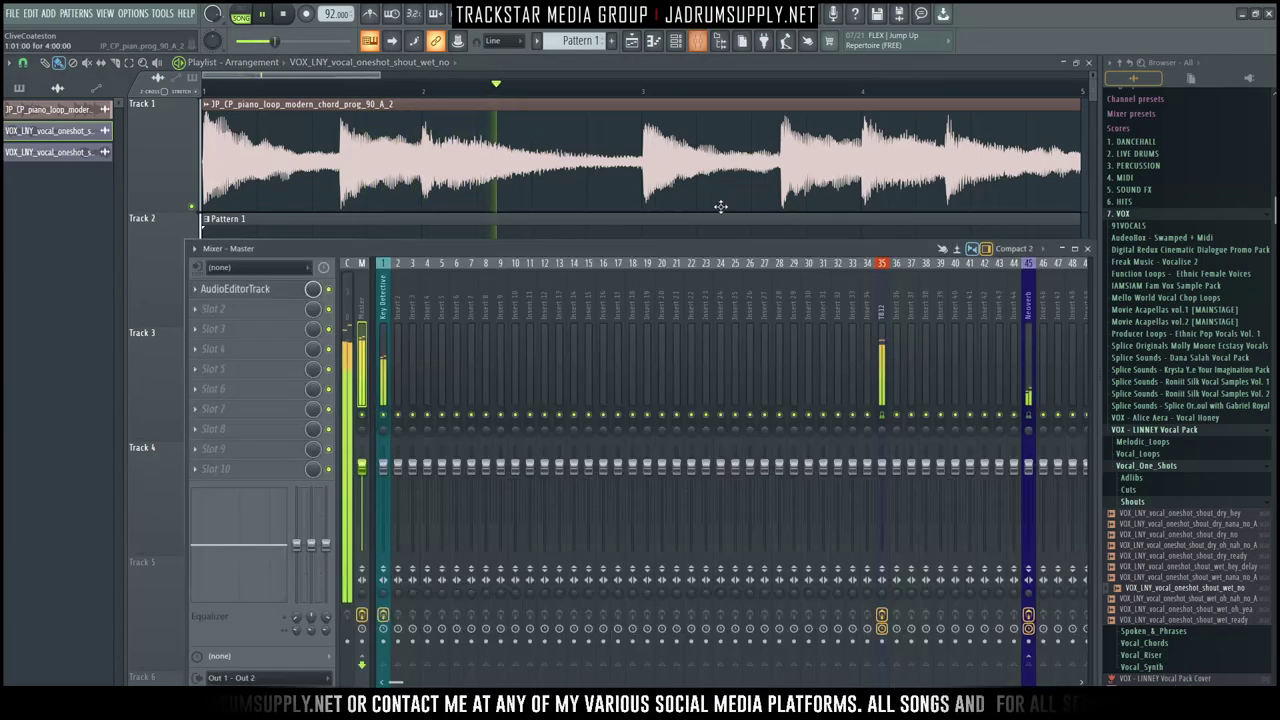
key(F6)
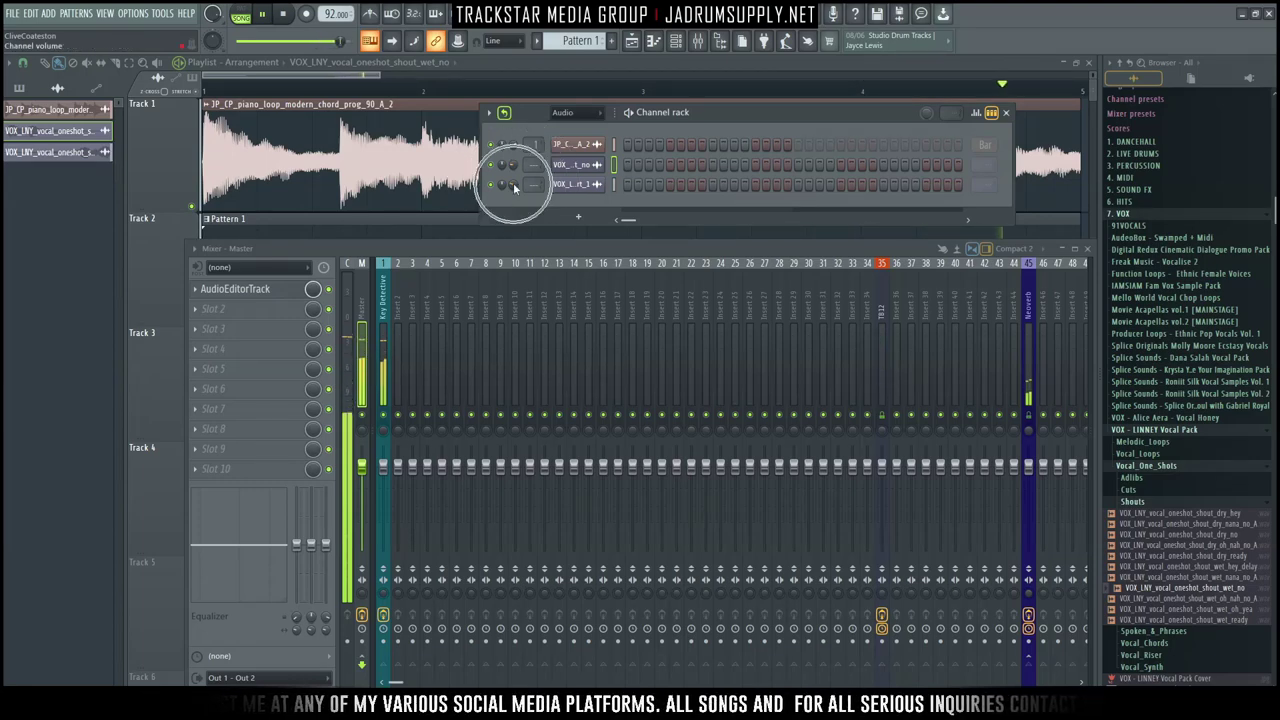
Step: Lower the original shout channel's volume to 22% and copy that volume to the reversed shout channel
drag(513, 184, 513, 190)
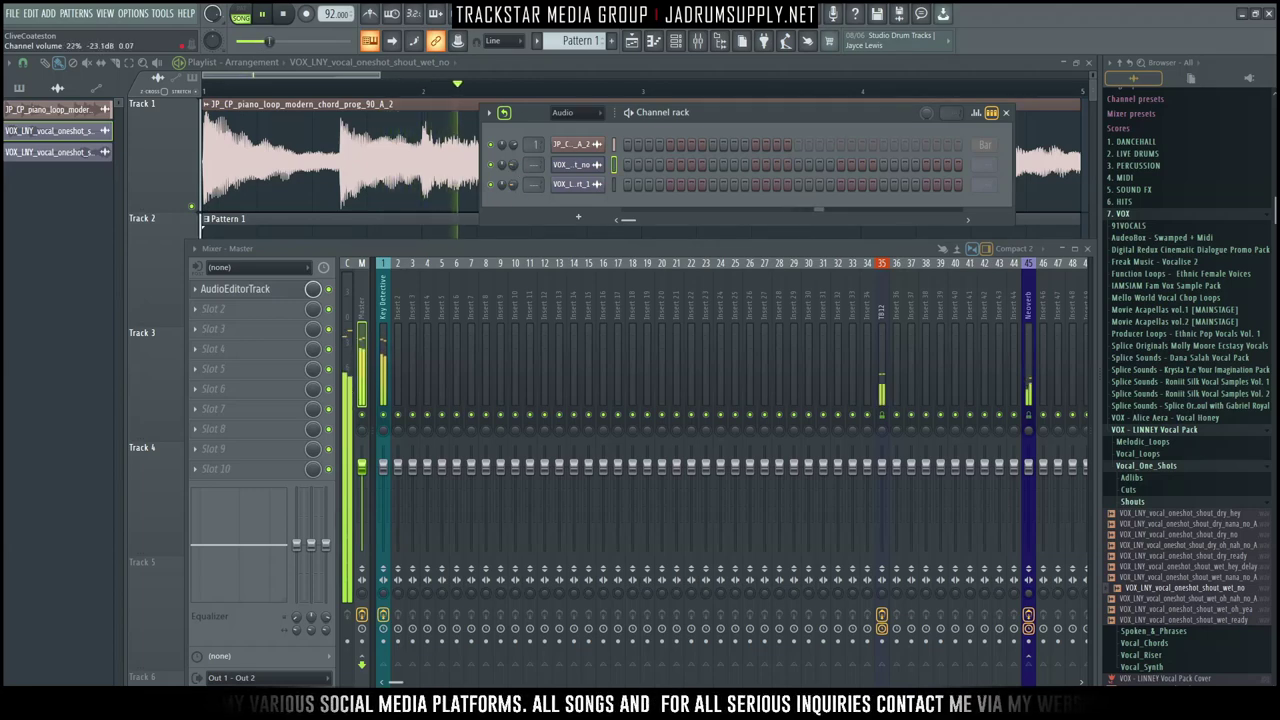
right_click(515, 165)
click(540, 310)
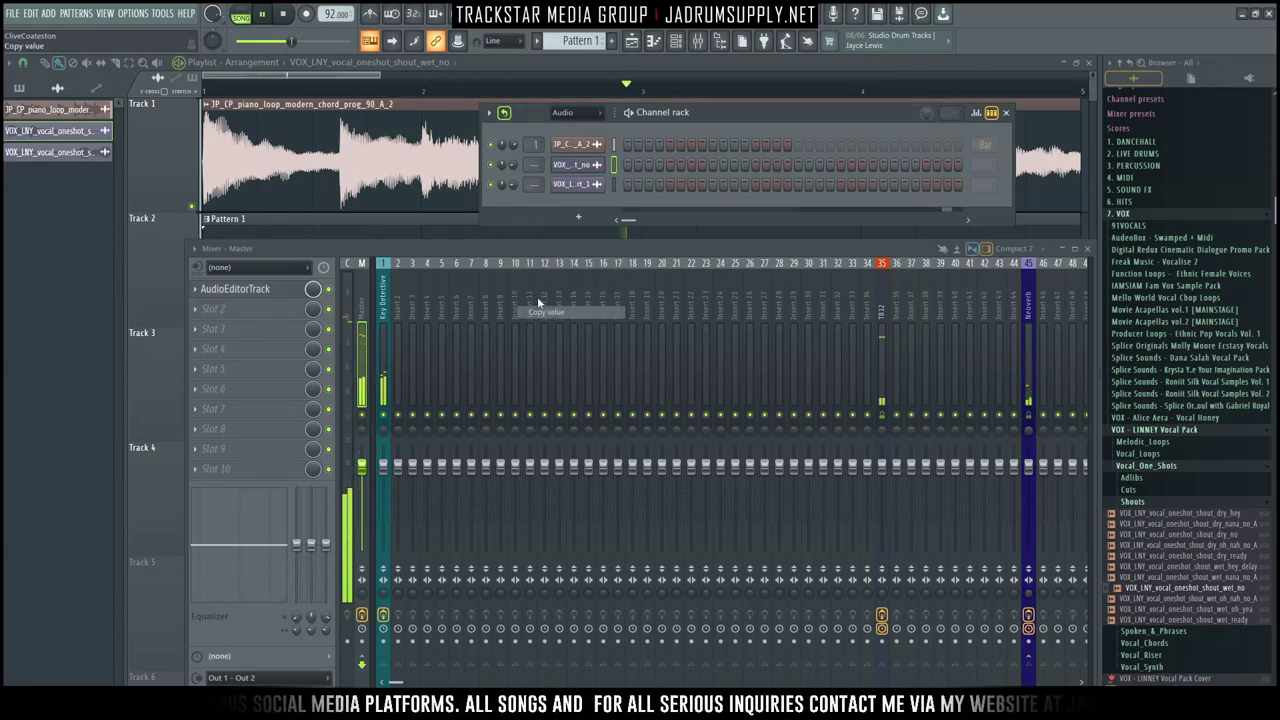
right_click(508, 187)
click(560, 344)
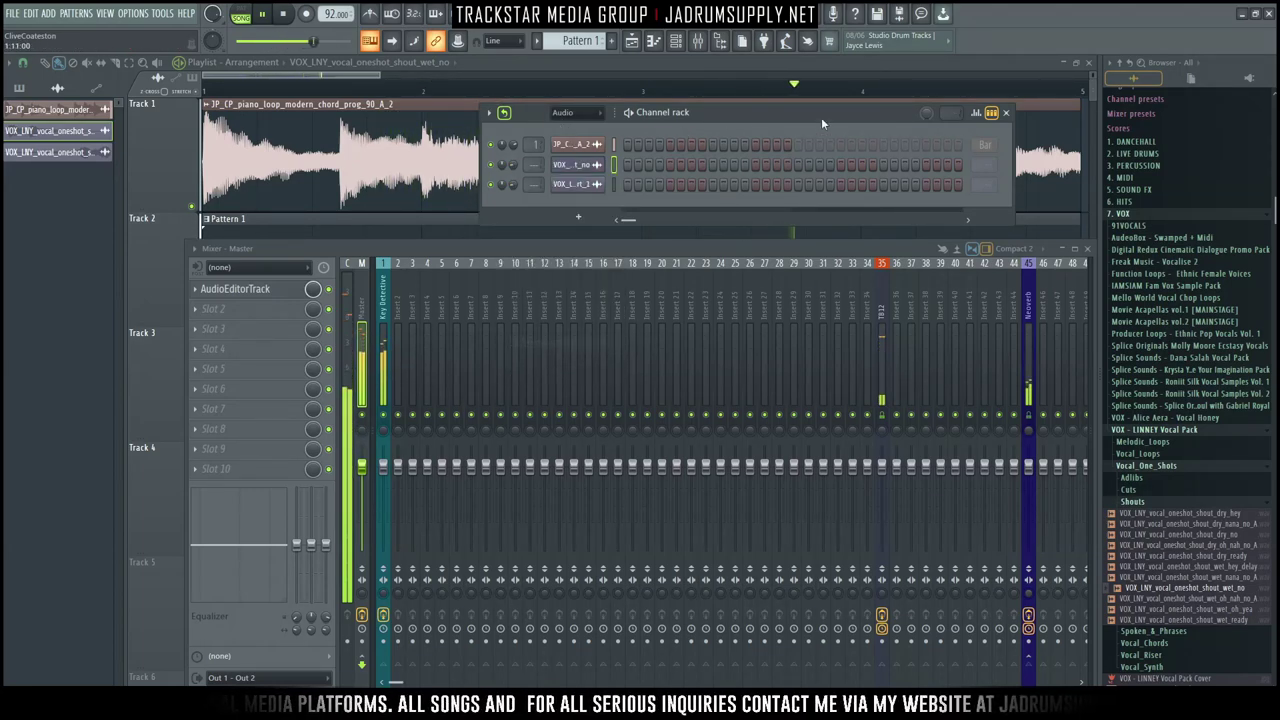
Step: Load Yaad Vibez_Kick_7_[Dirty] from the Yaad Vibes Drumkit's Kick's folder into a new channel alongside Pattern 1's unsorted channels
click(832, 232)
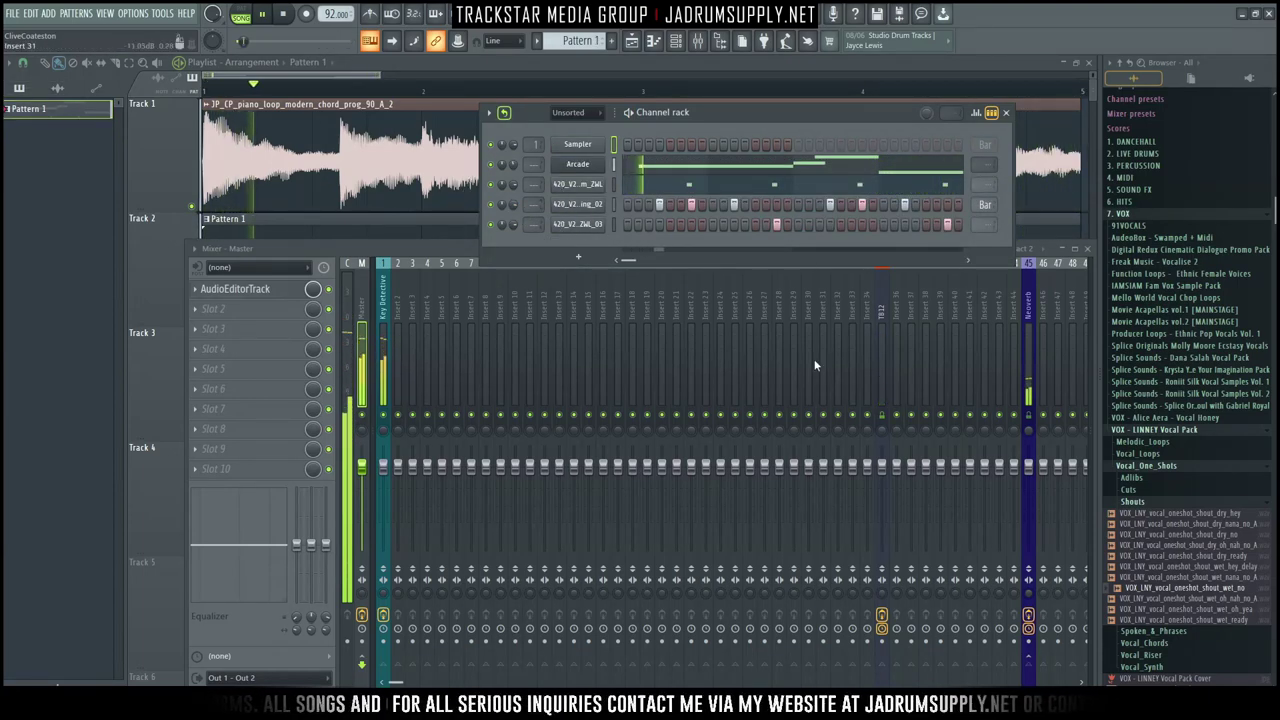
scroll(1160, 220, up, 3)
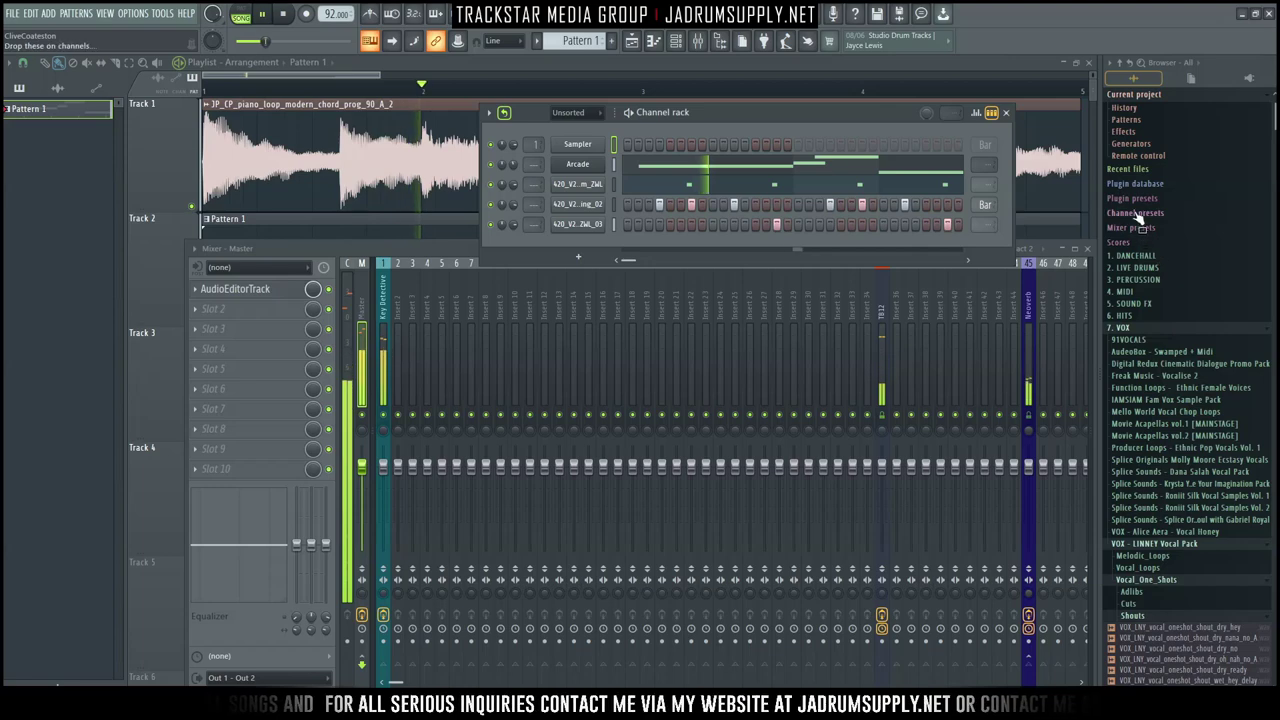
click(1140, 256)
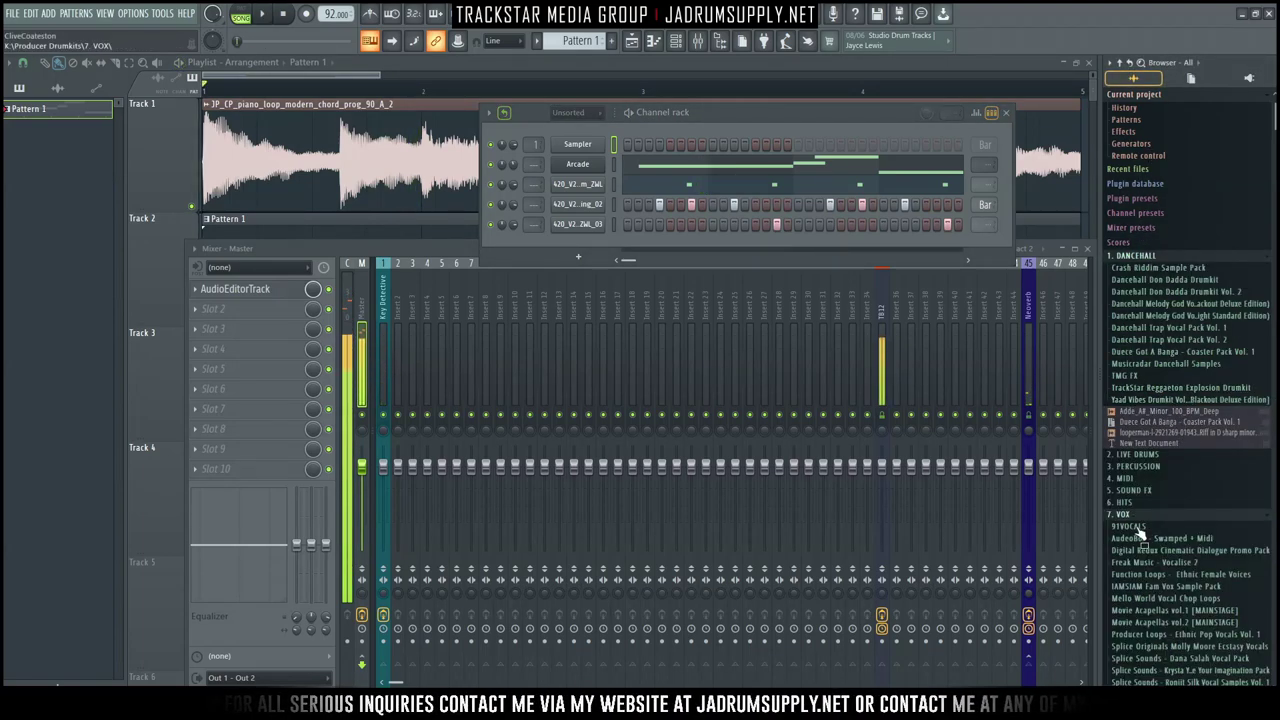
click(1170, 400)
click(1140, 507)
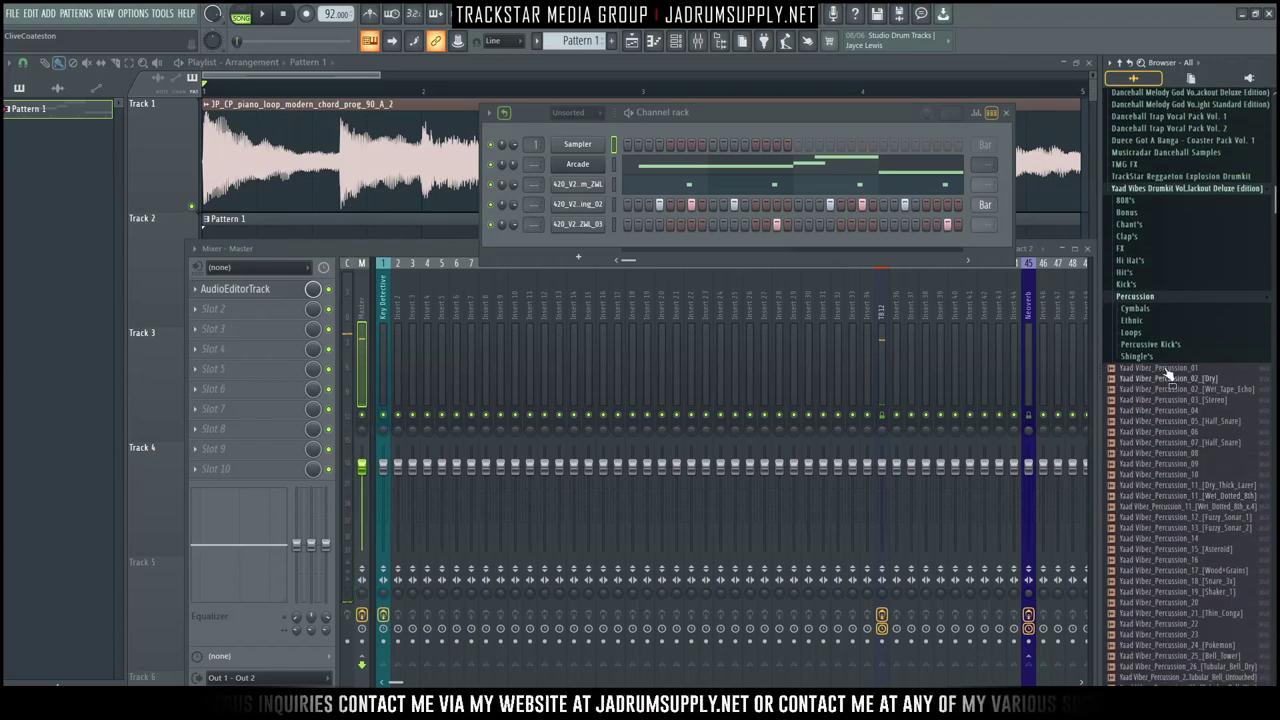
click(1135, 285)
right_click(1184, 402)
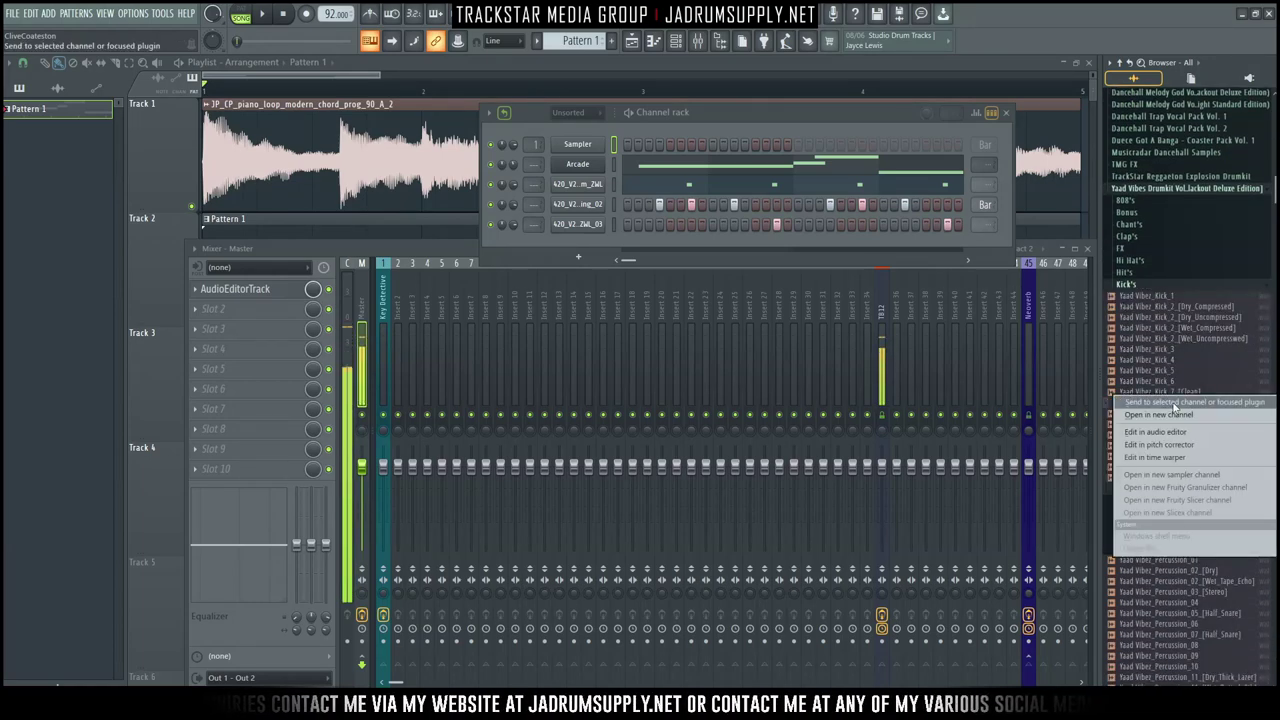
click(1163, 417)
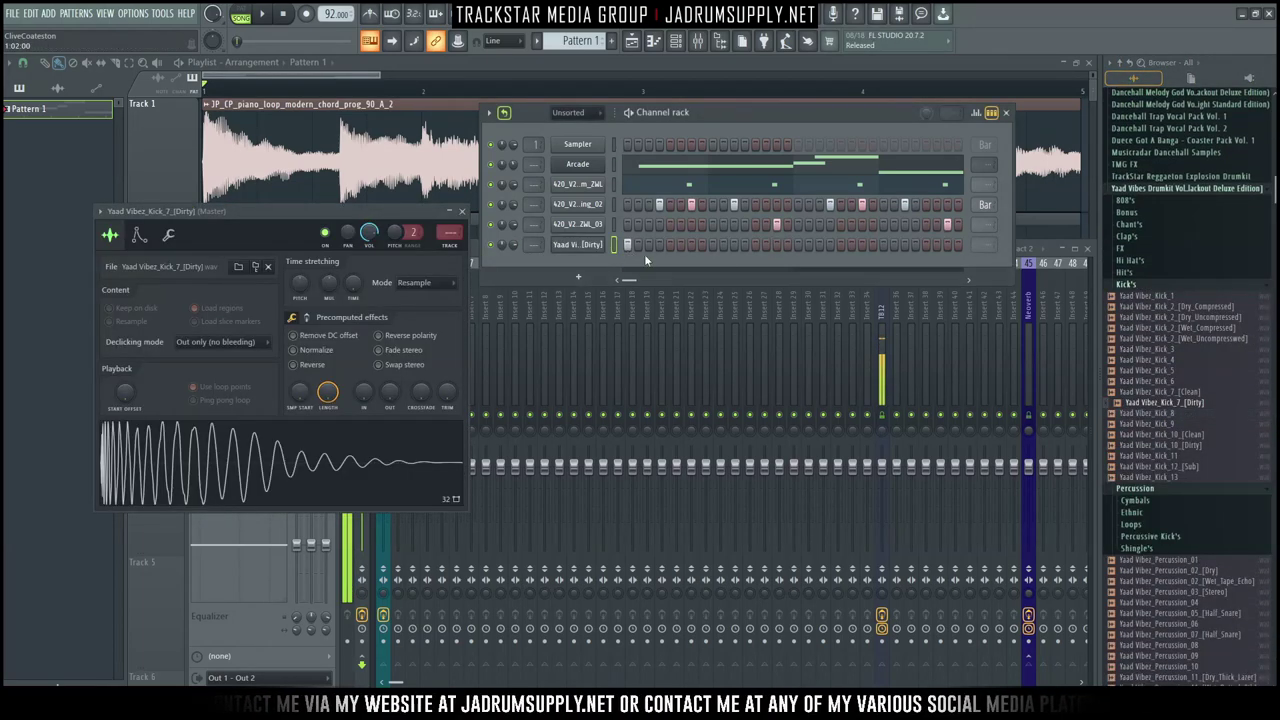
Step: Place kick hits on steps 1 and 9 of the Yaad Vibez_Kick_7_[Dirty] channel in Pattern 1 during playback
key(space)
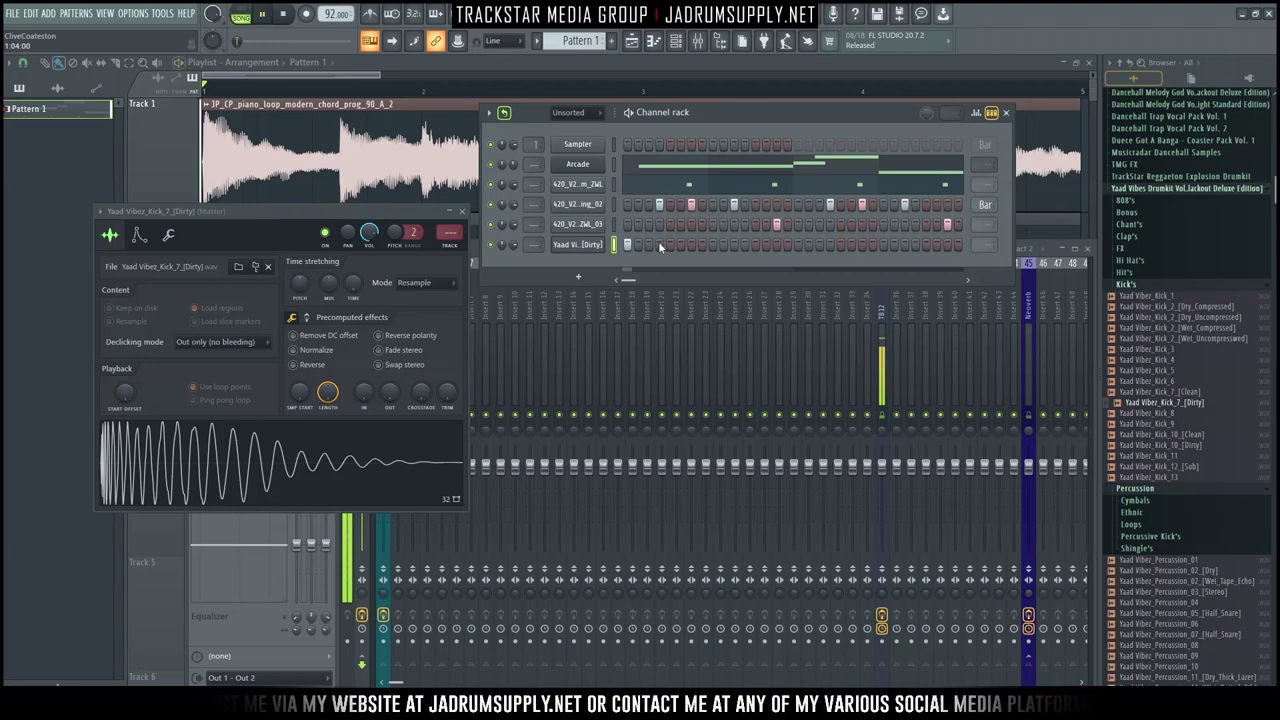
click(712, 245)
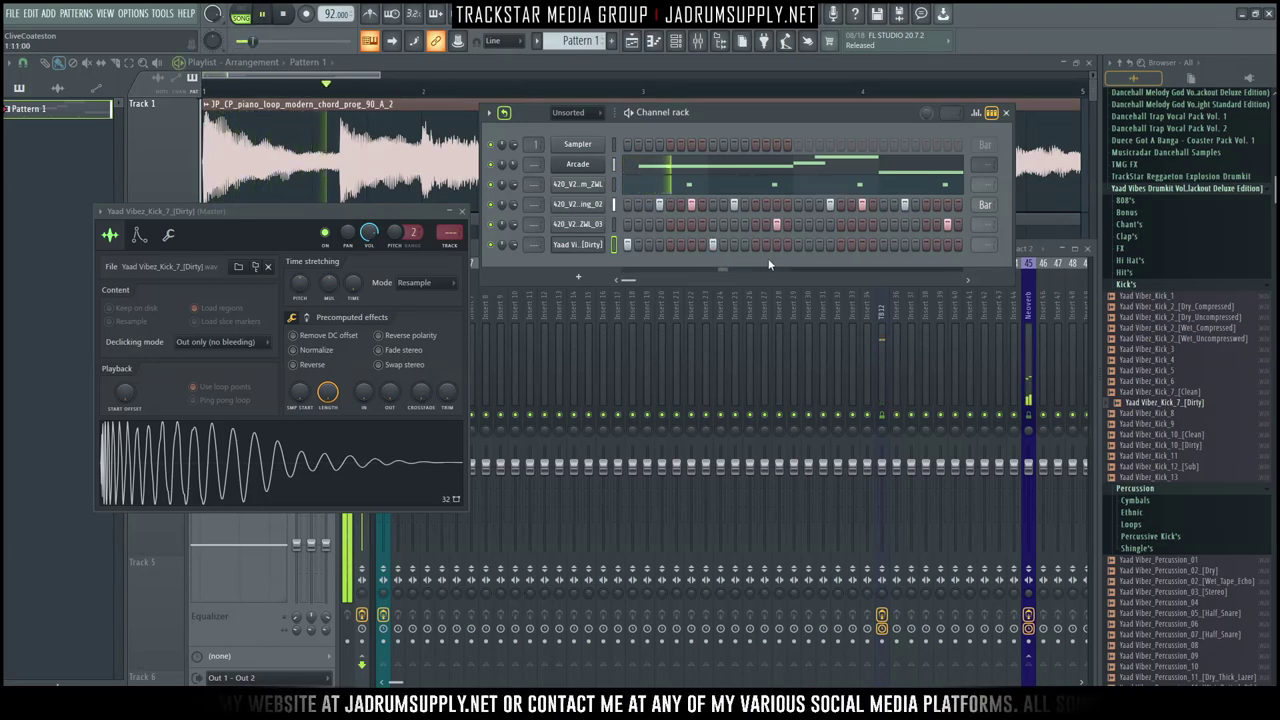
click(716, 245)
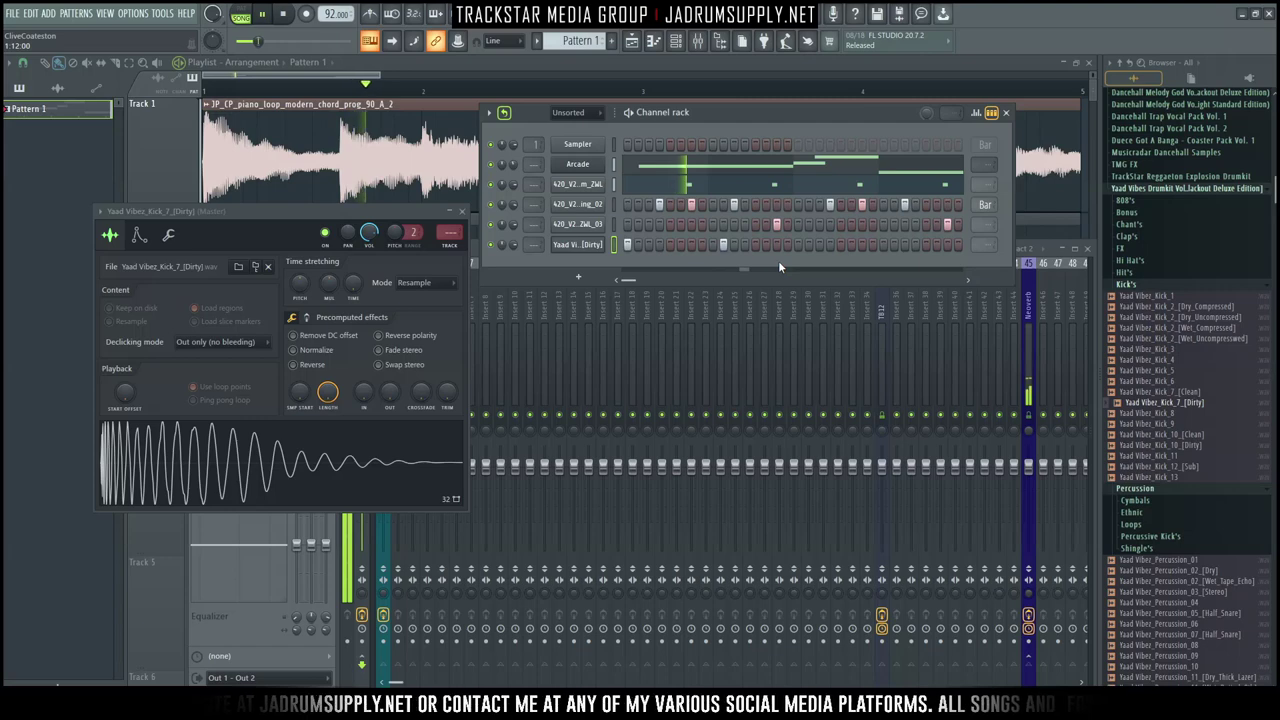
click(736, 244)
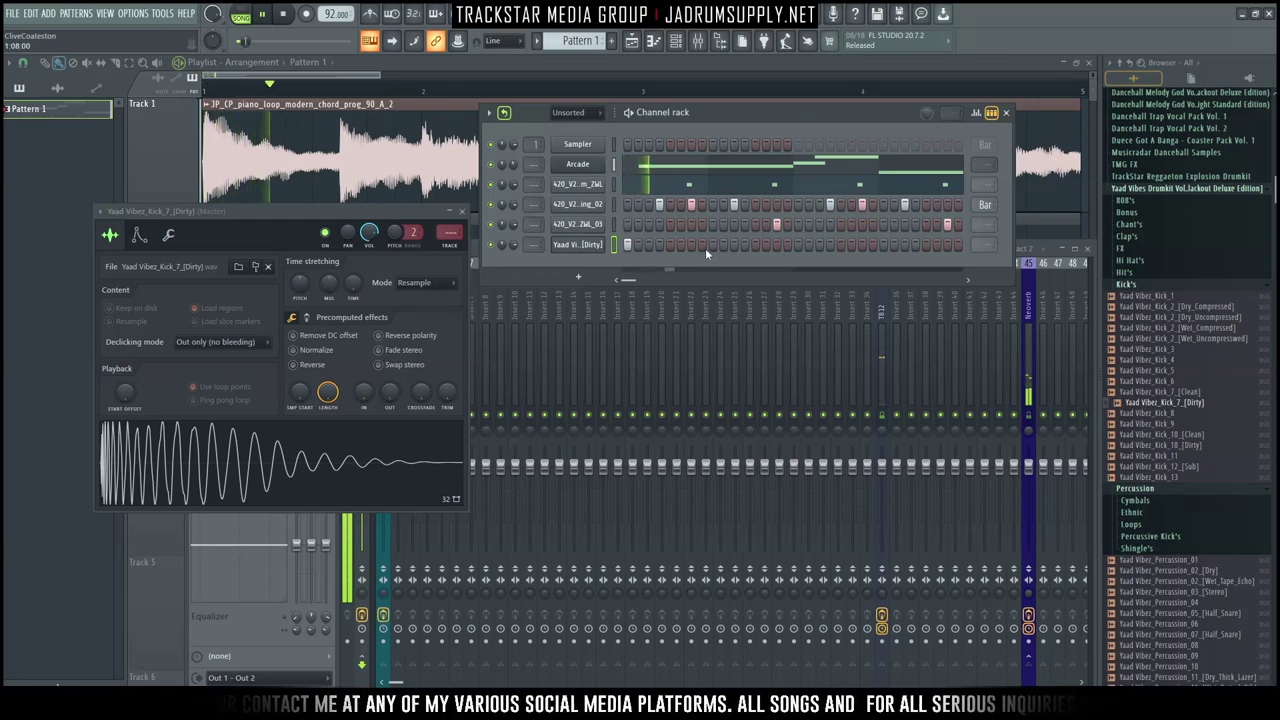
click(766, 244)
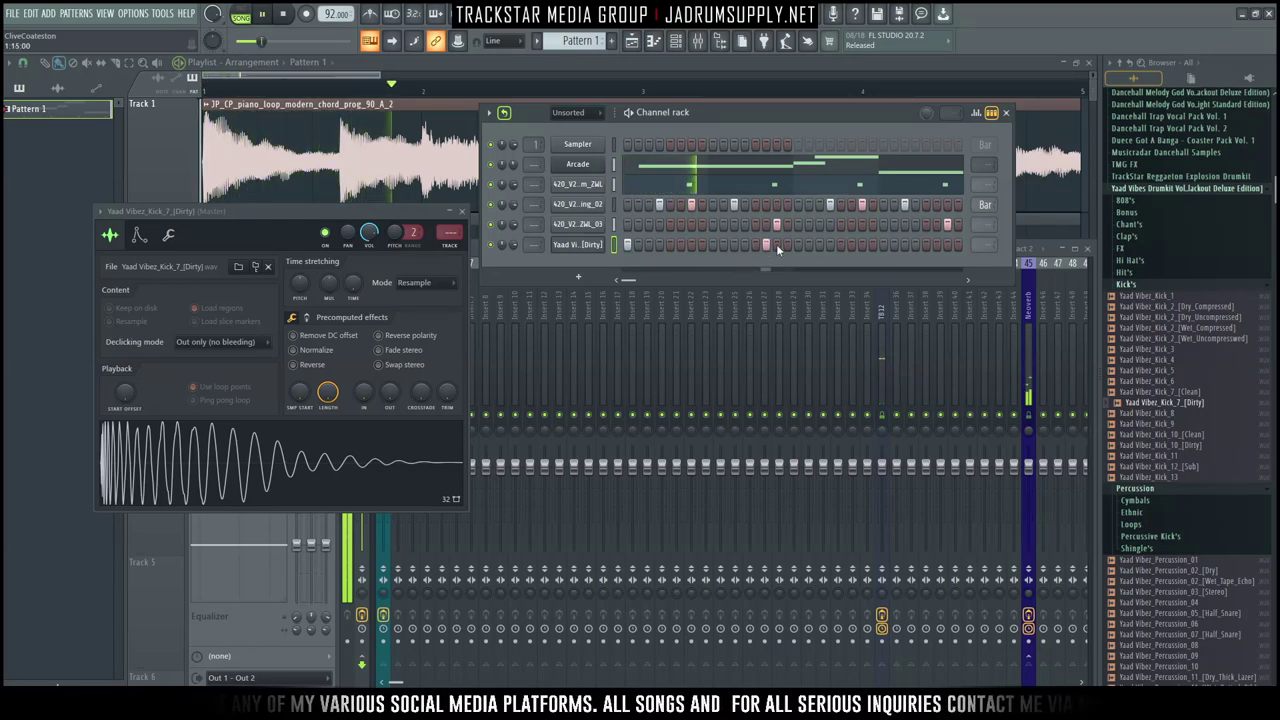
click(769, 246)
Step: Add kick hits on steps 10, 17, 28 and 30 of the Yaad Vibez_Kick_7_[Dirty] channel
click(724, 246)
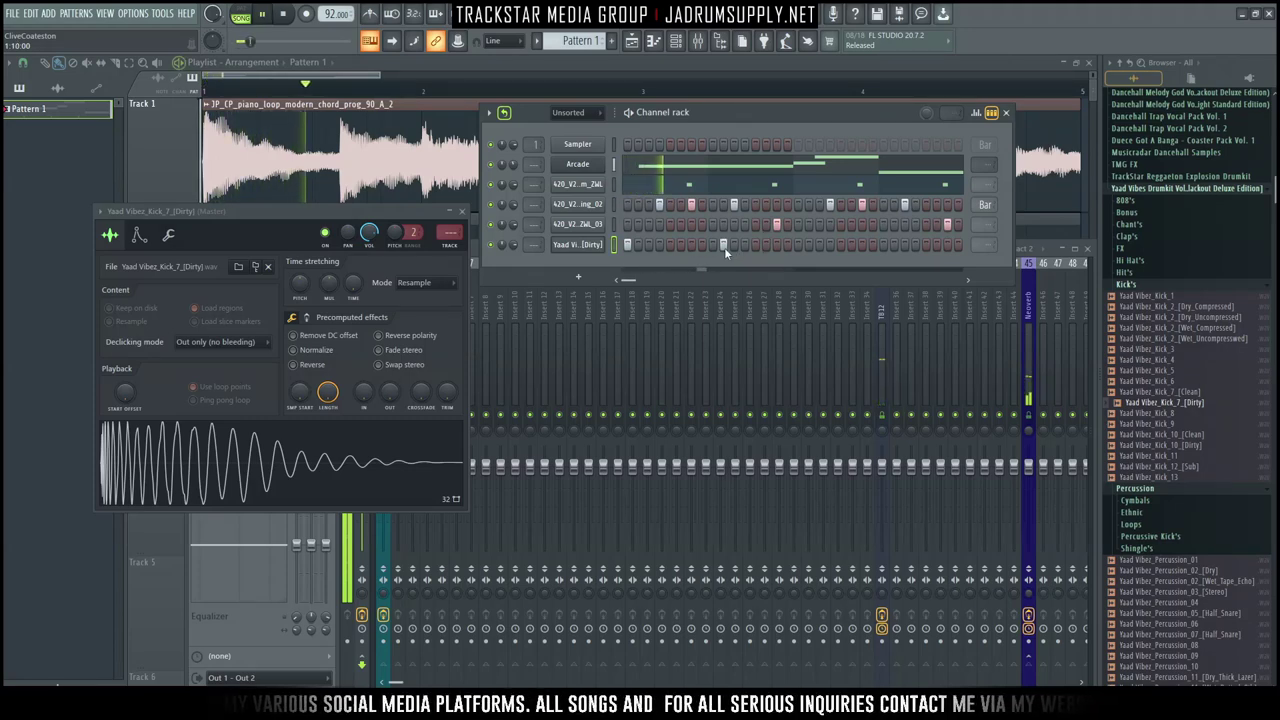
click(797, 246)
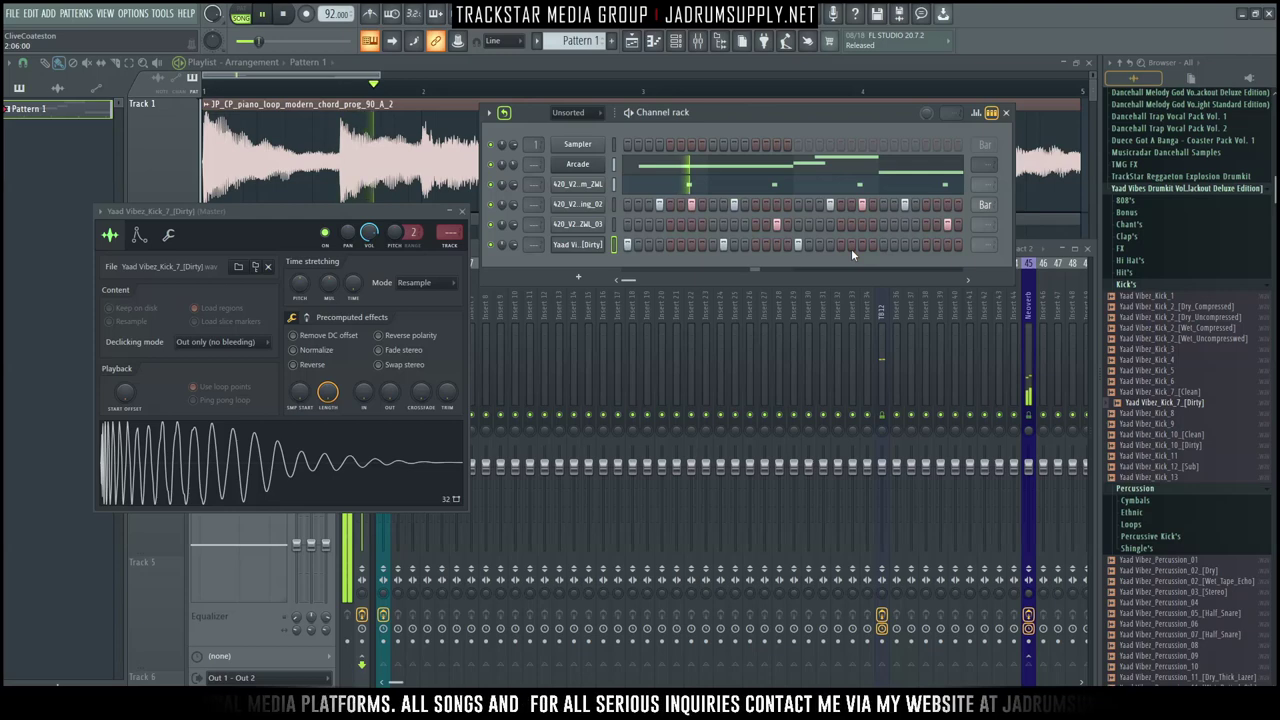
click(893, 245)
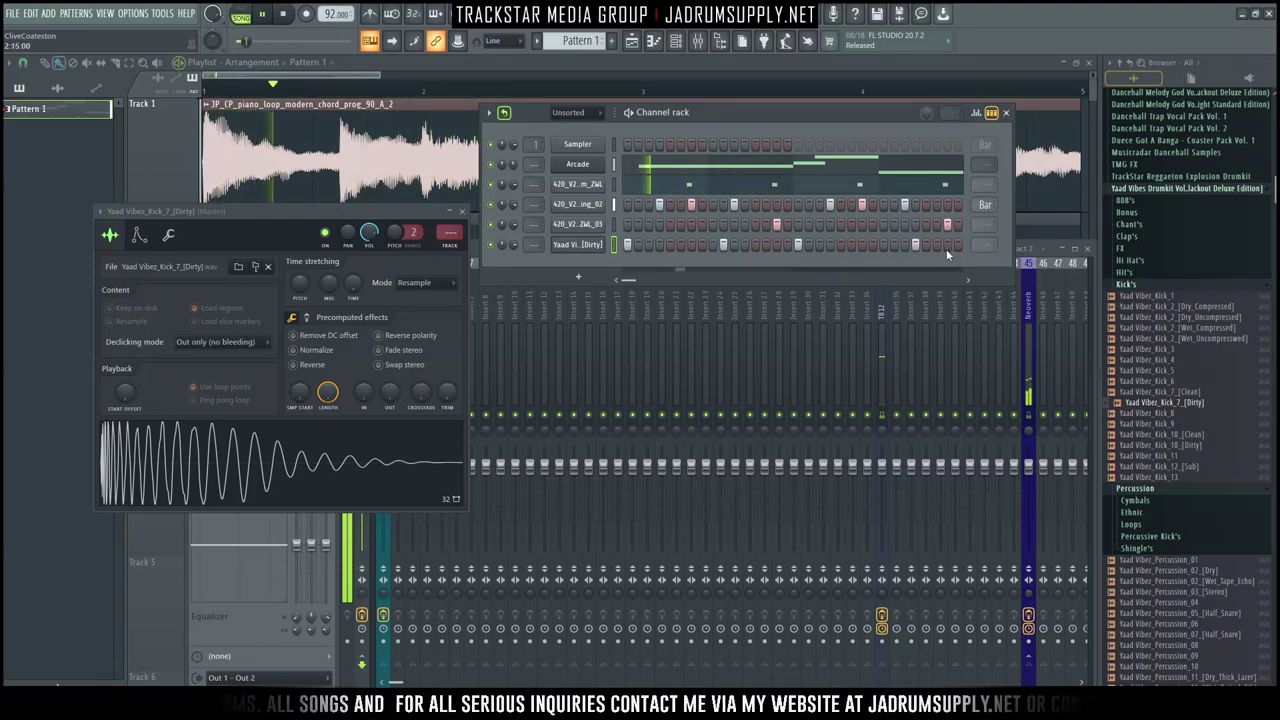
click(937, 246)
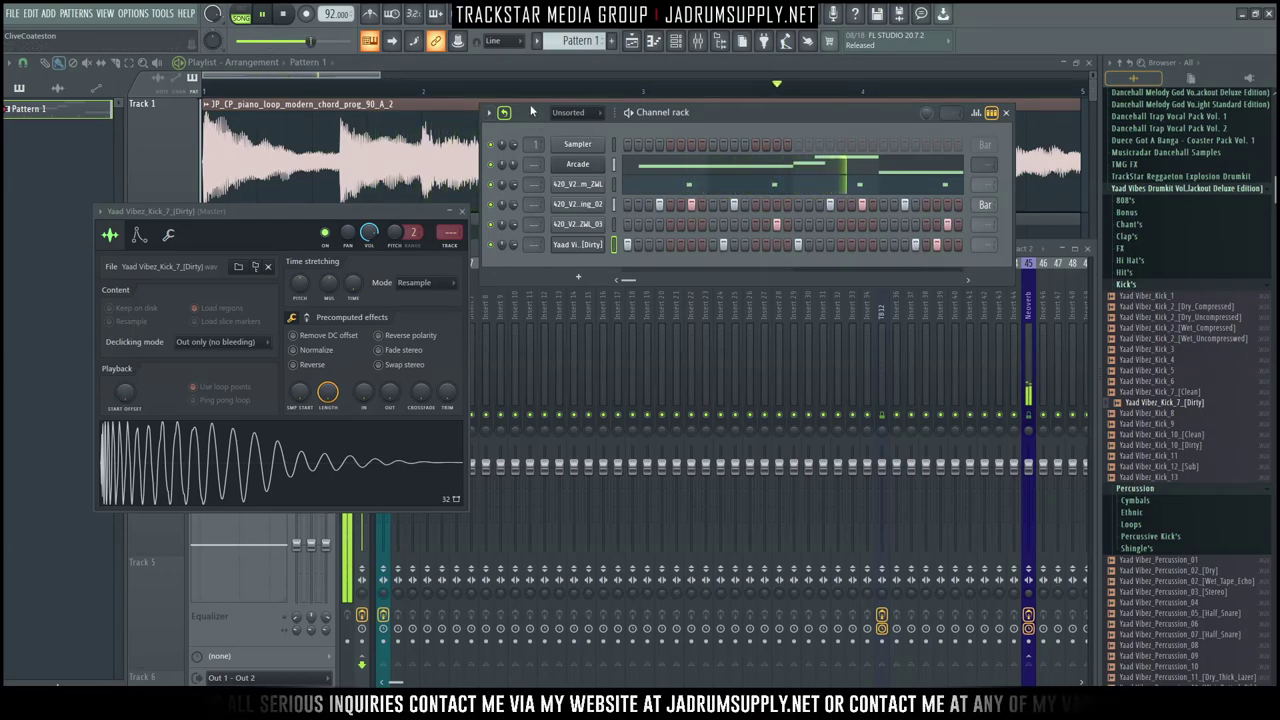
click(986, 248)
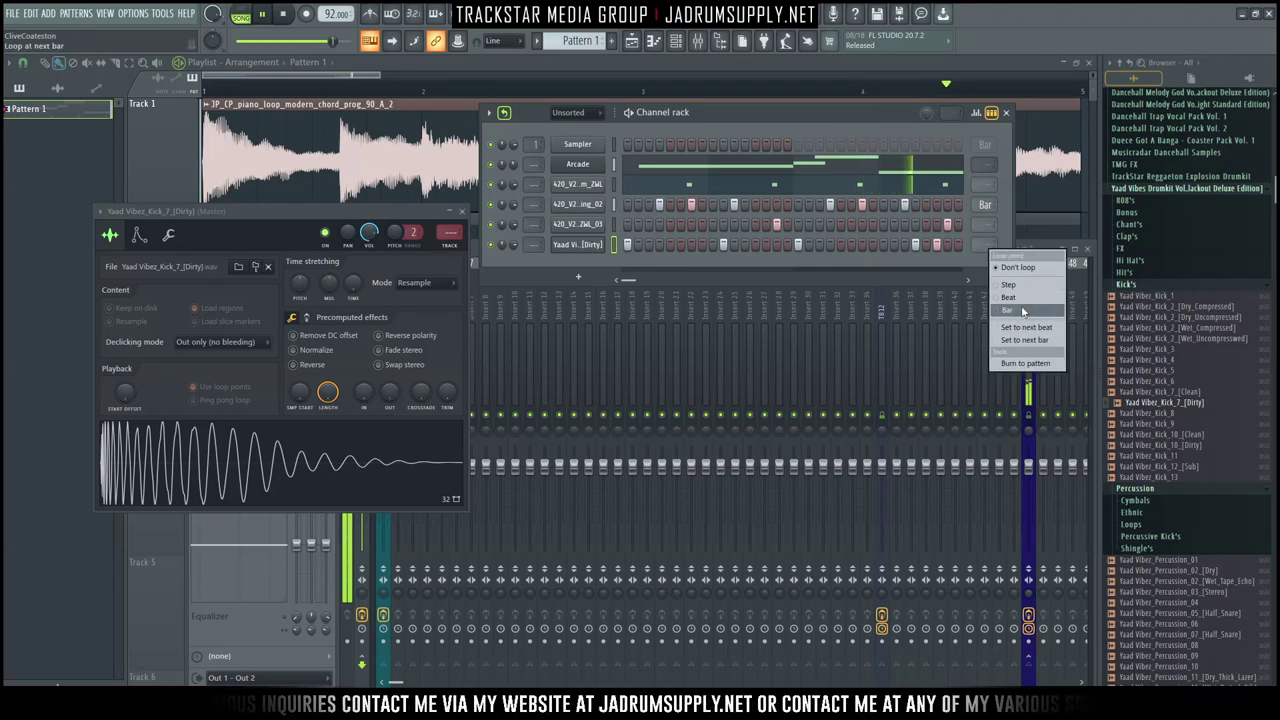
Step: In the kick's piano roll, duplicate the two-bar pattern into bars 3 and 4, and shift the final hit to step 16 of bar 4
right_click(601, 234)
click(601, 234)
right_click(601, 234)
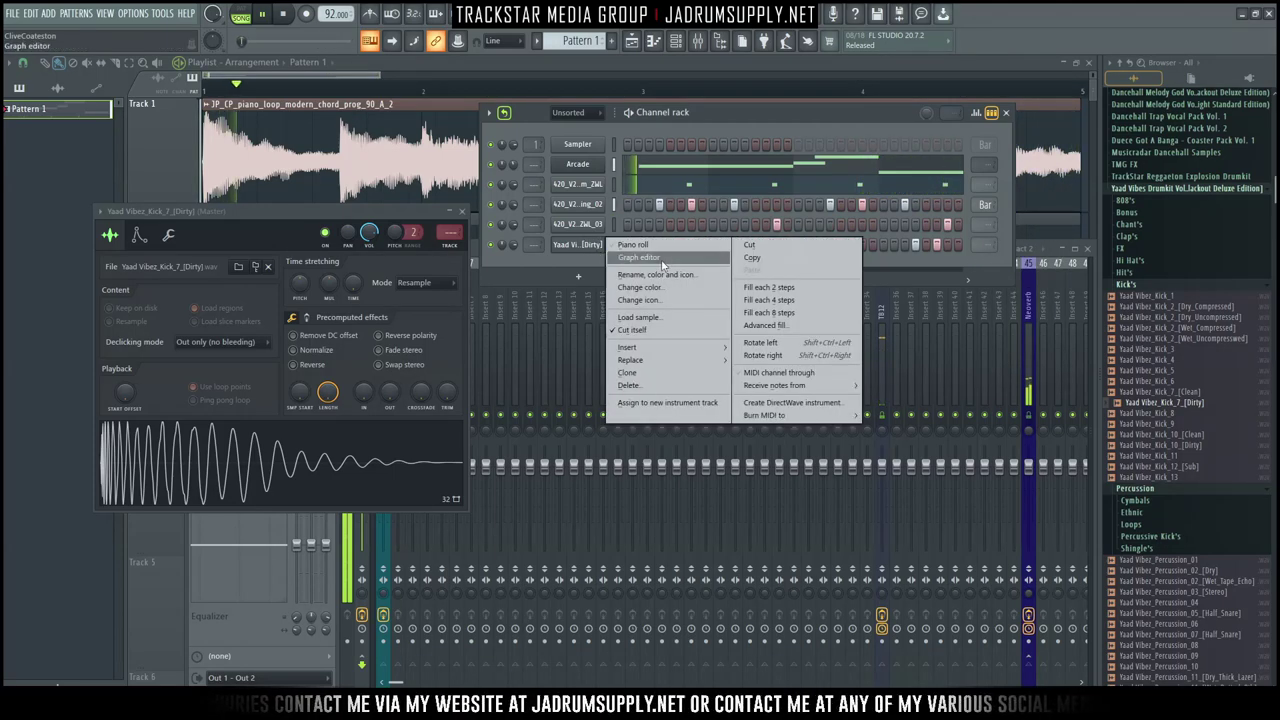
click(679, 246)
key(space)
drag(366, 409, 49, 270)
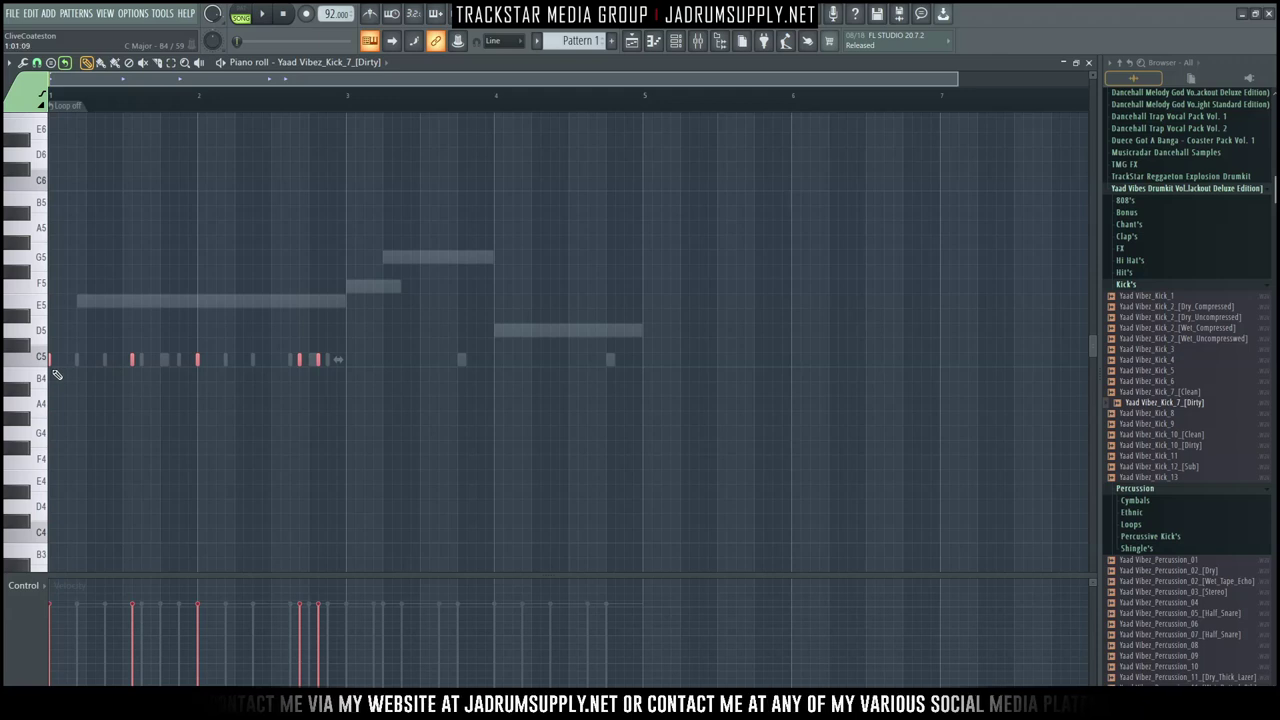
key(ctrl+b)
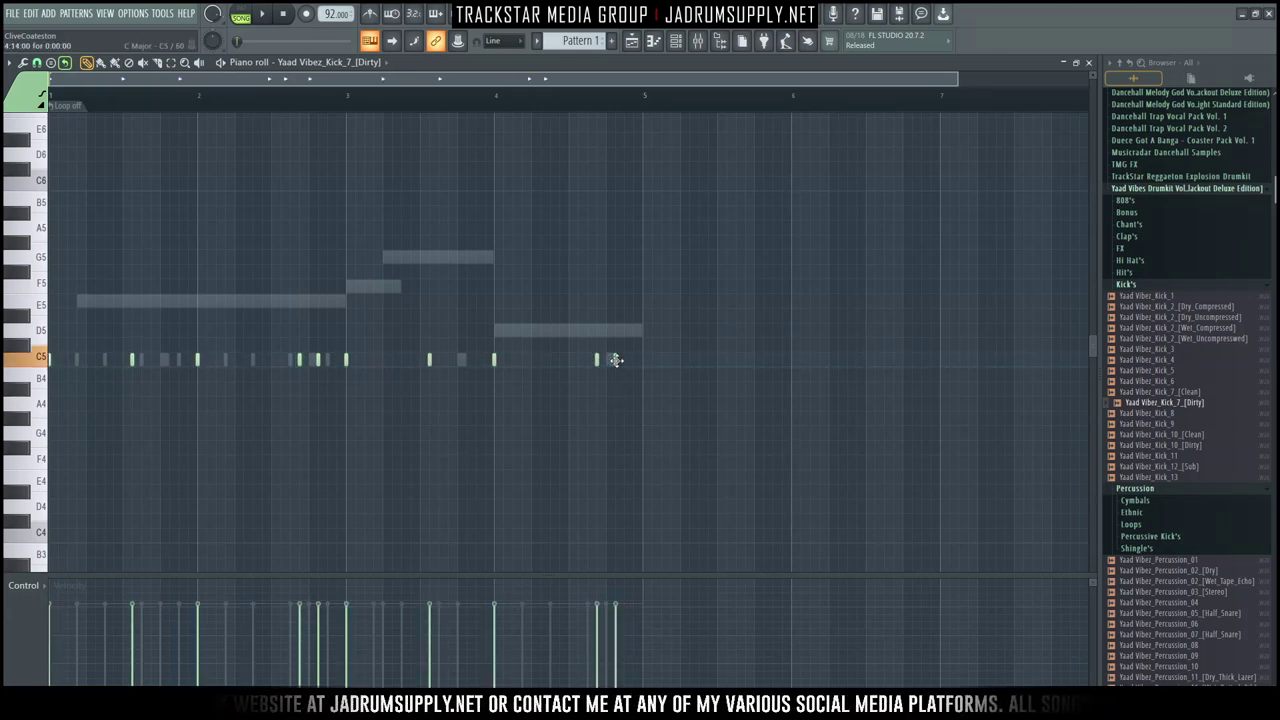
key(space)
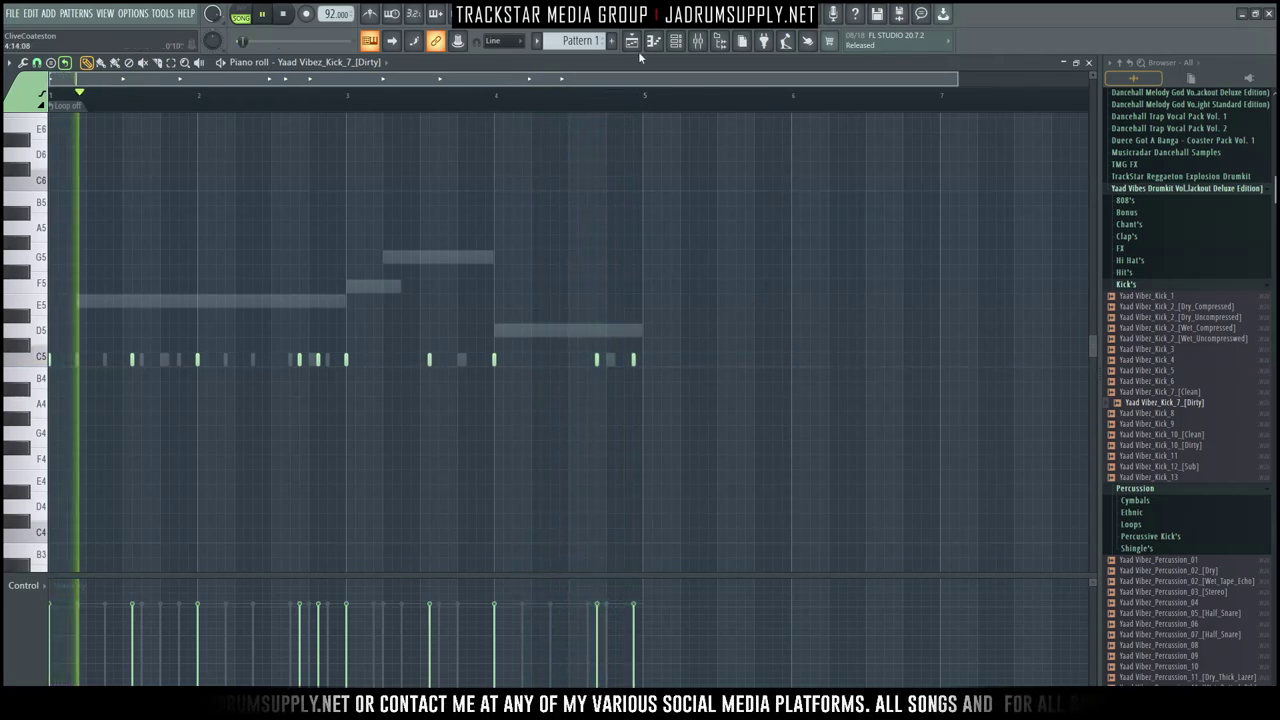
Step: Check the sample settings of the reversed VOX_LNY vocal shout clip on Track 4 of the playlist
click(675, 40)
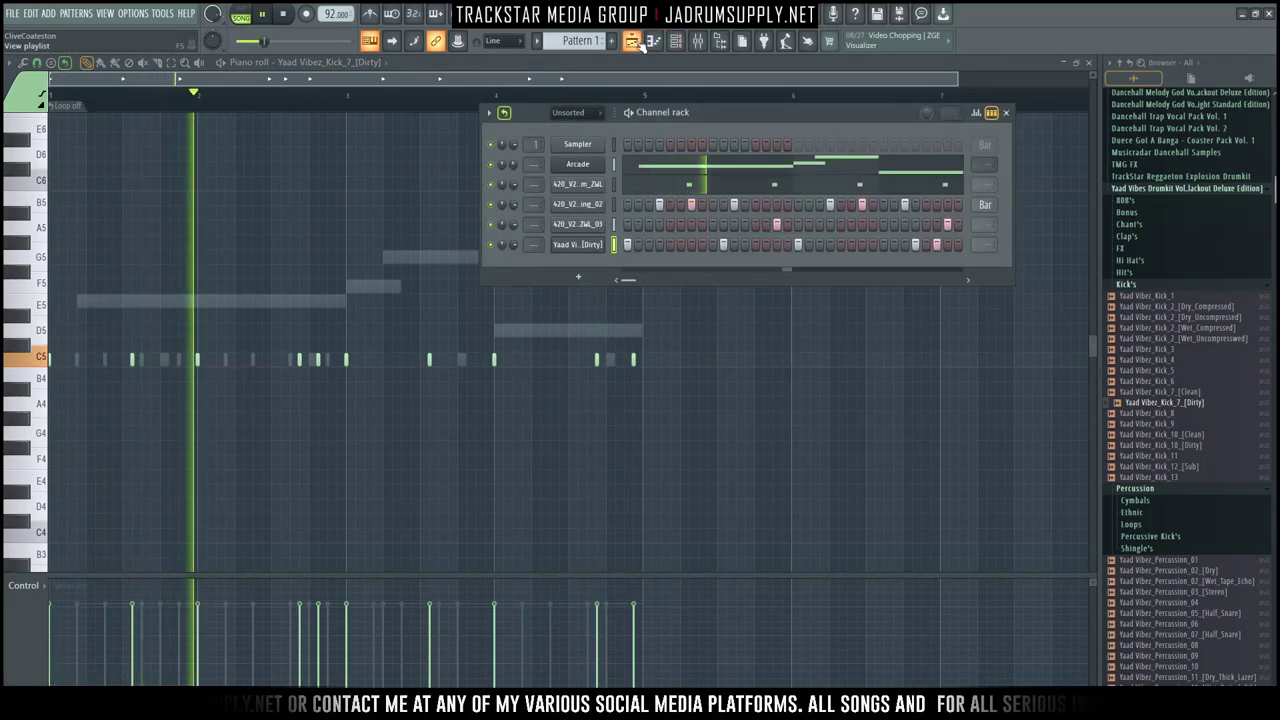
key(F5)
double_click(994, 490)
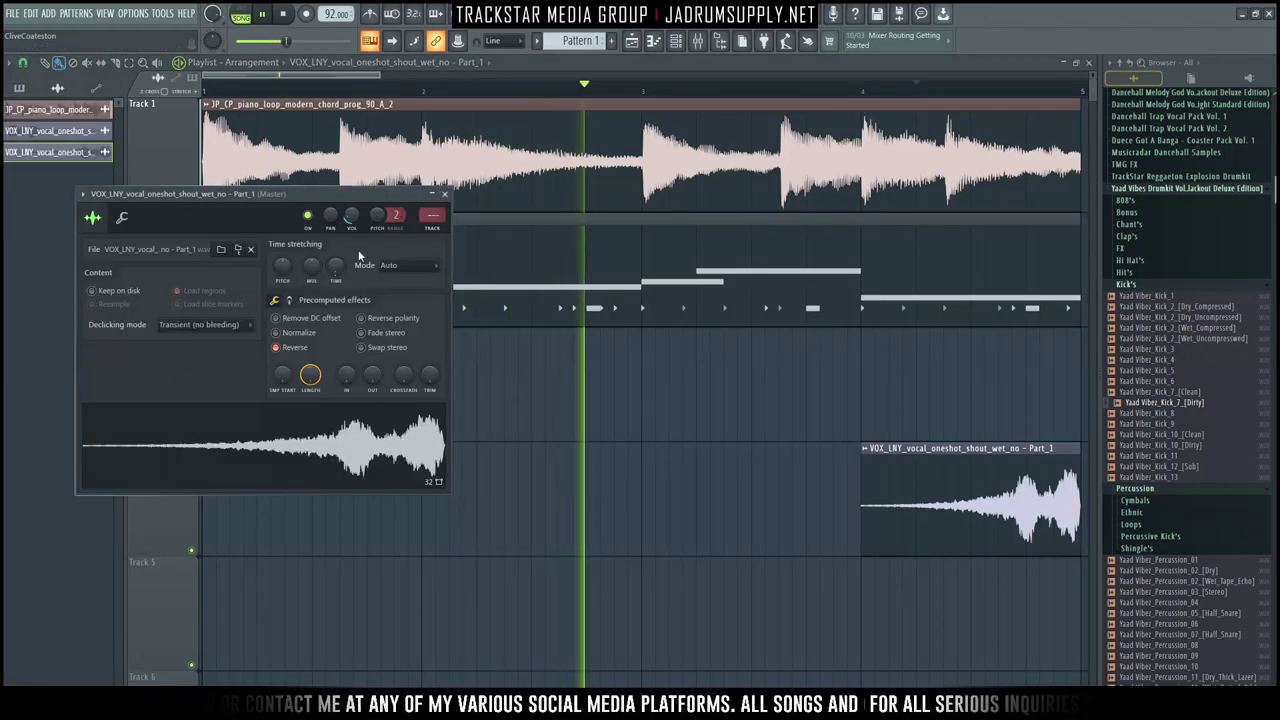
key(Escape)
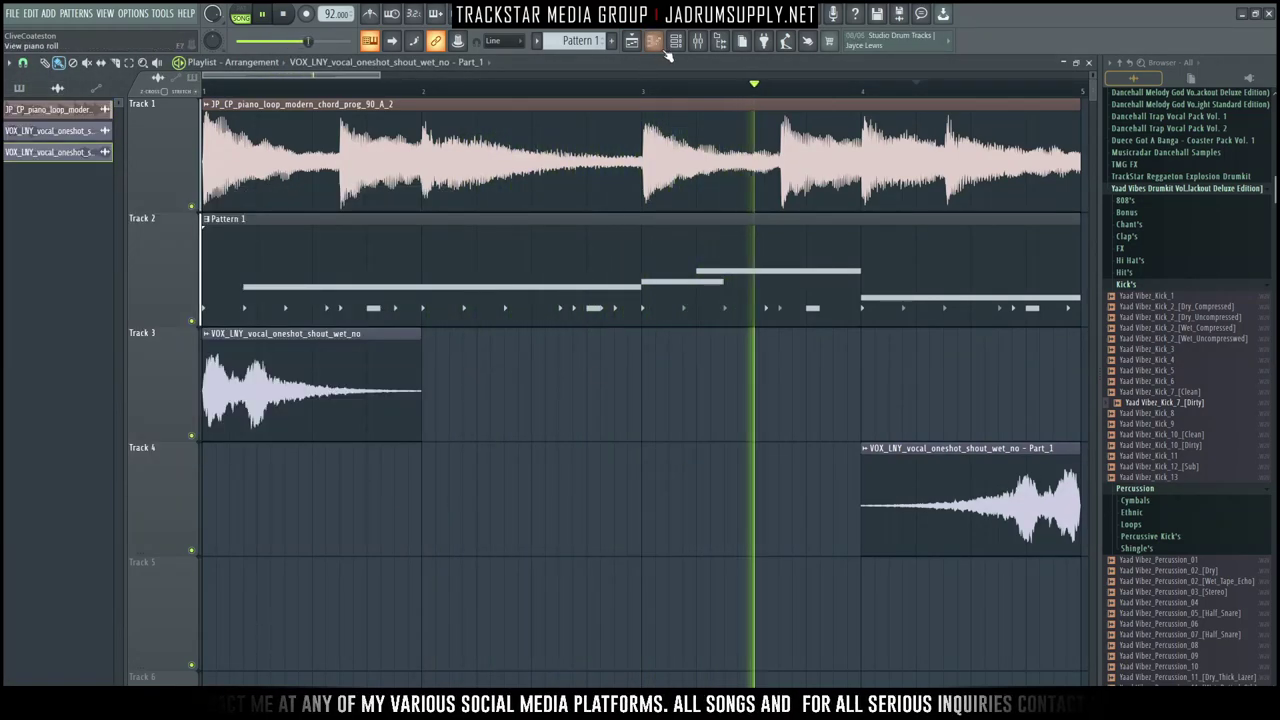
Step: Load the Signature_808_TMG channel preset as a new channel below the kick in the unsorted channel group
scroll(1231, 224, up, 5)
scroll(1231, 224, up, 1)
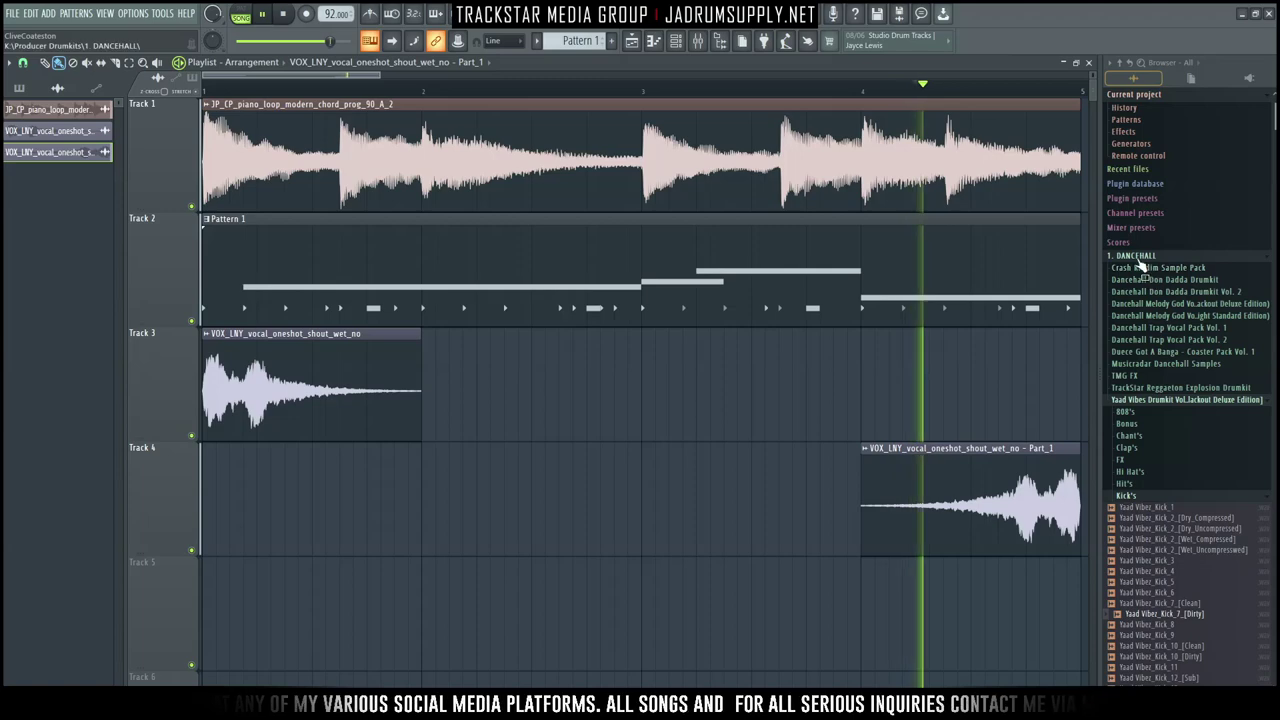
click(1150, 215)
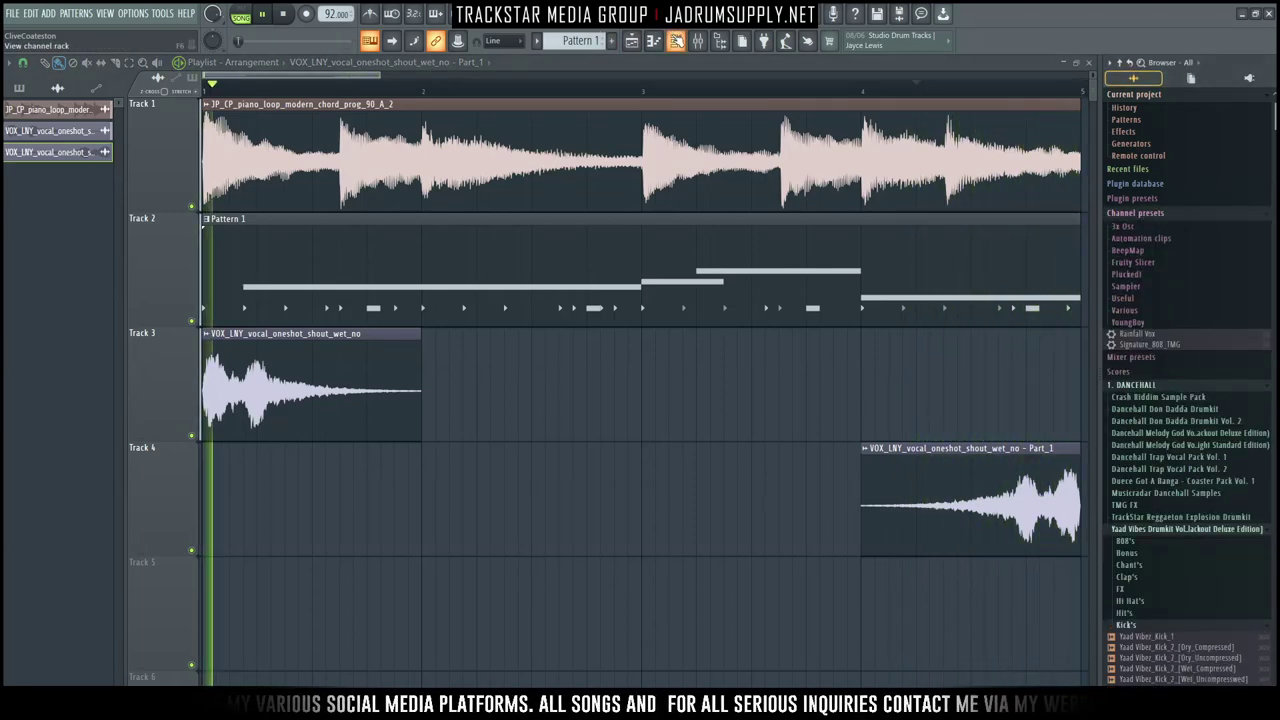
key(F6)
drag(1150, 344, 600, 228)
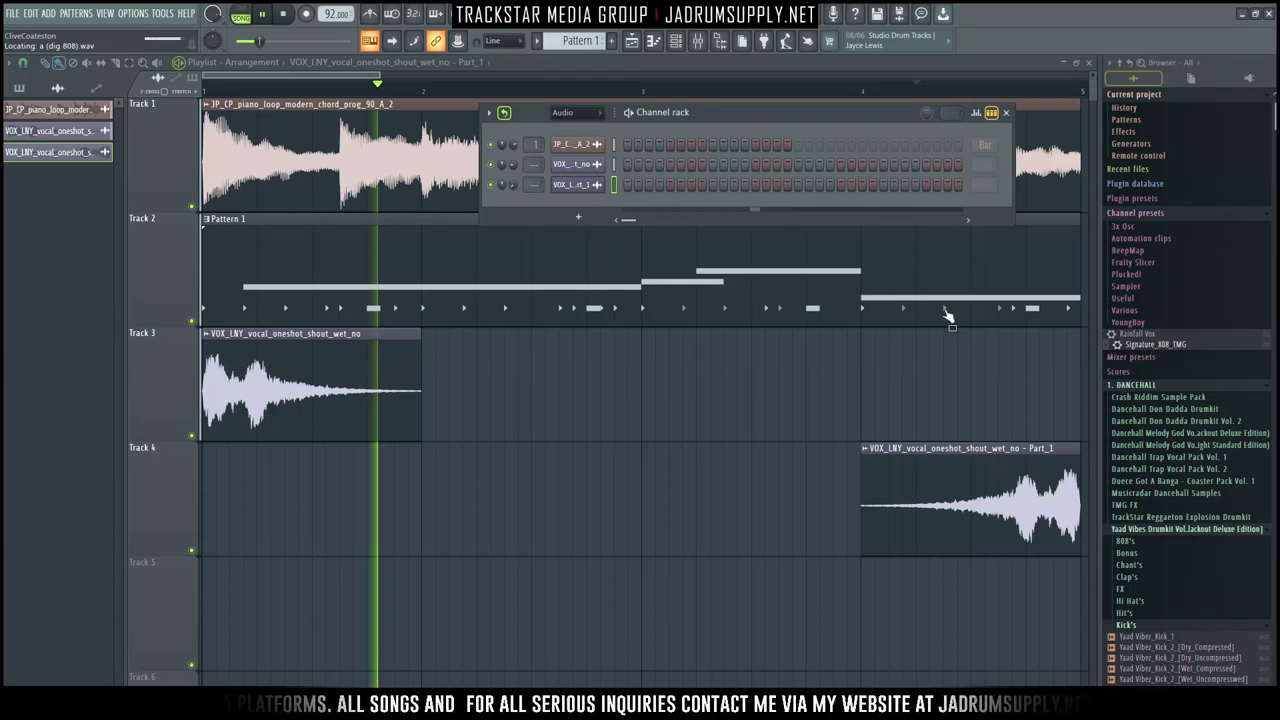
scroll(578, 116, down, 1)
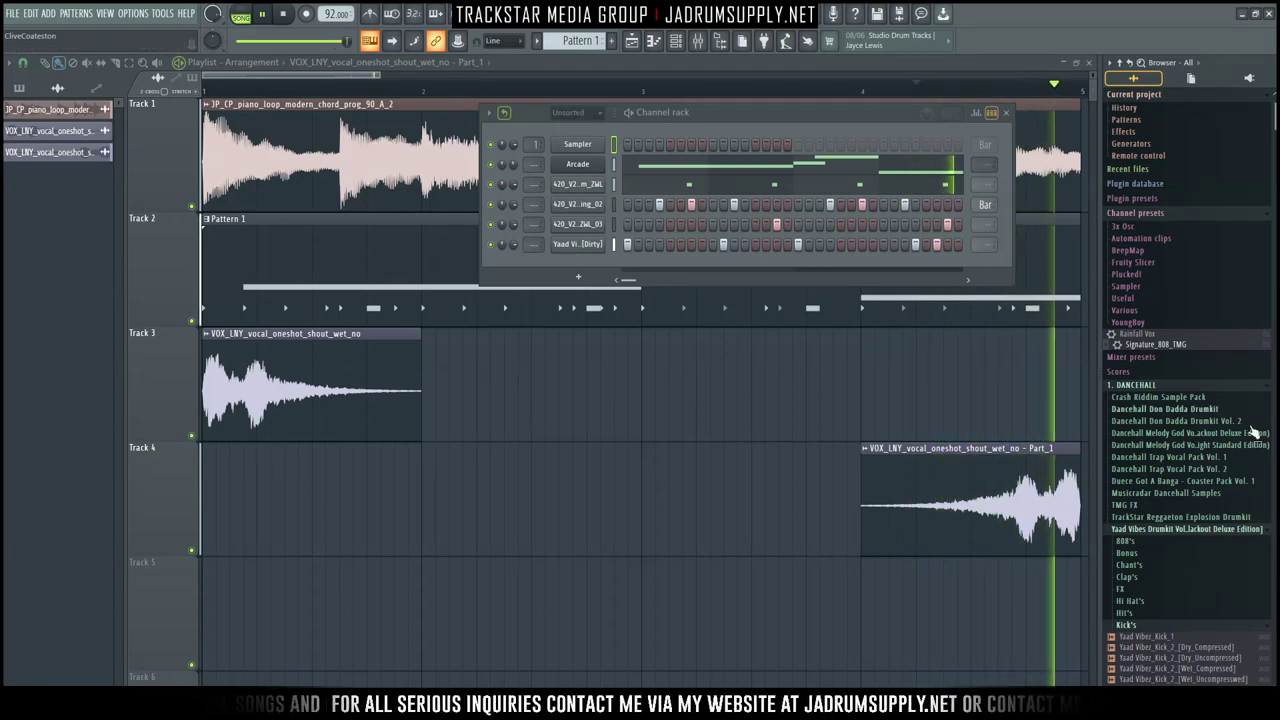
click(1138, 346)
drag(1140, 345, 580, 274)
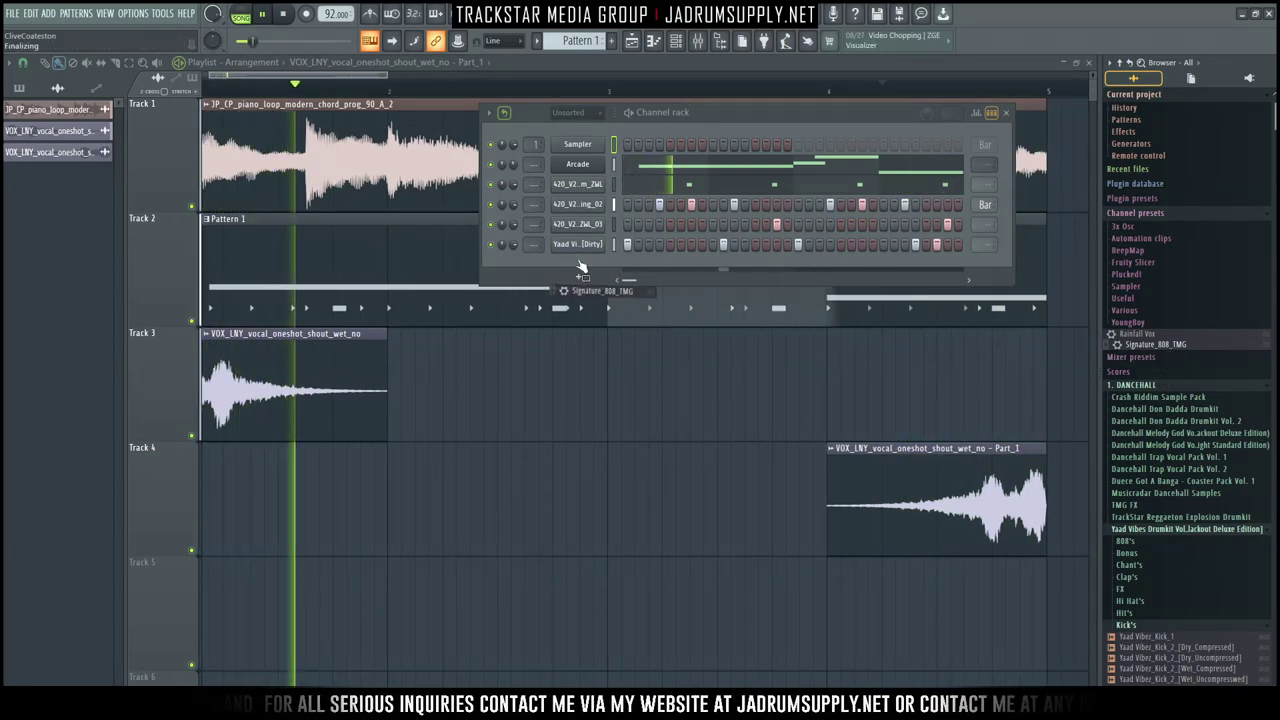
Step: Copy the kick's note pattern onto the Signature_808_TMG channel and open the 808's channel settings
click(613, 245)
key(space)
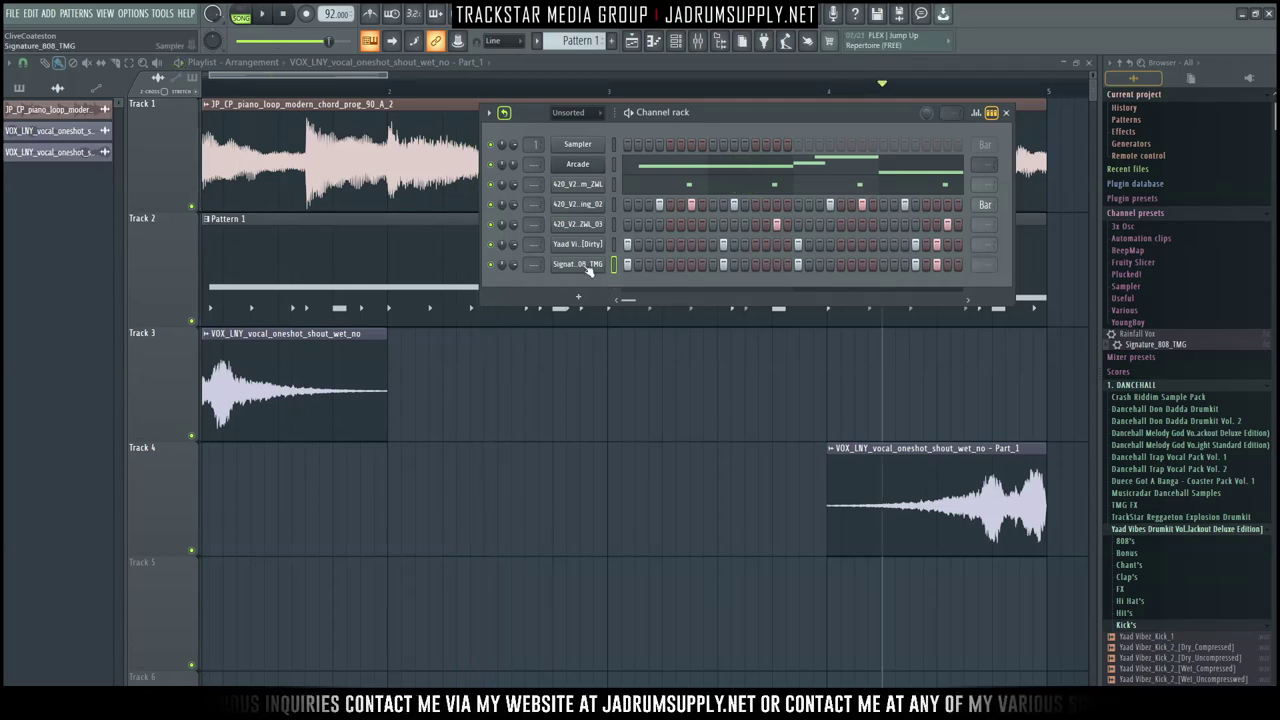
right_click(599, 273)
click(562, 268)
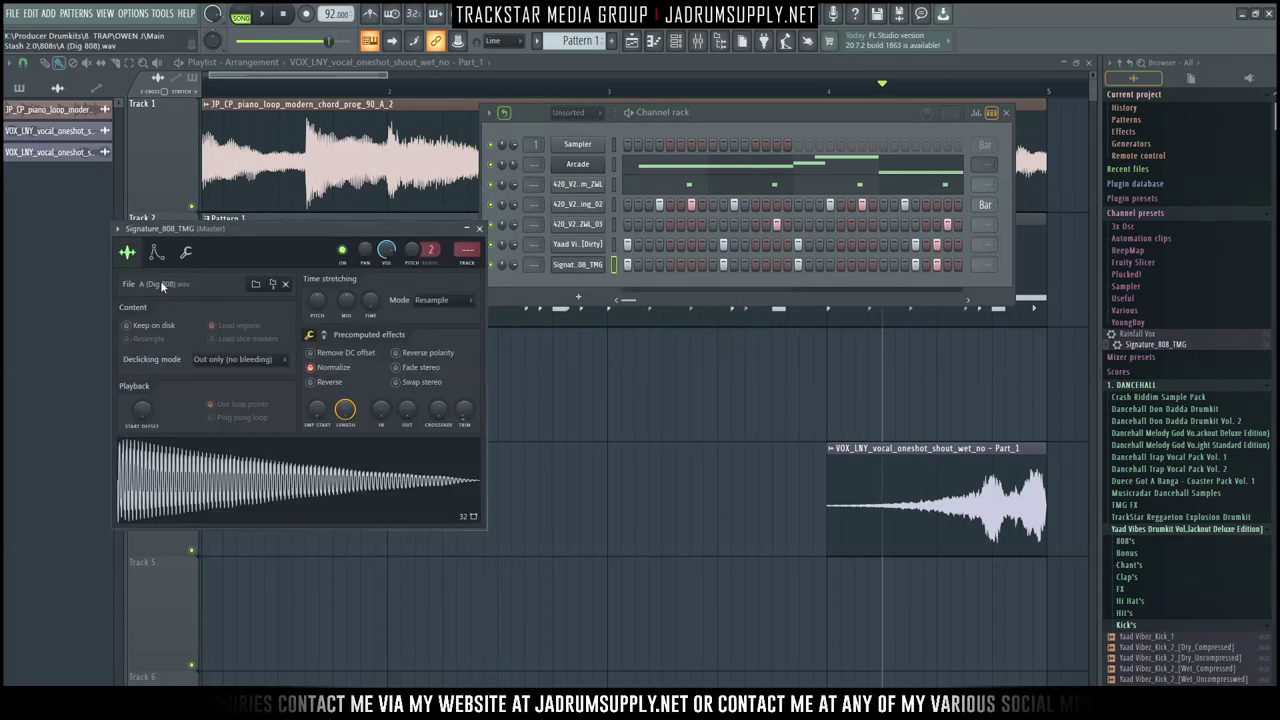
Step: Transpose all Signature_808_TMG notes to E4 in the channel's piano roll
right_click(610, 280)
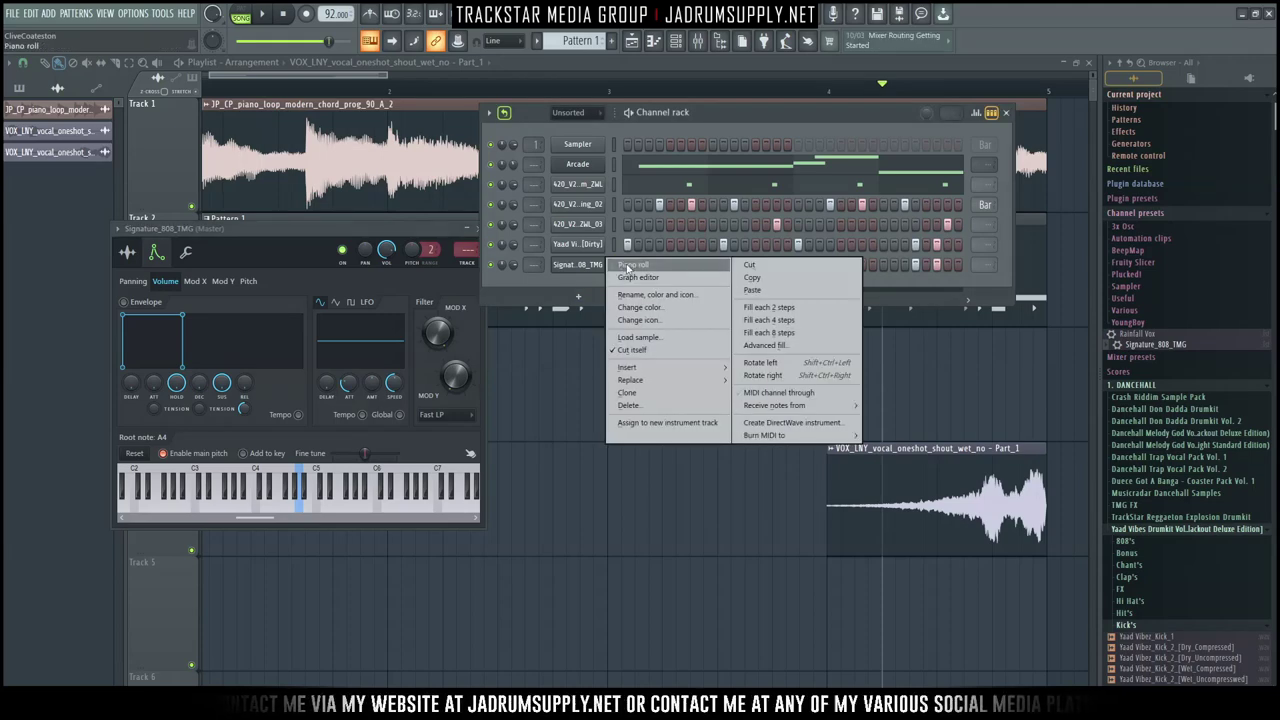
click(640, 266)
key(space)
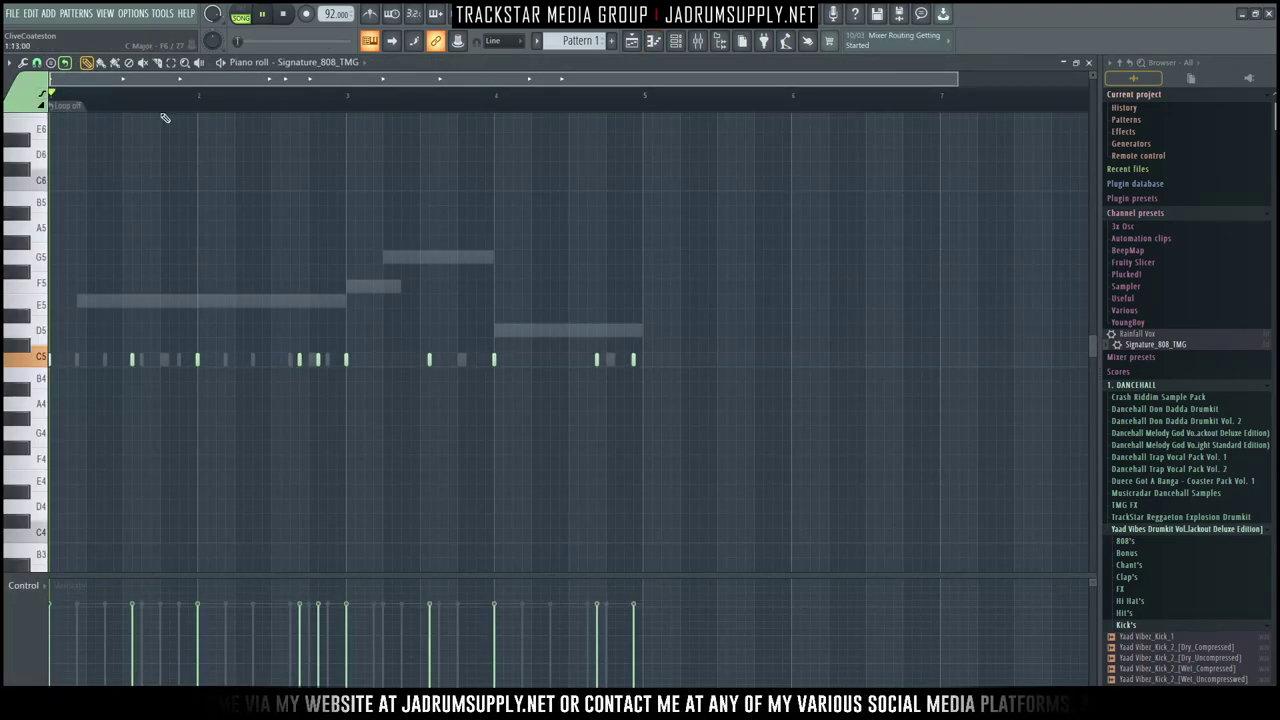
ctrl+right_click(394, 166)
key(space)
click(45, 341)
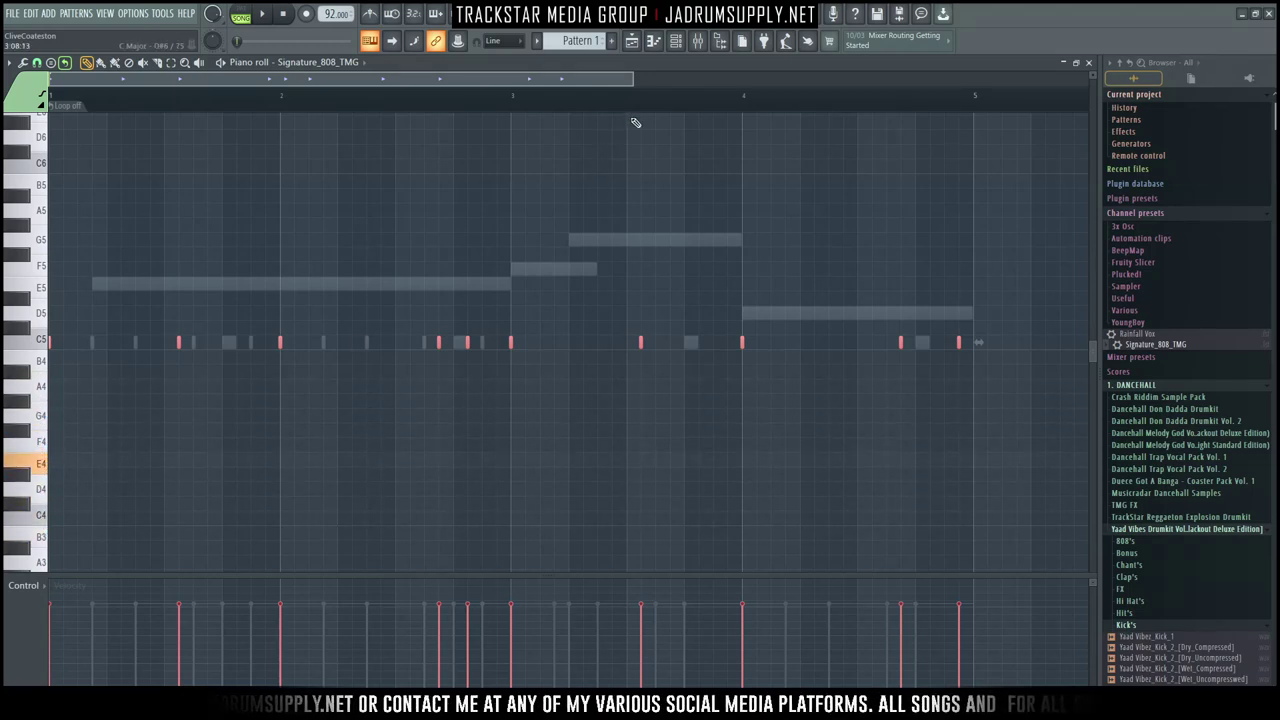
drag(50, 341, 25, 468)
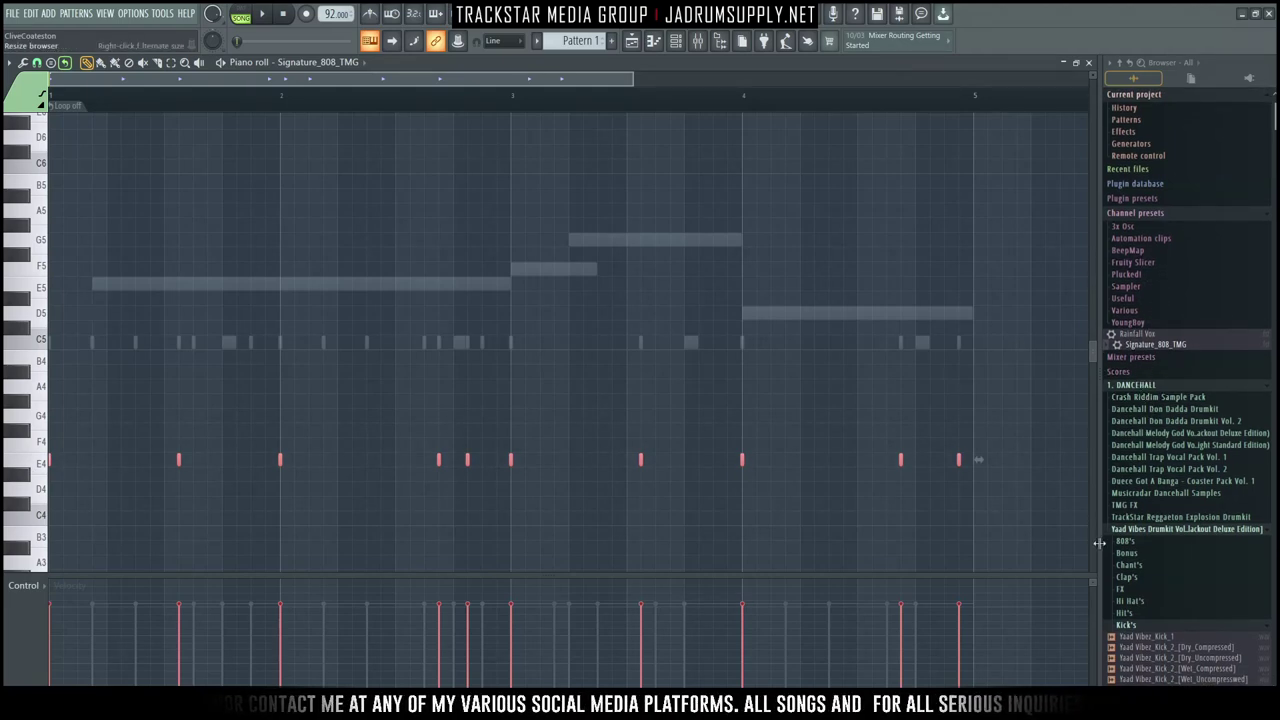
Step: Import the A MINOR scale from the All_Musical_Scales MIDI folder into the Sampler channel and view it in the piano roll
scroll(1140, 541, down, 15)
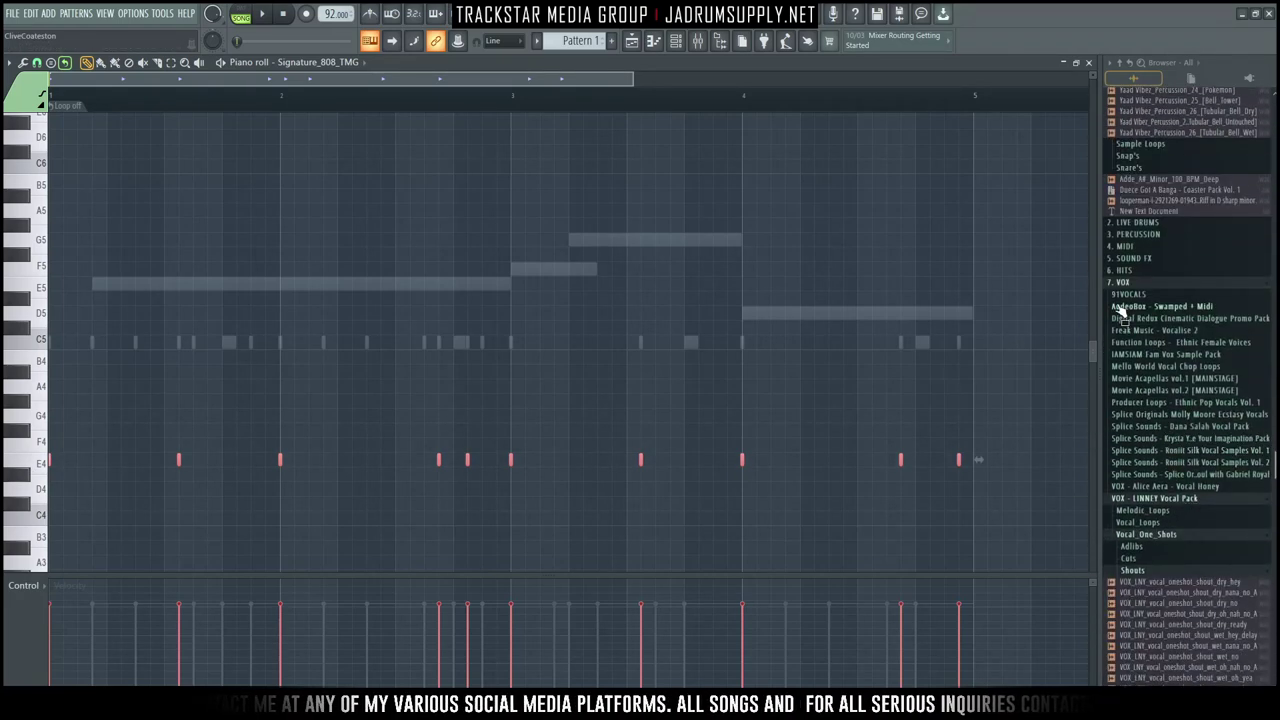
click(1134, 238)
click(1134, 236)
click(1130, 247)
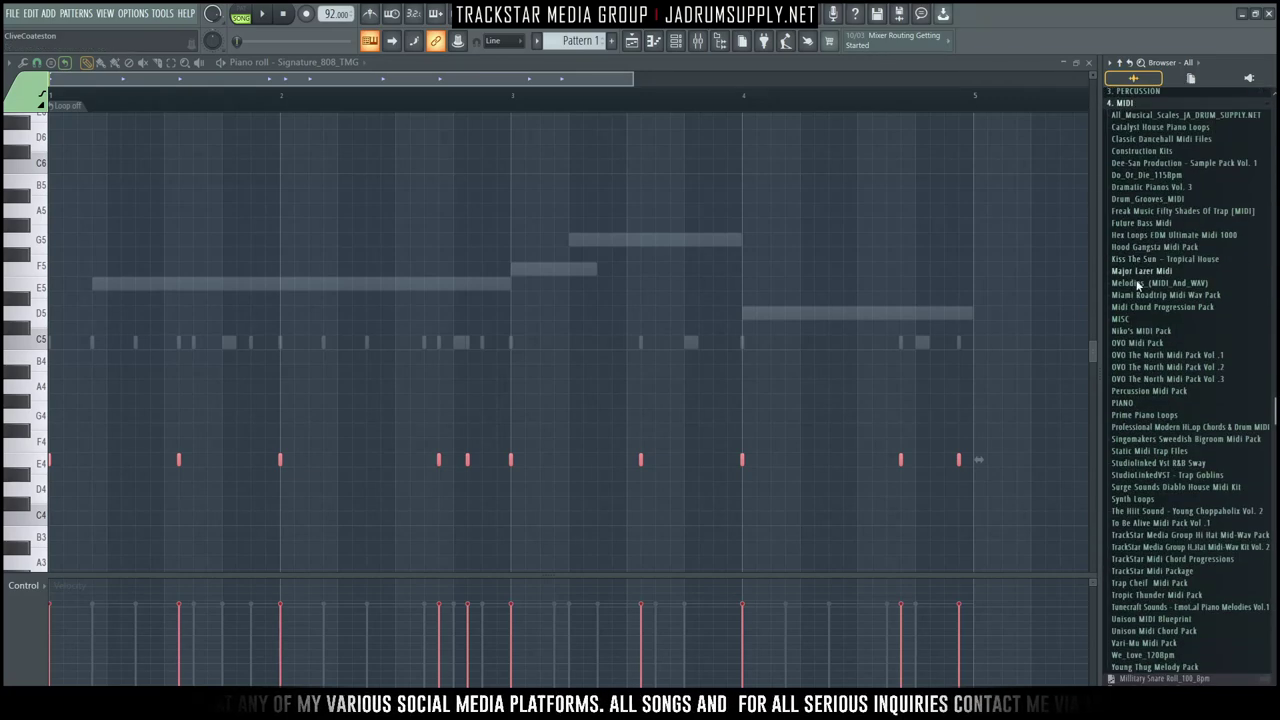
click(1168, 115)
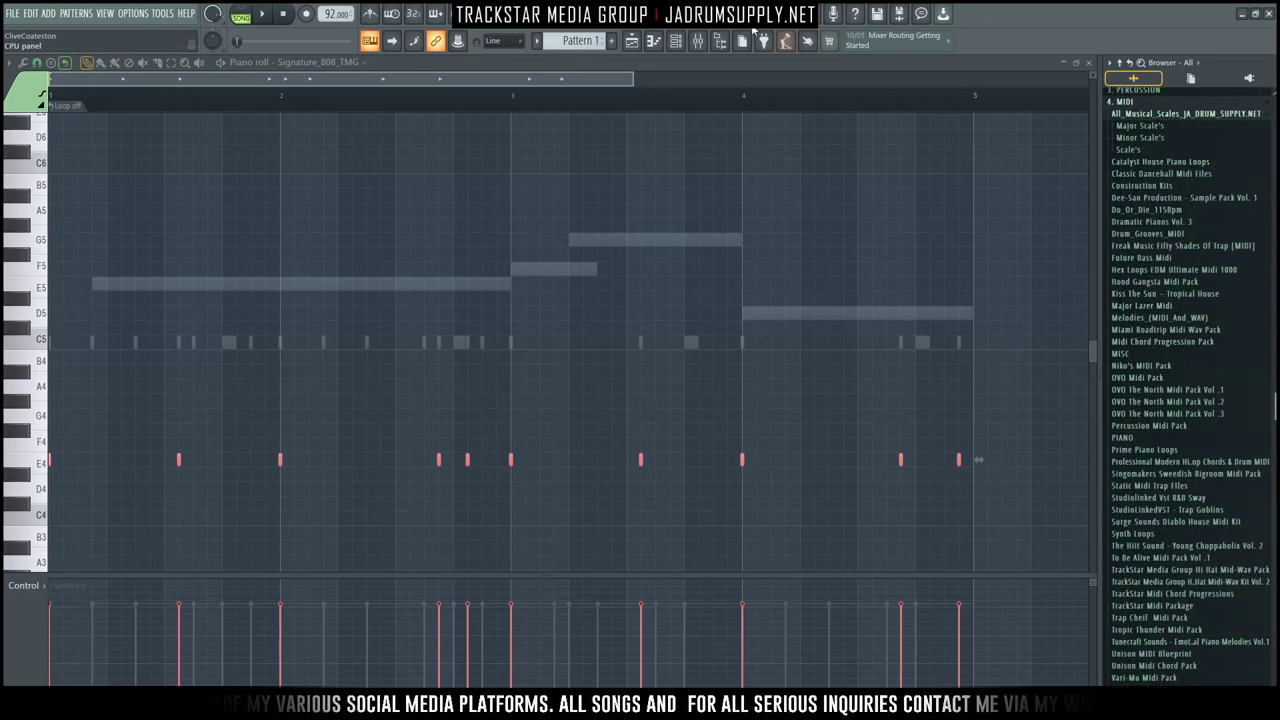
click(684, 43)
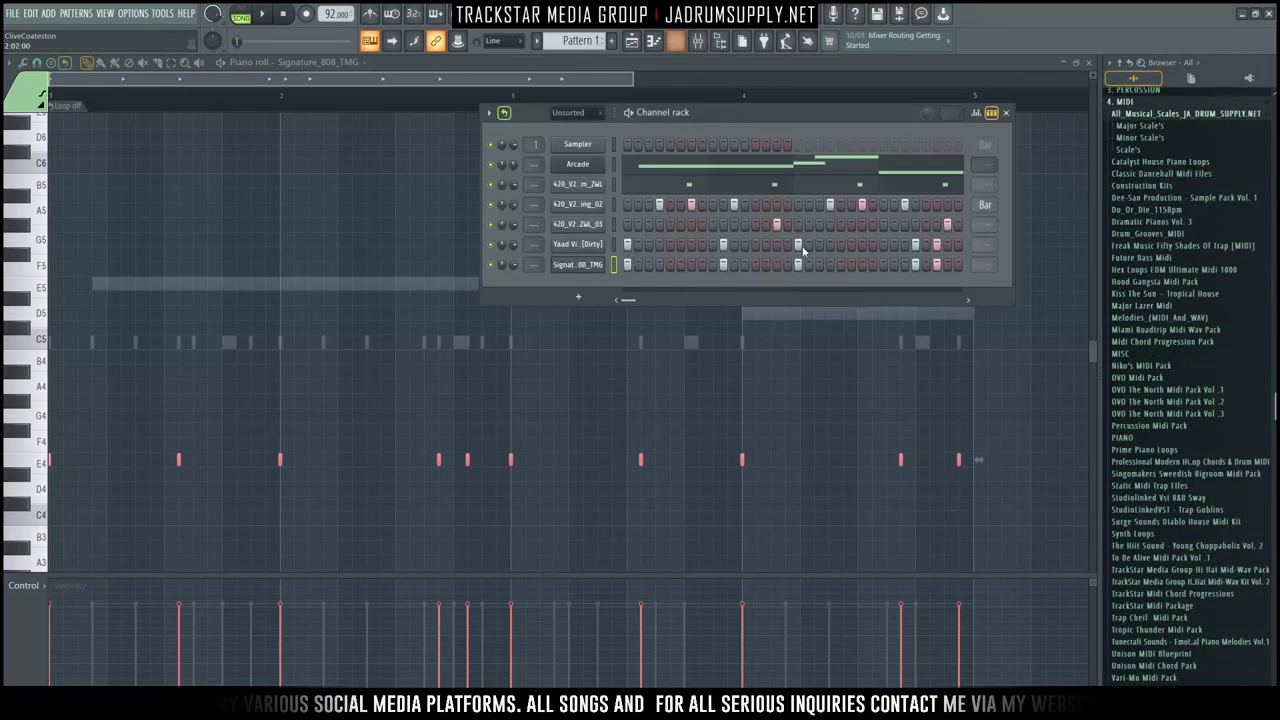
click(1137, 139)
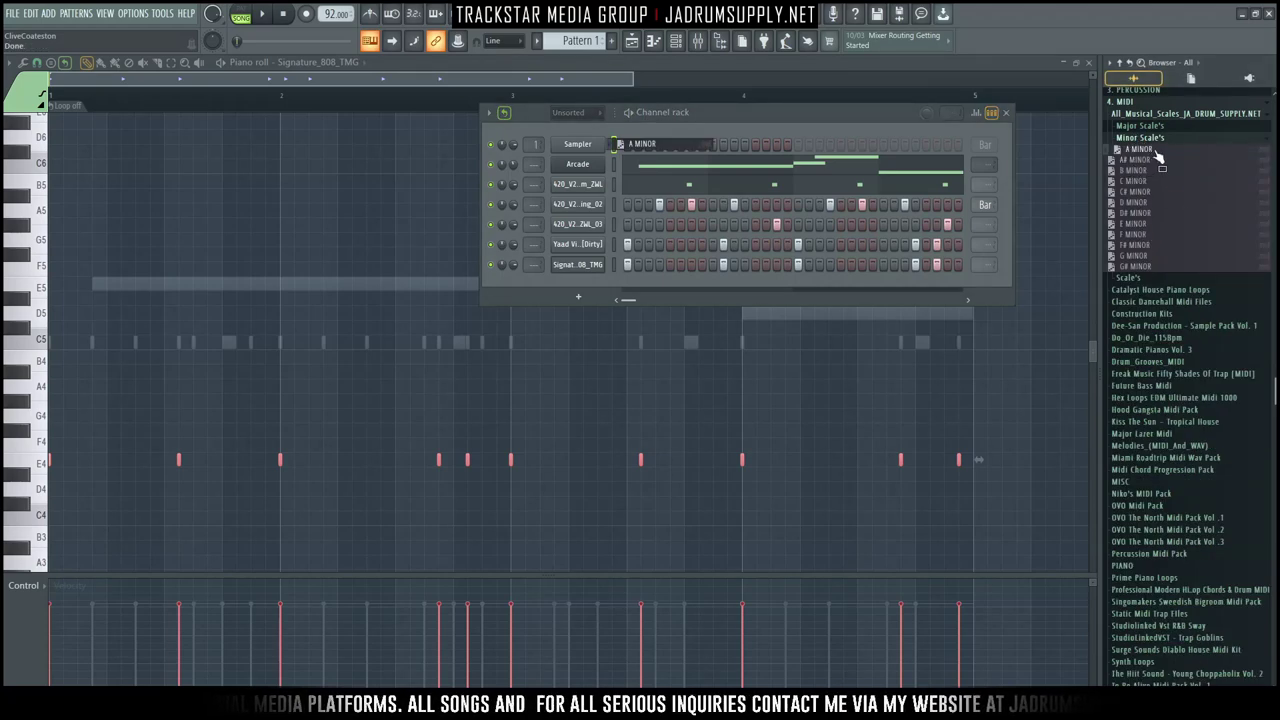
drag(1157, 155, 621, 319)
click(763, 151)
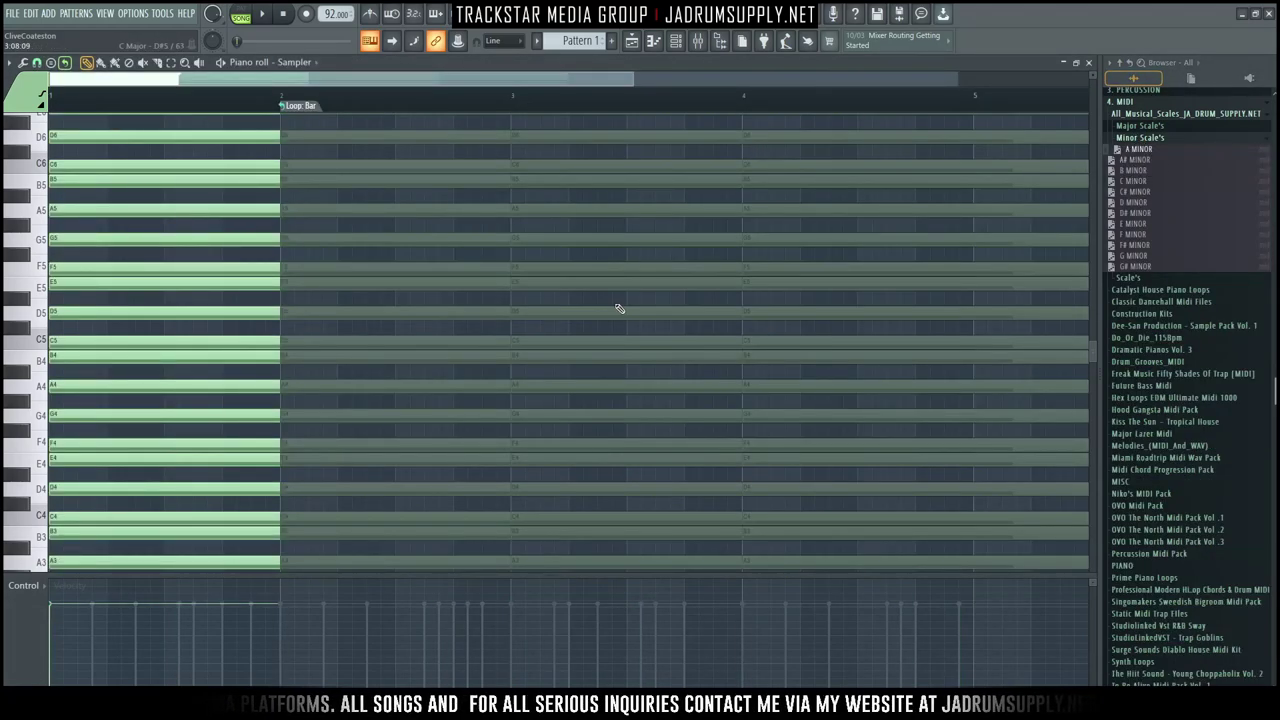
Step: Shorten all the Sampler's scale notes to about one step at the start of bar 1 and remove the bar loop
key(ctrl+a)
scroll(366, 106, down, 2)
right_click(199, 106)
click(227, 124)
key(Delete)
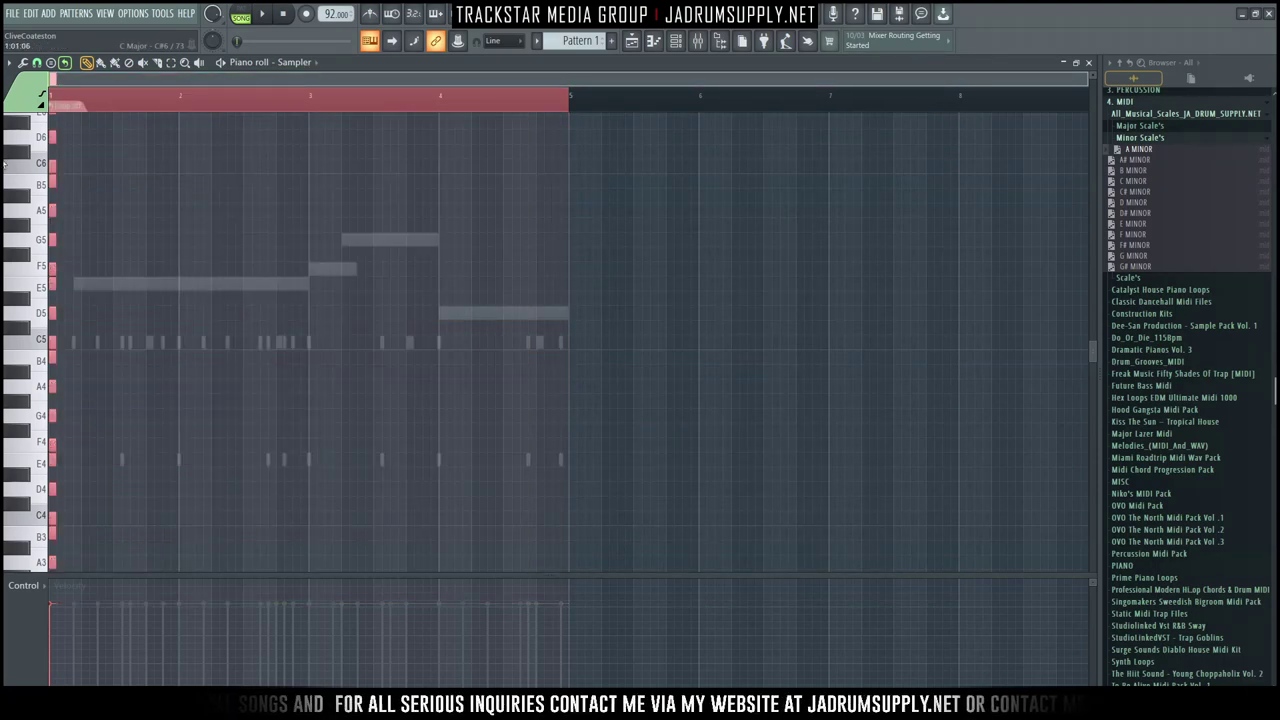
Step: Lengthen all Signature_808_TMG notes in the piano roll so that each reaches the next, and play the result
click(678, 41)
right_click(617, 261)
click(640, 265)
key(ctrl+a)
key(ctrl+l)
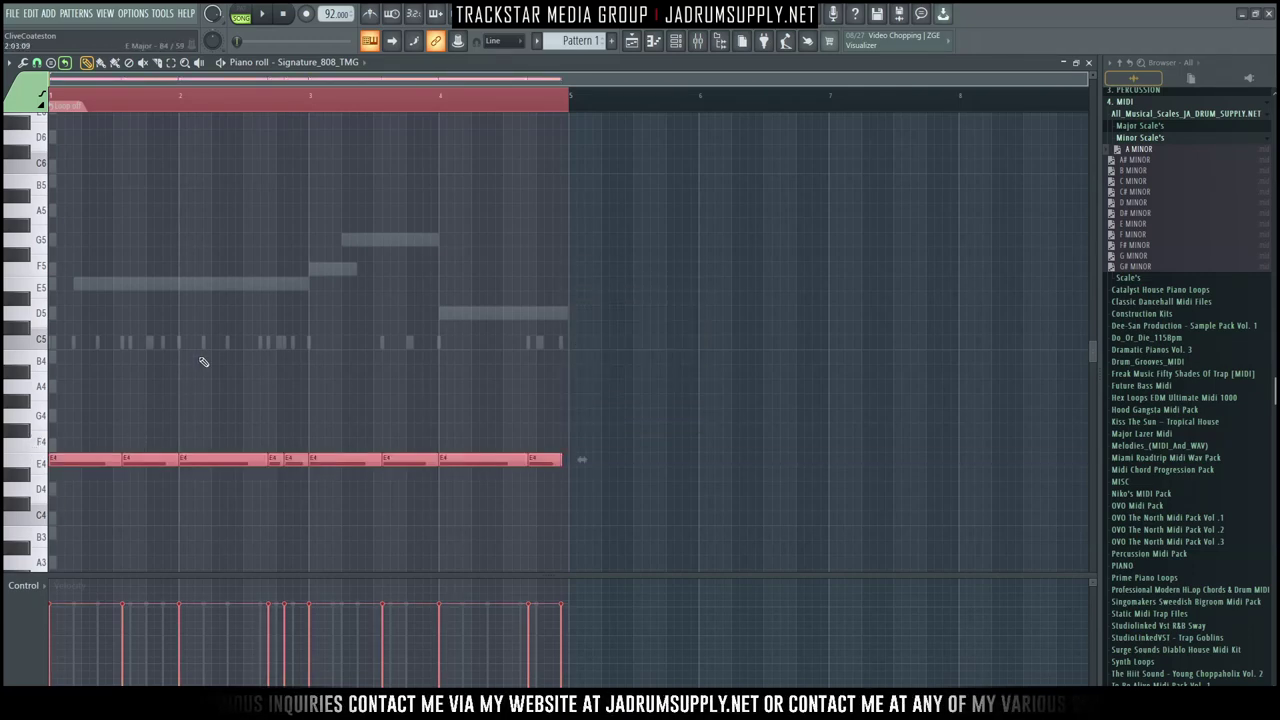
key(shift+5)
key(space)
right_click(231, 211)
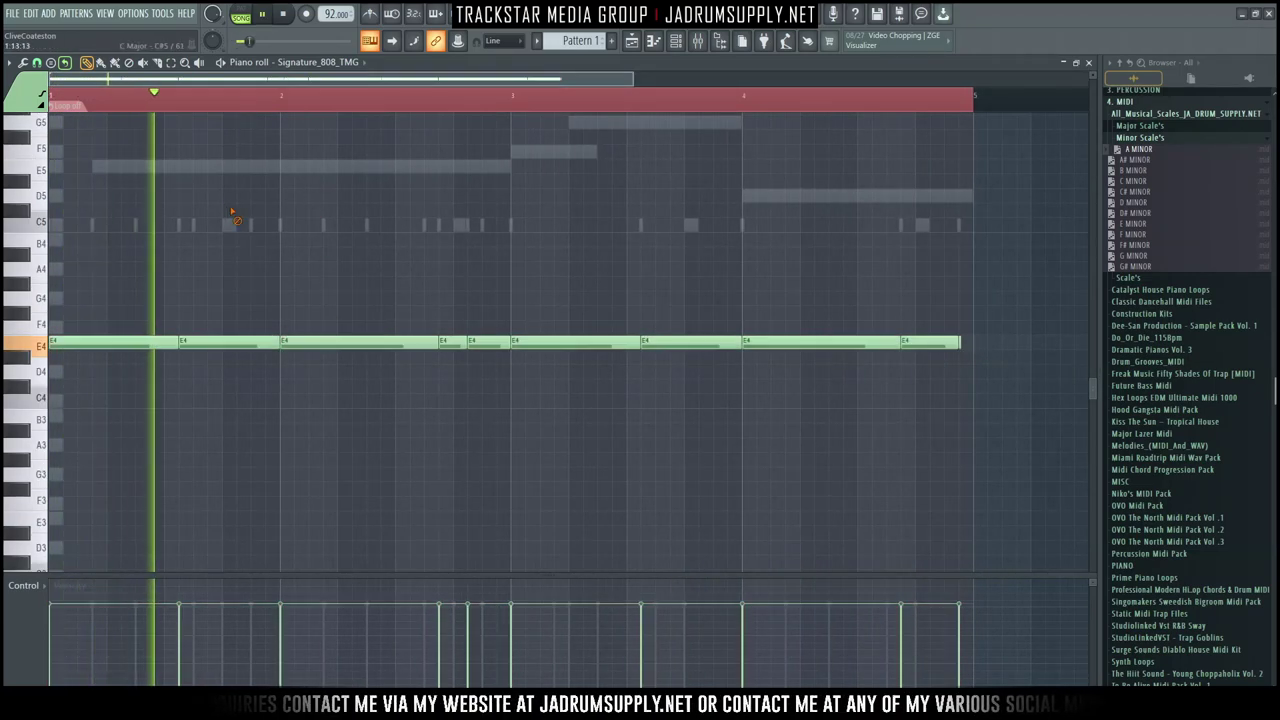
Step: Transpose all Signature_808_TMG notes to D4 and play the result
key(ctrl+a)
key(space)
drag(70, 346, 70, 298)
key(space)
key(space)
drag(90, 302, 58, 379)
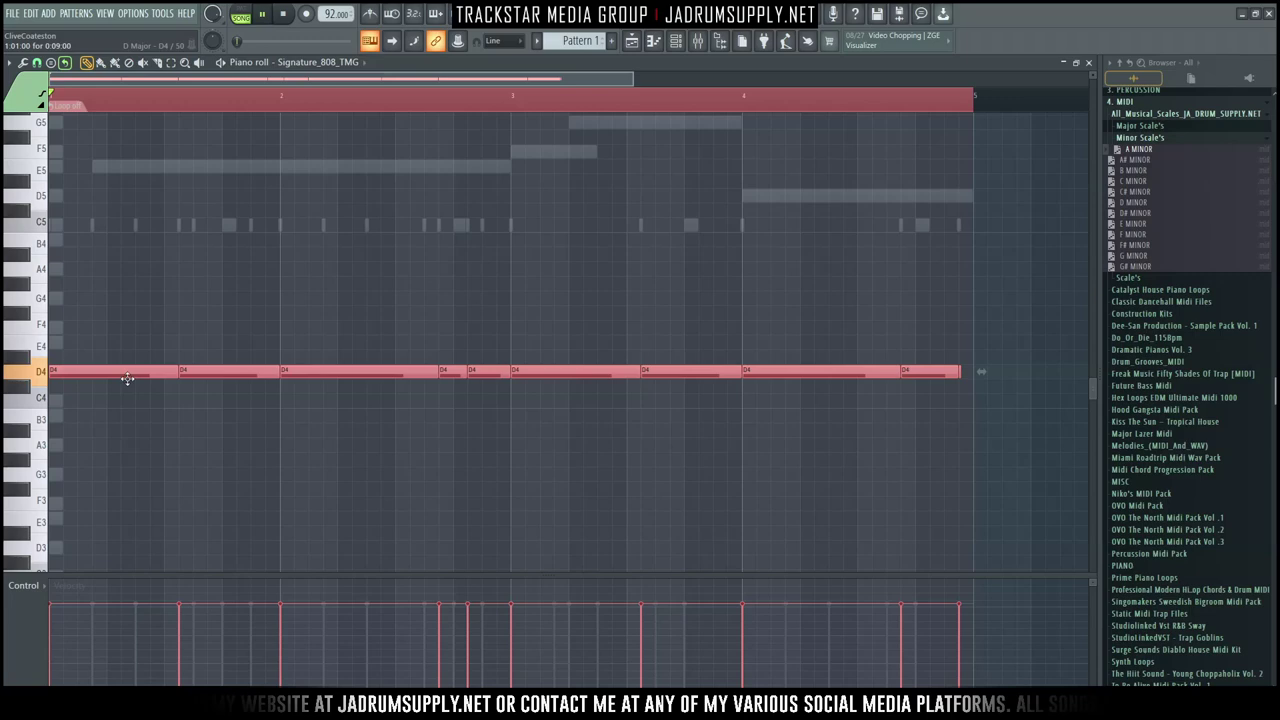
key(space)
drag(56, 385, 100, 371)
key(space)
key(space)
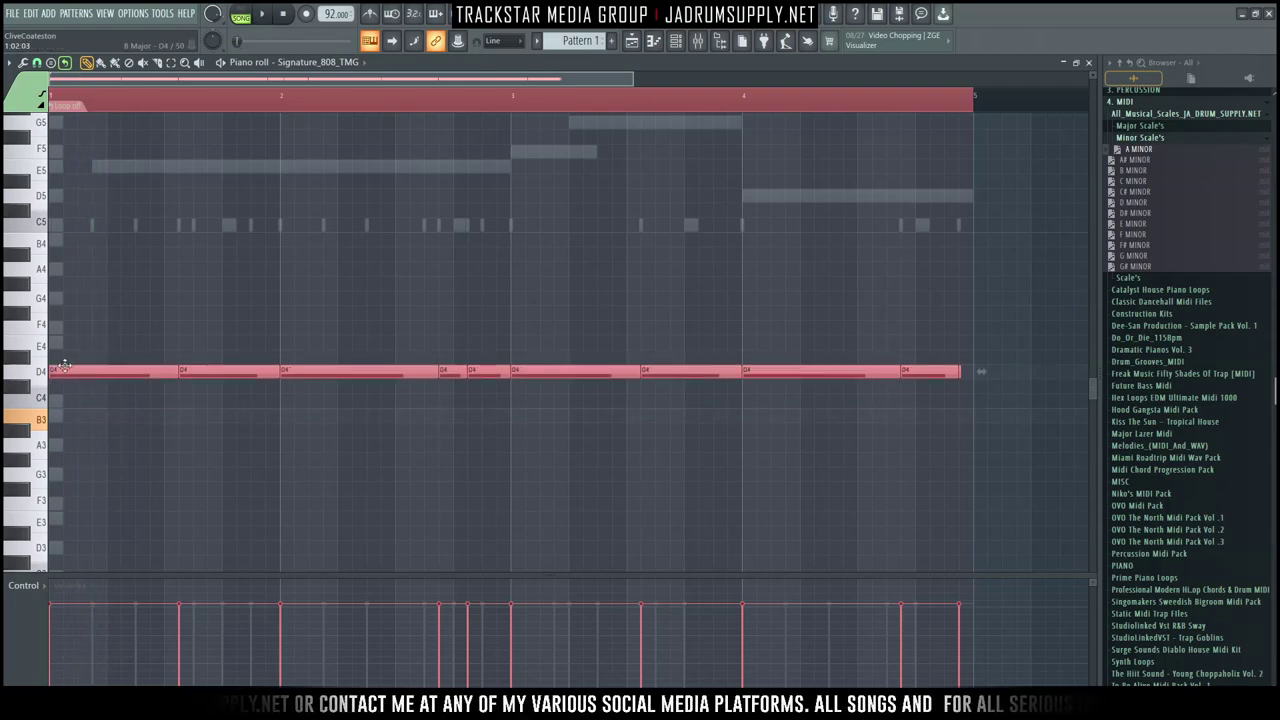
key(space)
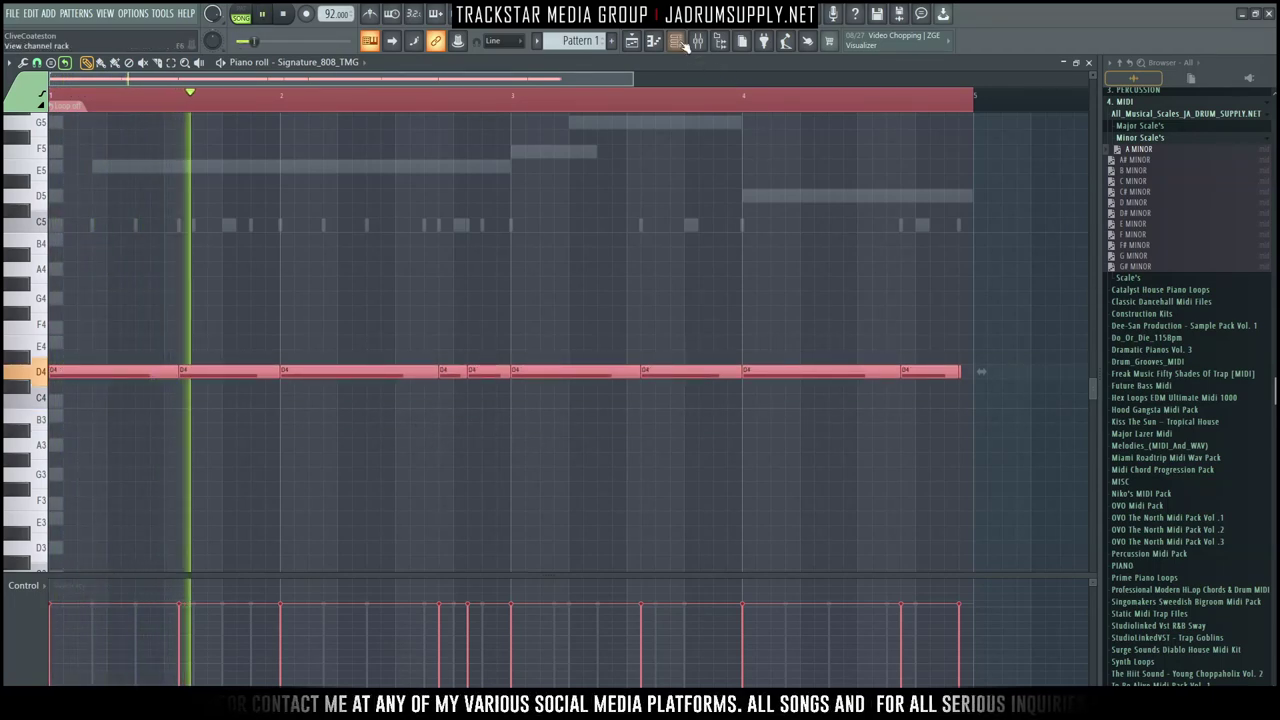
Step: Solo the Signature_808_TMG channel, then unmute the Yaad kick channel so both play together
key(F6)
right_click(492, 264)
key(space)
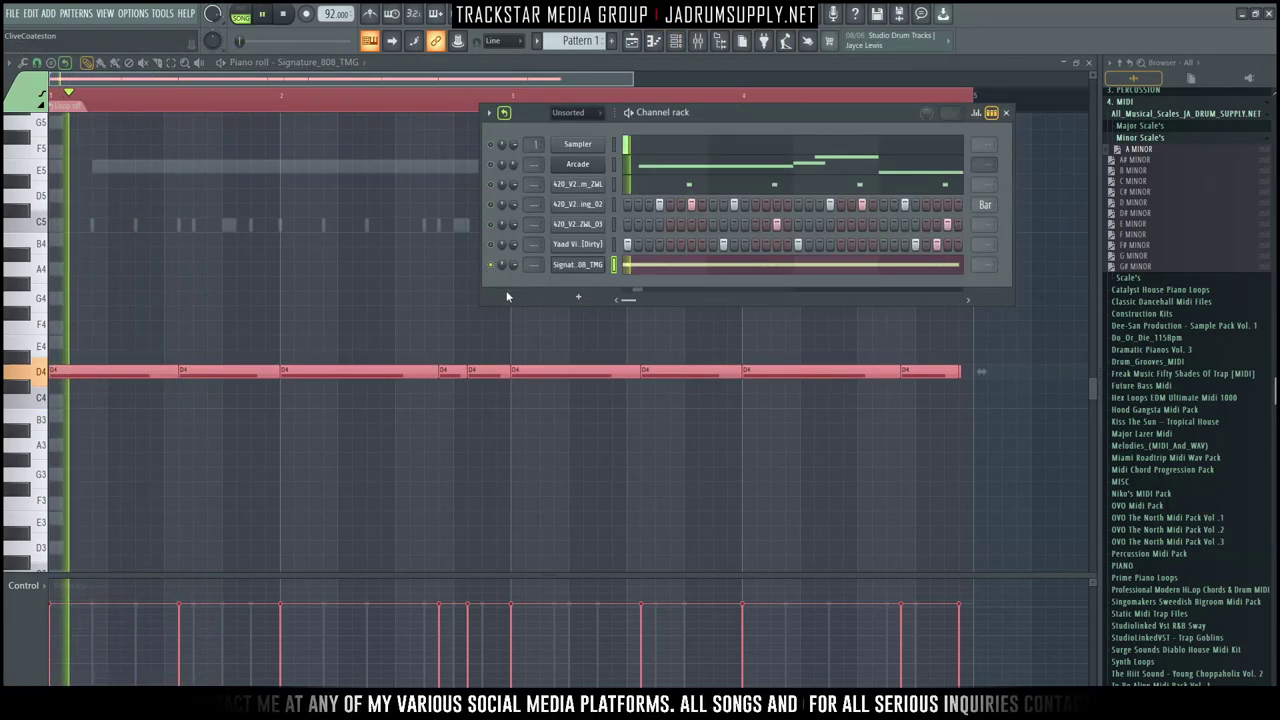
key(space)
key(space)
key(space)
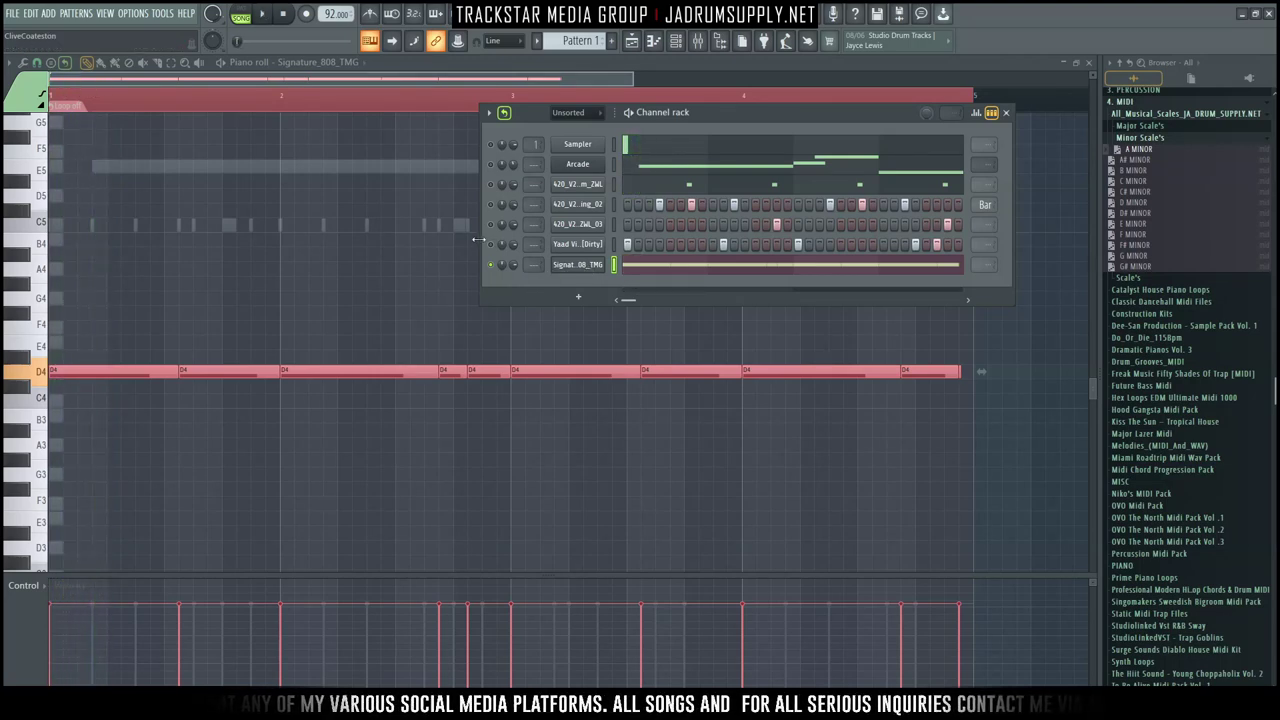
click(491, 244)
key(space)
click(154, 262)
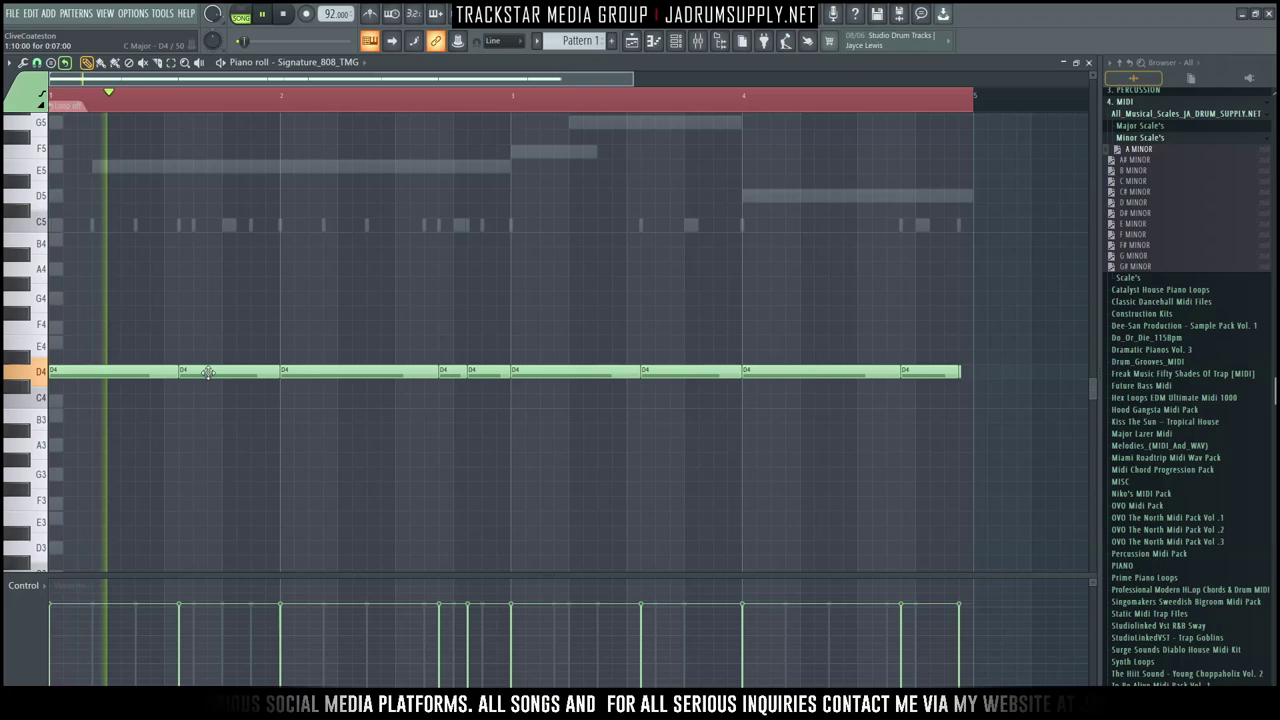
Step: Move the second 808 note of bar 1 to C4 and the first two notes of bar 2 to F4
drag(202, 372, 203, 410)
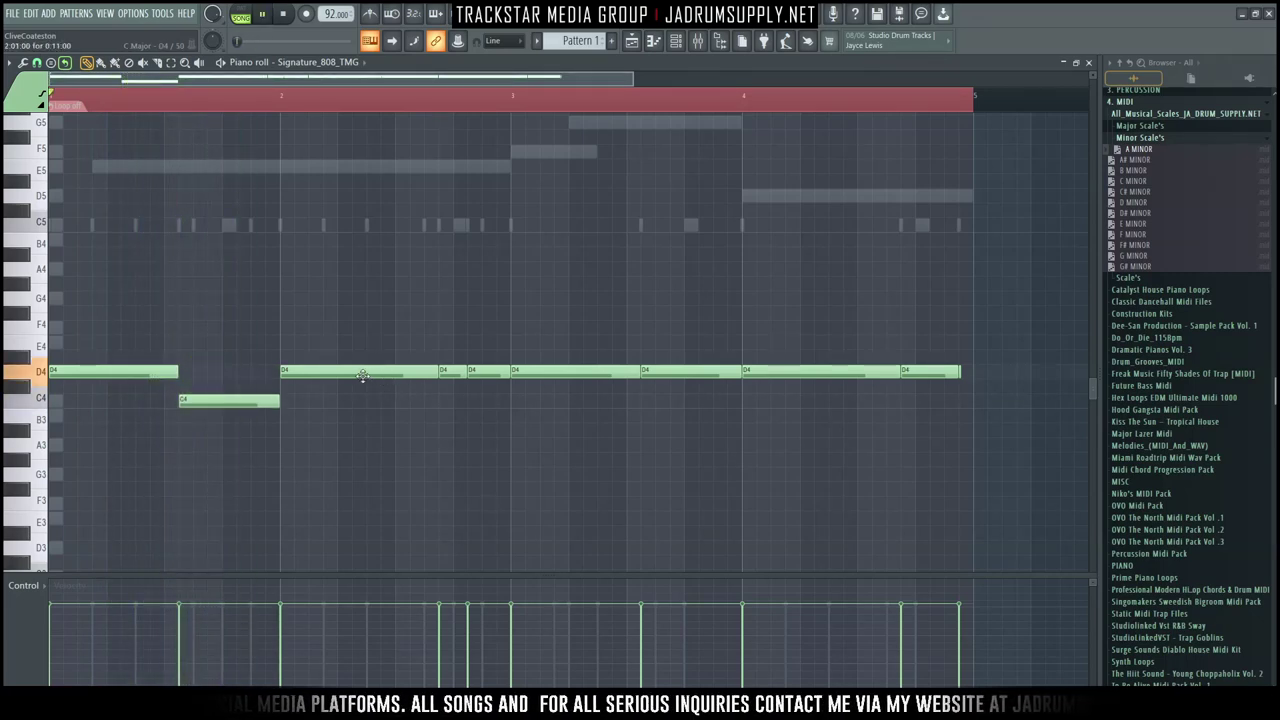
drag(354, 374, 352, 326)
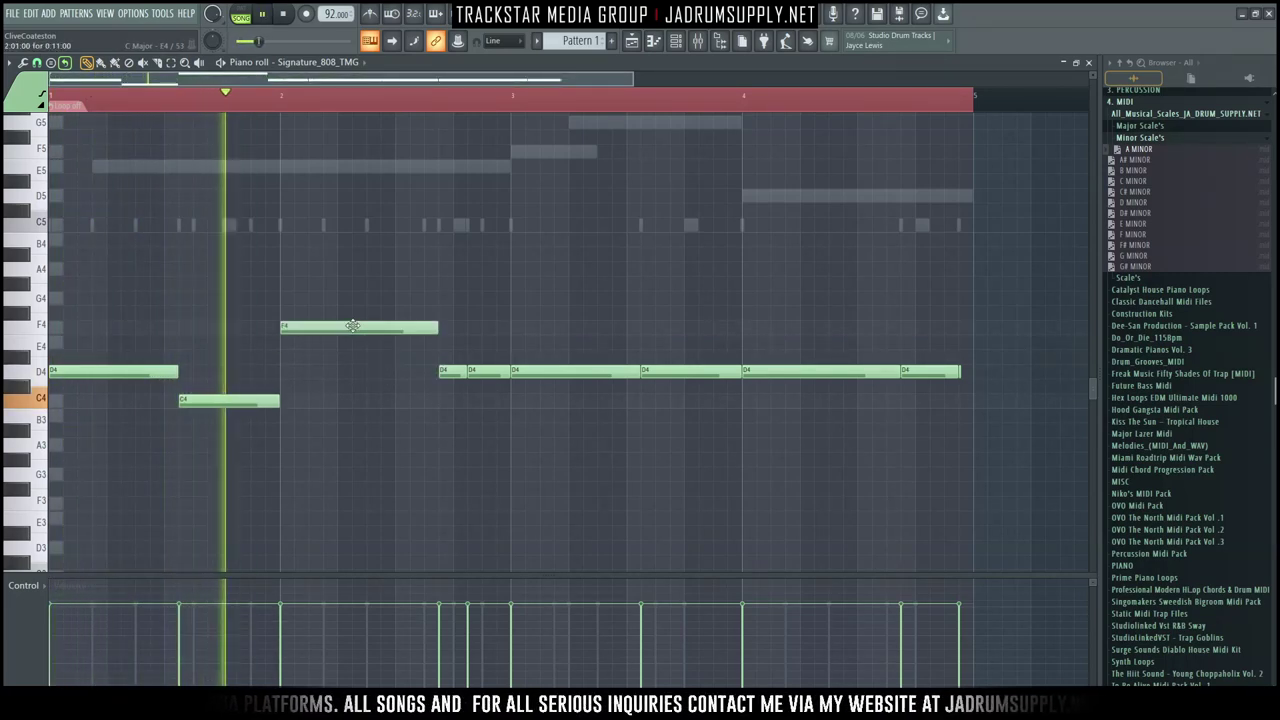
drag(453, 372, 453, 327)
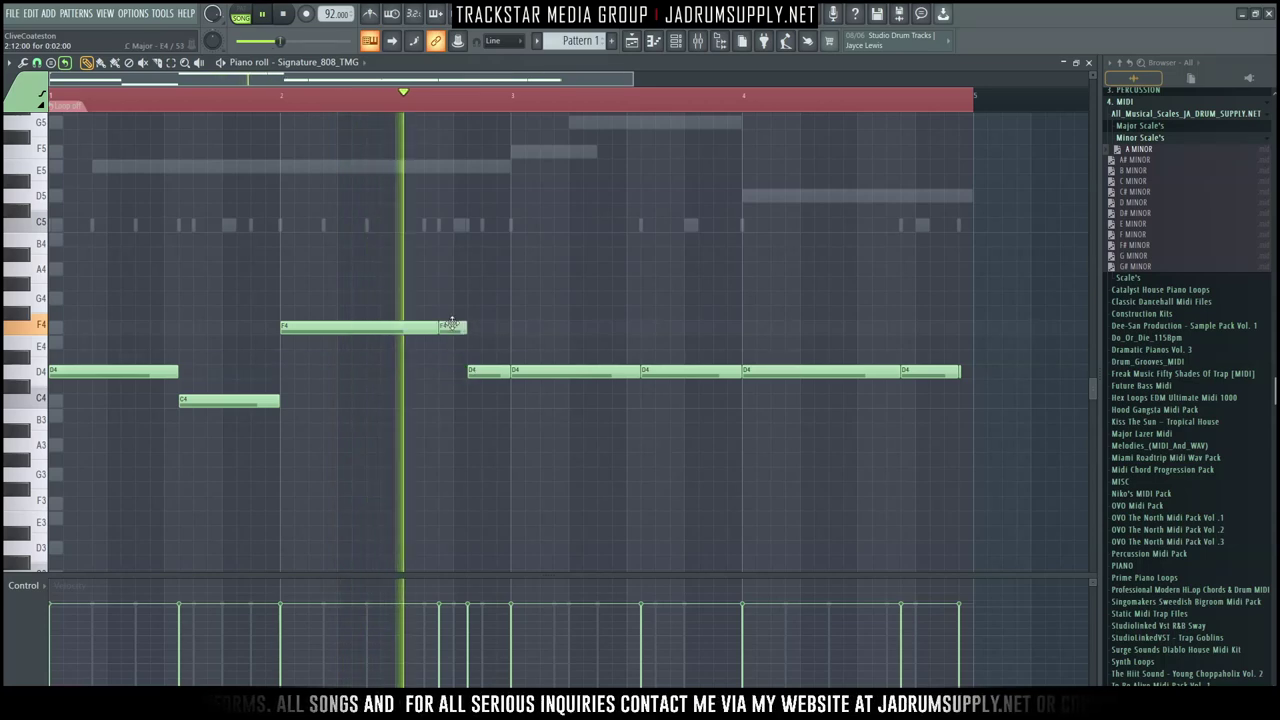
Step: Raise the last 808 note of bar 2 an octave to D5 and add a two-step D4 slide note at 2:15 below it
ctrl+click(492, 374)
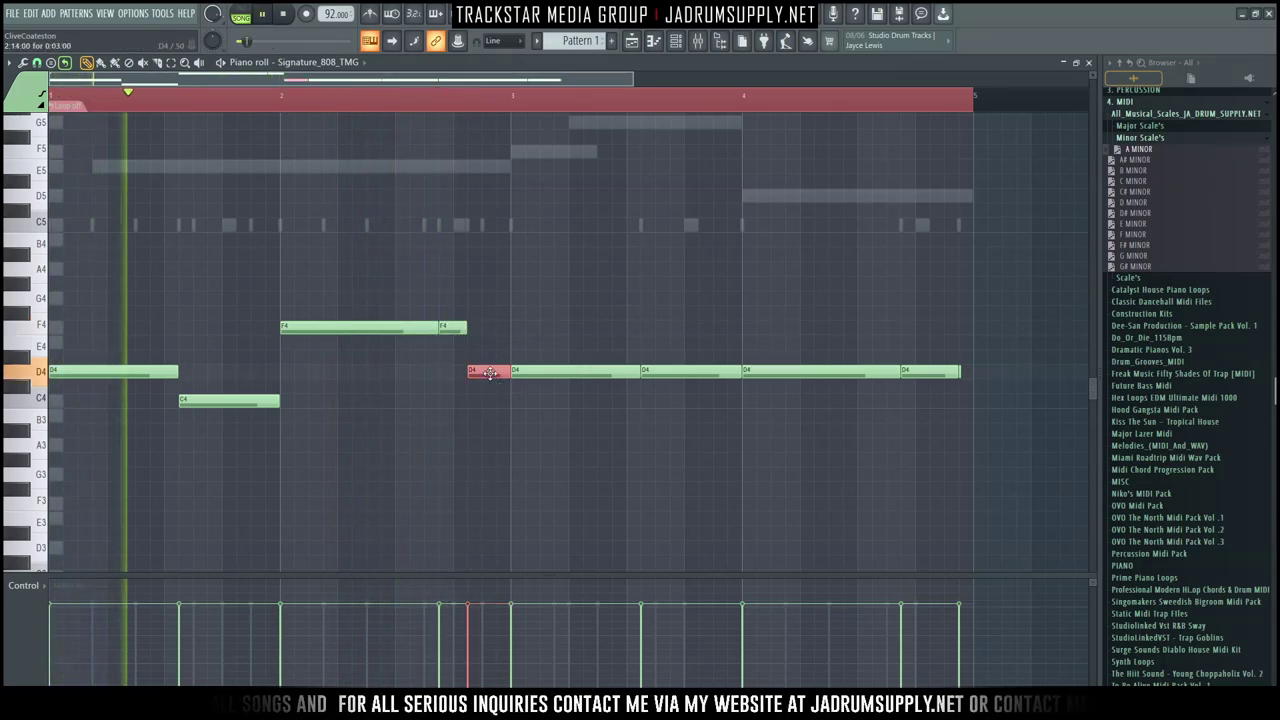
key(ctrl+Up)
click(491, 374)
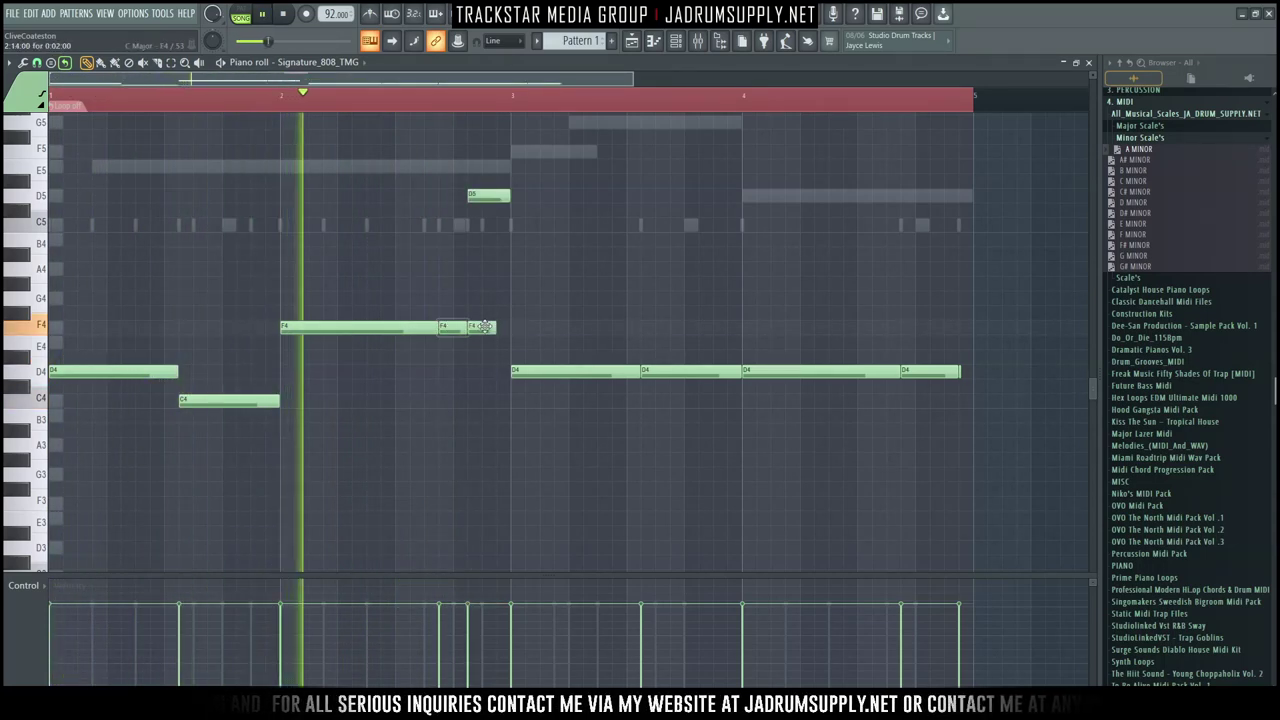
double_click(494, 376)
click(568, 337)
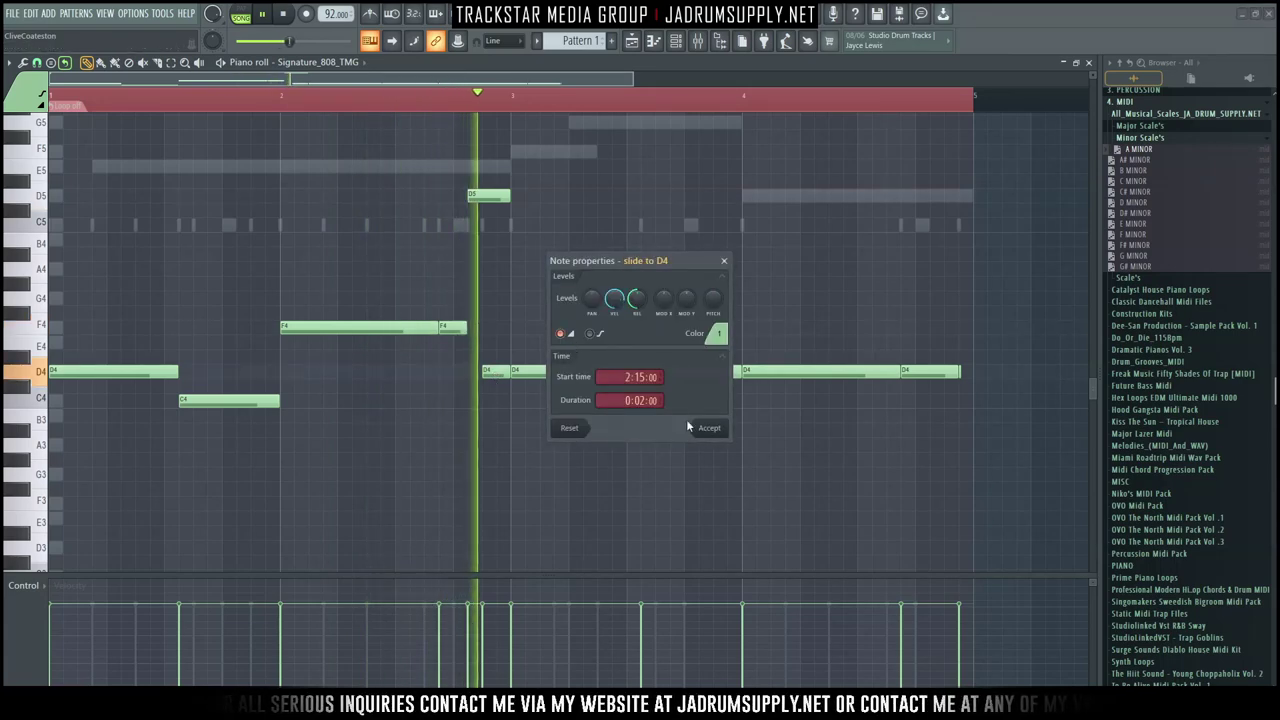
click(700, 427)
key(space)
key(space)
click(441, 112)
click(430, 96)
scroll(436, 163, up, 2)
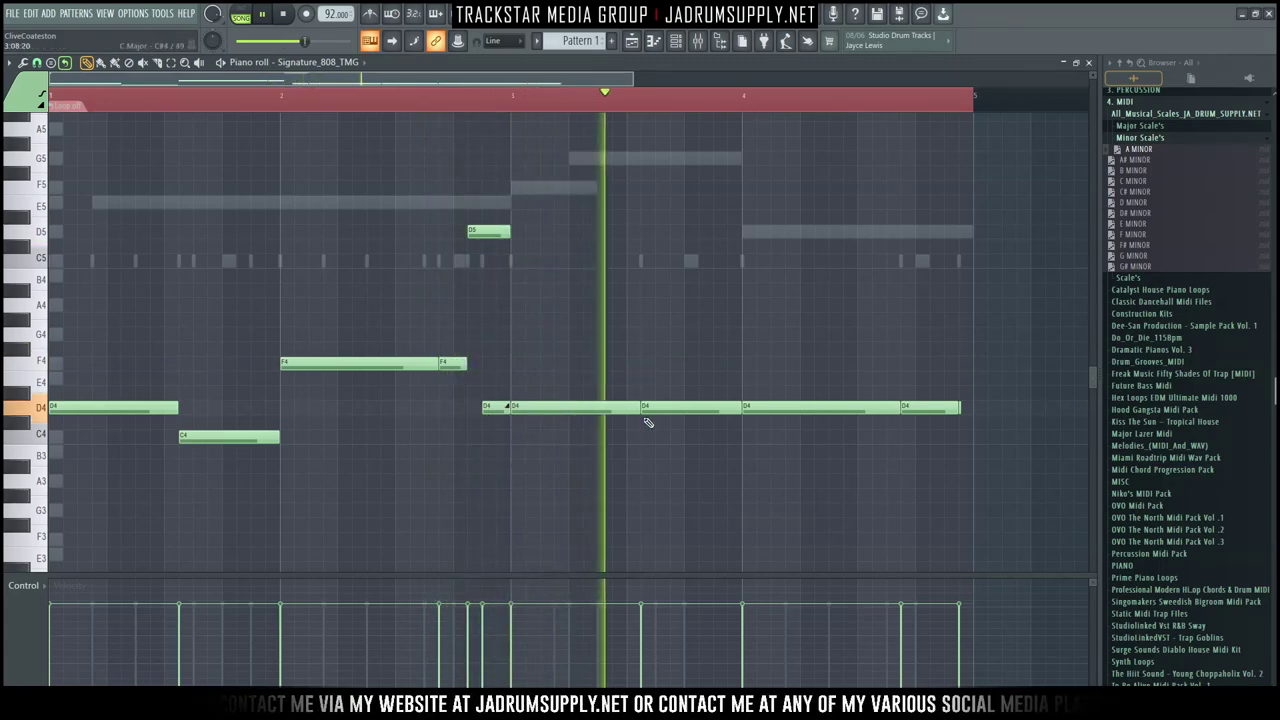
Step: Move the first 808 note of bar 4 to C4, shorten it to three steps and repeat it in a row behind it
drag(775, 408, 778, 437)
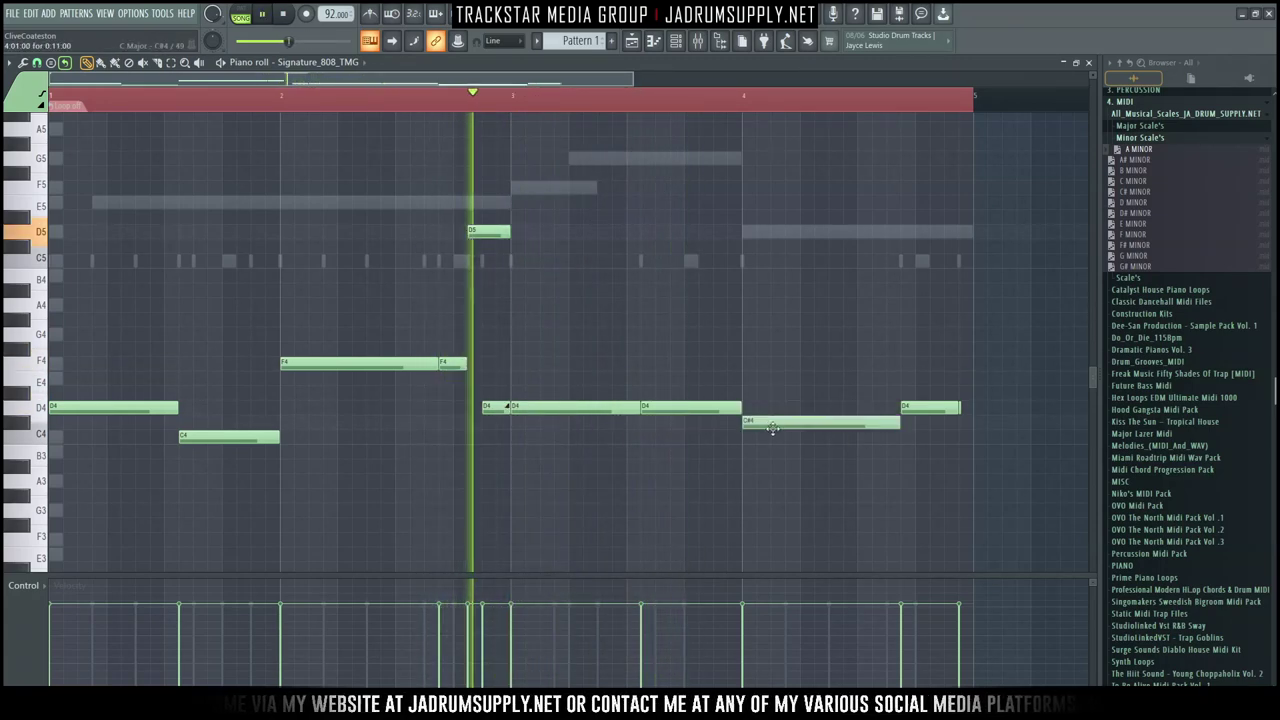
drag(902, 437, 792, 444)
click(798, 440)
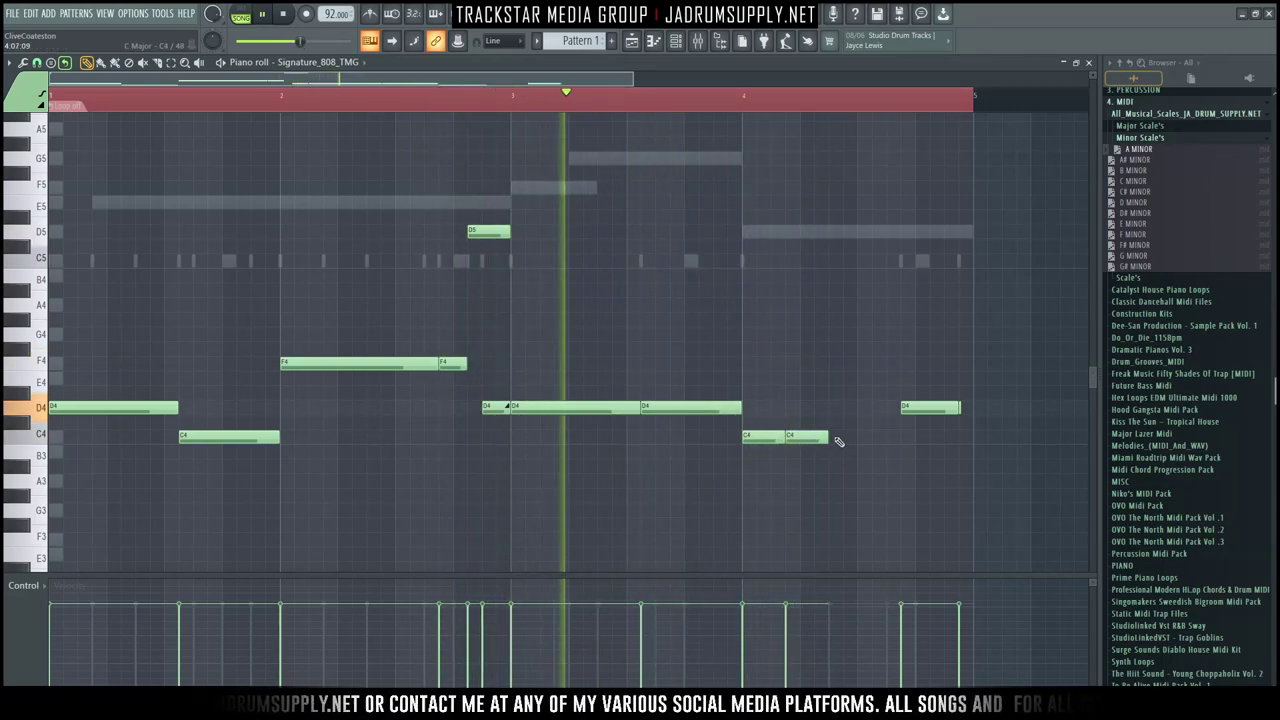
click(845, 437)
click(889, 437)
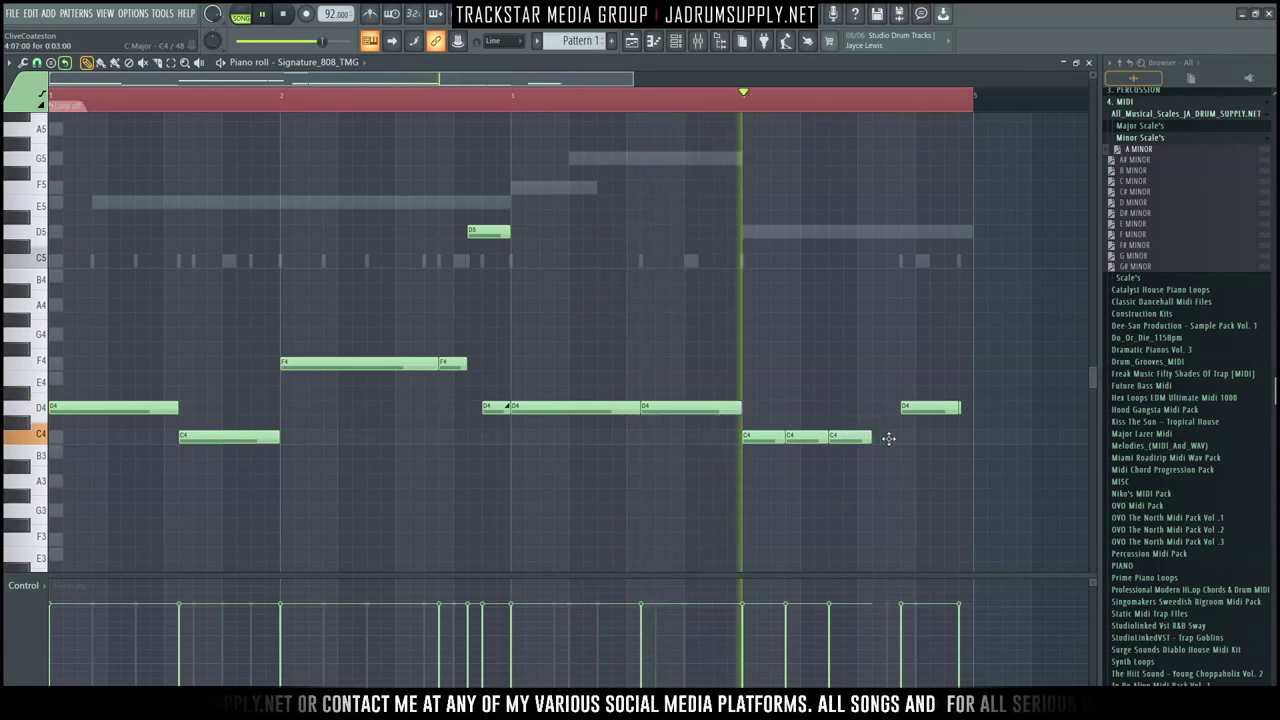
Step: Set the fourth C4 note of bar 4, at 4:10, to two steps and turn it into a slide note
mouse_move(914, 437)
mouse_down()
mouse_move(888, 437)
mouse_move(900, 437)
mouse_up()
click(883, 438)
right_click(883, 439)
click(882, 438)
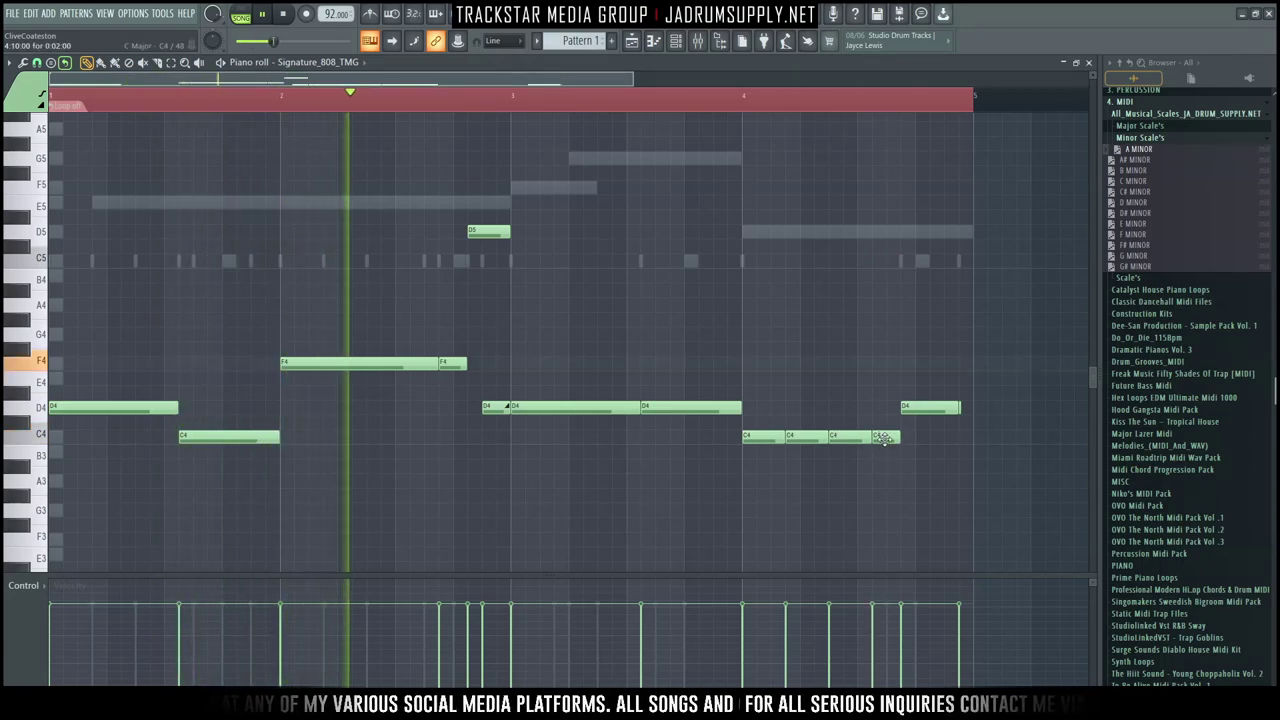
double_click(882, 437)
click(569, 335)
key(Return)
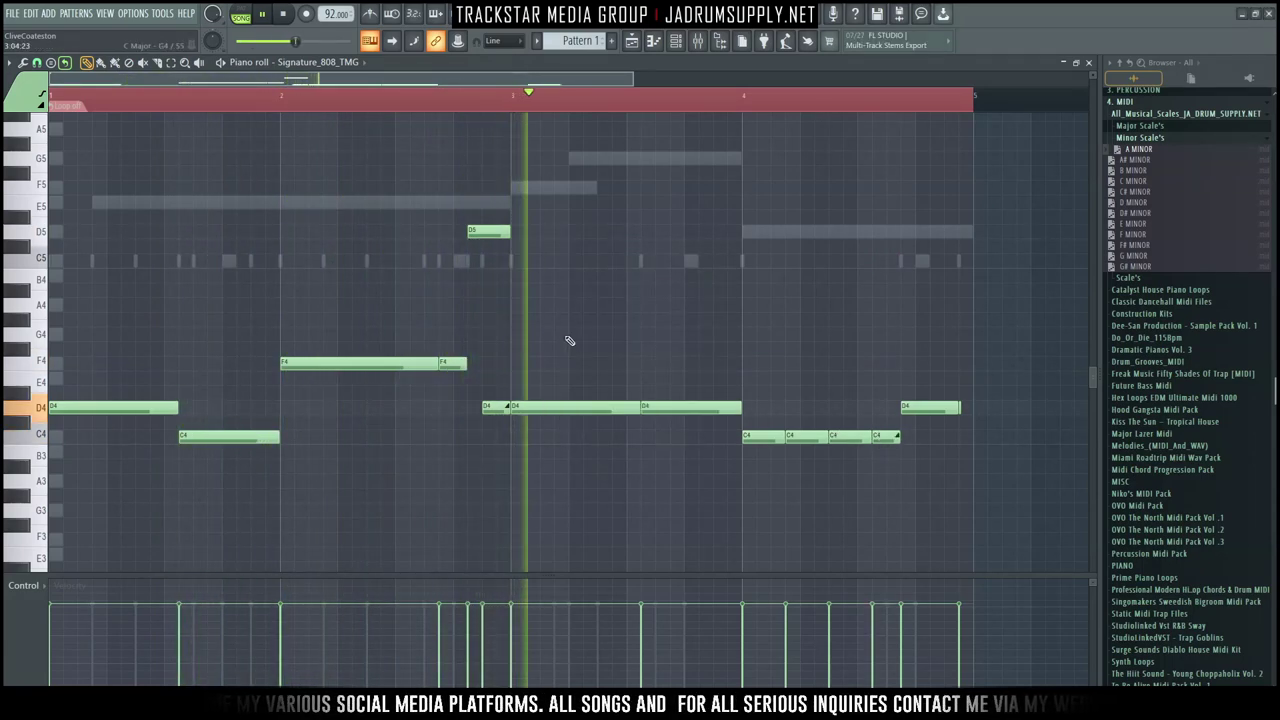
Step: Unmute the 420_V2 ..ing_02 and ZWL_03 percussion channels in the channel rack
key(F6)
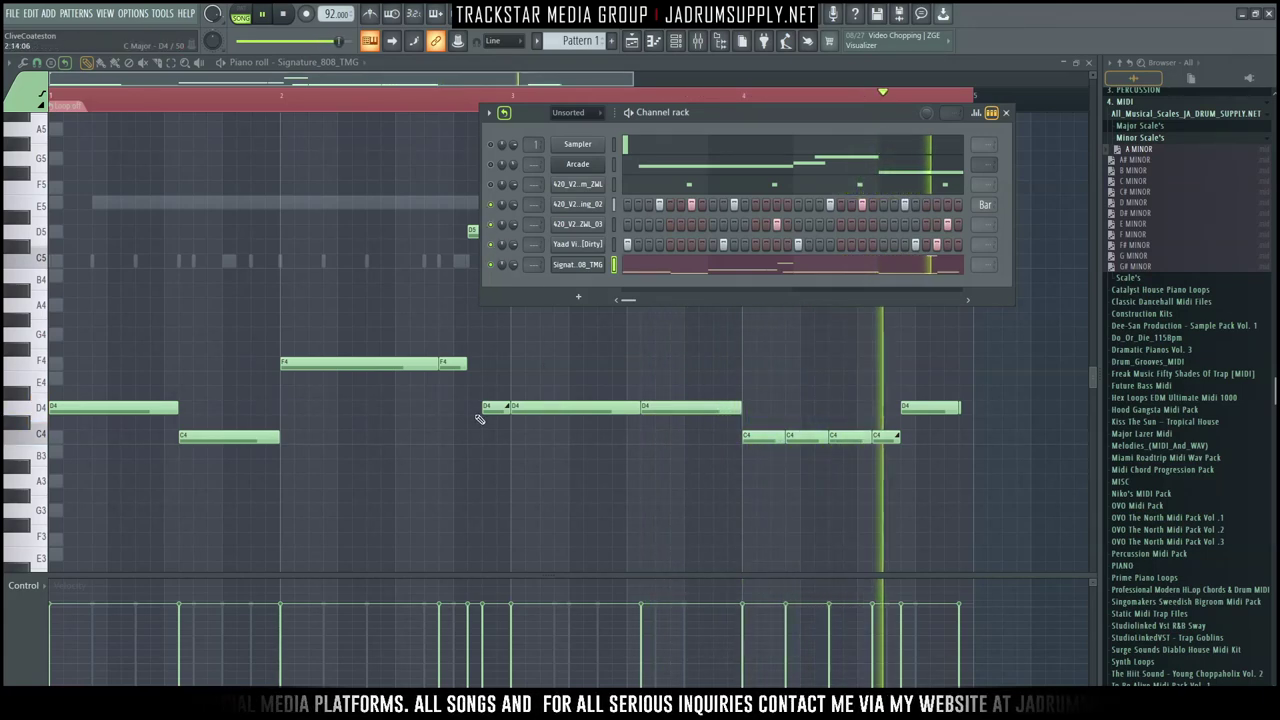
key(space)
key(F6)
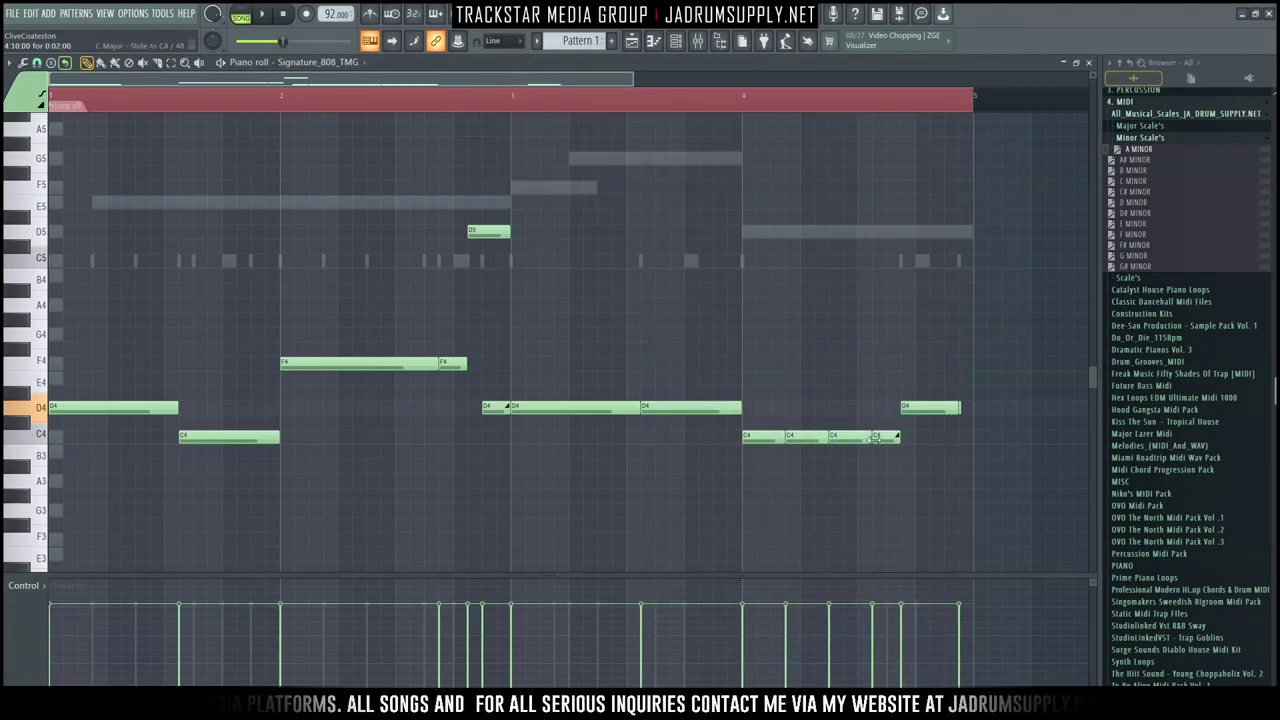
Step: Raise the third C4 note of bar 4 an octave to C5 and unmute all channels to play the full pattern
key(ctrl+Up)
key(space)
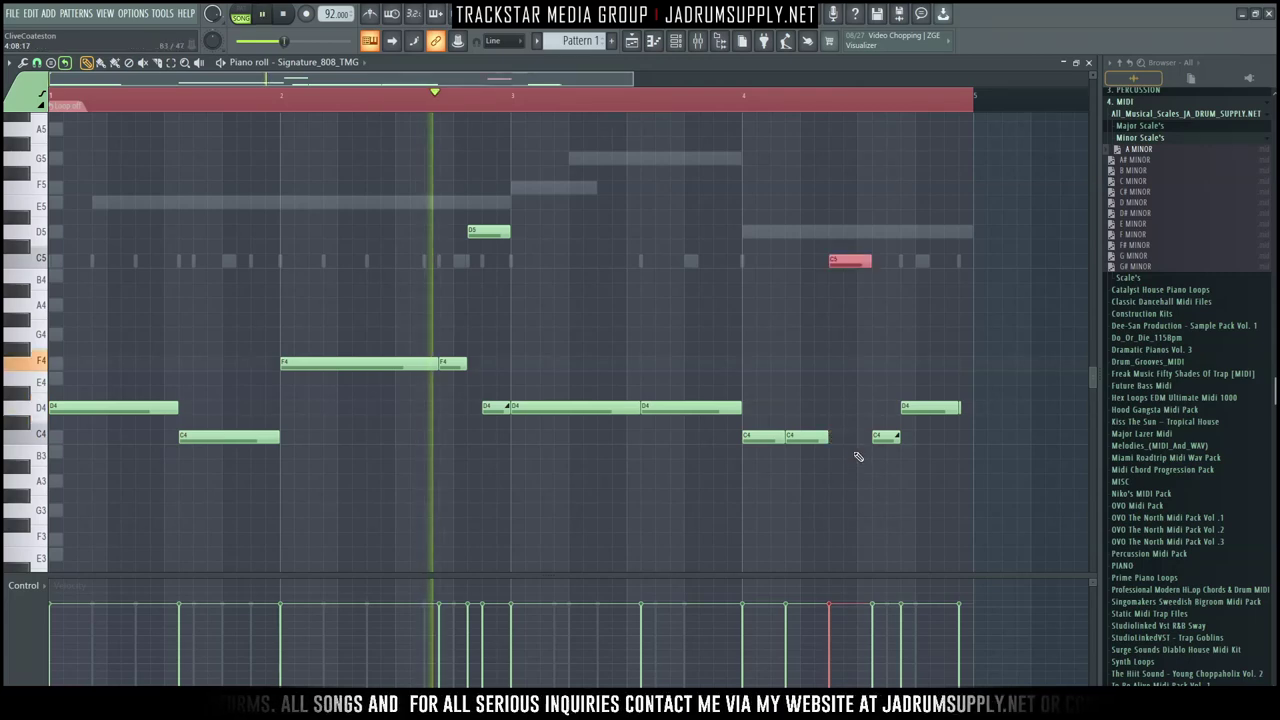
click(686, 44)
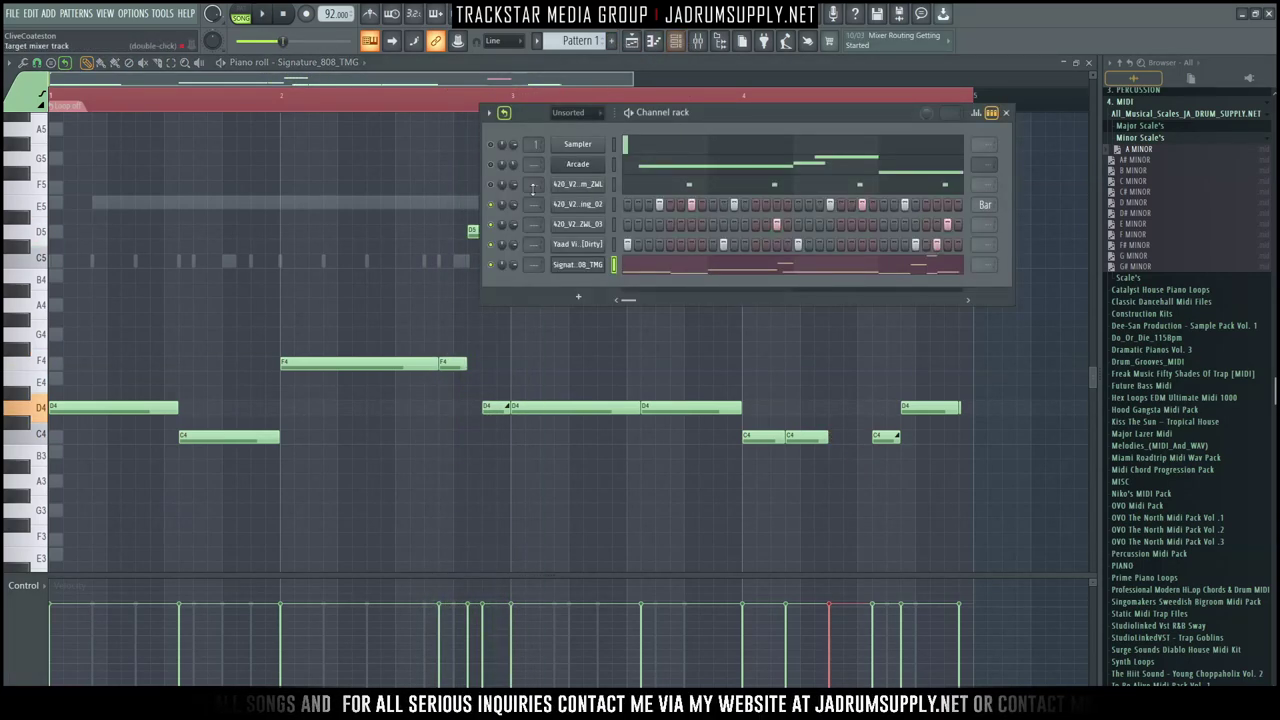
key(space)
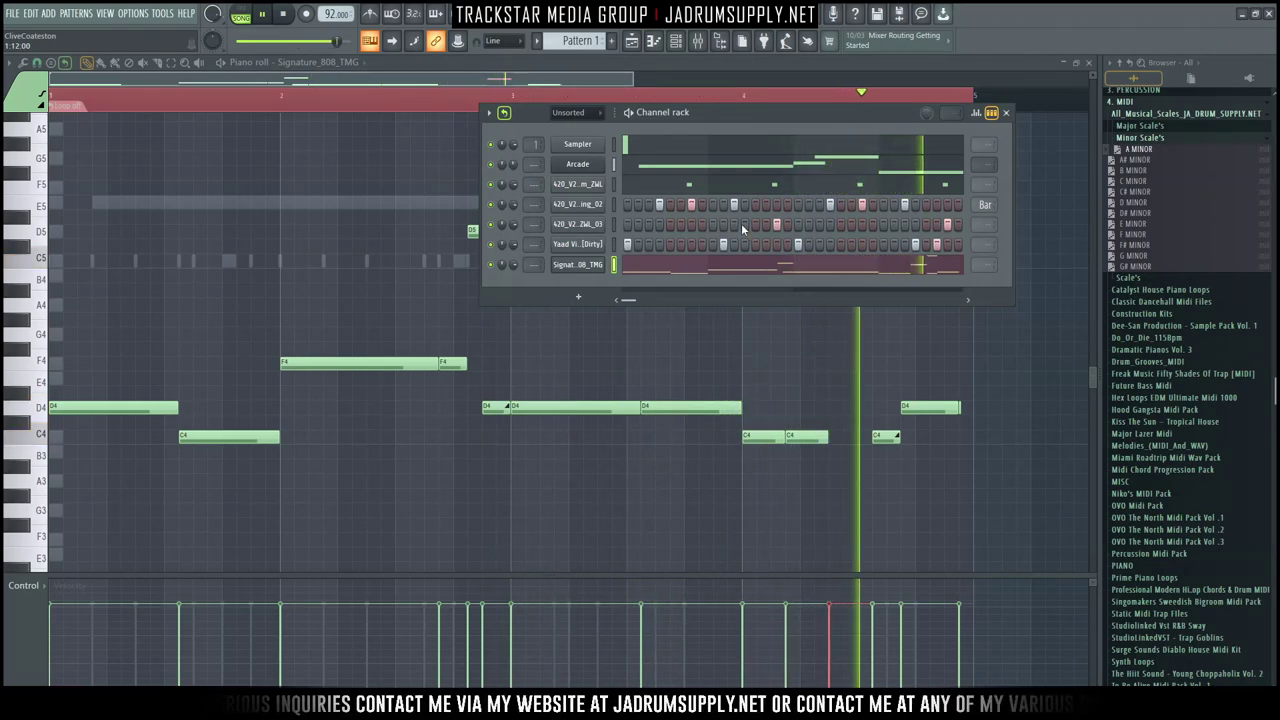
Step: Replace the two C4 notes at the start of bar 4 with one six-step D4 note
right_click(807, 436)
scroll(800, 497, up, 1)
click(768, 484)
drag(768, 484, 822, 452)
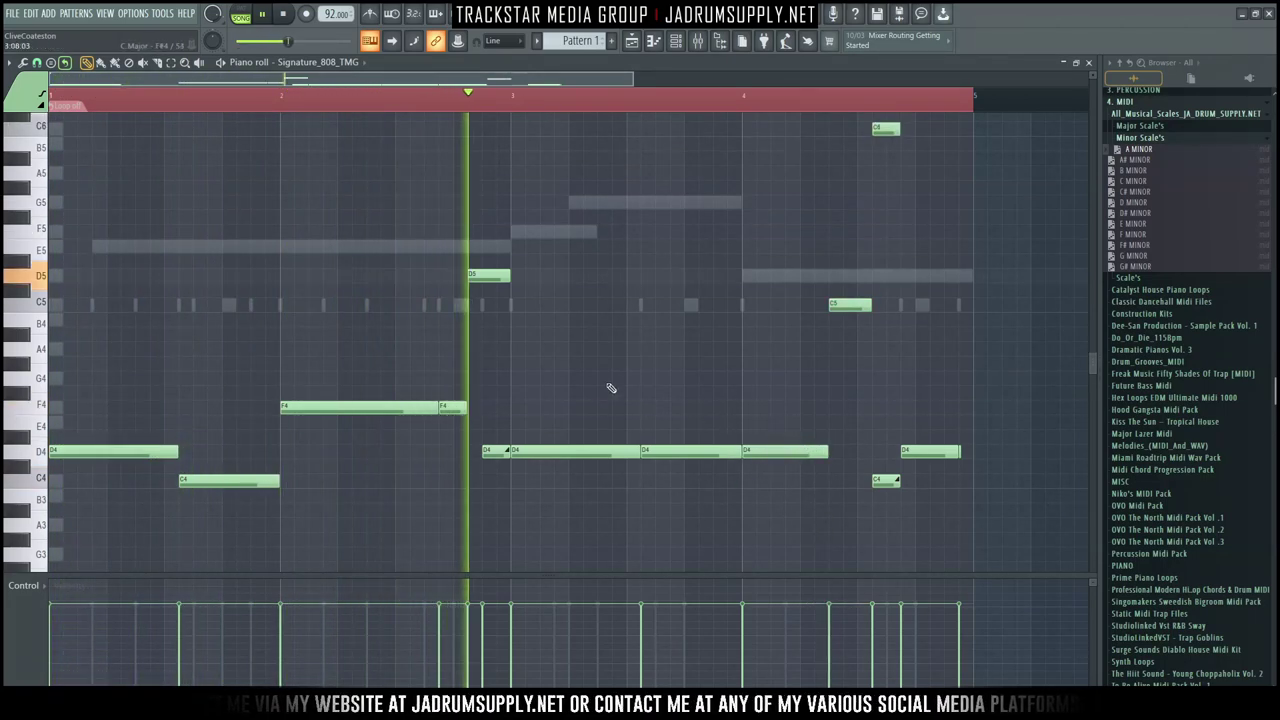
Step: Show all channel groups in the channel rack and lower the volume of the first VOX channel
key(F6)
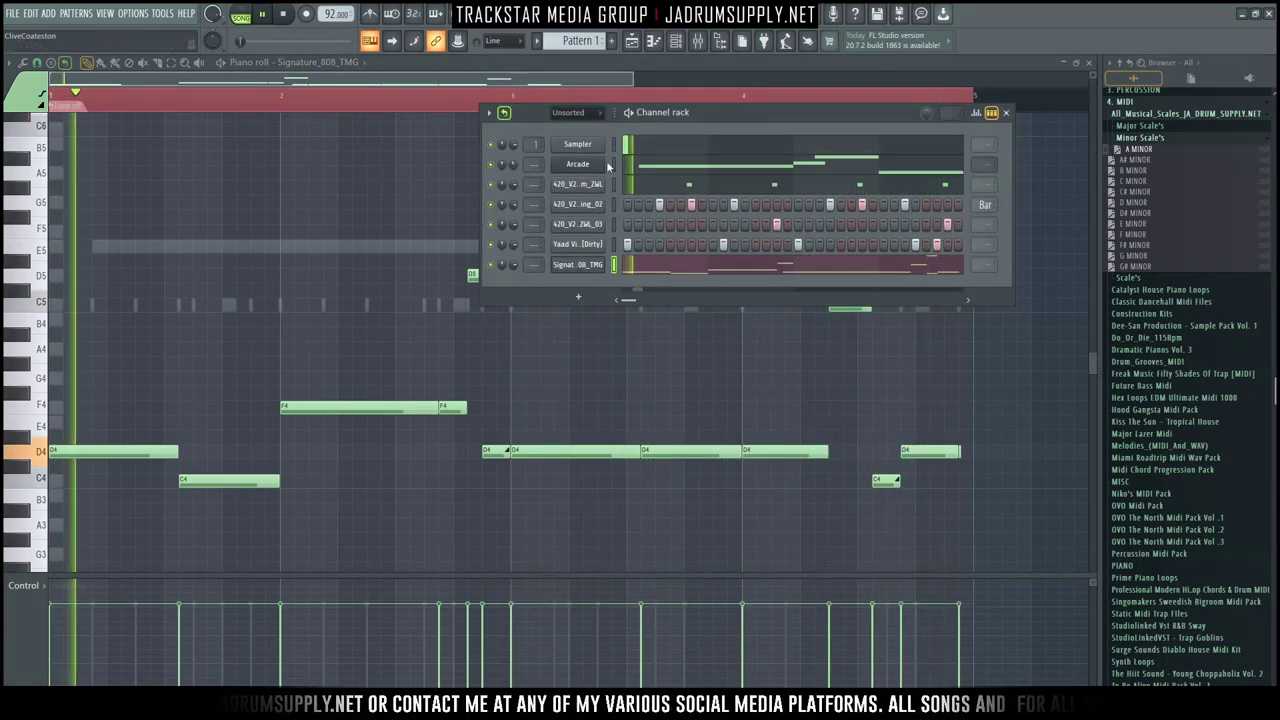
scroll(582, 113, up, 1)
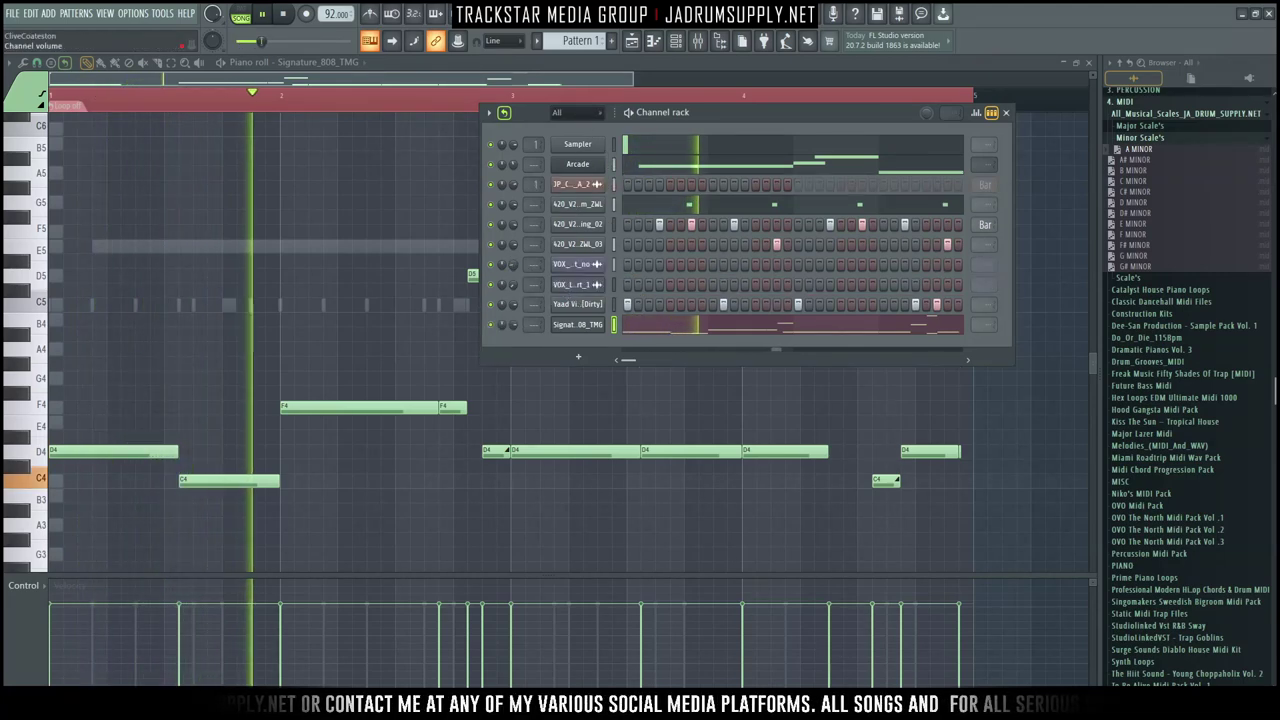
drag(512, 264, 512, 290)
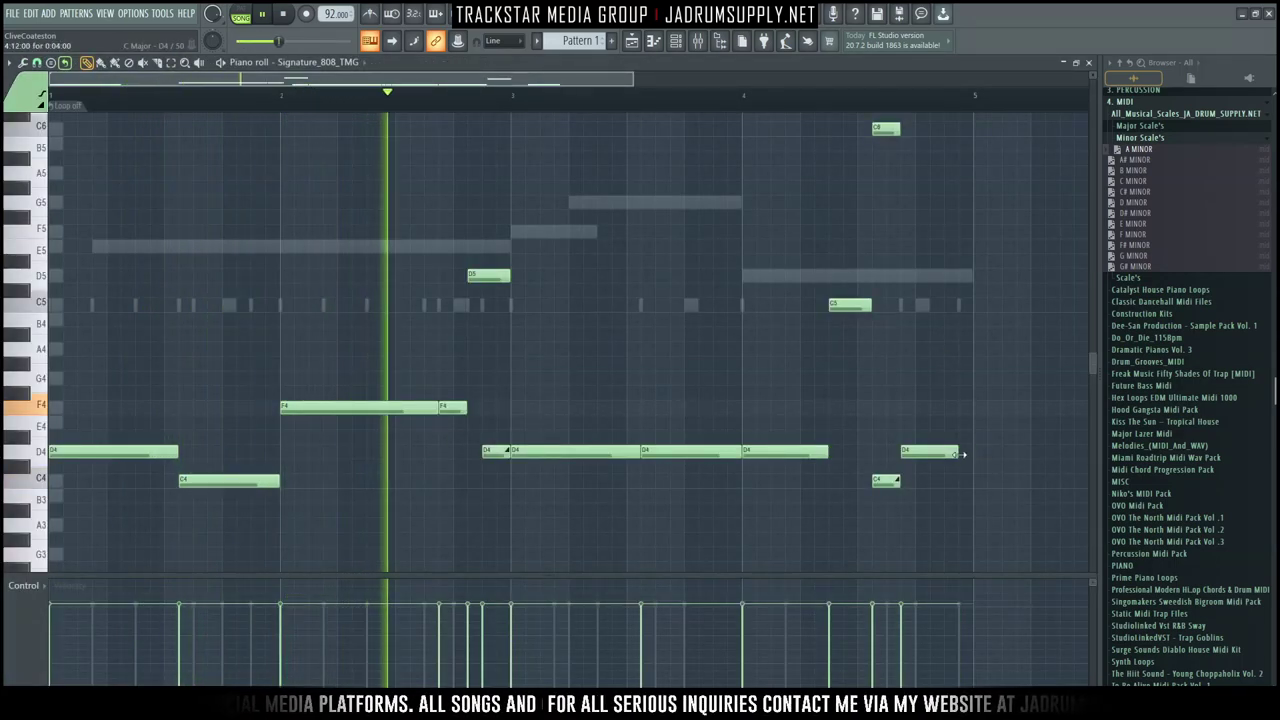
Step: Add a one-step D4 note at the end of bar 4 and open the Signature_808_TMG channel from the channel rack
click(963, 452)
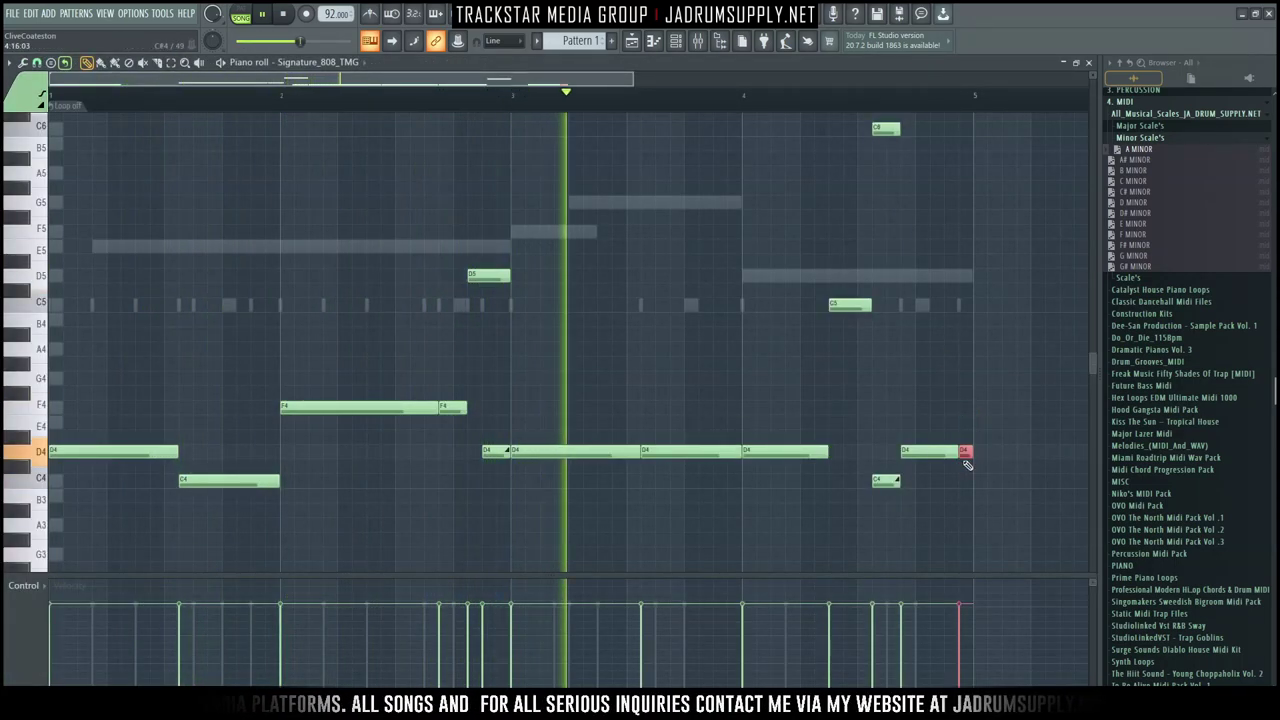
key(space)
click(675, 40)
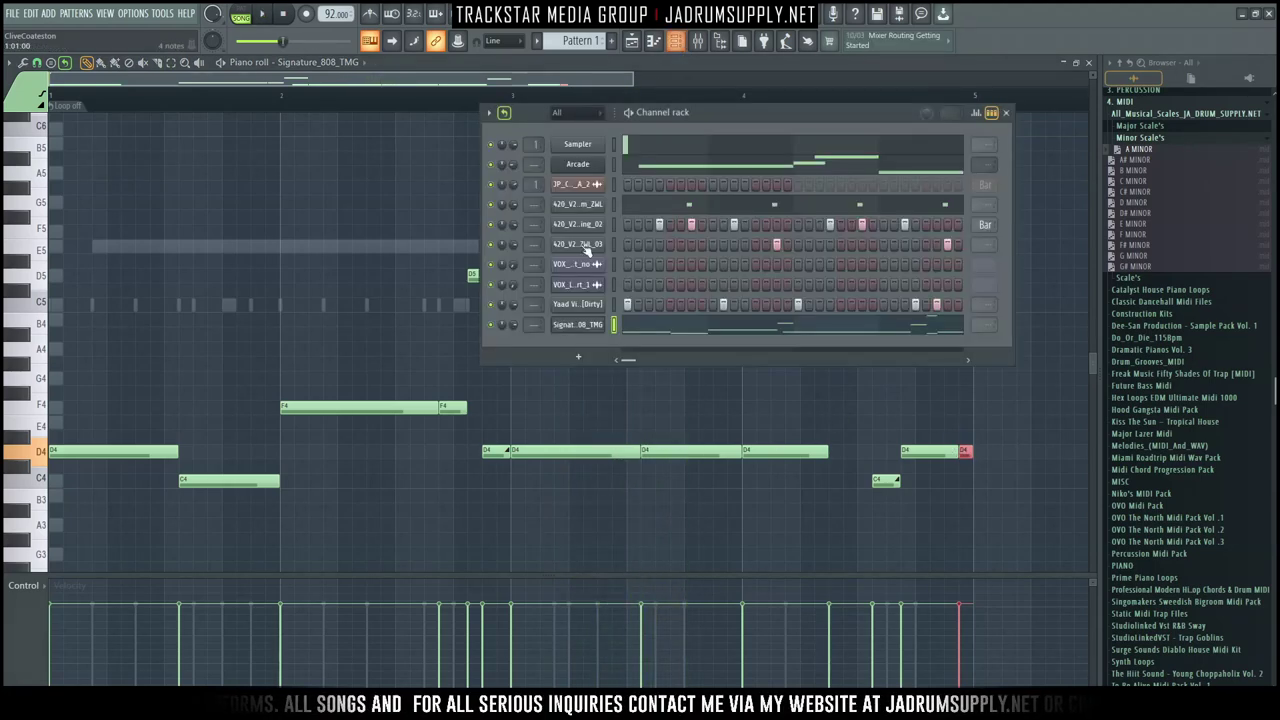
click(586, 326)
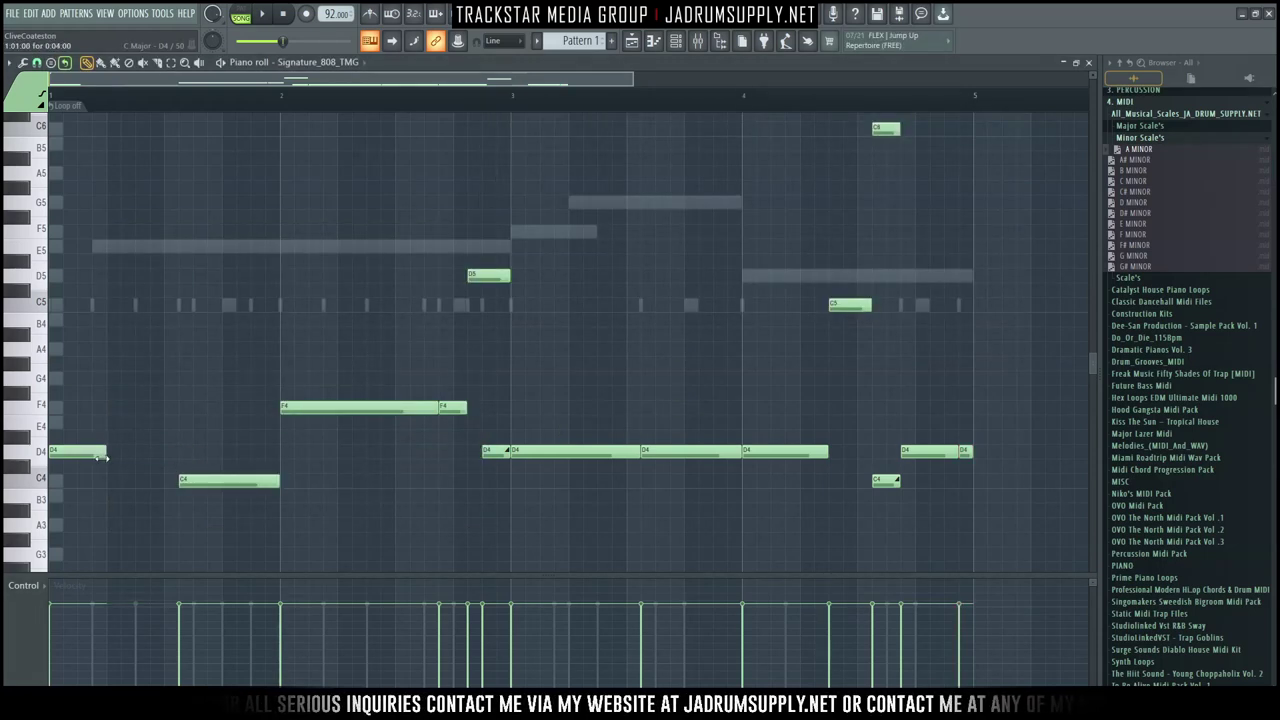
Step: Play the bassline and shorten the first D4 note of bar 1 to four steps
key(space)
key(space)
scroll(290, 380, down, 5)
key(space)
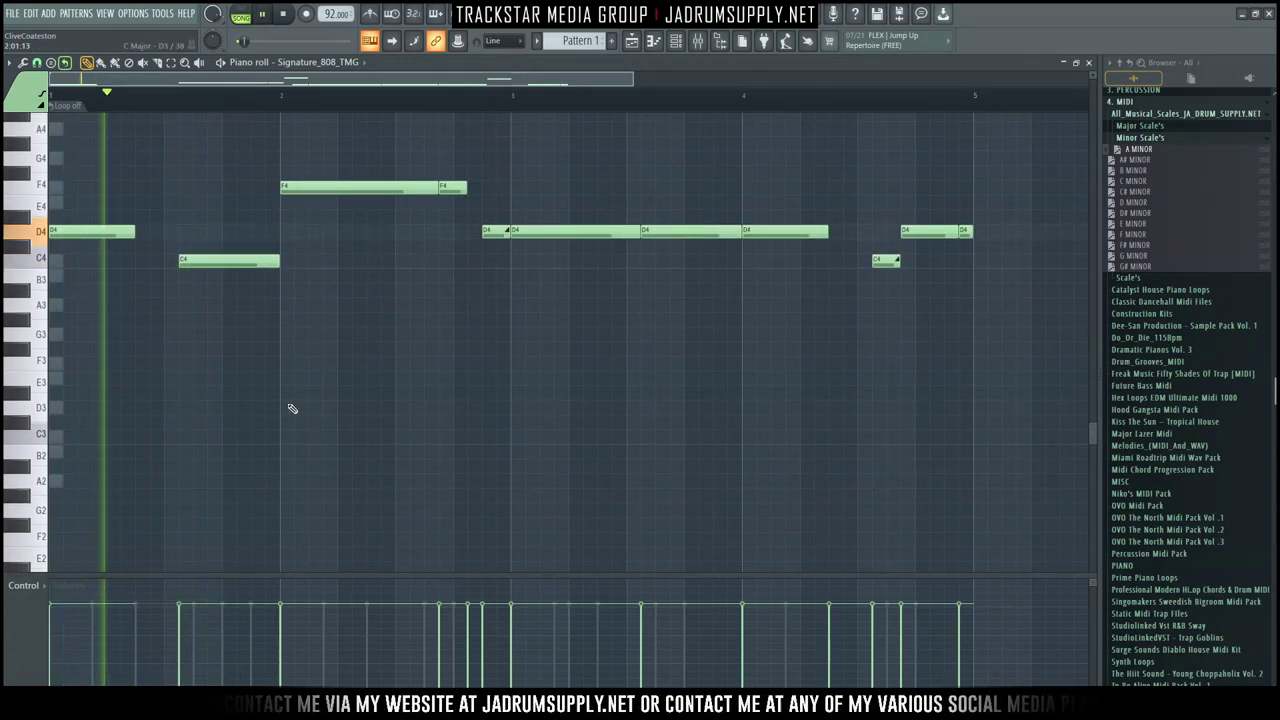
drag(132, 232, 107, 232)
key(space)
key(space)
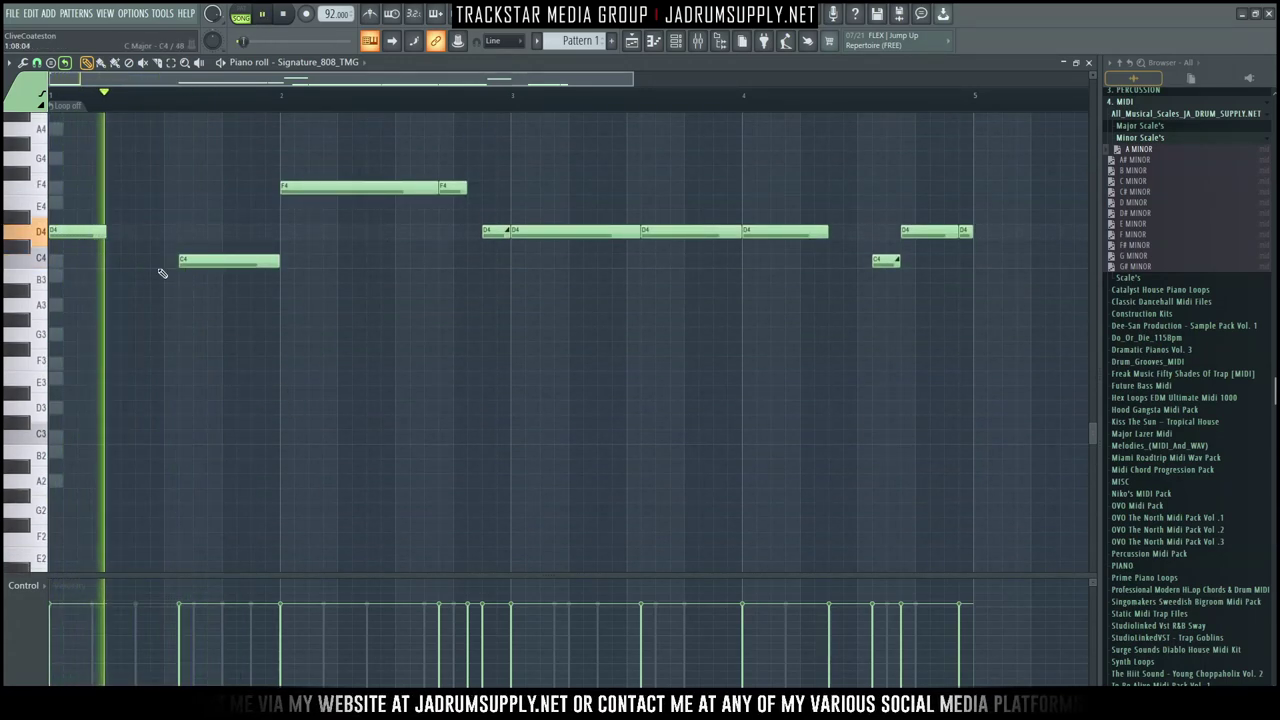
Step: Shorten the C4 note in bar 1 to five steps and the first notes of bars 2 and 3 to six steps each
drag(272, 260, 251, 262)
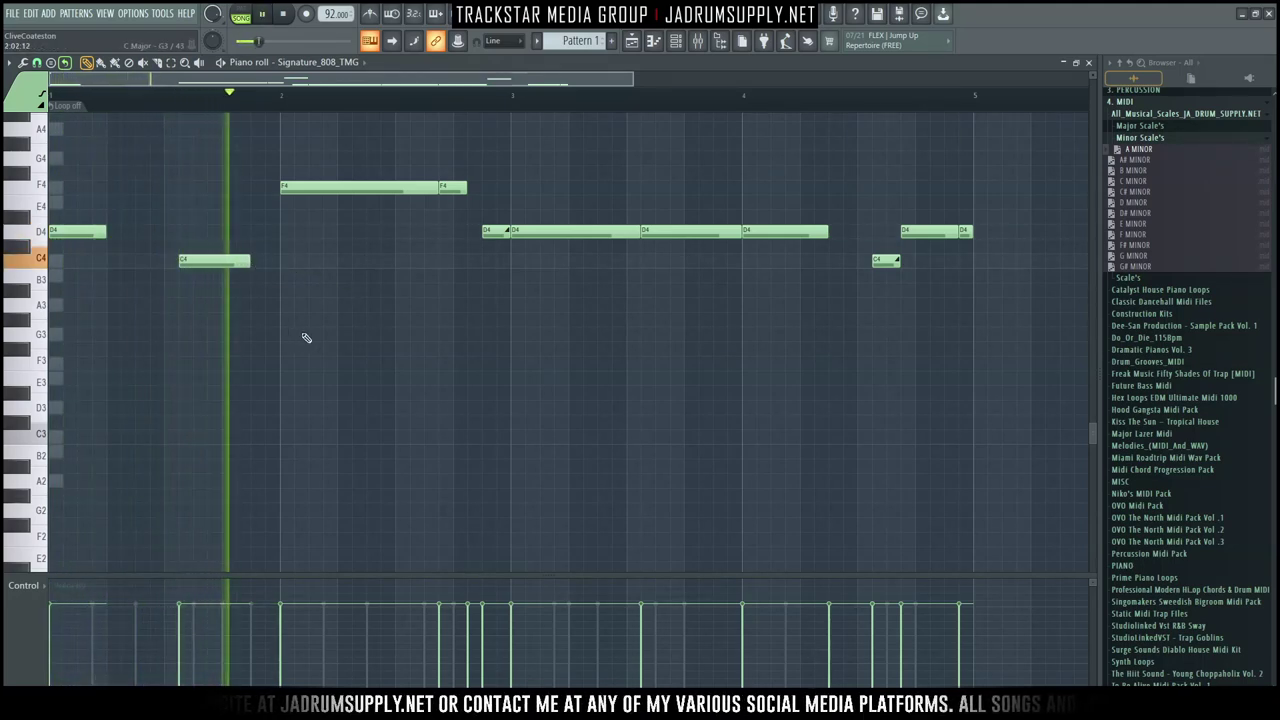
scroll(433, 318, up, 4)
drag(433, 318, 338, 324)
key(space)
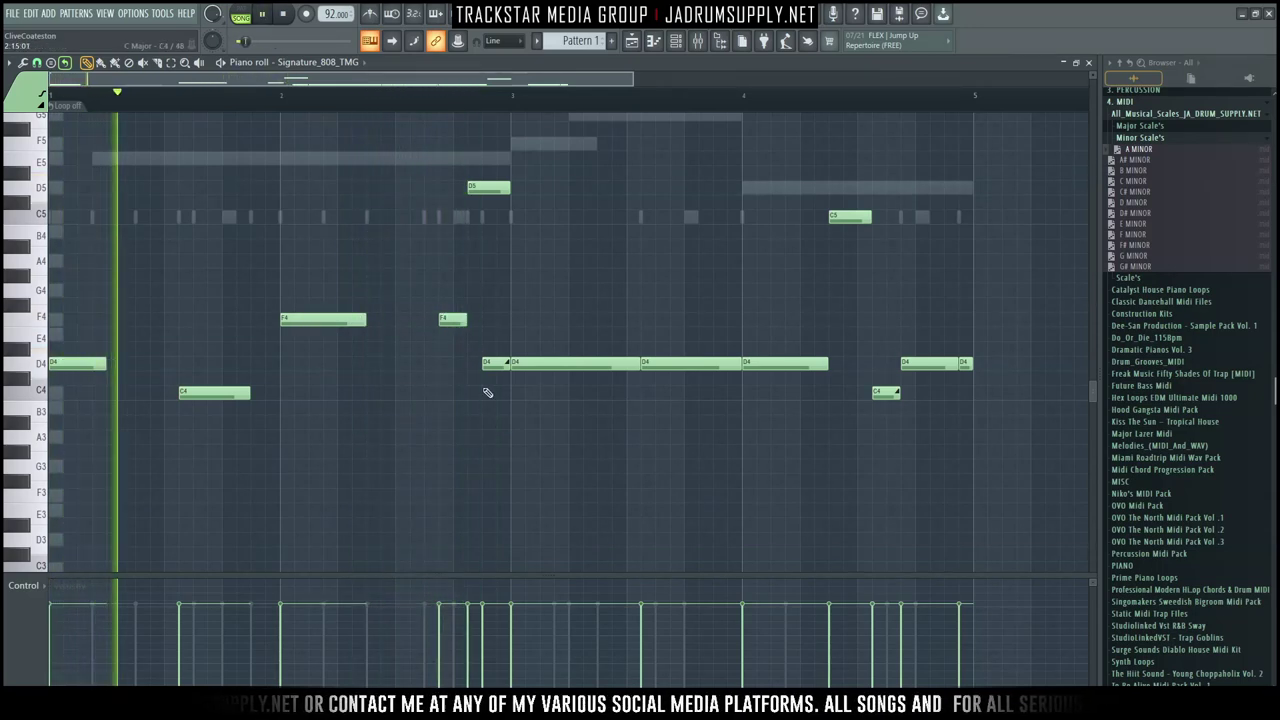
drag(638, 366, 592, 368)
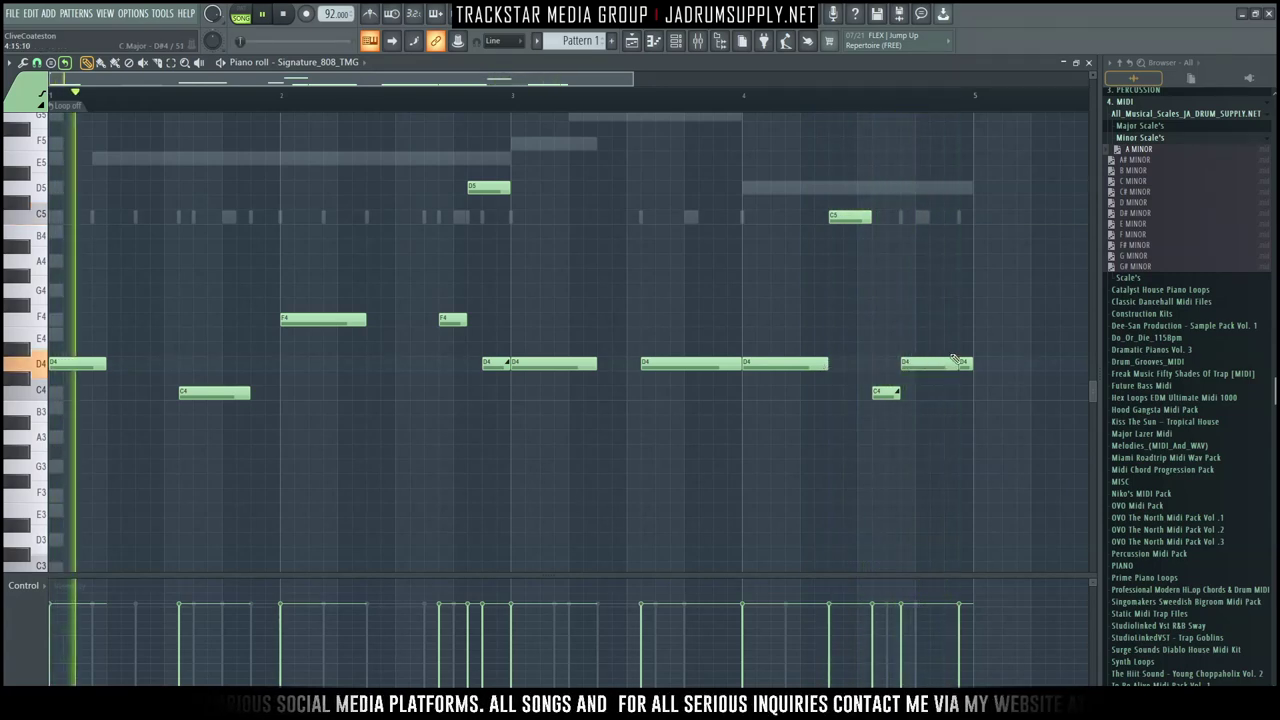
Step: Bring up the channel rack and mixer, solo the 420_V2_Snare_Tracking_02 channel and normalize its sample
click(678, 43)
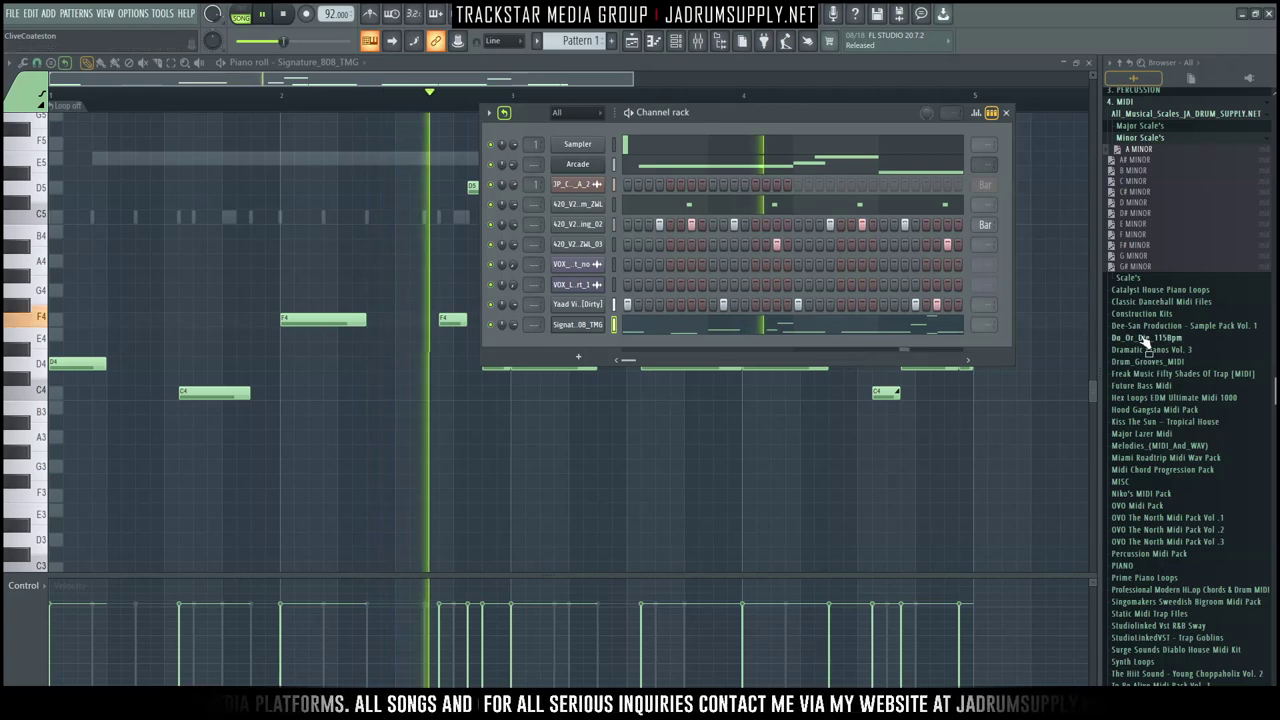
scroll(1137, 257, up, 3)
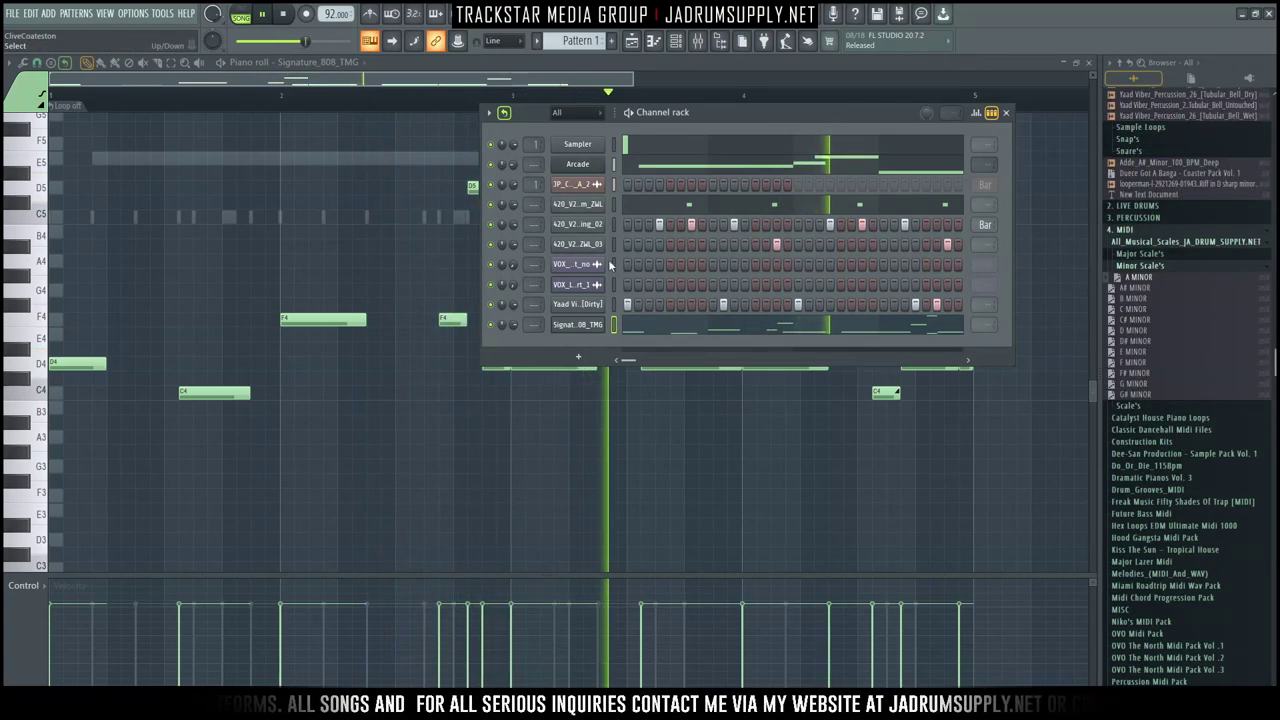
click(578, 224)
key(space)
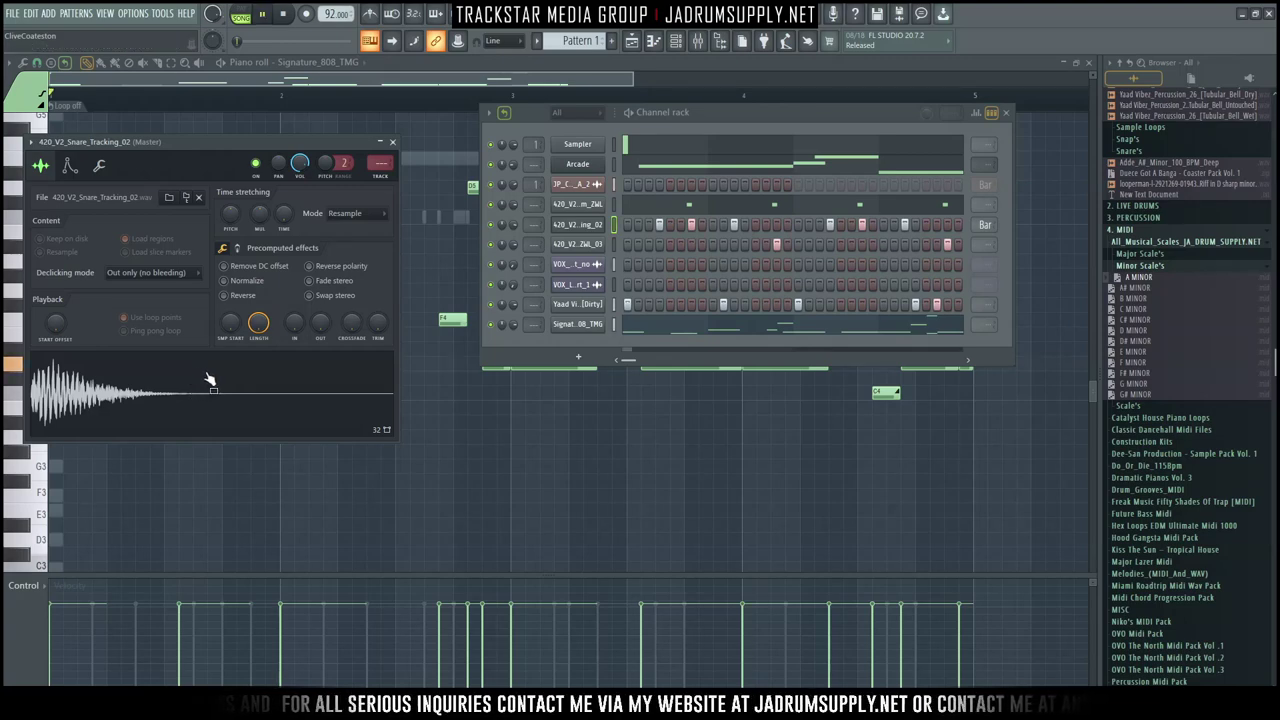
key(F9)
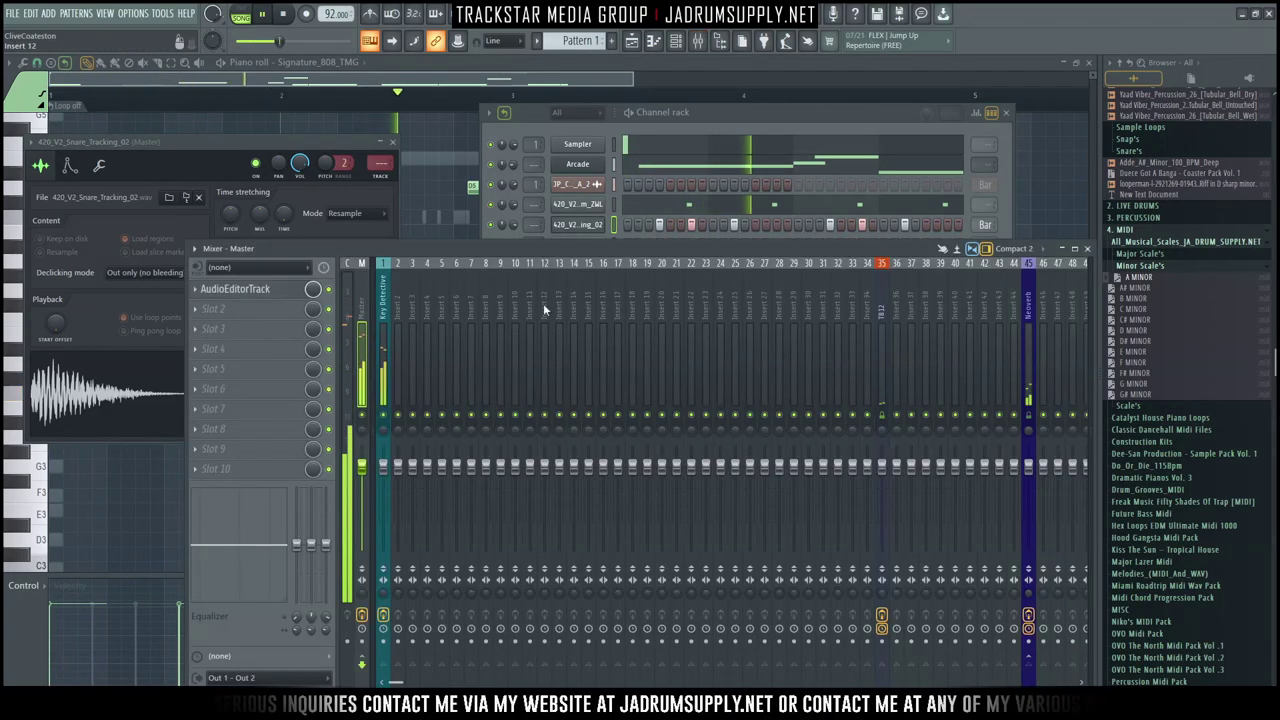
click(492, 228)
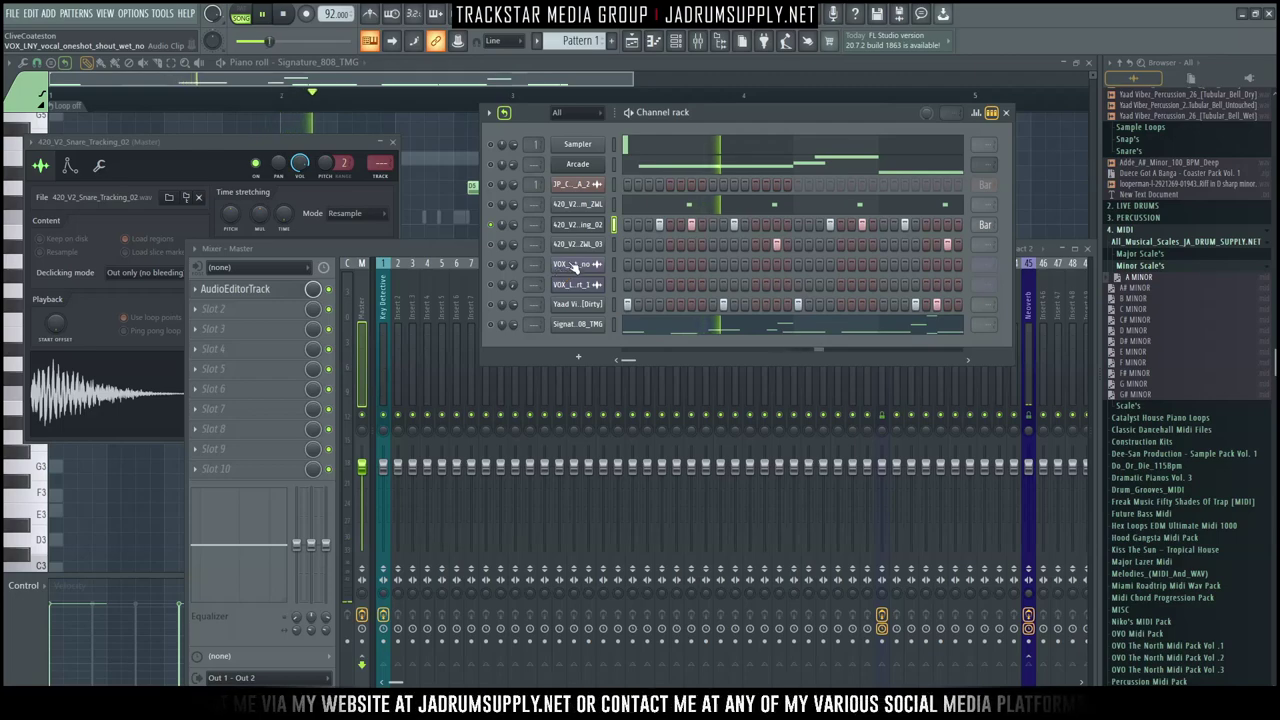
click(578, 224)
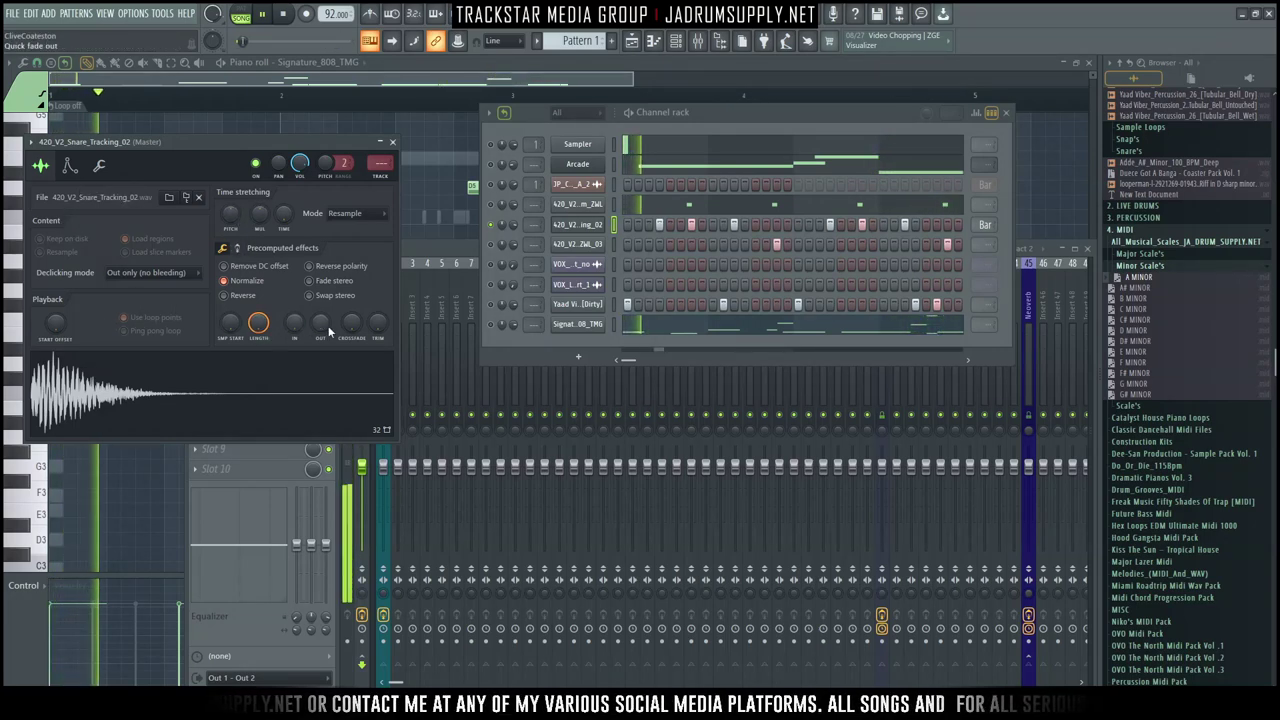
Step: Add a slight boost to the snare sample, try its clipping option, and resume playback with all channels unmuted
click(237, 249)
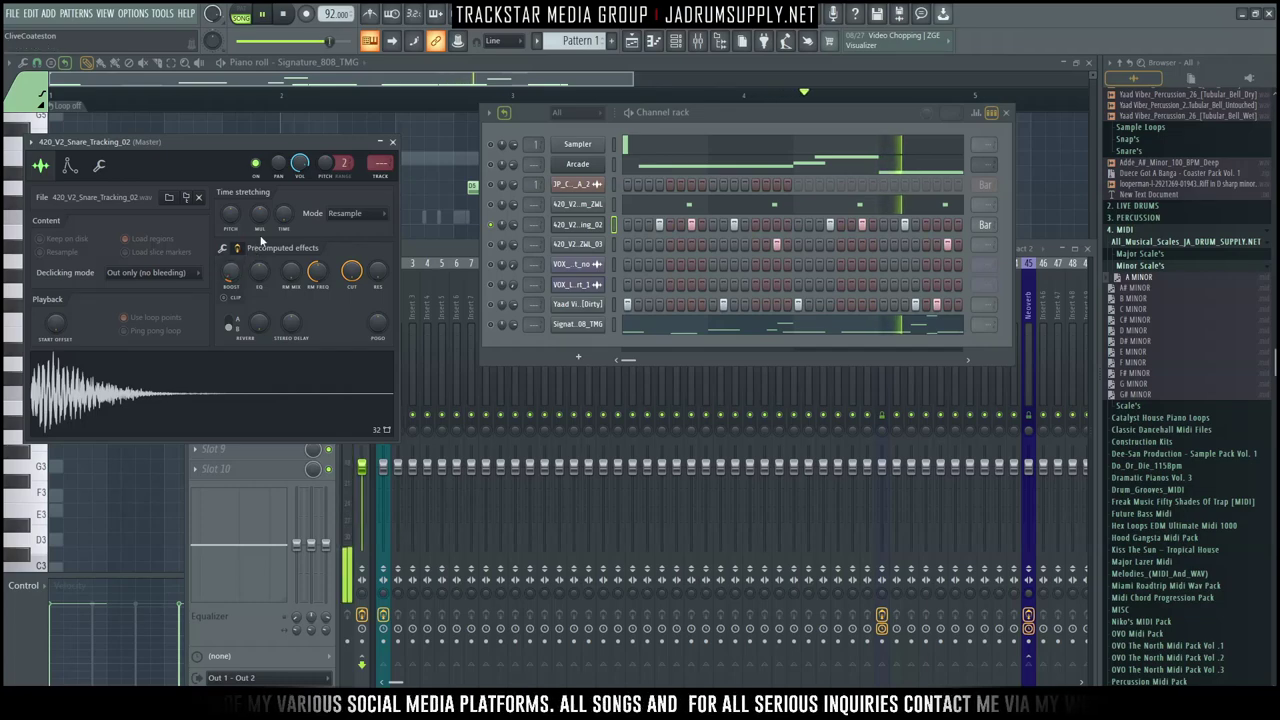
drag(299, 143, 834, 154)
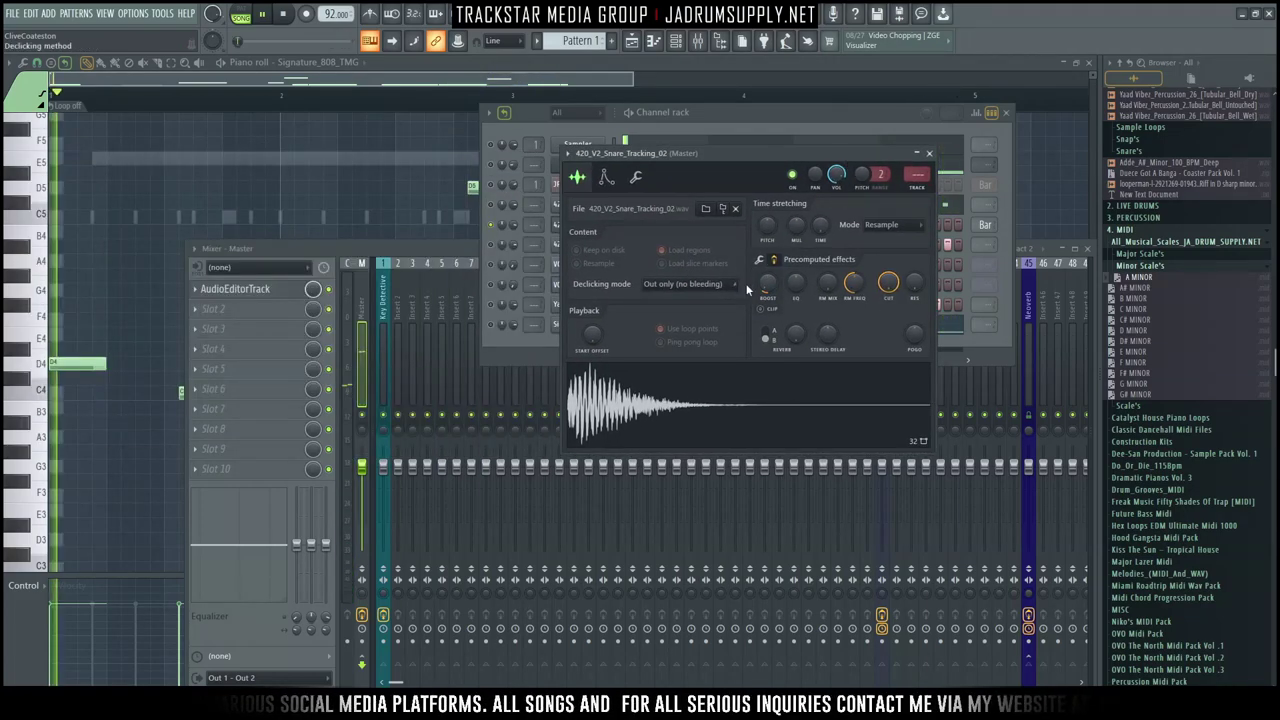
drag(768, 284, 765, 307)
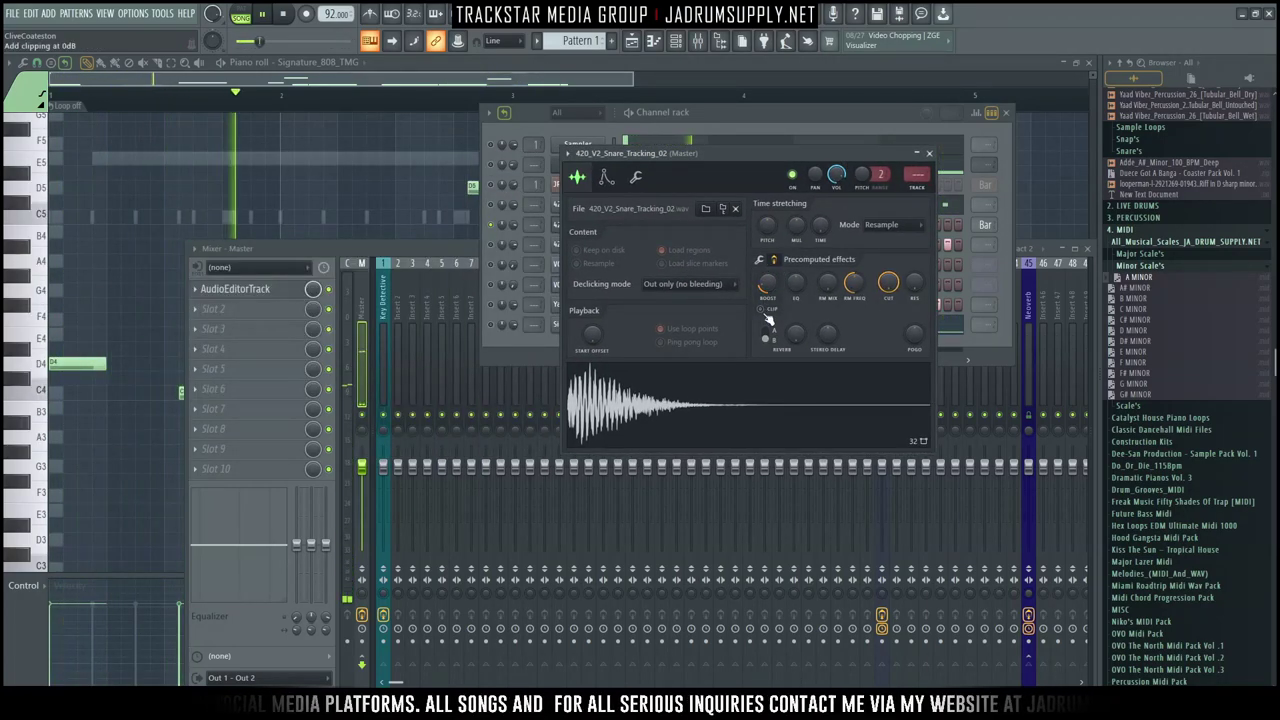
click(763, 310)
click(763, 310)
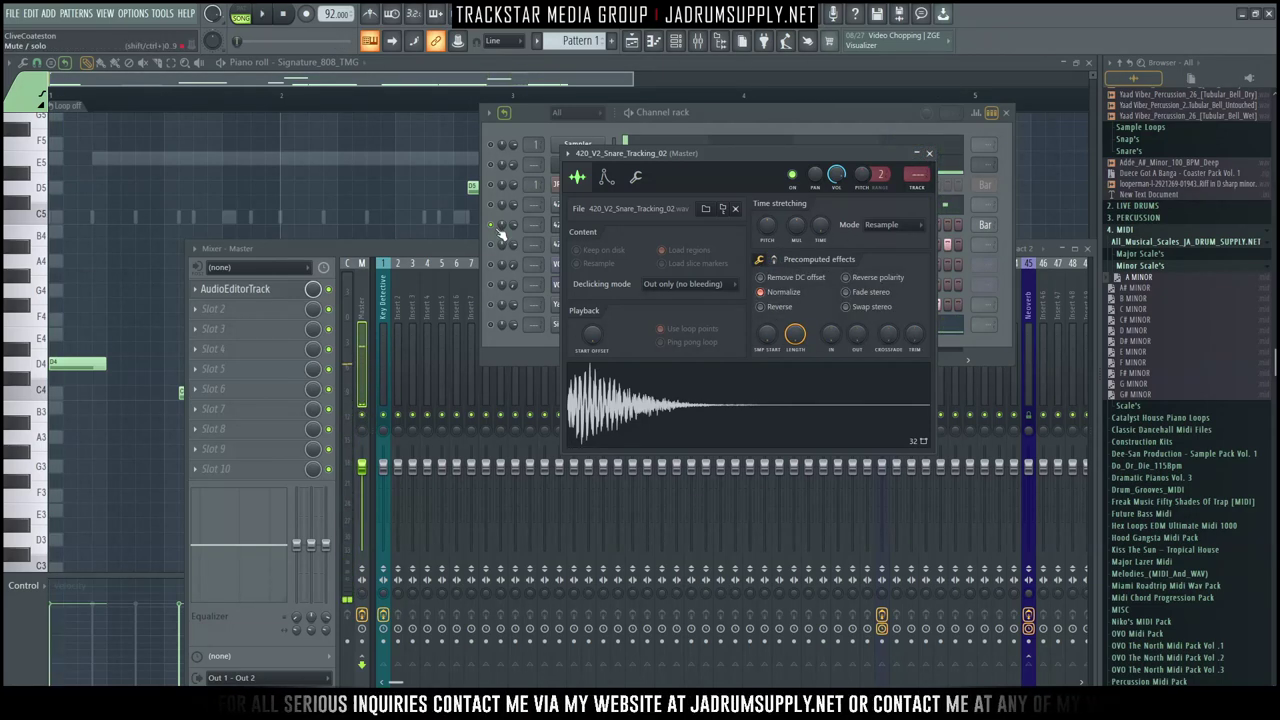
key(Escape)
key(space)
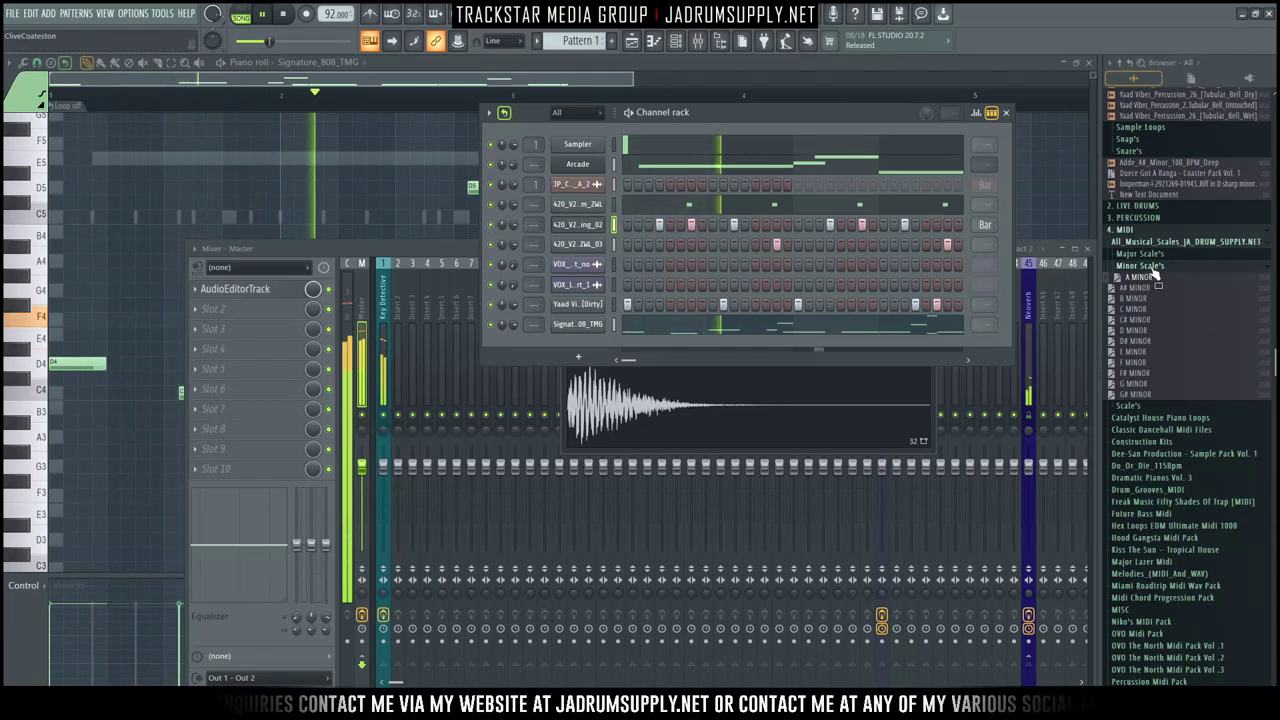
Step: Load Yaad Vibez_Open_Hat_3_[Flanged] into a new channel, with one hit on step 31 and a fade-out on the sample
scroll(1164, 170, down, 5)
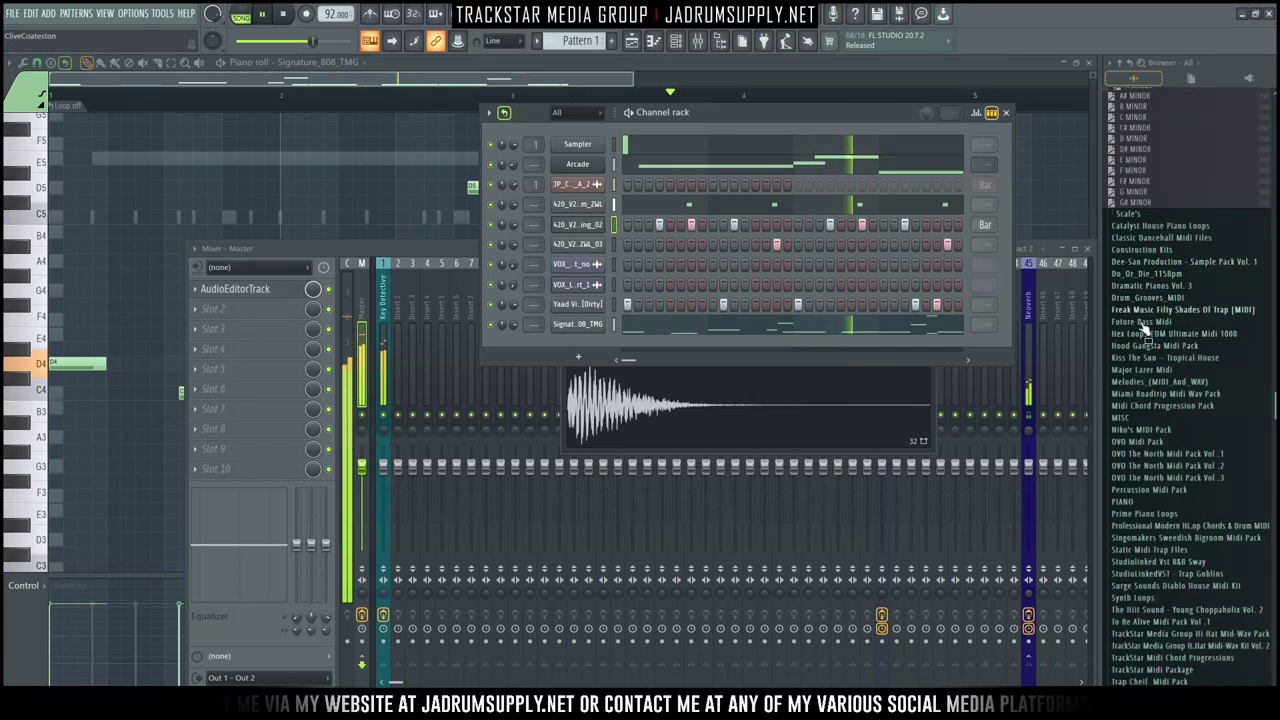
scroll(1163, 300, up, 15)
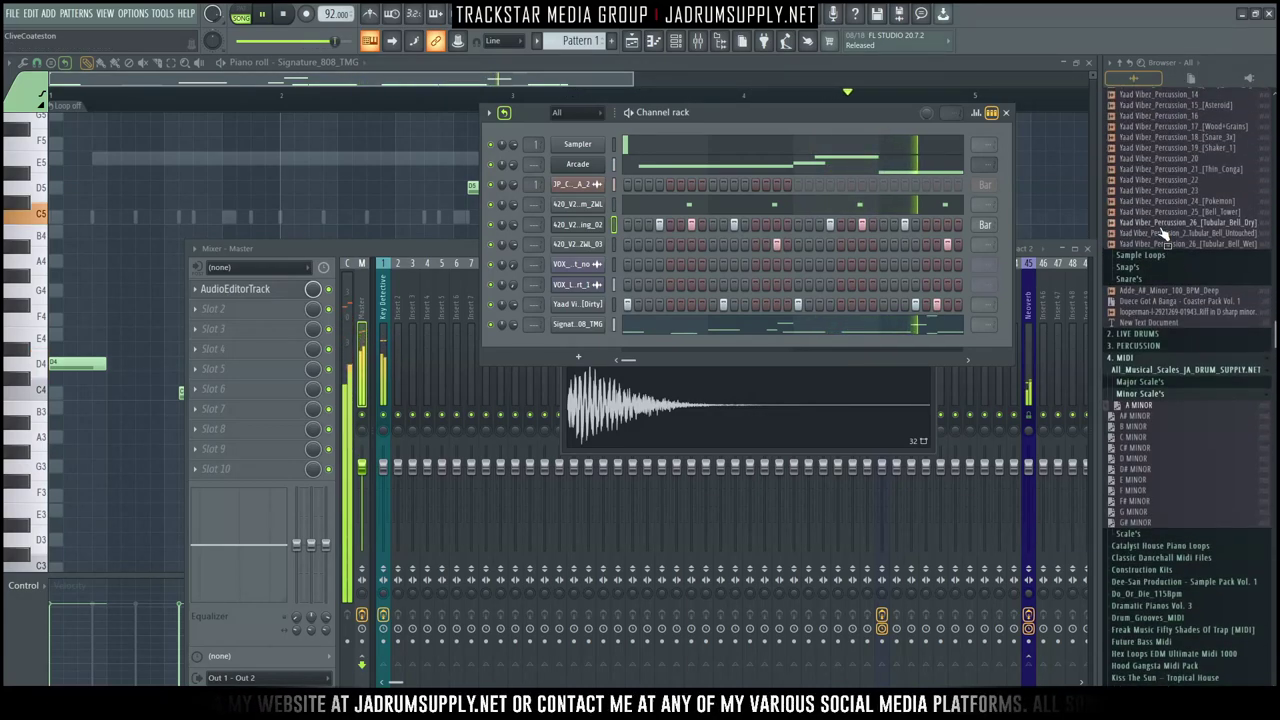
scroll(1131, 208, up, 10)
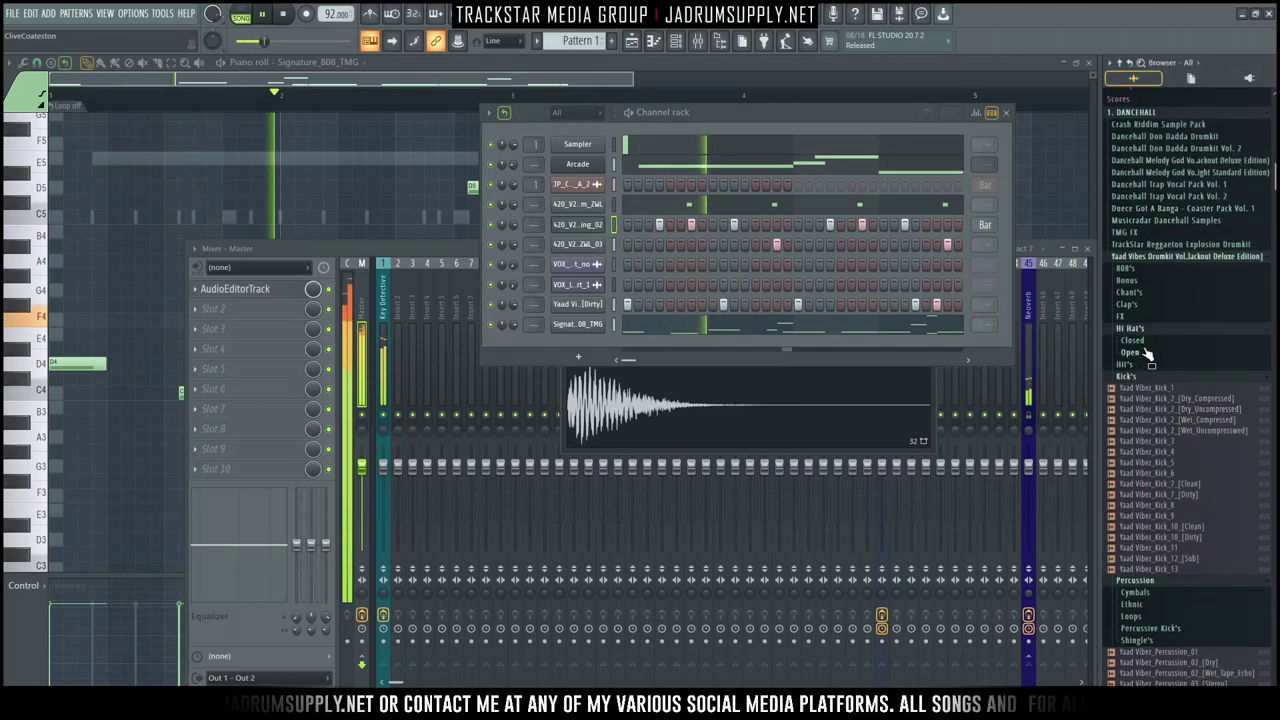
click(1143, 351)
click(1172, 419)
right_click(1198, 419)
click(1207, 431)
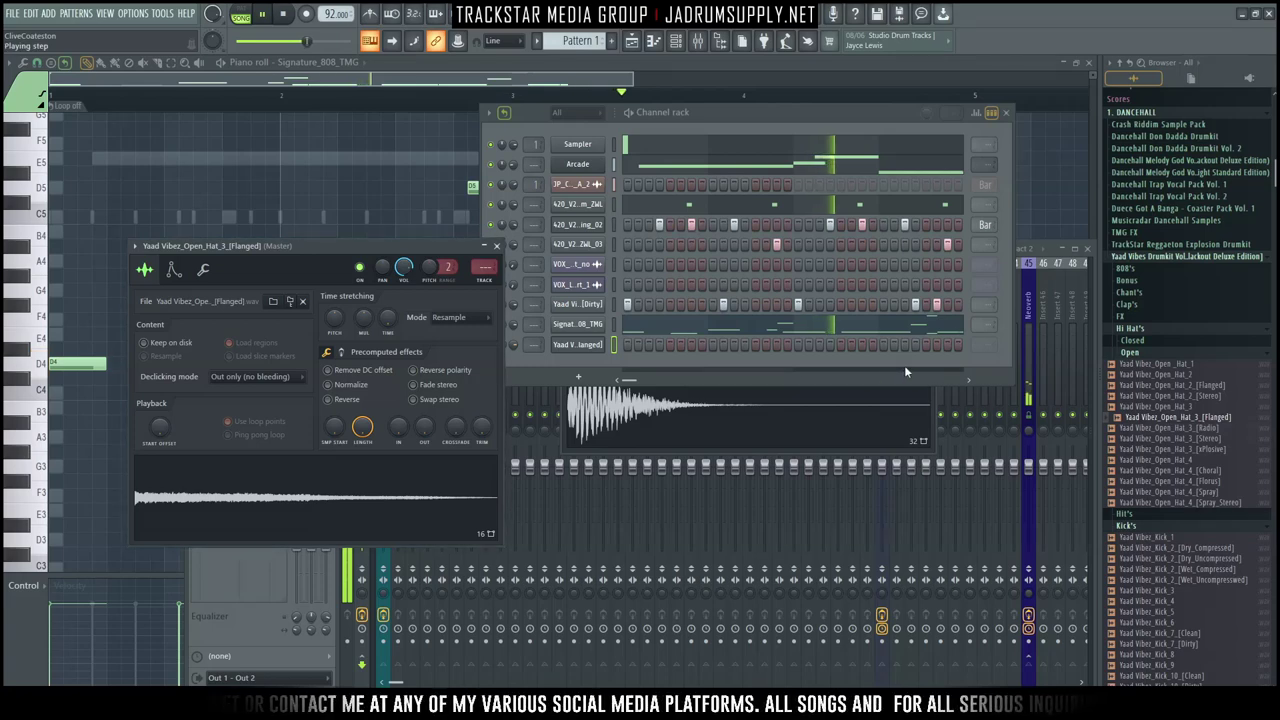
click(946, 344)
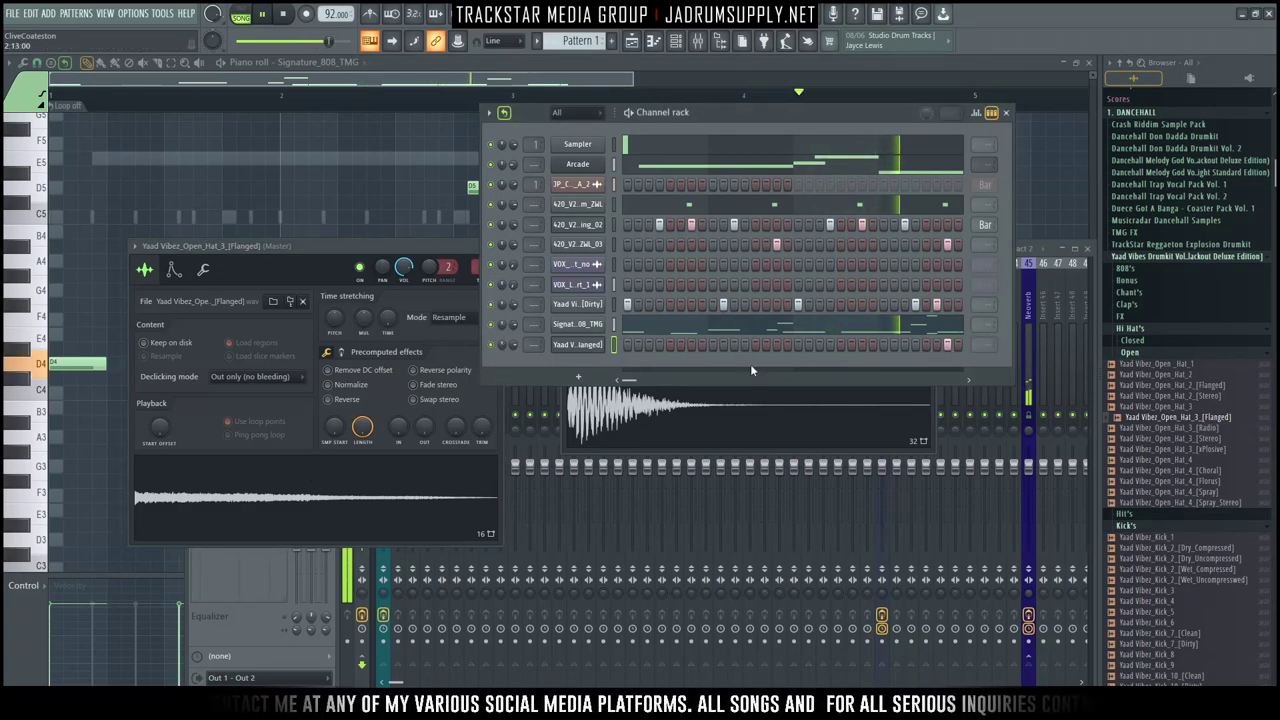
drag(423, 432, 423, 416)
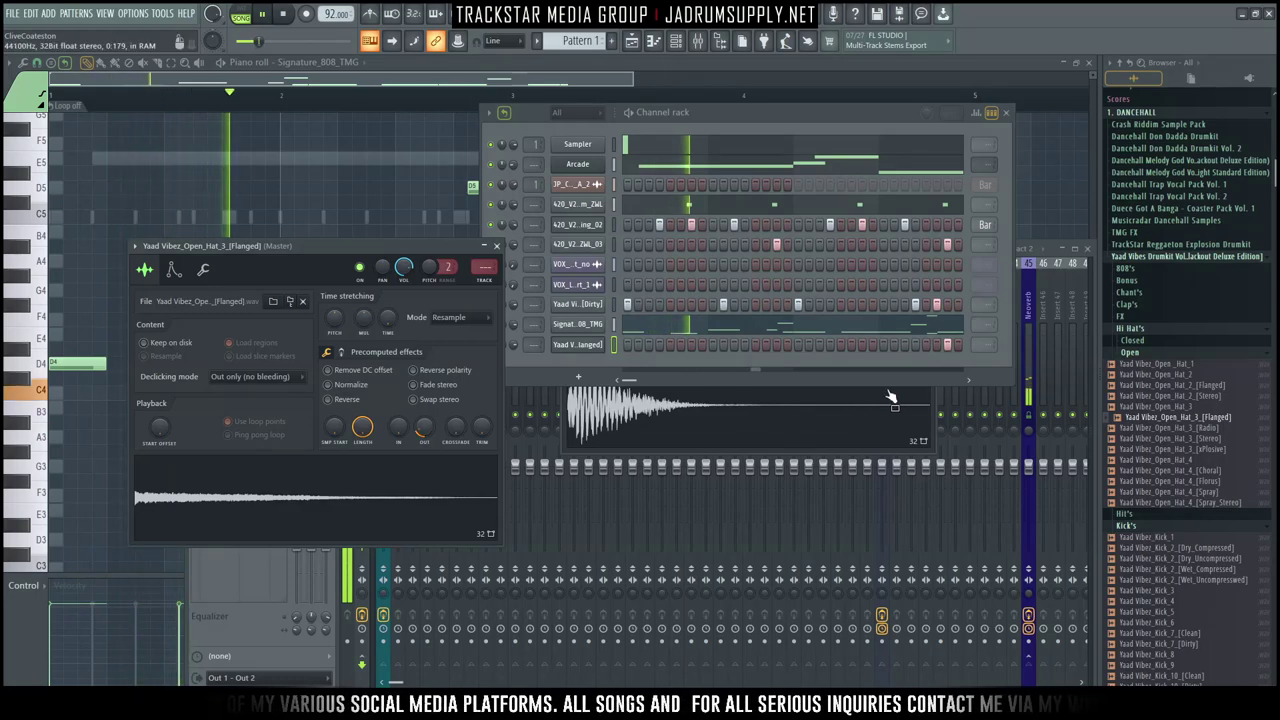
Step: Load Yaad Vibez_Closed_Hi_Hat_14_[OG] into a new channel and place hits on steps 1, 2, 11, 12, 13, 17, 18, 27 and 31
scroll(1198, 470, down, 8)
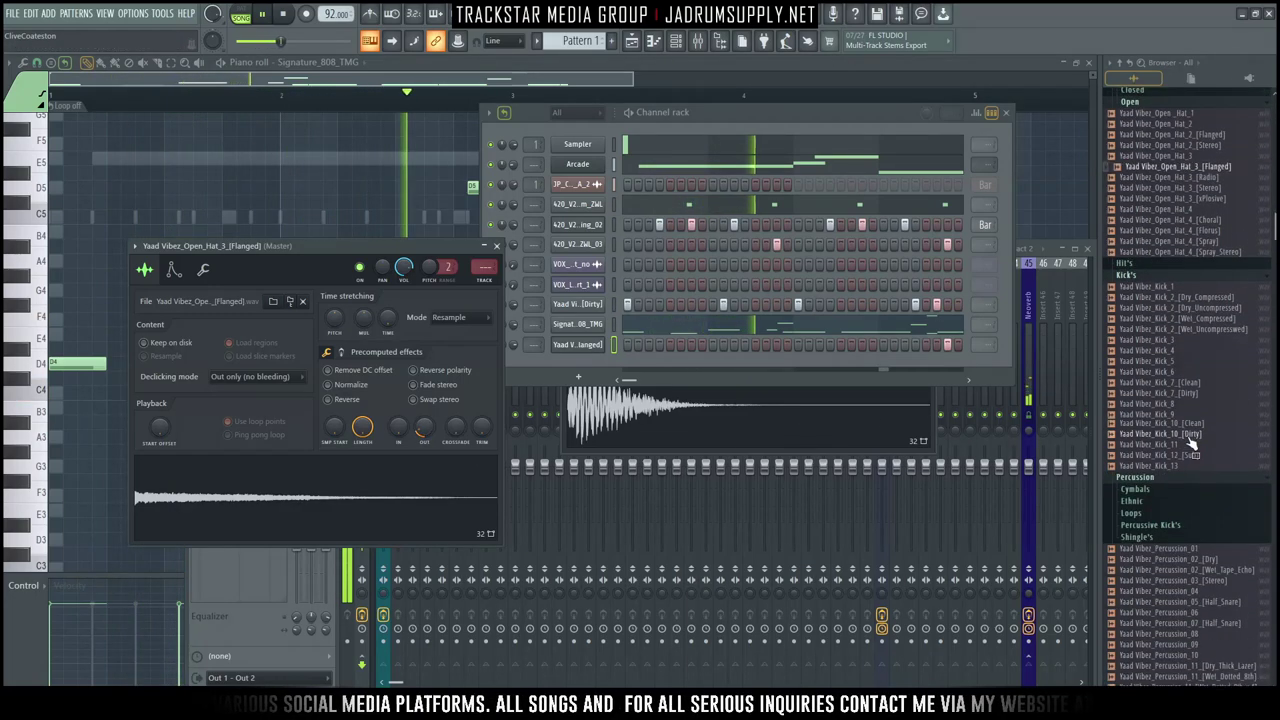
scroll(1150, 247, up, 8)
click(1140, 342)
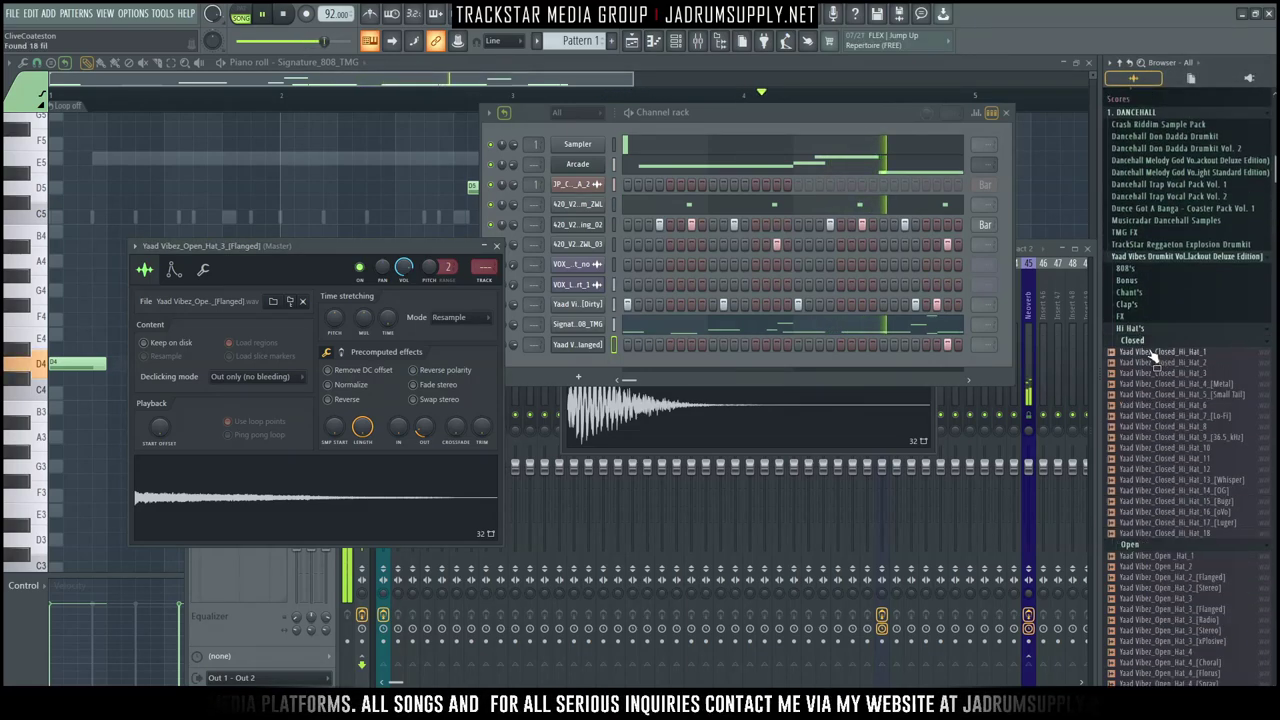
drag(1207, 490, 640, 372)
click(637, 365)
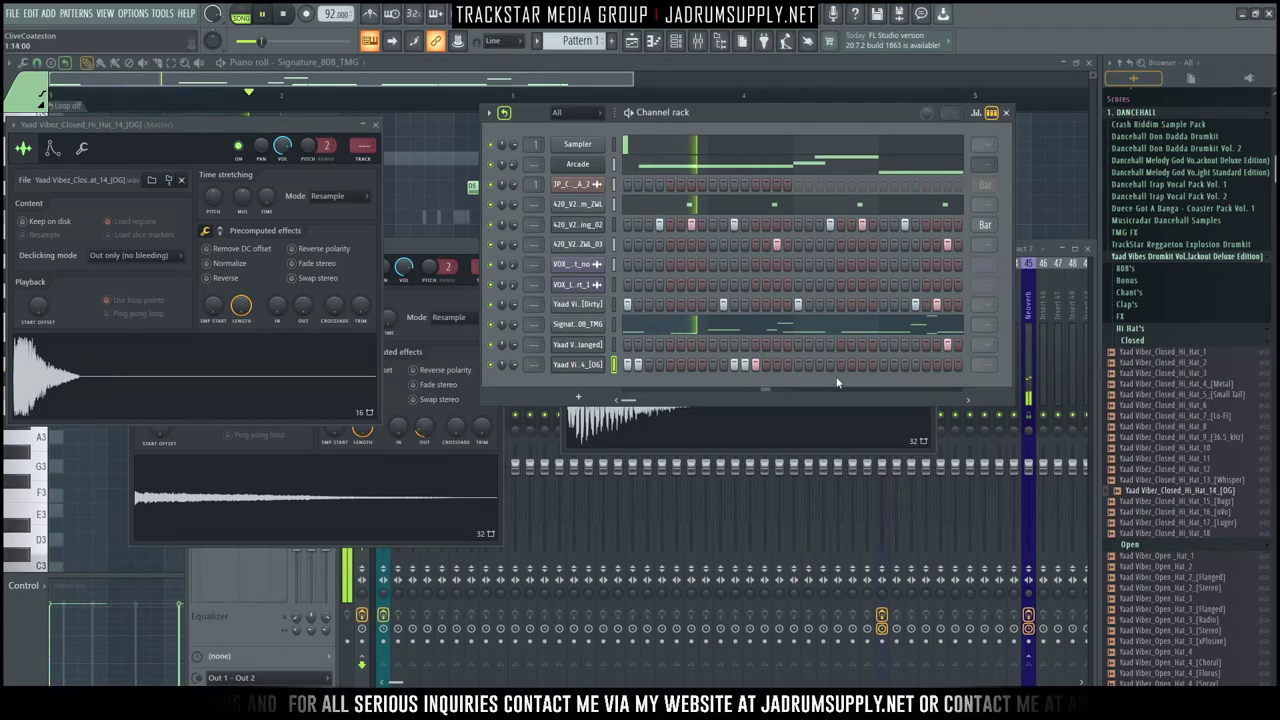
click(808, 365)
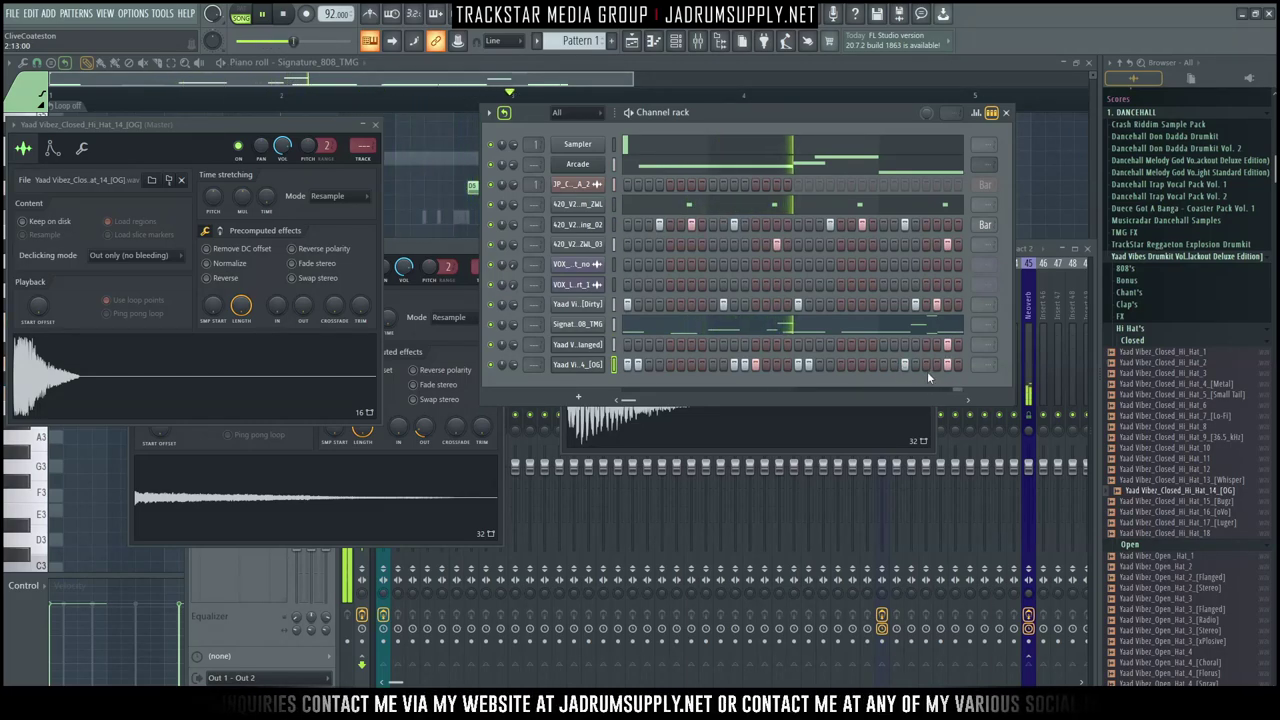
Step: Open the closed hi-hat in the piano roll with its hits repeated over four bars, and lengthen all notes using 1/4-step snap
right_click(607, 368)
click(632, 366)
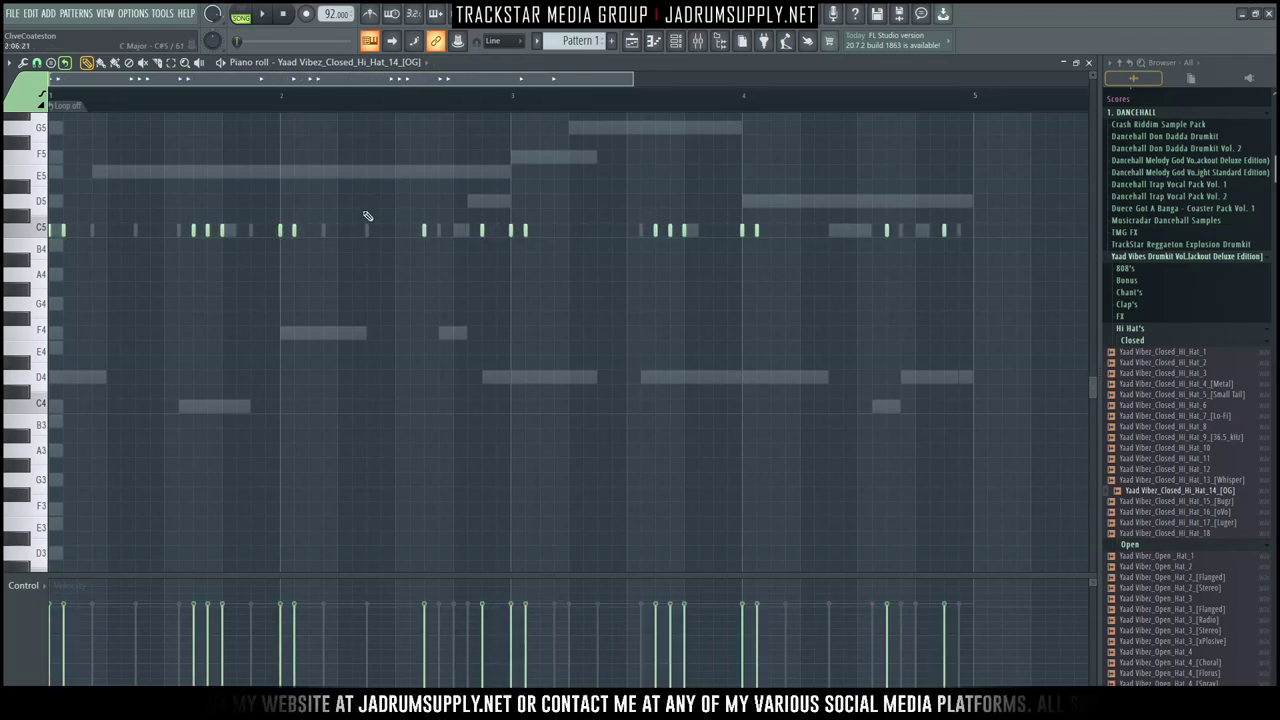
key(ctrl+a)
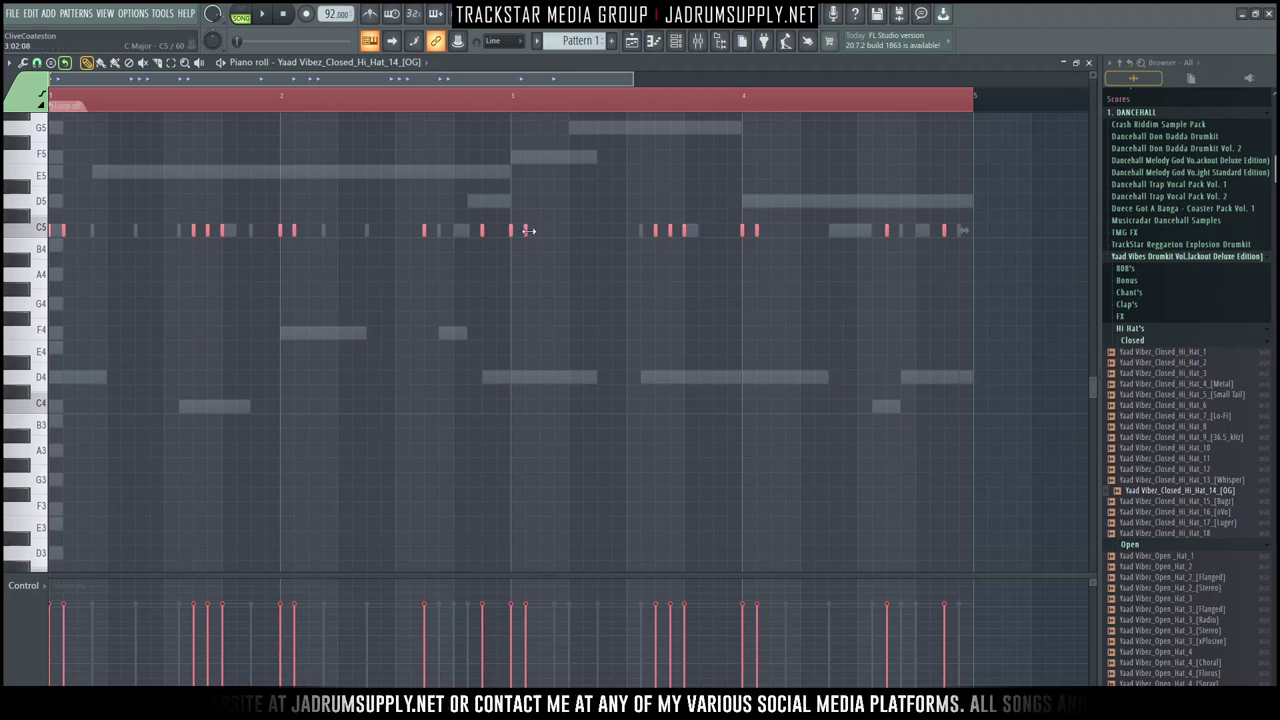
click(37, 62)
click(56, 164)
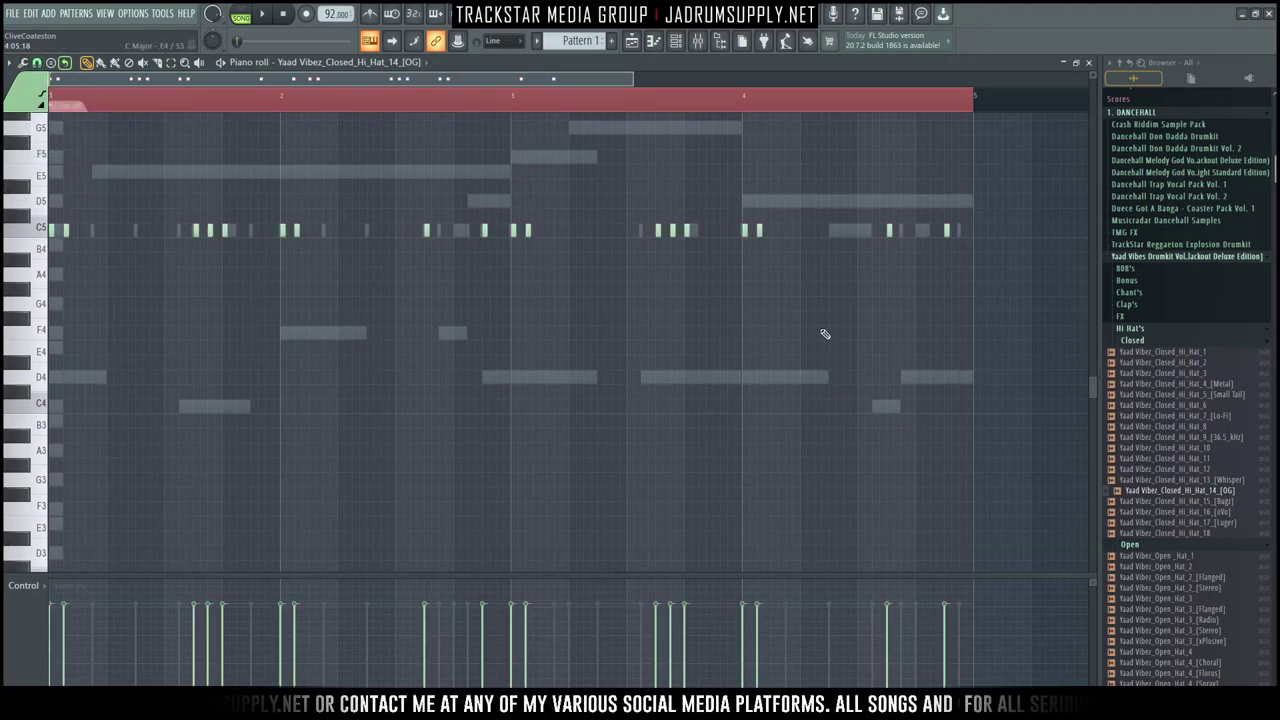
Step: Paint a roll of four half-step C5 notes from step 7 of bar 3 and slope their fine pitch downward
click(101, 62)
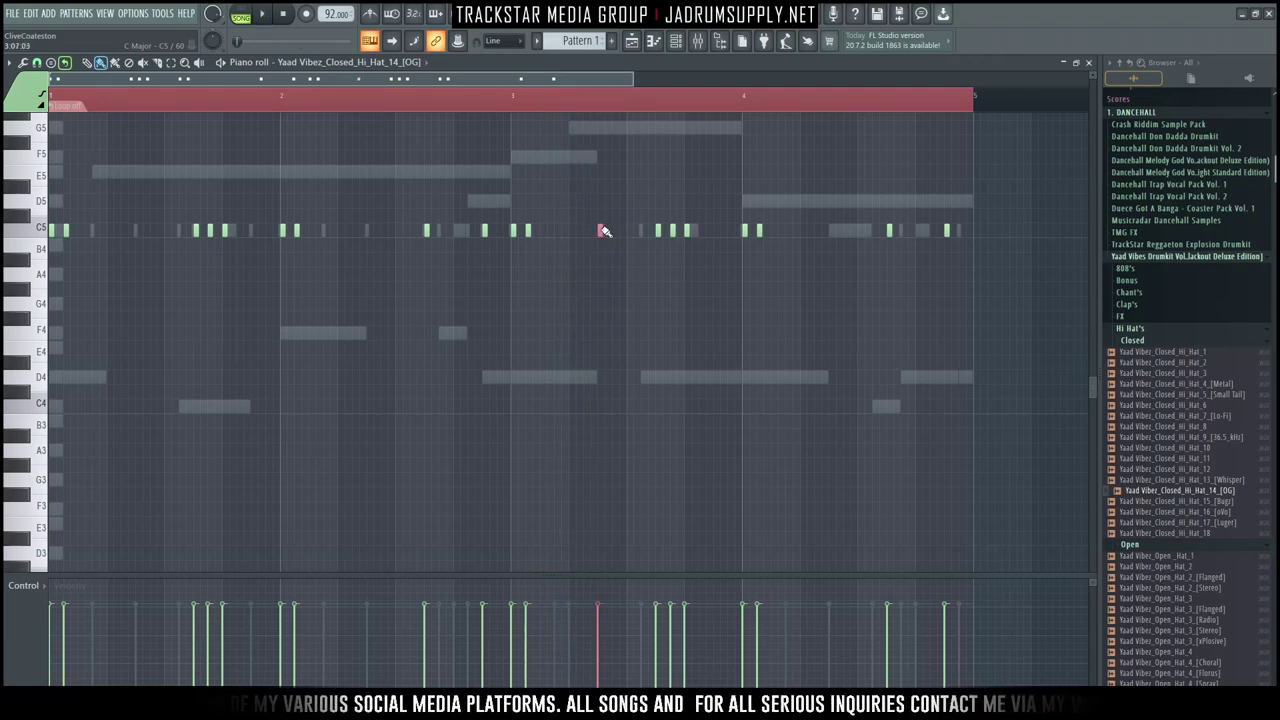
click(40, 586)
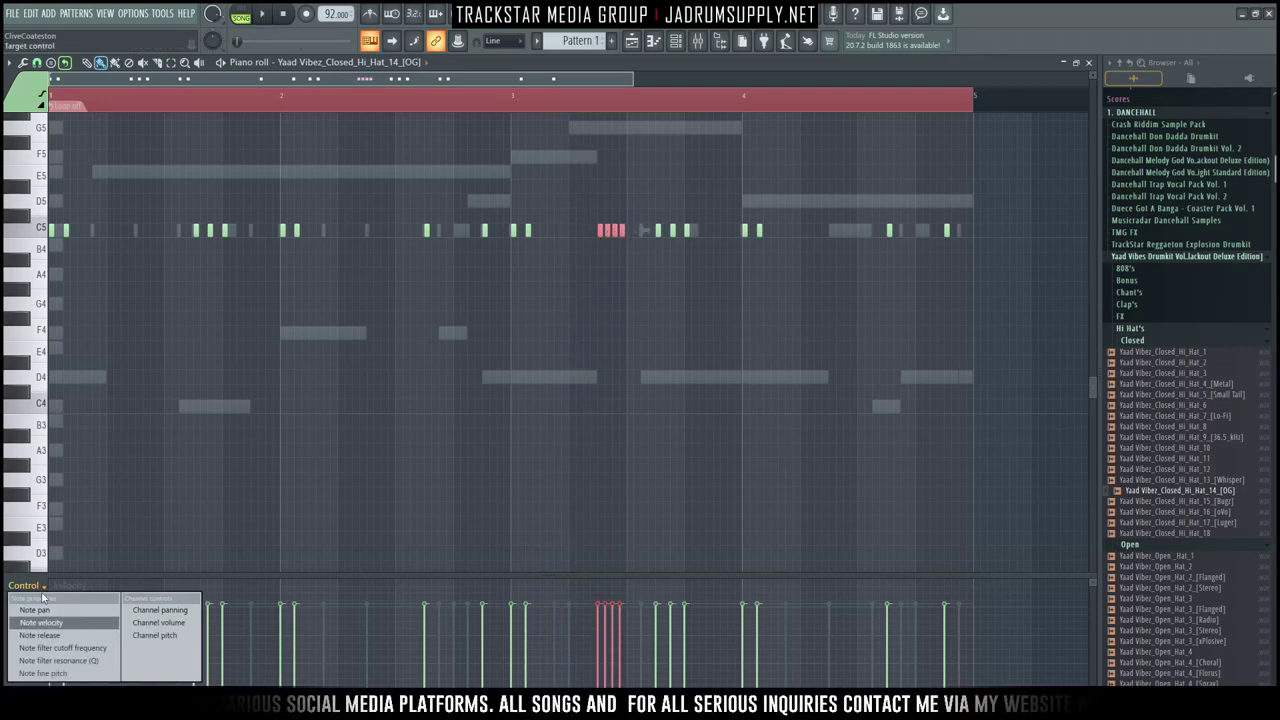
click(64, 673)
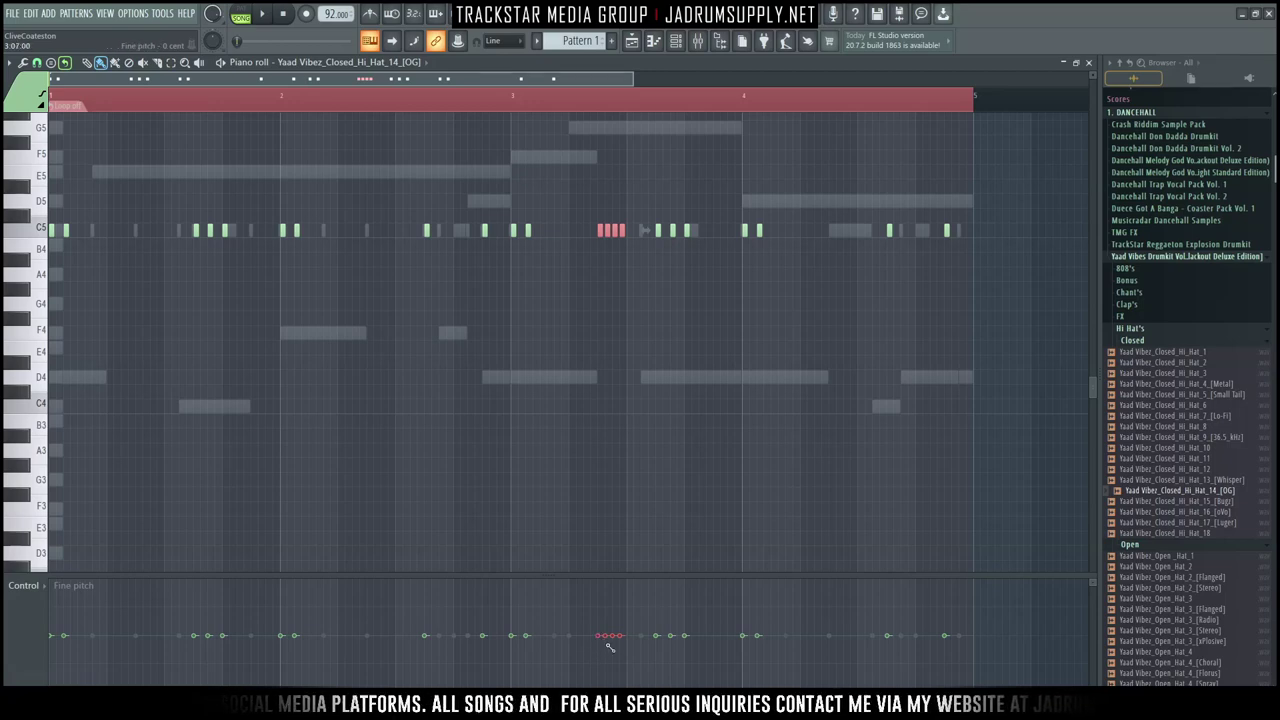
key(space)
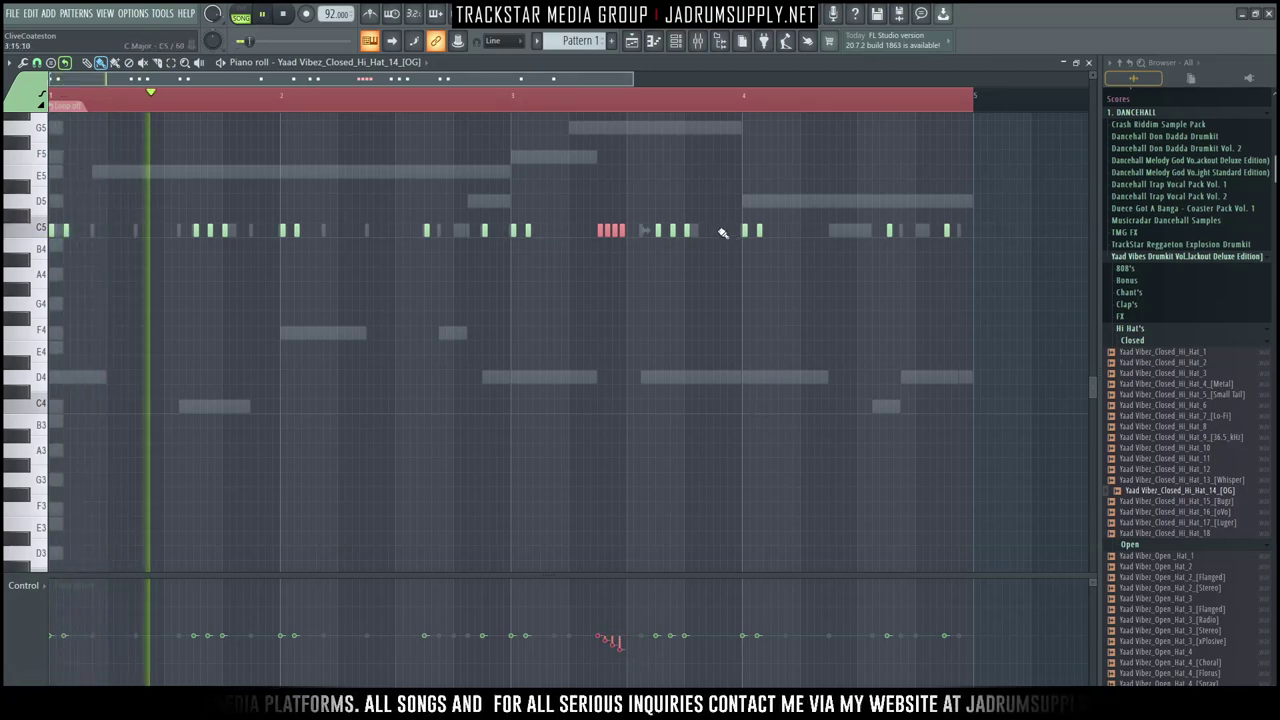
Step: Set the snap to 1/3 step, paint a three-note C5 roll at the end of bar 3 and slope its fine pitch upward
click(37, 62)
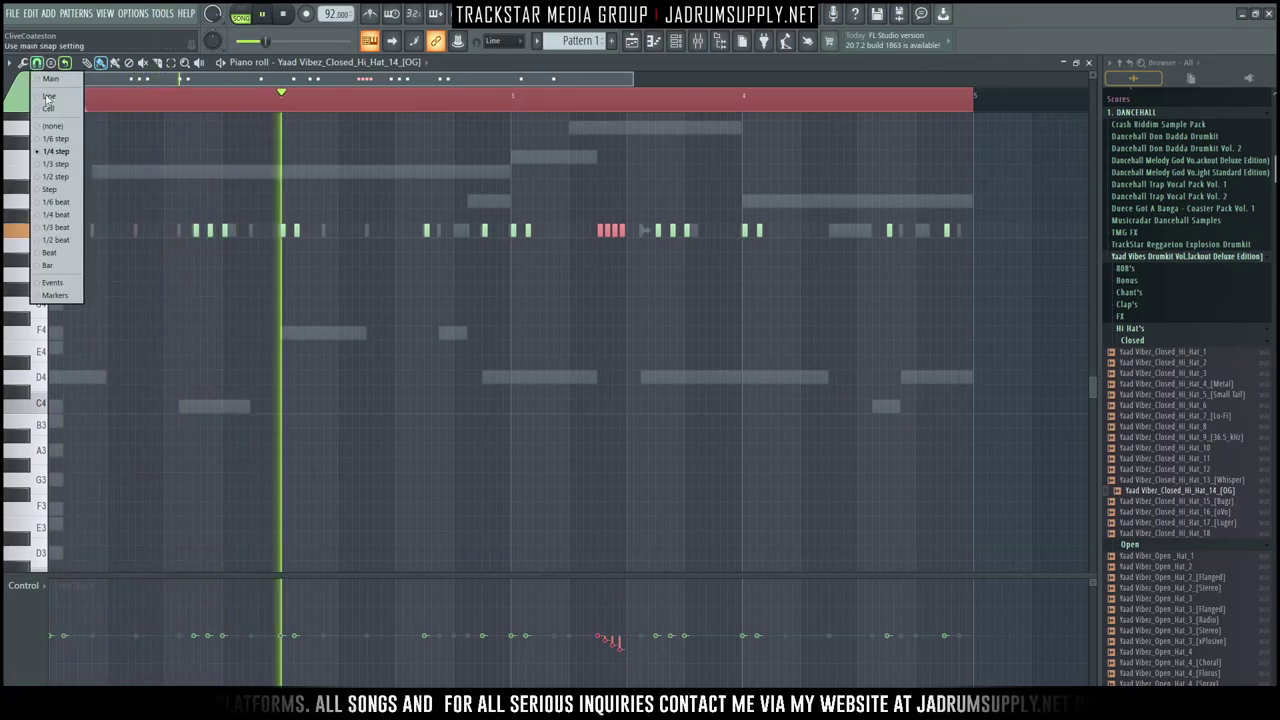
click(55, 165)
click(715, 231)
drag(716, 231, 740, 231)
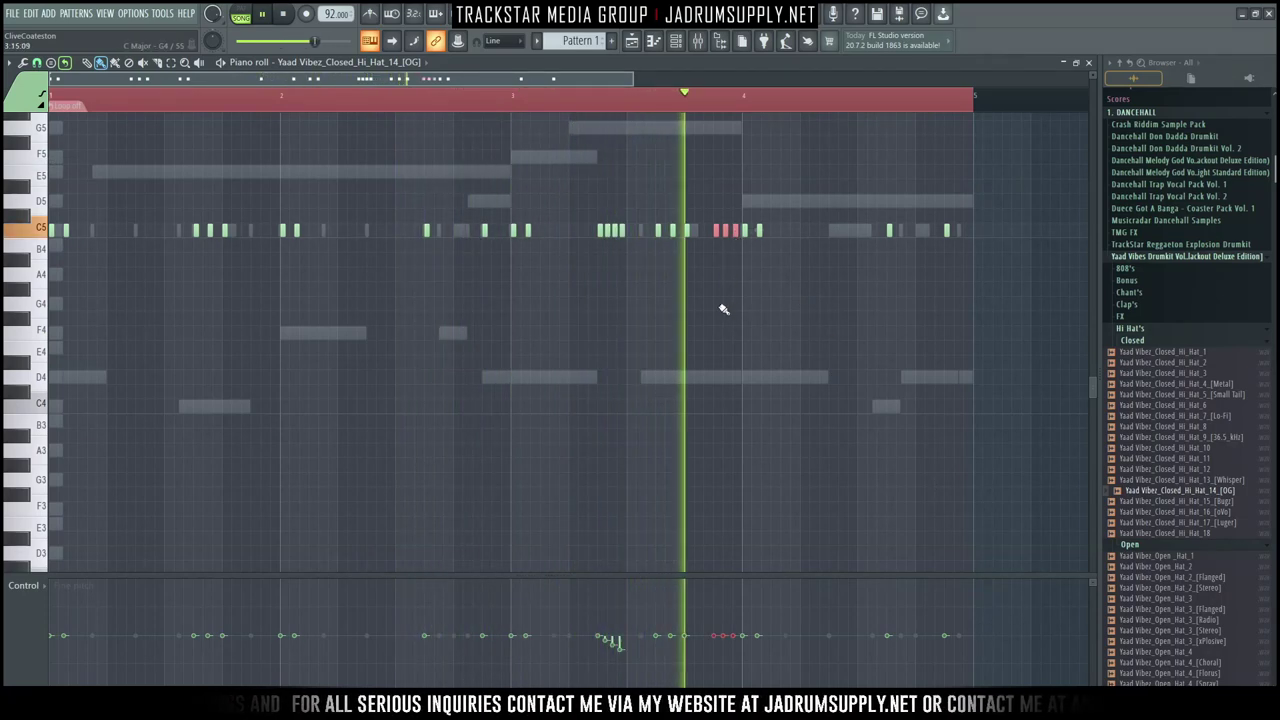
click(25, 586)
click(43, 673)
drag(714, 634, 734, 620)
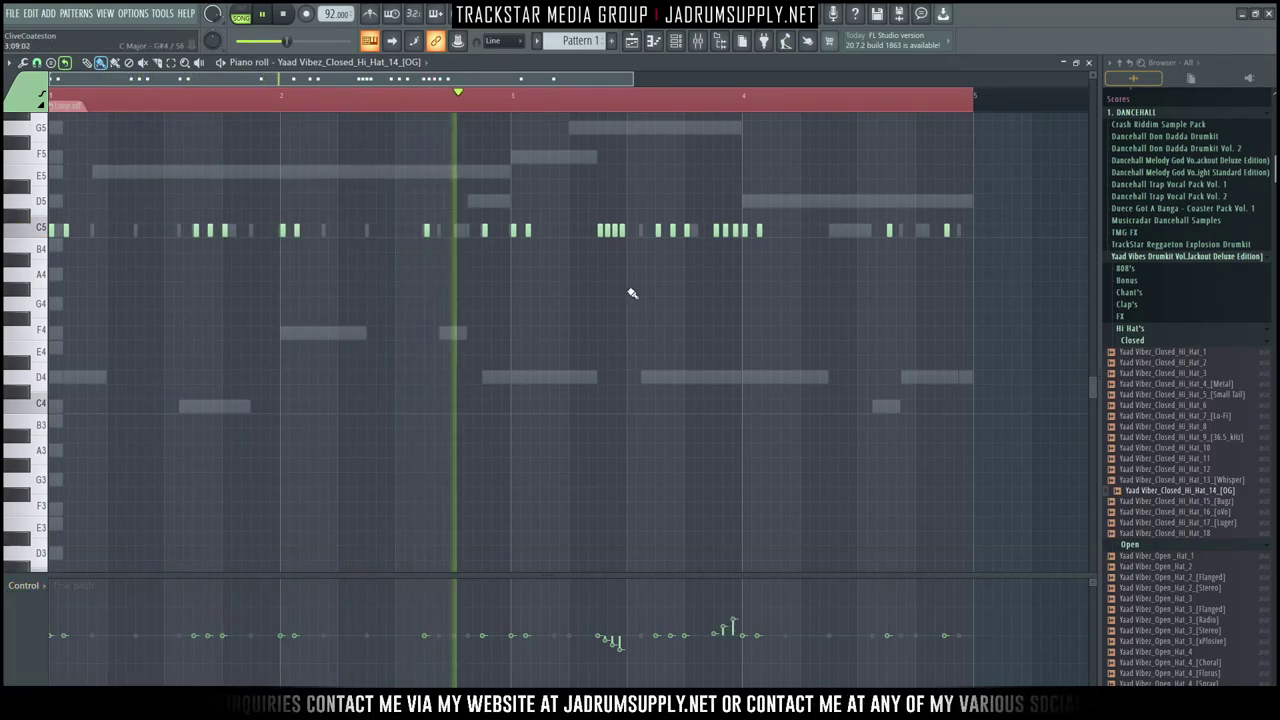
Step: Add a single C5 hi-hat note before the first roll in bar 3 and shift it to step 4 while auditioning playback
click(562, 231)
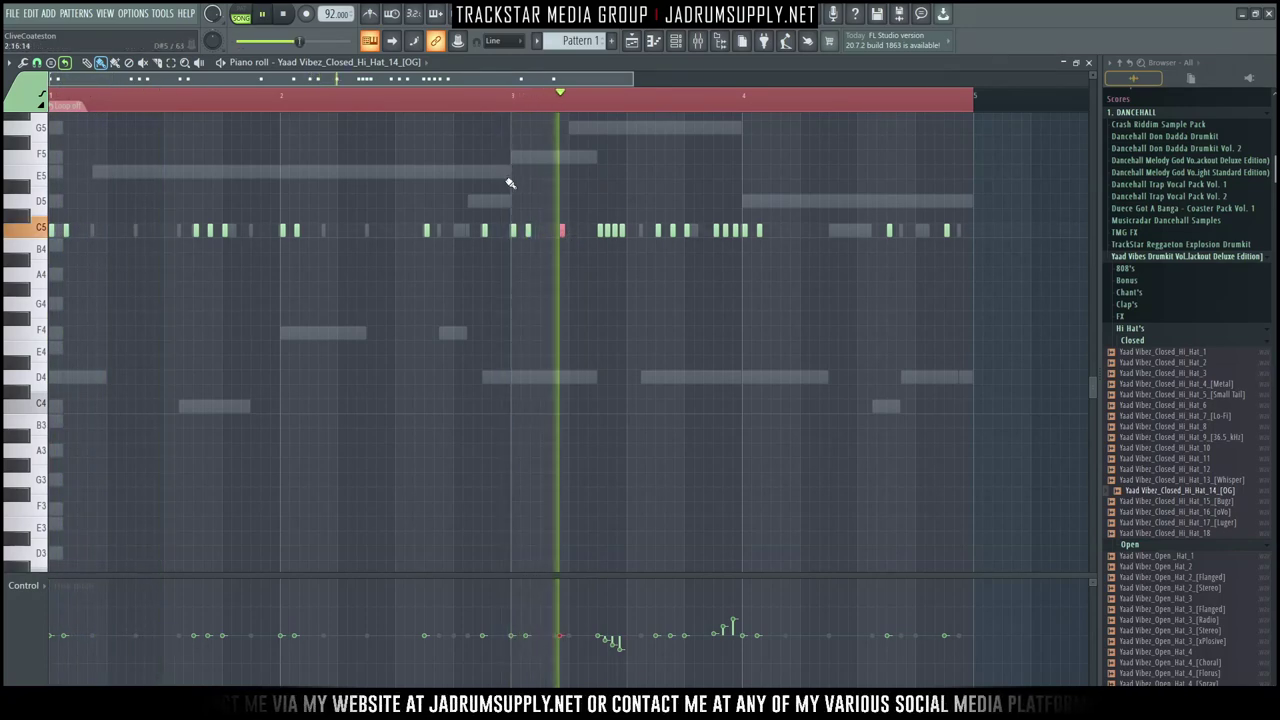
drag(563, 231, 553, 231)
key(space)
key(space)
key(space)
drag(552, 231, 557, 231)
key(space)
key(space)
key(space)
key(space)
key(space)
Step: Add a C5 hi-hat note on step 9 of bar 3, right after the four-note roll, and set the snap to Line
click(628, 232)
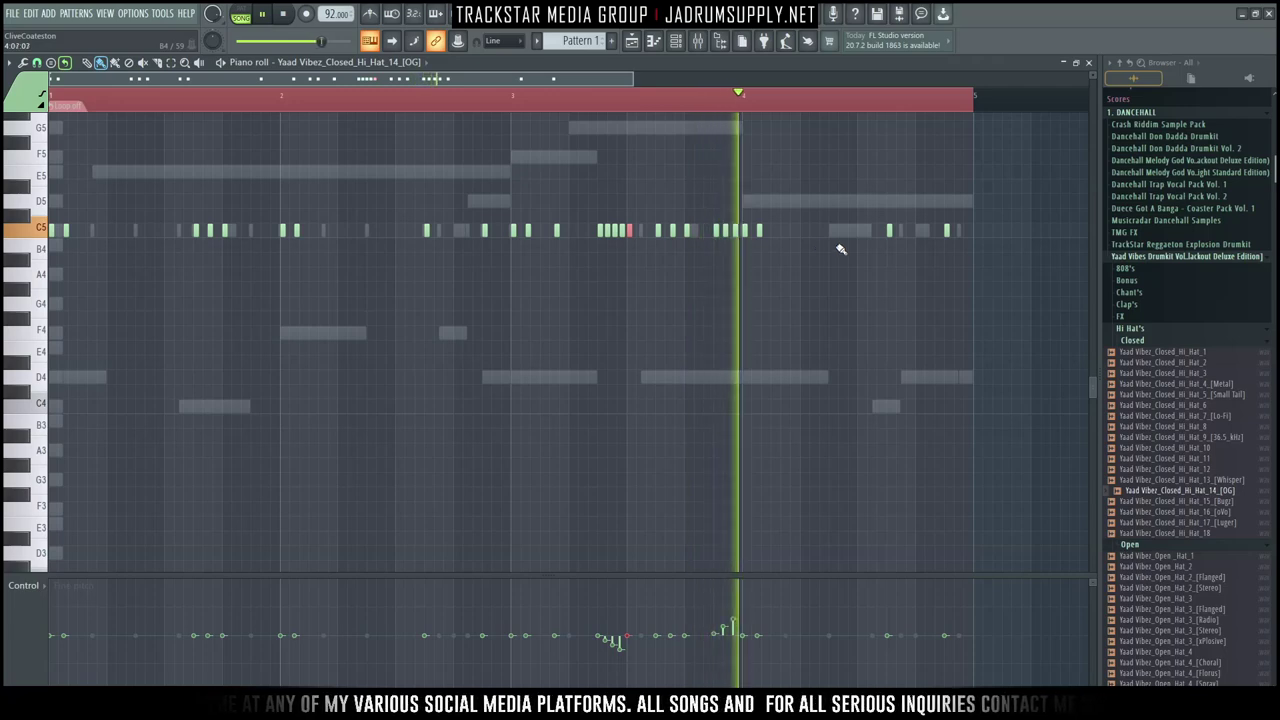
key(space)
key(space)
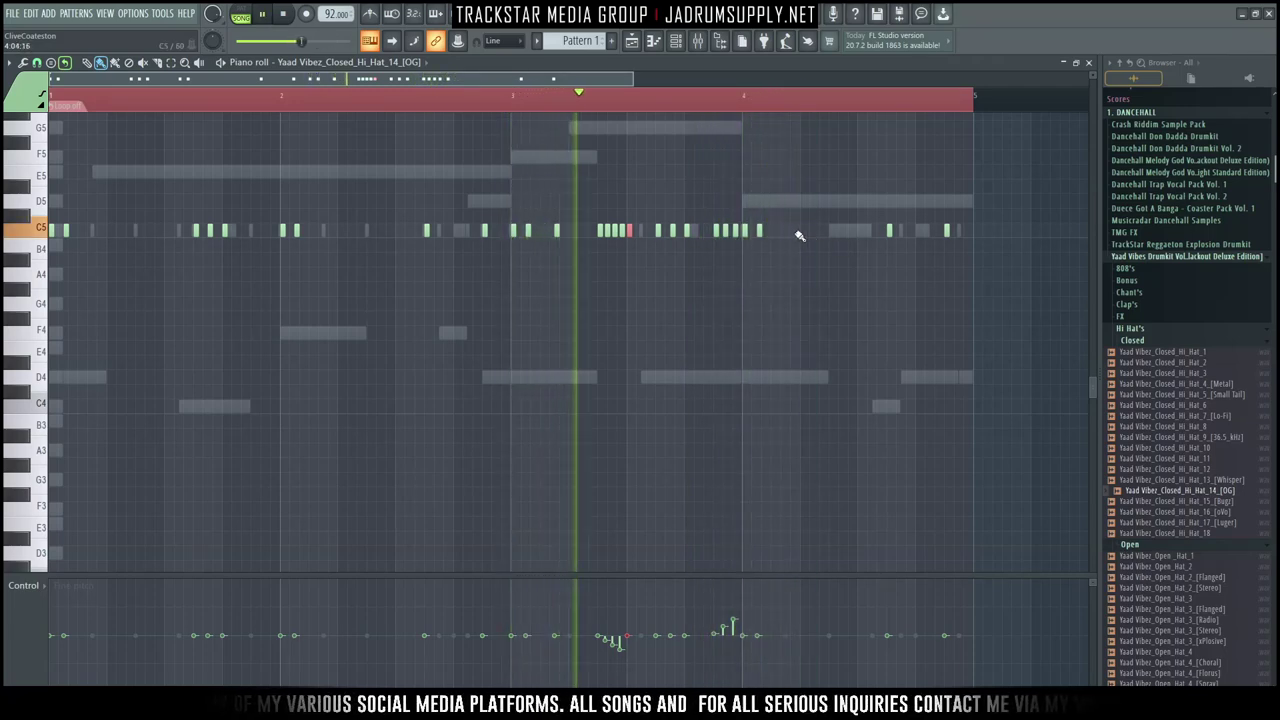
click(37, 62)
click(60, 99)
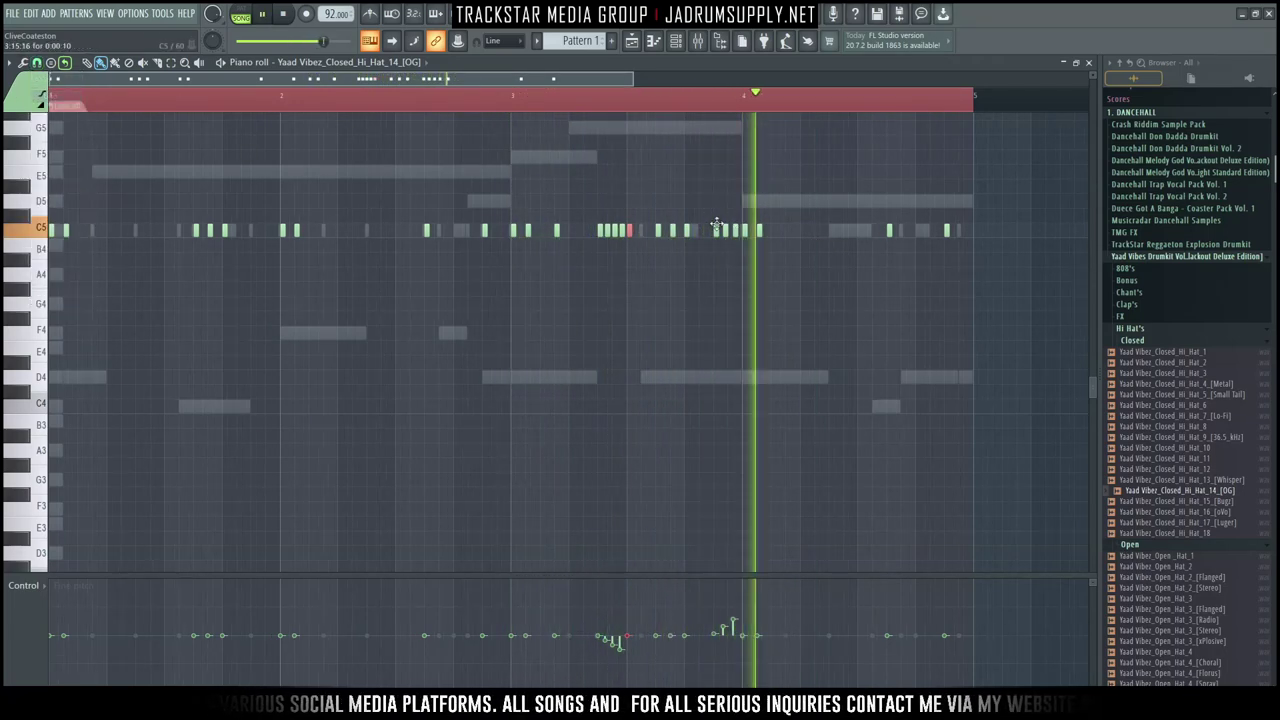
Step: Set the snap to 1/3 step, paint a three-note C5 roll from step 7 of bar 4 and duplicate it directly behind
click(37, 62)
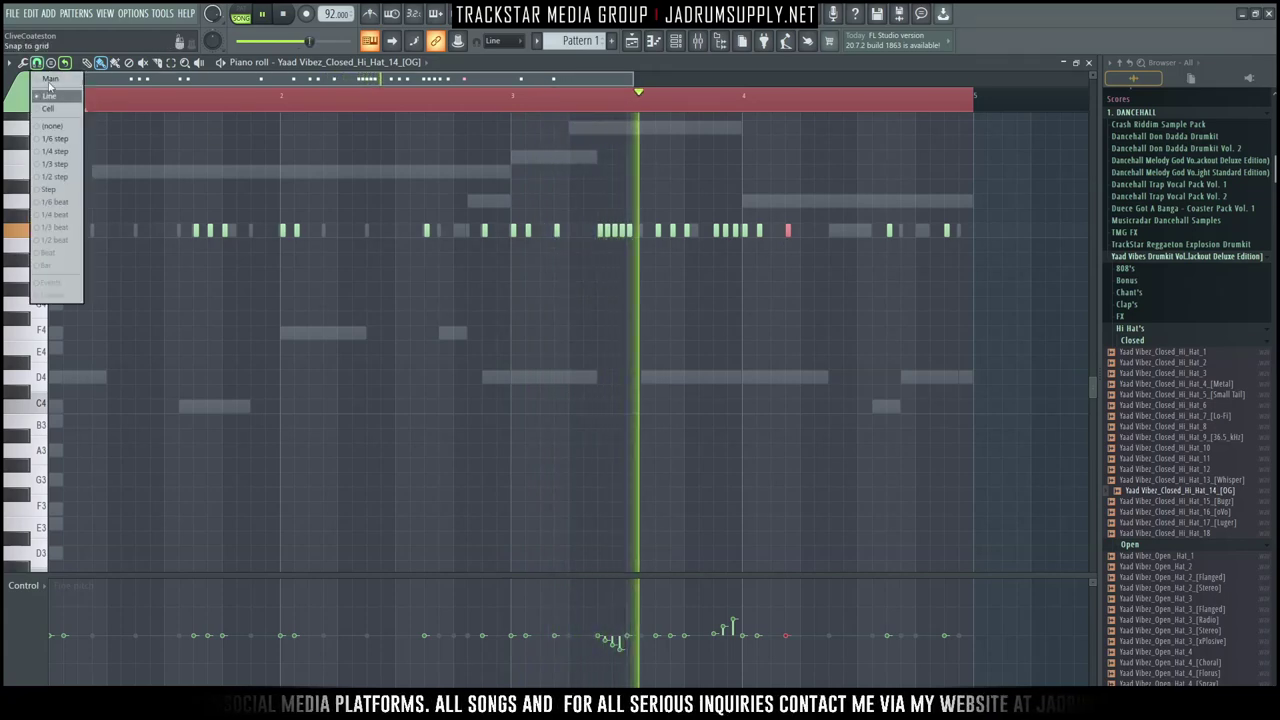
click(73, 165)
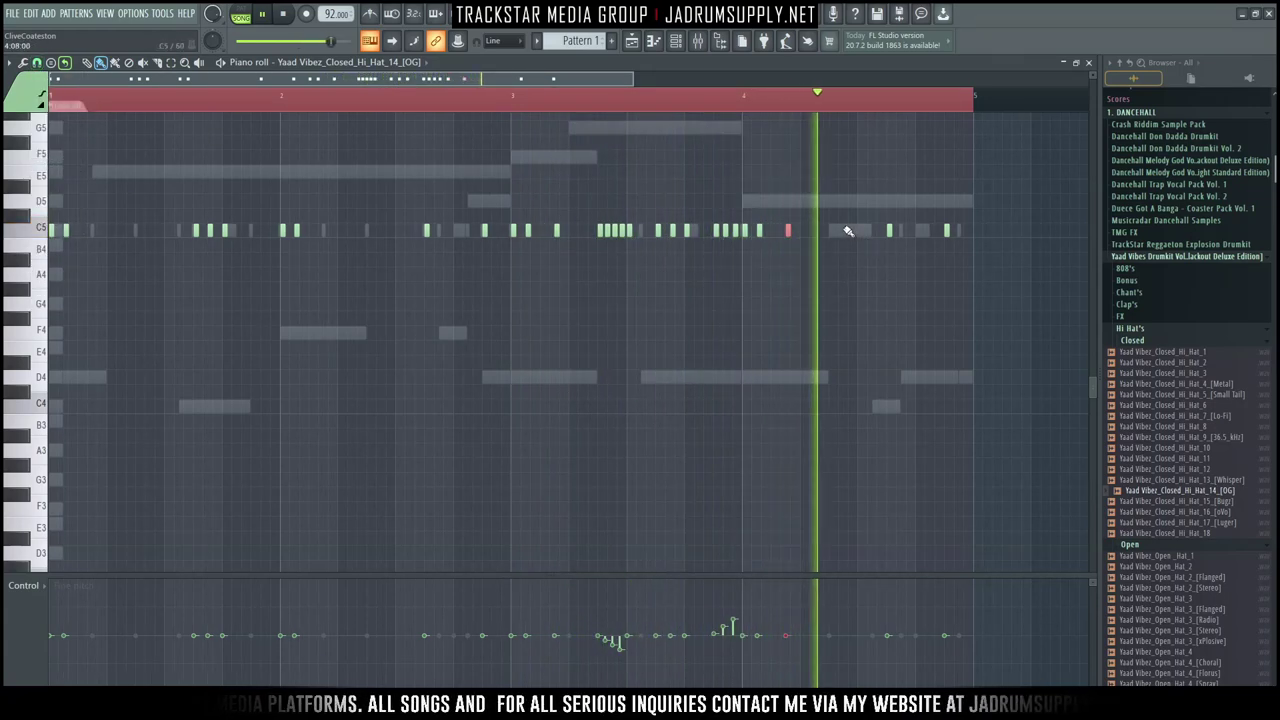
drag(832, 231, 854, 236)
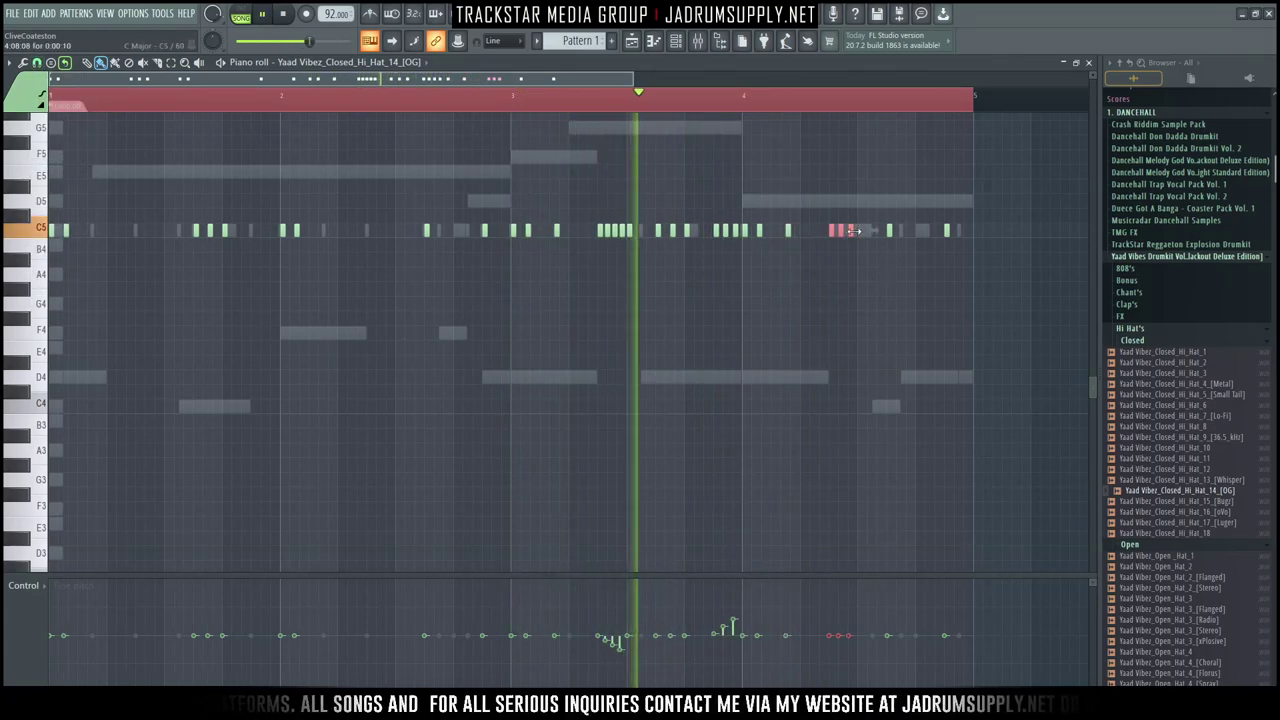
key(ctrl+b)
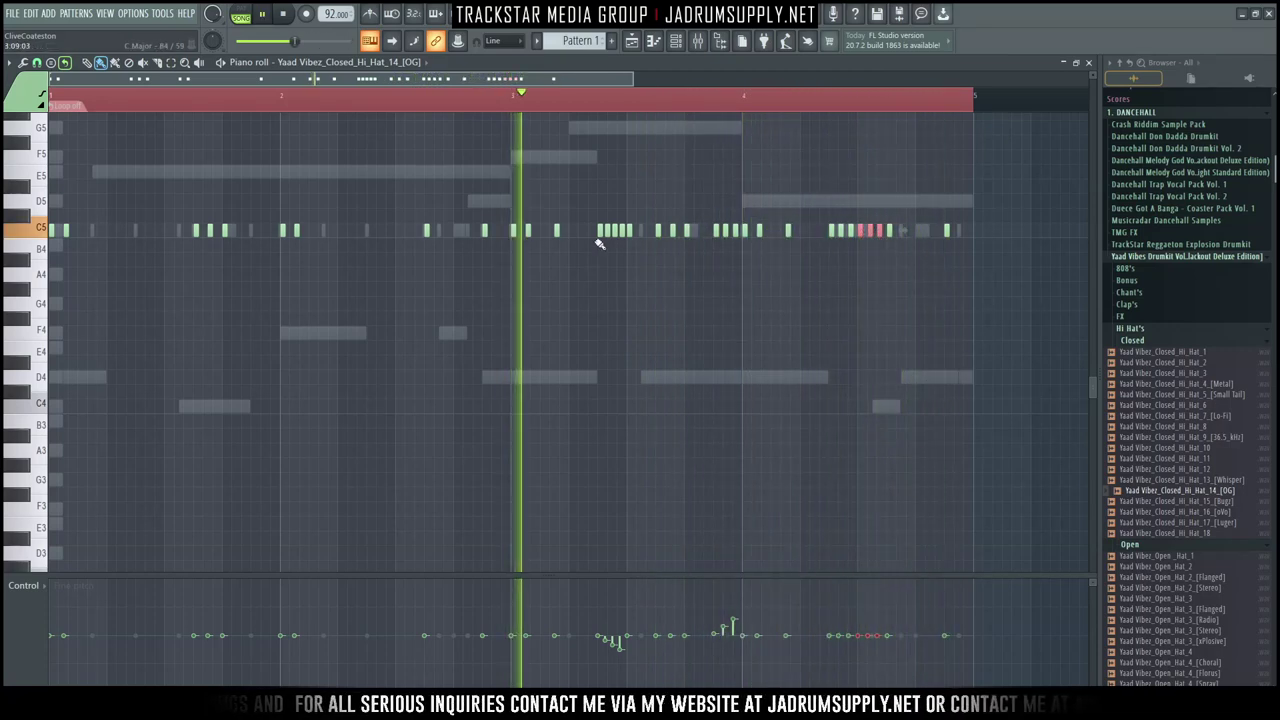
Step: Set the snap to 1/4 step, paint a four-note C5 roll from step 13 of bar 4 and add a C5 note on step 16
click(37, 62)
click(59, 153)
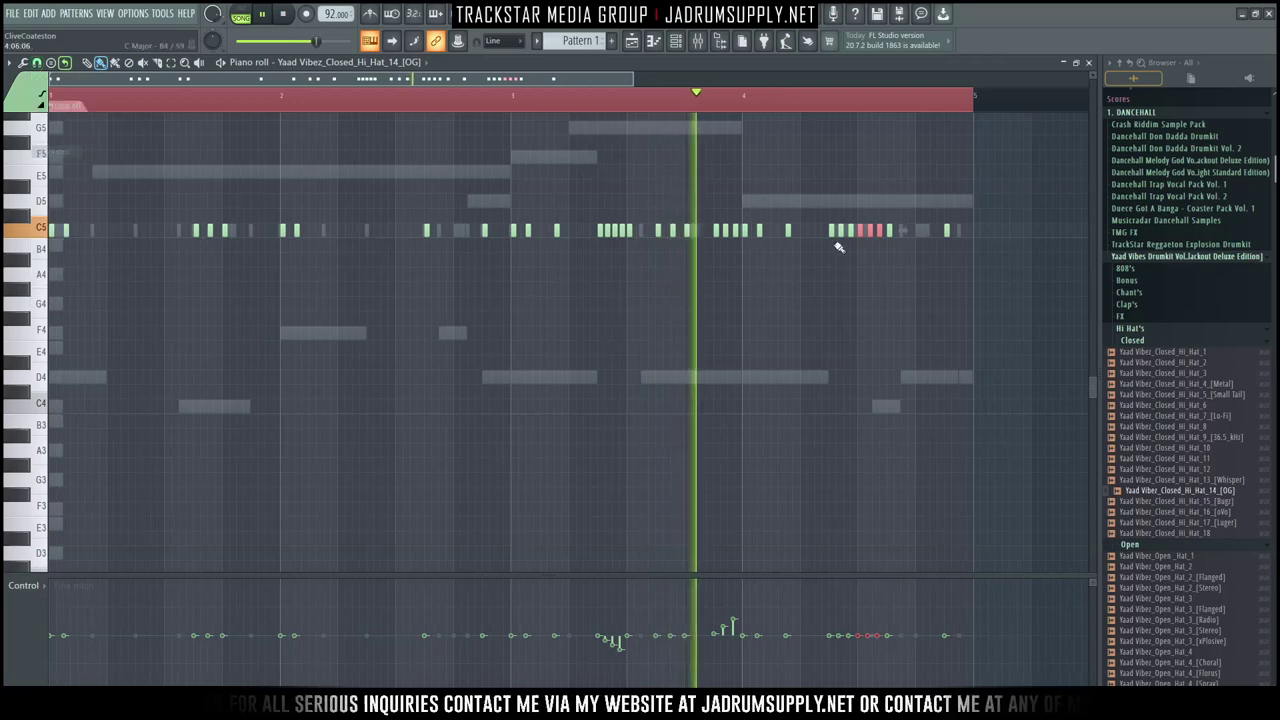
key(ctrl+b)
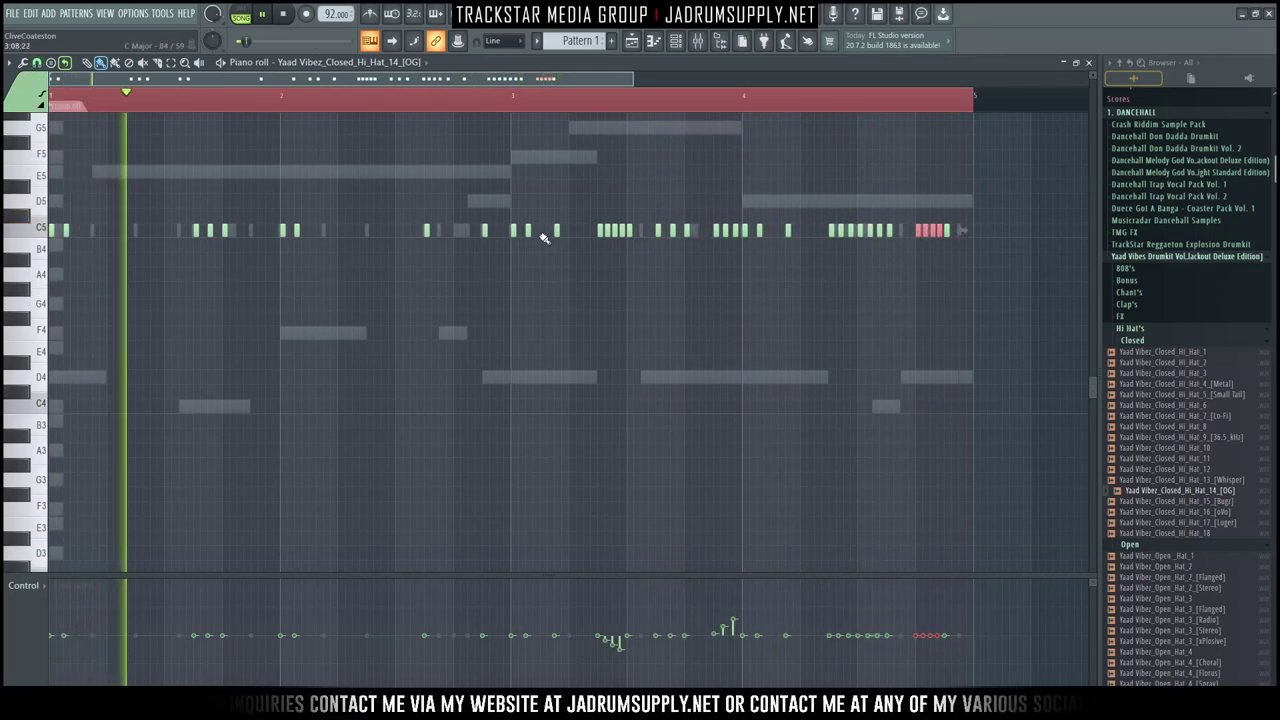
click(36, 63)
click(966, 294)
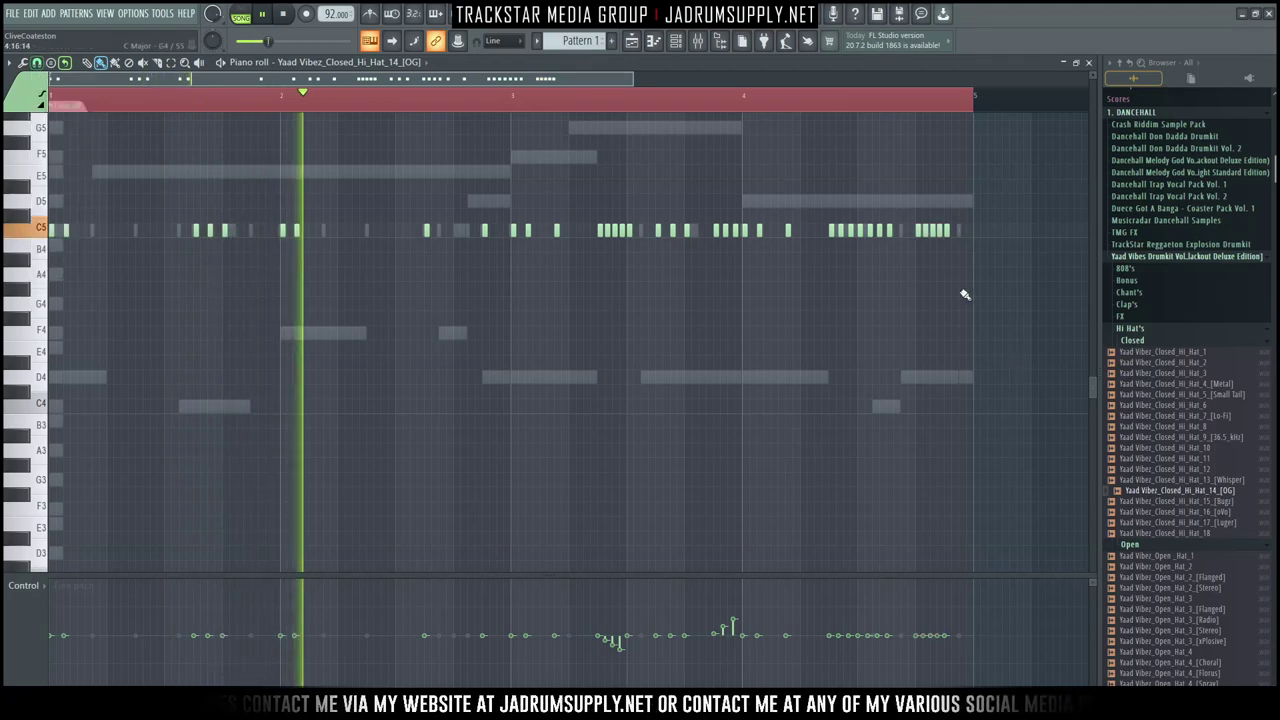
click(961, 232)
Step: Shape the fine pitch of the bar 4 hi-hats, sloping the first roll downward and the last roll upward
click(36, 62)
click(56, 151)
mouse_move(827, 622)
mouse_down()
mouse_move(902, 660)
mouse_move(961, 624)
mouse_up()
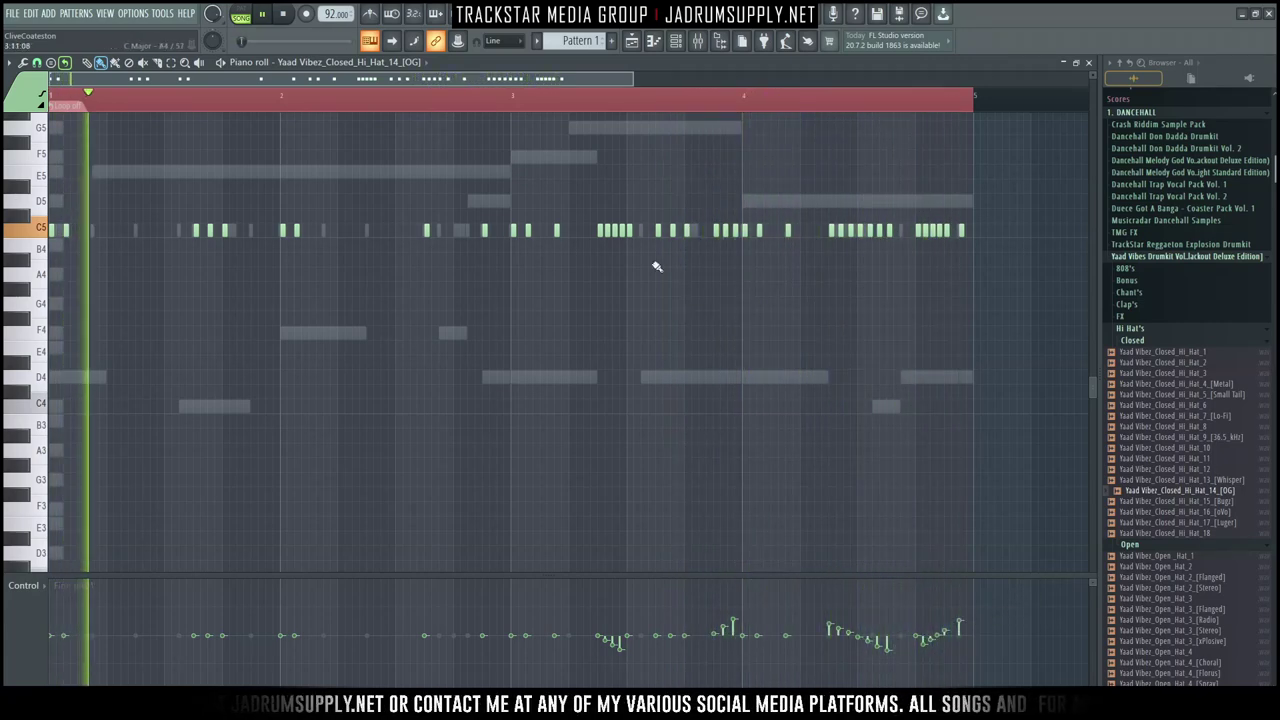
Step: Show the channel rack and collapse the expanded 1. DANCEHALL, 4. MIDI and 7. VOX sample folders
key(F6)
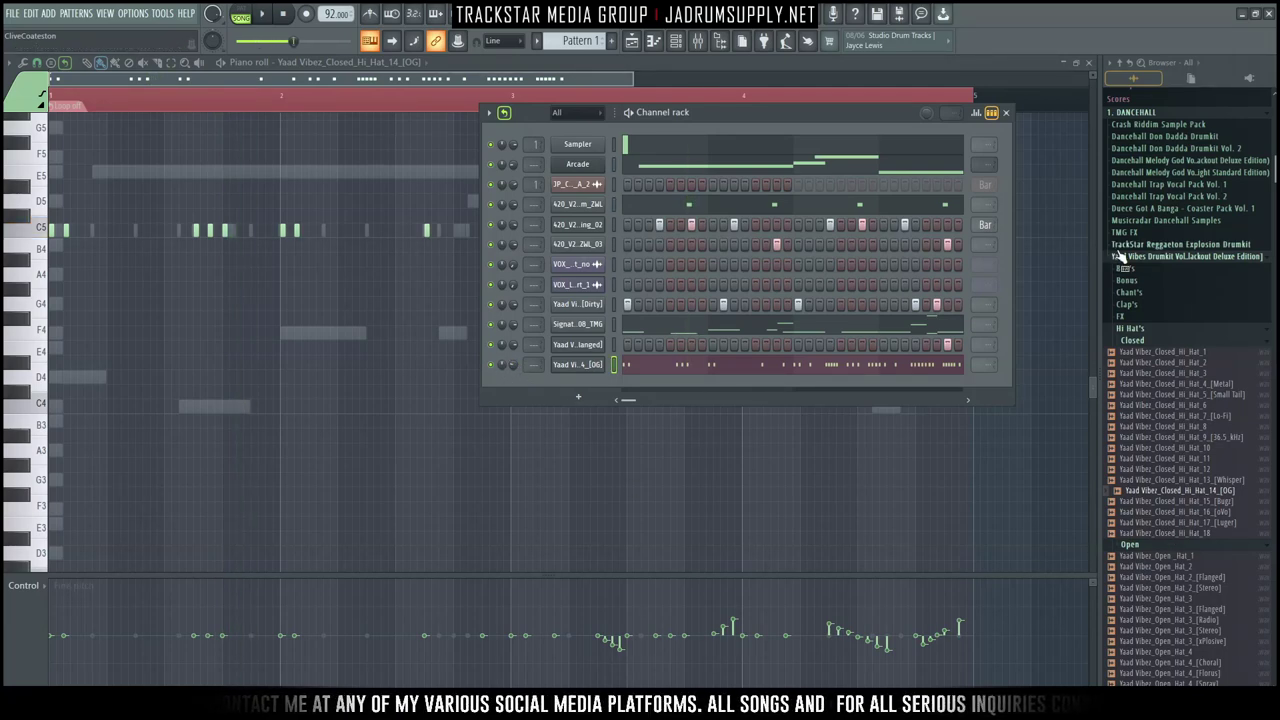
click(1118, 257)
scroll(1150, 330, up, 5)
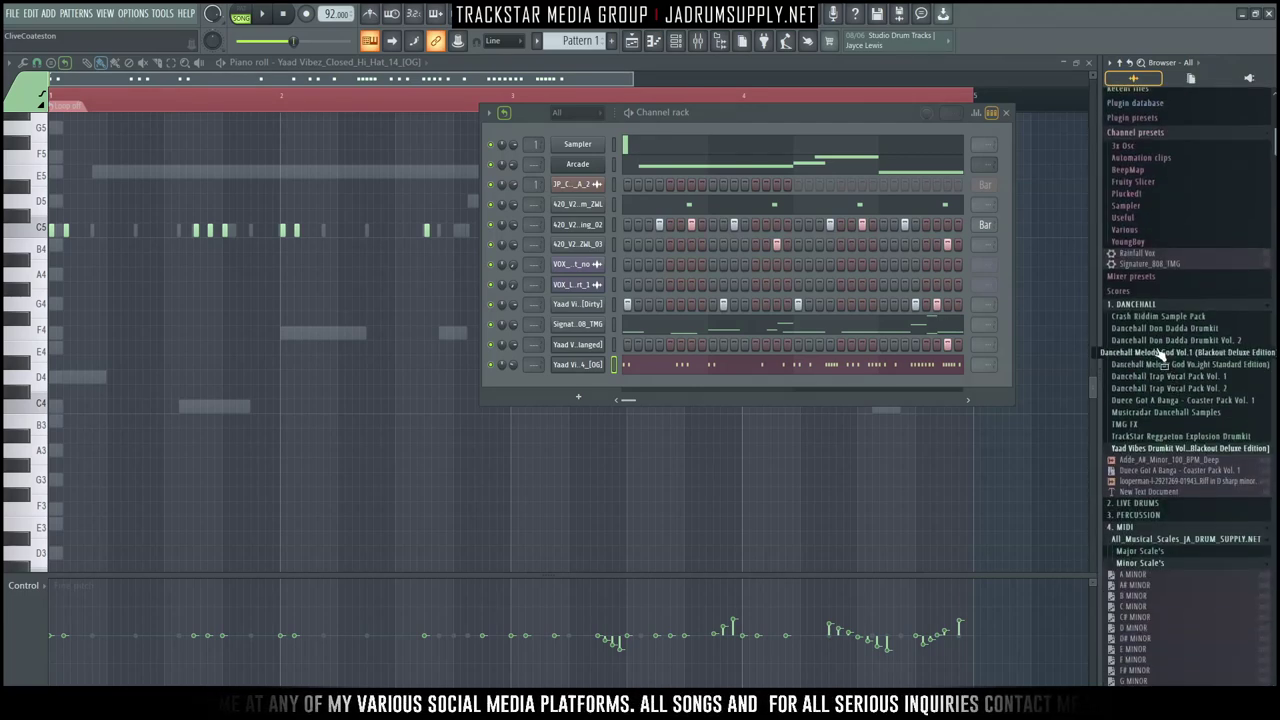
click(1139, 307)
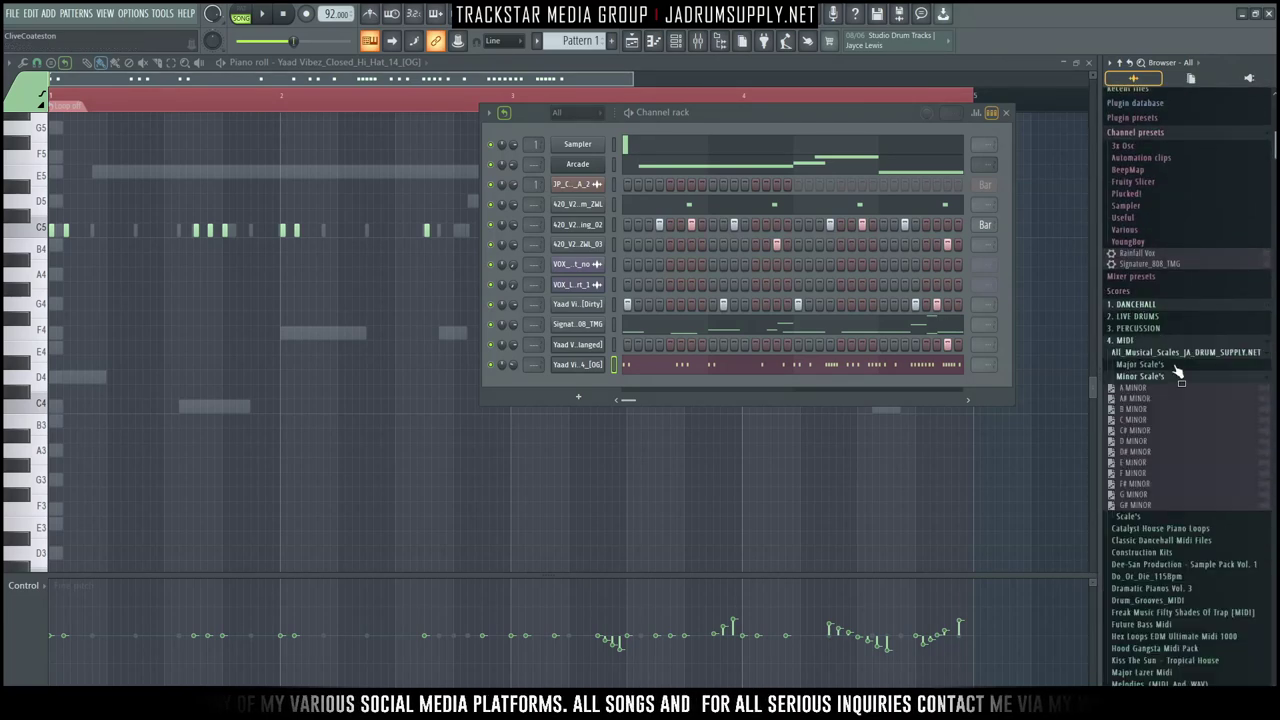
click(1122, 342)
scroll(1171, 383, down, 14)
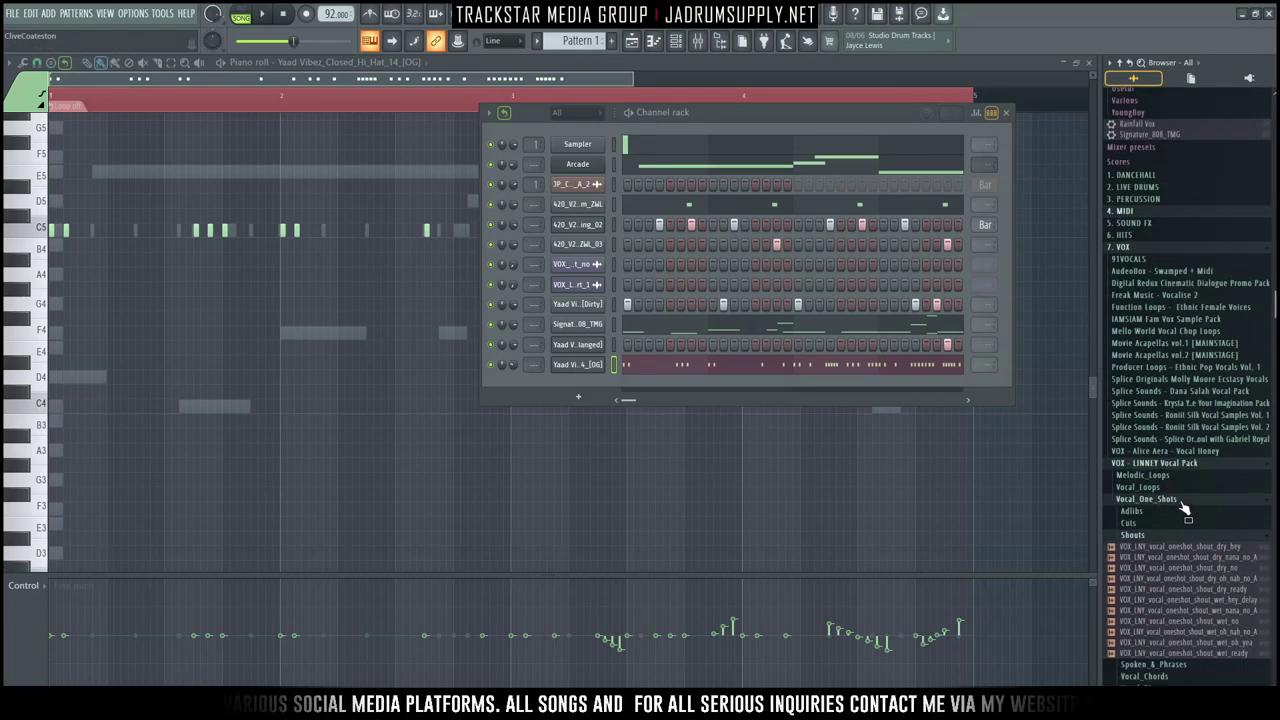
scroll(1163, 444, up, 12)
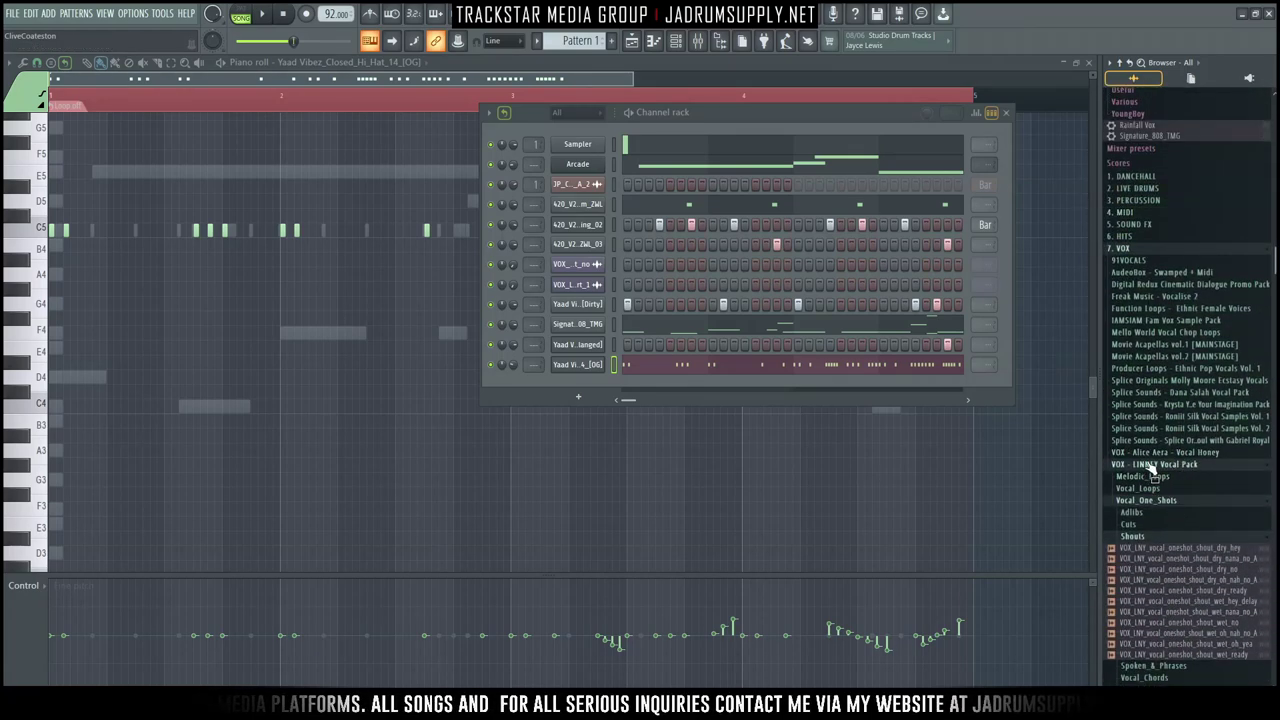
click(1150, 465)
click(1130, 250)
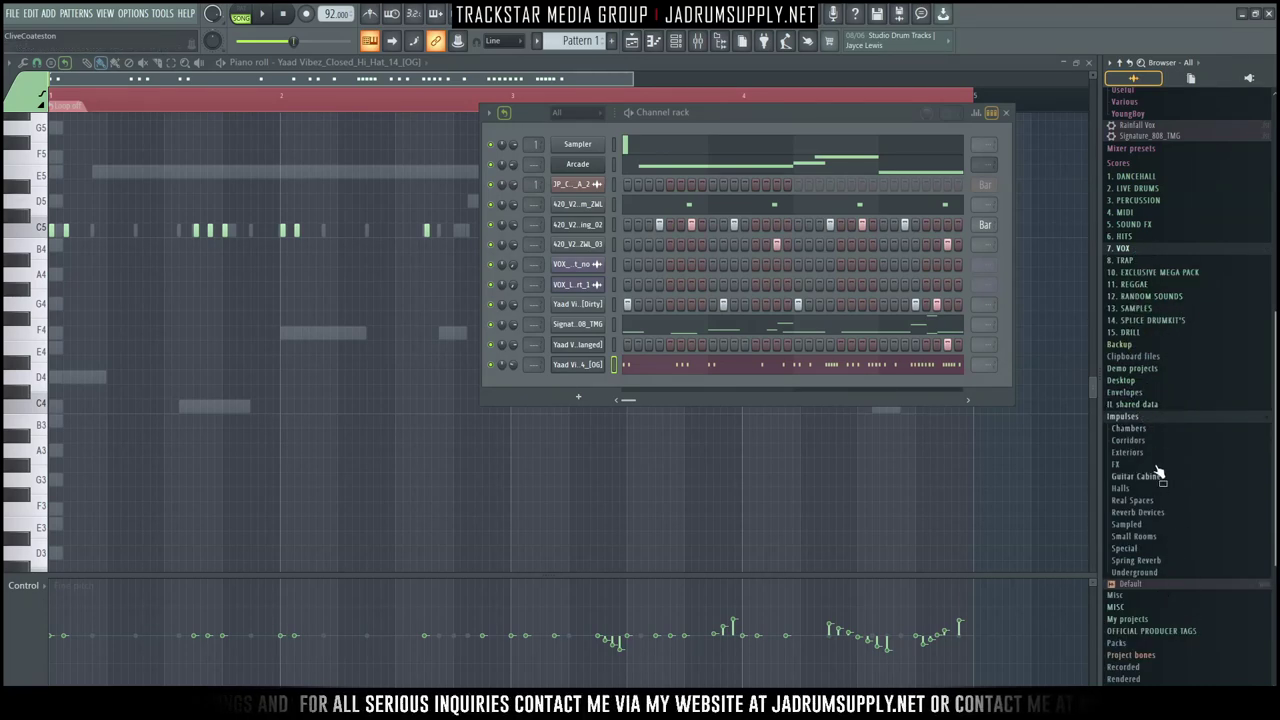
Step: Open the SOUTHSIDExPVLACE_percussion folder of the Pvlace x Southside - The Family kit under 8. TRAP, SOUTHSIDE
click(1125, 248)
click(1128, 249)
click(1124, 260)
click(1130, 440)
scroll(1160, 440, down, 5)
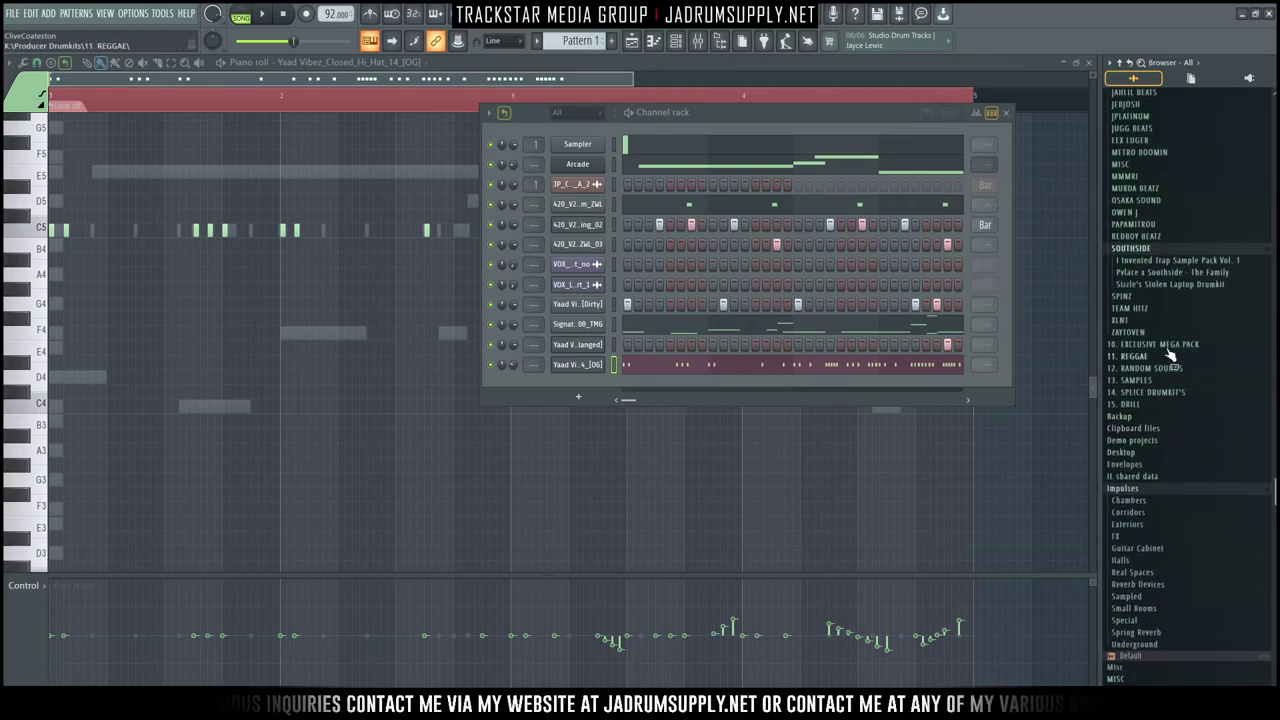
click(1170, 272)
click(1216, 381)
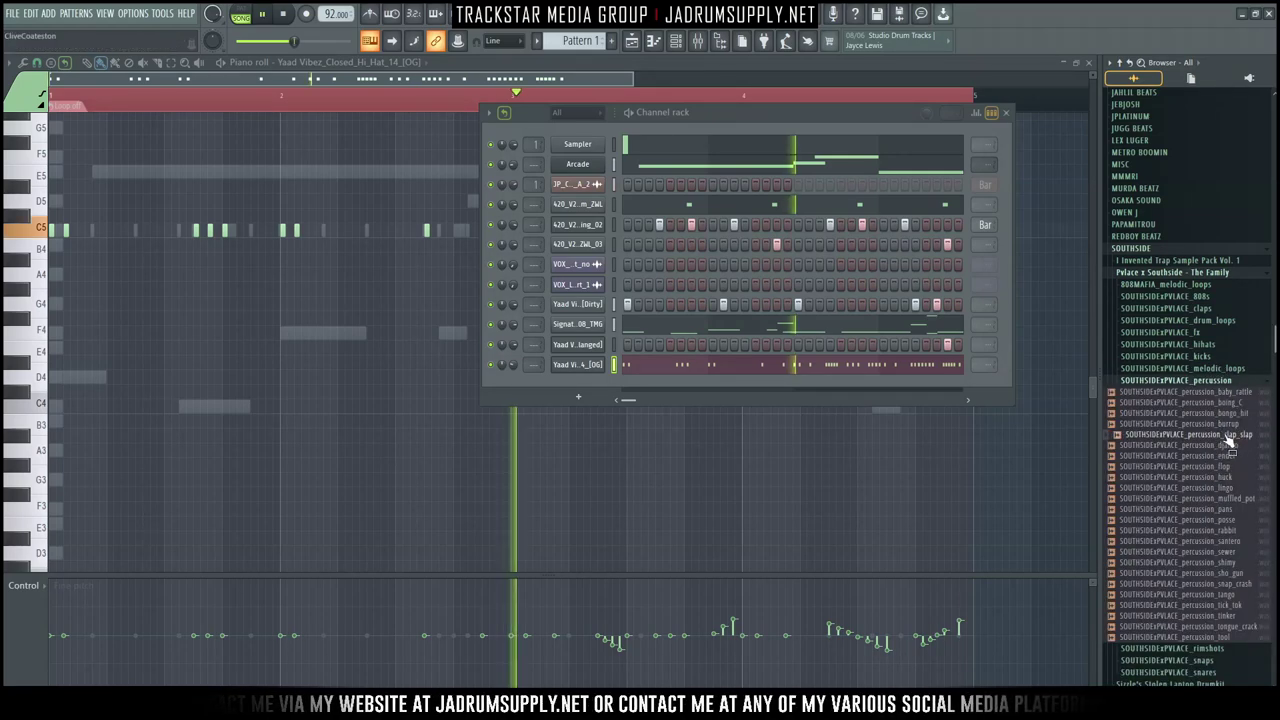
Step: Load the SOUTHSIDExPVLACE_percussion_sewer sample into a new channel and place hits on steps 15 and 31
click(1218, 477)
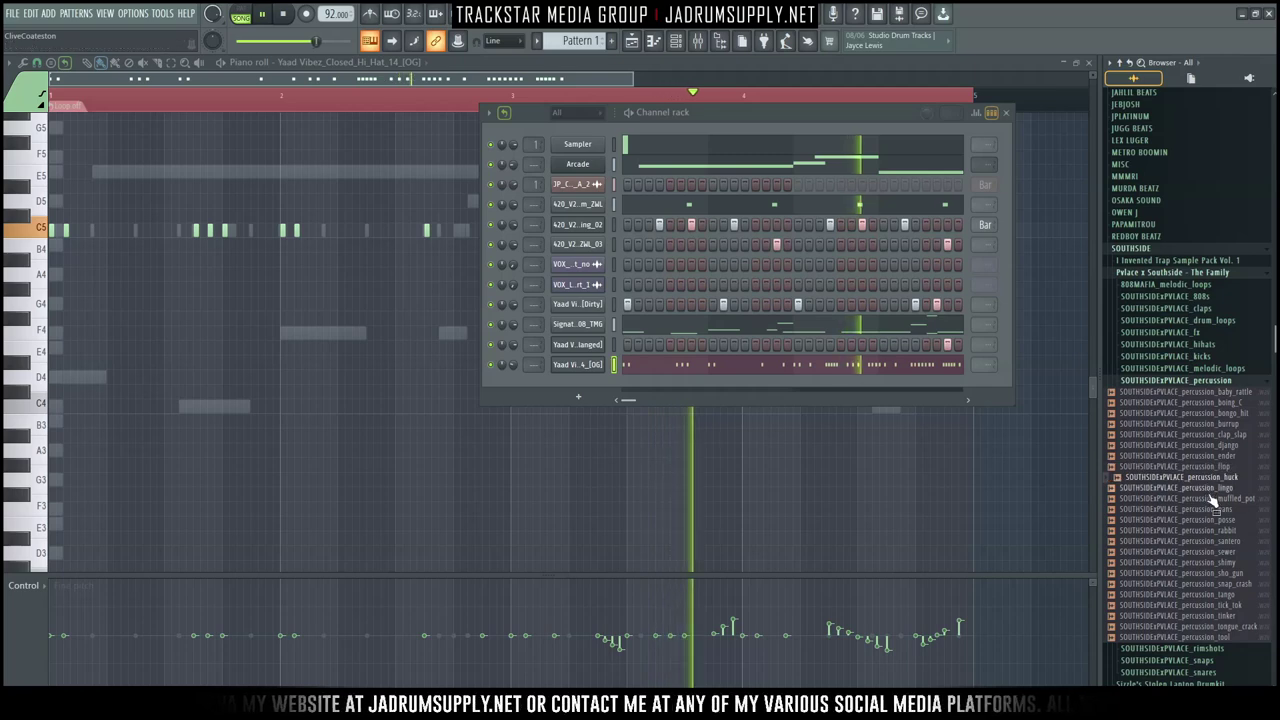
click(1230, 521)
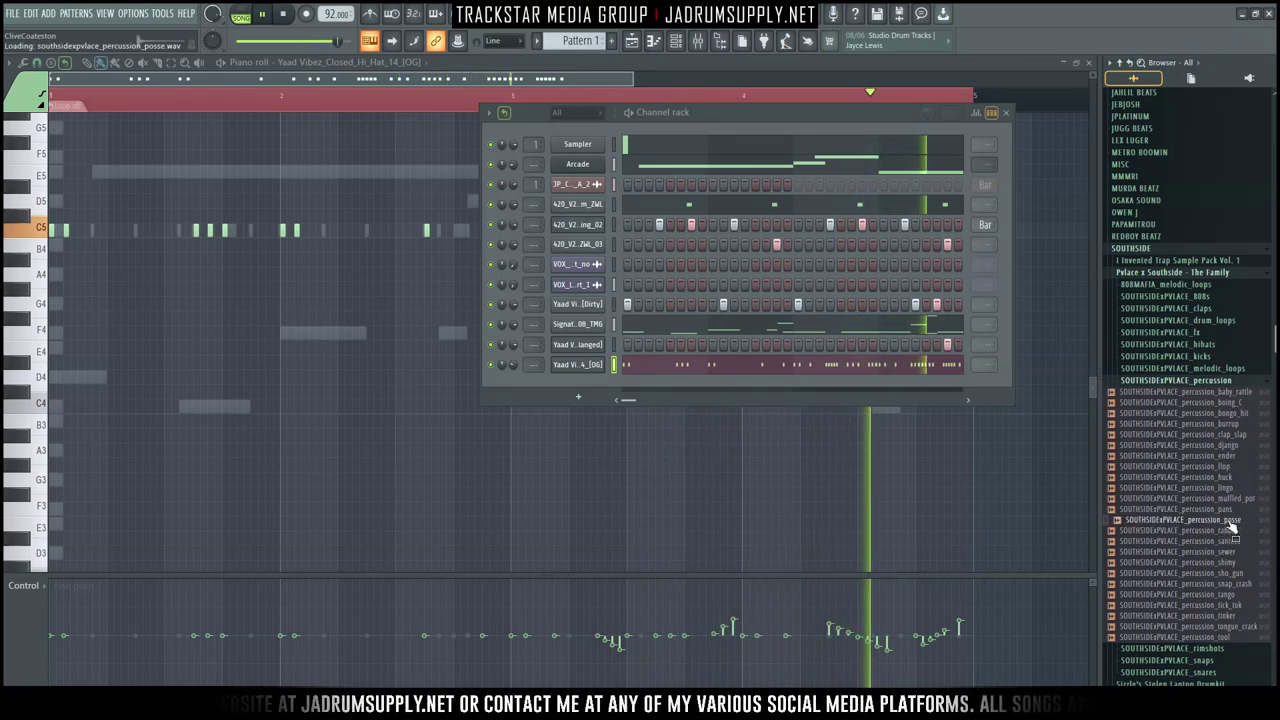
click(1232, 531)
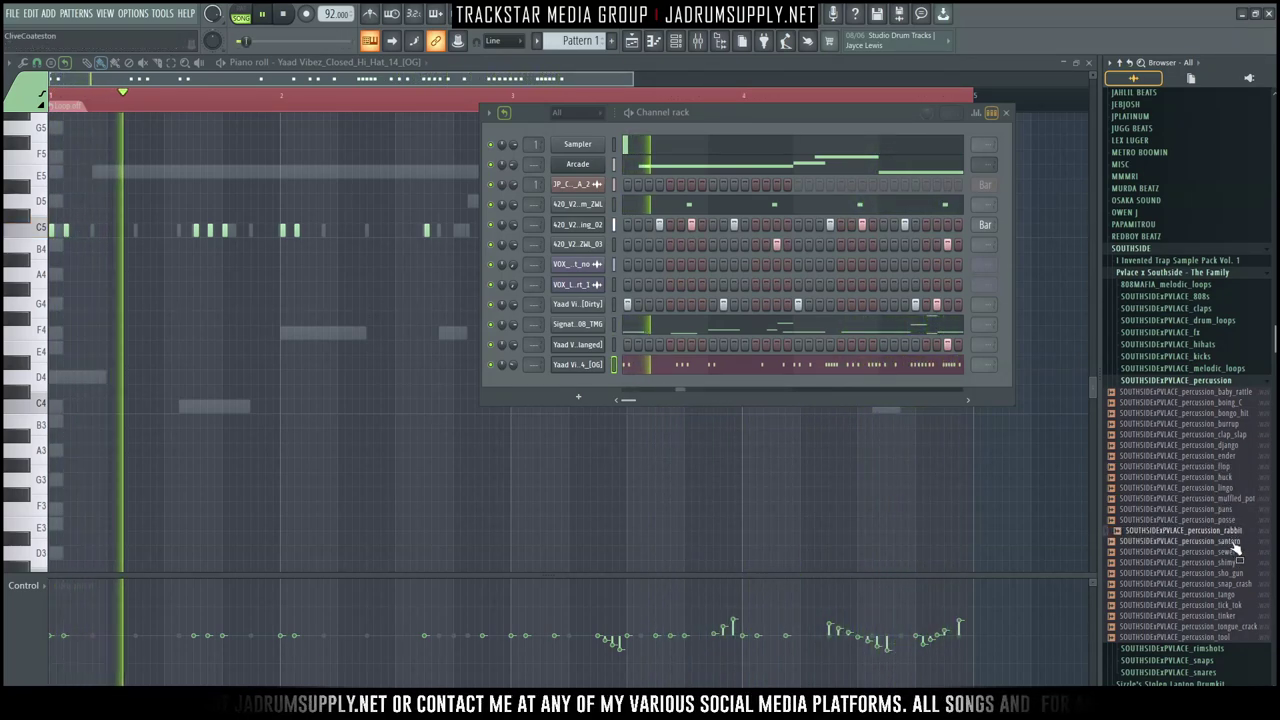
click(1232, 551)
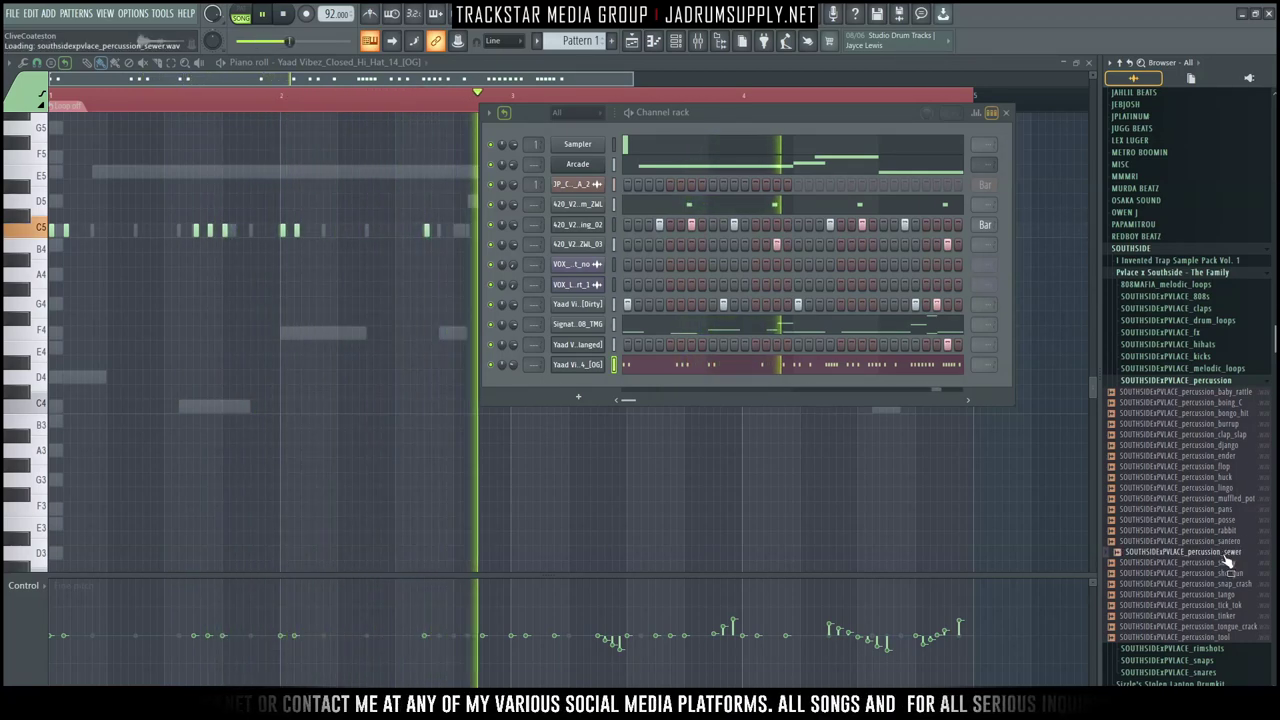
right_click(1228, 562)
click(1190, 540)
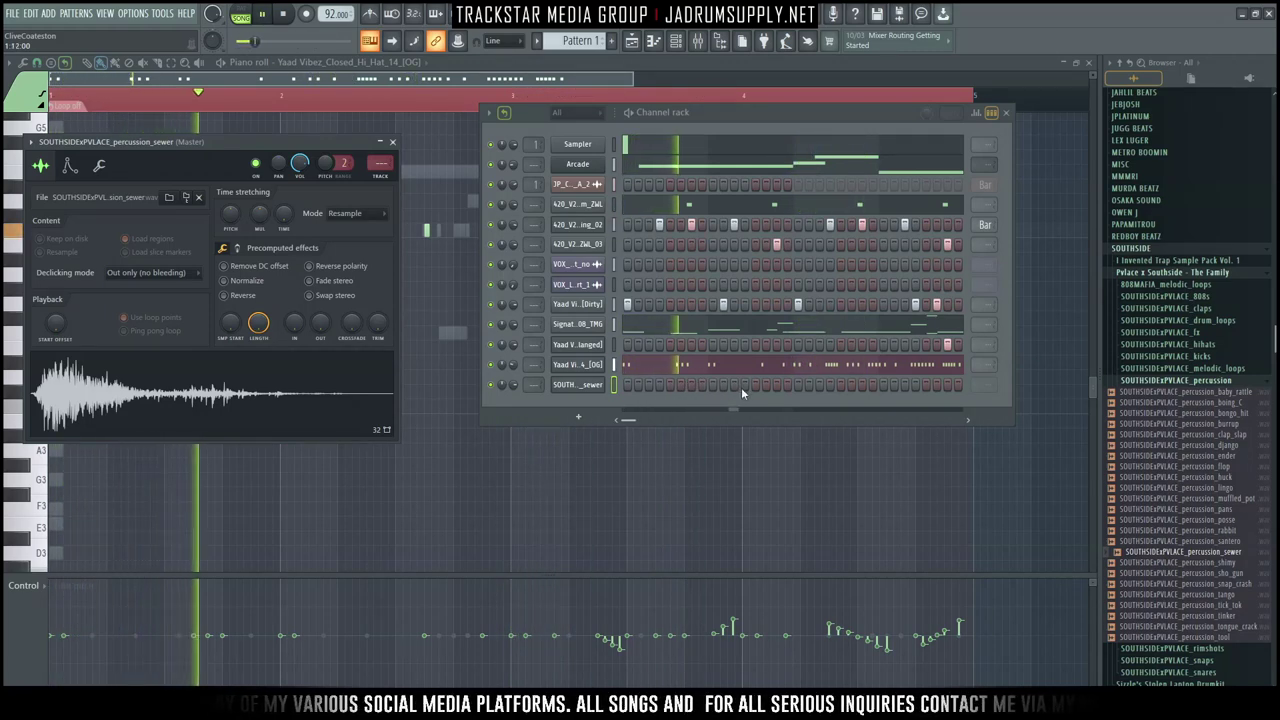
click(776, 385)
click(947, 385)
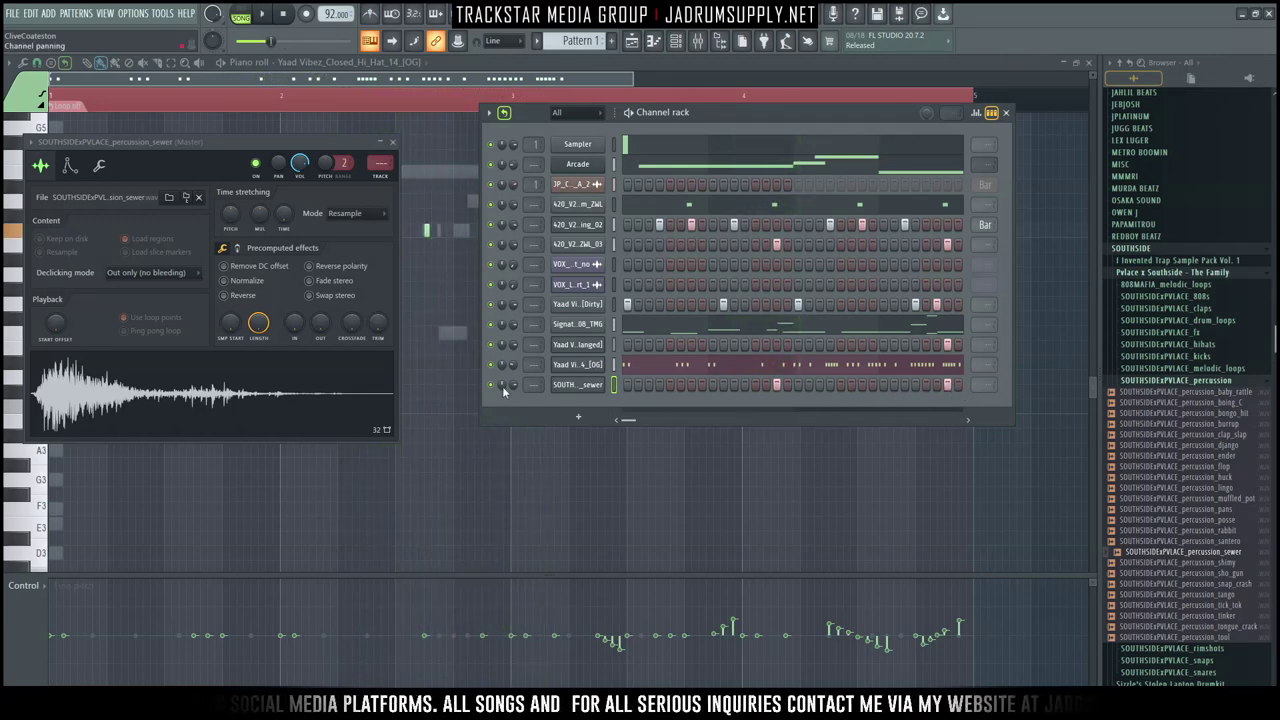
Step: Load the SOUTHSIDExPVLACE_percussion_tinker sample into a new channel and place hits on steps 3 and 19
click(1187, 563)
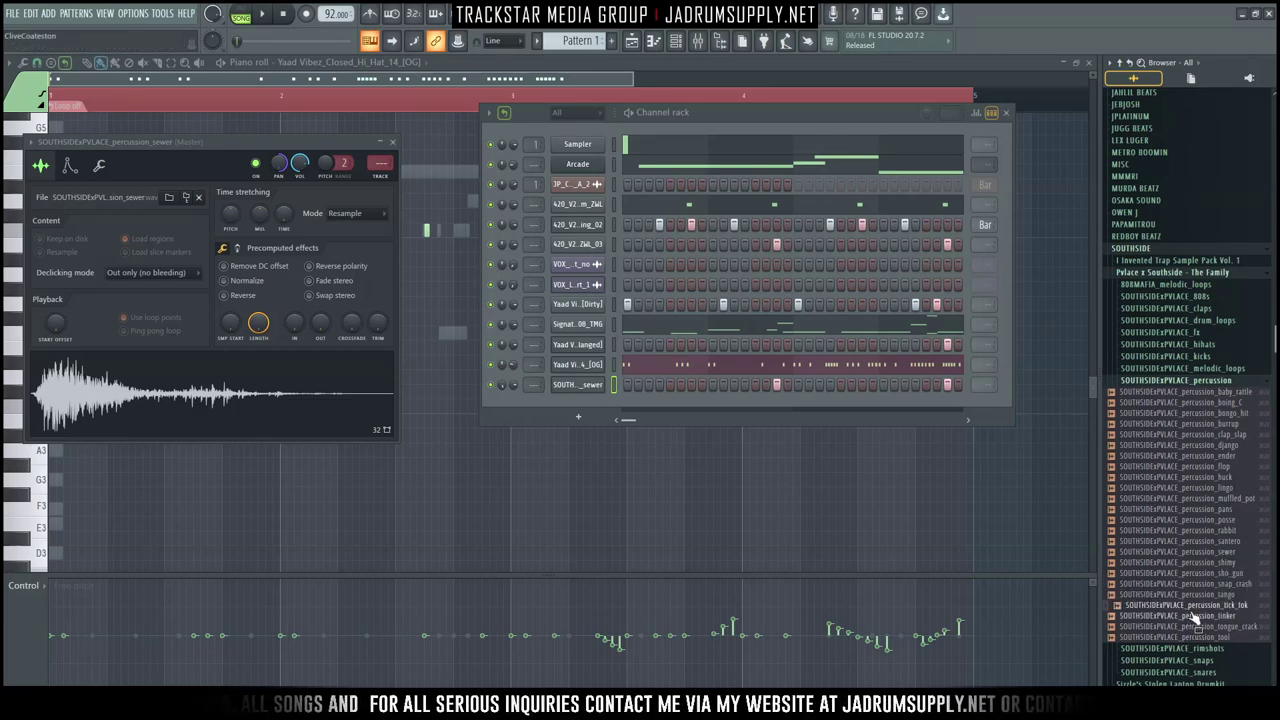
right_click(1203, 622)
click(1150, 539)
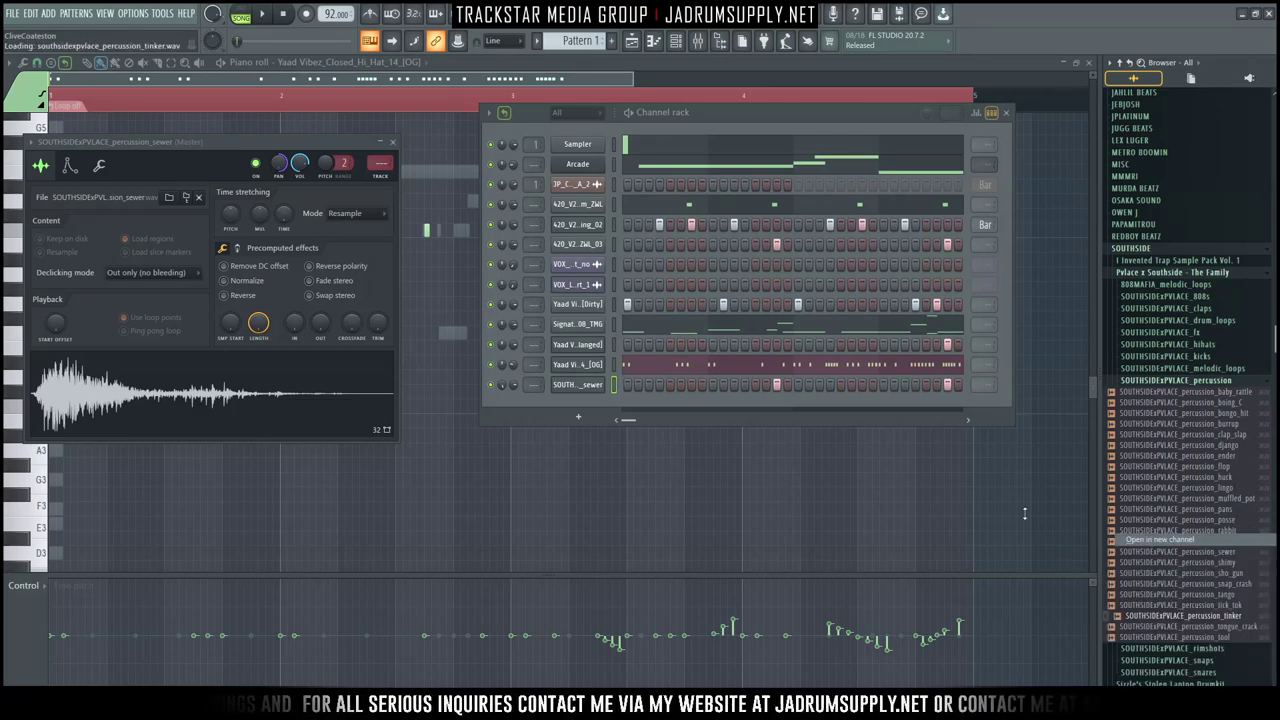
drag(670, 424, 668, 444)
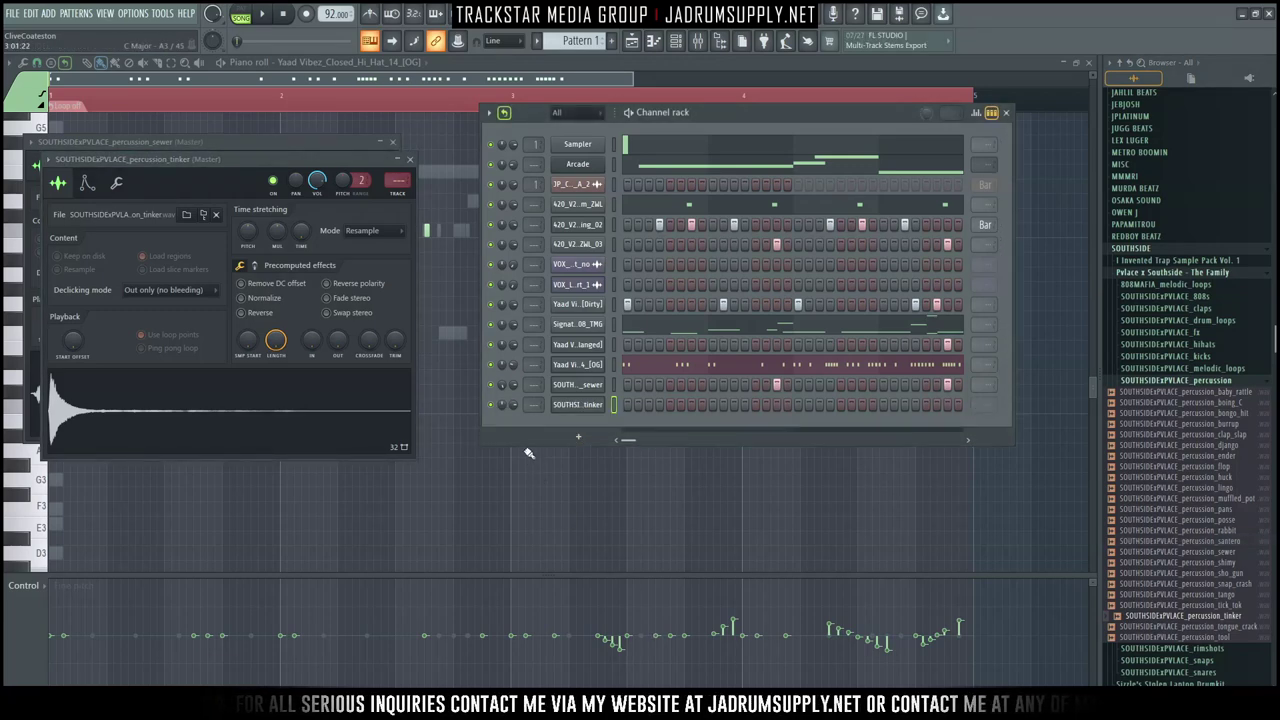
key(space)
click(819, 404)
key(space)
Step: Expand the Yaad Vibes drumkit under 1. DANCEHALL and collapse its Hi Hat's and Kick's folders
scroll(1180, 300, up, 5)
click(1140, 177)
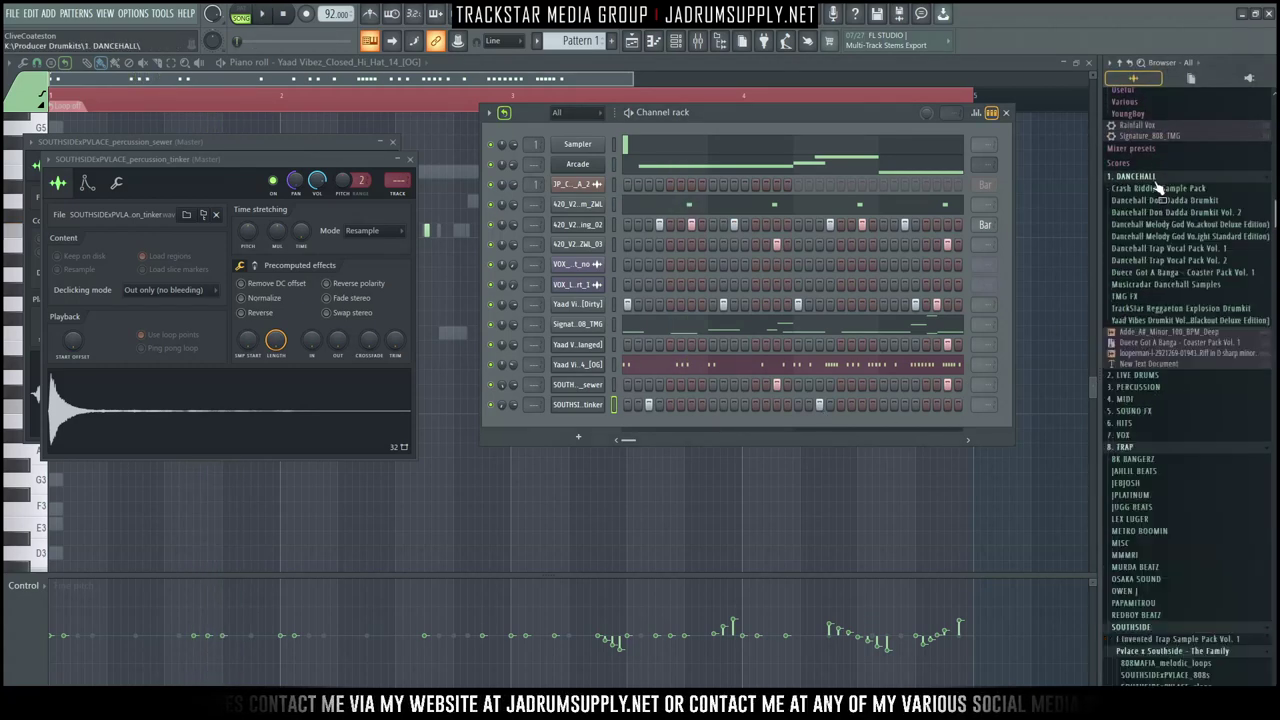
click(1195, 322)
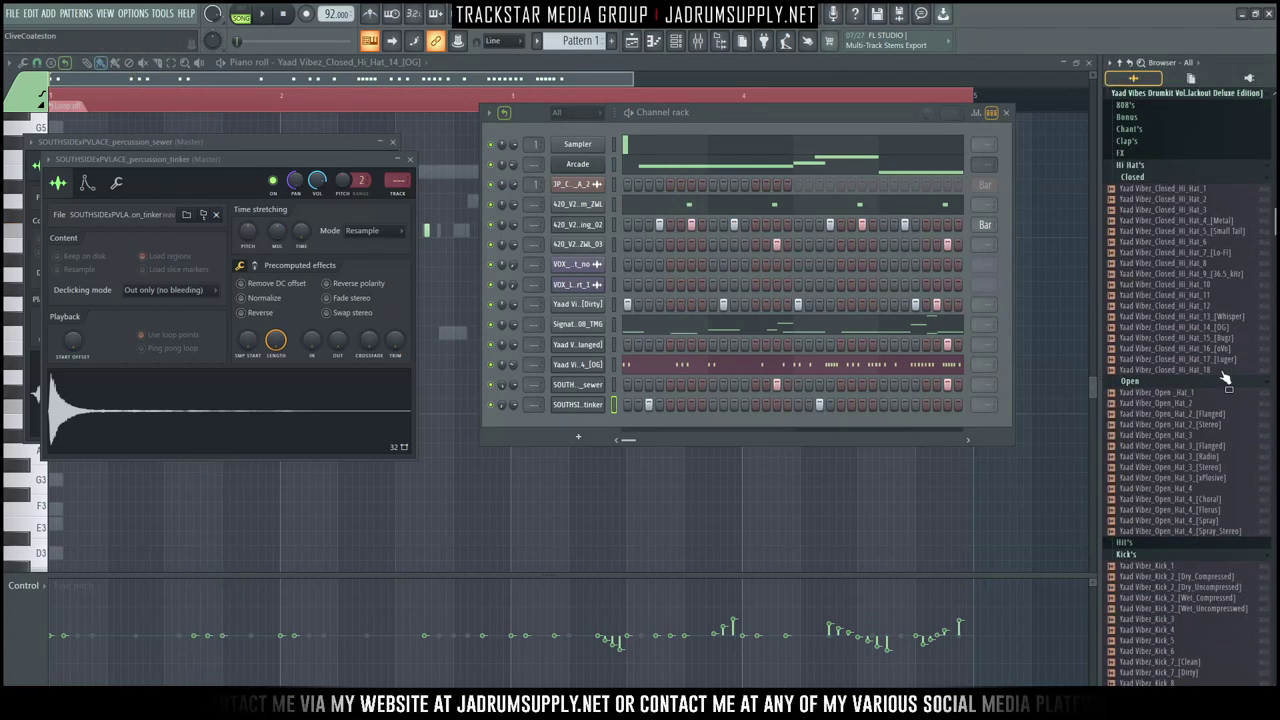
click(1132, 167)
click(1122, 189)
Step: Audition the Sound Effects samples in the Yaad Vibes drumkit's FX folder
click(1122, 153)
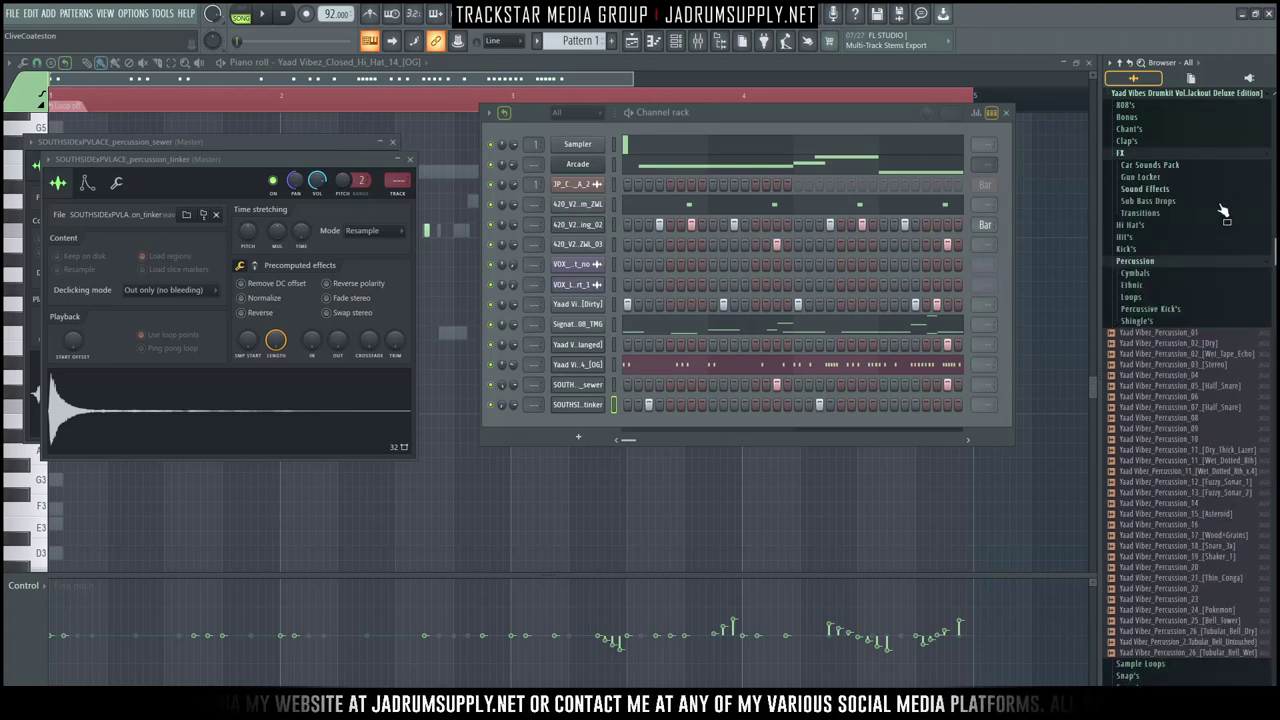
click(1145, 189)
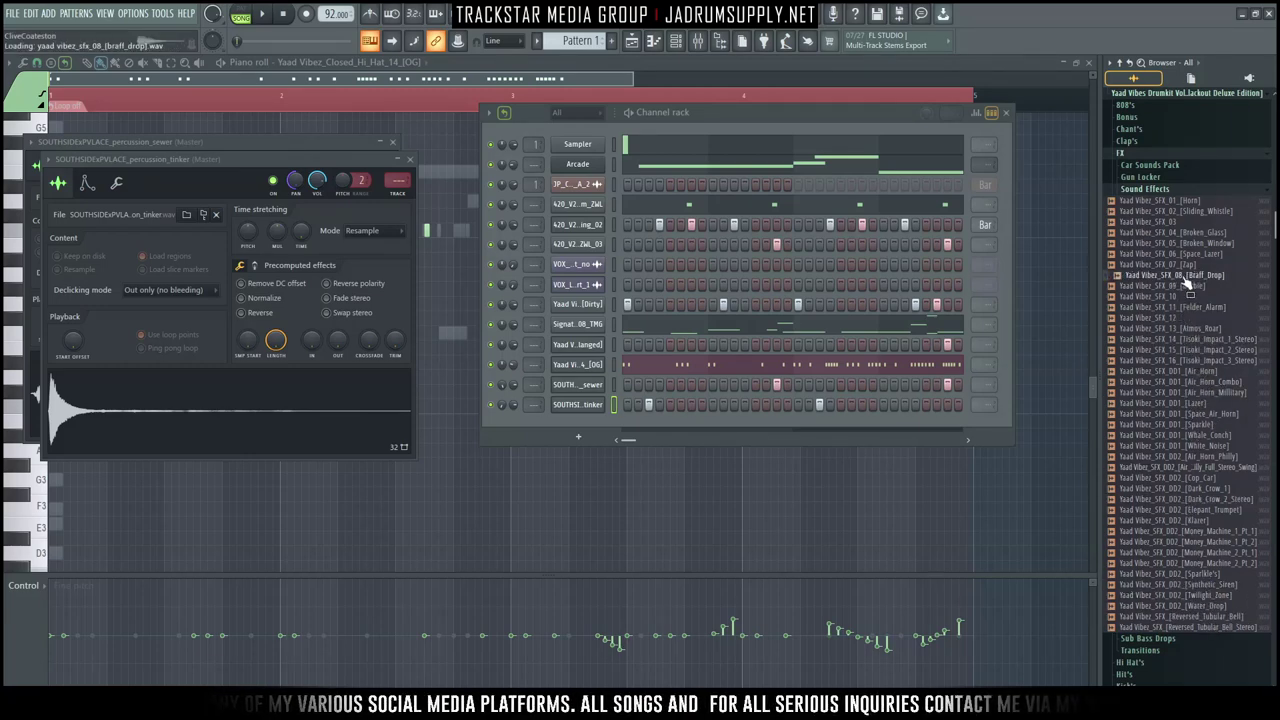
click(1144, 189)
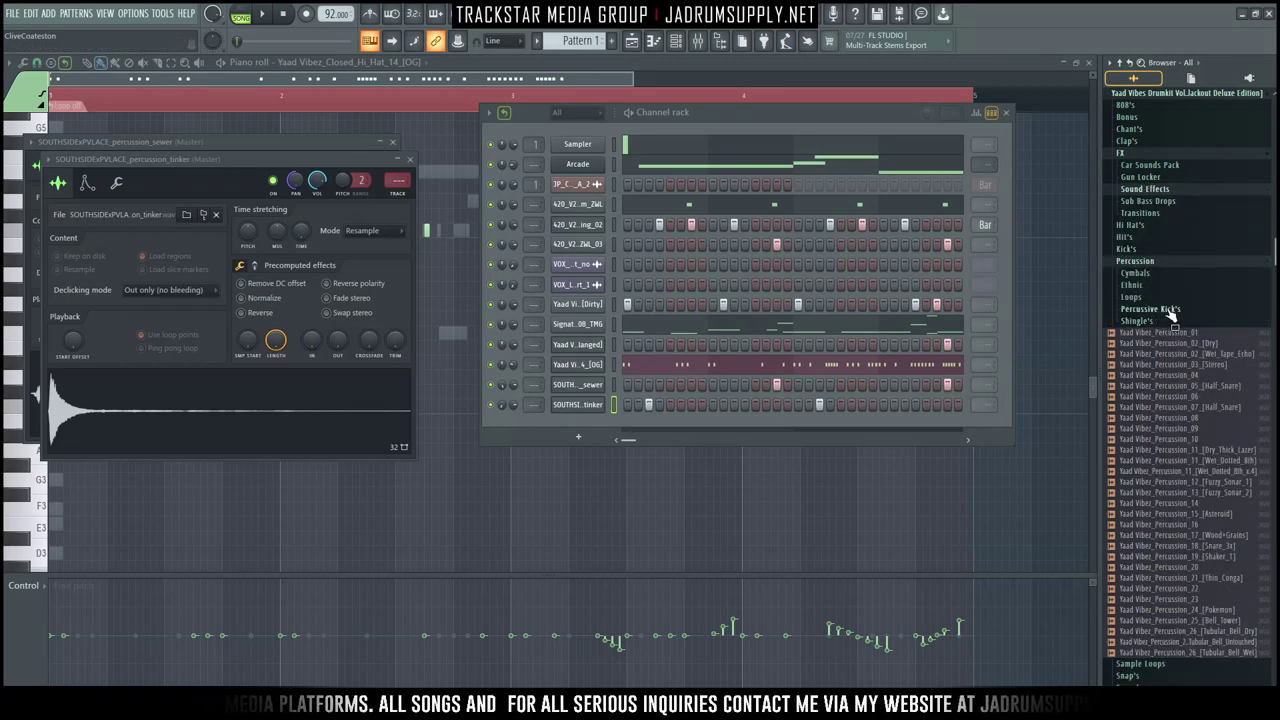
Step: Load Yaad Vibez_Percussion_12_[Fuzzy_Sonar_1] into a new channel, place a hit on step 1 and play the pattern
drag(1222, 496, 1226, 485)
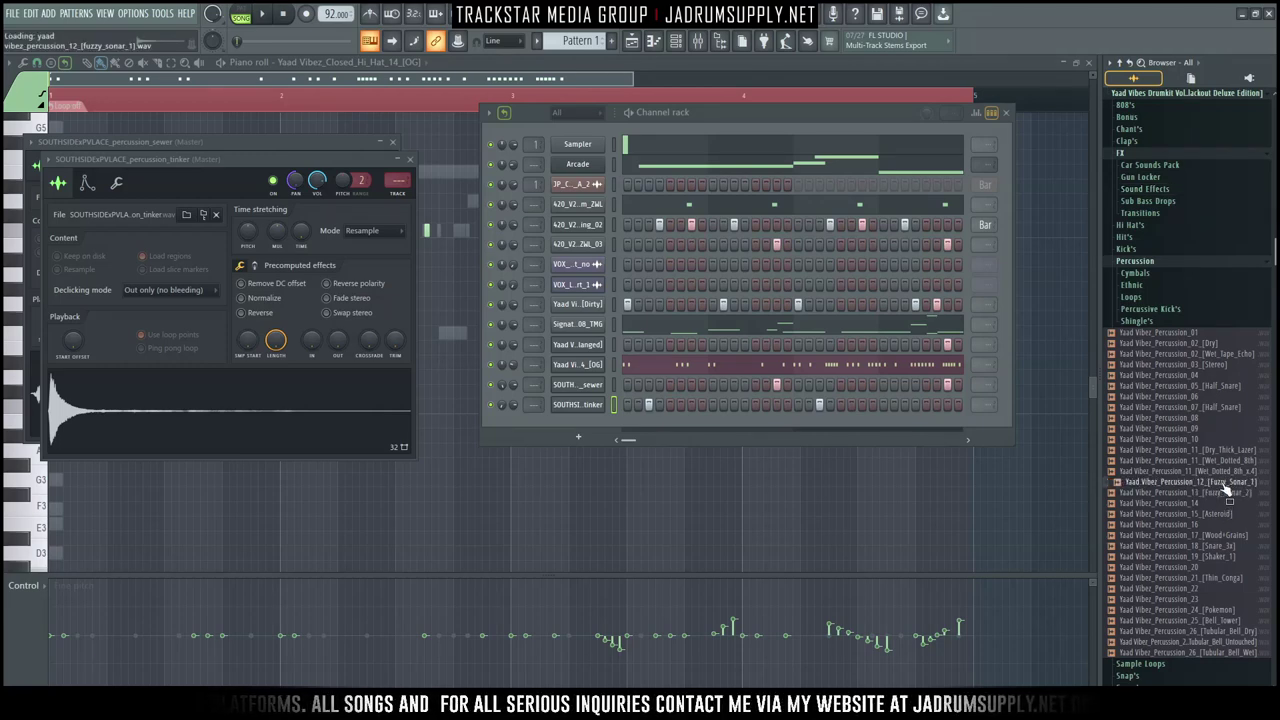
right_click(1198, 488)
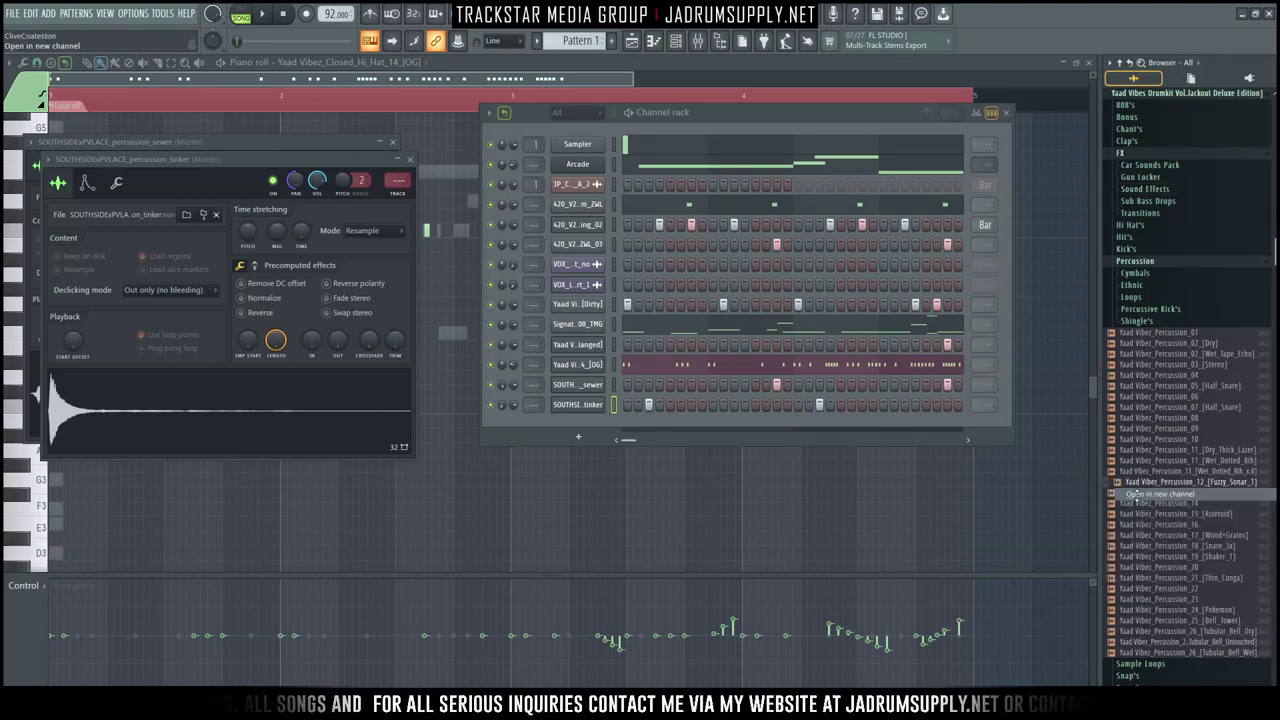
click(1150, 489)
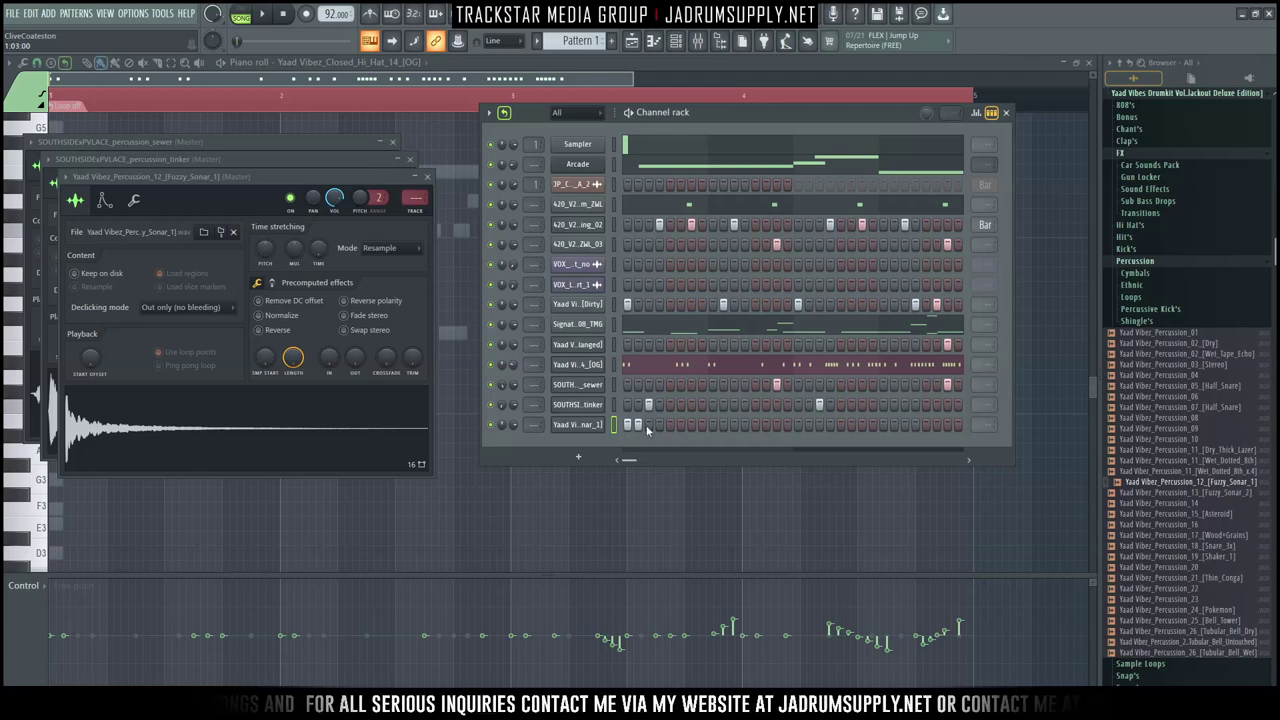
key(space)
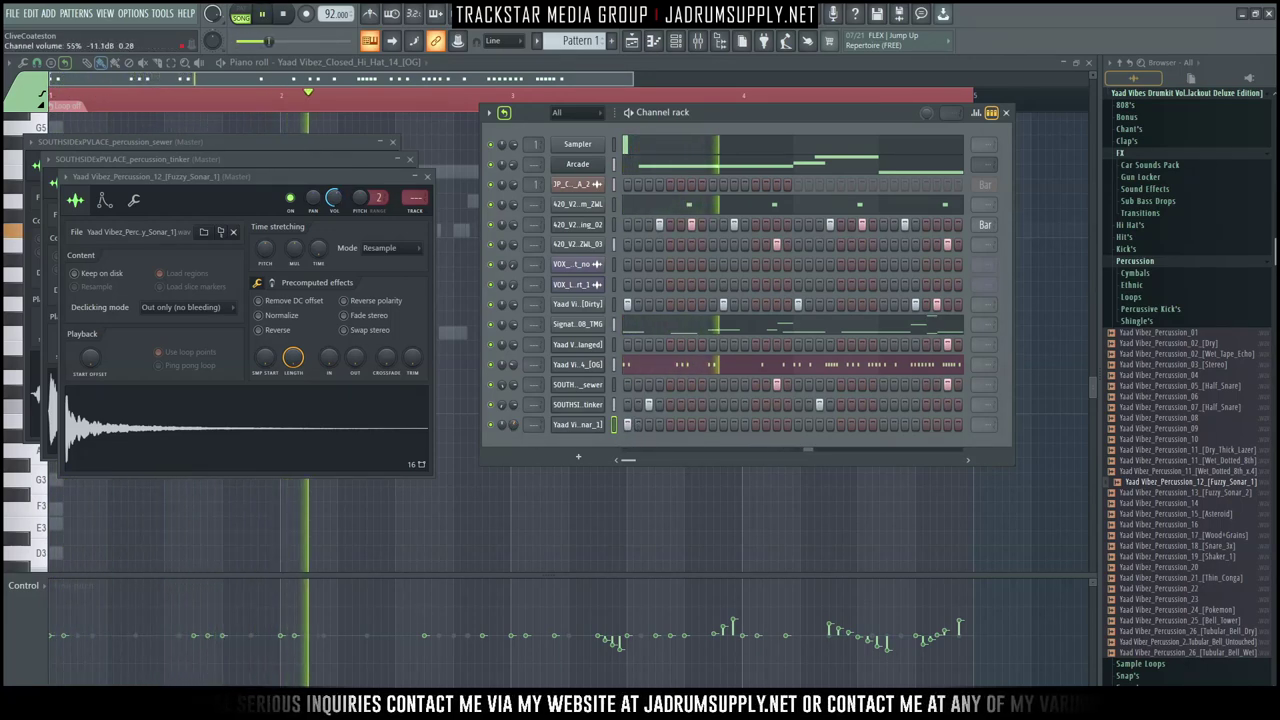
Step: Expand the Shingle's percussion folder and load Yaad Vibez_Percussion_03_[Stereo] into a new channel
click(1134, 321)
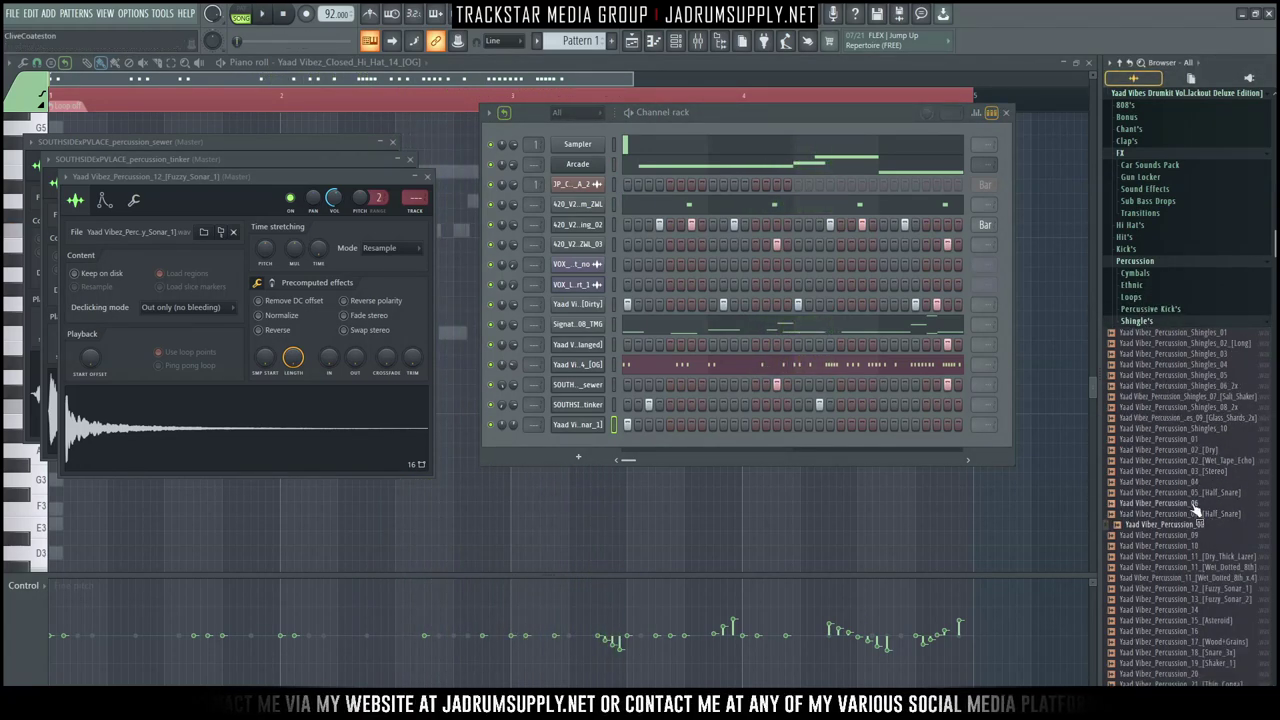
right_click(1202, 472)
click(1190, 485)
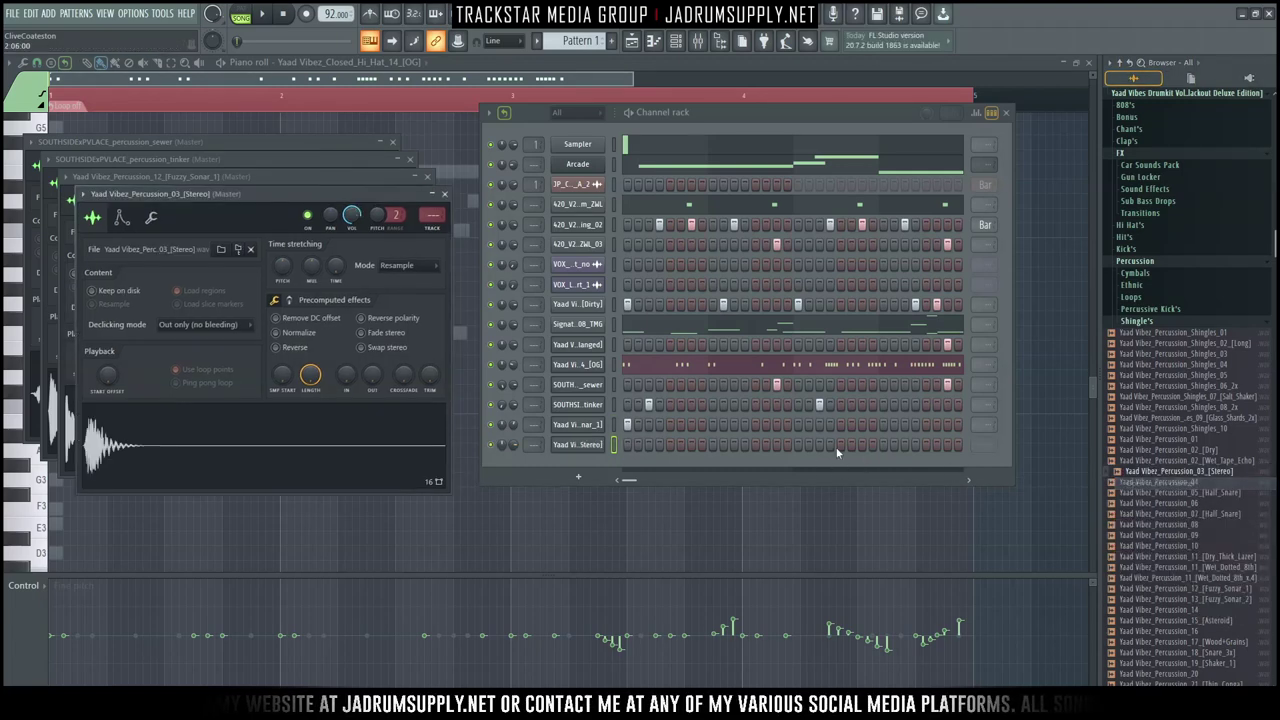
Step: Place hits for the Percussion_03_[Stereo] channel on steps 2, 8, 11, 16, 17, 18, 25, 29 and 32 while playing the pattern
click(639, 445)
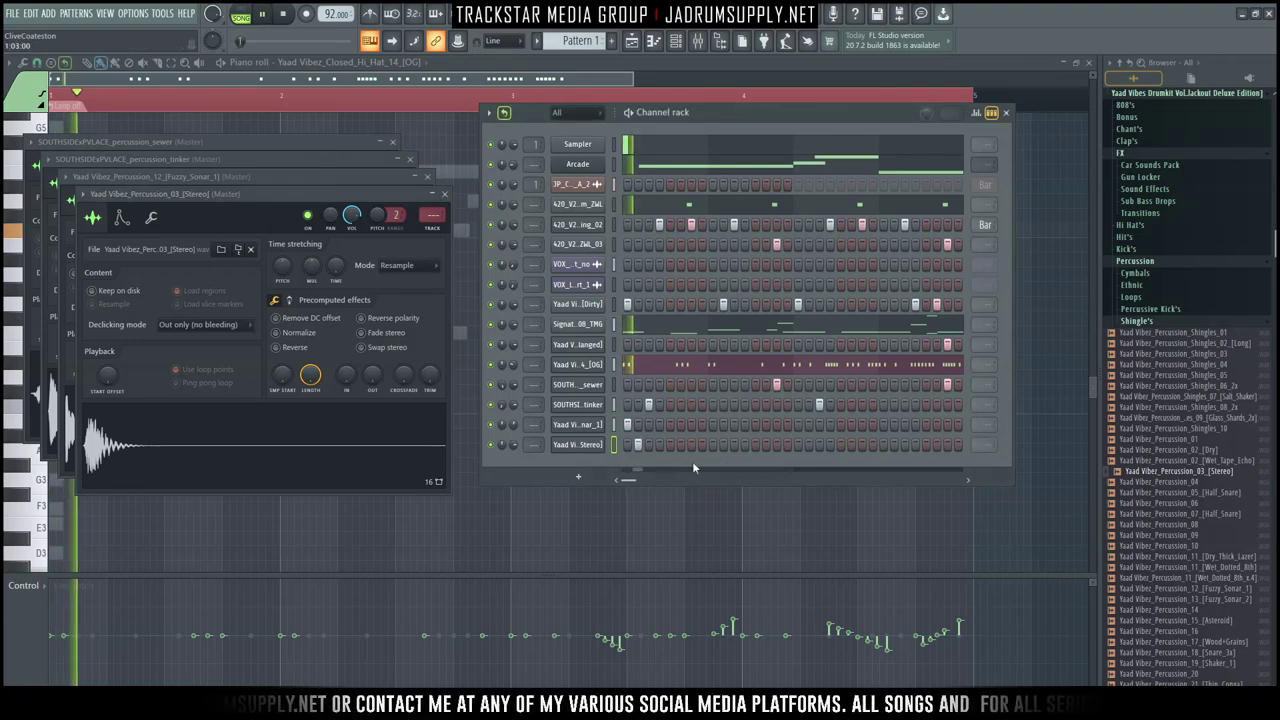
key(ctrl)
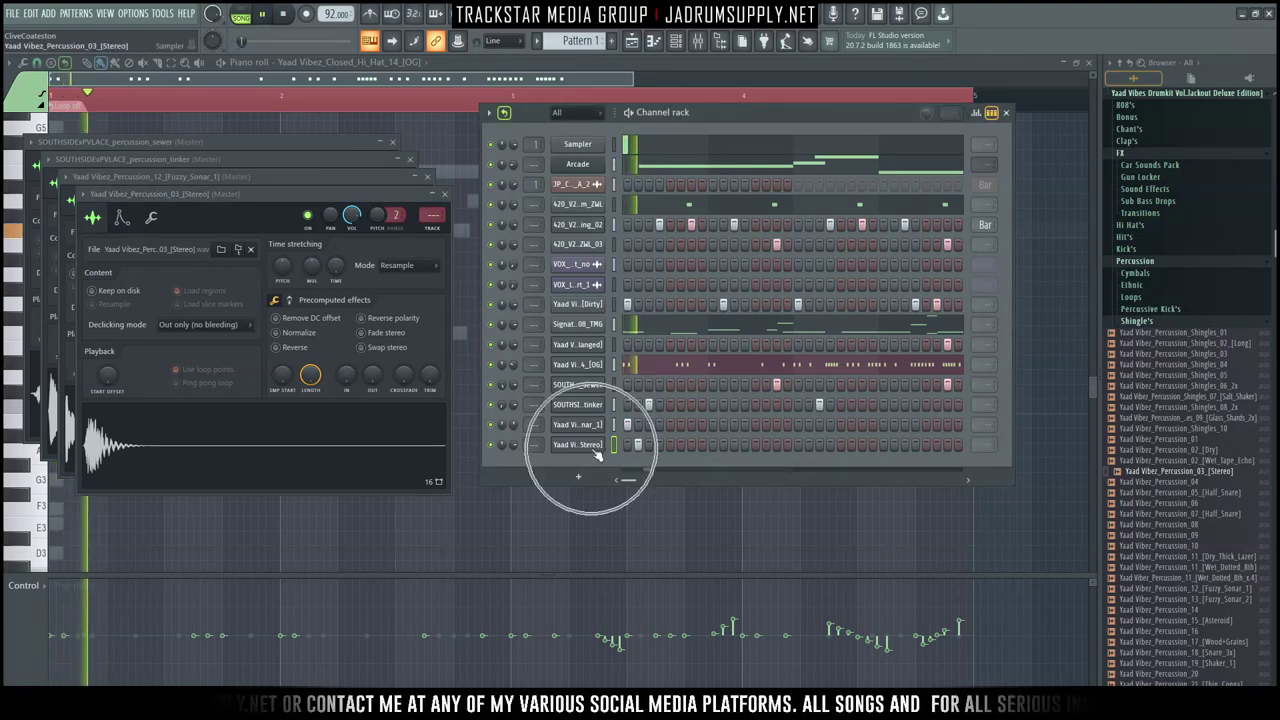
click(701, 445)
click(733, 445)
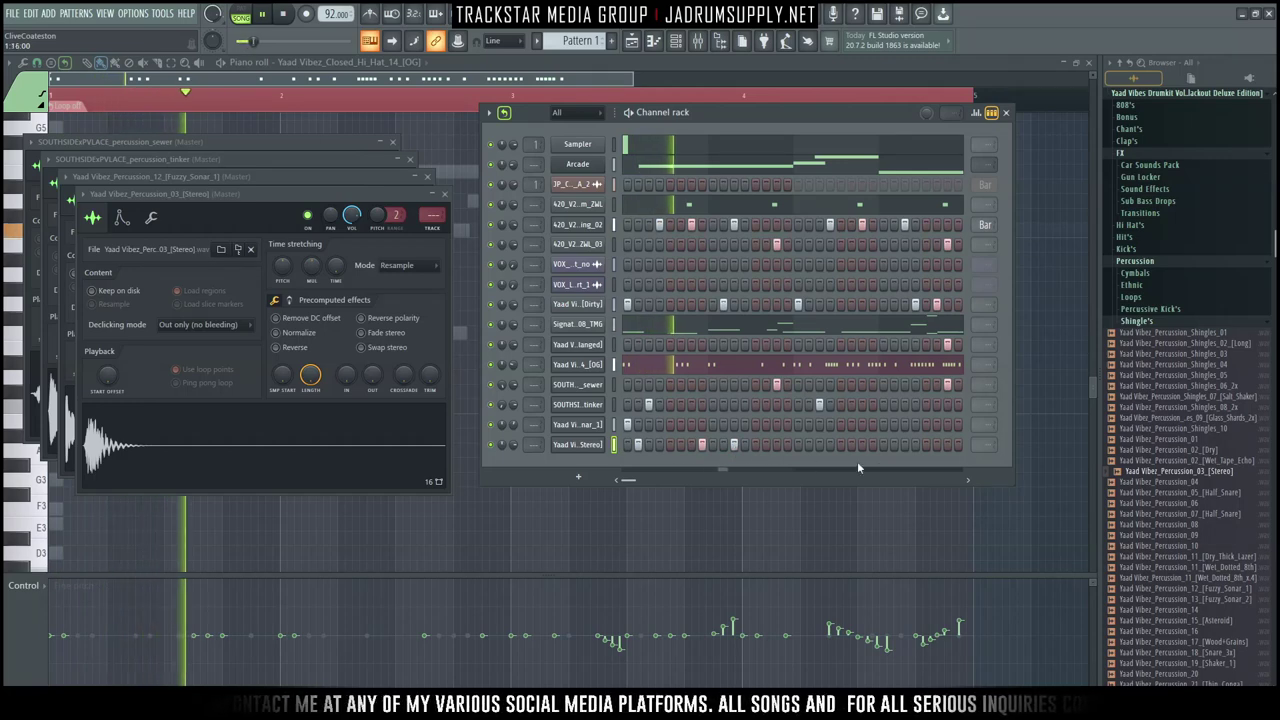
drag(787, 445, 809, 447)
click(883, 445)
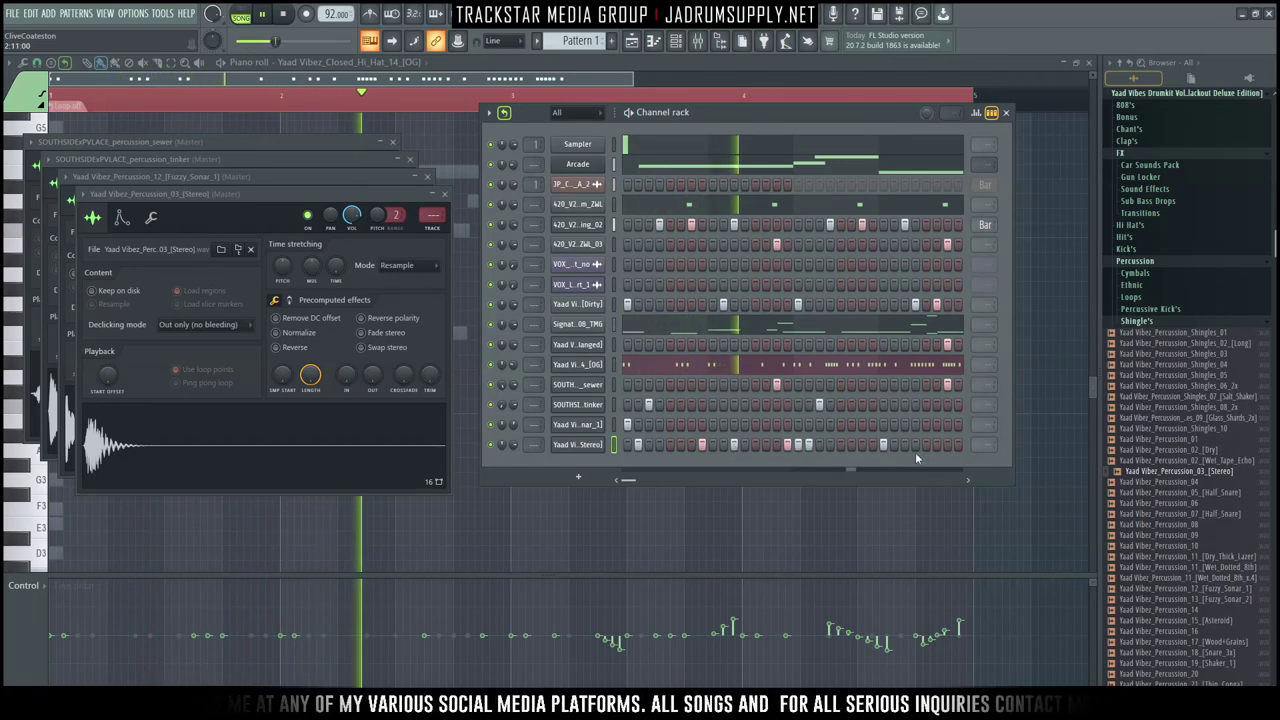
click(925, 445)
click(957, 445)
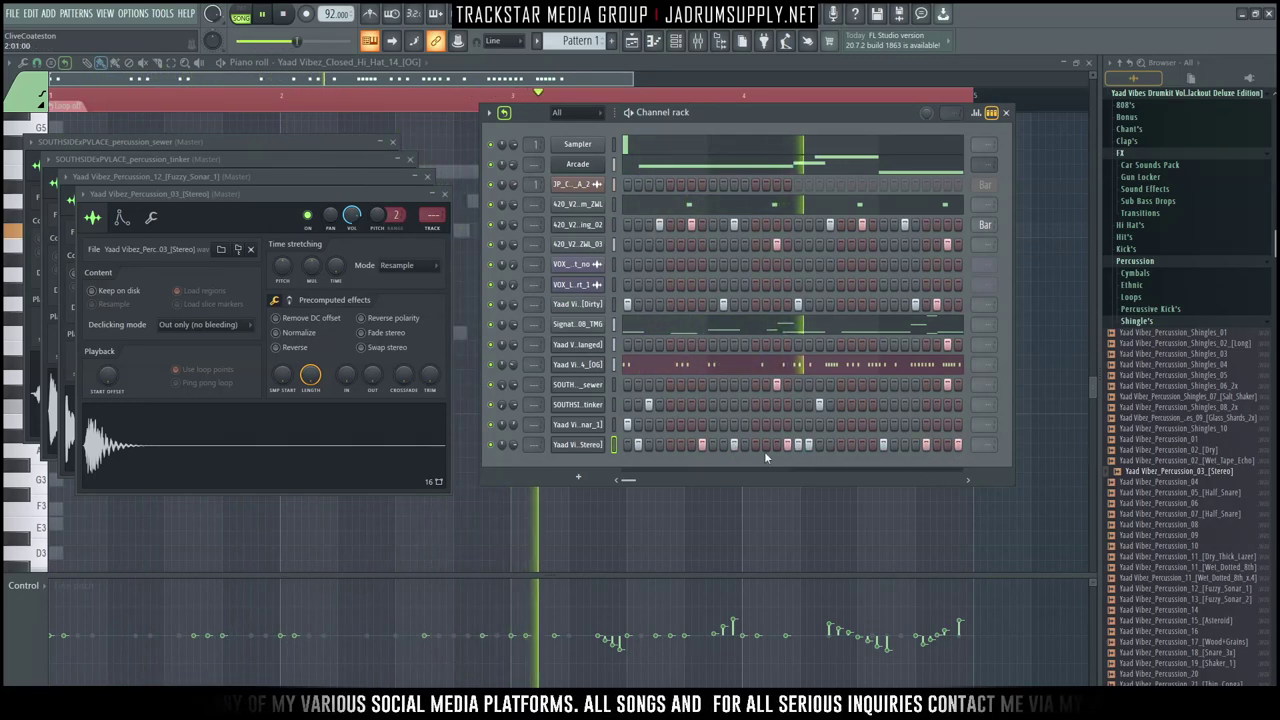
Step: Set the step loop to Bar for the Percussion_03_[Stereo], sewer, Fuzzy Sonar and tinker channels
click(562, 447)
click(978, 456)
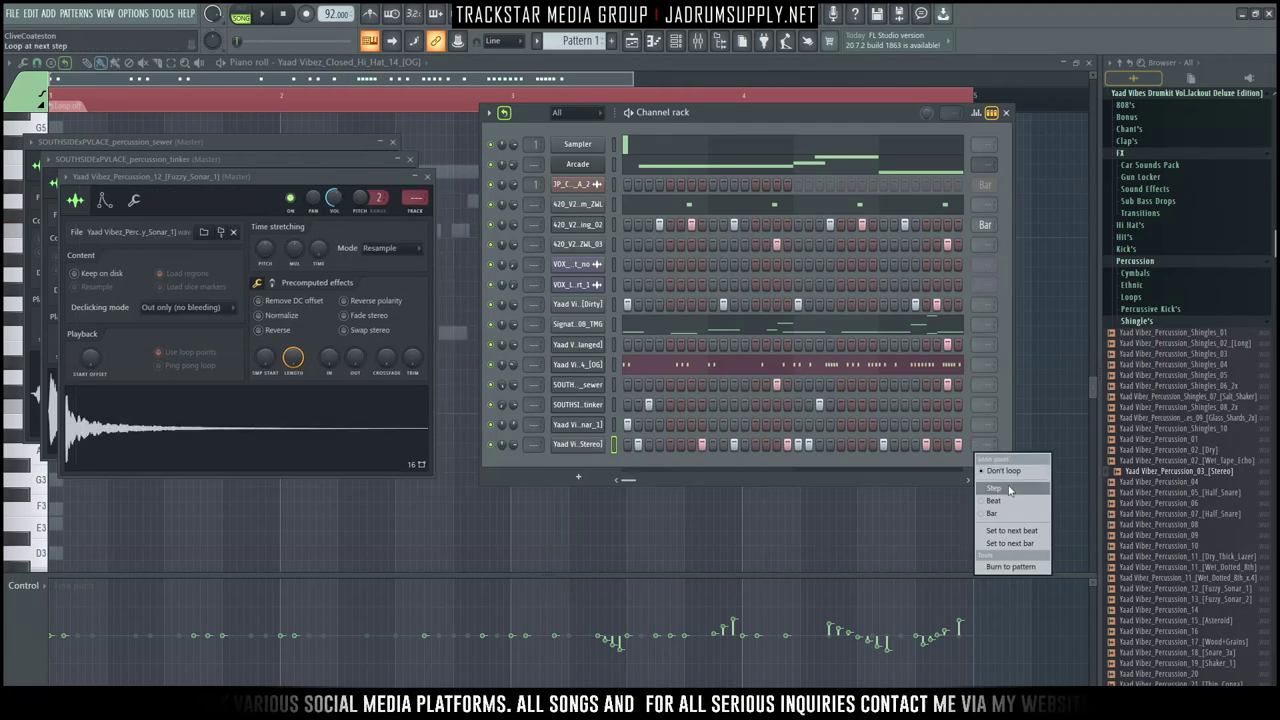
click(993, 513)
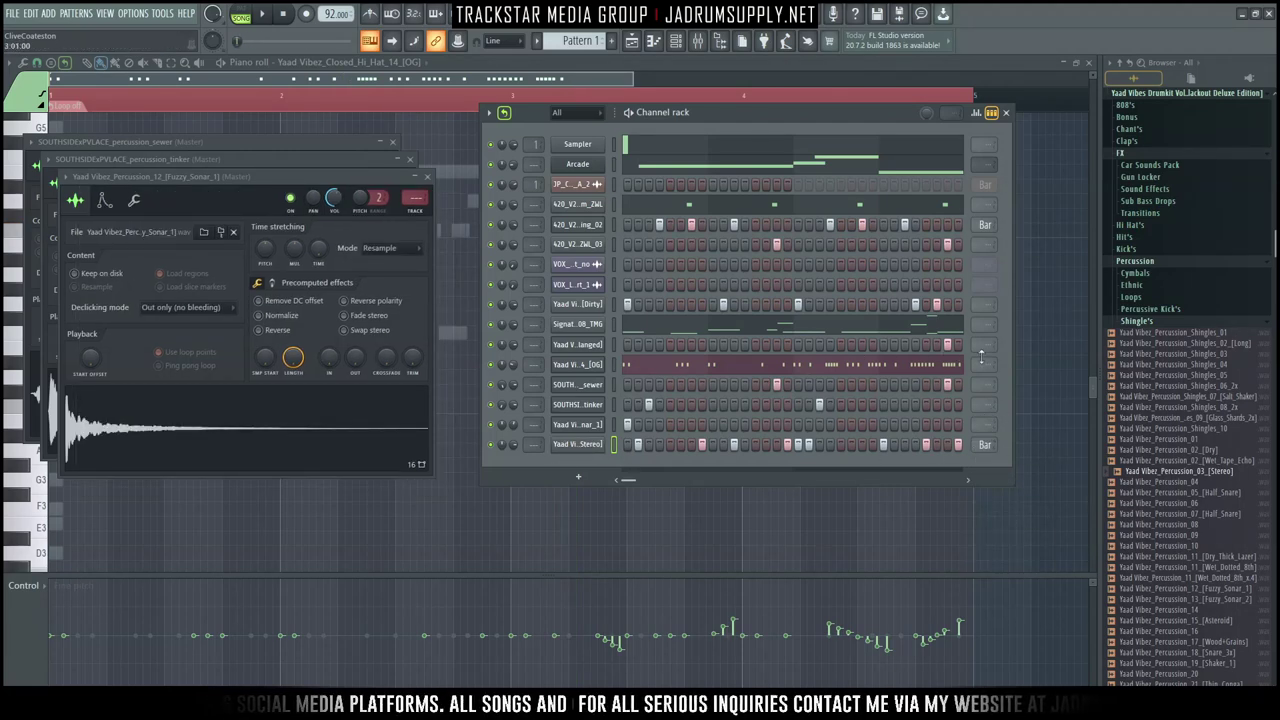
click(986, 388)
click(1010, 451)
click(984, 410)
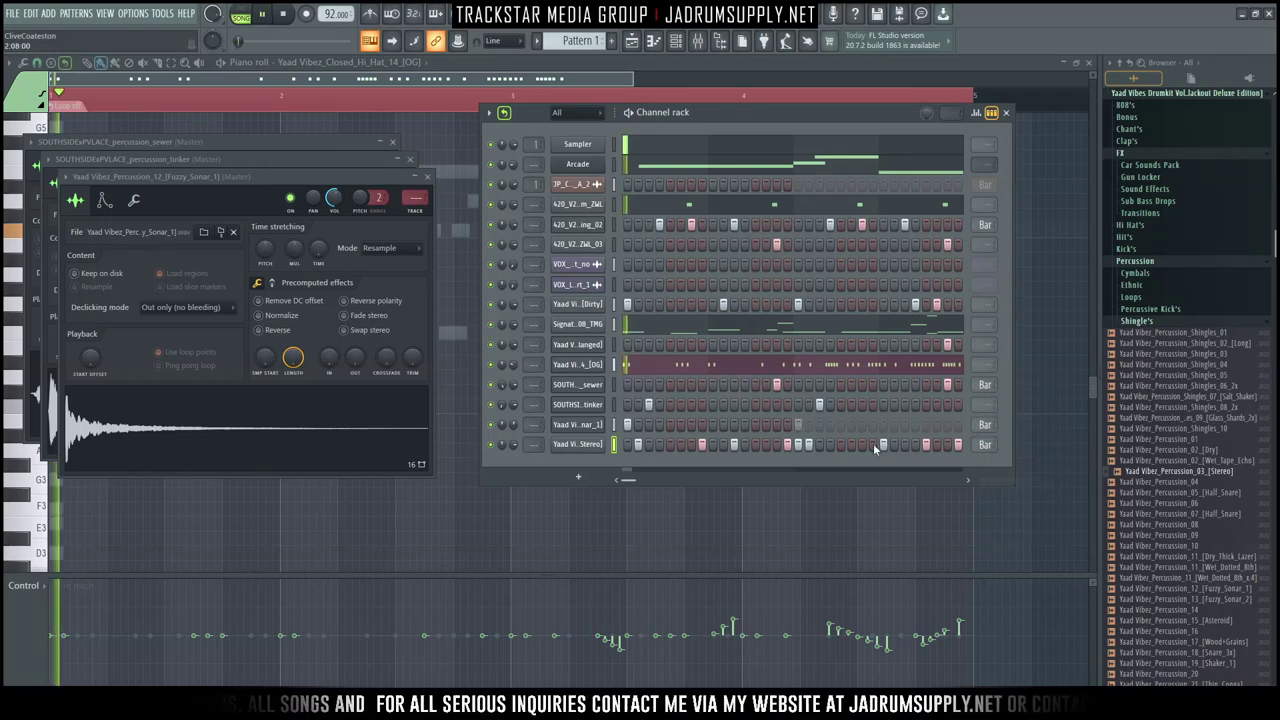
click(987, 404)
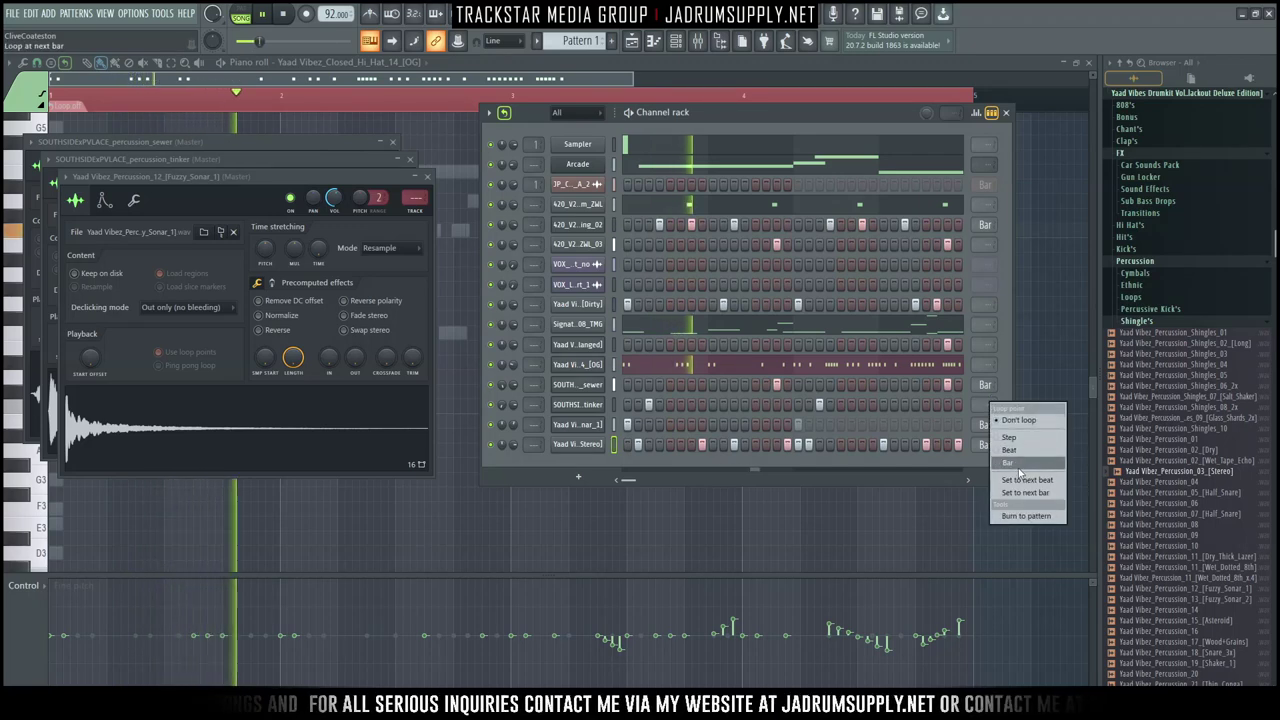
click(1010, 463)
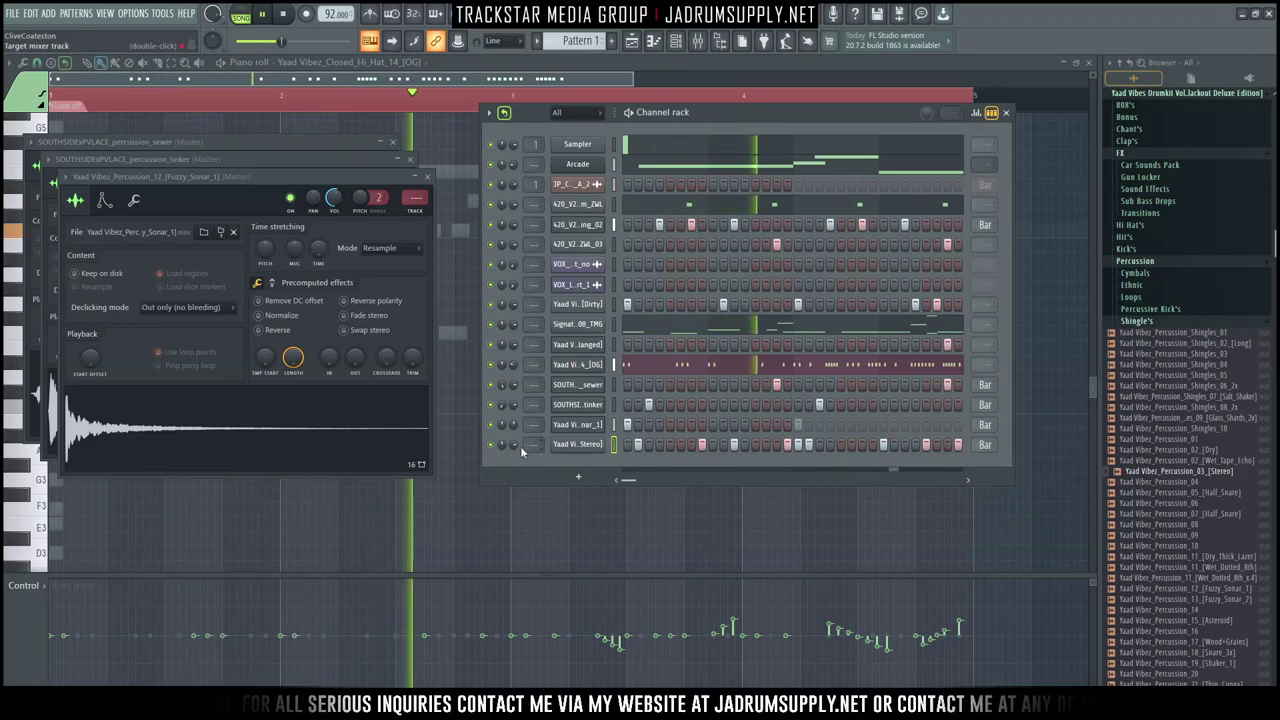
Step: Audition other Yaad Vibez percussion samples and replace the Percussion_03_[Stereo] channel's sample with Yaad Vibez_Percussion_23
click(1230, 493)
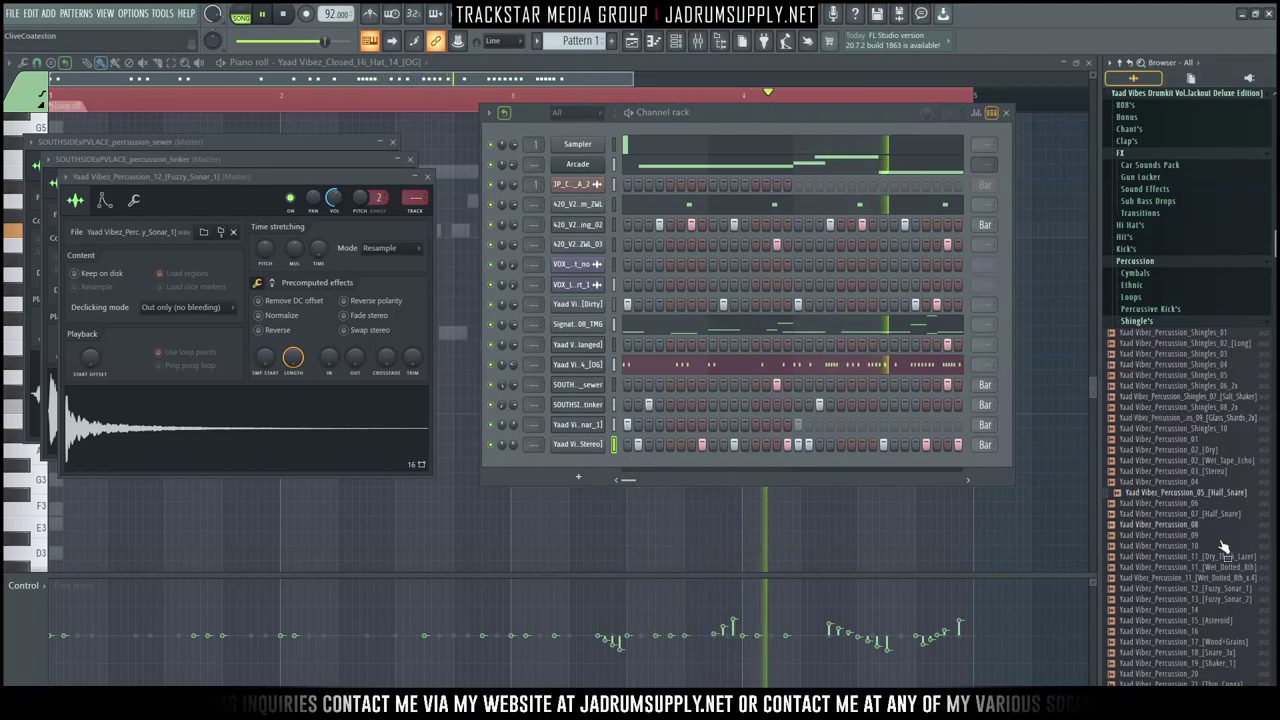
scroll(1220, 533, down, 2)
click(1180, 558)
click(1184, 609)
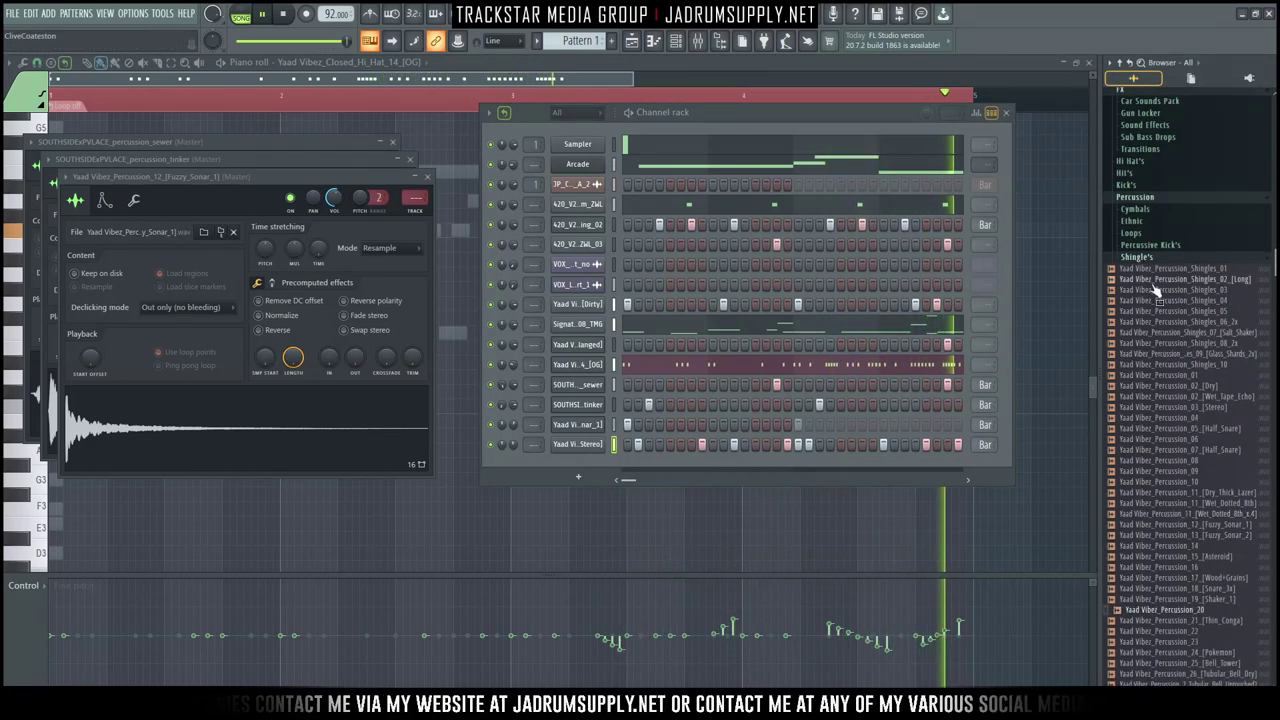
click(1190, 407)
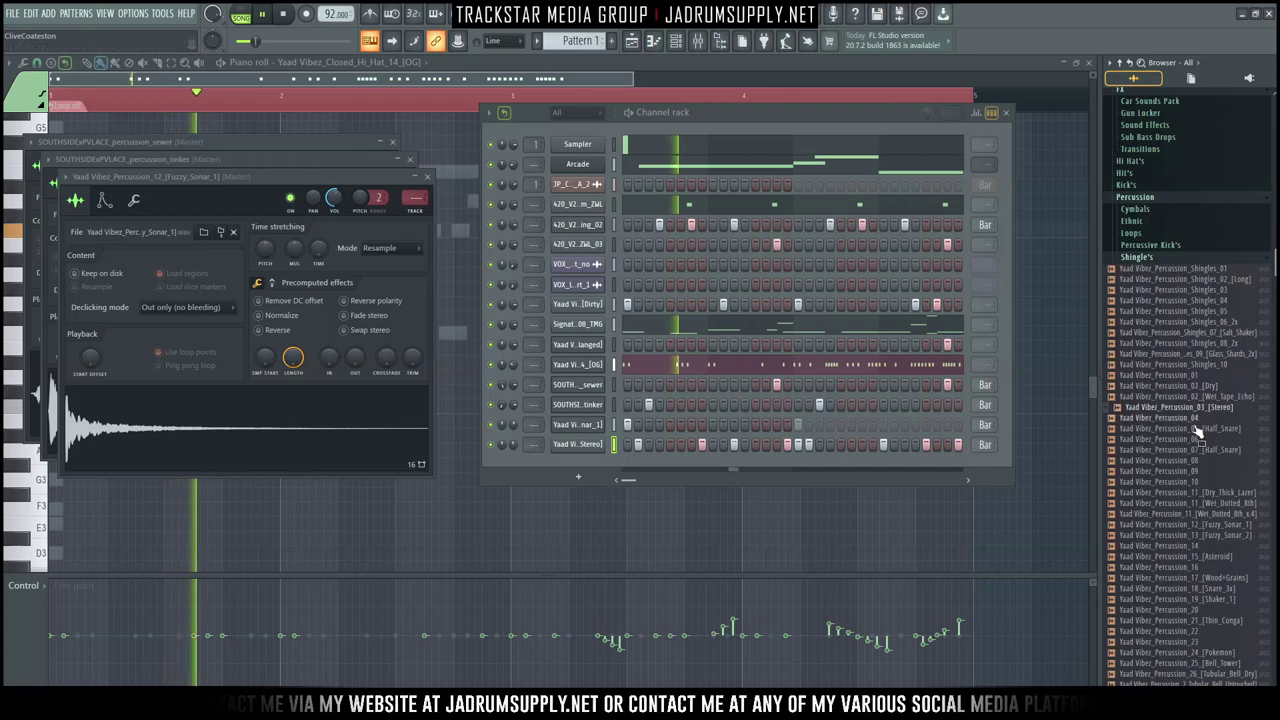
click(1190, 673)
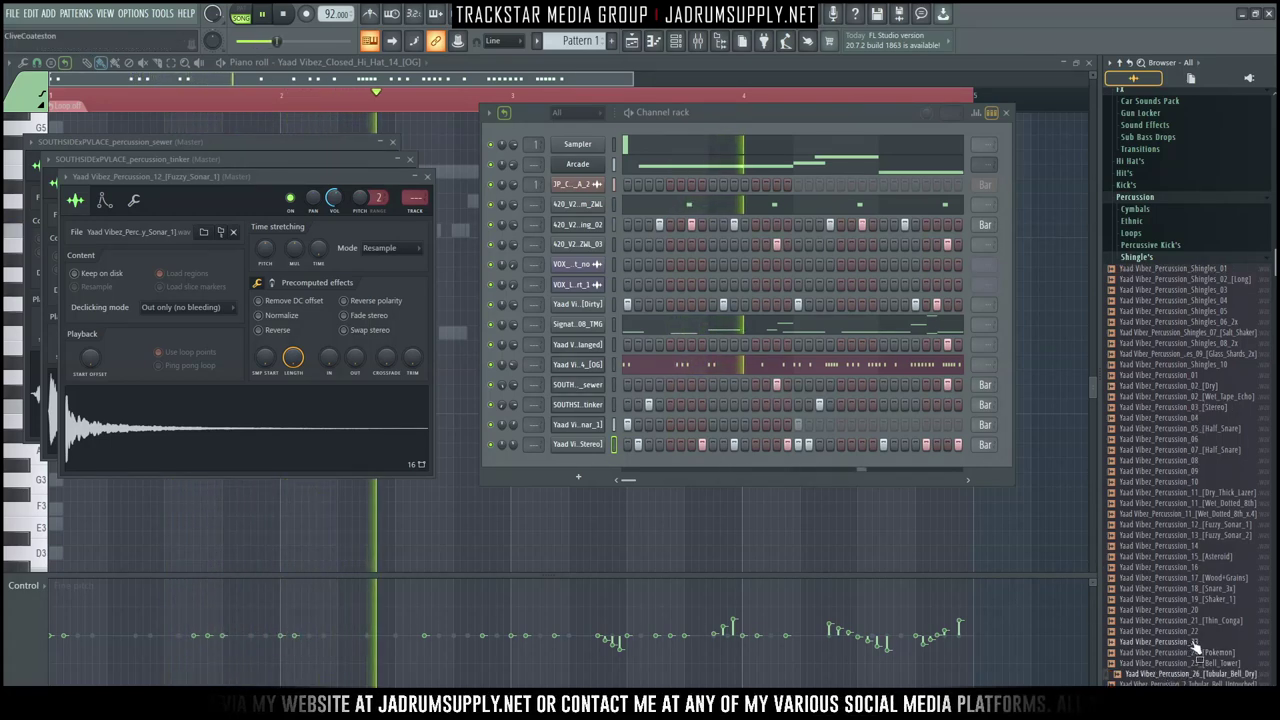
click(1194, 641)
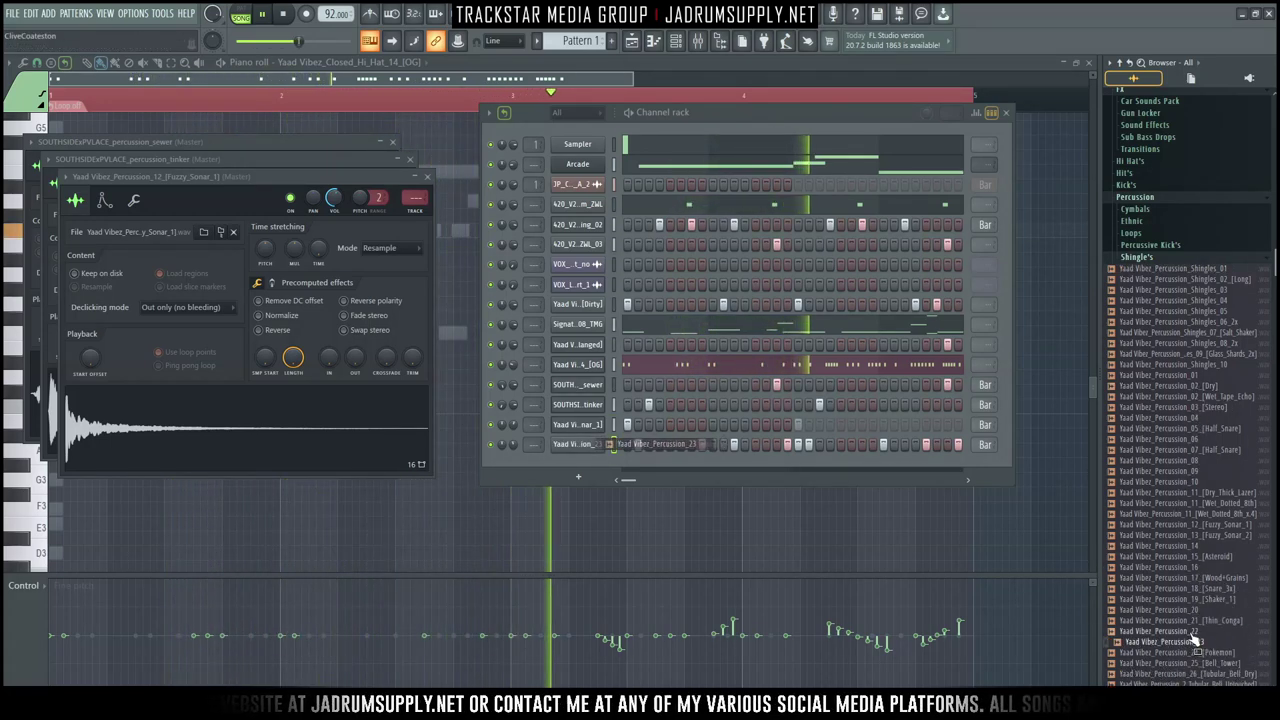
Step: Rebalance the channel volumes, turning down the Fuzzy Sonar, sewer and Arcade channels
click(515, 445)
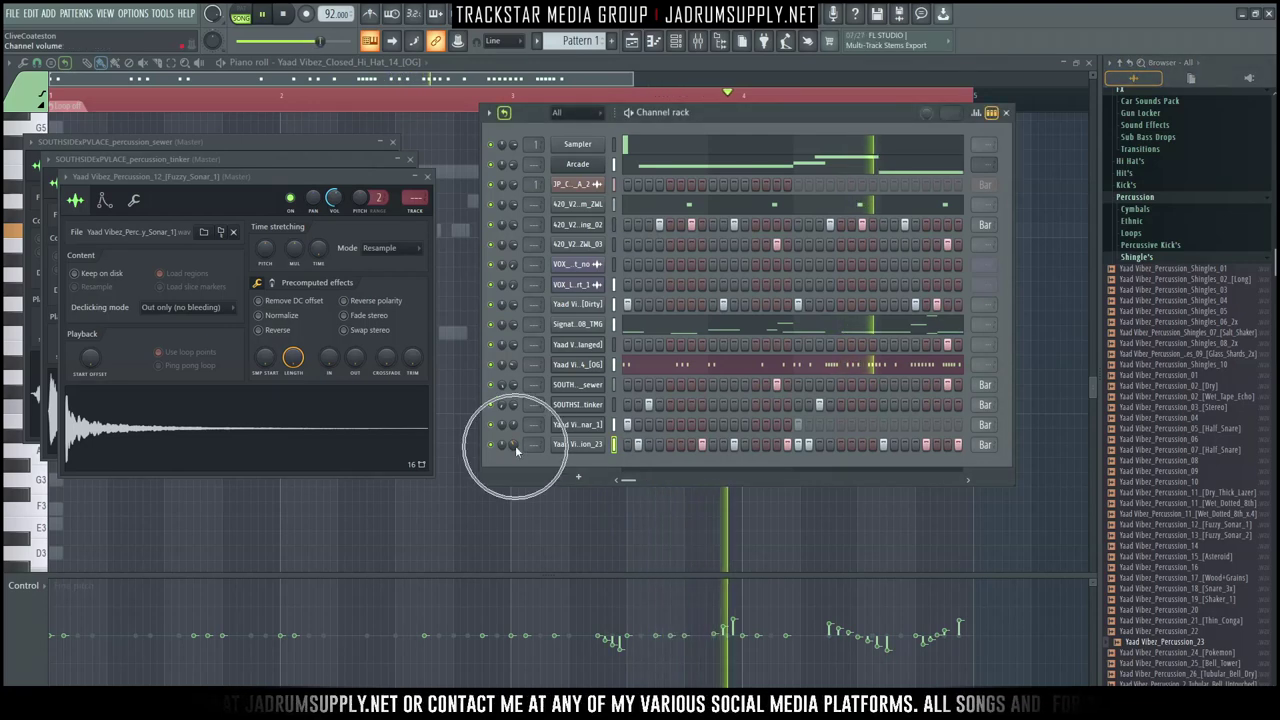
drag(514, 424, 514, 434)
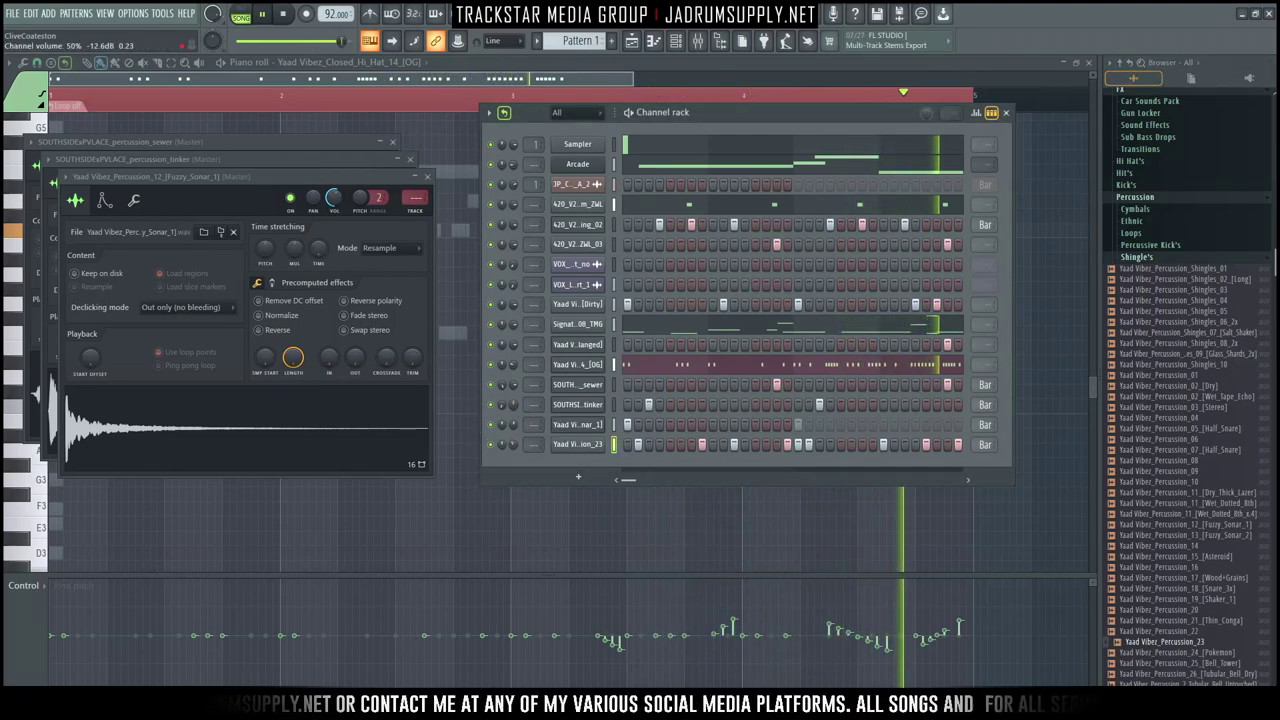
drag(513, 384, 513, 418)
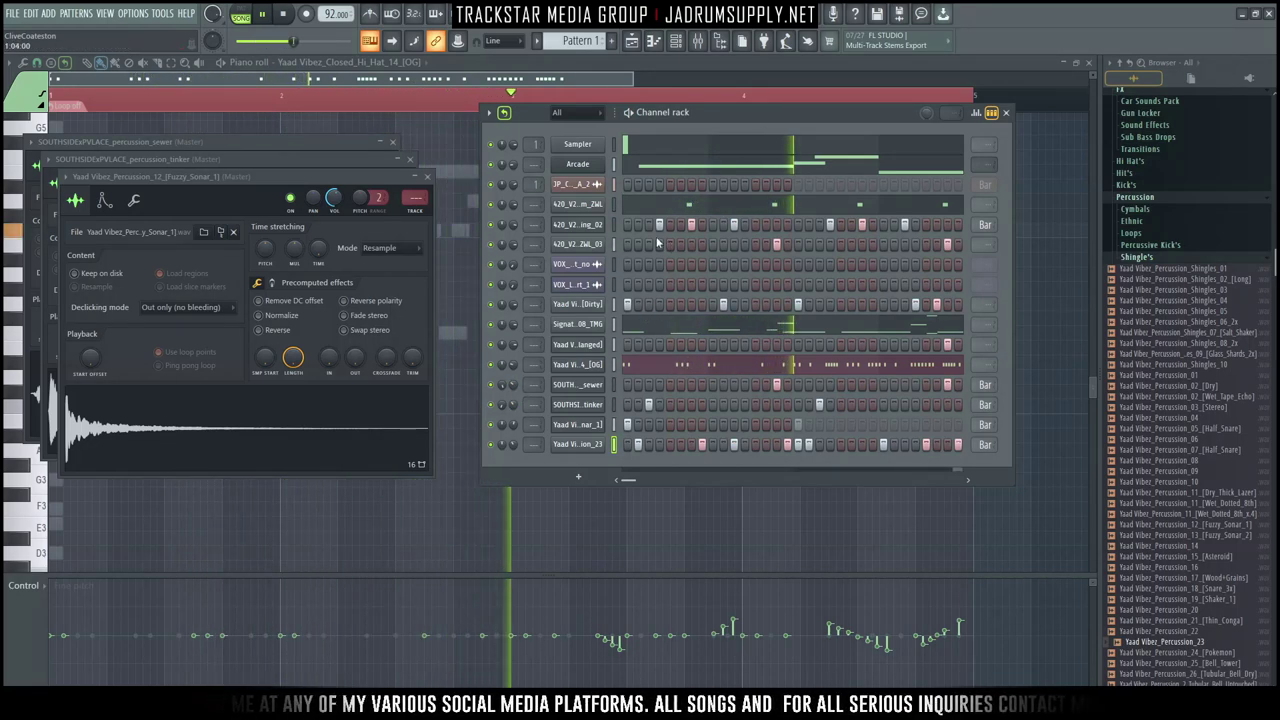
drag(513, 164, 513, 180)
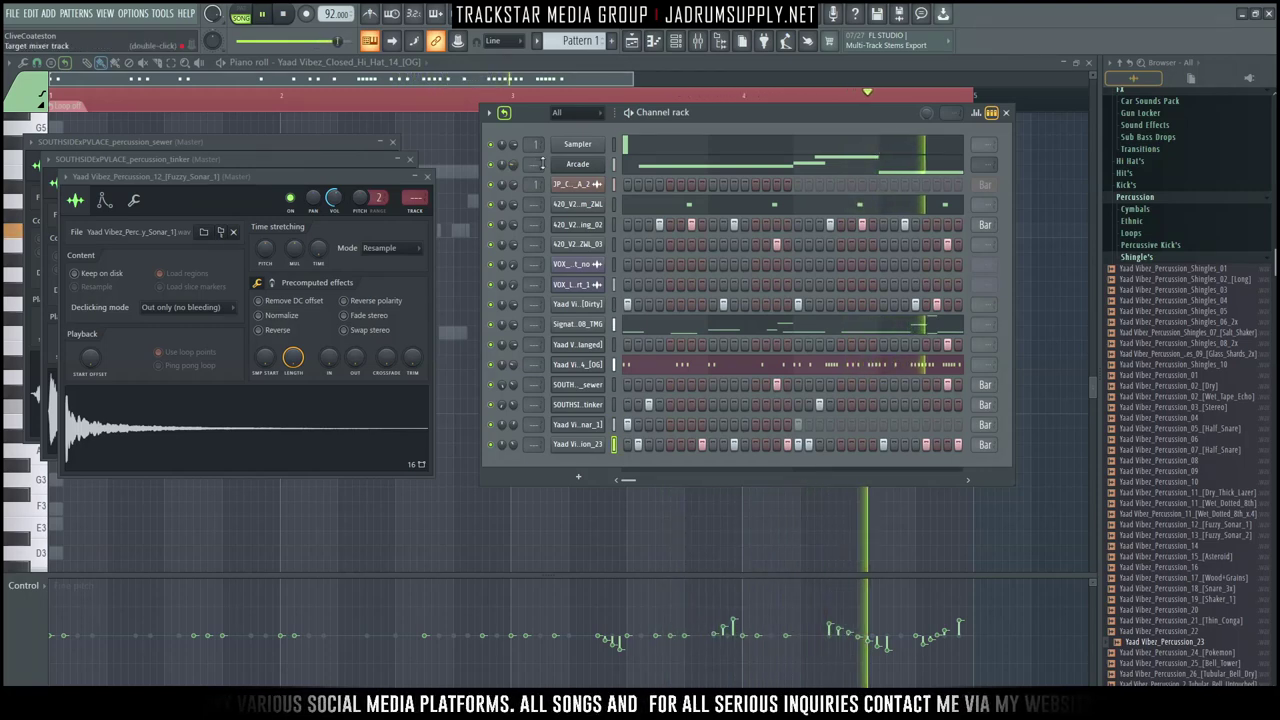
drag(514, 164, 514, 162)
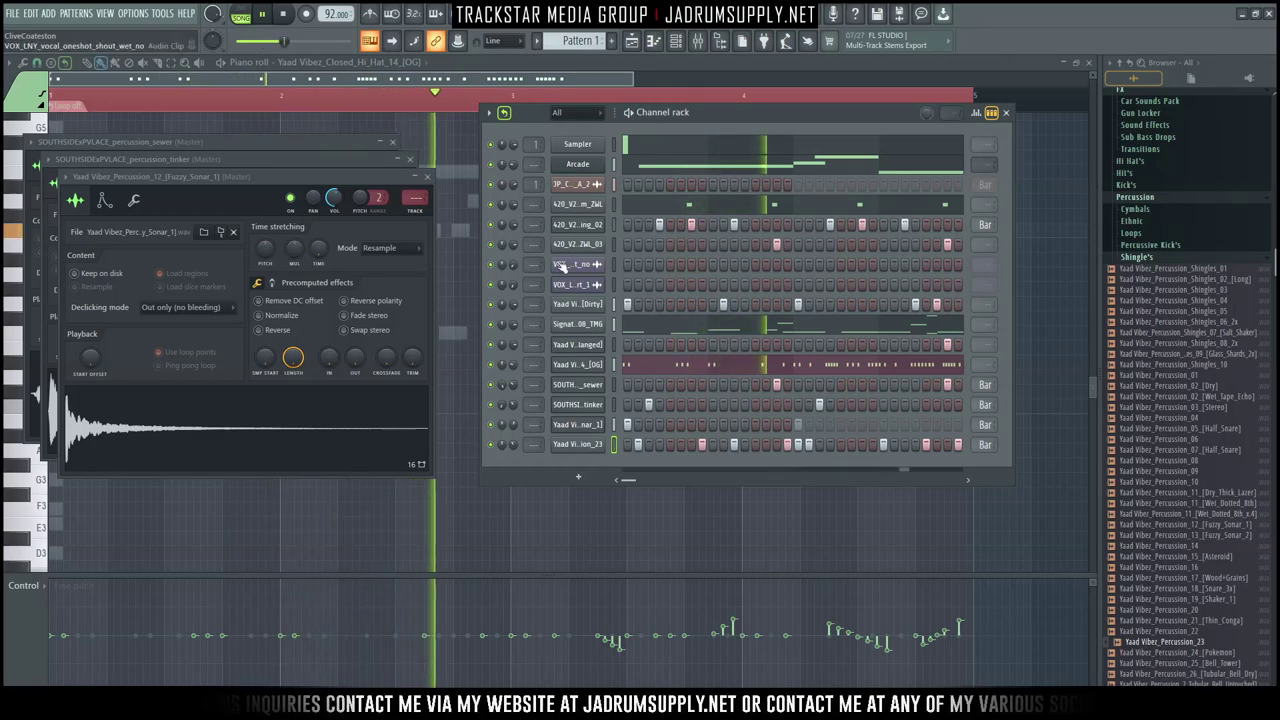
Step: Save the Arcade channel's current kit as a user kit named Clandestine (Attomatic)
click(606, 164)
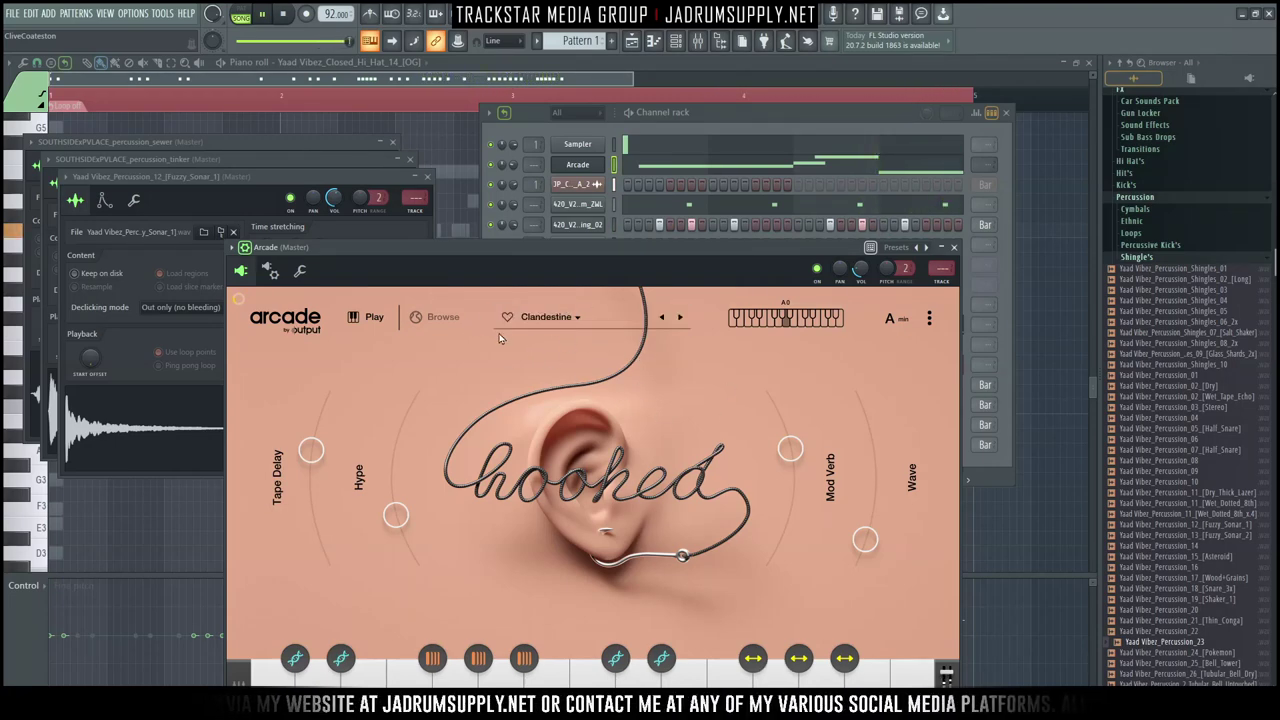
click(577, 318)
click(852, 318)
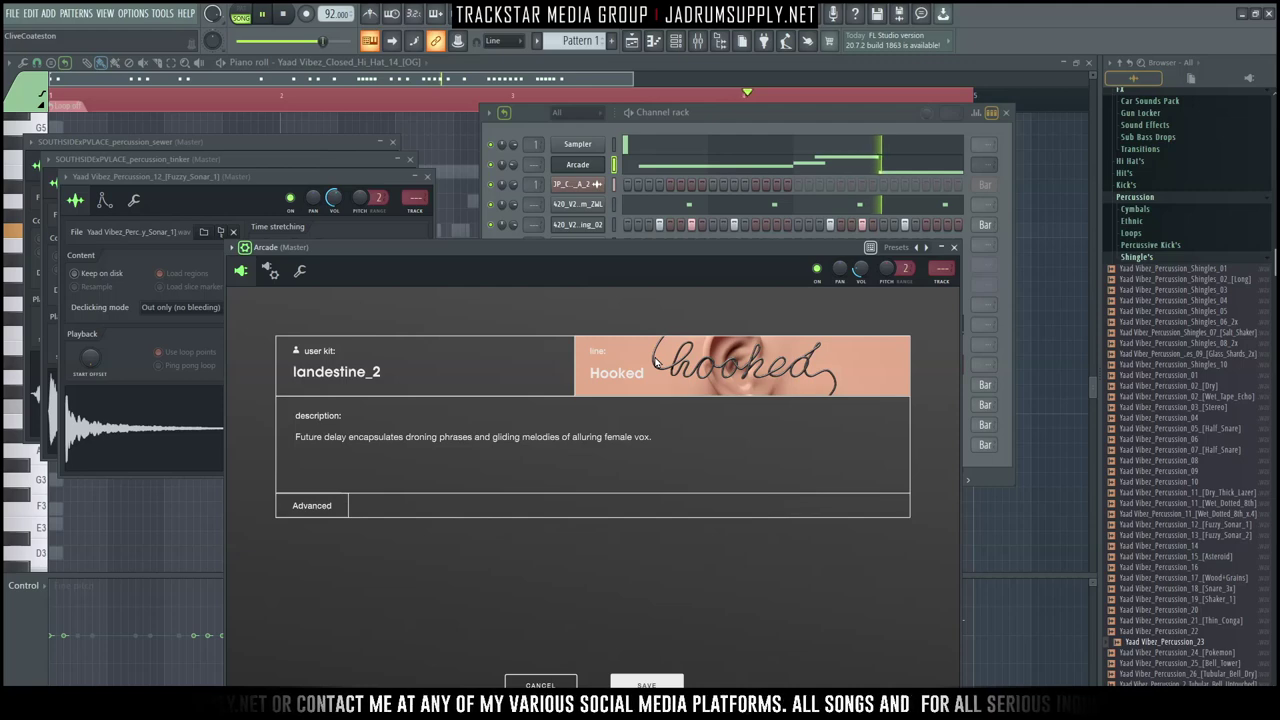
key(BackSpace)
key(BackSpace)
text(())
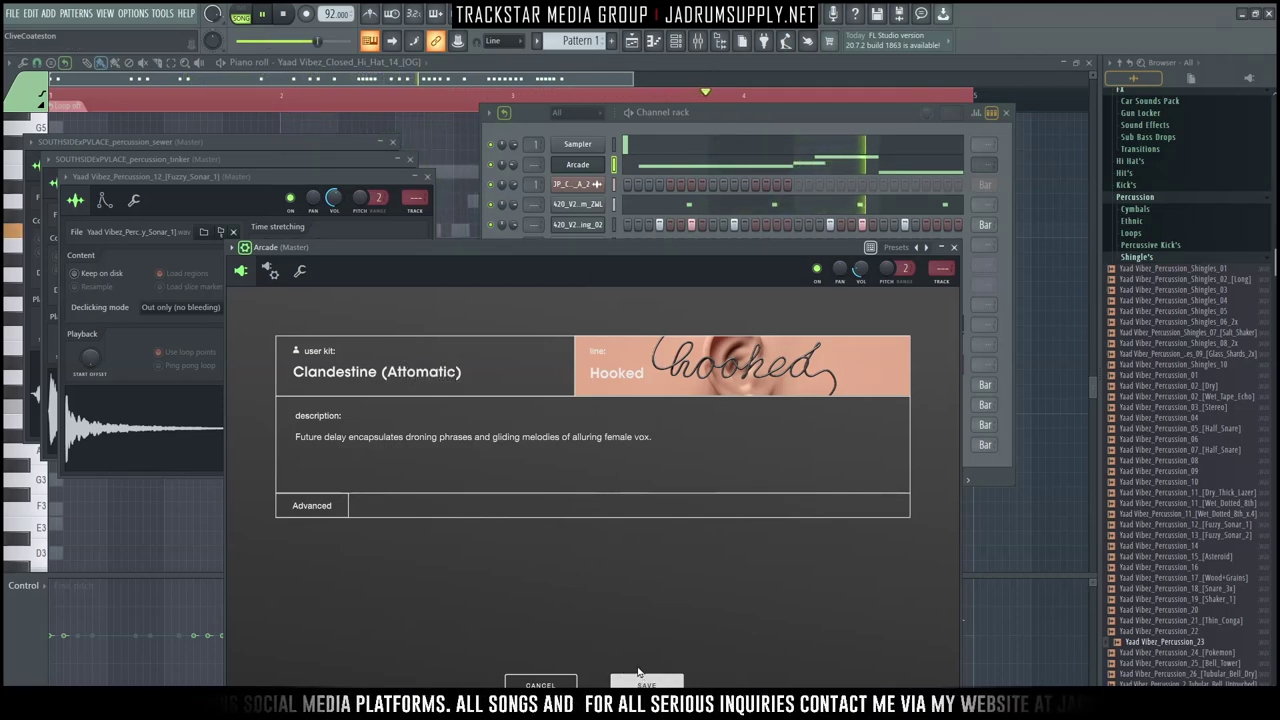
click(640, 679)
Step: Clone the Arcade channel and reposition the clone's plugin window
right_click(585, 184)
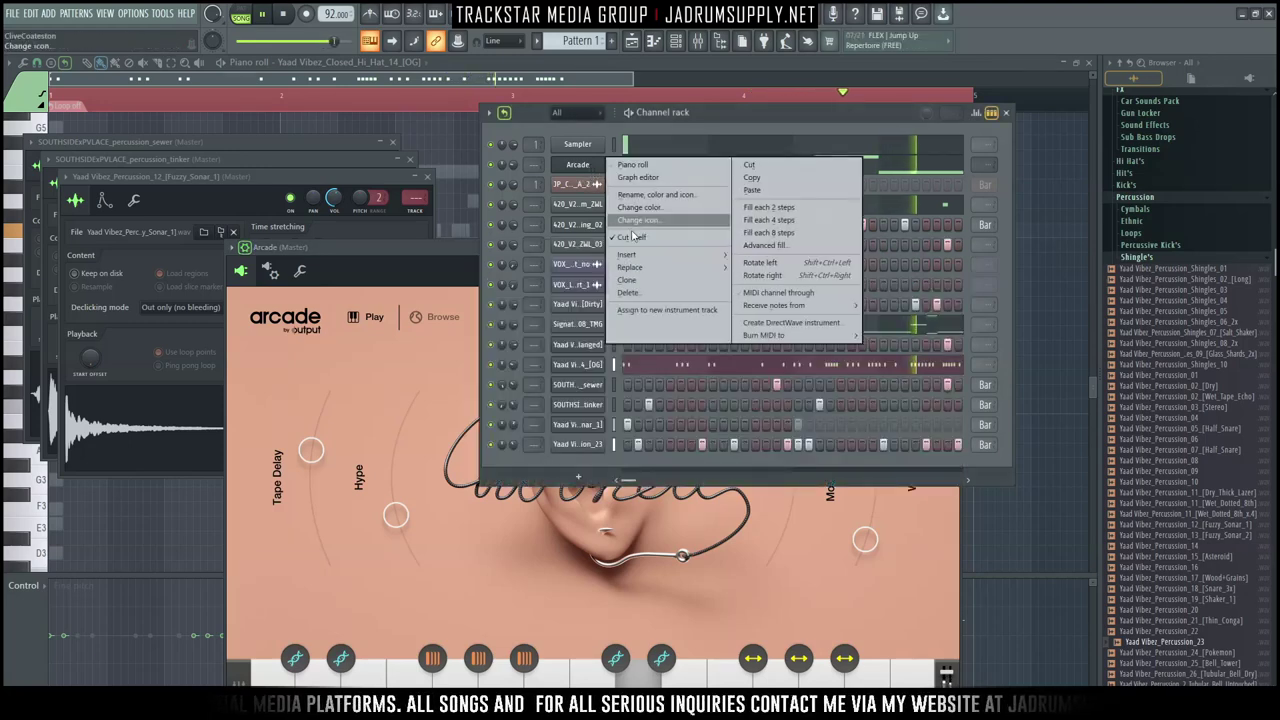
click(638, 282)
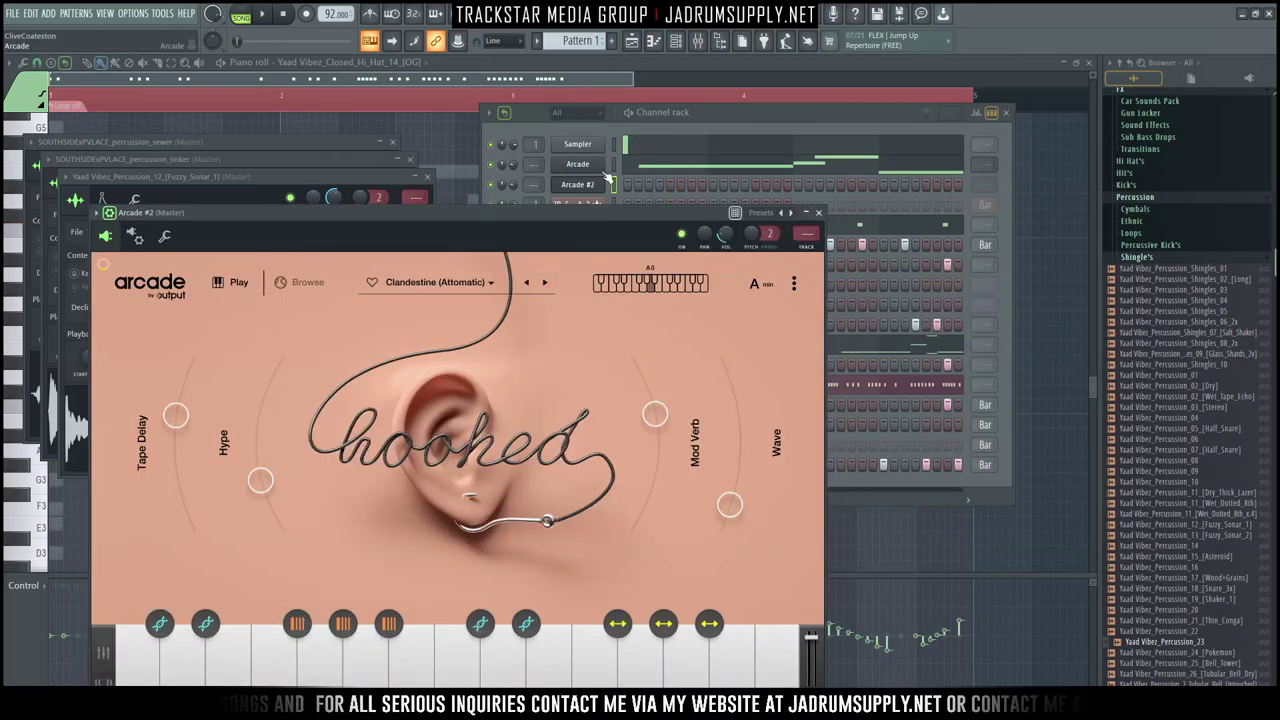
drag(589, 212, 550, 144)
Step: Load the Retro Tongues kit into the cloned Arcade and replace it with the Breathtaking kit
click(264, 214)
scroll(560, 410, down, 2)
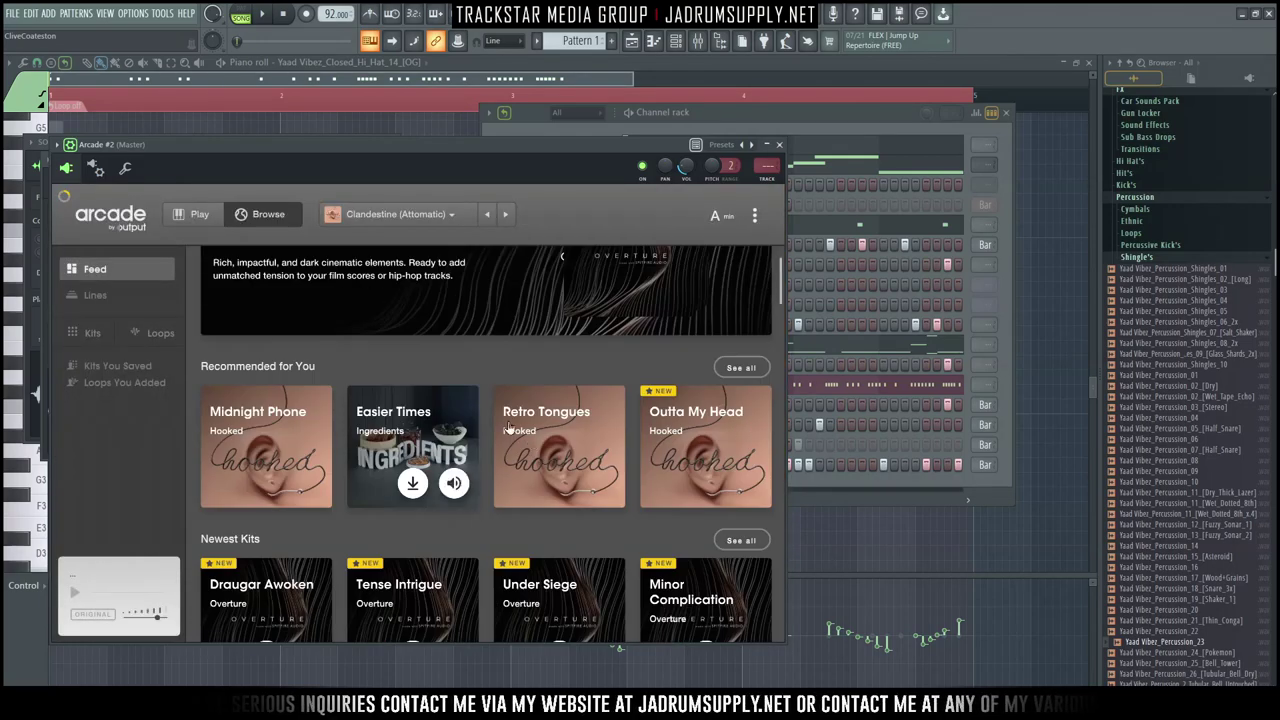
click(601, 435)
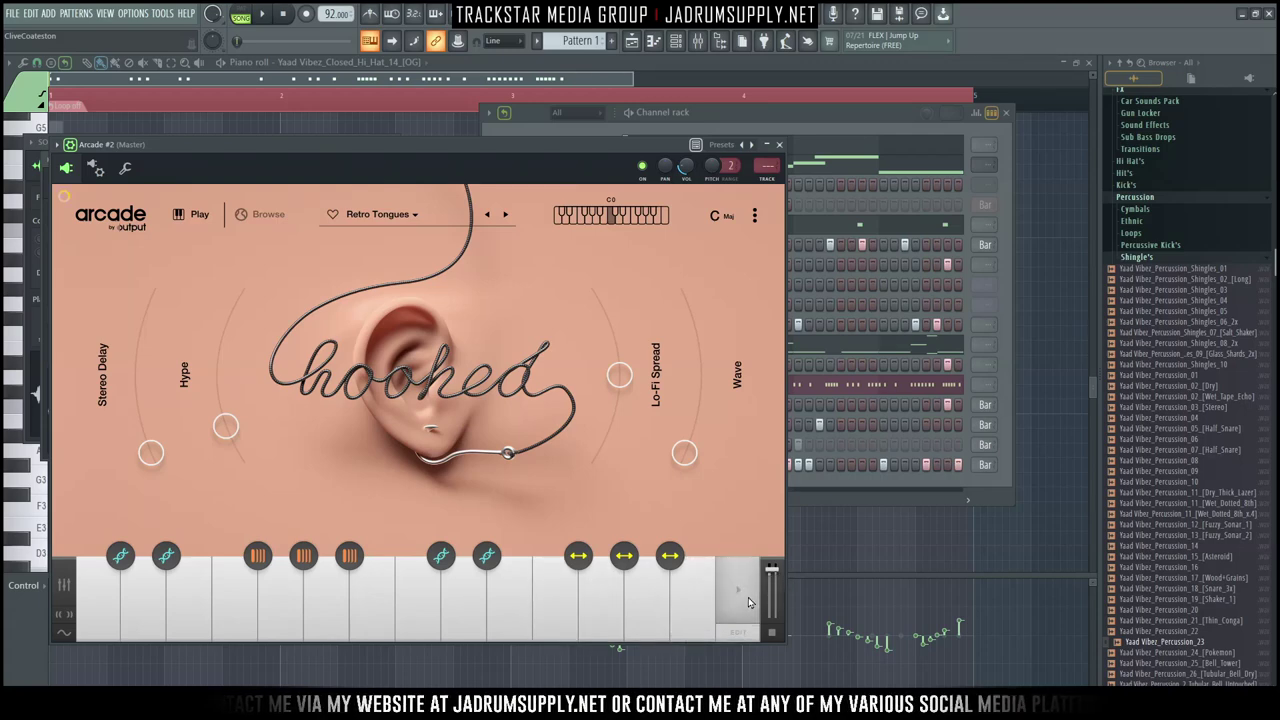
click(403, 216)
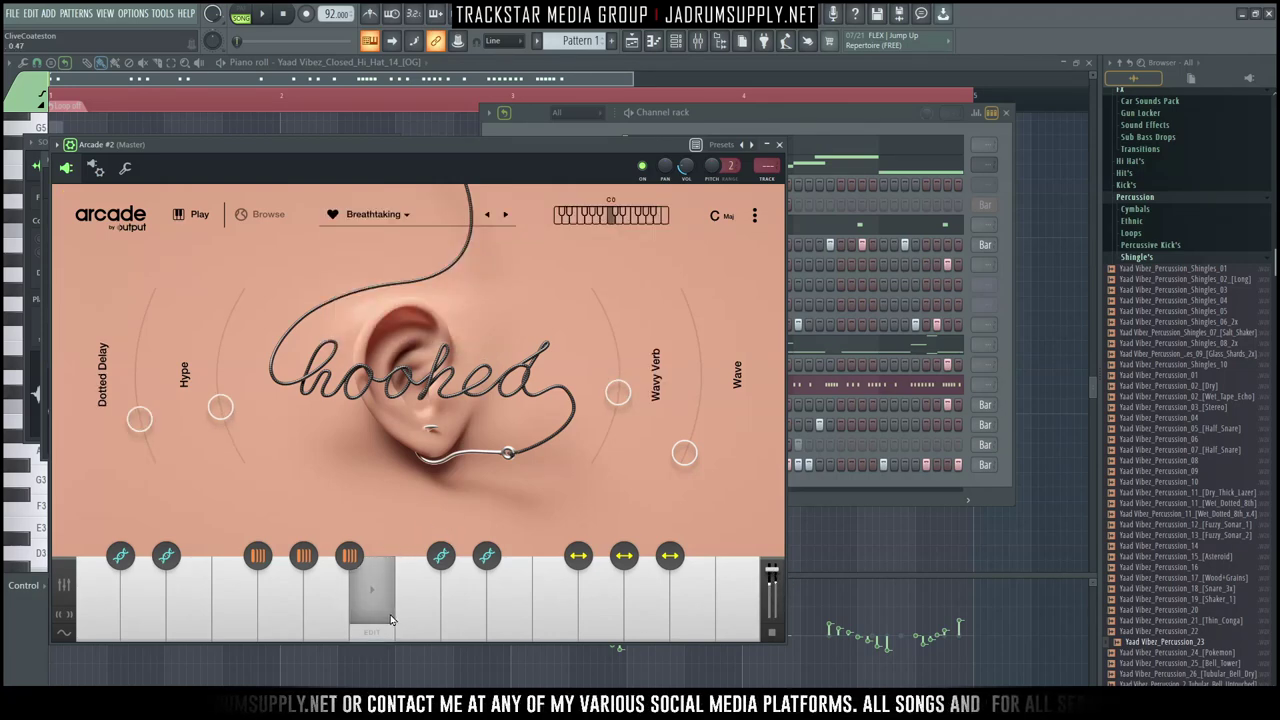
Step: Draw a D4 note spanning bar 1 in the cloned Arcade channel's piano roll and play it back
click(976, 504)
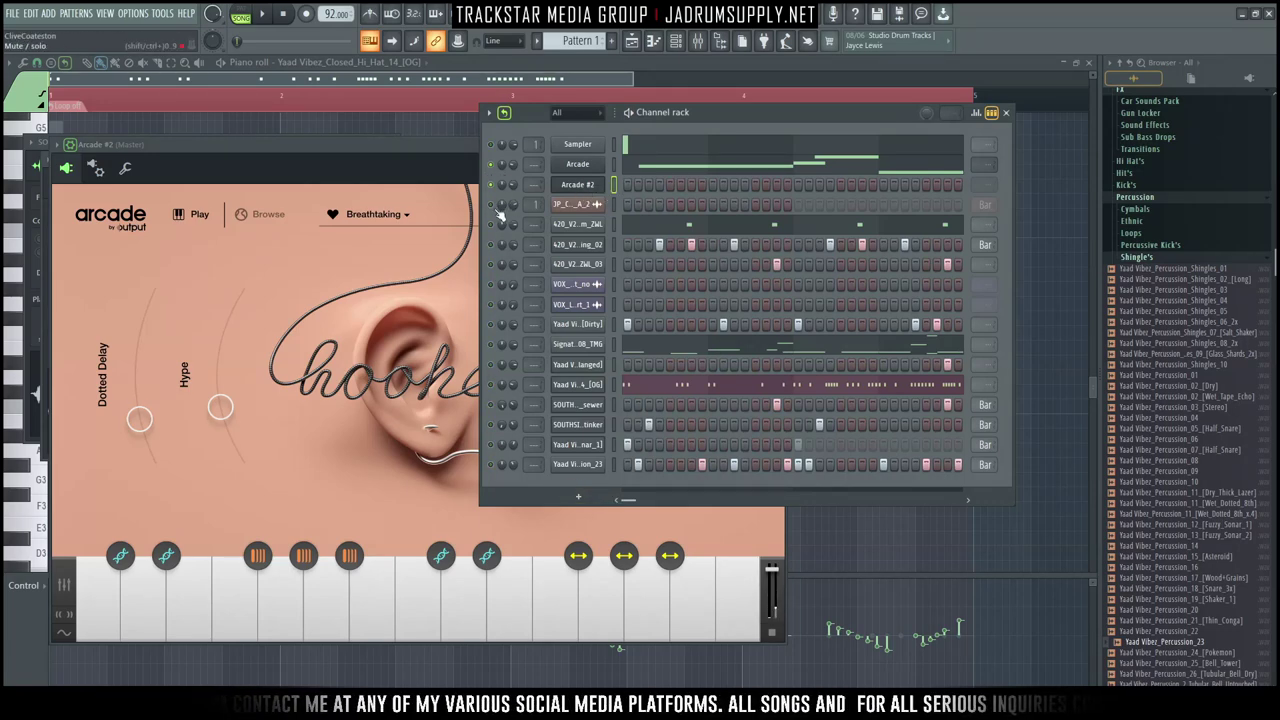
right_click(578, 187)
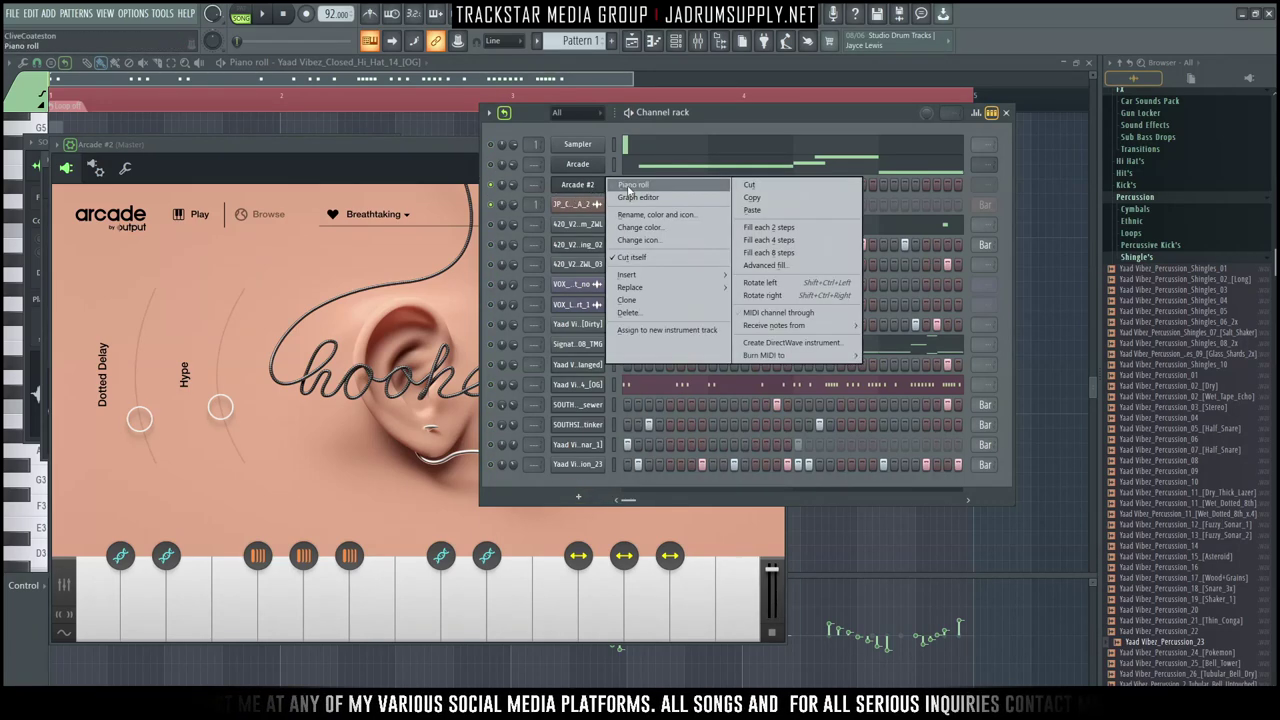
click(625, 185)
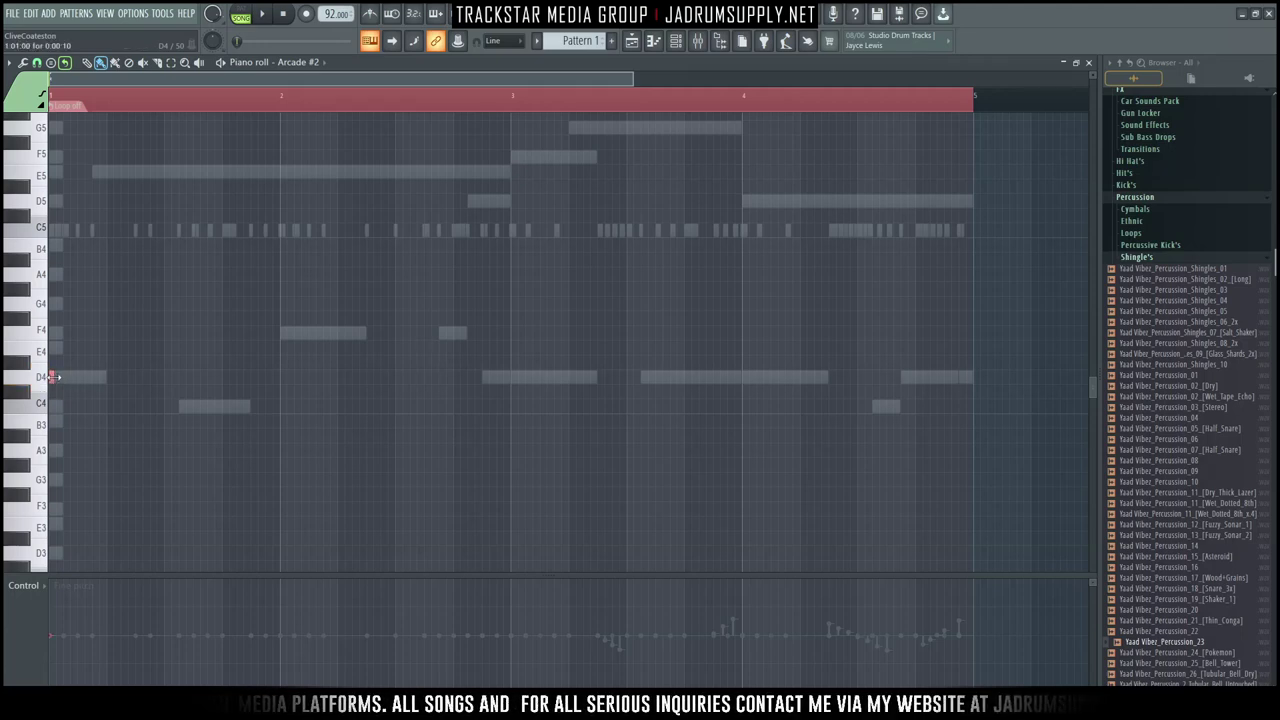
drag(273, 375, 281, 375)
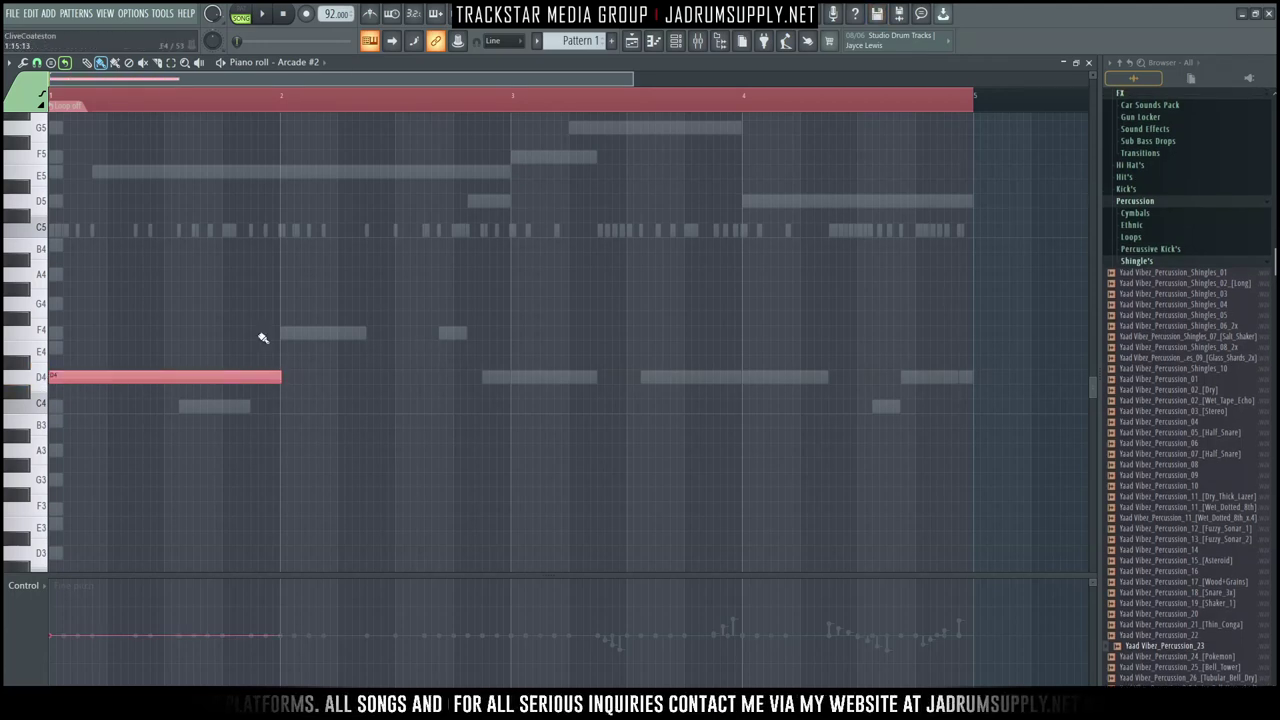
key(space)
click(37, 63)
click(54, 80)
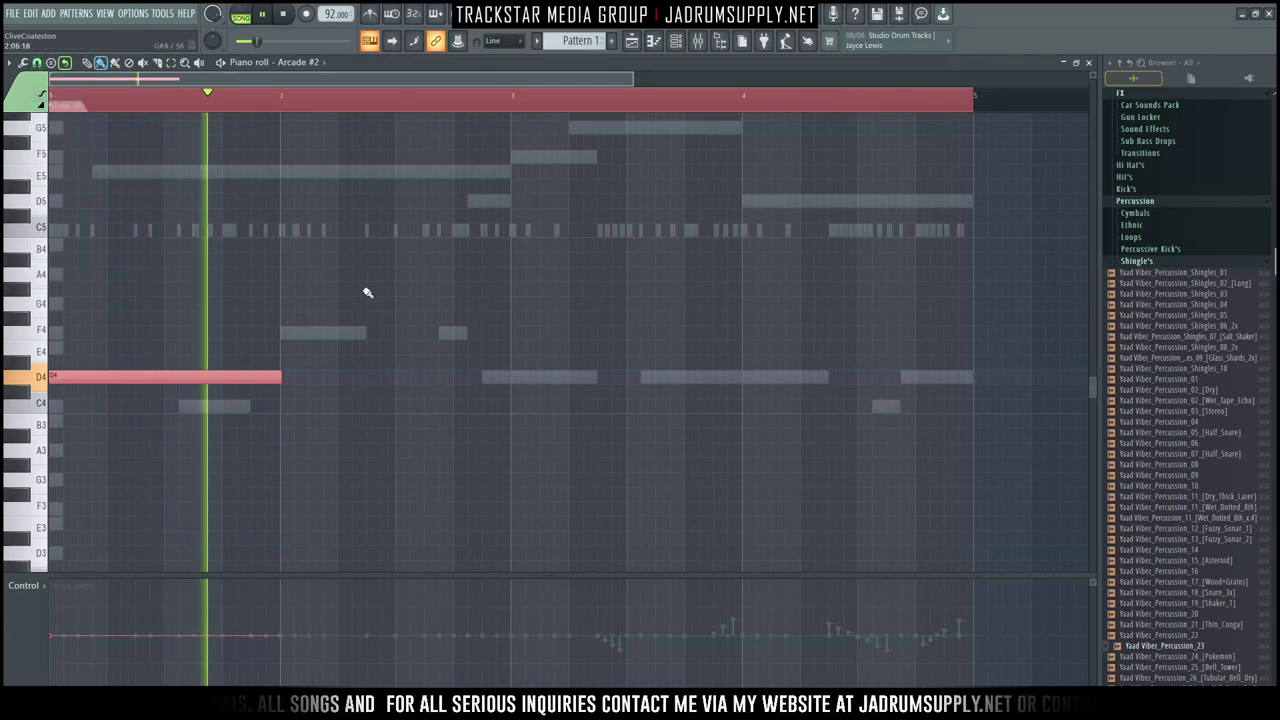
Step: Repeat the bar-long D4 note across bars 2 to 4 in the Arcade #2 piano roll while the pattern plays
mouse_move(288, 383)
mouse_down()
mouse_move(905, 397)
mouse_move(663, 394)
mouse_up()
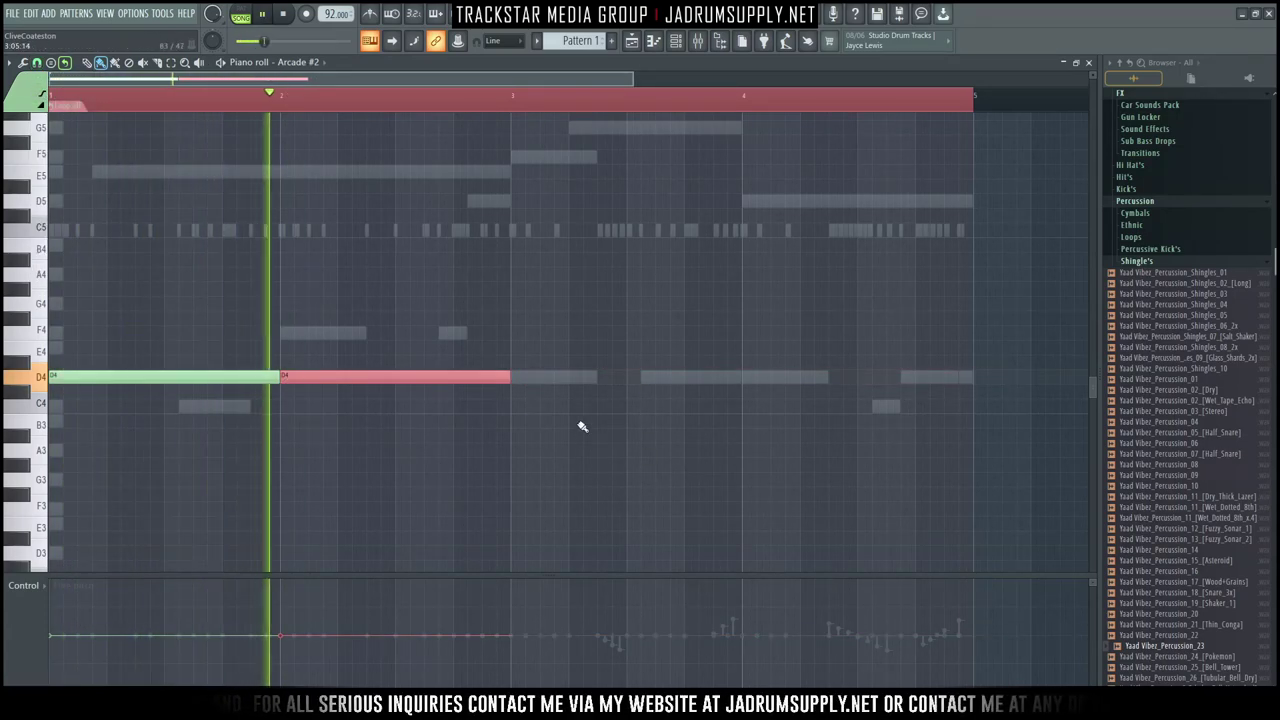
scroll(615, 410, right, 6)
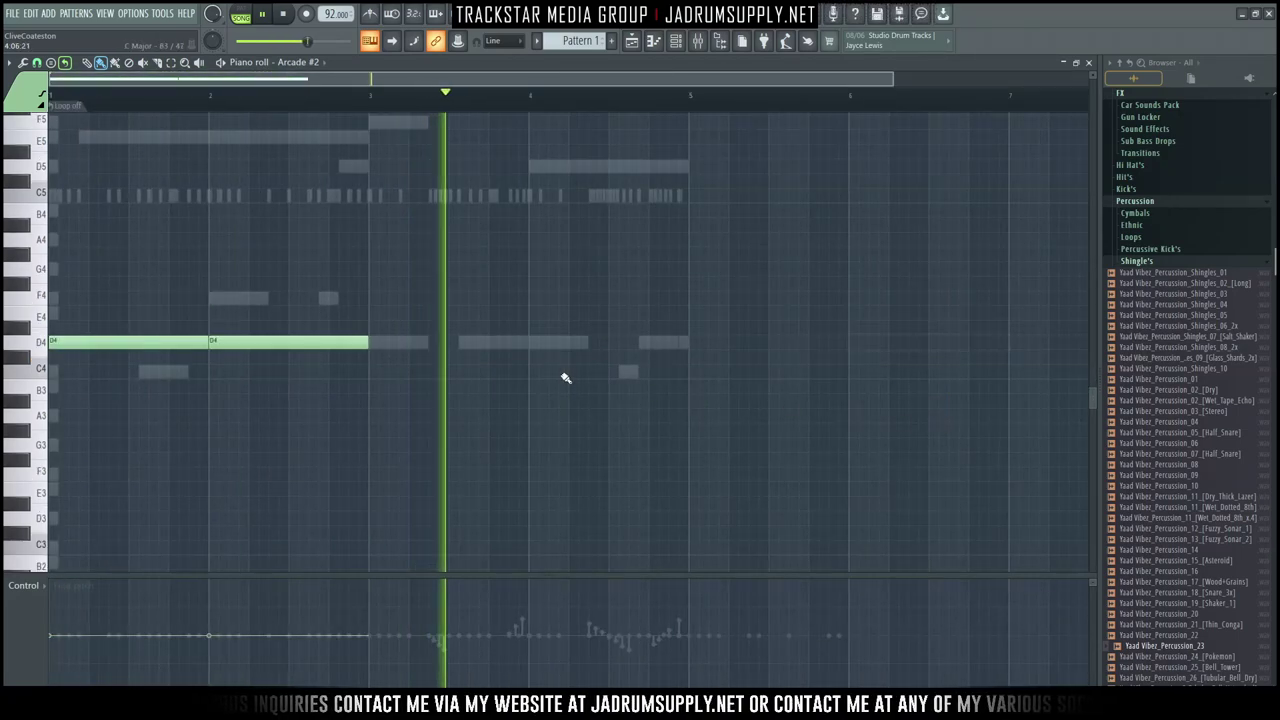
drag(374, 349, 168, 364)
key(ctrl+b)
drag(726, 341, 414, 353)
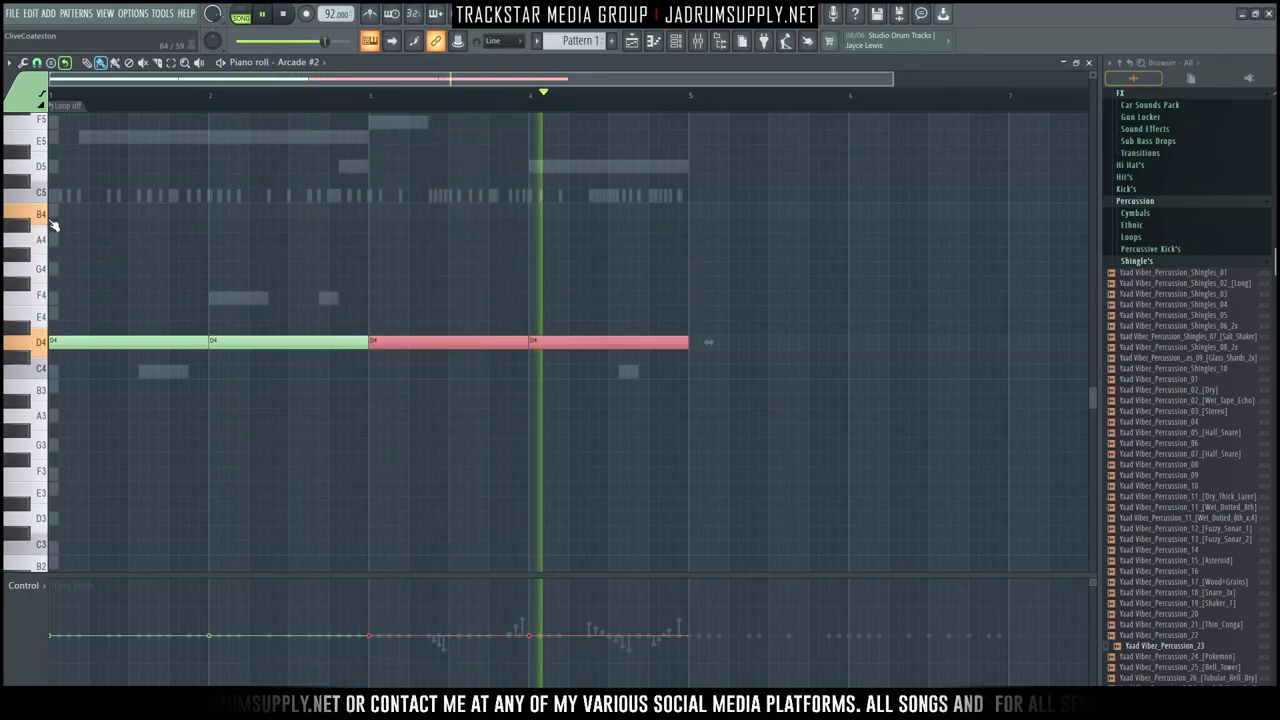
key(space)
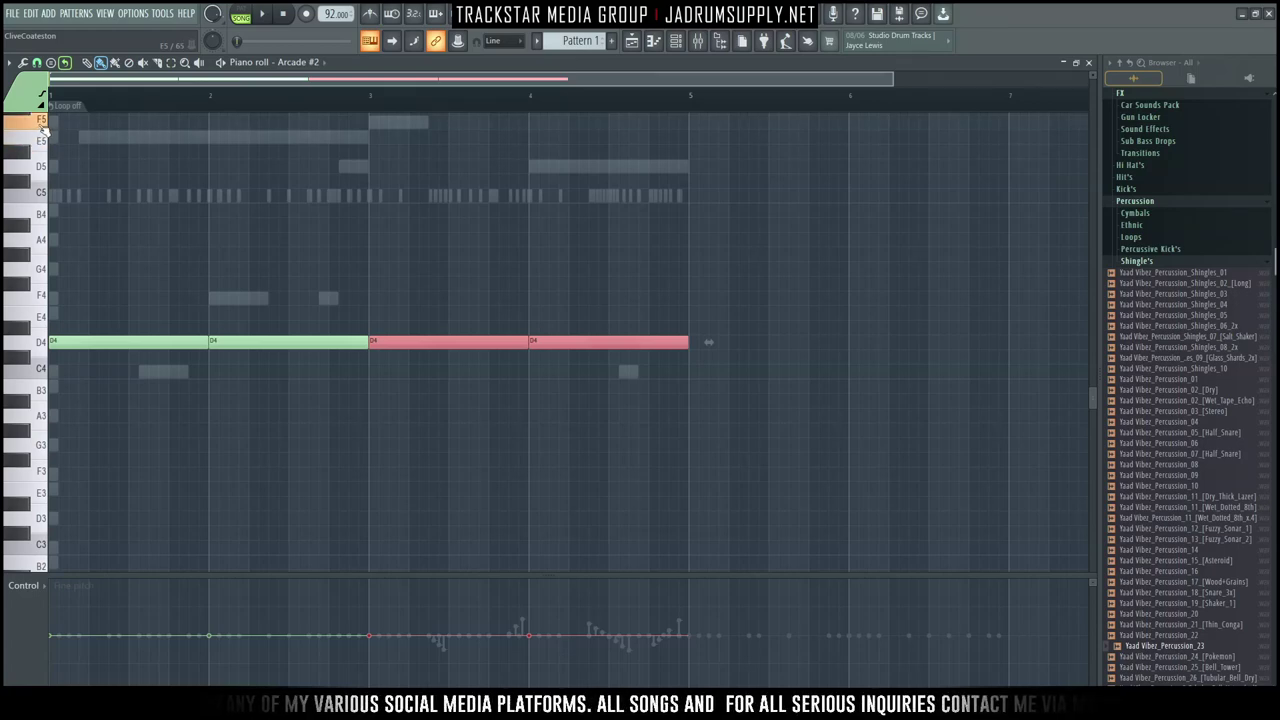
Step: Add bar-long F5 notes from the middle of bar 1 onward and trim the last one to the end of bar 4
click(152, 122)
key(space)
scroll(300, 250, up, 4)
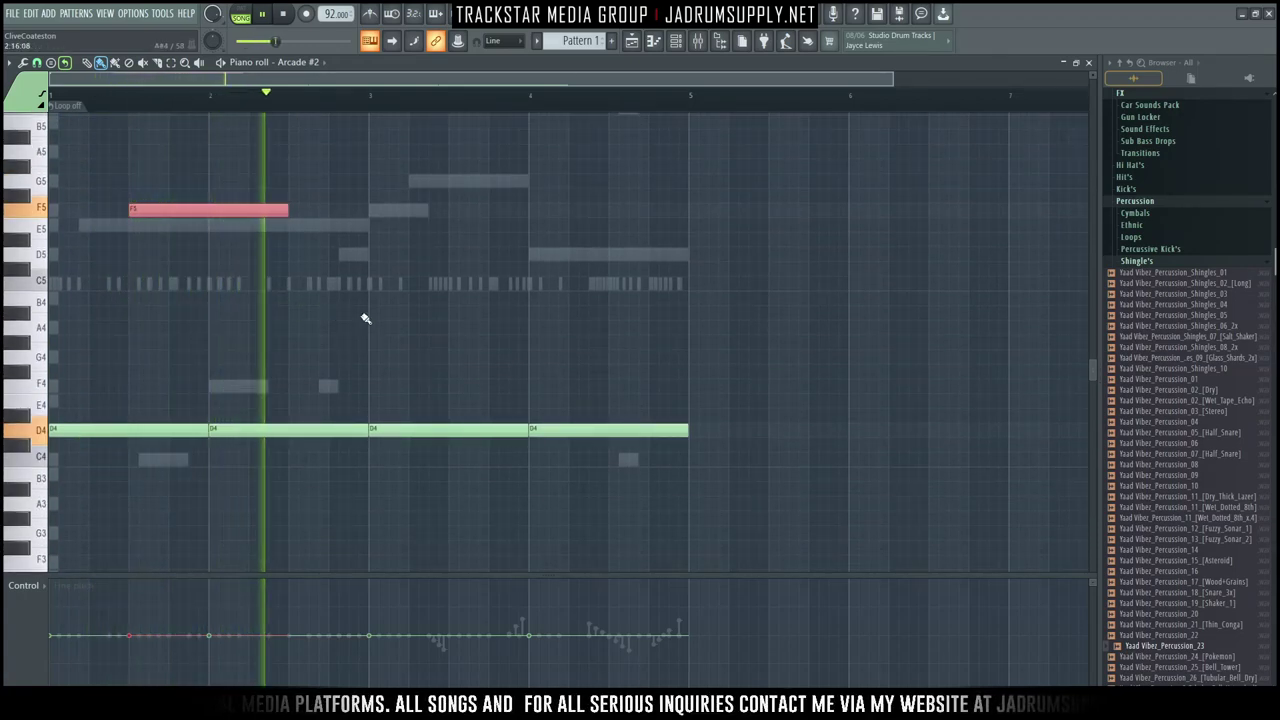
click(295, 210)
drag(466, 219, 646, 217)
mouse_move(765, 210)
mouse_down()
mouse_move(712, 211)
mouse_move(808, 211)
mouse_move(786, 229)
mouse_up()
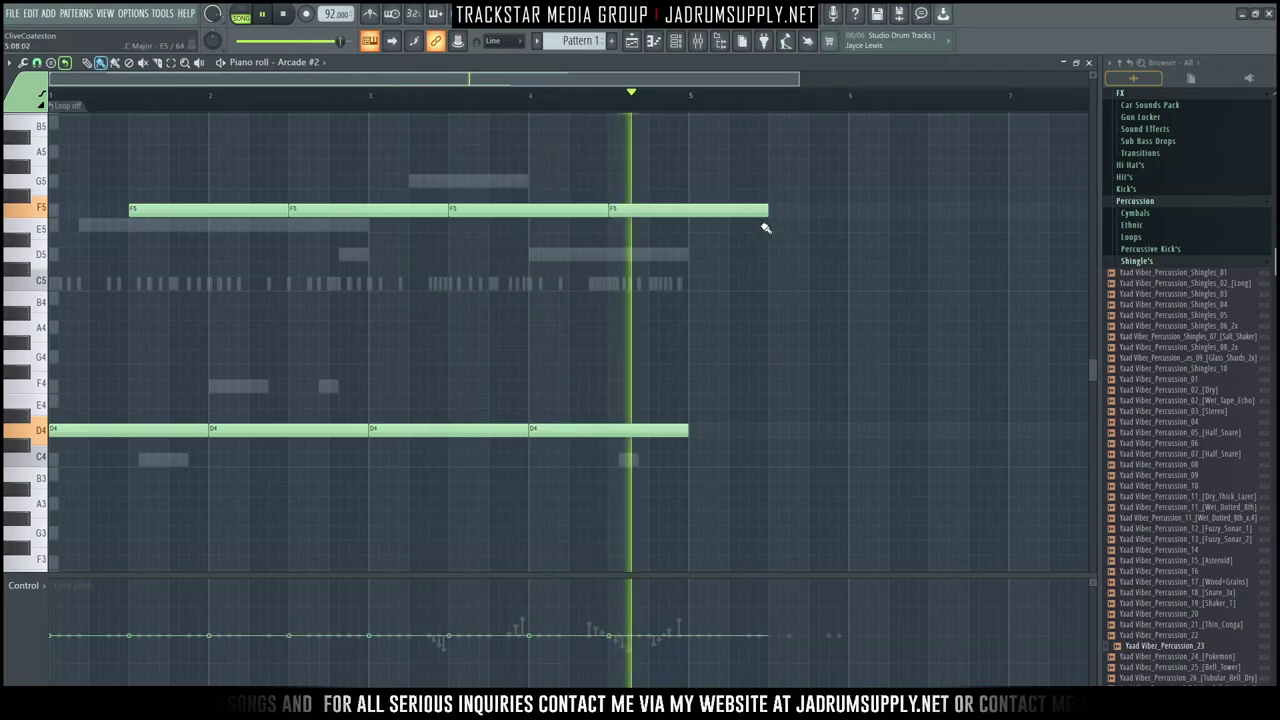
drag(689, 236, 697, 240)
right_click(706, 212)
Step: Play the pattern and inspect the Arcade #2 and Arcade plugins from the channel rack
click(677, 43)
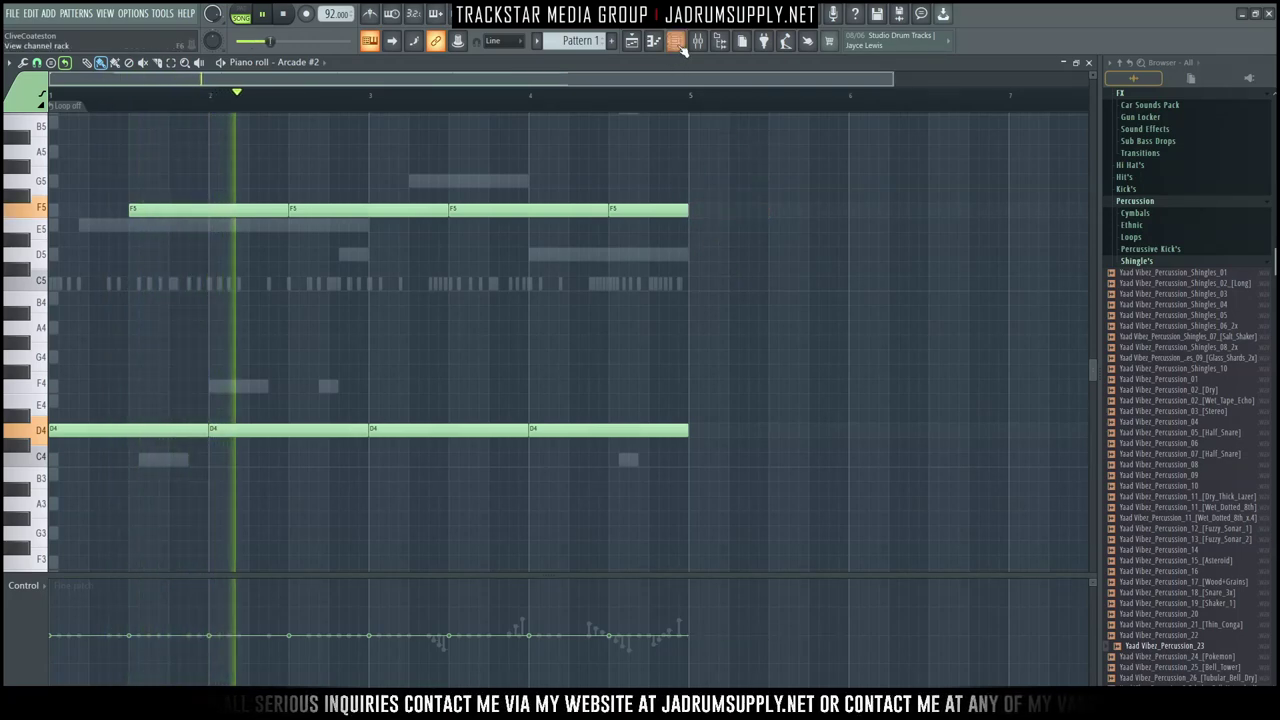
click(678, 44)
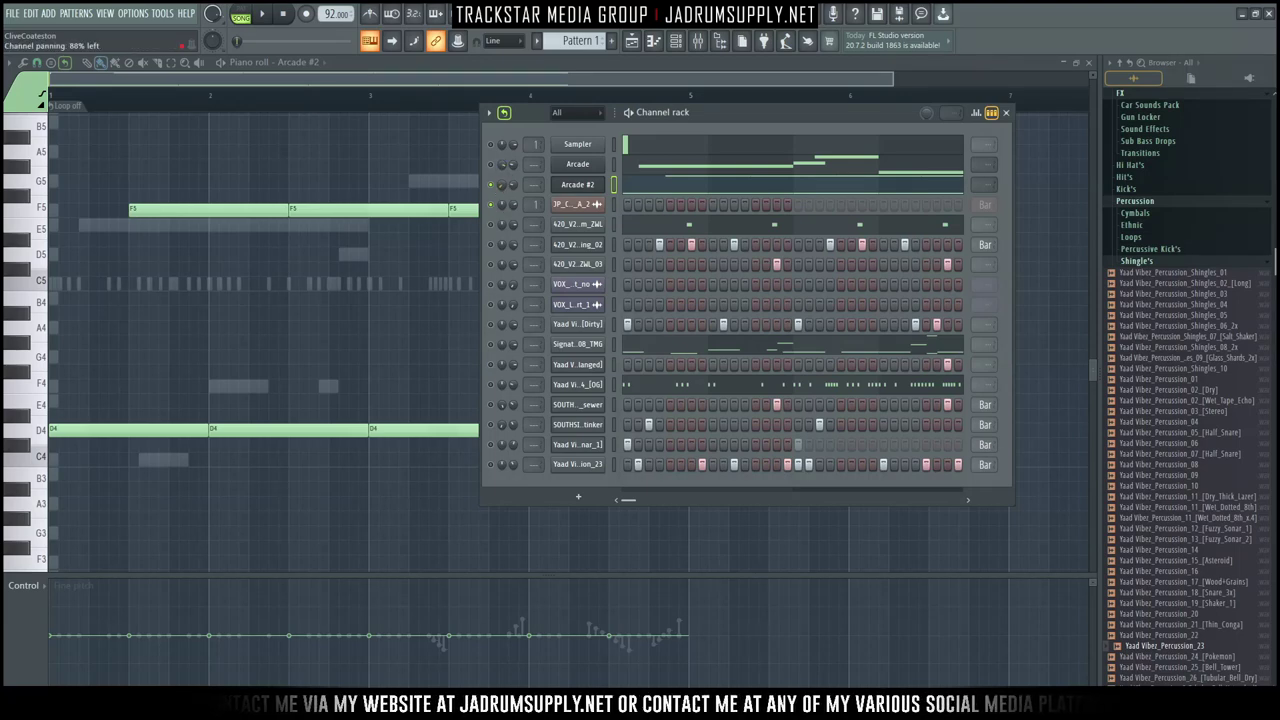
key(space)
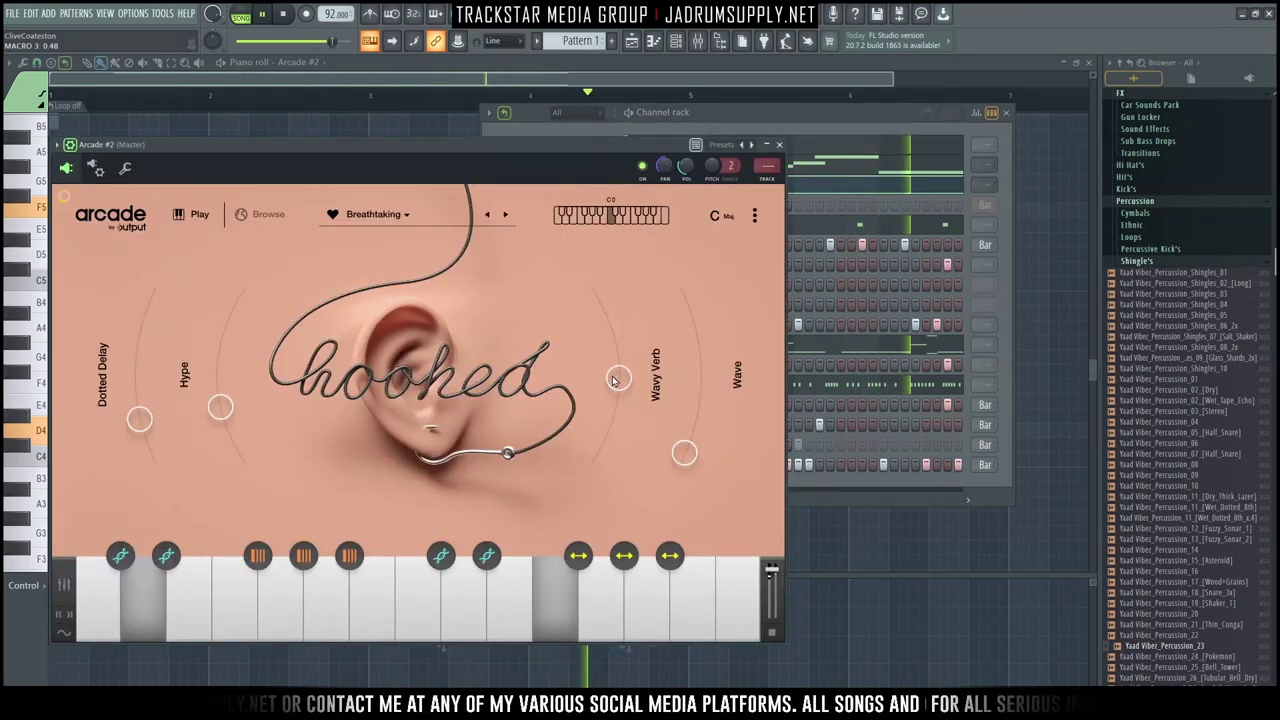
click(782, 145)
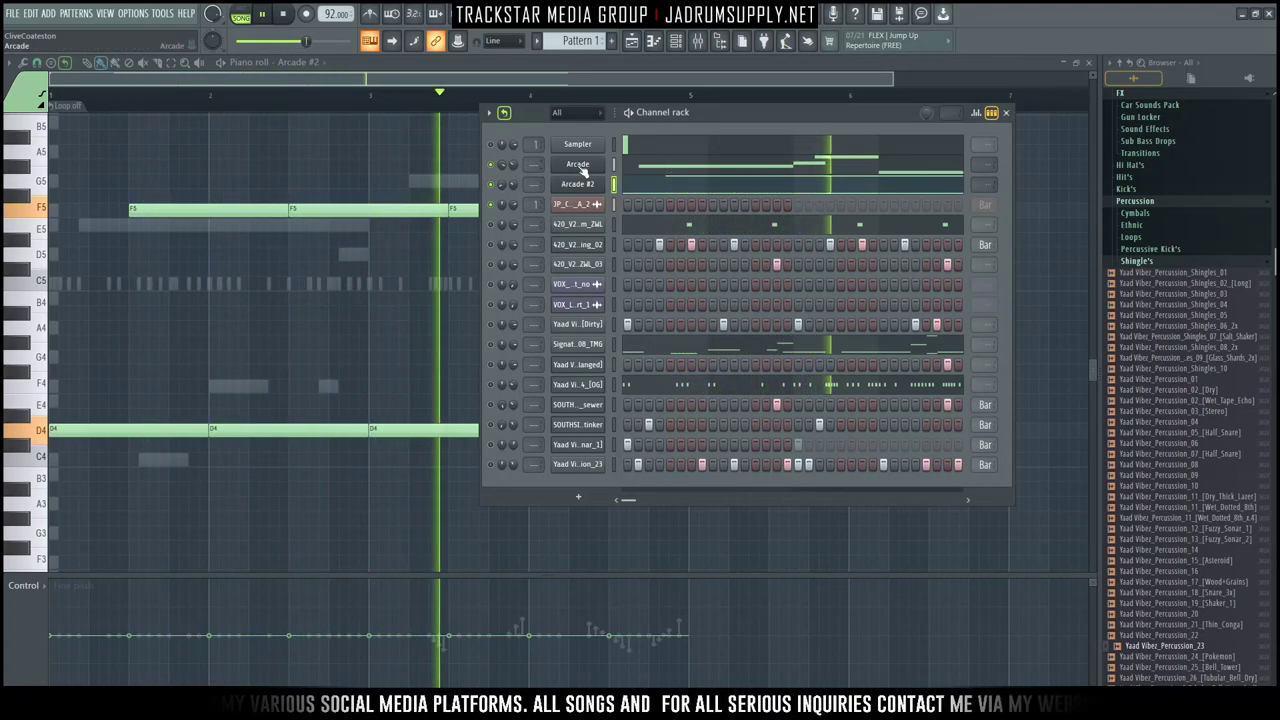
click(588, 467)
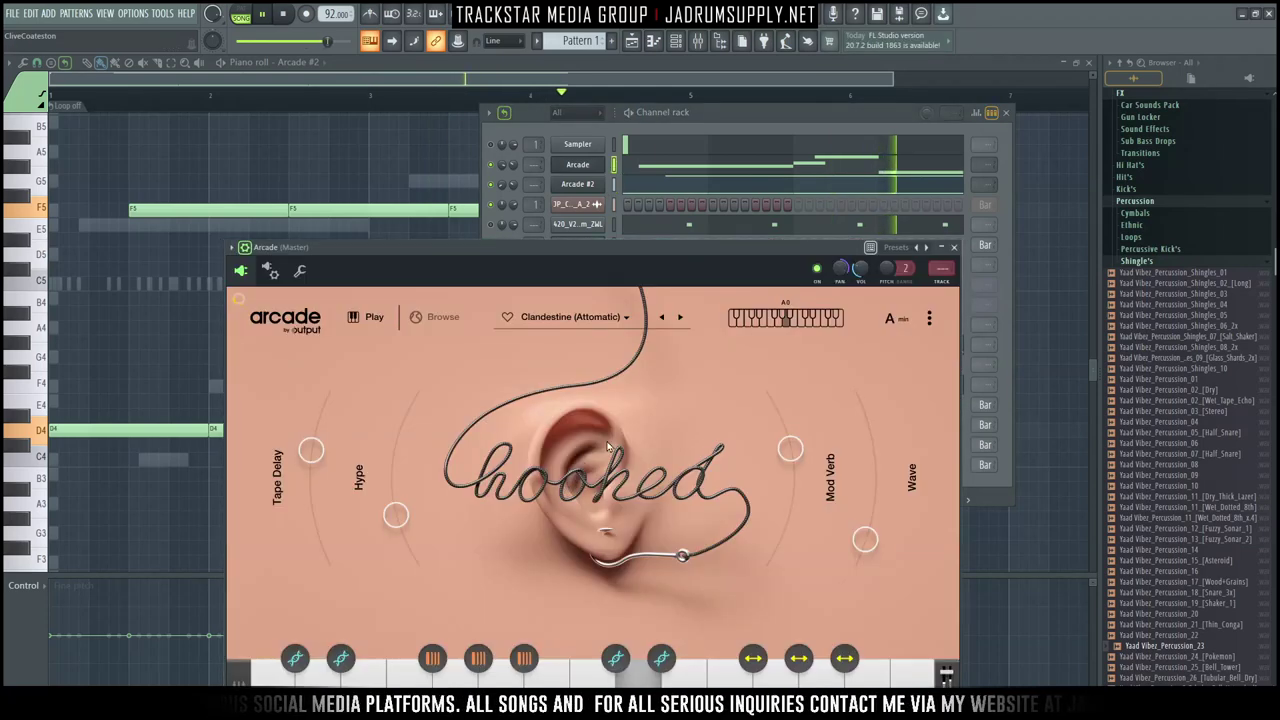
click(955, 248)
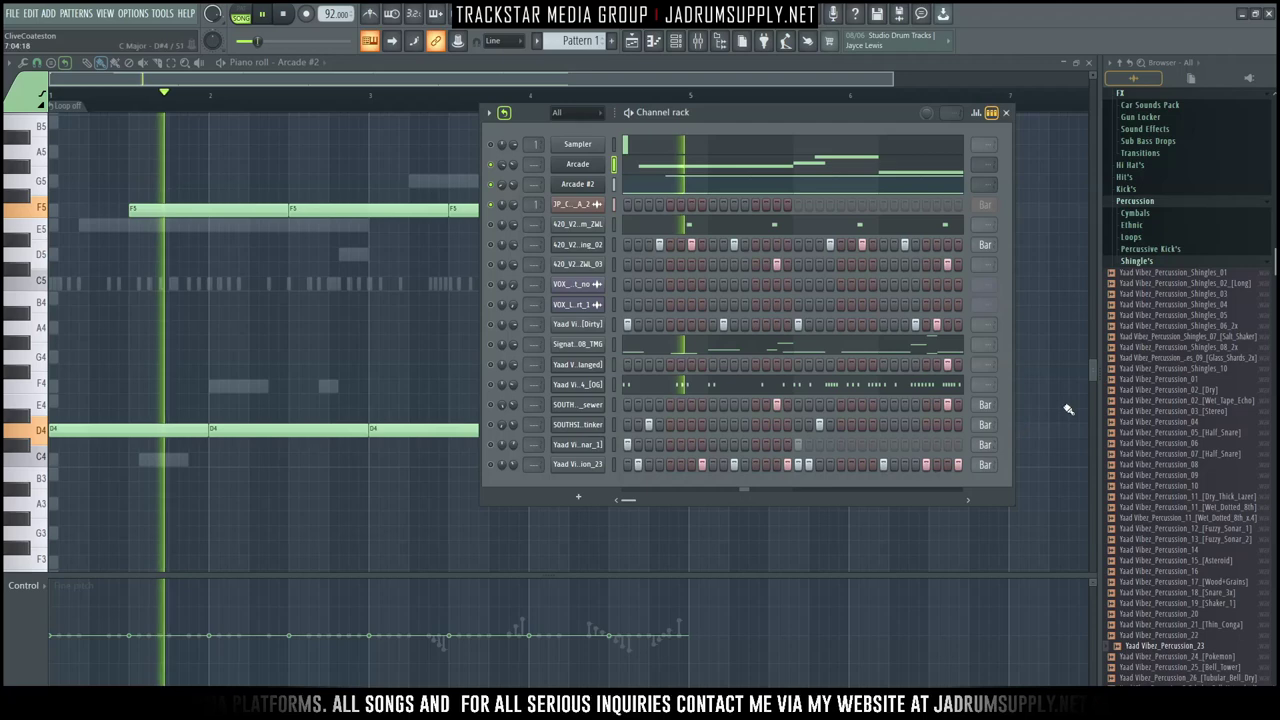
Step: Stop playback and load Yaad Vibez_Snare_[Toven] from the Yaad Vibes drumkit's Bonus snares into a new channel
key(space)
click(1145, 205)
scroll(1197, 323, up, 3)
scroll(1170, 355, down, 2)
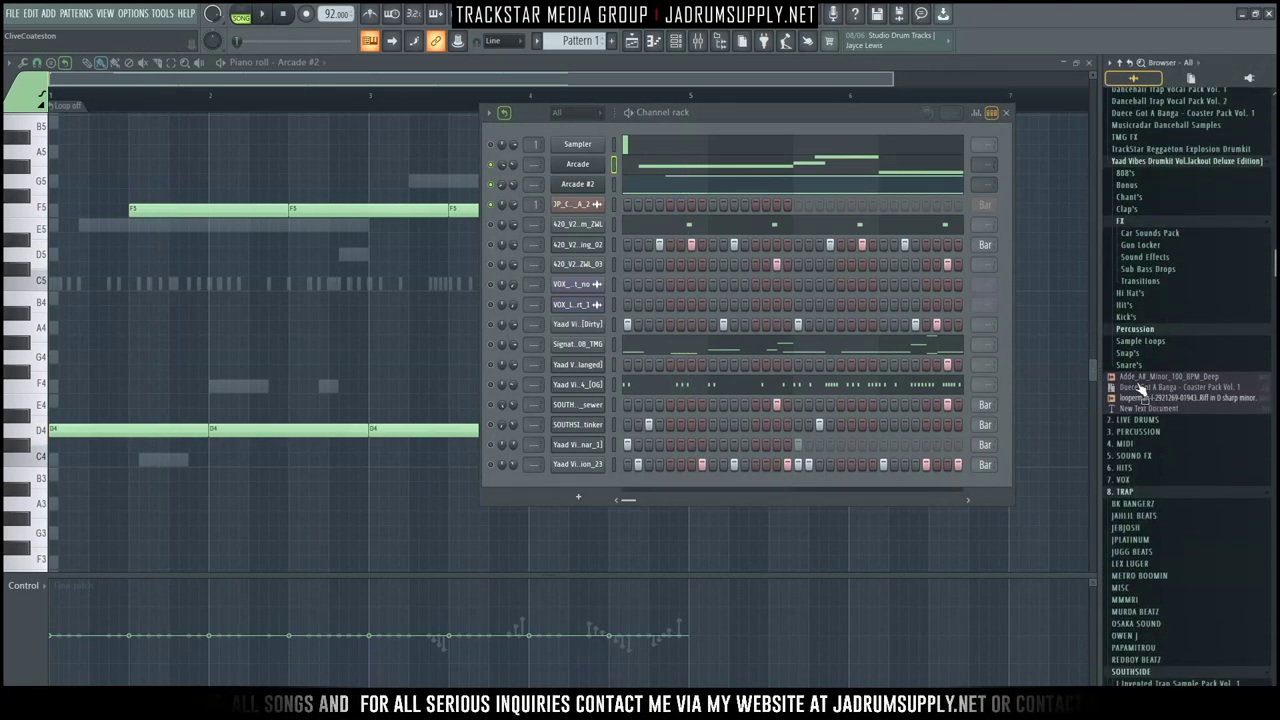
click(1134, 175)
click(1134, 175)
click(1138, 185)
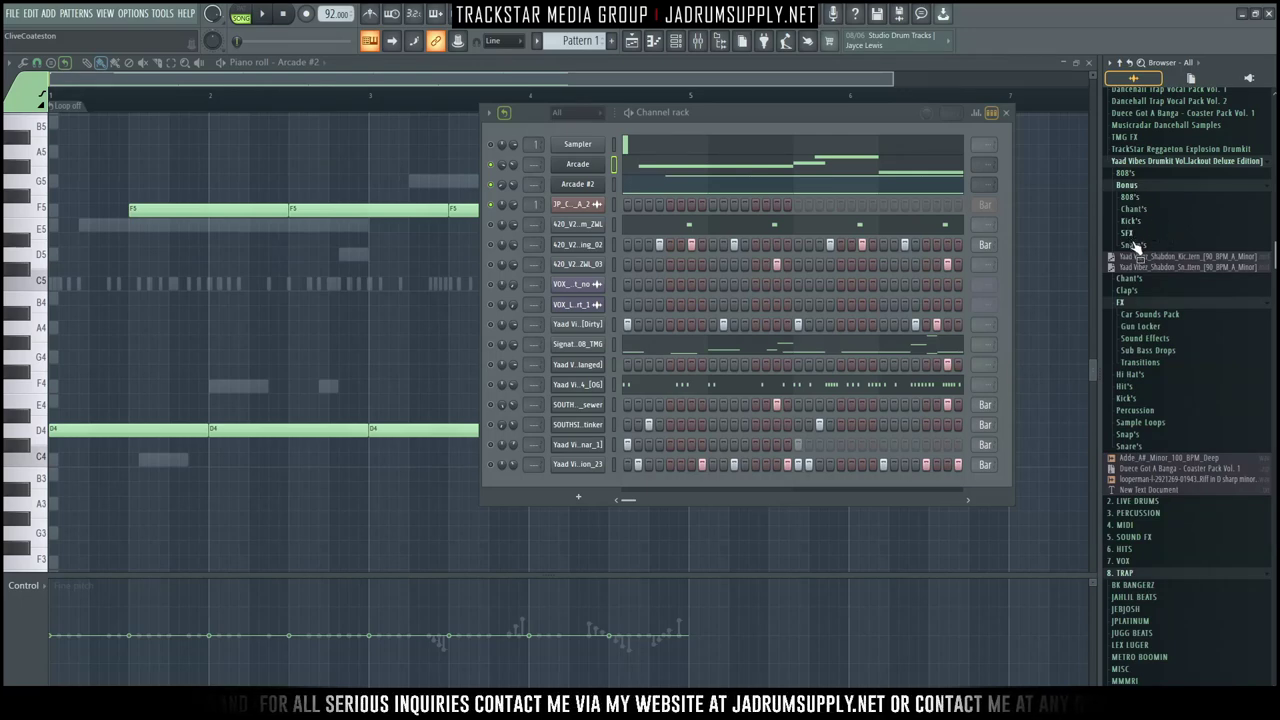
click(1131, 244)
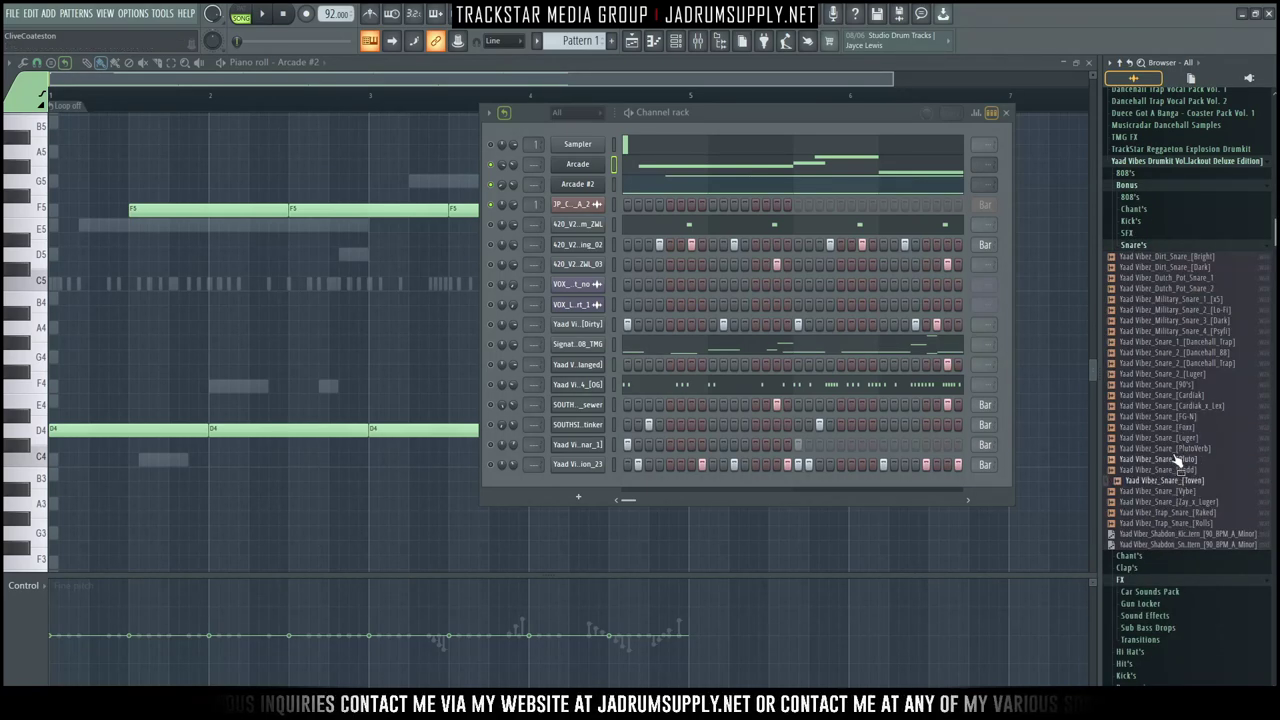
right_click(1183, 488)
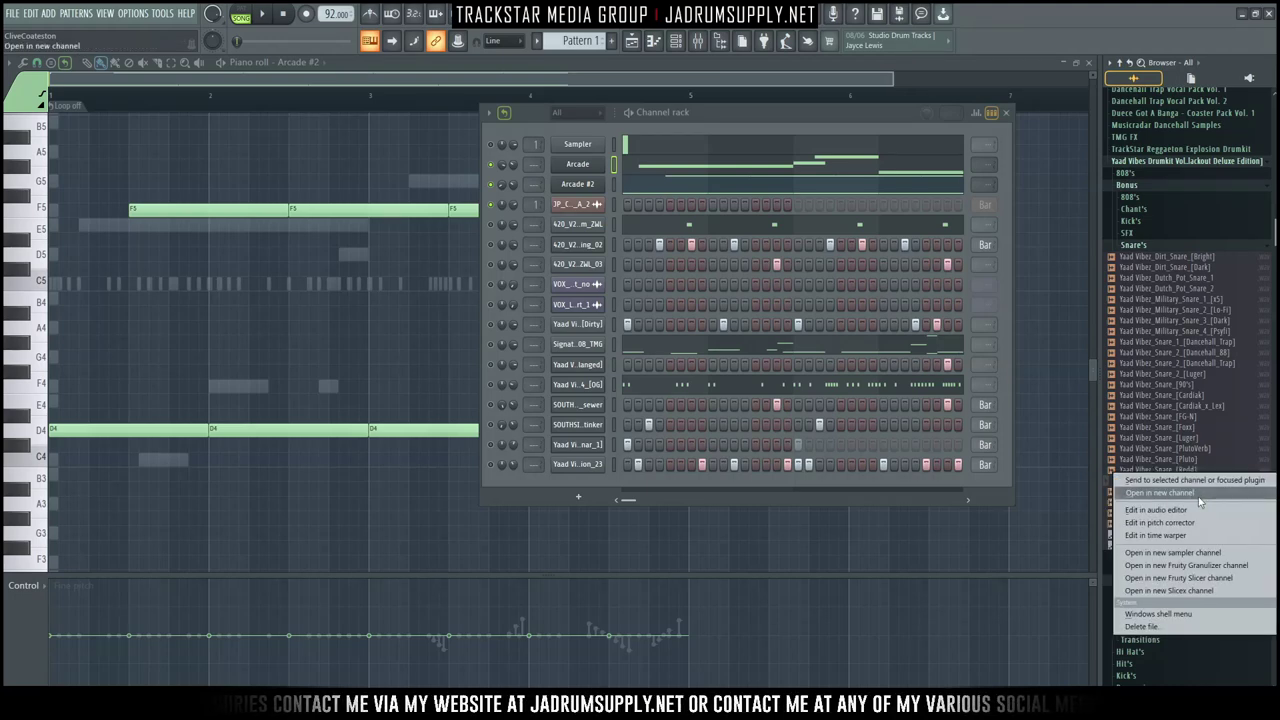
click(1198, 503)
Step: Draw a short F5 note at the start of bar 4 in the new snare channel's piano roll
right_click(596, 480)
click(621, 488)
scroll(193, 465, up, 2)
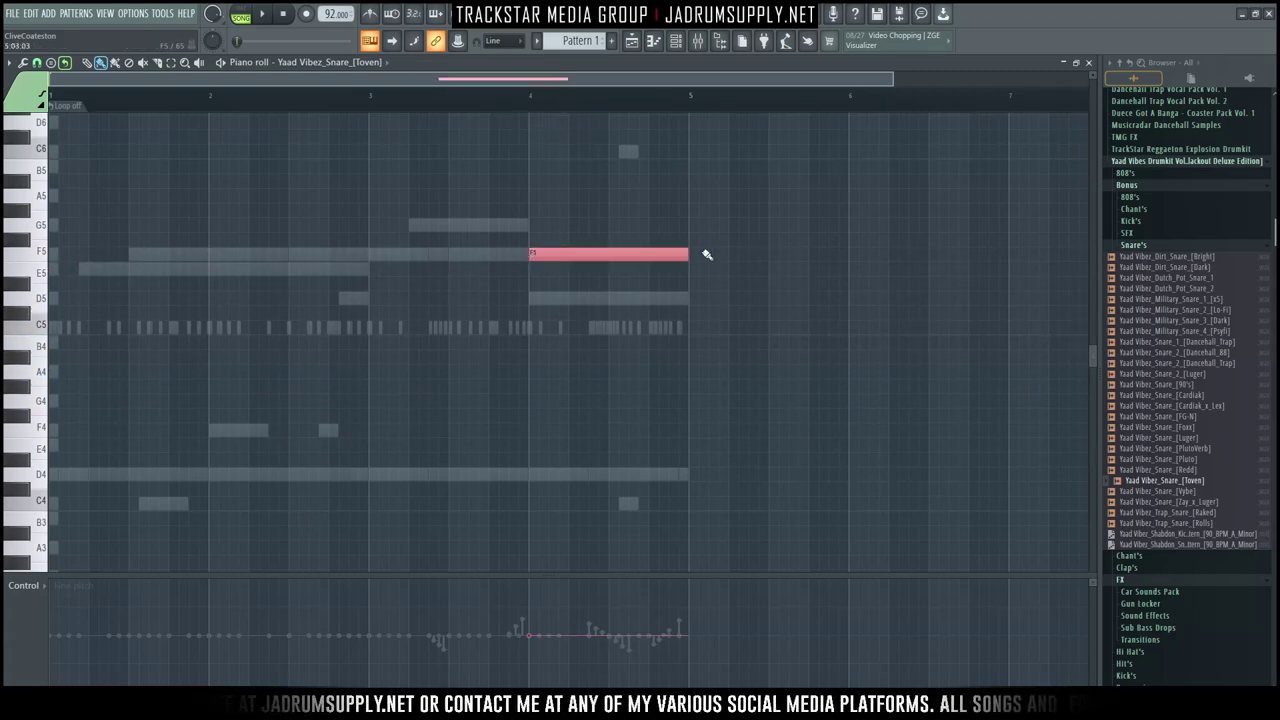
scroll(536, 117, up, 2)
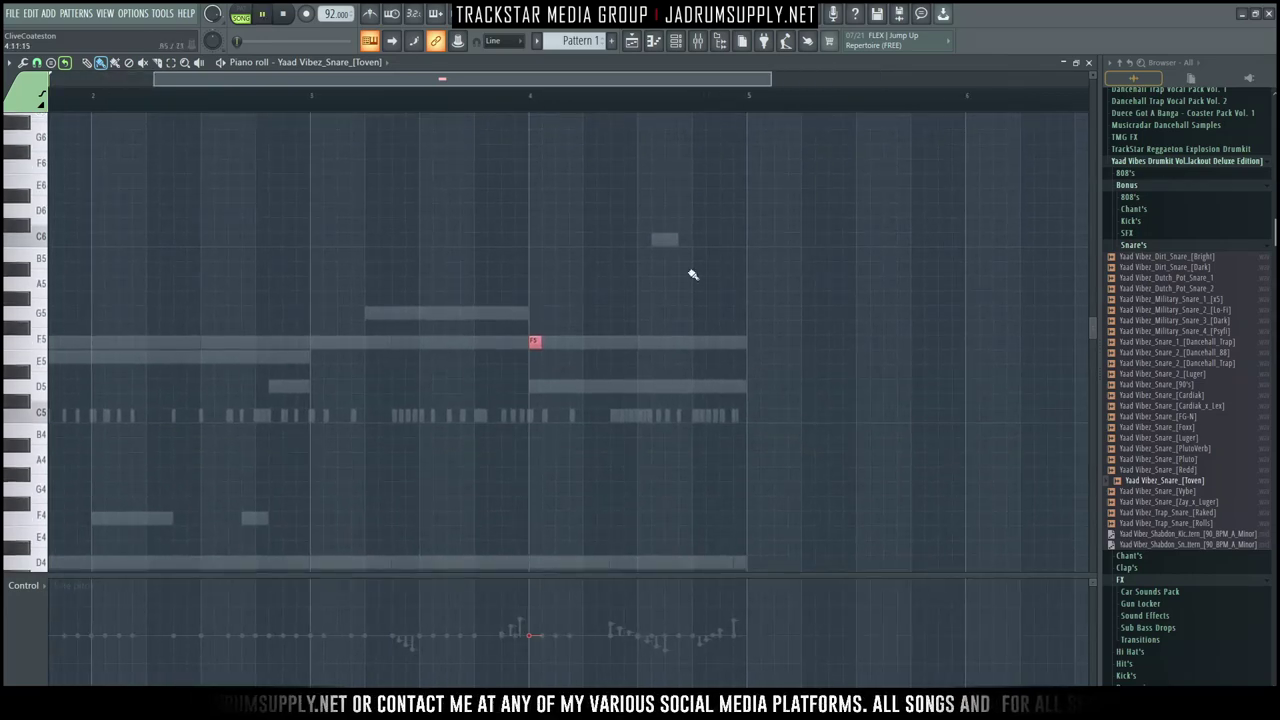
key(space)
scroll(645, 230, down, 3)
key(space)
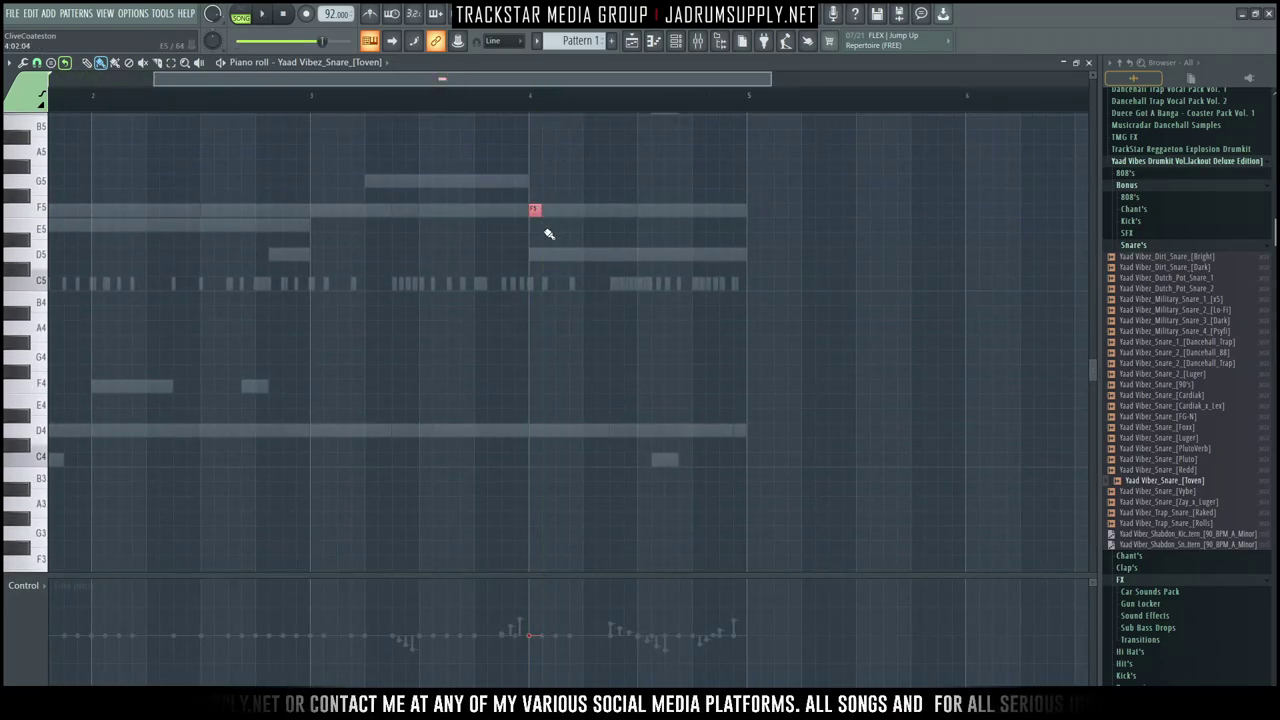
Step: Chop the short F5 snare note into four equal hits with the Default pattern and audition the roll
key(alt+u)
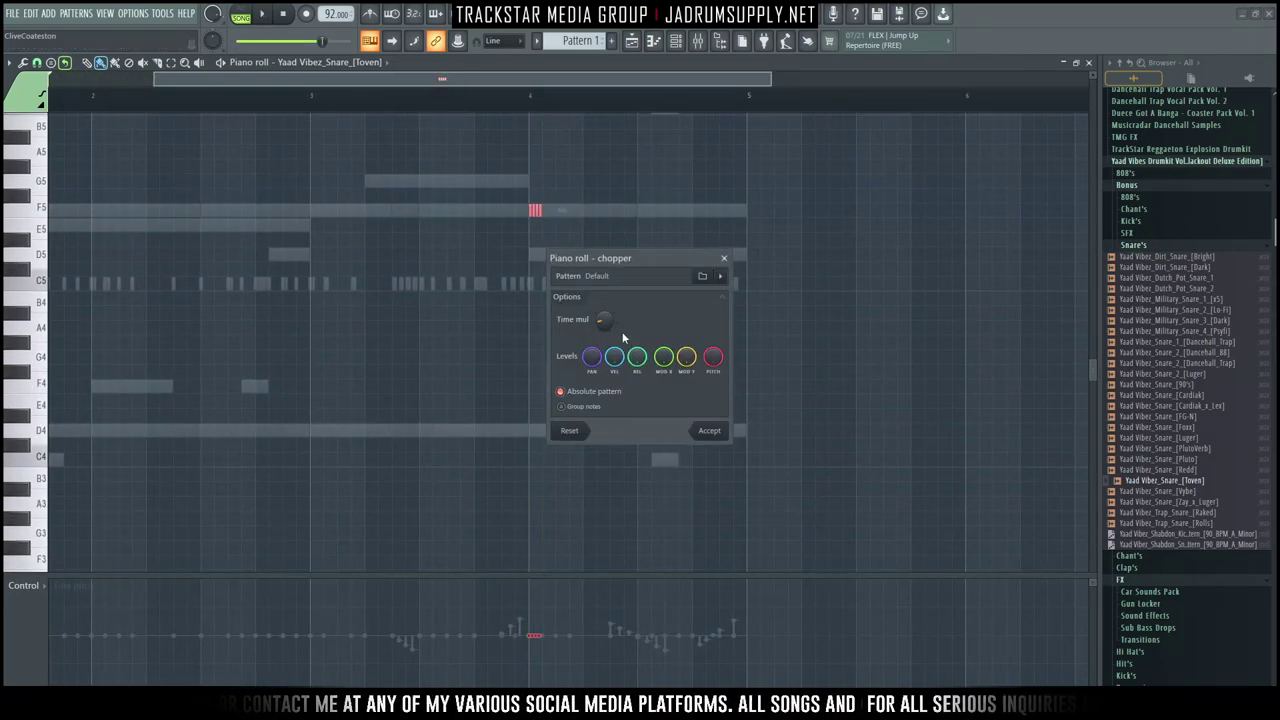
key(Return)
scroll(535, 111, up, 3)
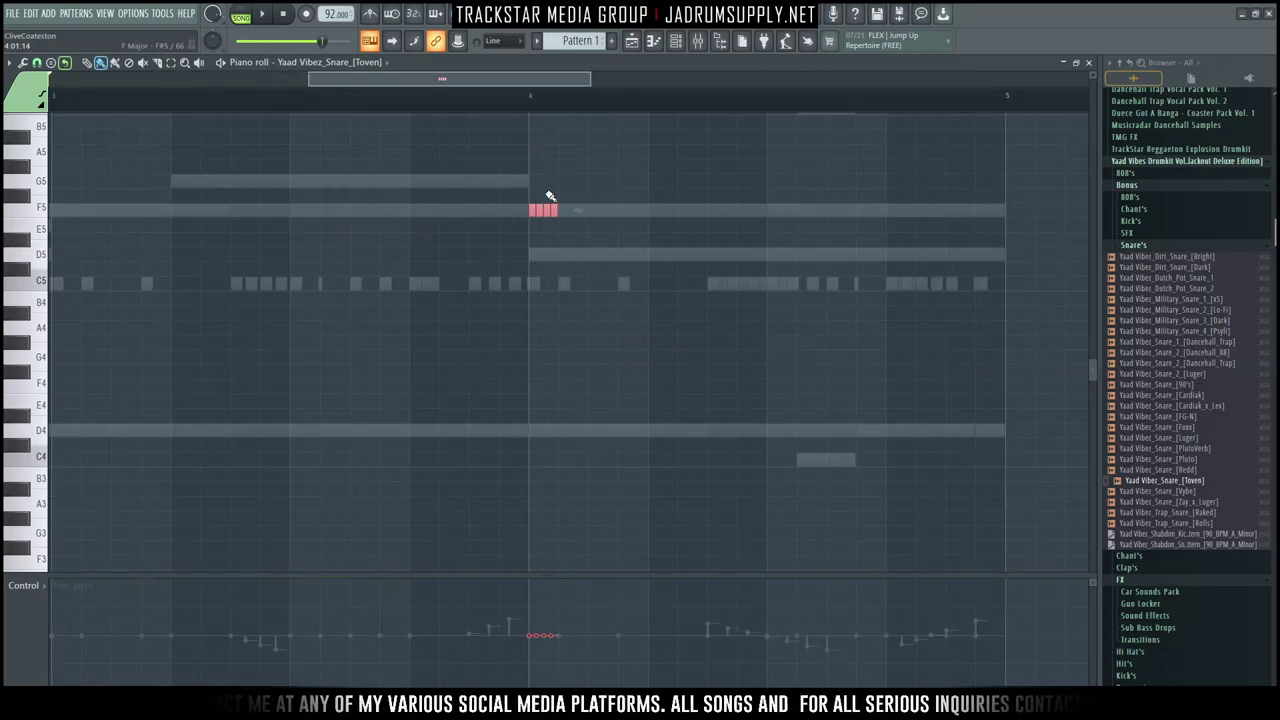
key(space)
key(space)
key(space)
Step: Replace the fourth chopped hit with three longer F5 notes and copy the opening roll into beat 2 of bar 4
drag(611, 244, 505, 207)
key(space)
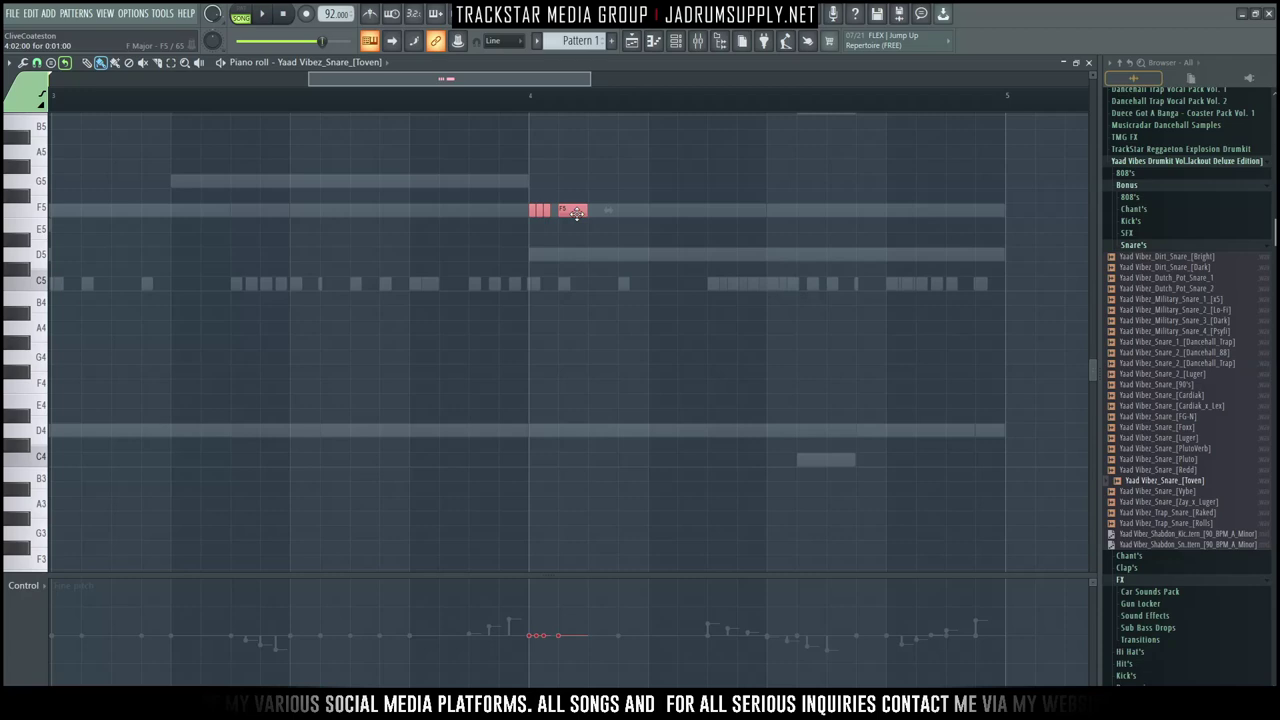
key(space)
mouse_move(604, 216)
mouse_down()
mouse_move(620, 217)
mouse_move(637, 249)
mouse_move(600, 229)
mouse_up()
key(space)
key(space)
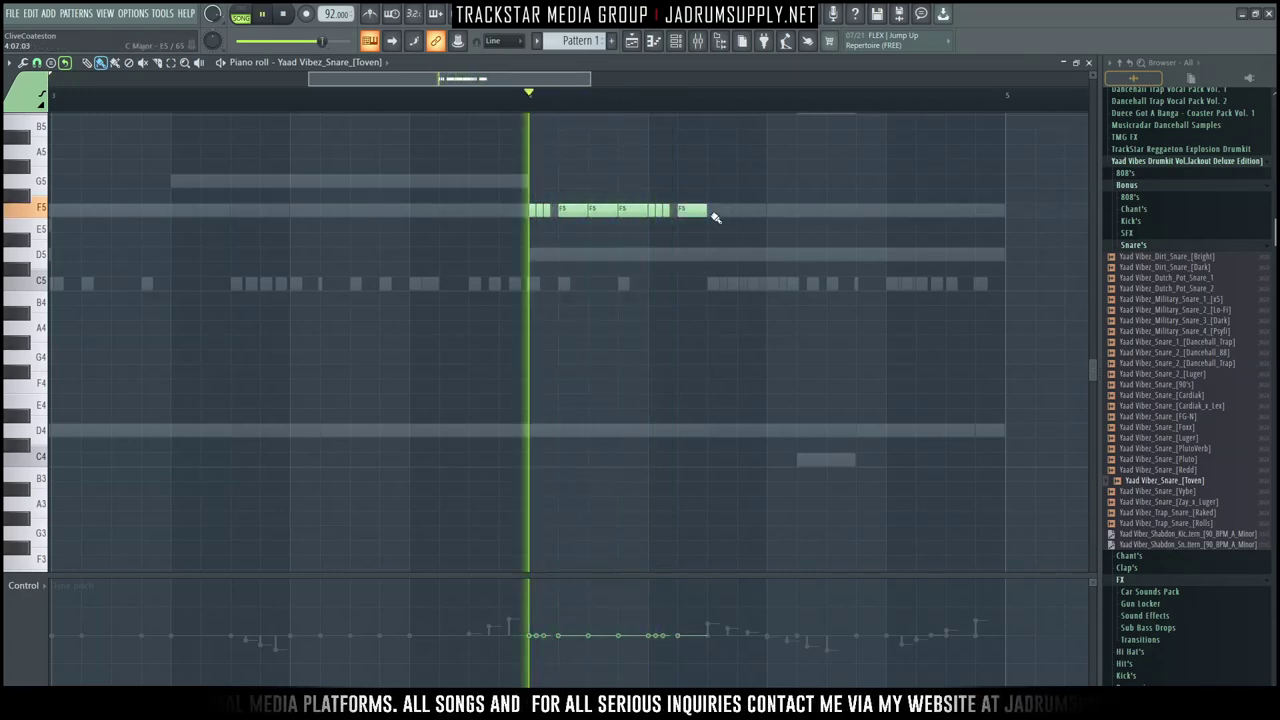
Step: Add another snare hit at the end of beat 2 and lower that beat's notes from F5 to D5
click(748, 210)
mouse_move(786, 231)
mouse_down()
mouse_move(653, 179)
mouse_move(686, 255)
mouse_up()
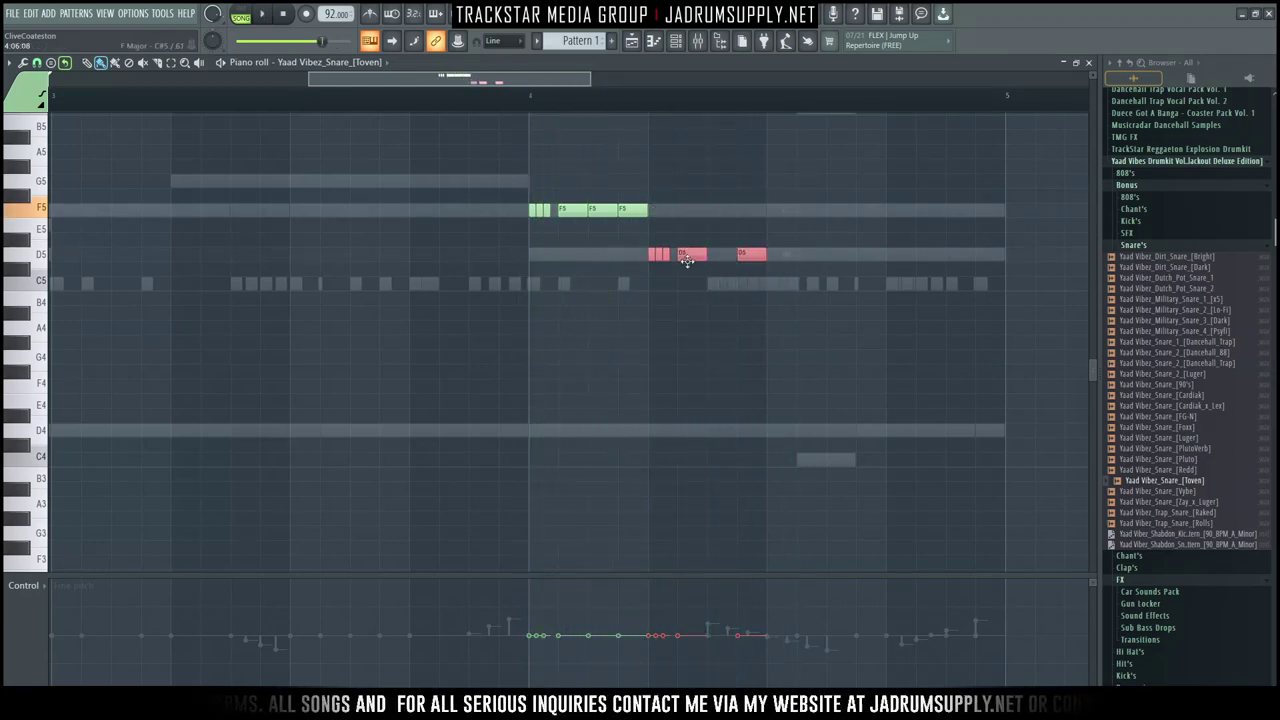
key(space)
key(space)
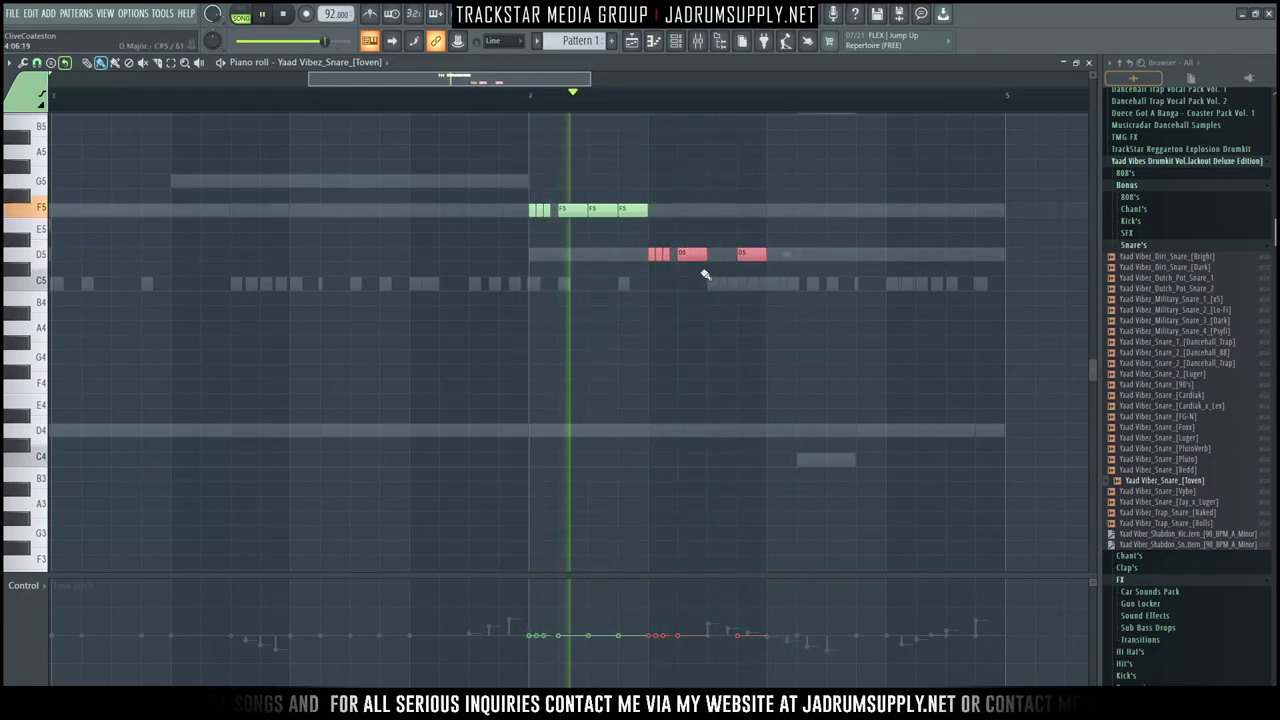
key(ctrl+d)
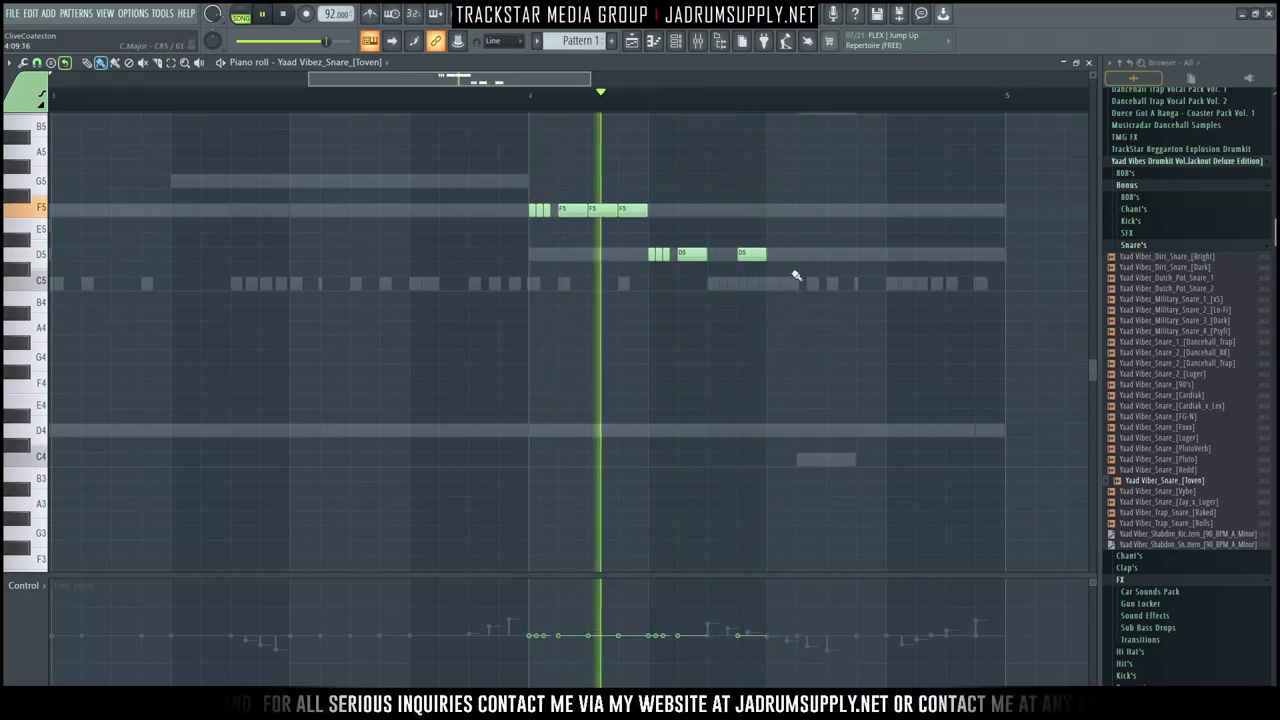
Step: Add two adjacent C5 snare hits in beat 3 of bar 4 and chop the first one into two
click(838, 254)
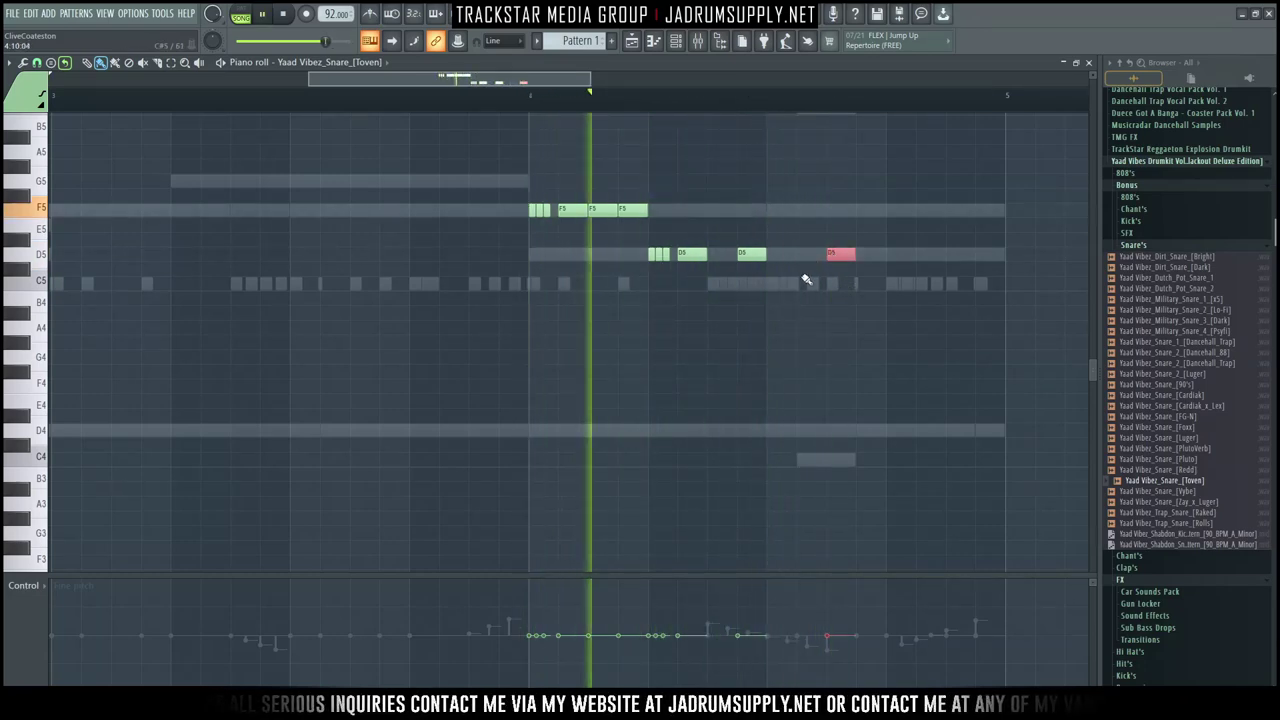
click(812, 283)
drag(837, 256, 837, 283)
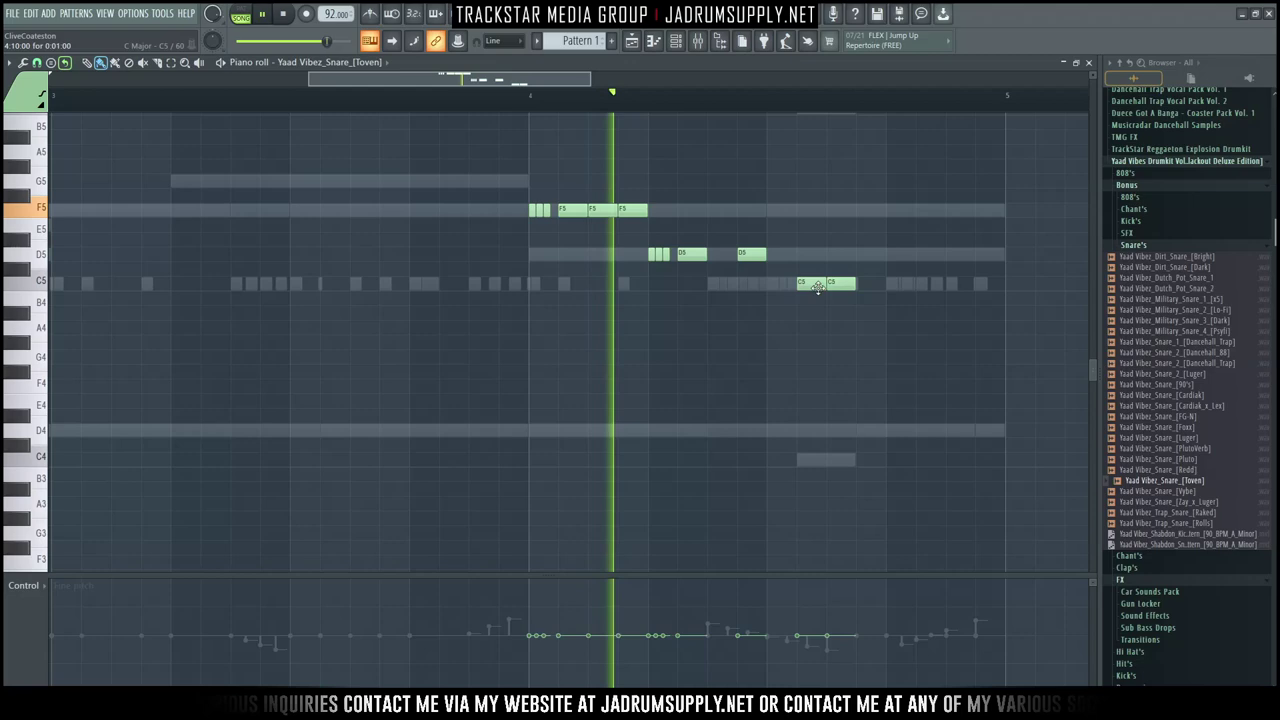
ctrl+click(806, 288)
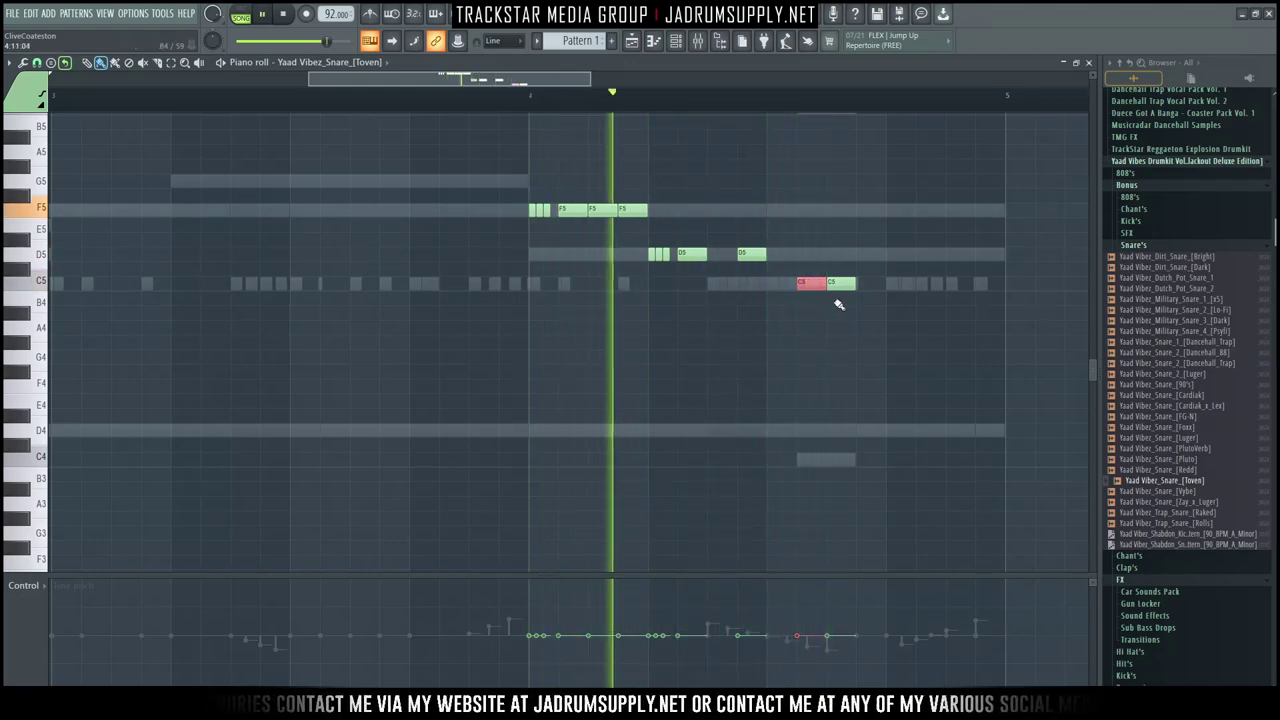
key(alt+u)
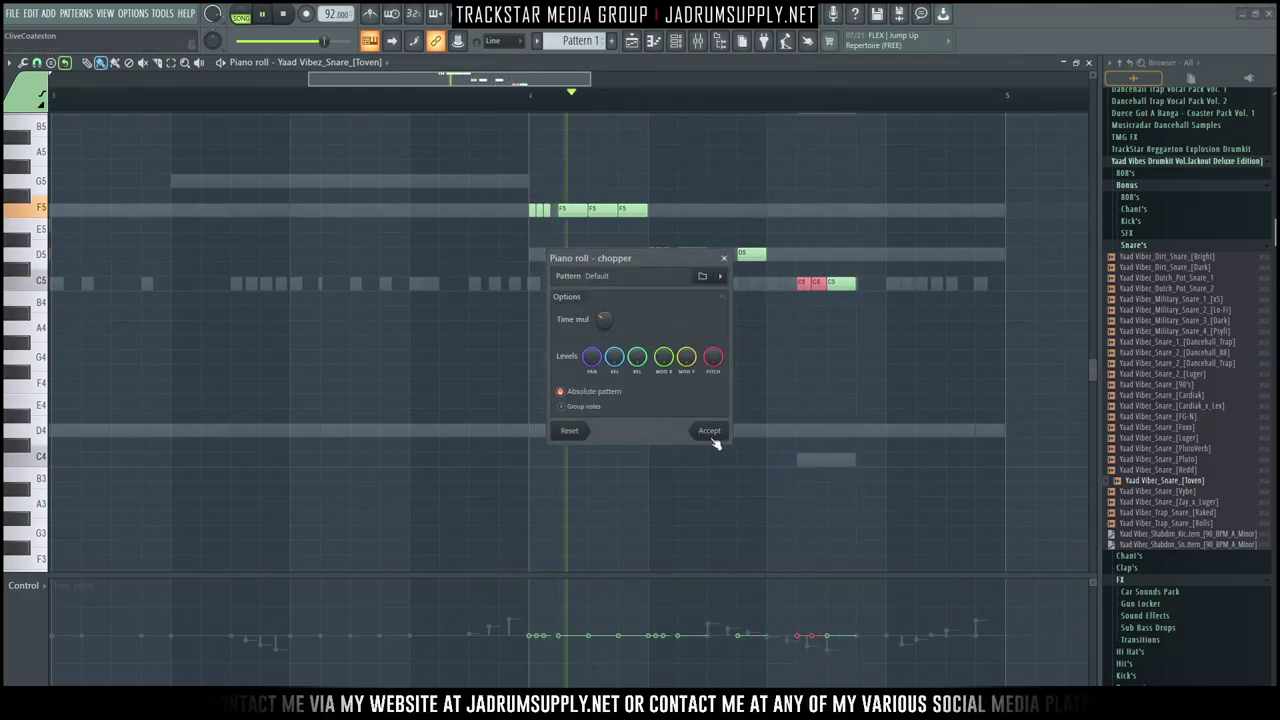
click(709, 430)
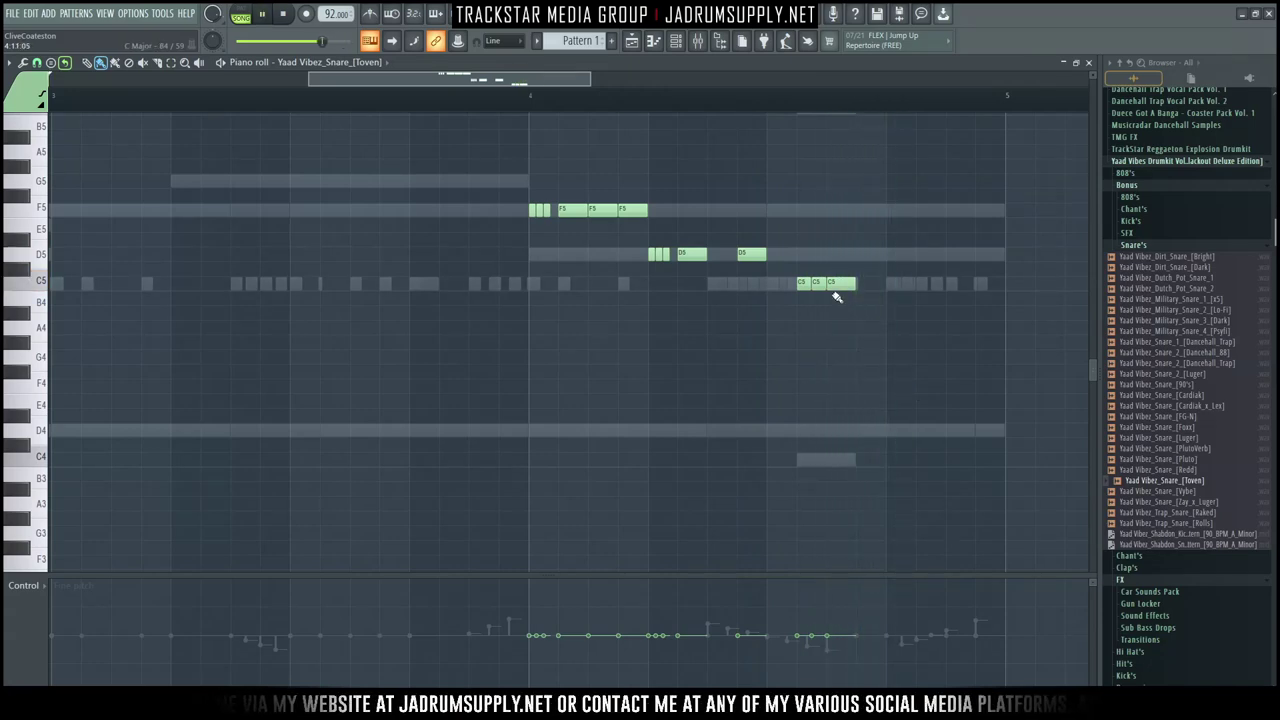
Step: Finish the snare fill with a C5 hit late in beat 3 and descending A#4, A4 and G4 hits in beat 4
click(888, 314)
scroll(786, 117, down, 6)
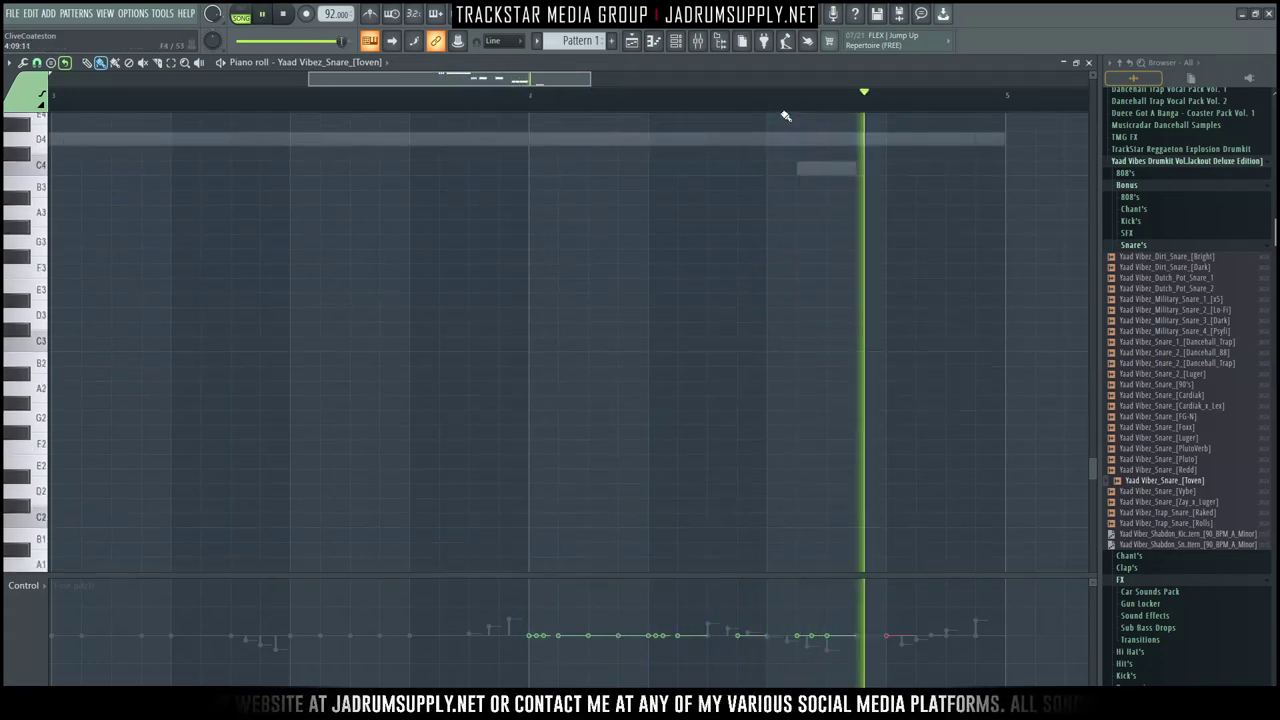
scroll(786, 117, down, 3)
scroll(847, 290, up, 6)
key(space)
key(space)
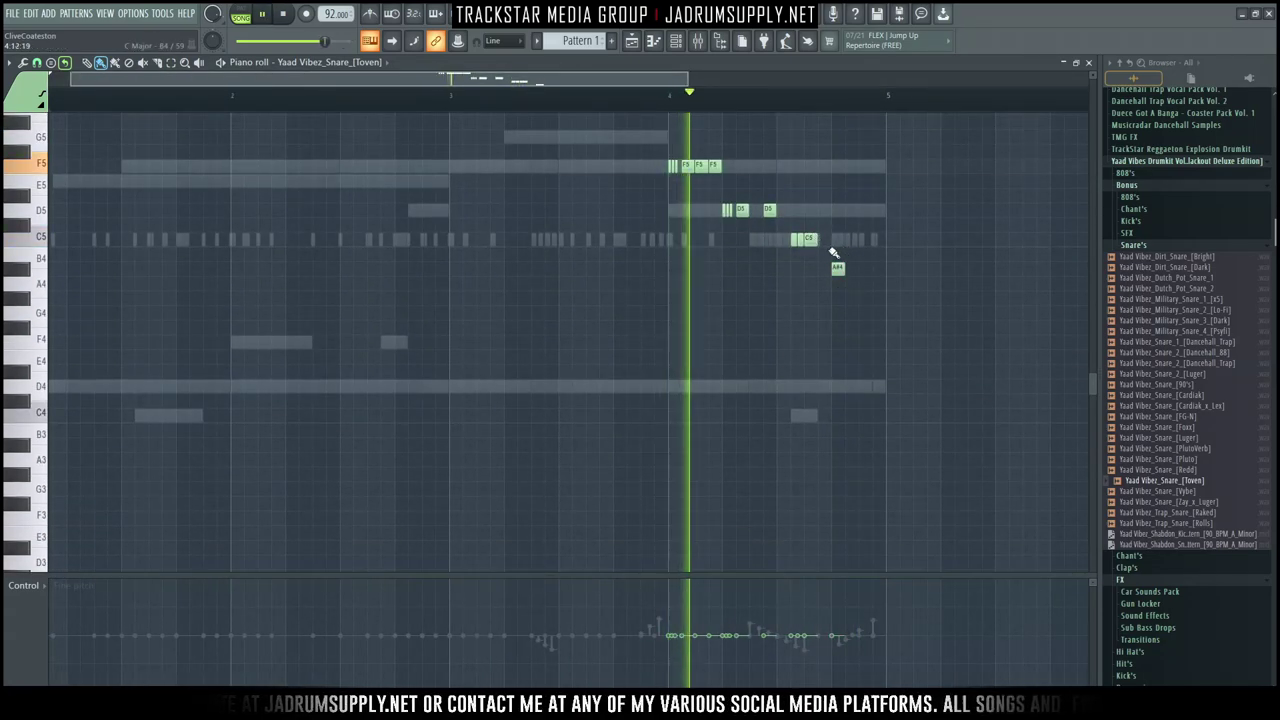
click(823, 241)
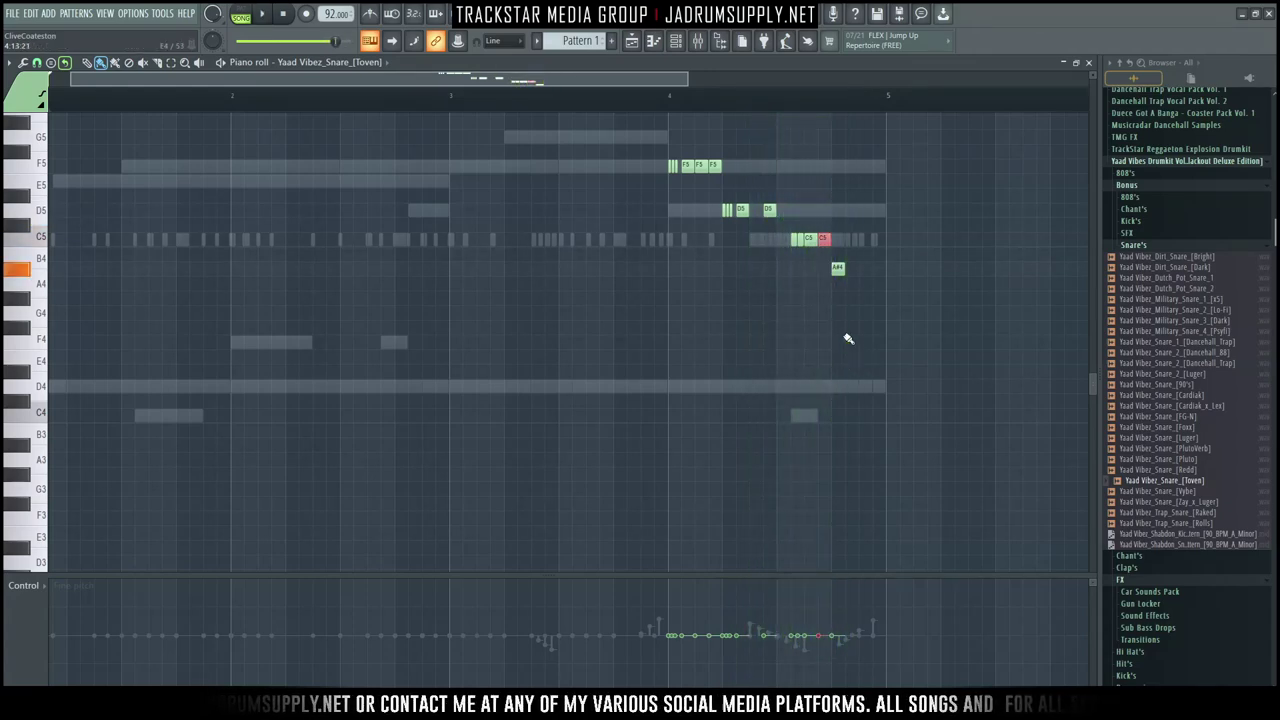
click(864, 283)
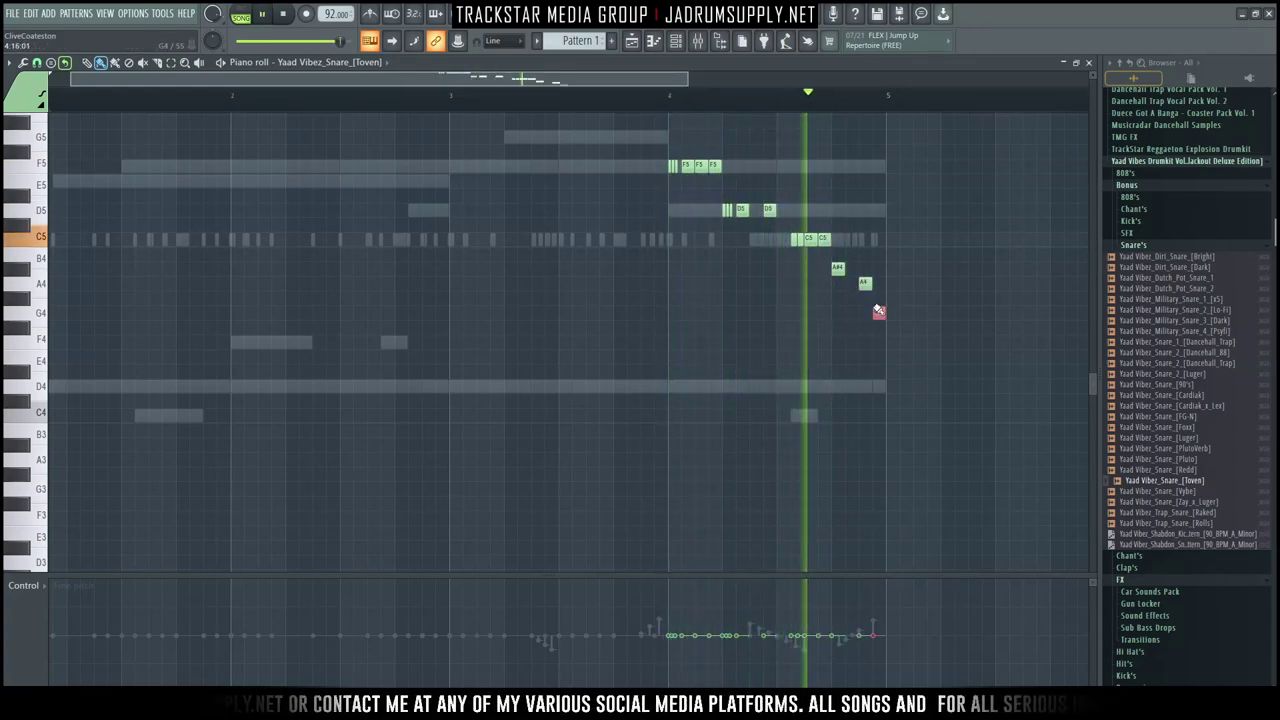
Step: Rework the fill's ending into four adjacent descending snare hits at A#4, A4, G#4 and G4, and play the fill back
click(878, 311)
click(853, 282)
drag(862, 283, 860, 312)
click(862, 297)
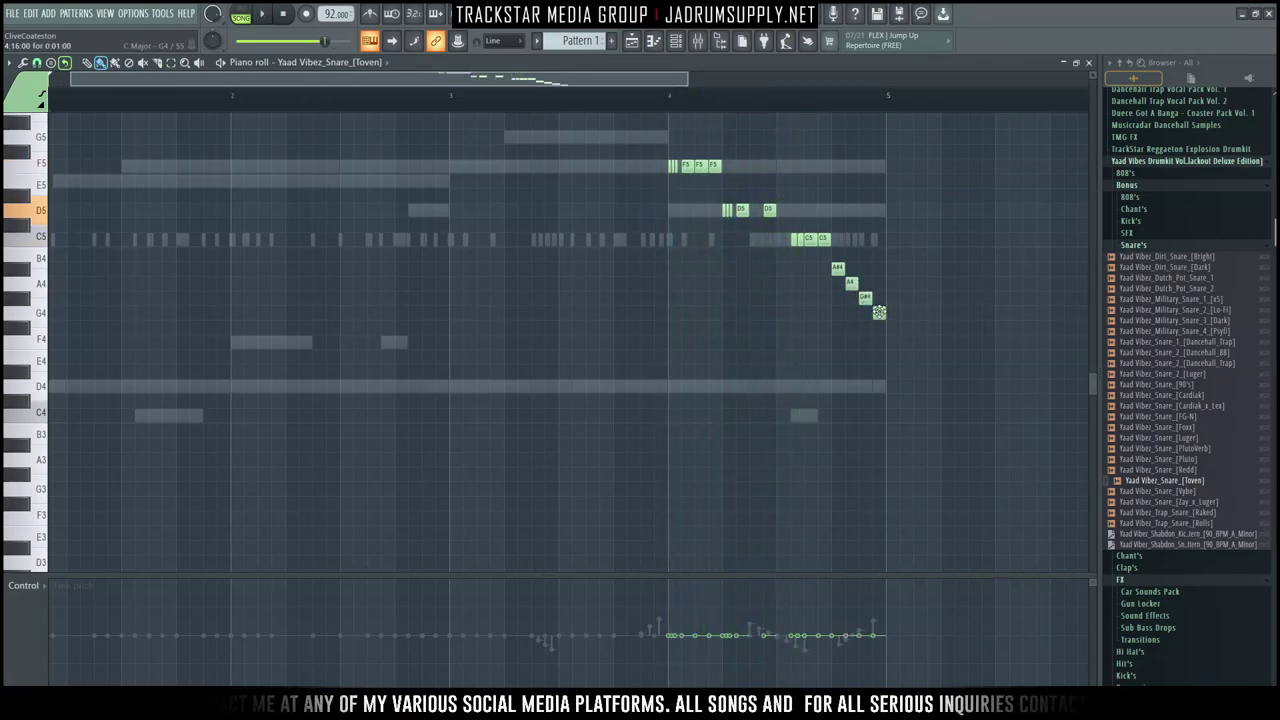
drag(898, 337, 838, 263)
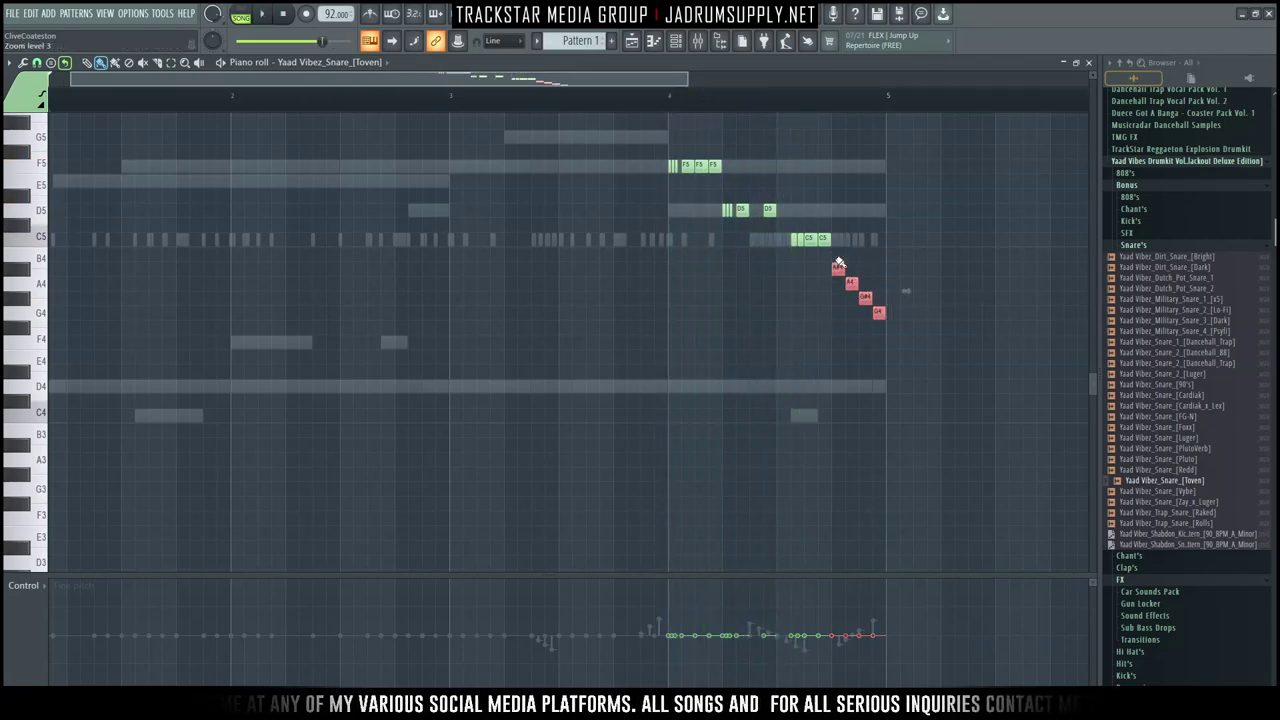
click(845, 440)
key(space)
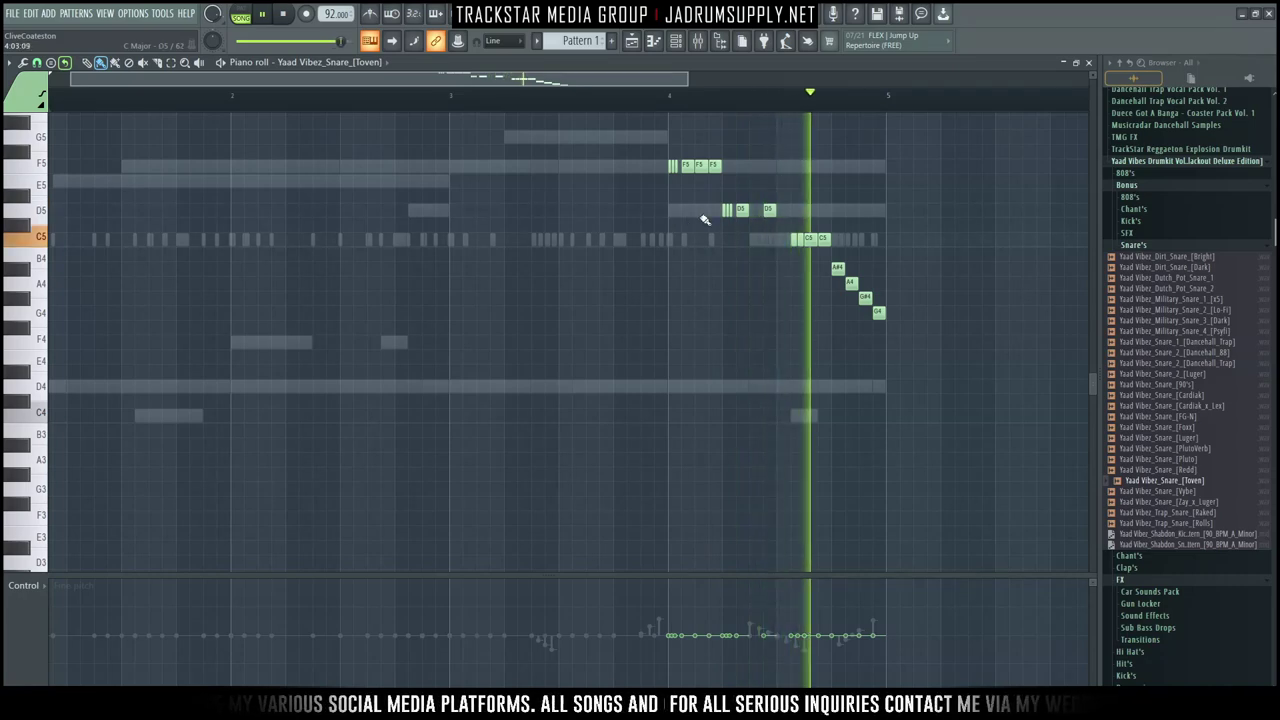
Step: Chop the A#4 snare hit in beat 4 of bar 4 into two shorter notes
ctrl+click(836, 270)
key(alt+u)
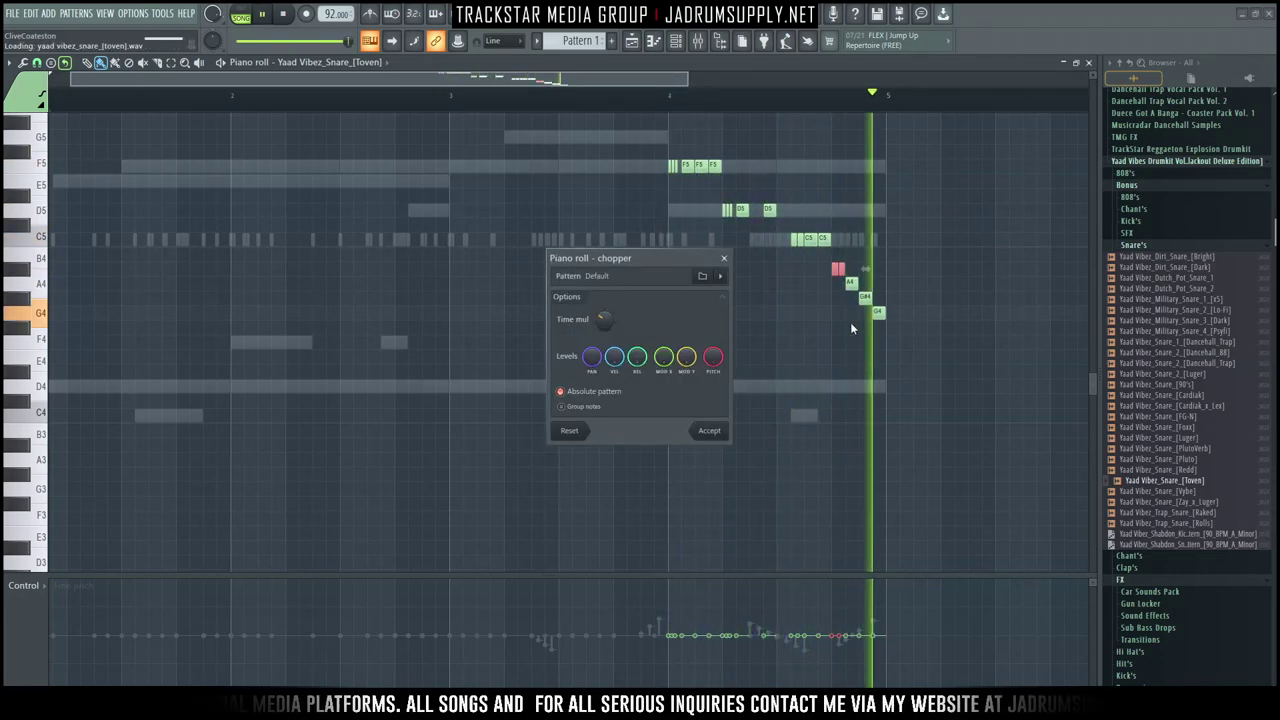
click(709, 430)
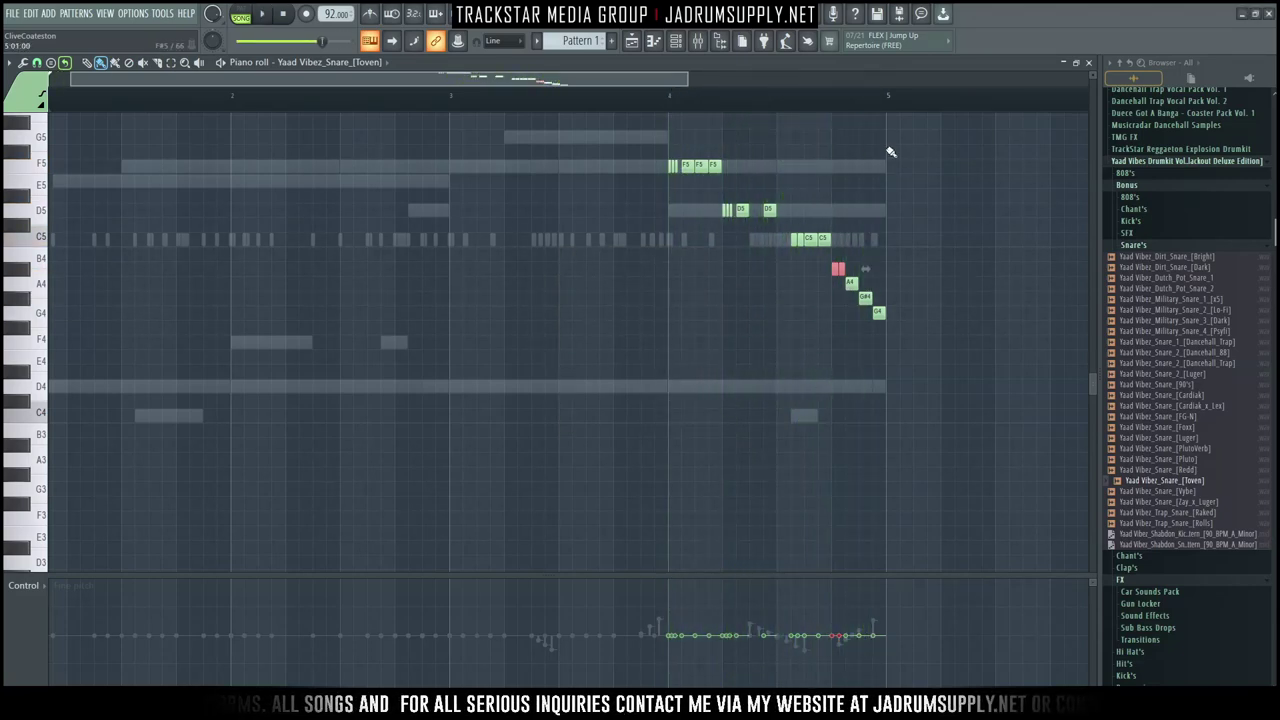
Step: Route the Toven snare channel to mixer Insert 4 and load Soundtoys PanMan in its first effect slot
click(702, 44)
click(675, 42)
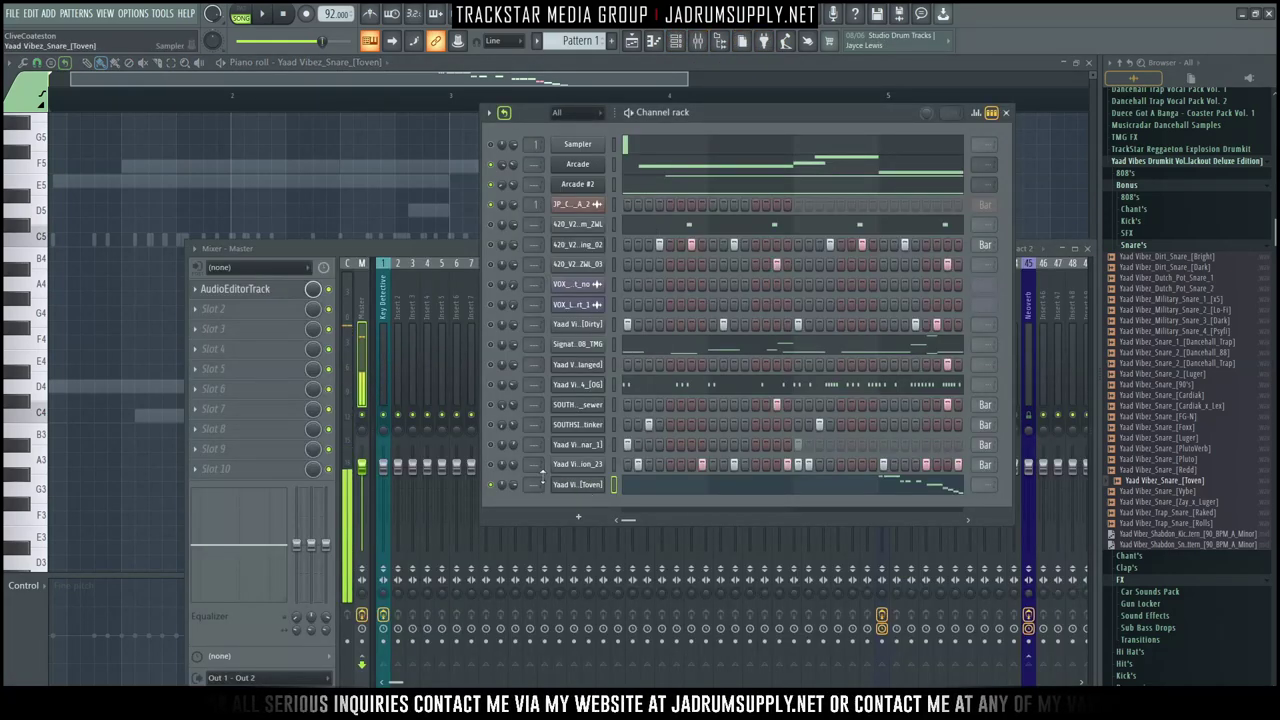
scroll(535, 484, up, 2)
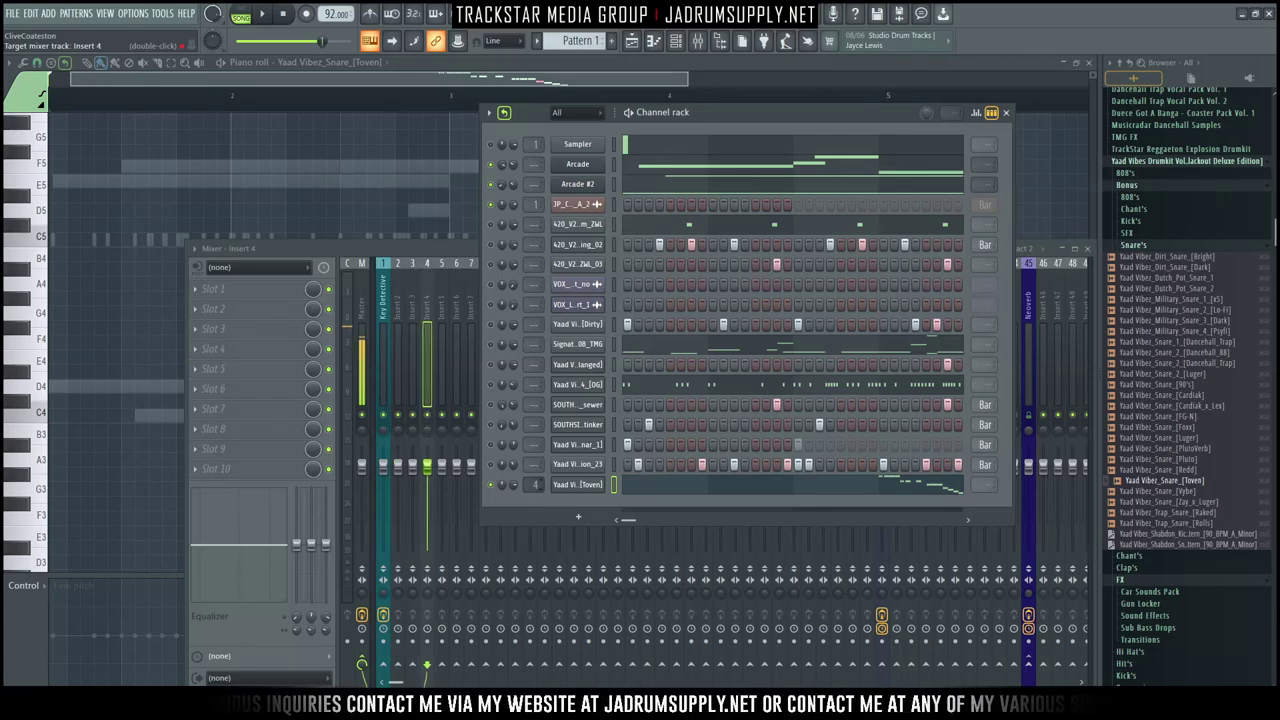
click(265, 290)
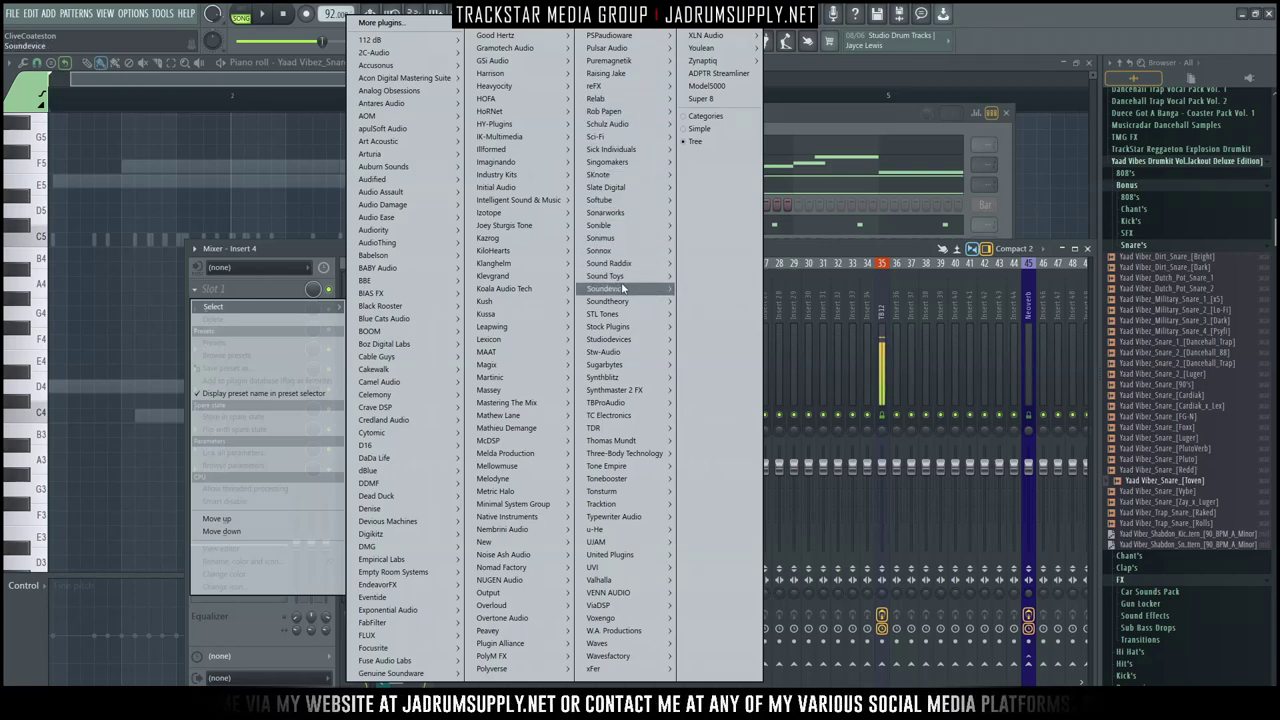
mouse_move(703, 364)
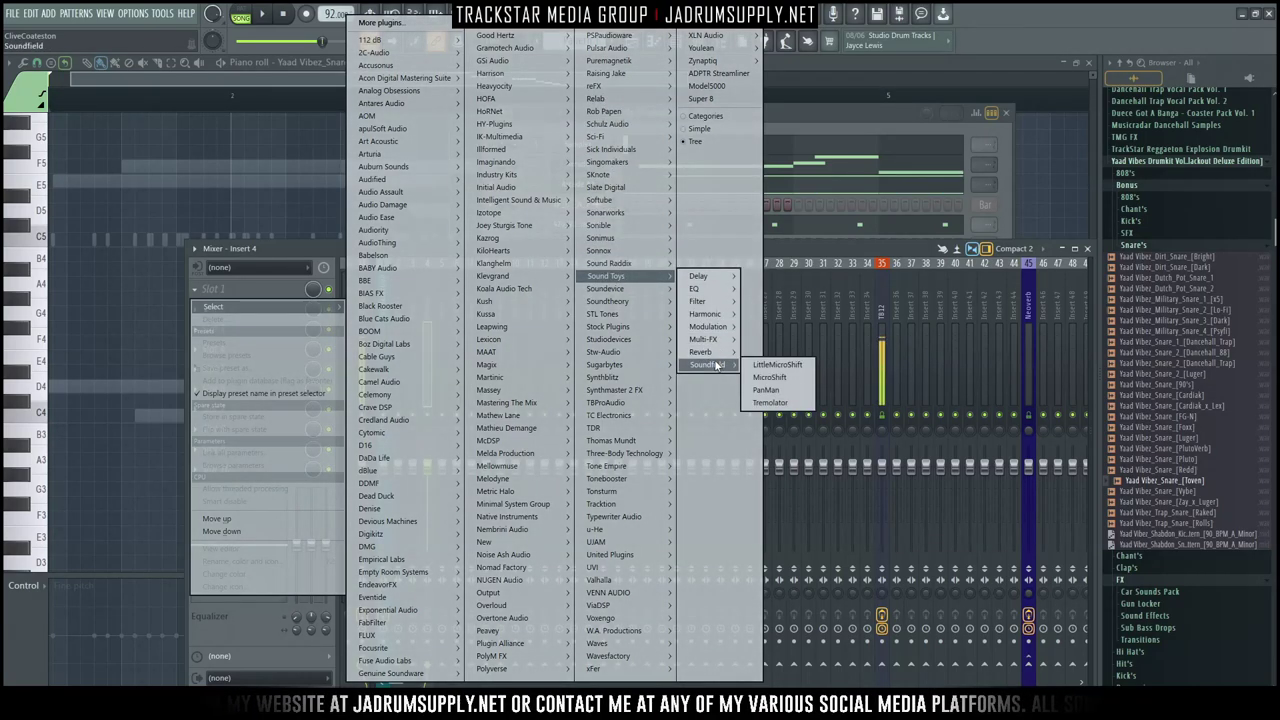
click(775, 389)
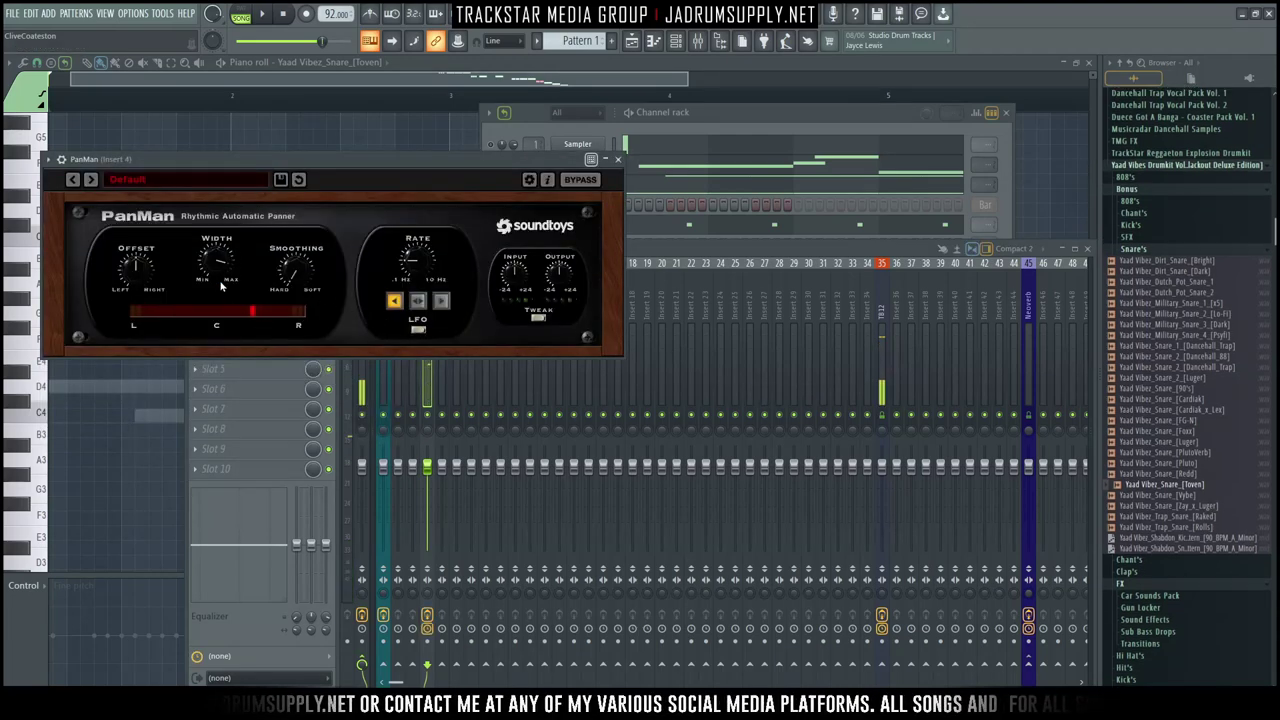
Step: Load PanMan's user preset TMG-2 Pan-o-Ramic Snare Rolls and expand its Tweak section
click(169, 178)
mouse_move(163, 244)
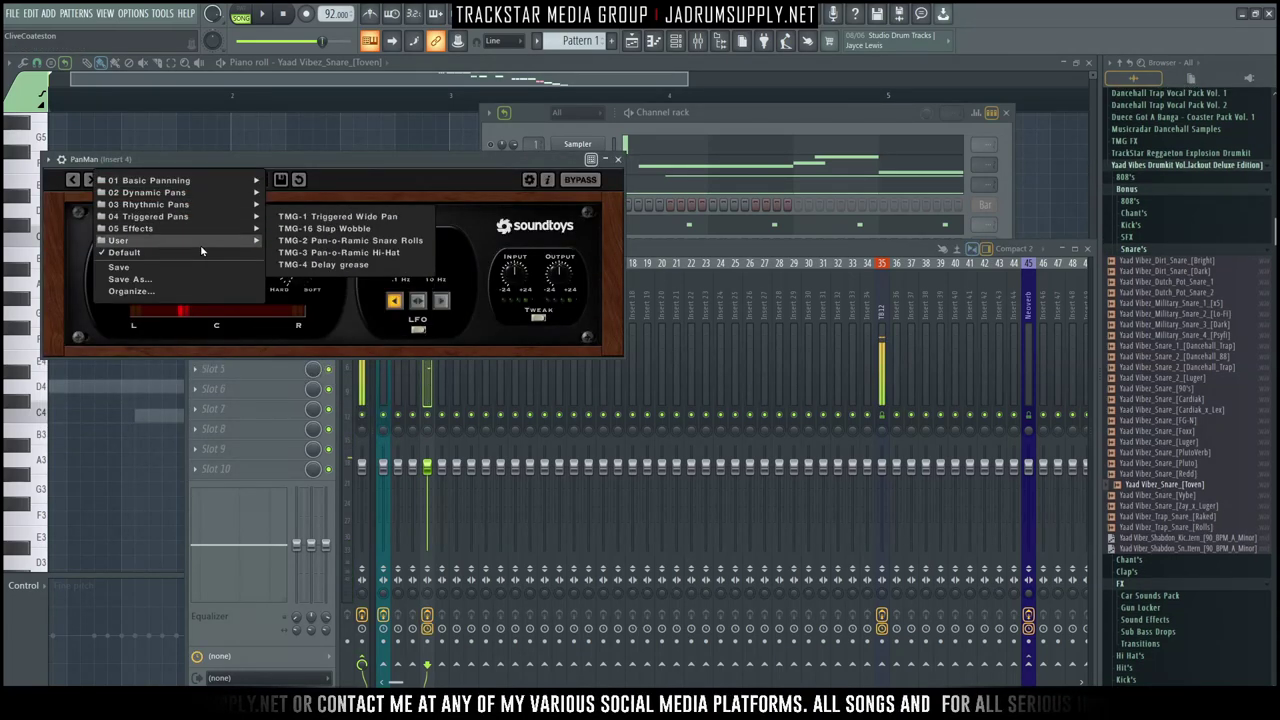
click(377, 241)
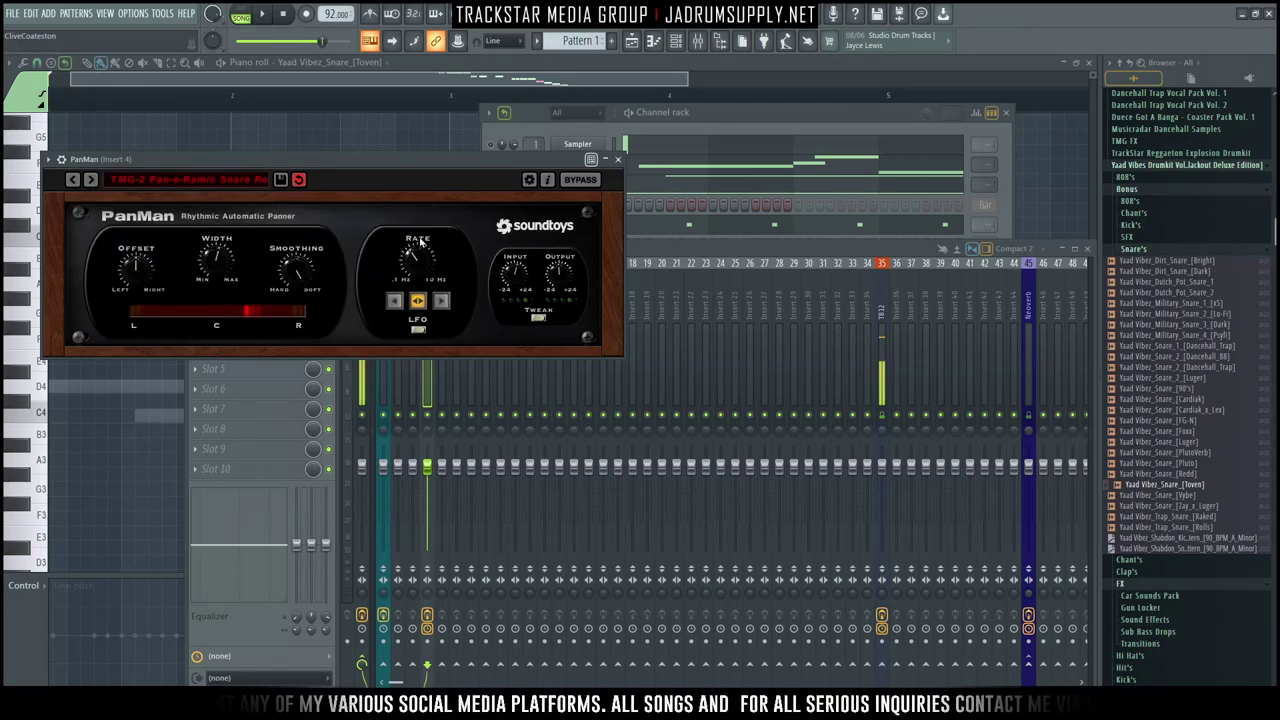
click(422, 329)
click(554, 324)
click(542, 319)
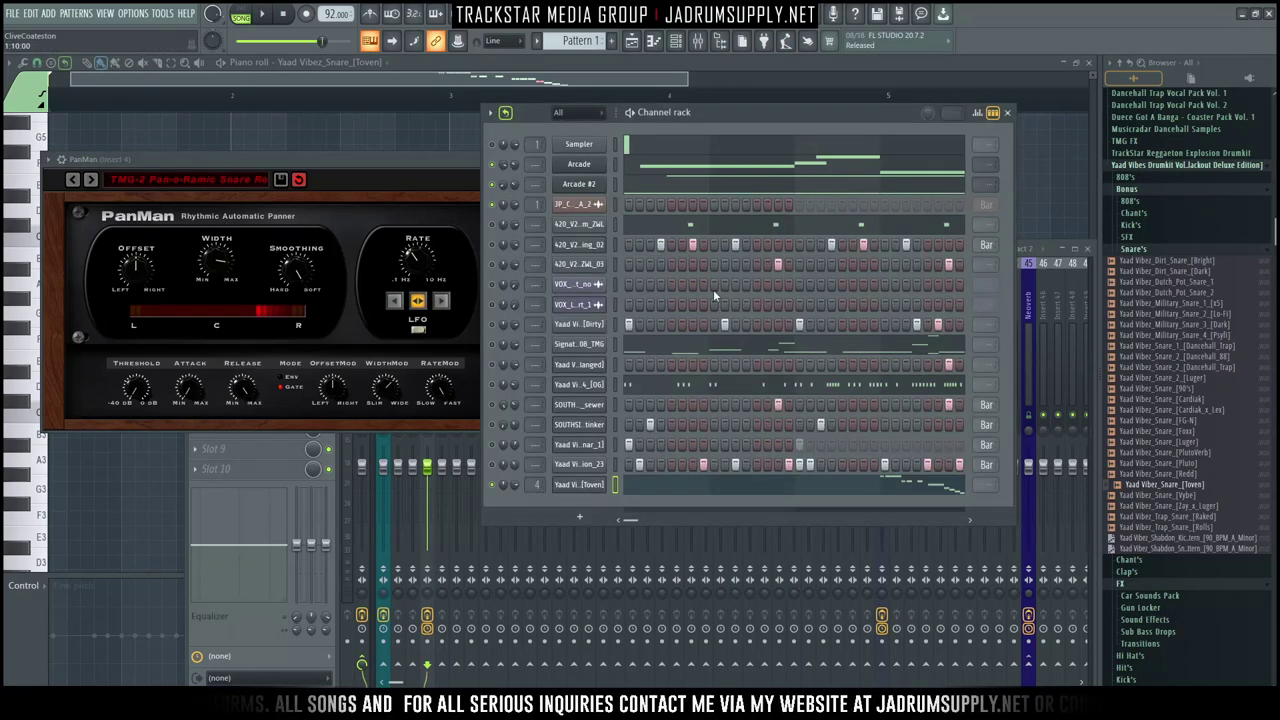
Step: Audition the snare fill while lowering PanMan's rate and setting its smoothing to 0.36, and close the plugin window
key(space)
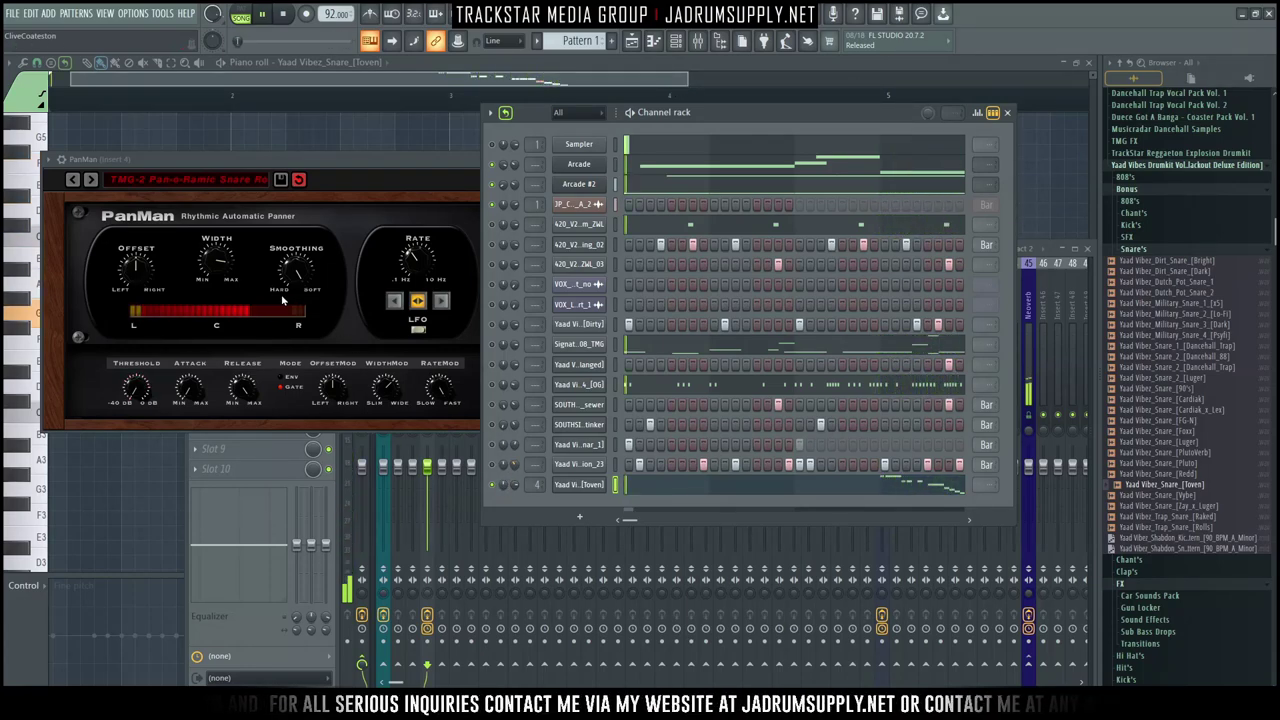
click(221, 262)
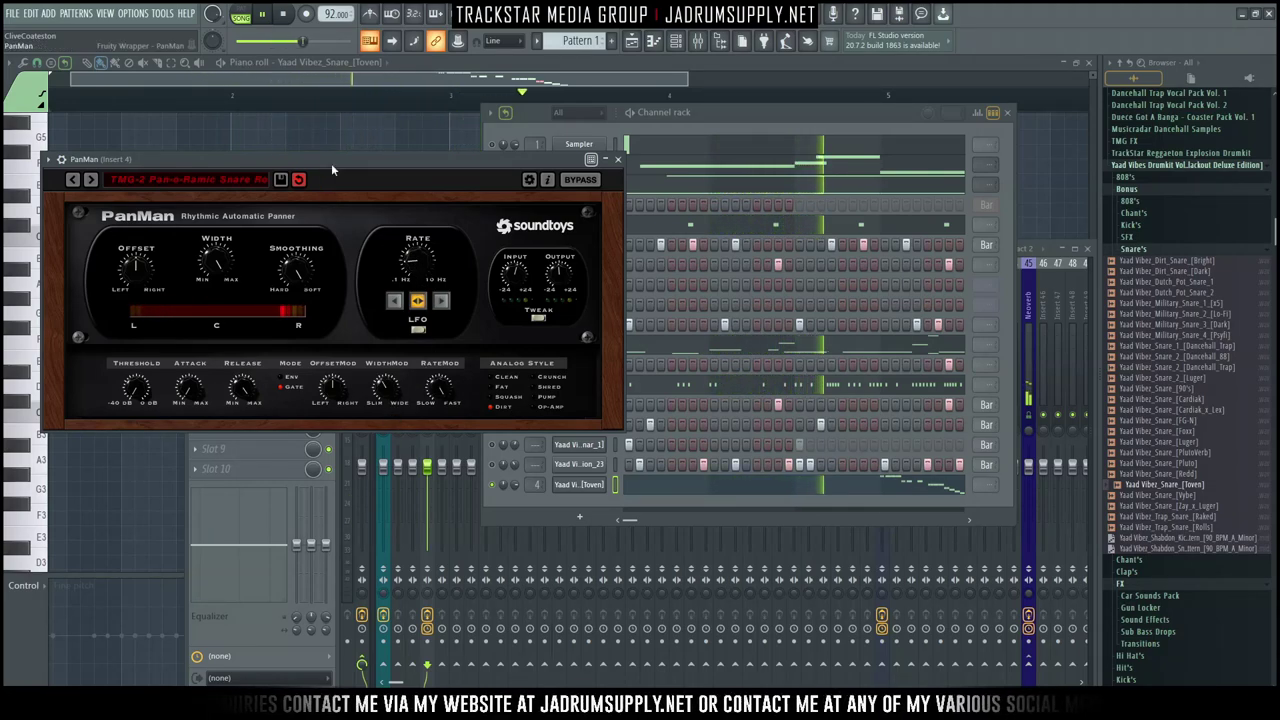
drag(329, 179, 338, 180)
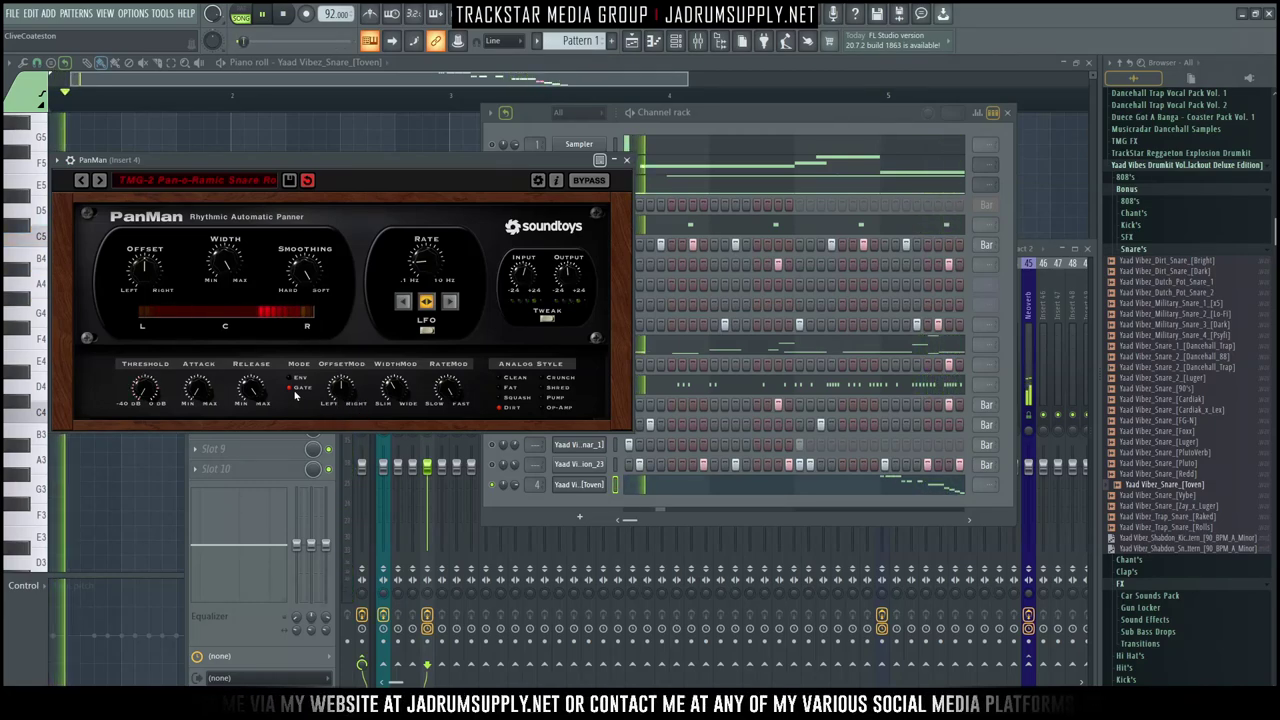
key(space)
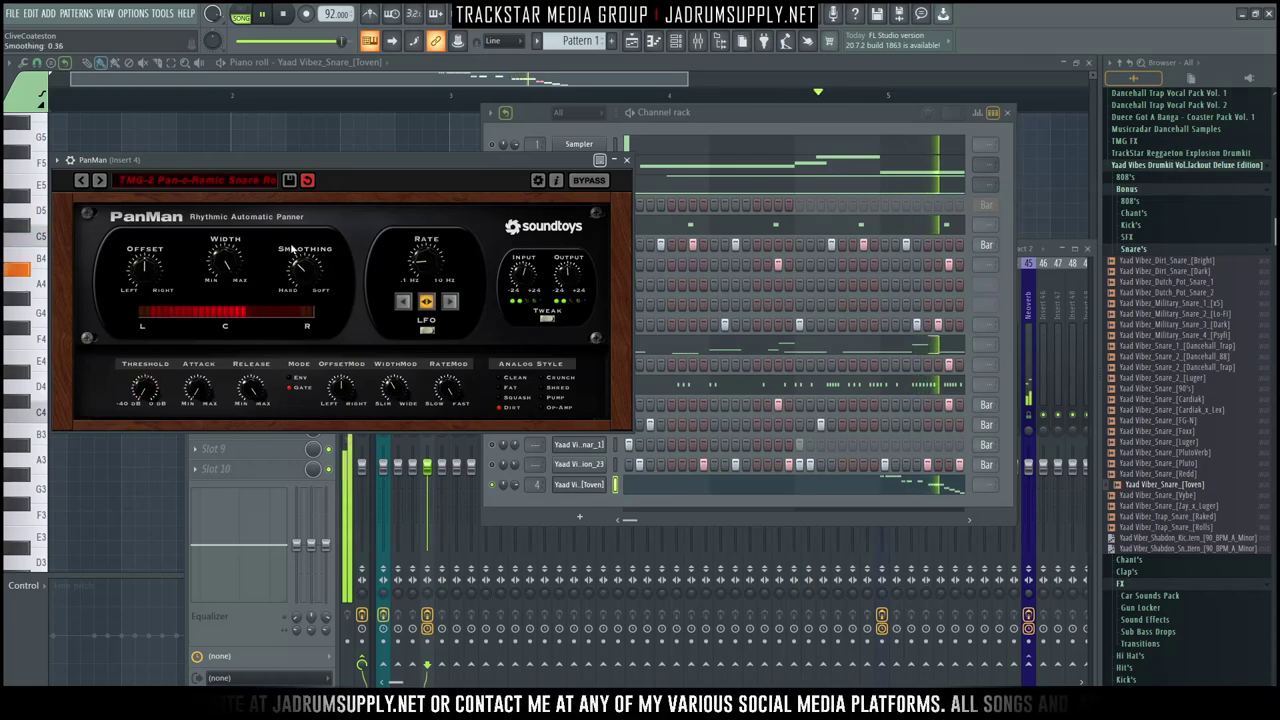
drag(291, 245, 312, 271)
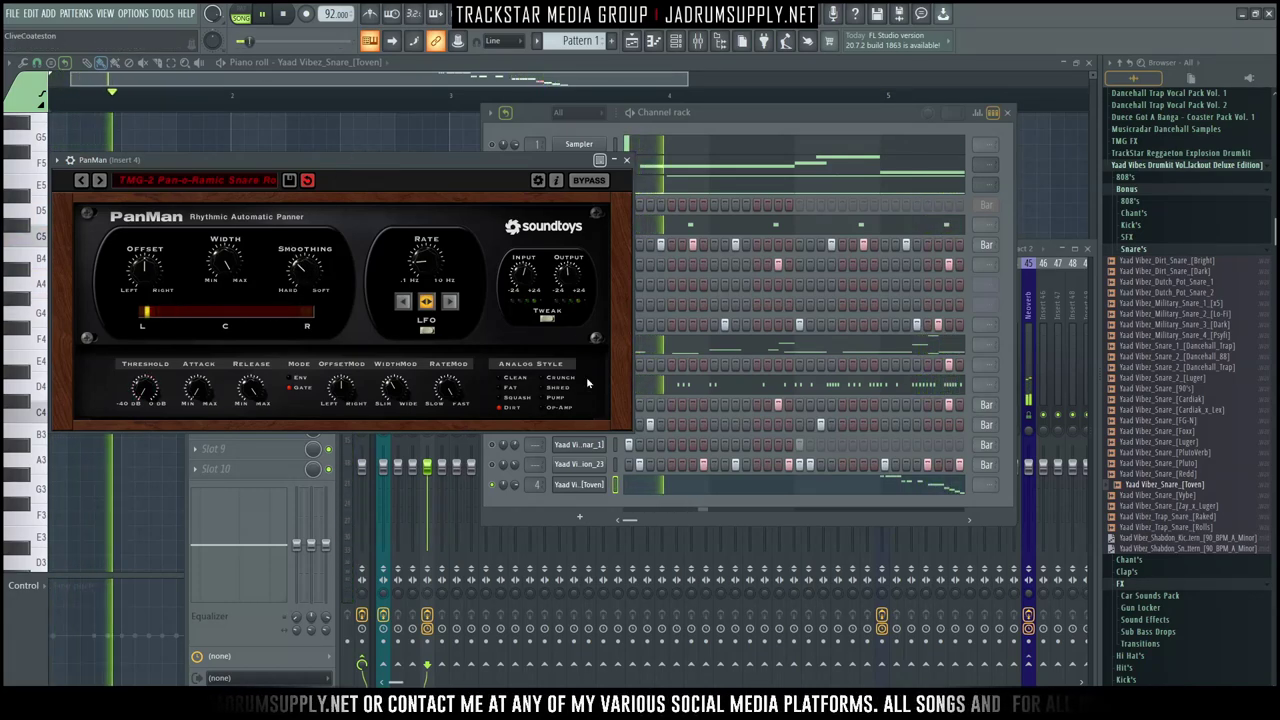
click(627, 161)
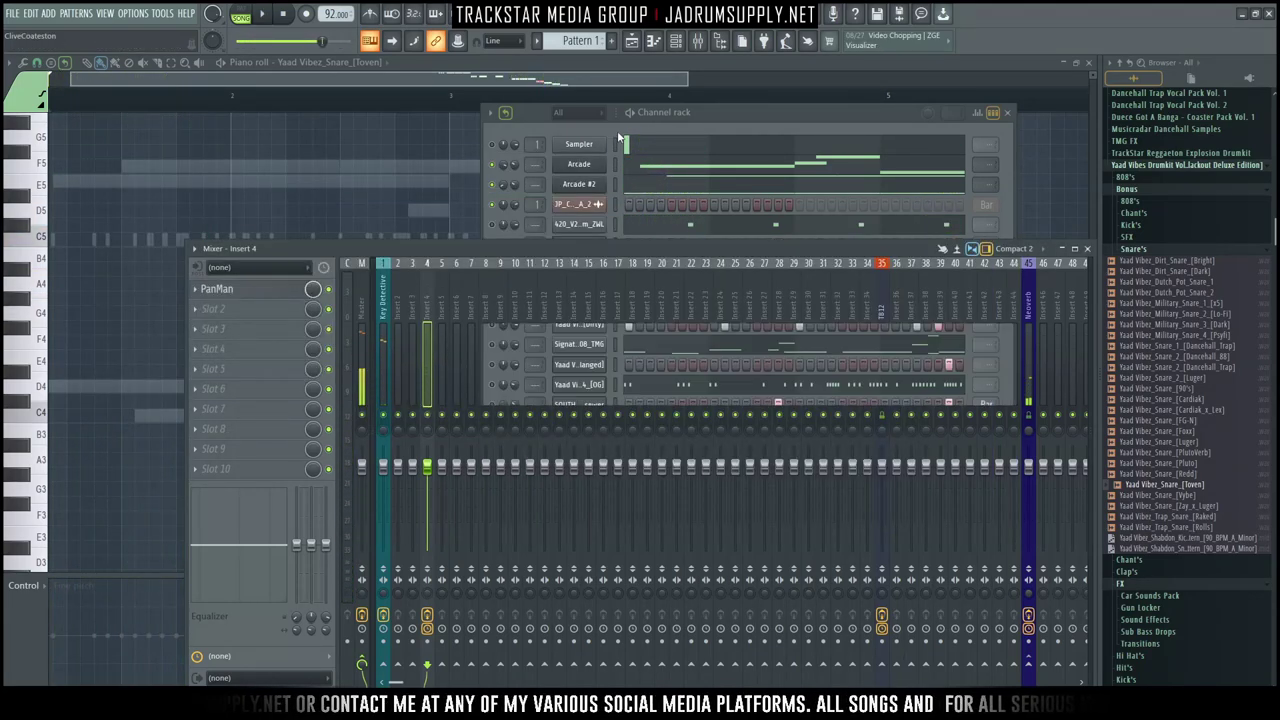
key(space)
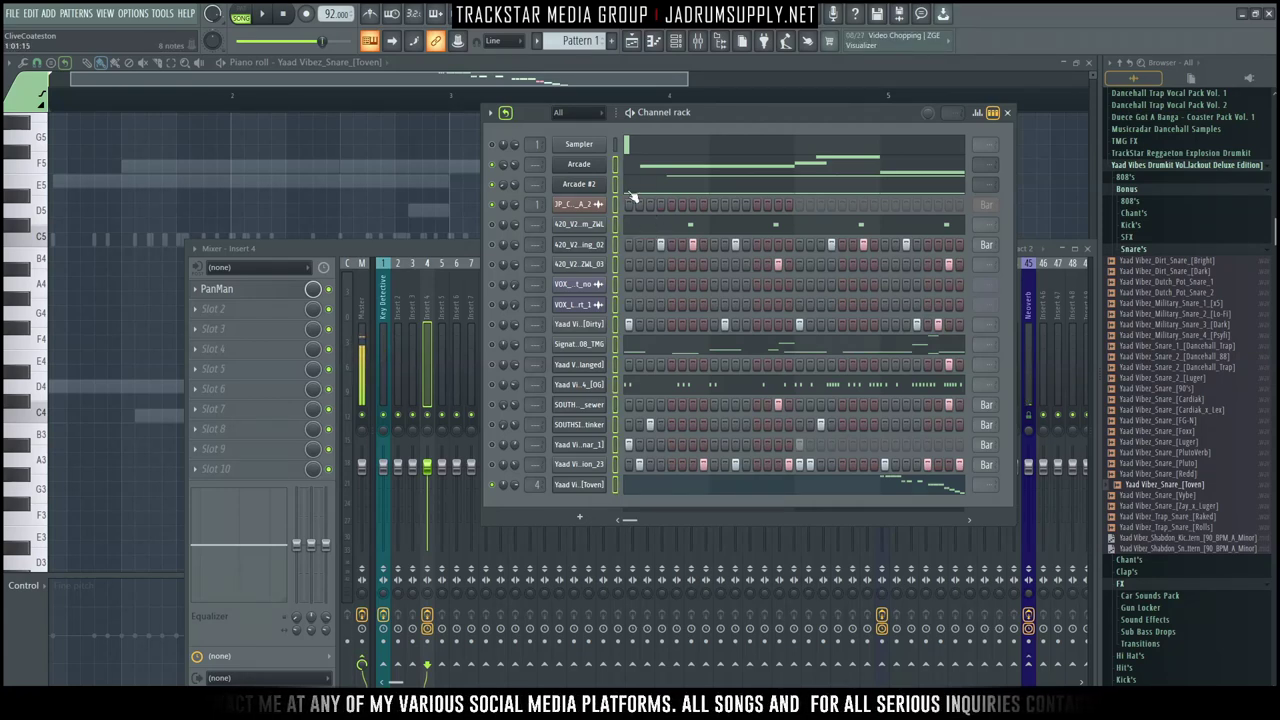
Step: Split Pattern 1 by channel in the Playlist so every instrument gets its own pattern
click(631, 195)
key(Escape)
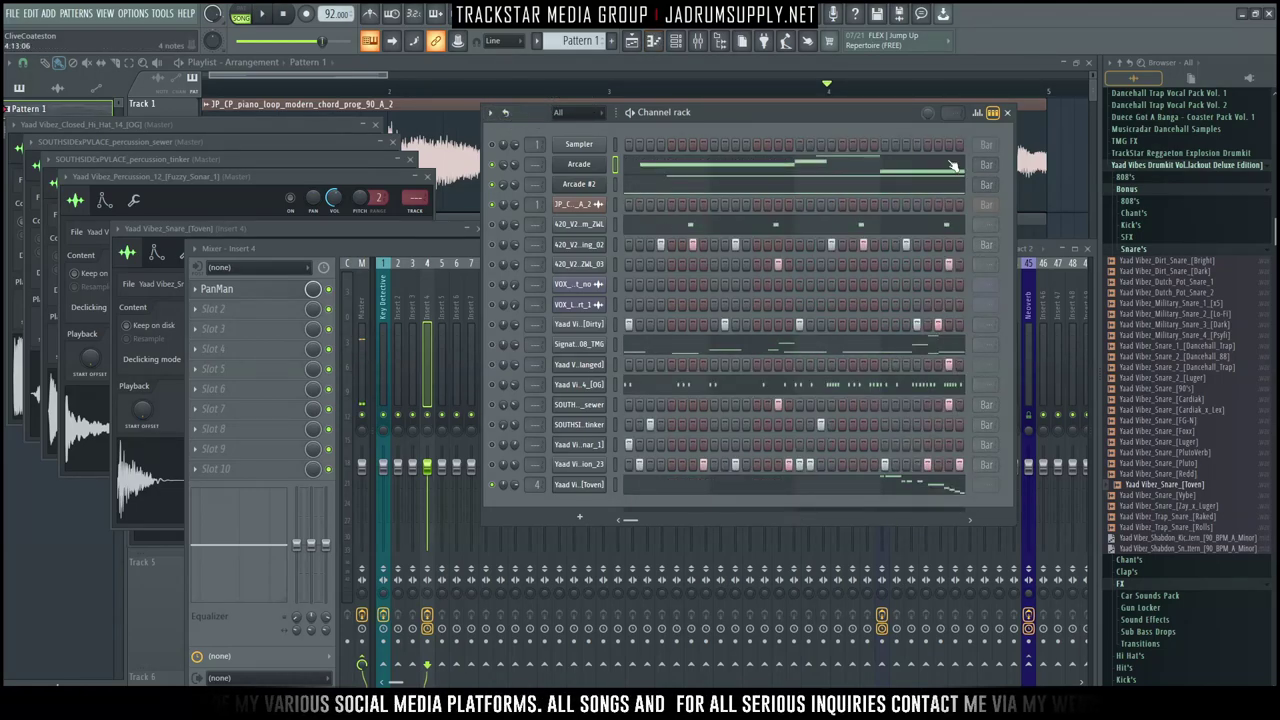
right_click(1060, 182)
right_click(680, 283)
scroll(286, 100, down, 5)
scroll(163, 120, down, 1)
right_click(60, 110)
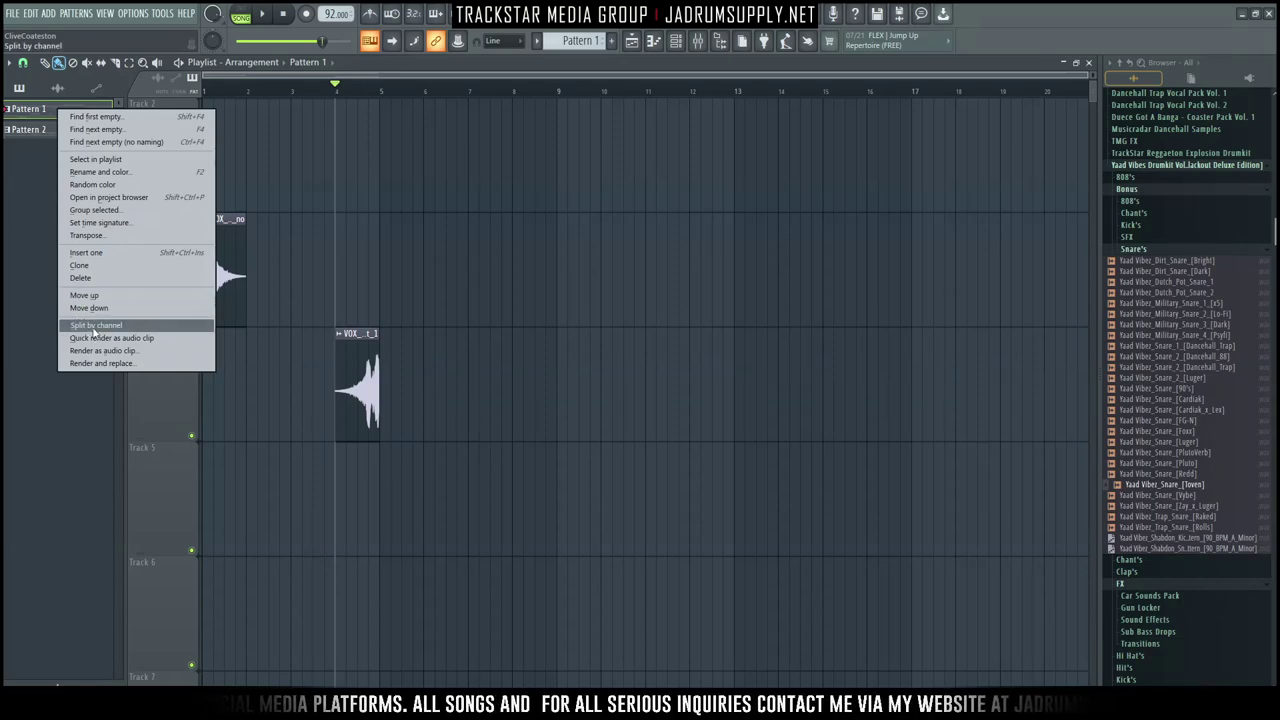
click(95, 326)
click(337, 350)
key(ctrl+a)
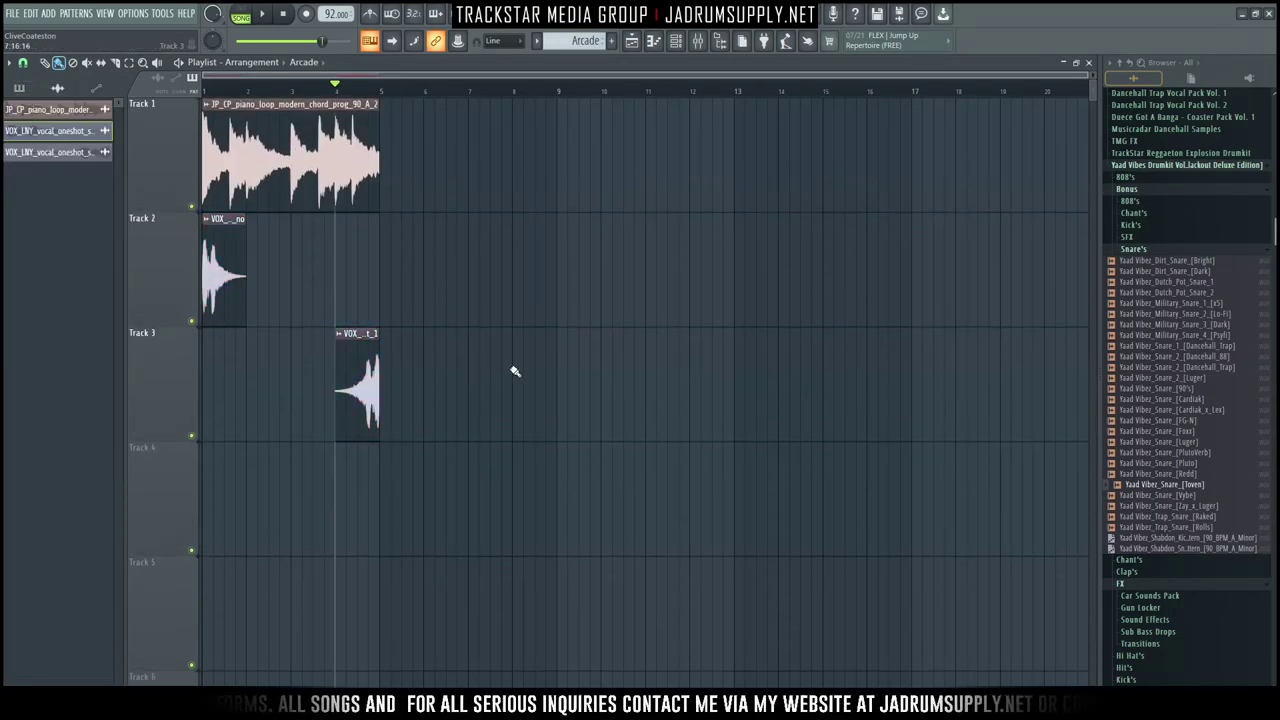
drag(367, 276, 357, 287)
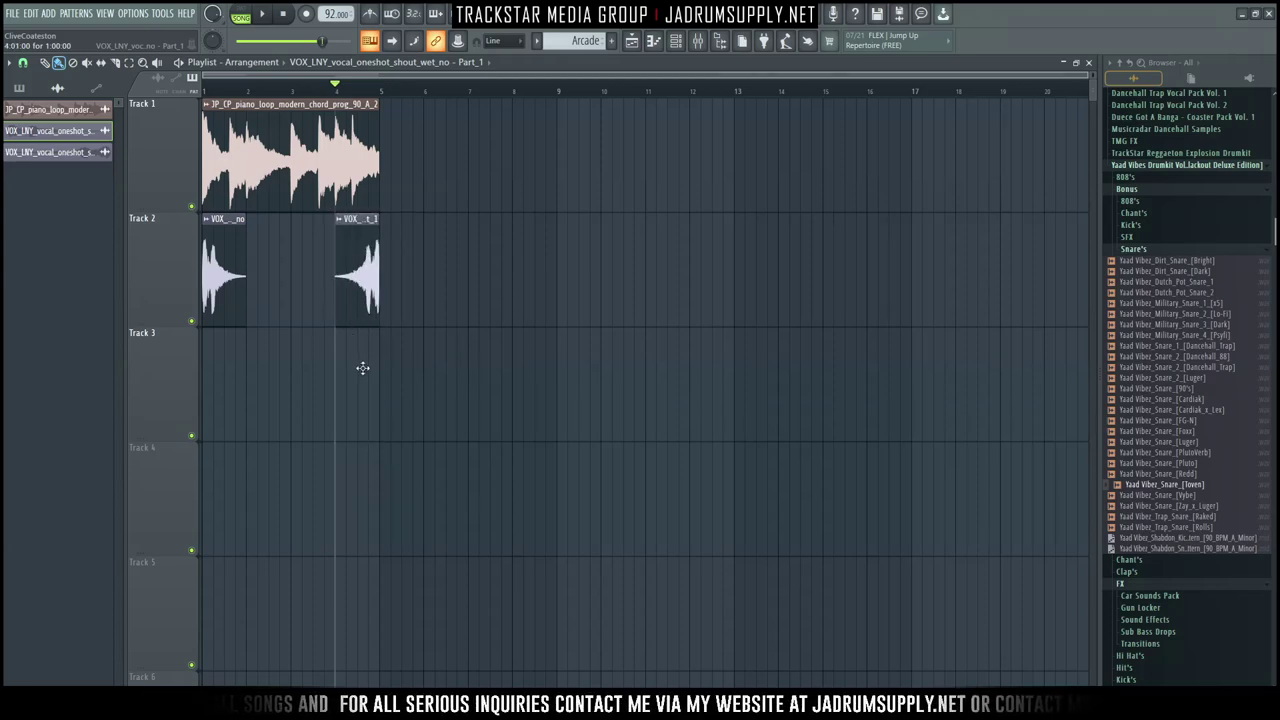
drag(362, 364, 363, 399)
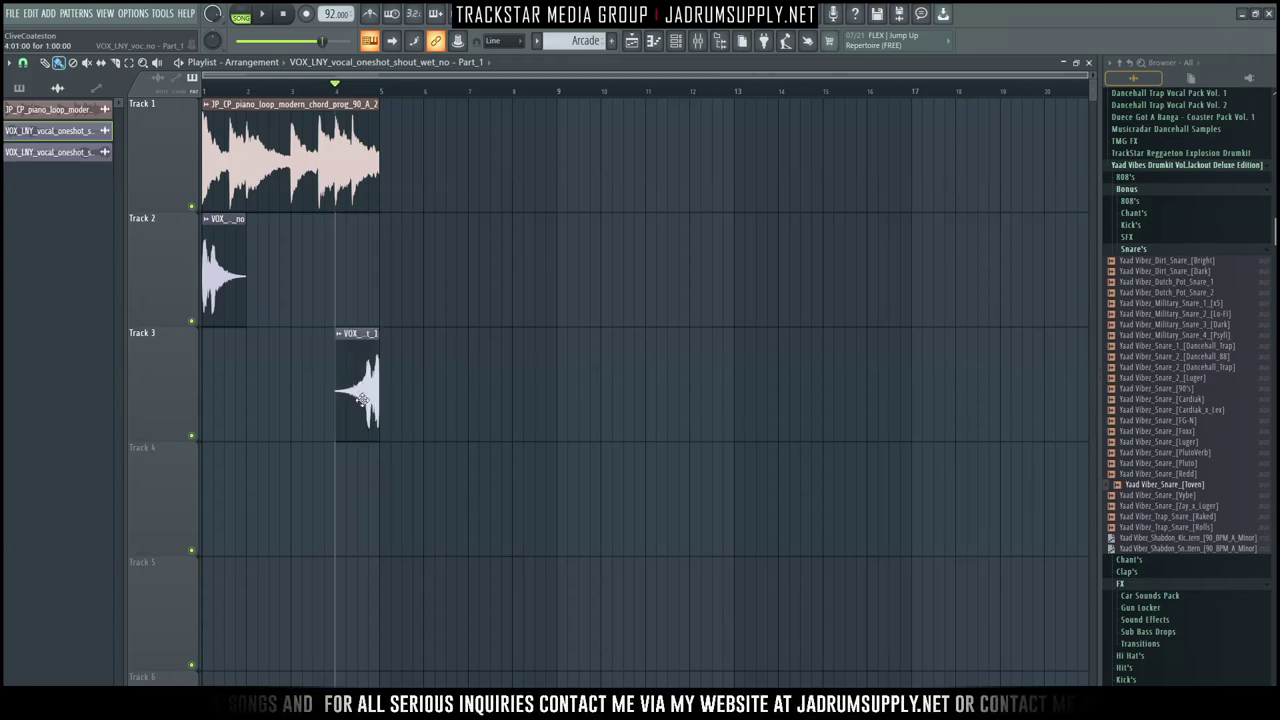
Step: Select the split patterns from Arcade through Yaad Vibez_Snare_[Toven] and place them together on consecutive tracks from Track 4 down
click(24, 92)
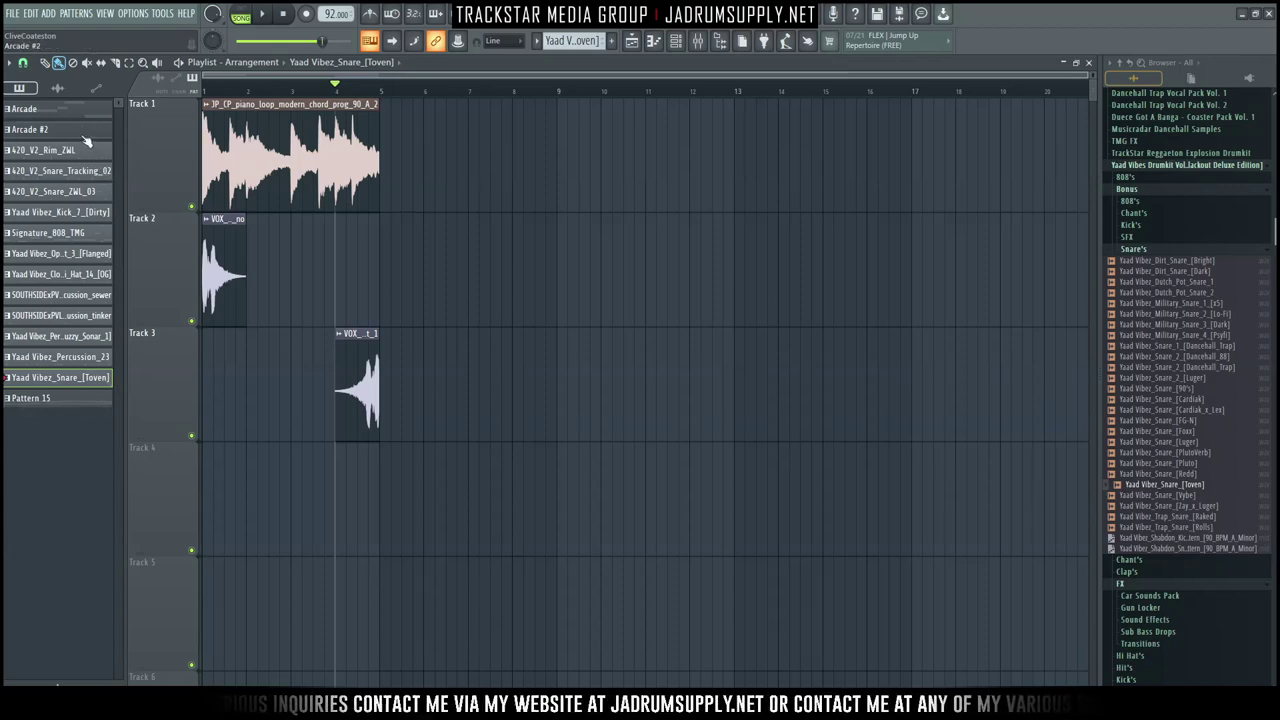
click(84, 117)
click(90, 130)
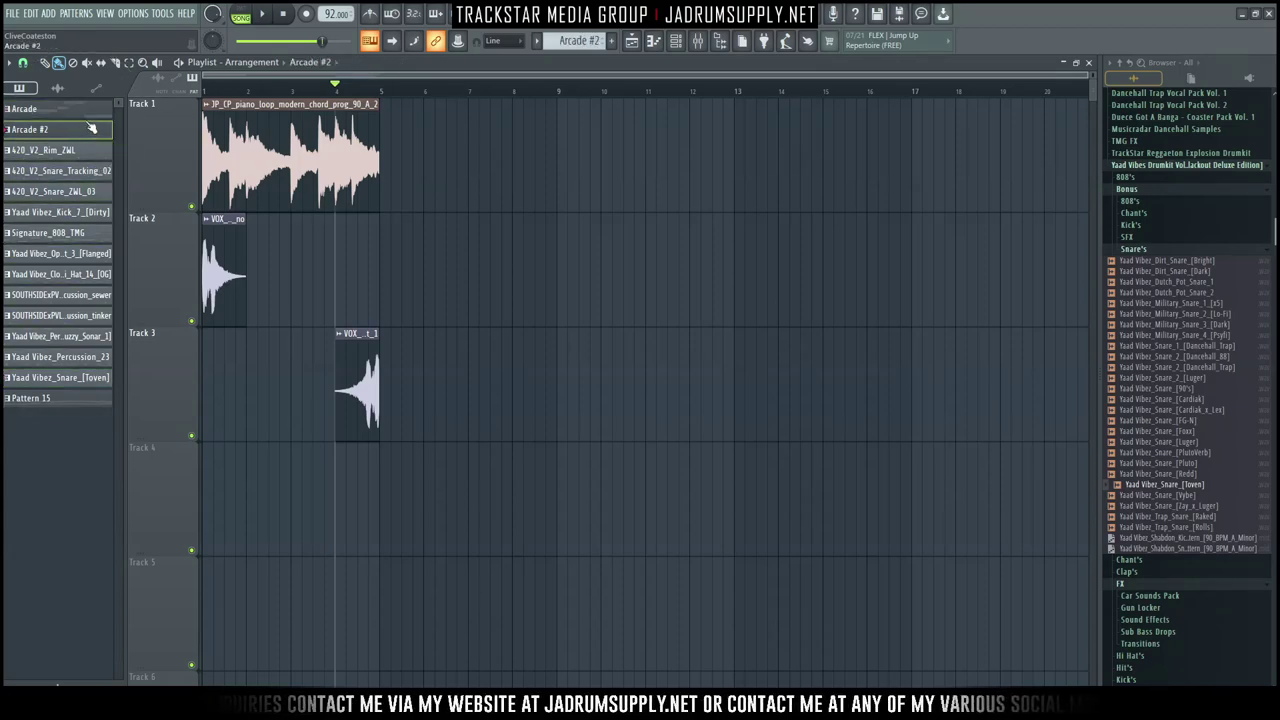
click(86, 115)
drag(195, 450, 216, 486)
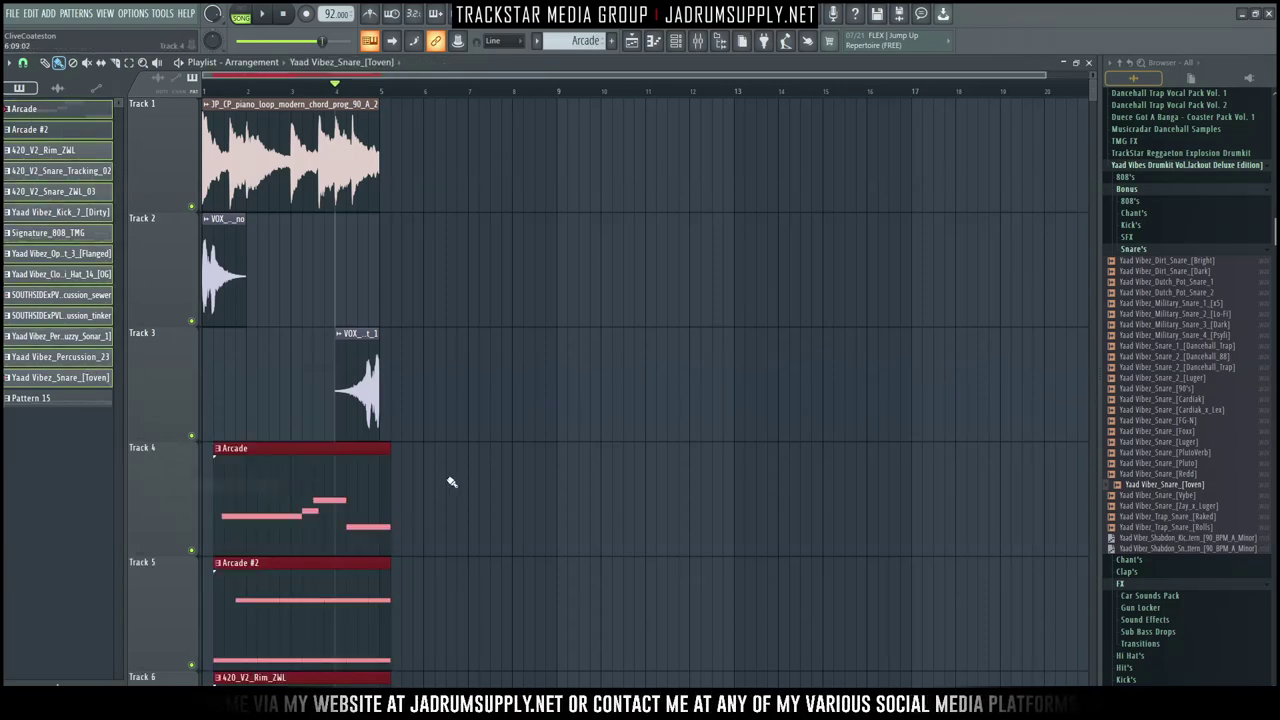
Step: Align the pattern clips to bar 1 and duplicate the short snare and percussion clips on Tracks 7, 8 and 13–16 into bar 3 onward
ctrl+right_click(450, 415)
ctrl+click(651, 169)
ctrl+click(638, 331)
ctrl+click(632, 292)
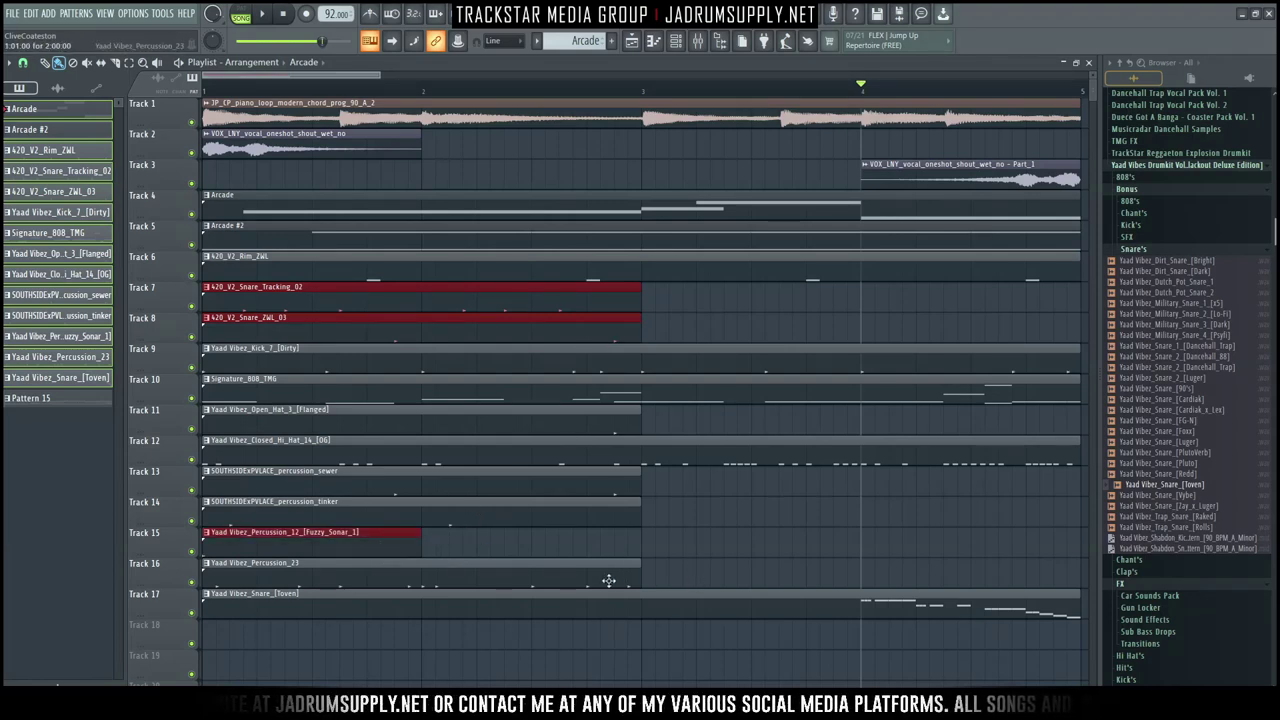
drag(595, 577, 614, 496)
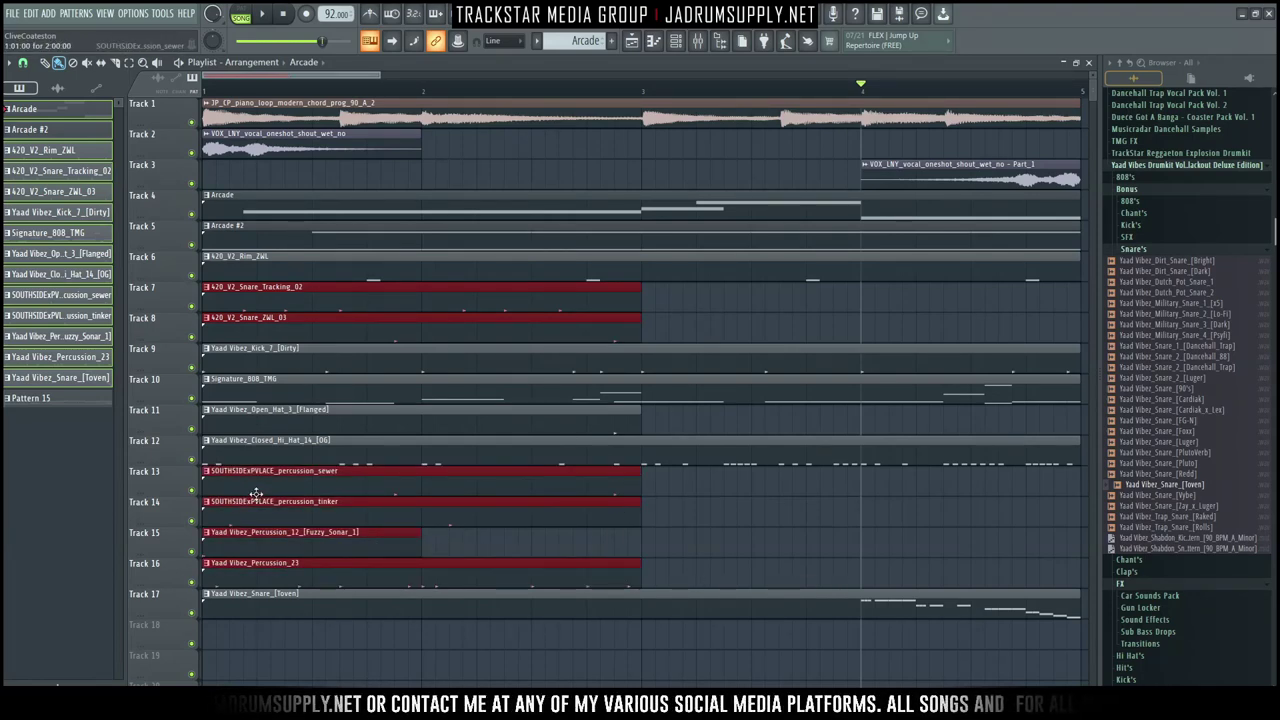
key(ctrl+b)
key(ctrl+d)
Step: Move all pattern clips on Tracks 4–17 to start at bar 5 and play the arrangement from the beginning
scroll(574, 98, down, 5)
key(space)
key(space)
drag(456, 639, 450, 226)
click(528, 170)
click(675, 43)
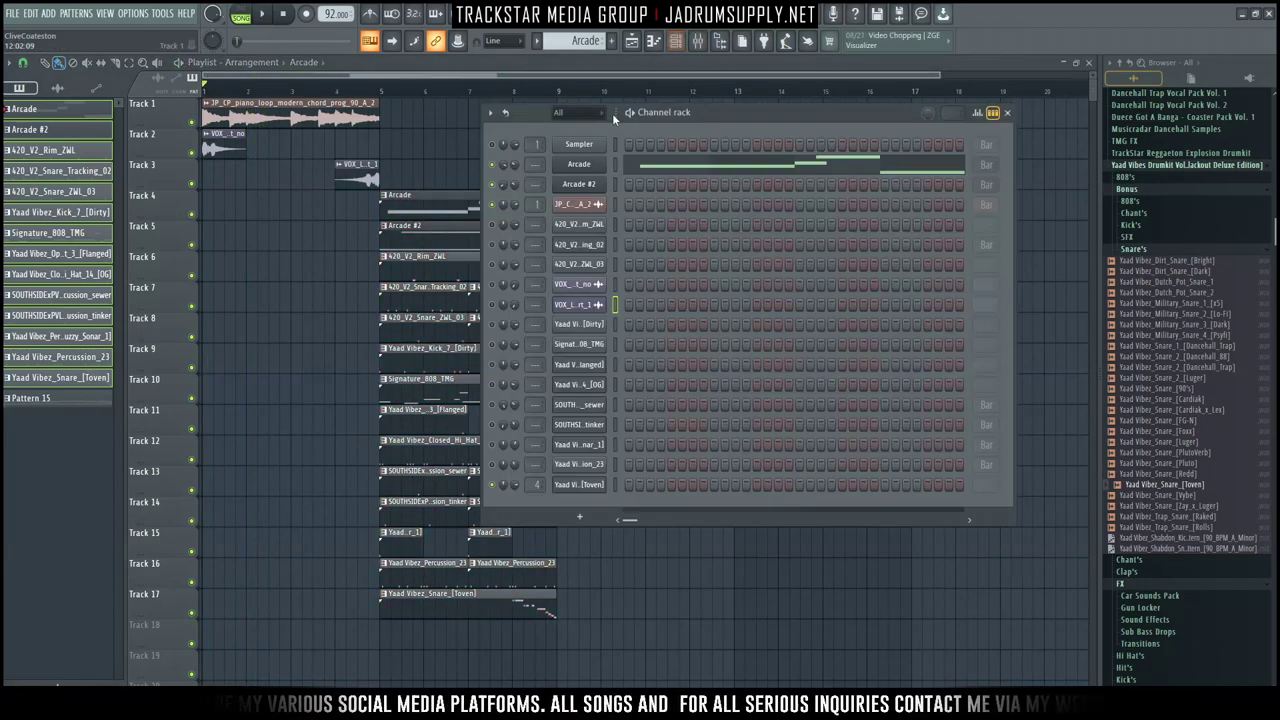
key(F6)
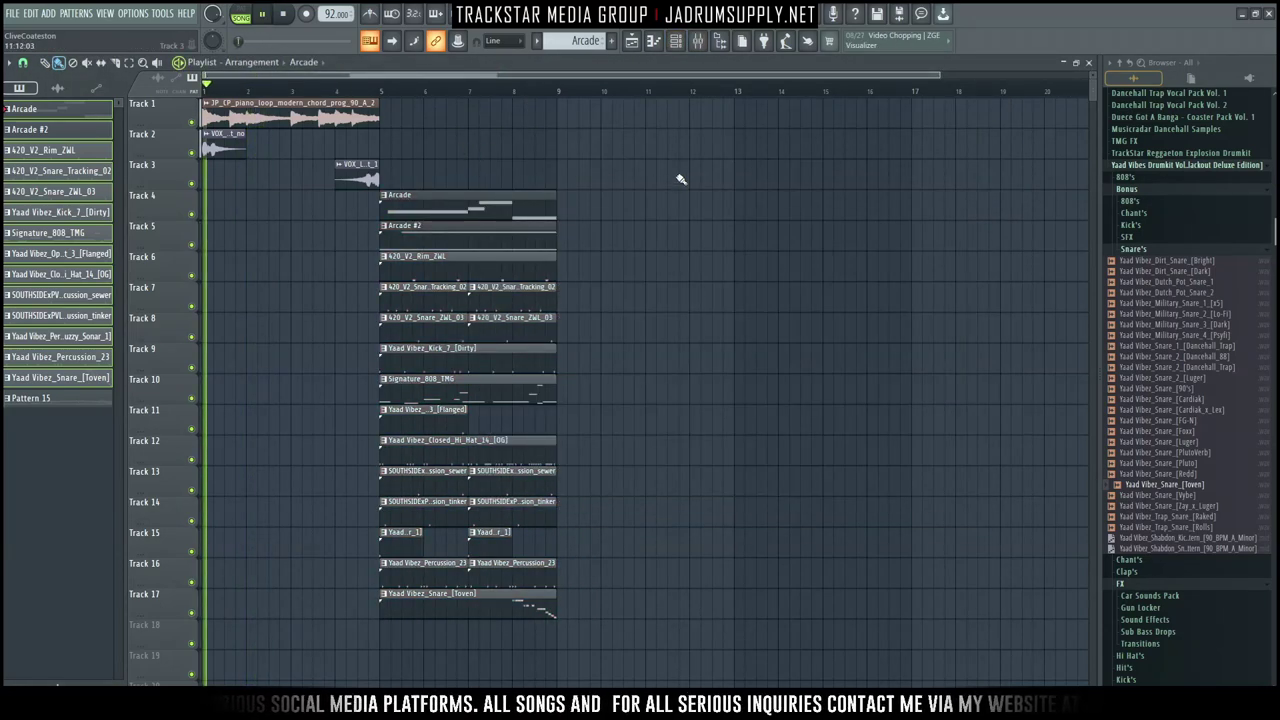
Step: Duplicate the piano loop and vocal clips on Tracks 1–3 to bar 5, and move the pattern clips to start at bar 9
drag(415, 185, 243, 116)
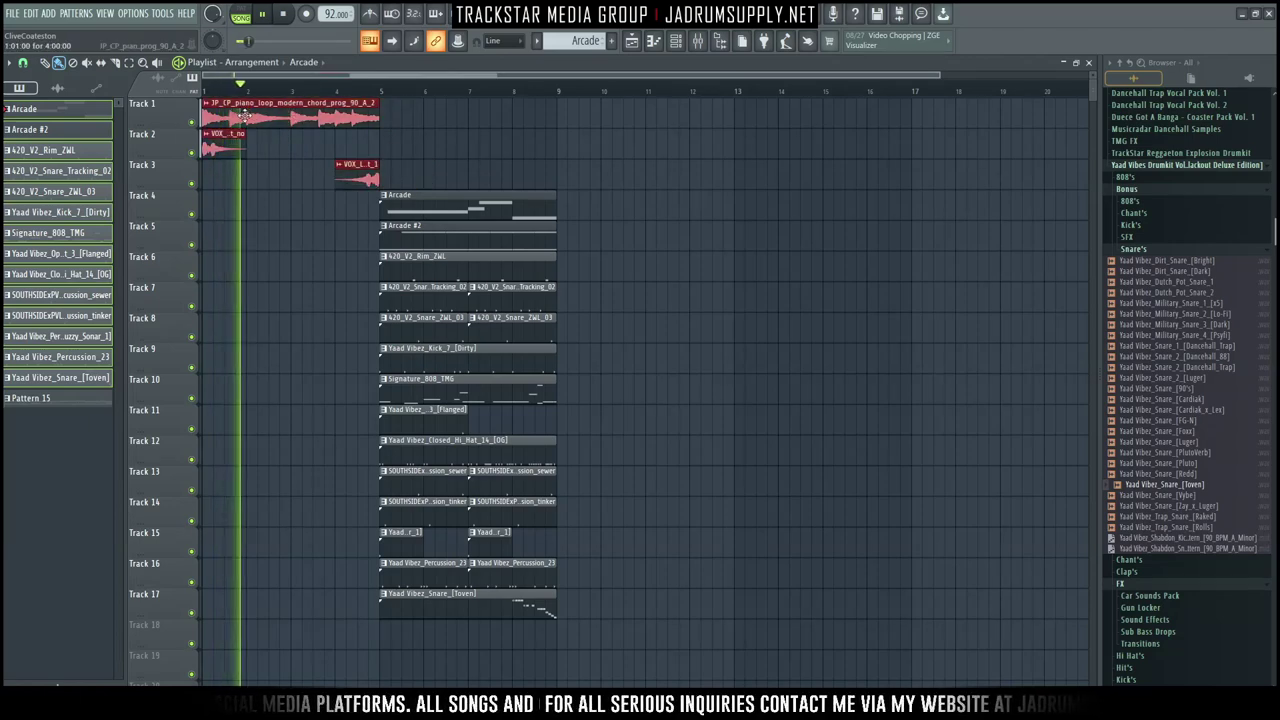
key(ctrl+b)
drag(343, 191, 600, 600)
drag(435, 212, 603, 218)
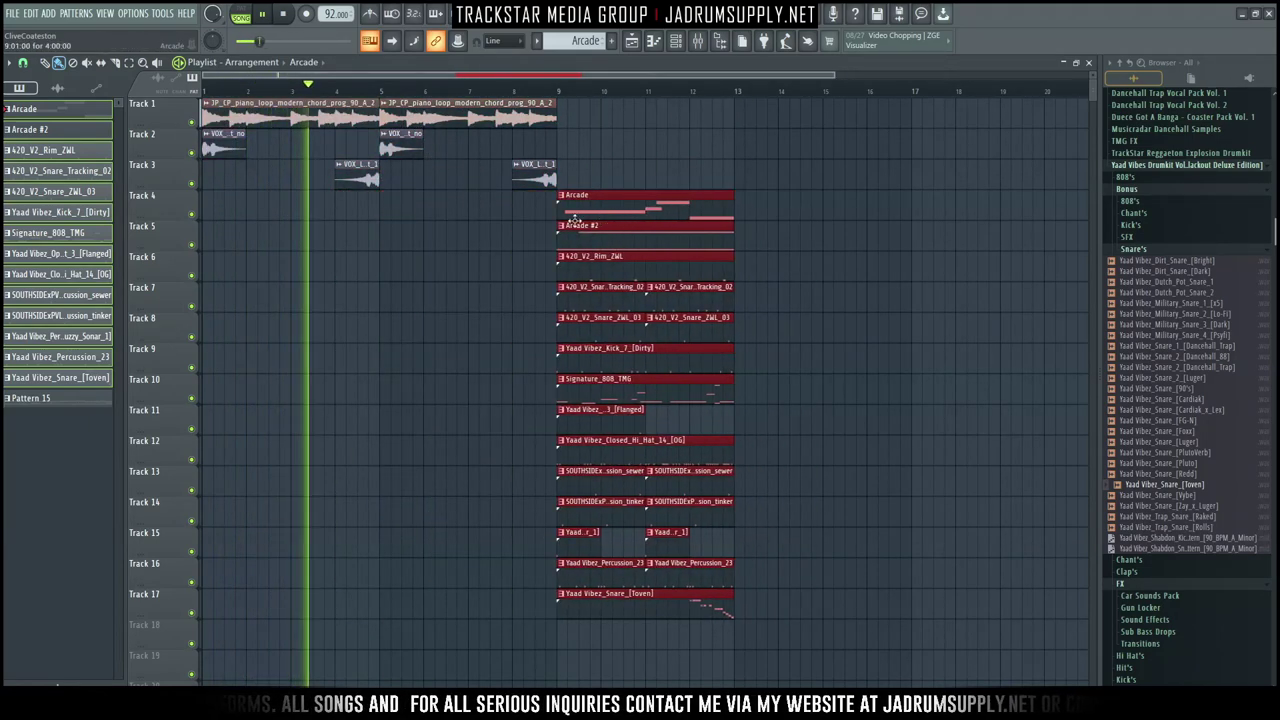
Step: Place a copy of the Arcade #2 clip on Track 5 at bar 5, directly before the existing one
key(ctrl+d)
click(595, 237)
click(389, 250)
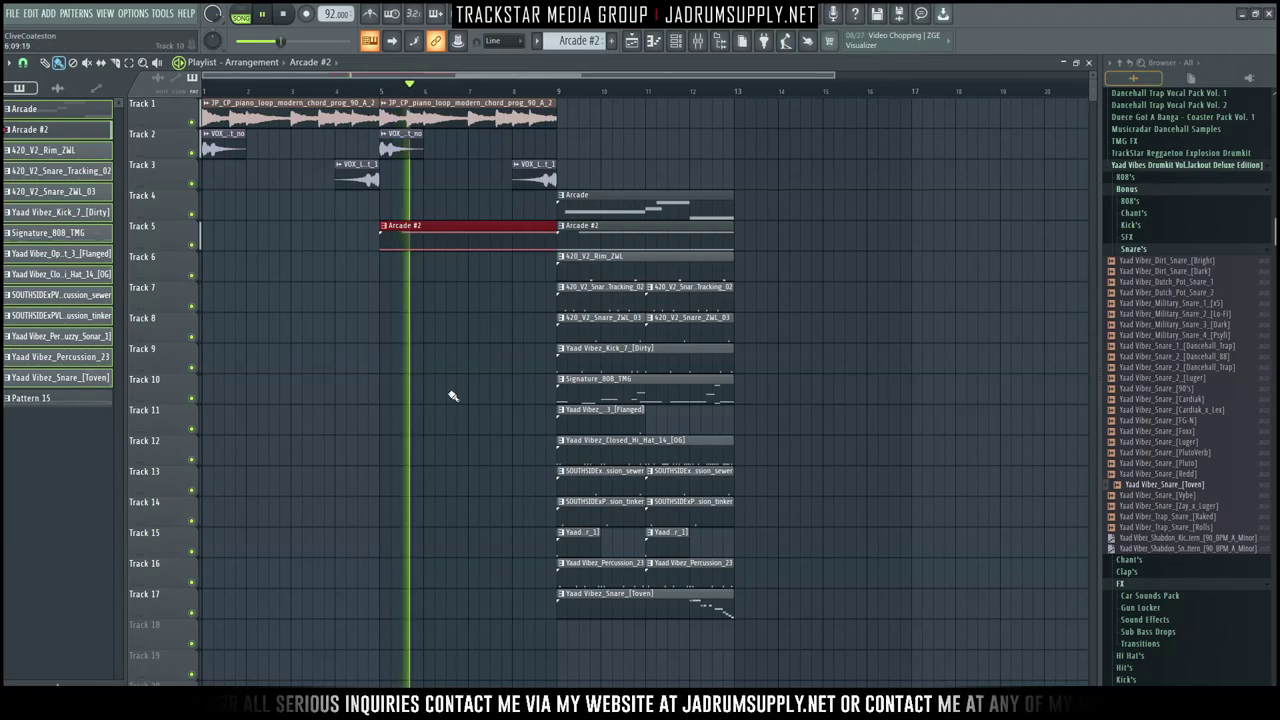
Step: Fill the gaps on Tracks 11 and 15 up to bar 13 with copies of their Flanged open hat and Sonar percussion clips
click(597, 420)
click(688, 420)
click(580, 540)
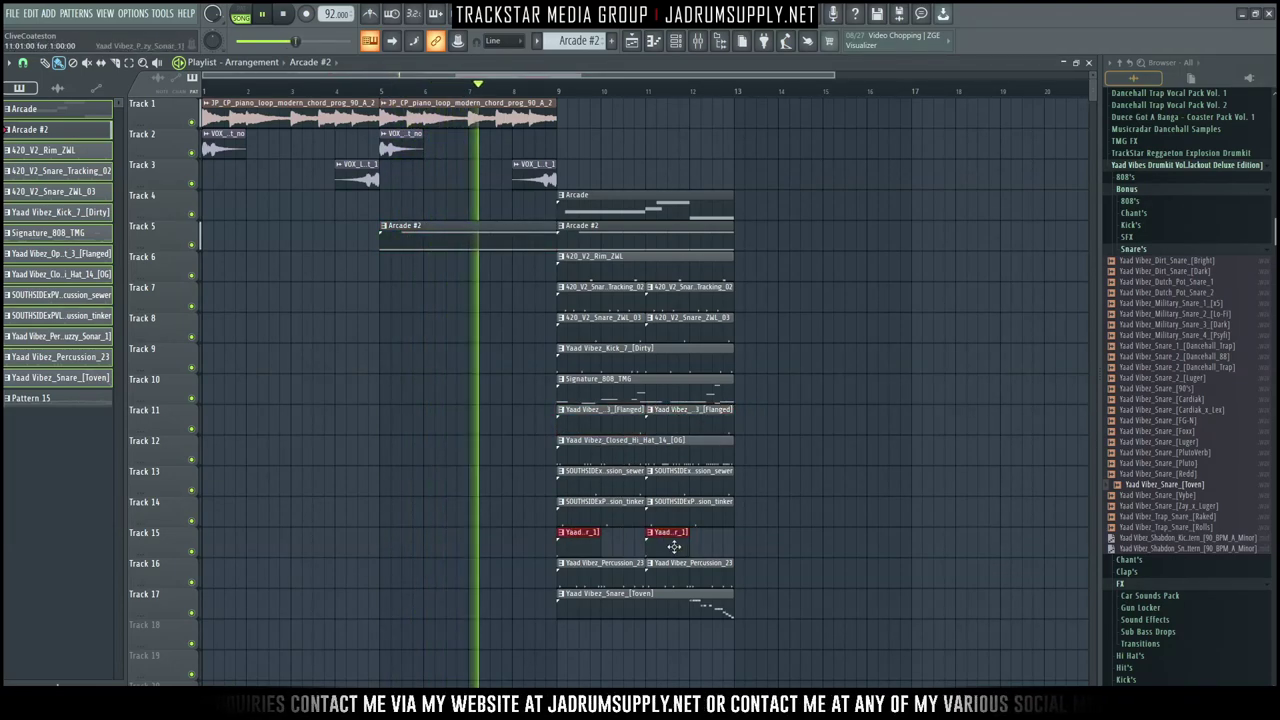
drag(674, 547, 721, 543)
Step: Move the Track 17 snare fill before bar 9, trimmed to start at bar 8, and duplicate the Tracks 1–3 loop and vocal clips to bar 9
drag(659, 611, 470, 611)
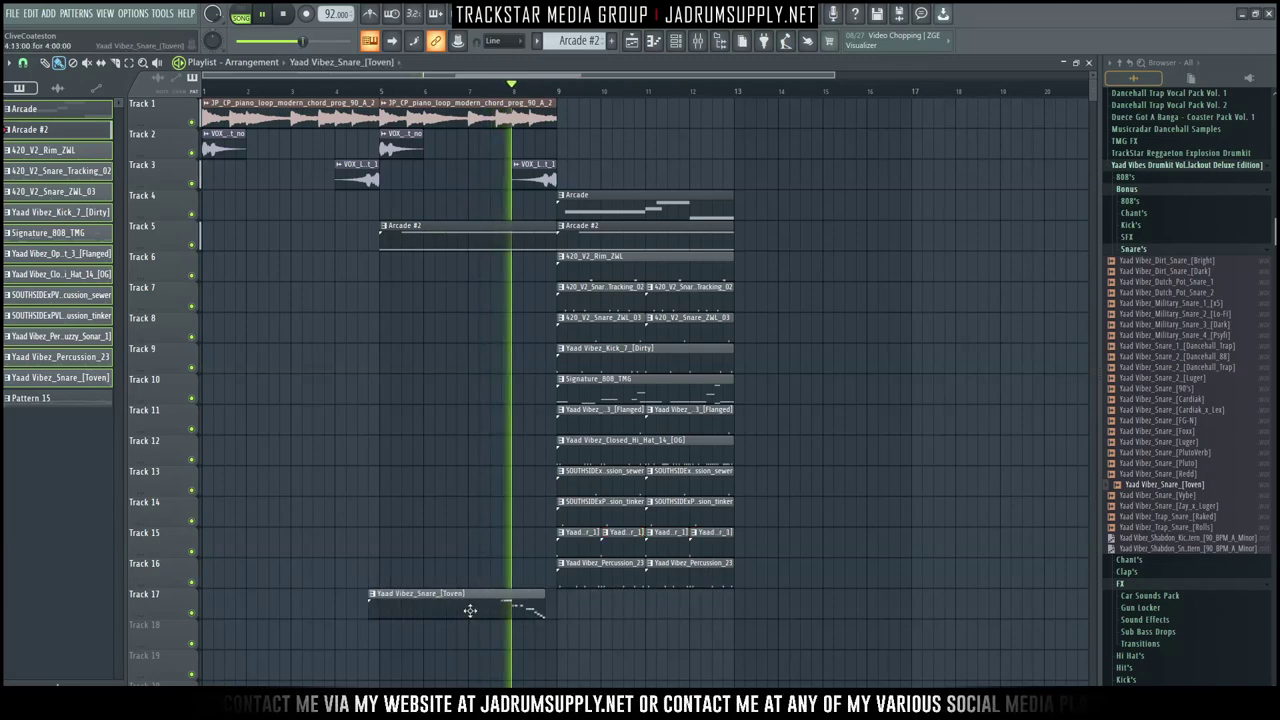
drag(370, 606, 513, 605)
drag(563, 181, 378, 100)
key(ctrl+b)
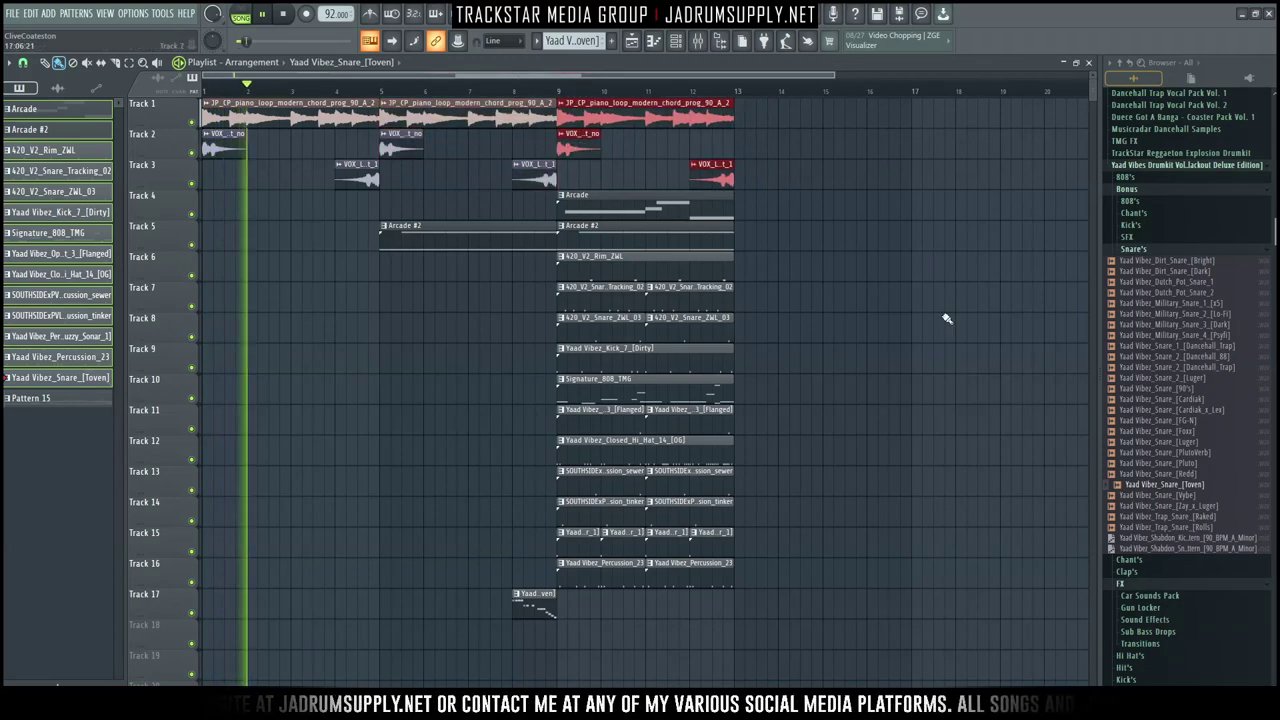
Step: Place a copy of the closed hi-hat clip on Track 12 at bar 5, directly before the existing one
scroll(590, 103, down, 2)
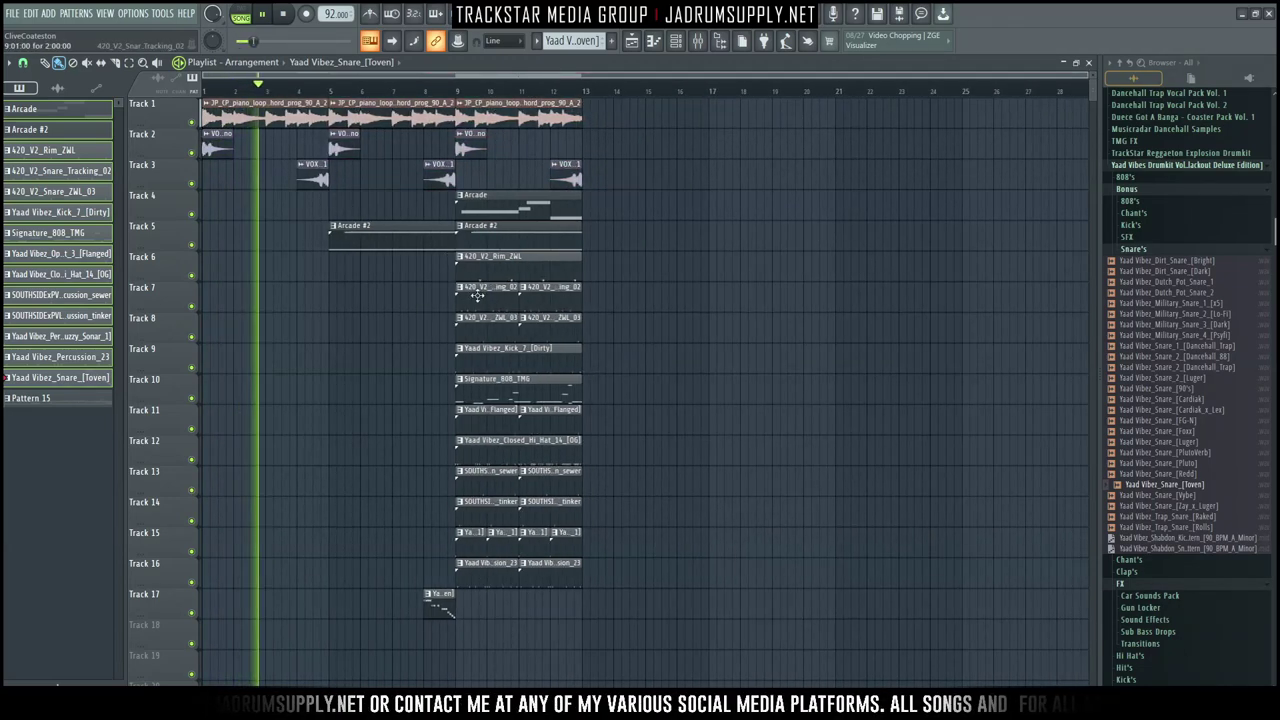
click(514, 460)
drag(514, 460, 392, 462)
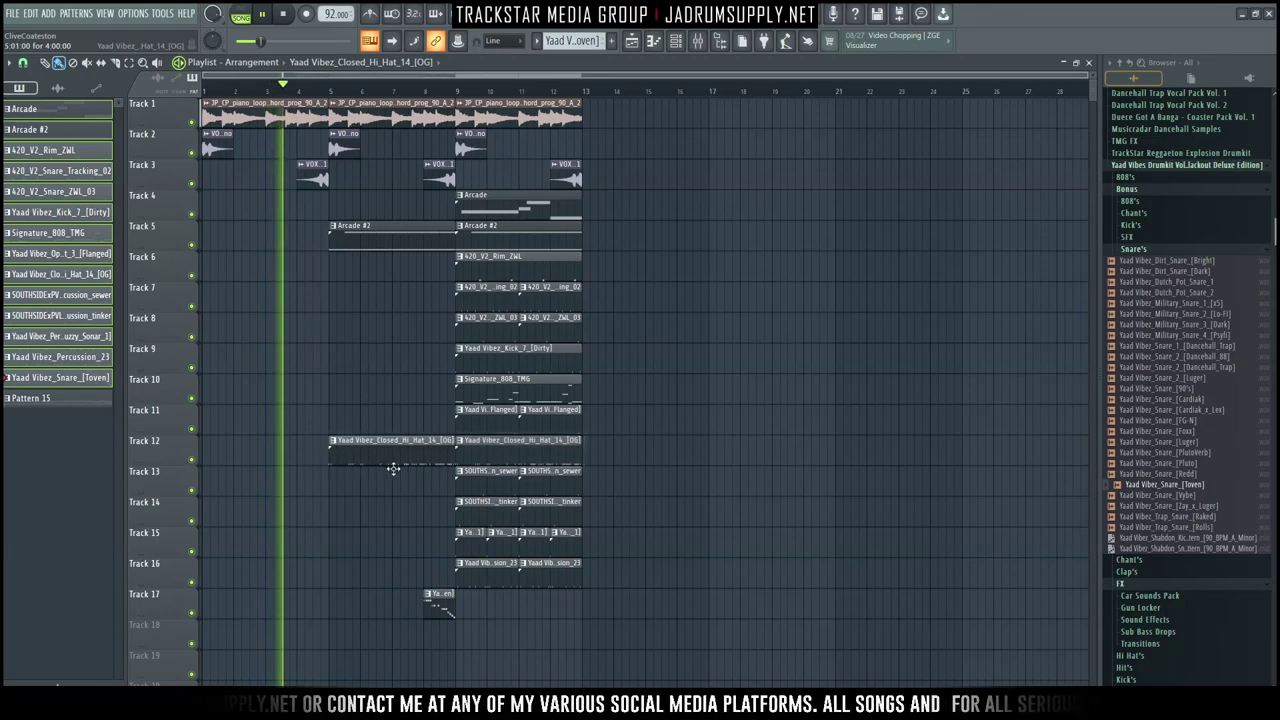
Step: Duplicate the full section on Tracks 1–16 from bar 9 to bar 13, and repeat the resulting eight bars from bar 17
drag(708, 648, 610, 130)
ctrl+click(863, 217)
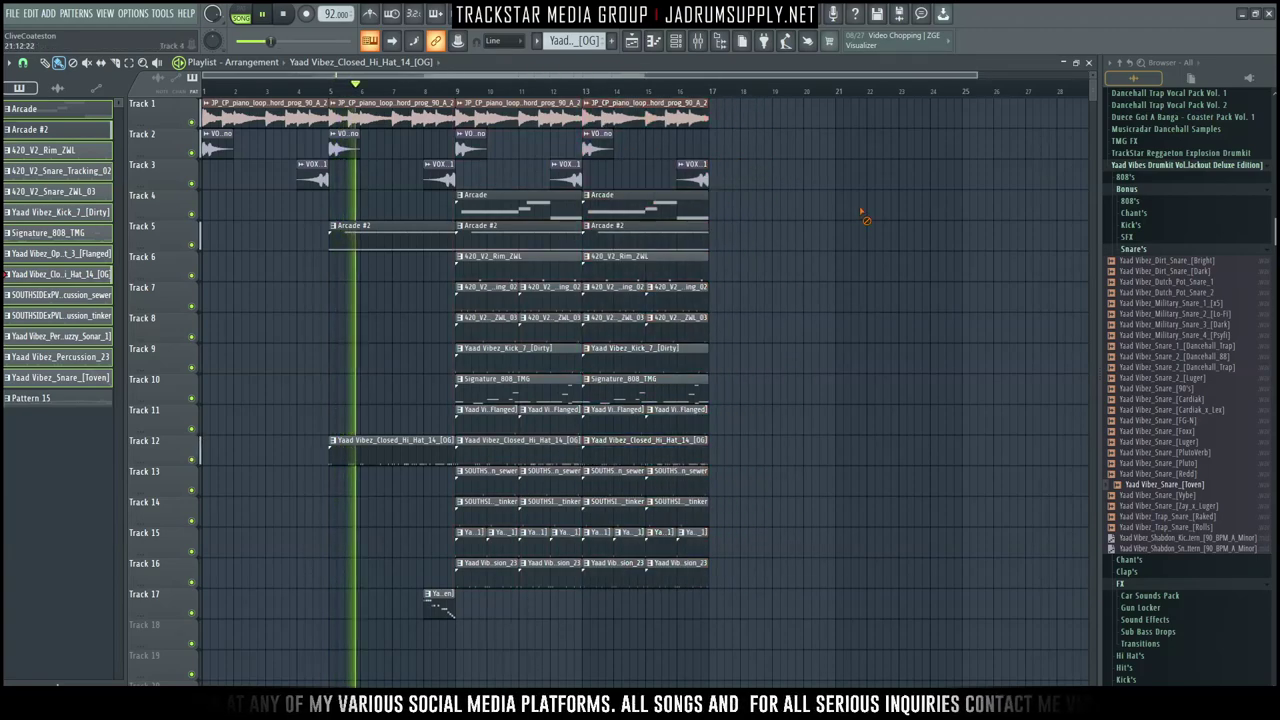
scroll(600, 90, down, 1)
drag(748, 590, 678, 131)
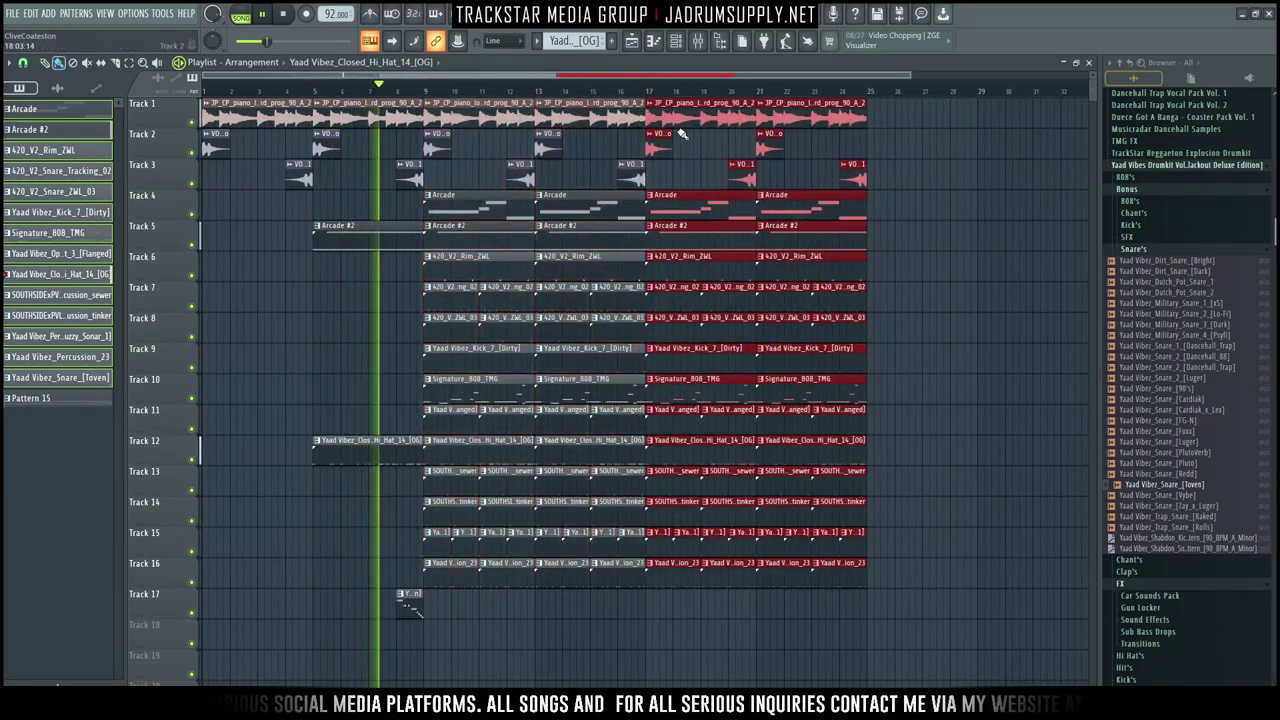
Step: Add timeline markers named Intro at bar 1, Chorus at bar 9 and Verse at bar 17
key(alt+t)
text(Intro)
key(Return)
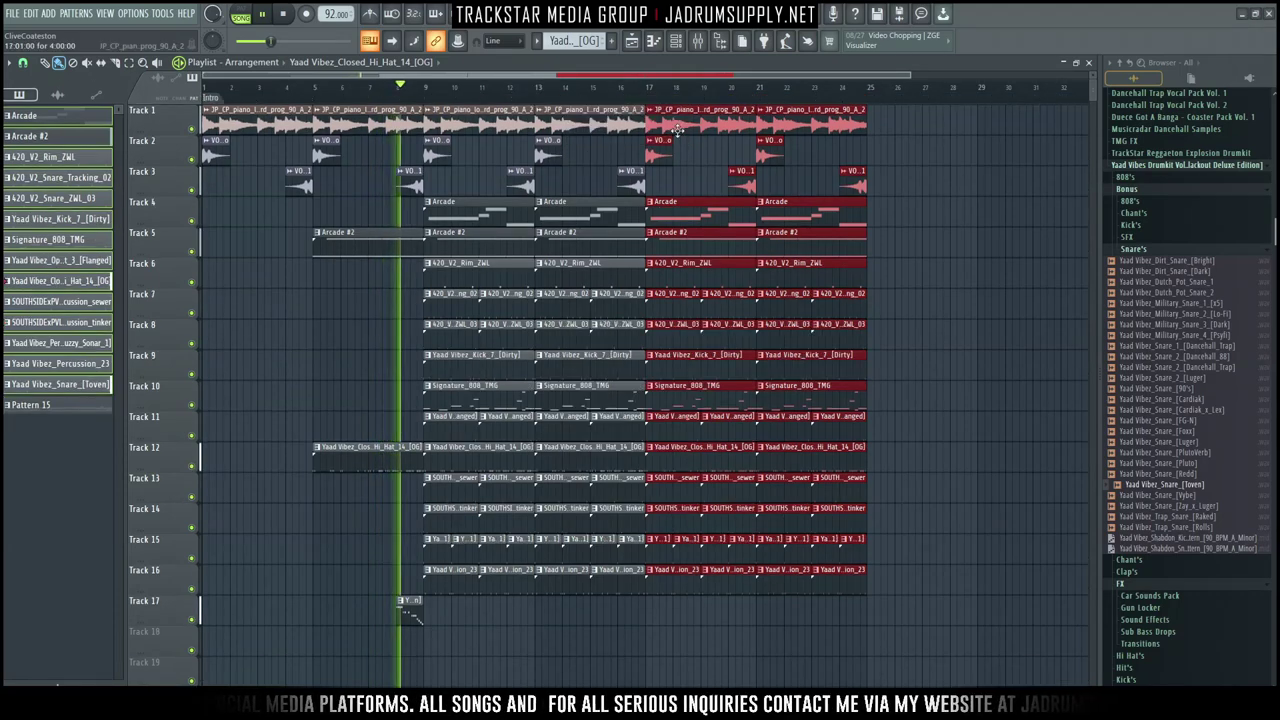
right_click(426, 101)
click(458, 110)
text(Chorus)
key(Return)
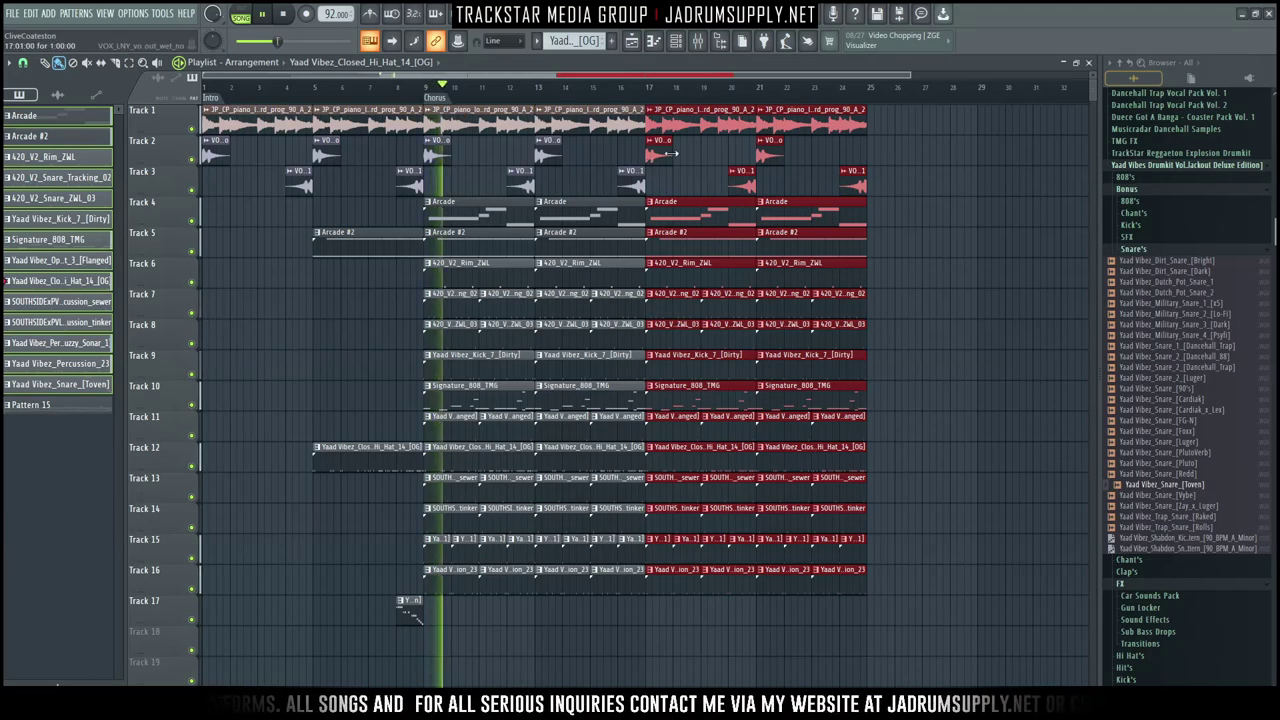
right_click(657, 104)
click(670, 113)
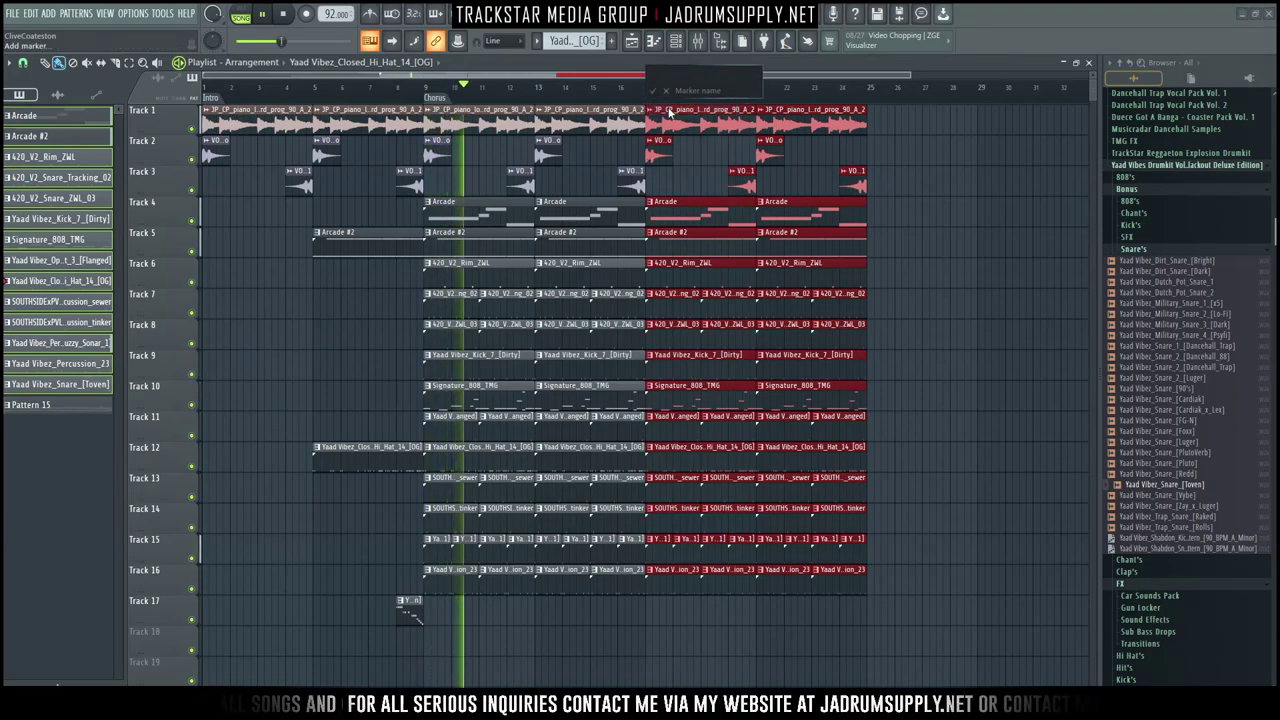
key(Return)
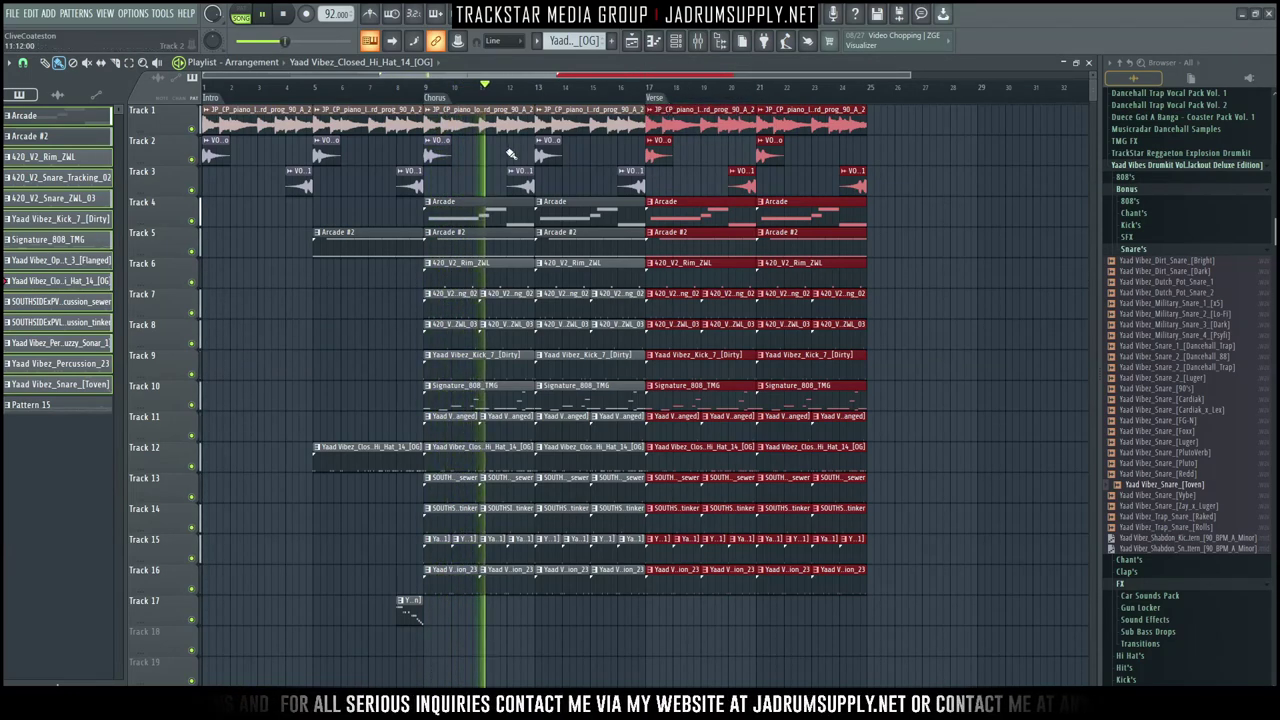
Step: Delete the Arcade and Arcade #2 clips from the verse, along with the closed hi-hat clip at bar 17
key(F6)
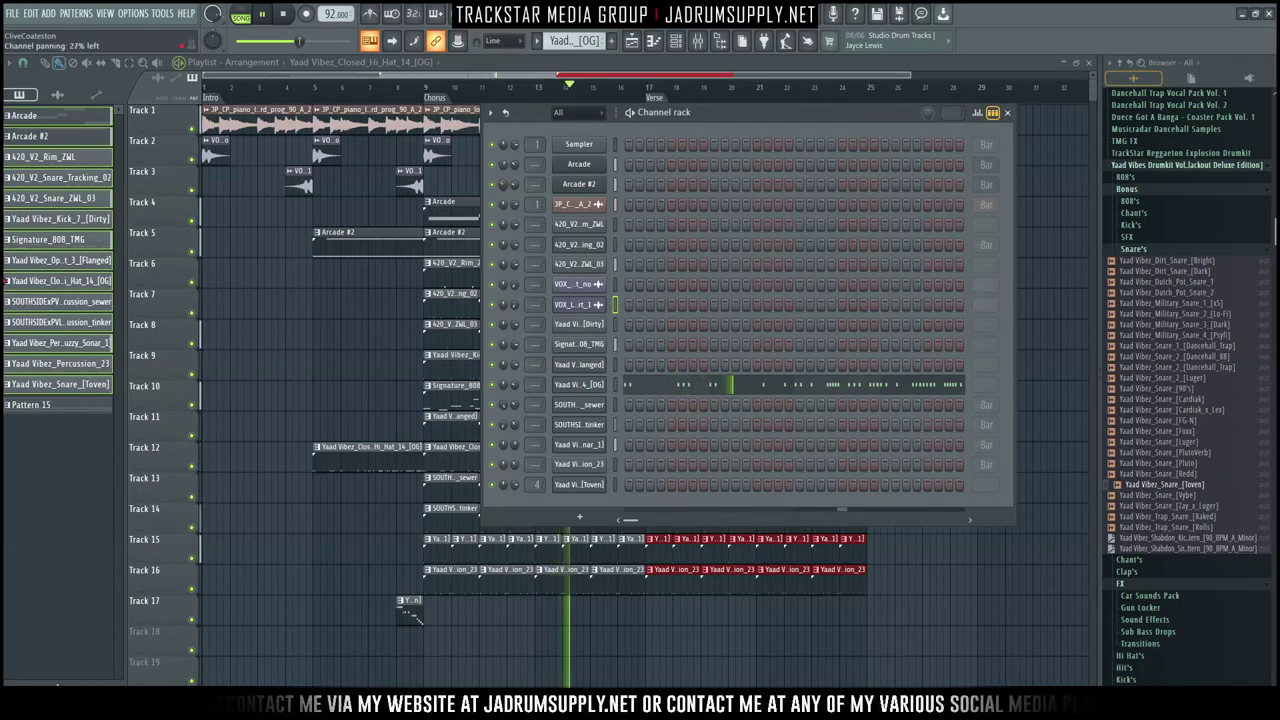
key(F6)
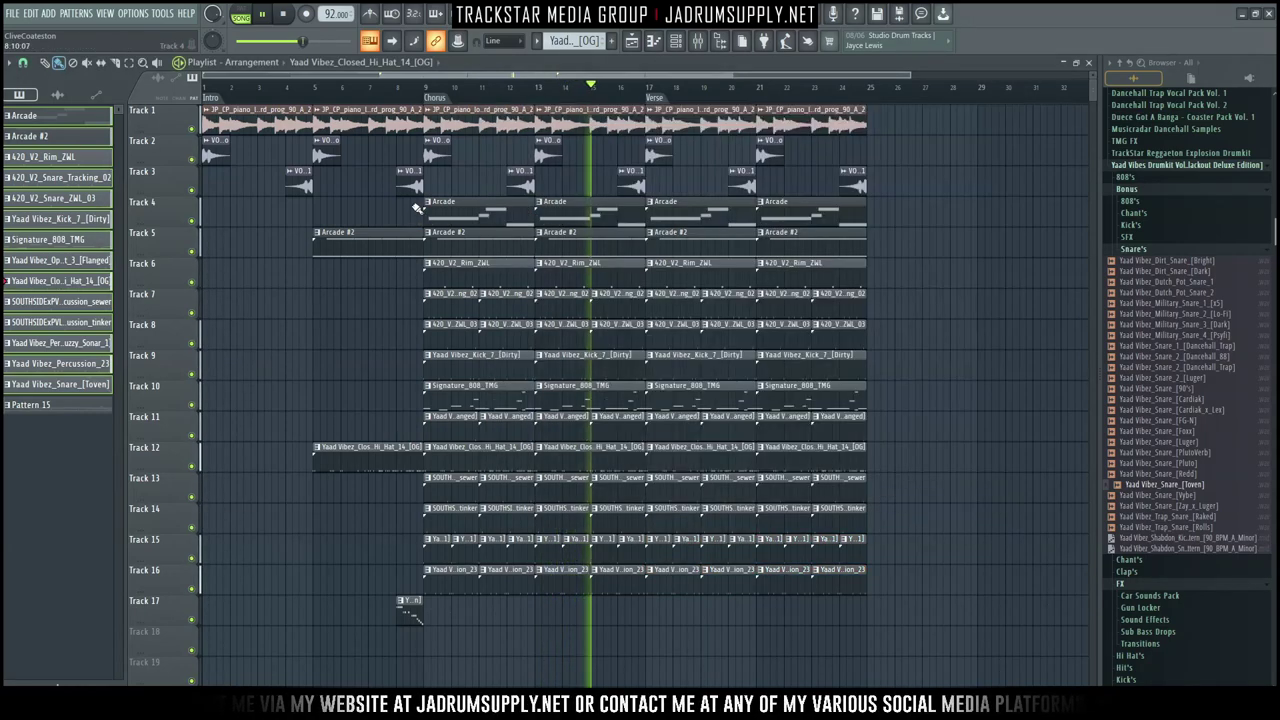
right_click(693, 233)
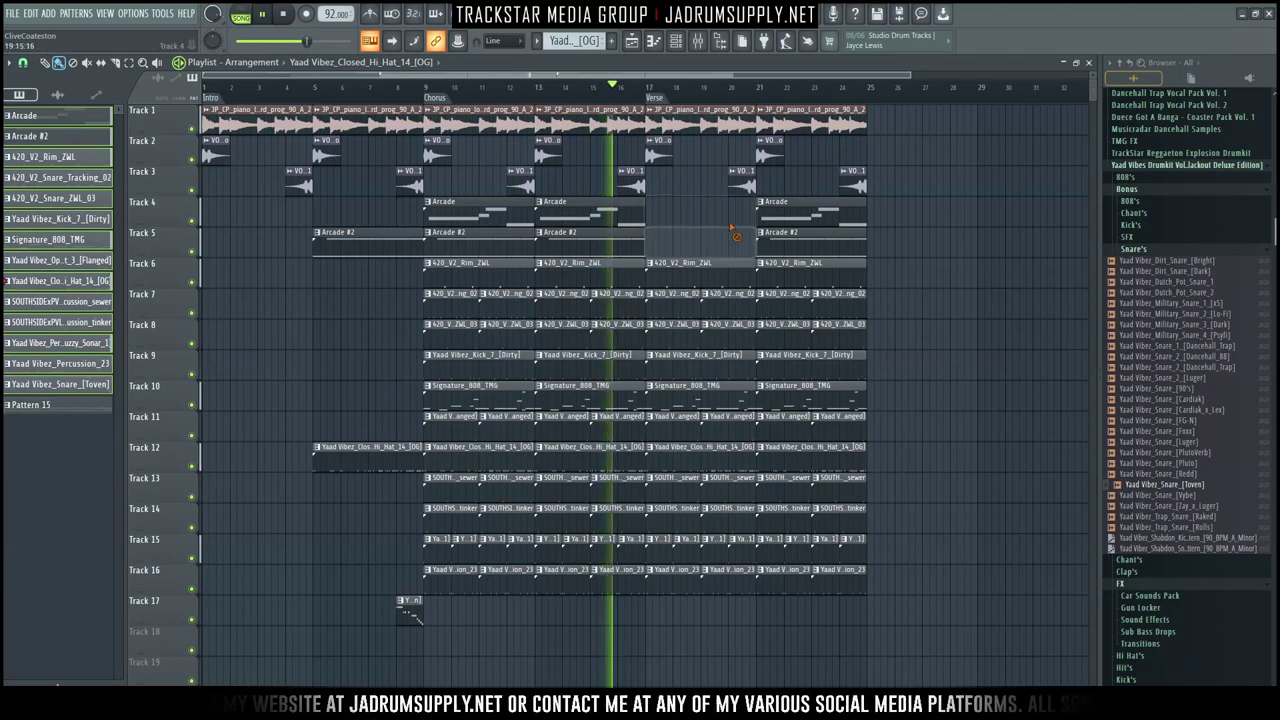
right_click(818, 243)
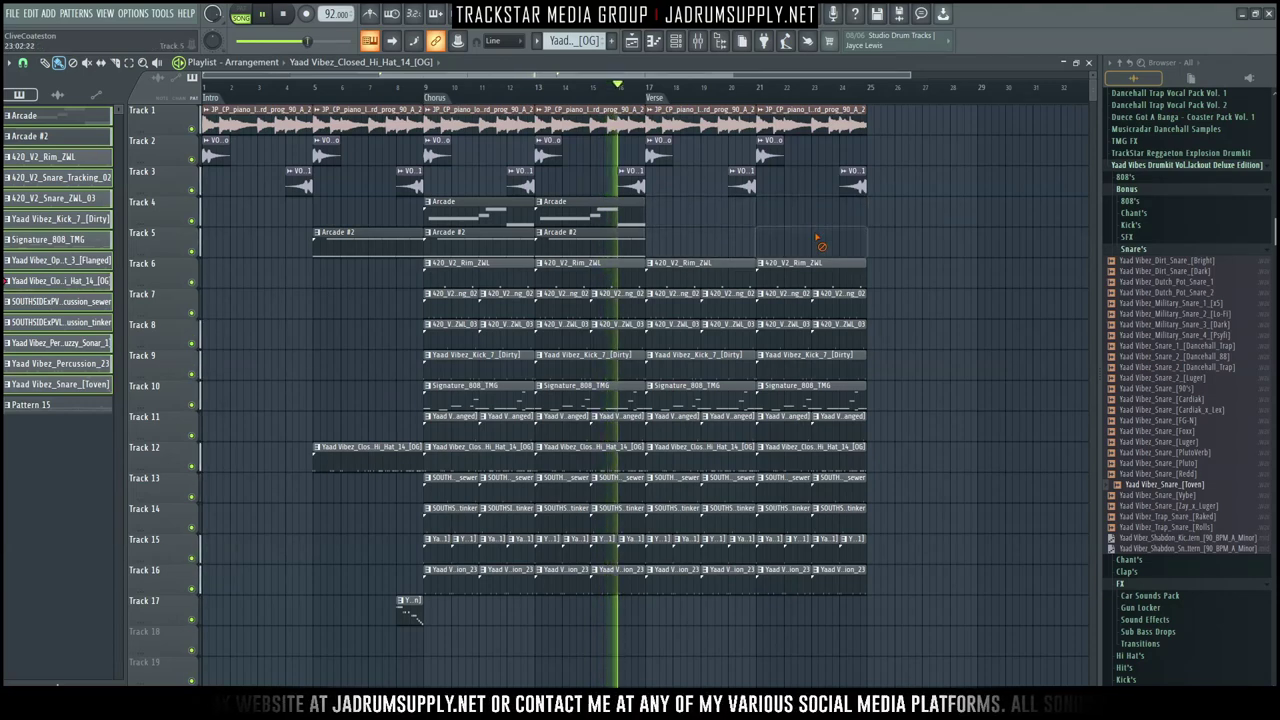
right_click(695, 467)
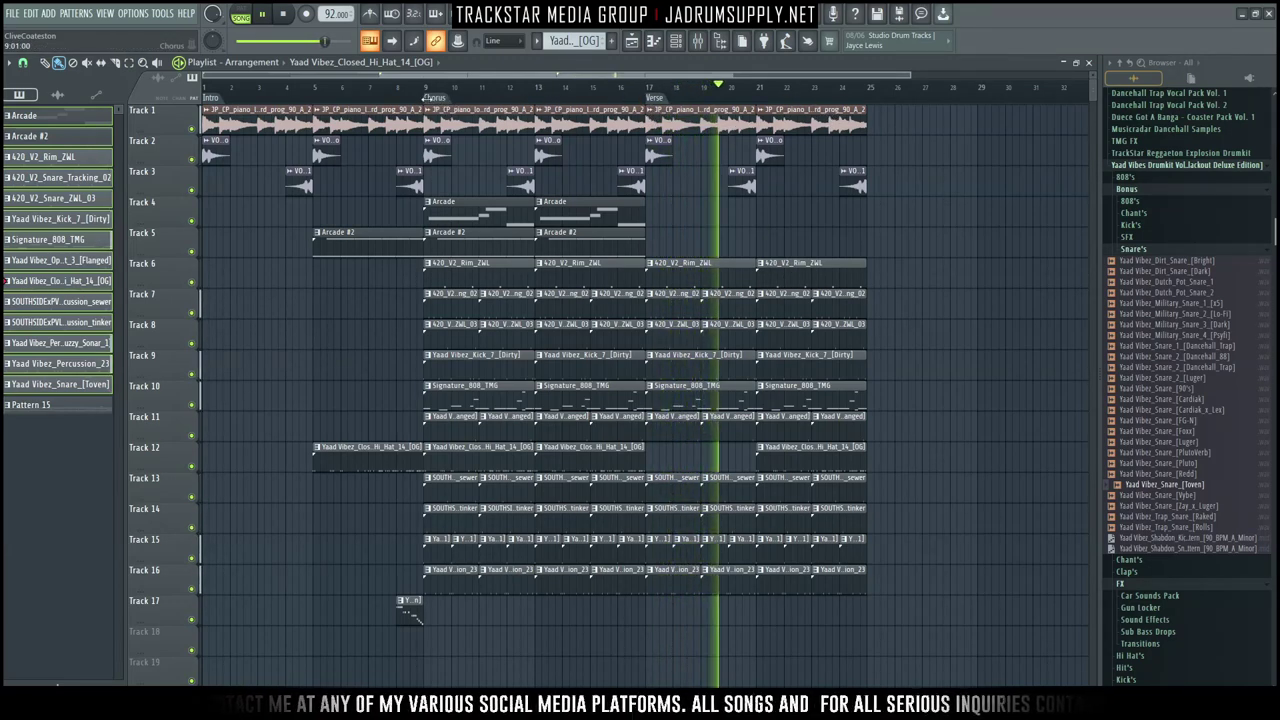
Step: Copy the snare fill on Track 17 to bar 24, and trim the clips on Tracks 6–16 to leave a half-bar gap before bar 21
drag(407, 619, 844, 615)
drag(754, 597, 733, 262)
click(727, 90)
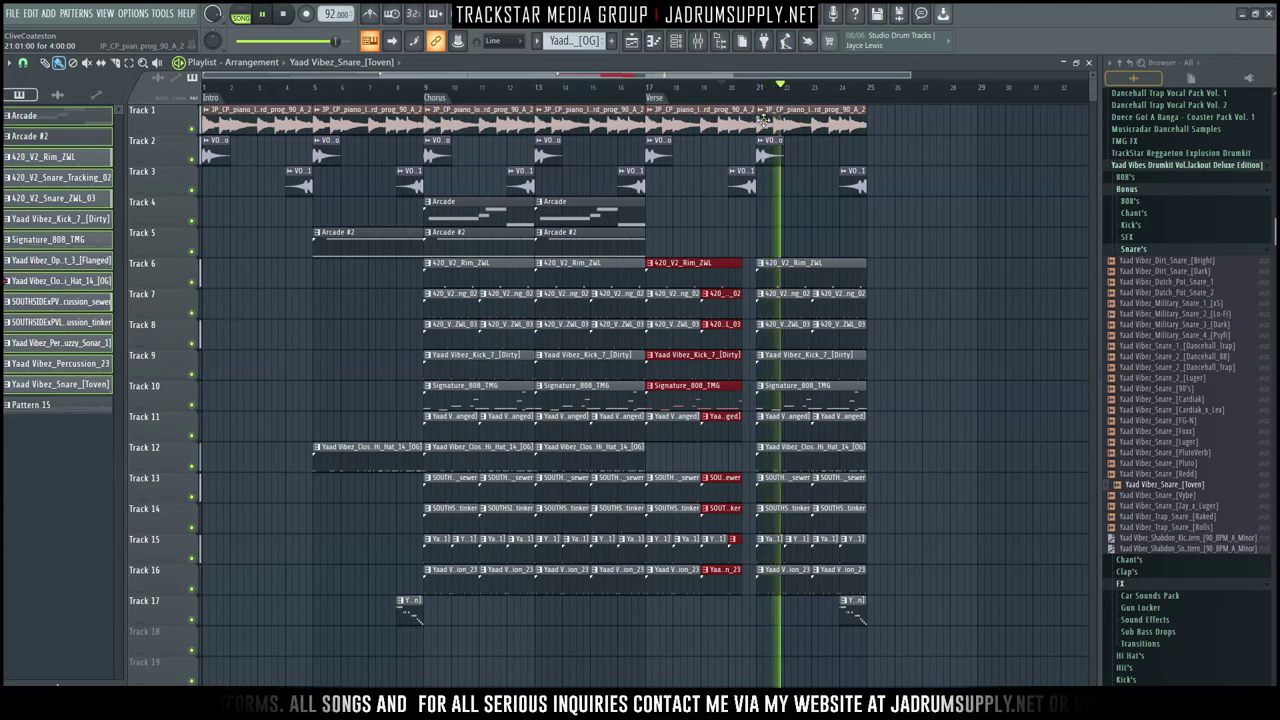
click(1041, 199)
scroll(1096, 77, down, 2)
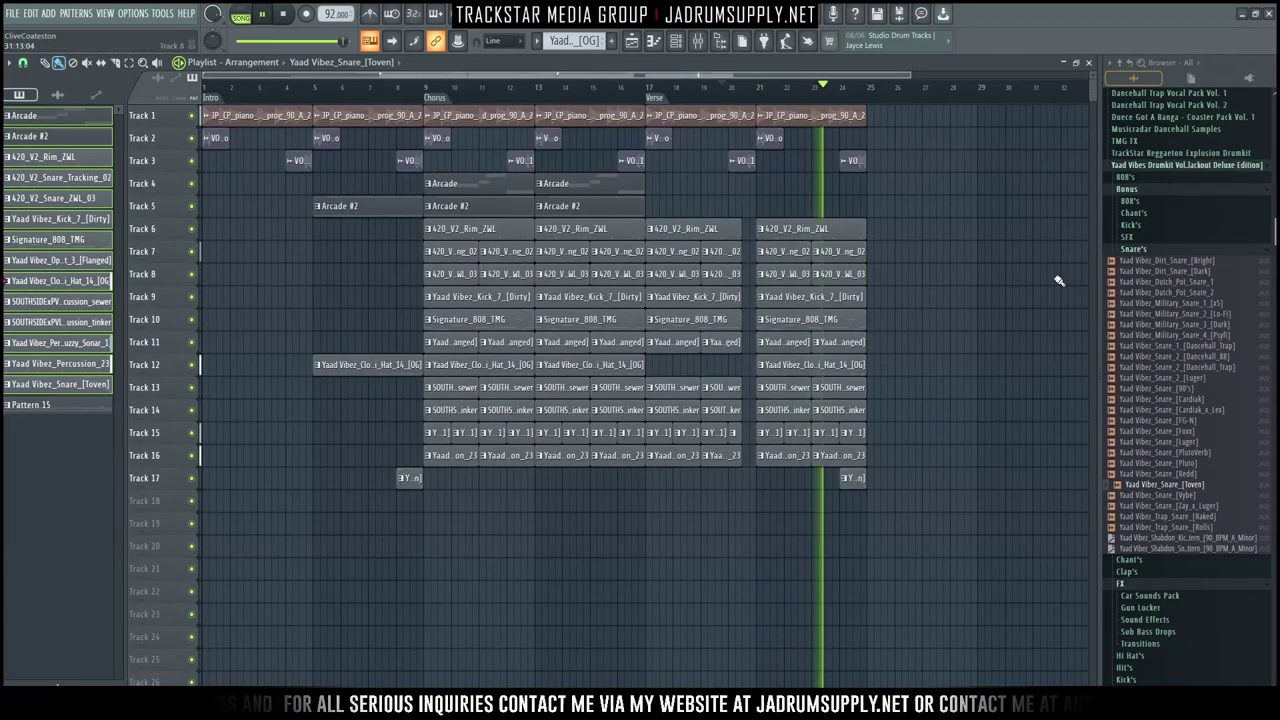
scroll(1058, 280, up, 2)
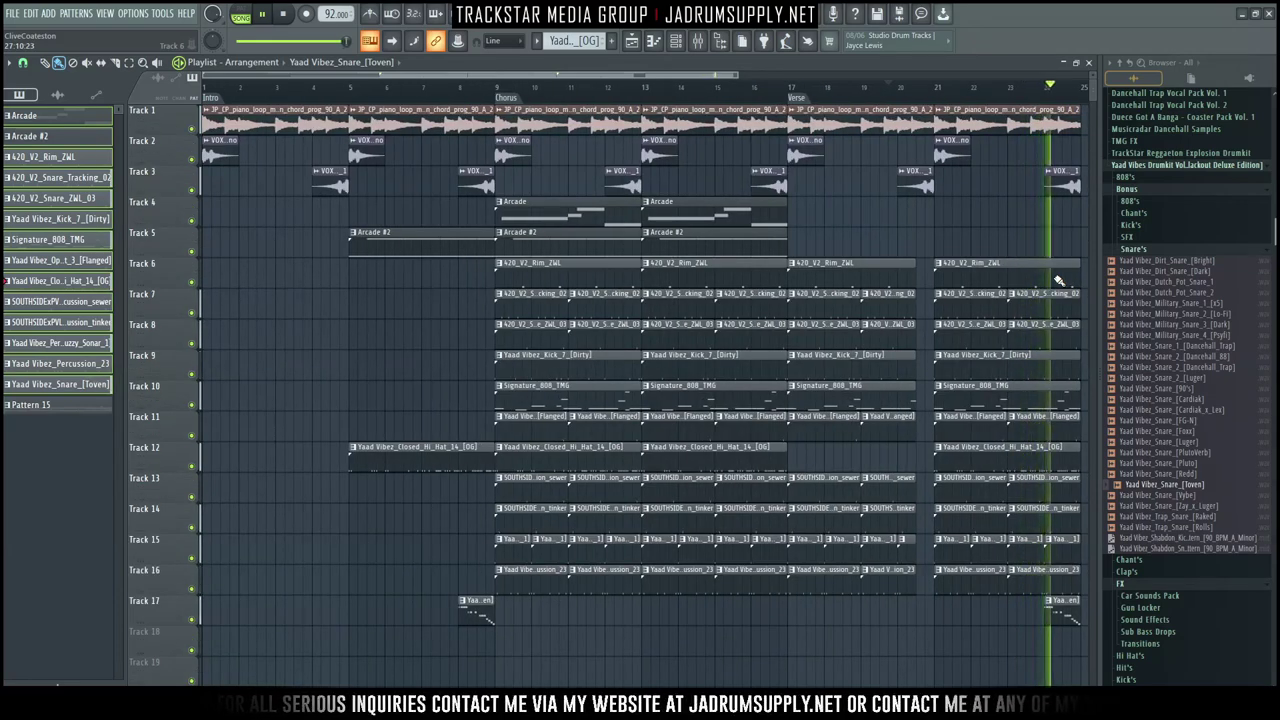